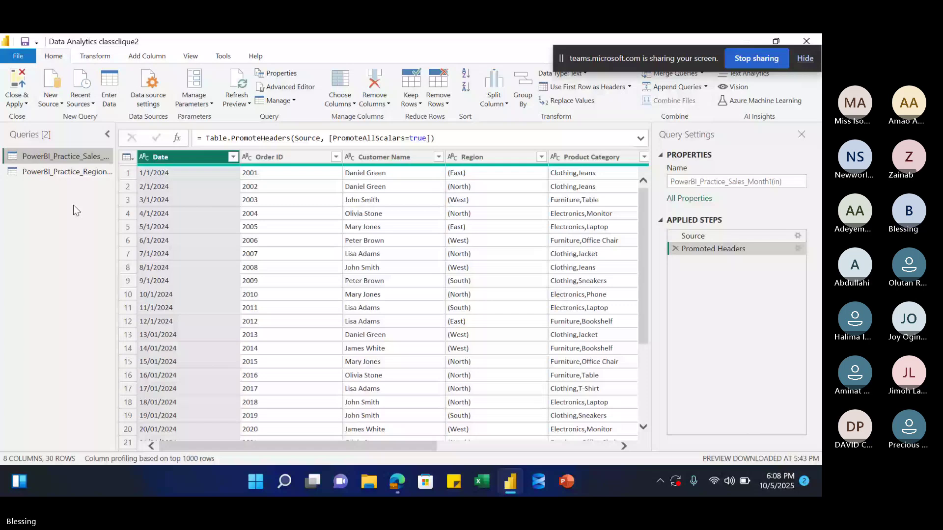
- Check the Teams meeting window and return to the Power Query Editor showing the sales query
mouse_move(512, 490)
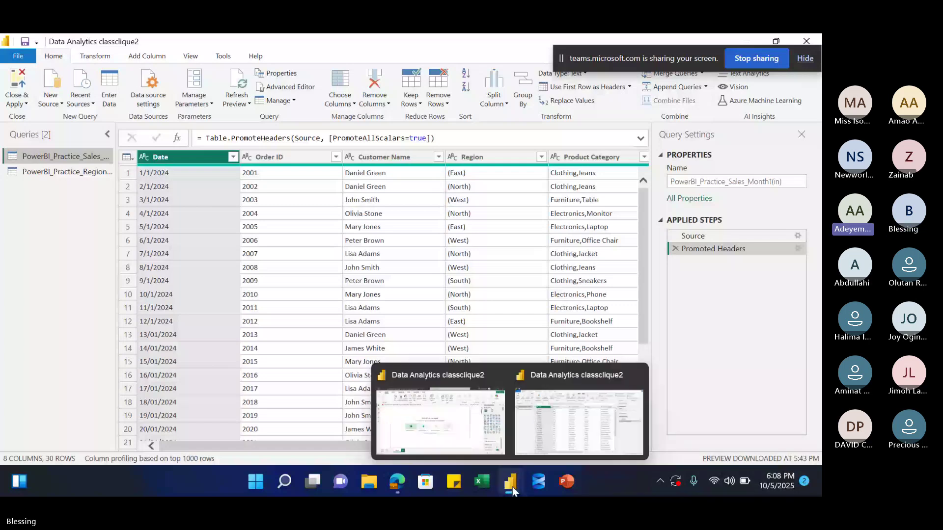
mouse_move(395, 488)
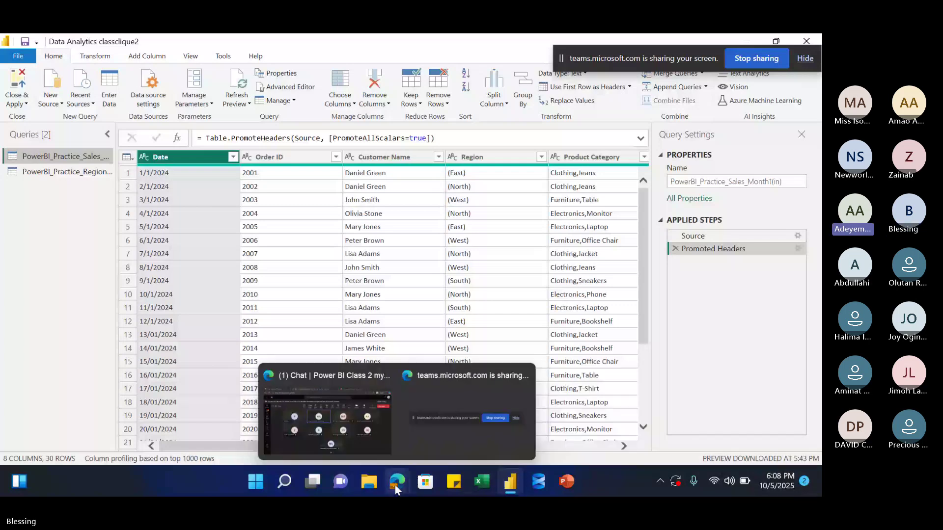
click(326, 417)
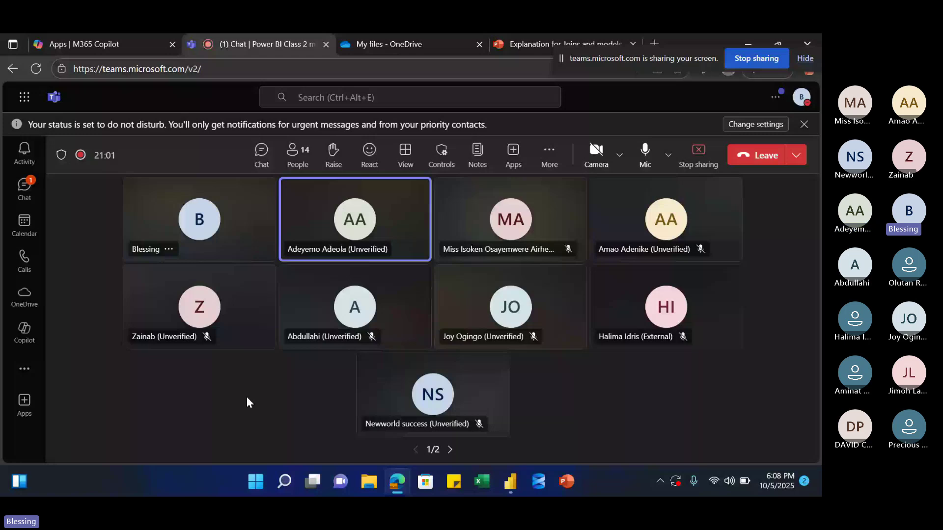
mouse_move(507, 483)
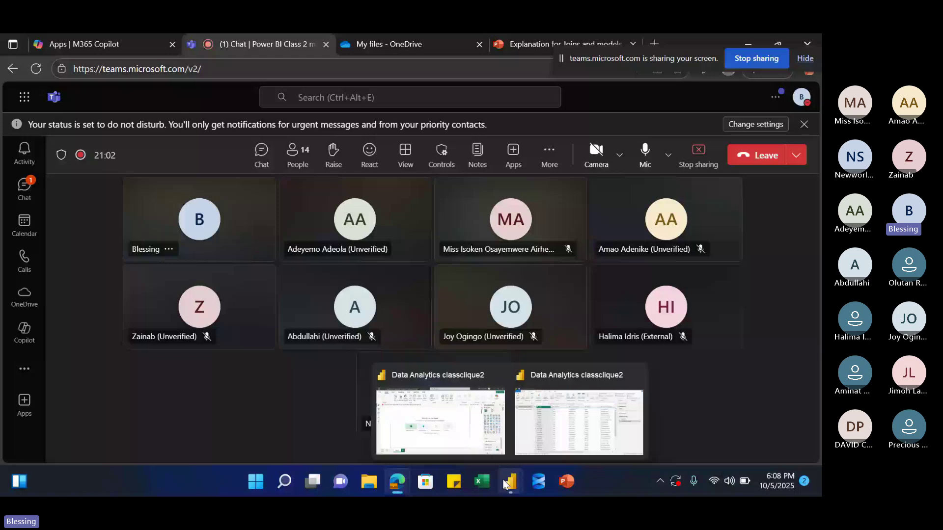
click(481, 431)
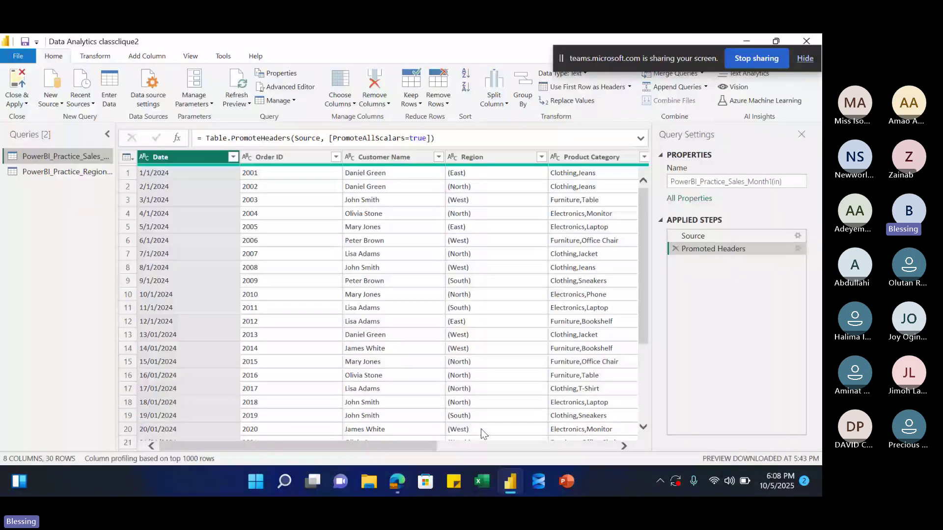
- Examine the sales query's columns from Date to Unit Price for values that need cleaning, especially Region and Product Category
scroll(359, 452, right, 3)
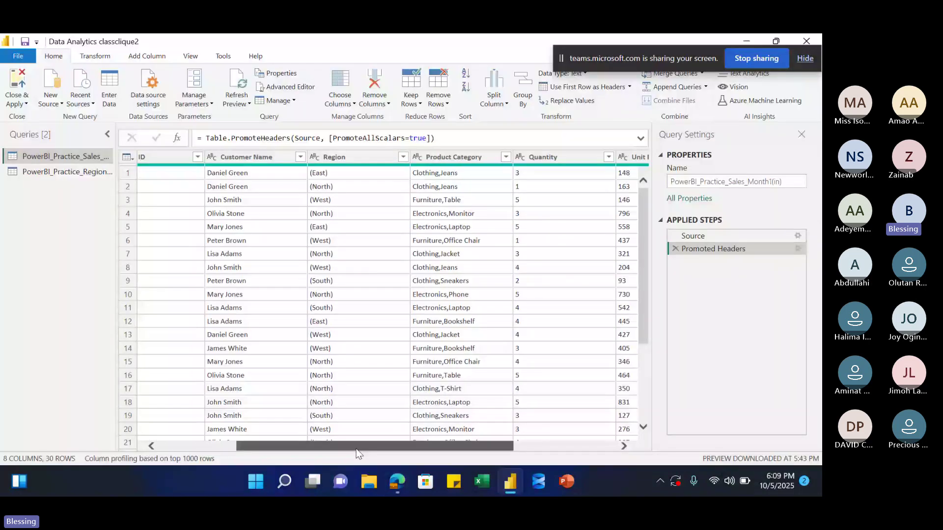
scroll(357, 452, right, 3)
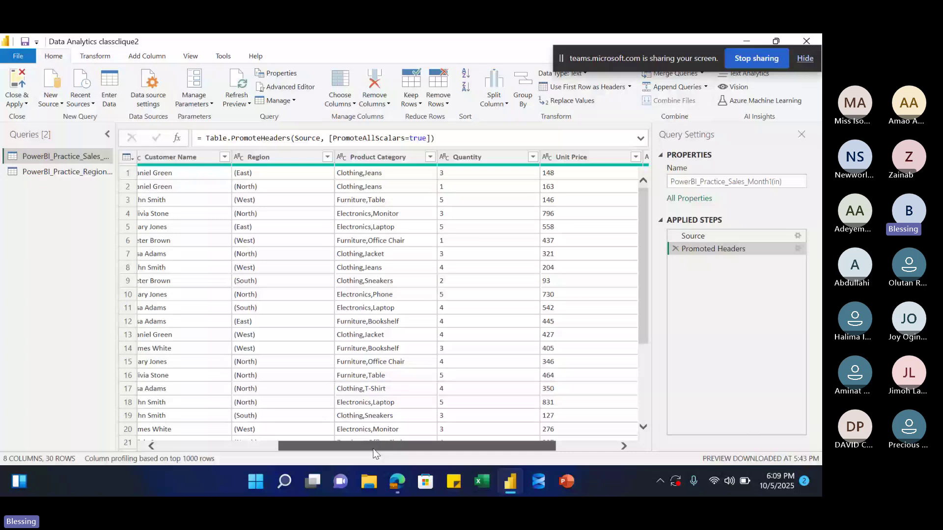
scroll(373, 452, left, 6)
click(166, 423)
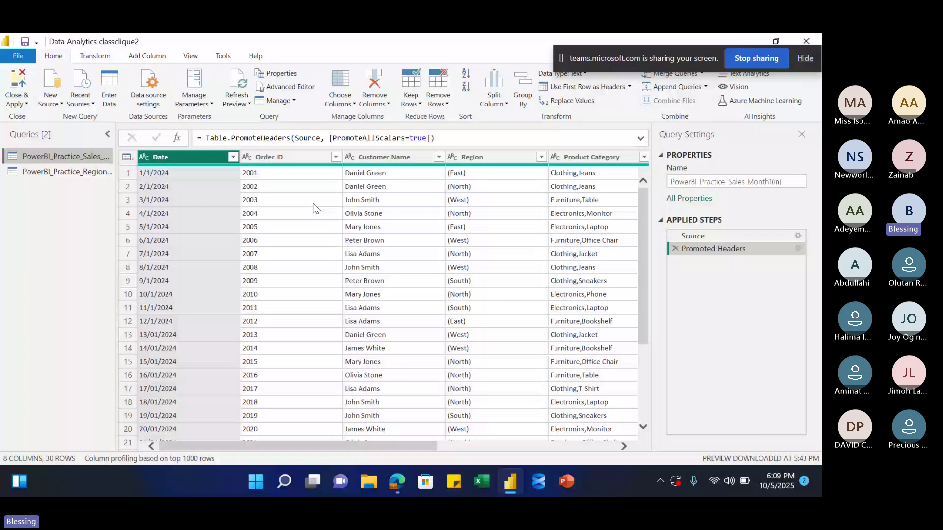
drag(203, 445, 207, 445)
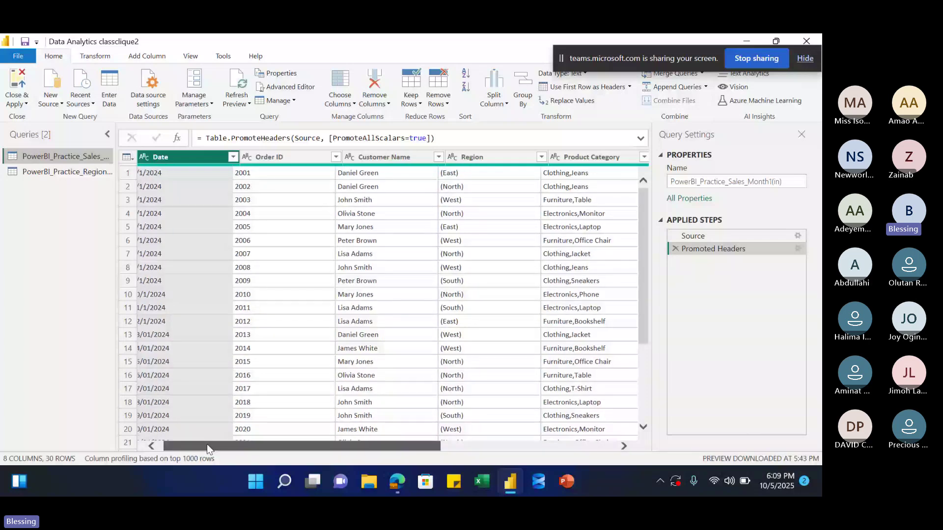
drag(207, 444, 203, 445)
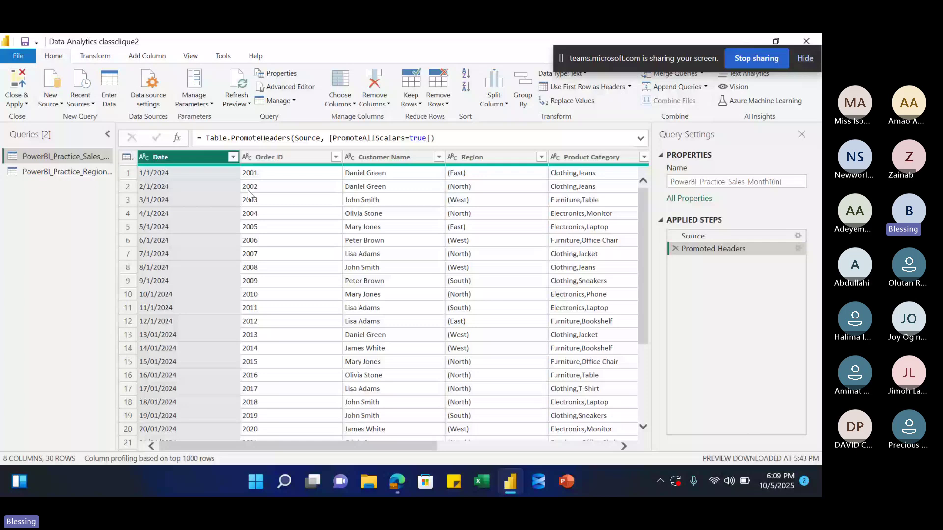
mouse_move(227, 446)
mouse_down()
mouse_move(371, 446)
mouse_move(227, 445)
mouse_up()
drag(317, 446, 401, 447)
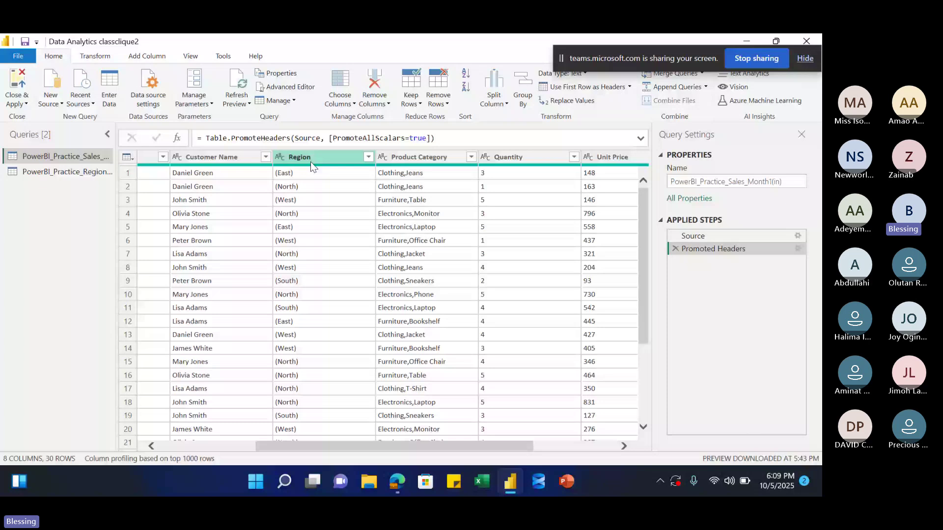
drag(342, 448, 360, 449)
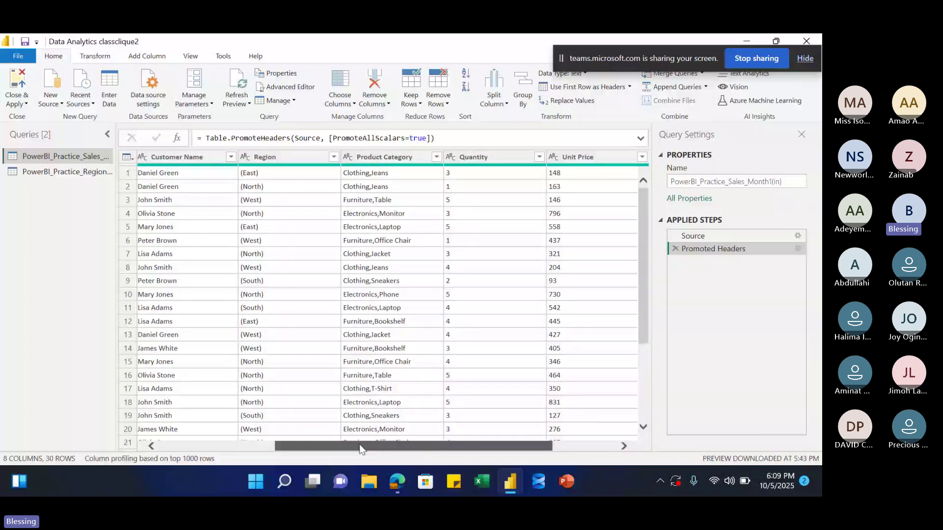
drag(359, 449, 369, 449)
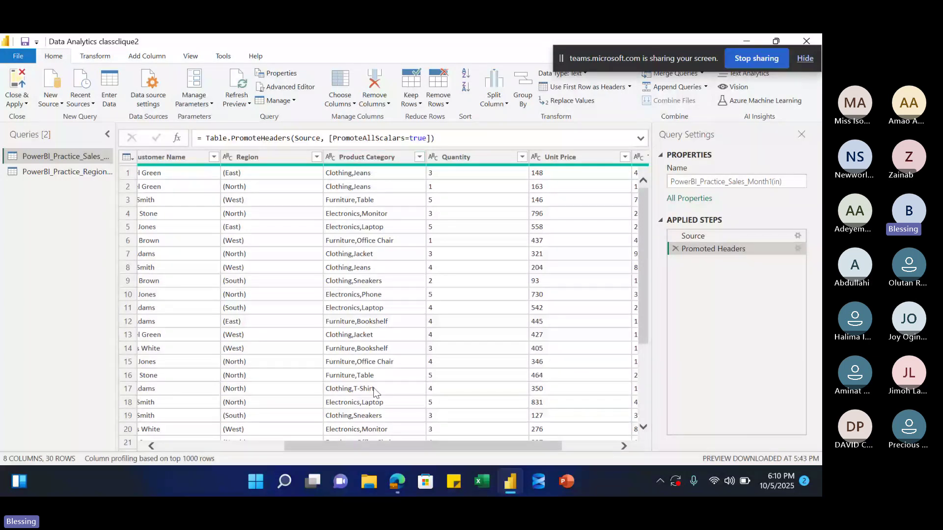
drag(382, 445, 214, 446)
click(214, 432)
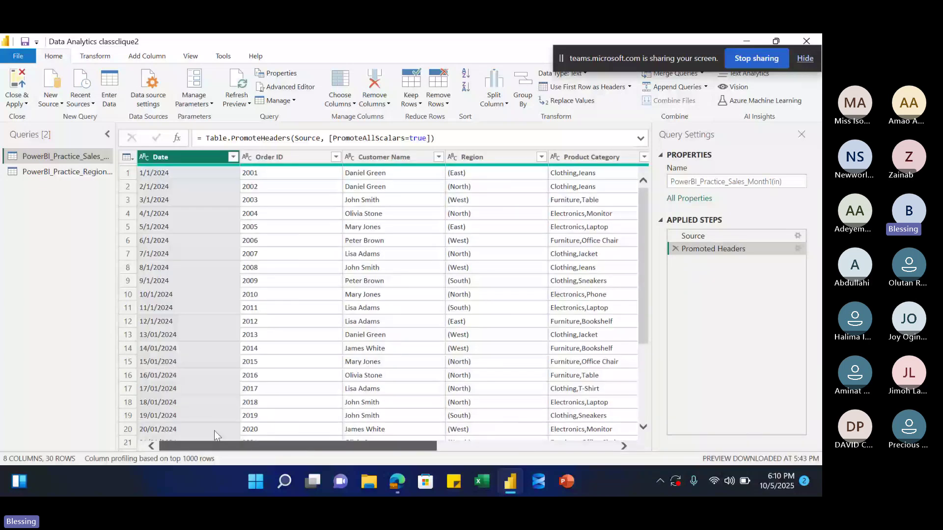
- Extract the Region column's text between the start delimiter "(" and the end delimiter ")"
scroll(265, 431, right, 3)
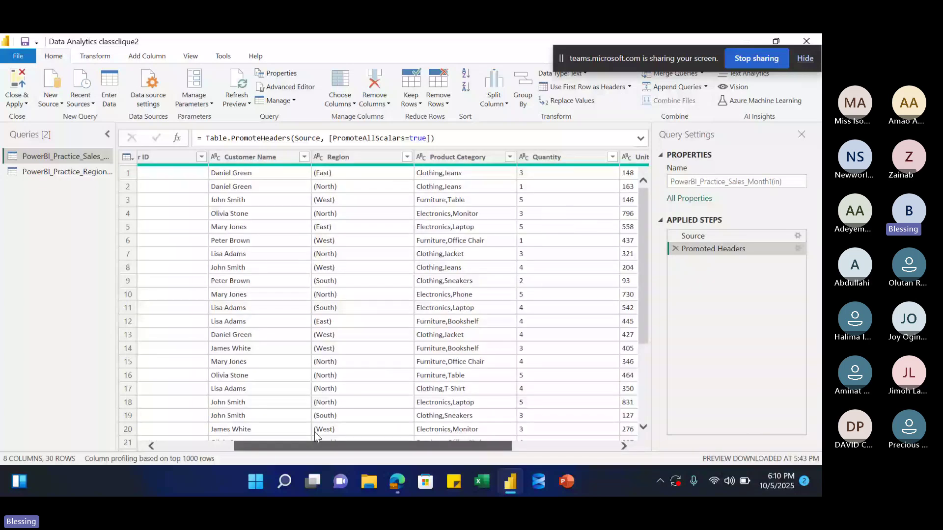
click(322, 196)
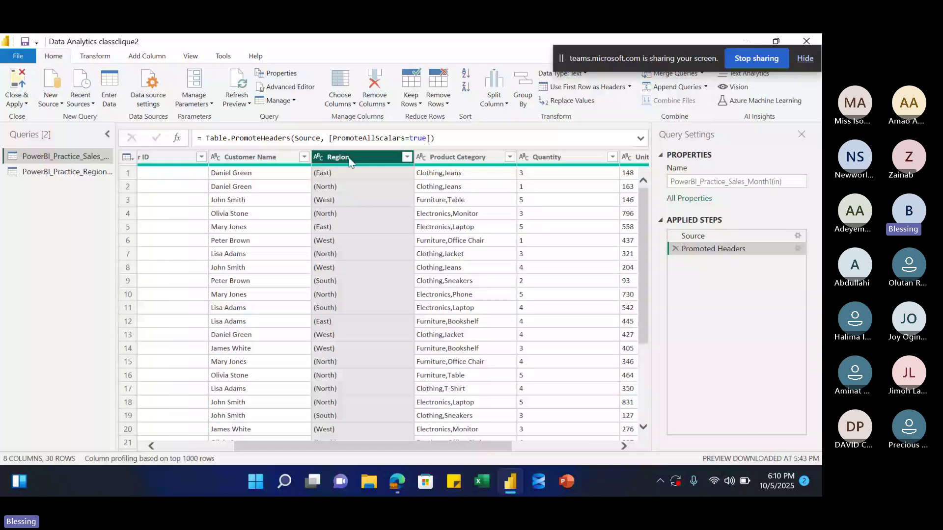
click(100, 57)
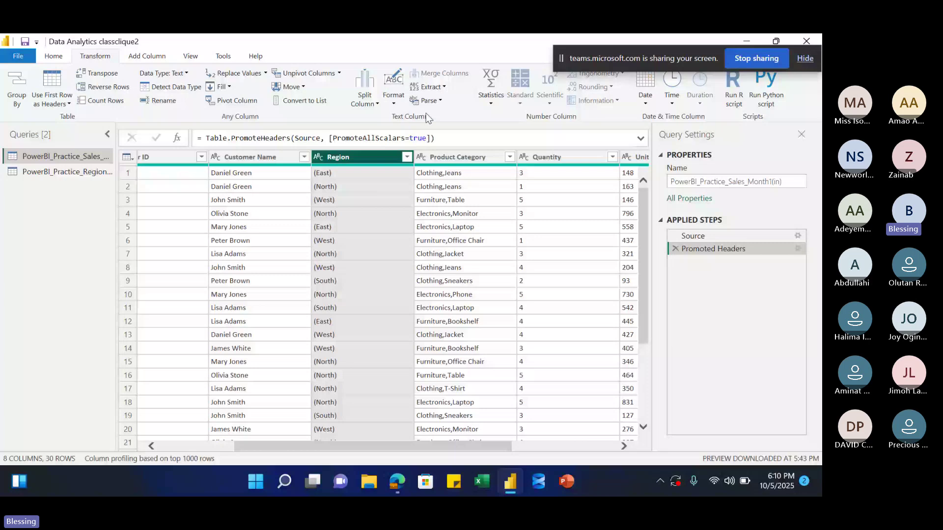
click(438, 89)
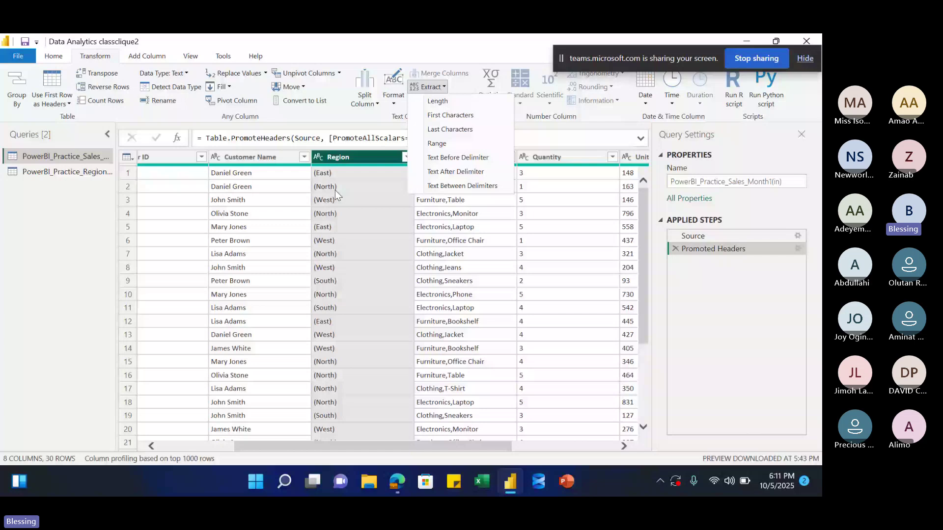
click(452, 189)
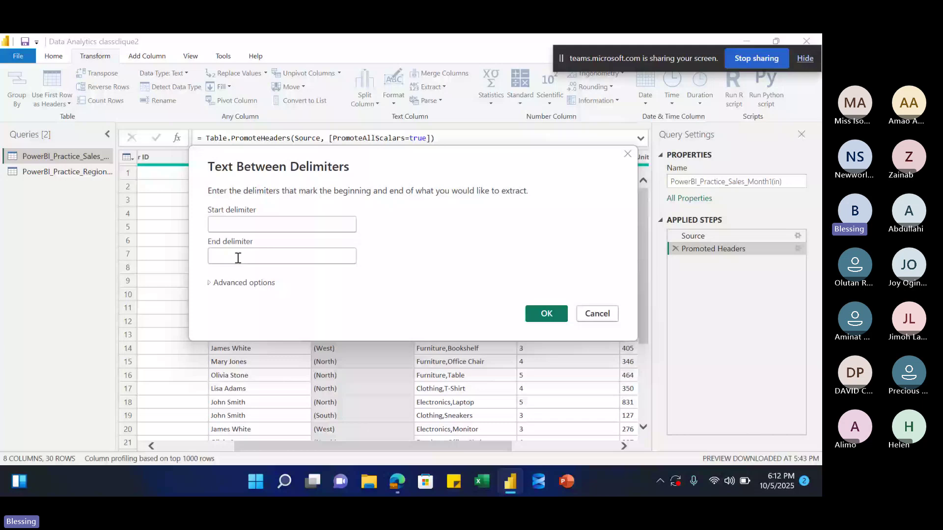
click(236, 223)
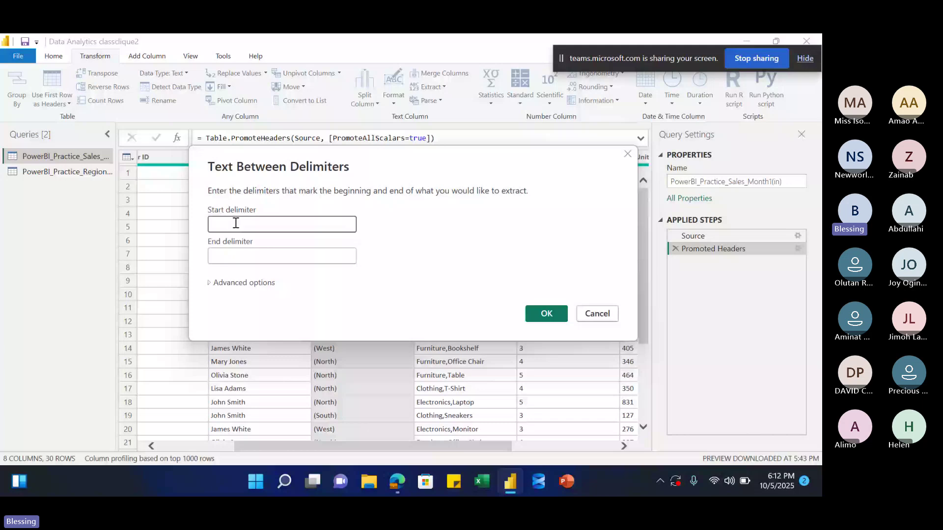
text(()
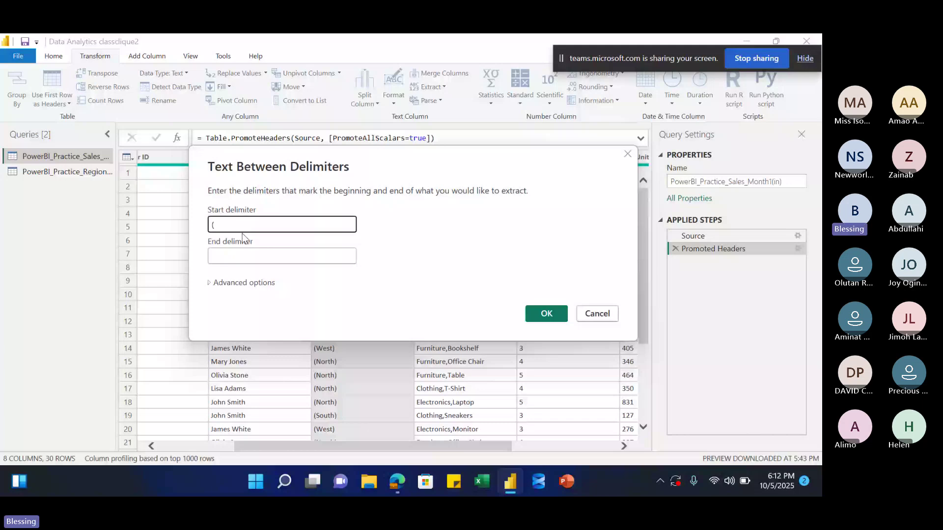
click(248, 257)
text())
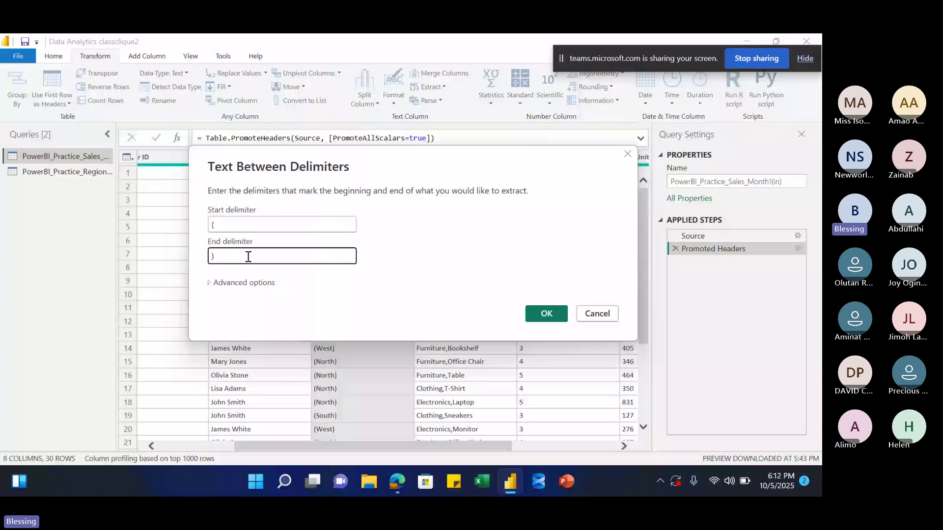
click(546, 313)
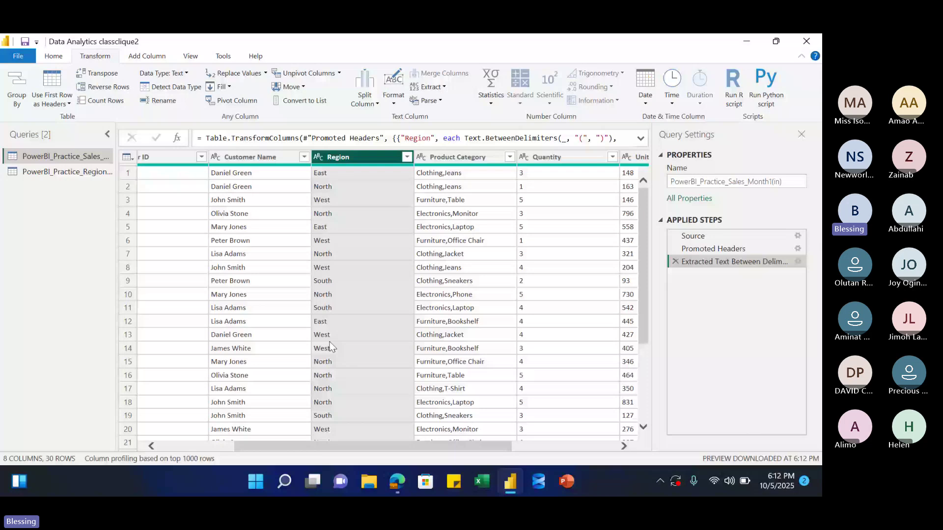
- Start splitting the Product Category column by delimiter
scroll(383, 157, right, 3)
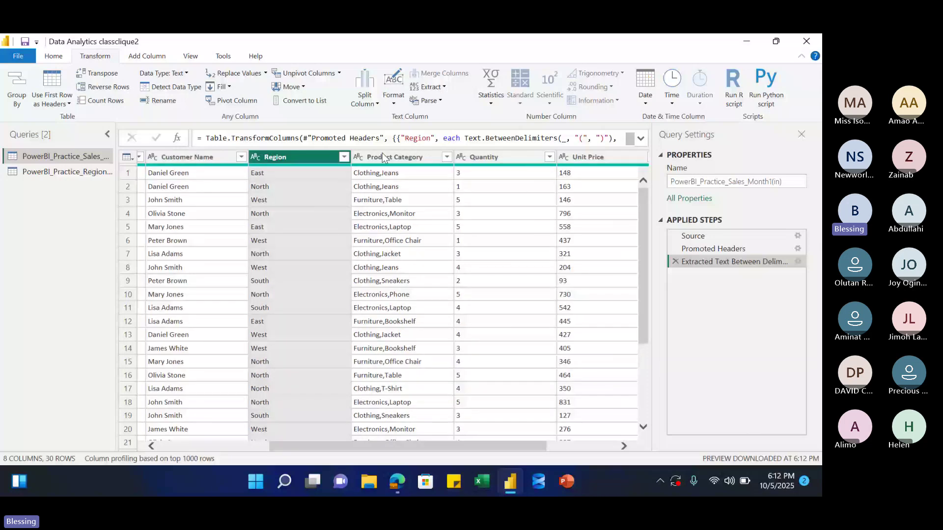
click(383, 157)
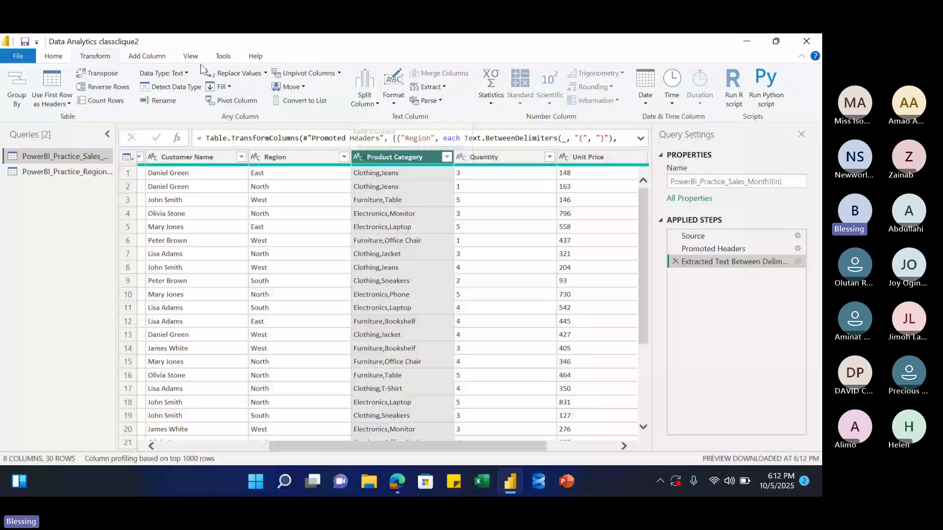
click(53, 55)
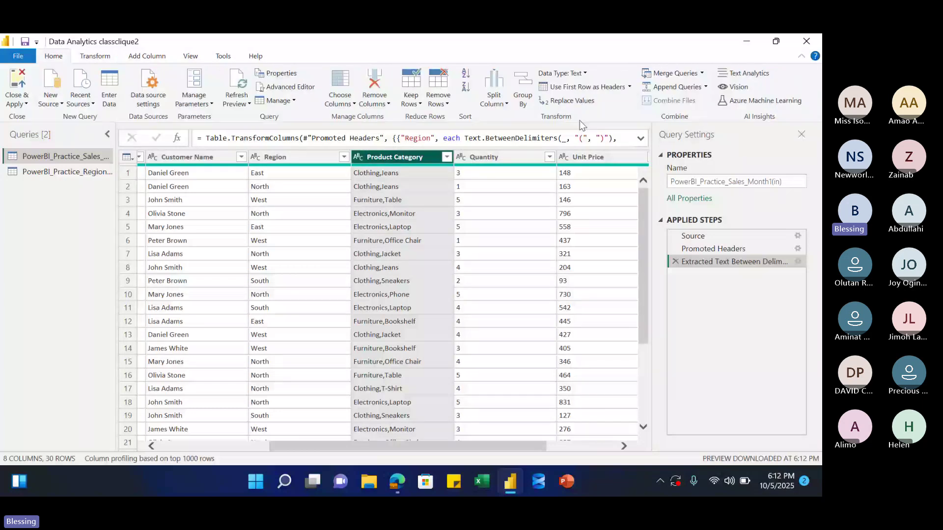
click(84, 58)
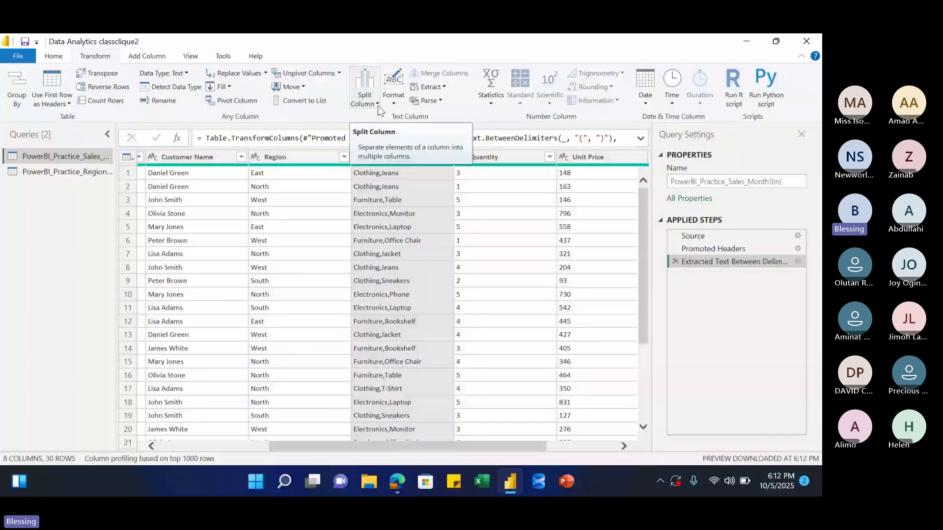
click(378, 105)
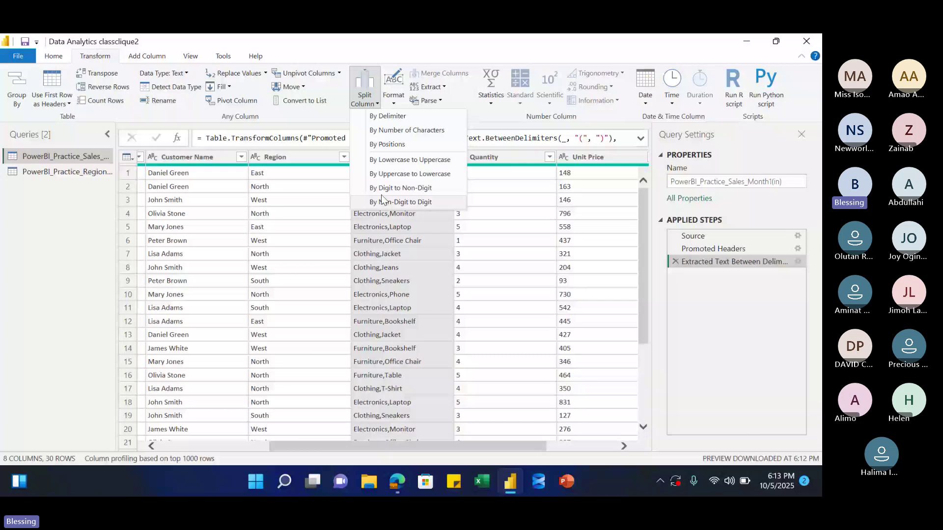
click(379, 118)
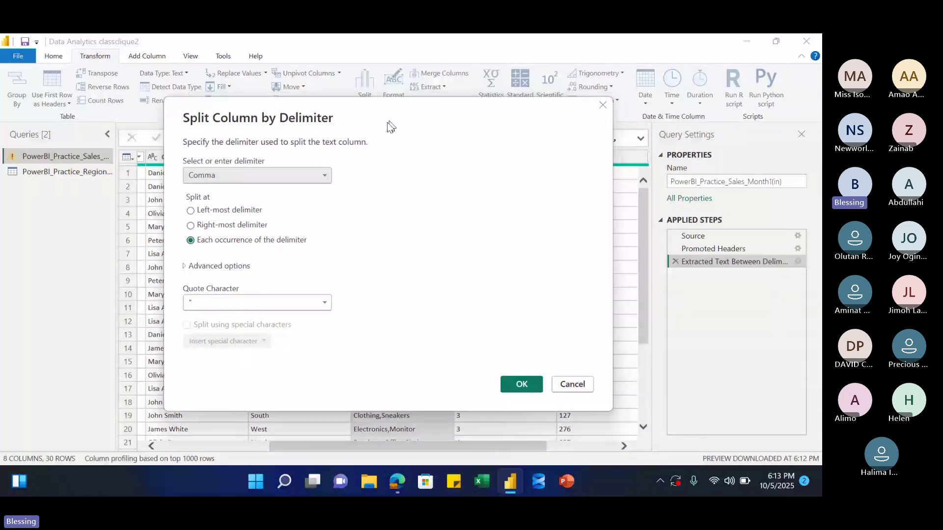
- Split the Product Category column by comma at each occurrence of the delimiter
drag(391, 127, 399, 132)
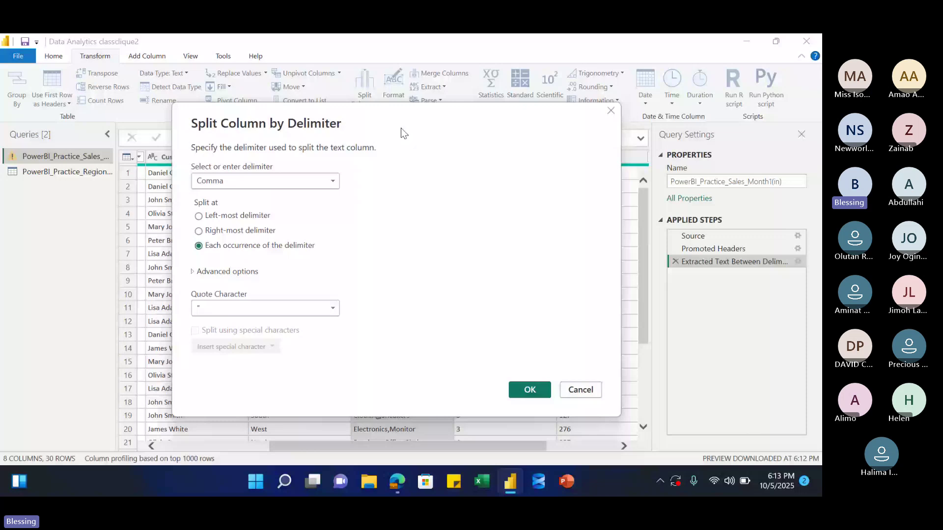
click(329, 181)
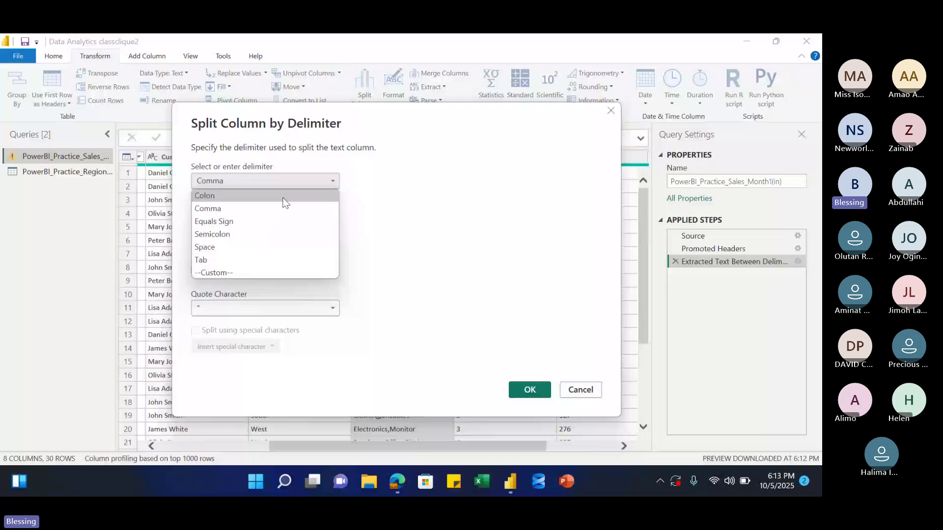
click(226, 273)
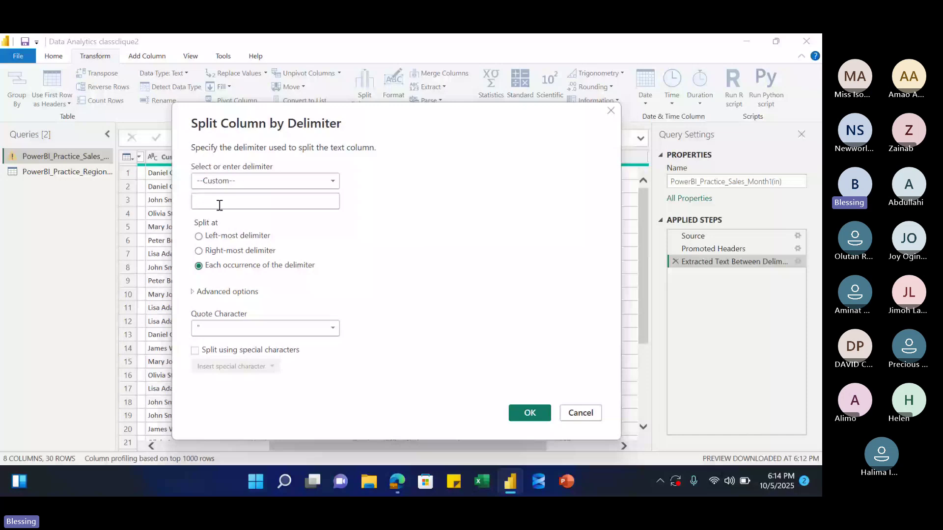
click(290, 180)
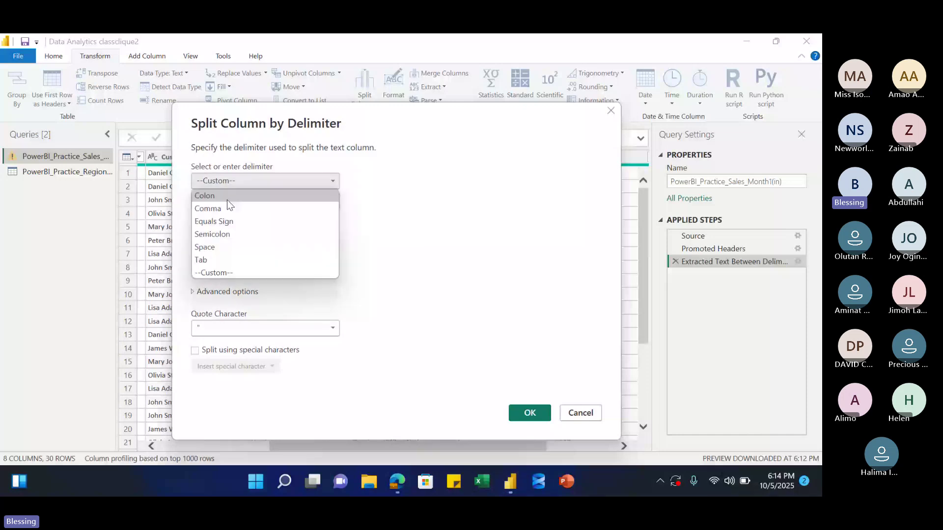
click(227, 207)
drag(352, 243, 381, 121)
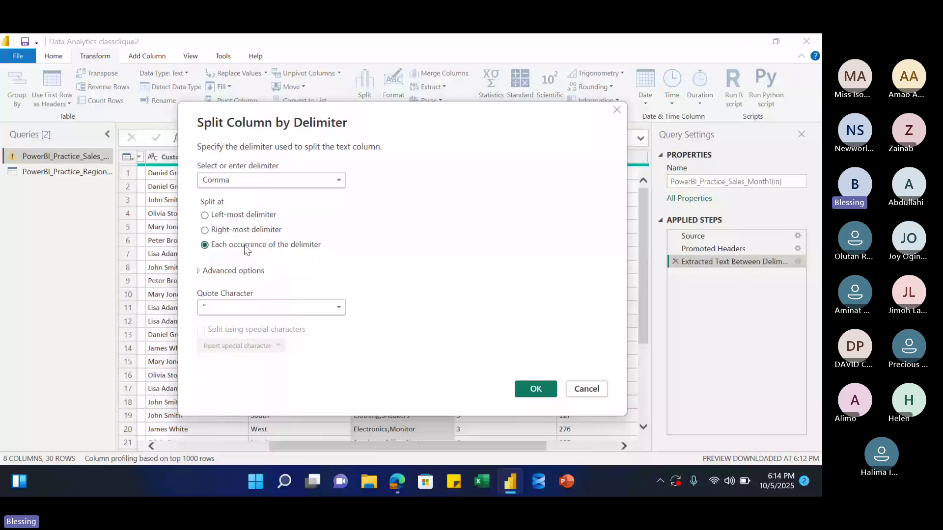
drag(224, 222, 230, 187)
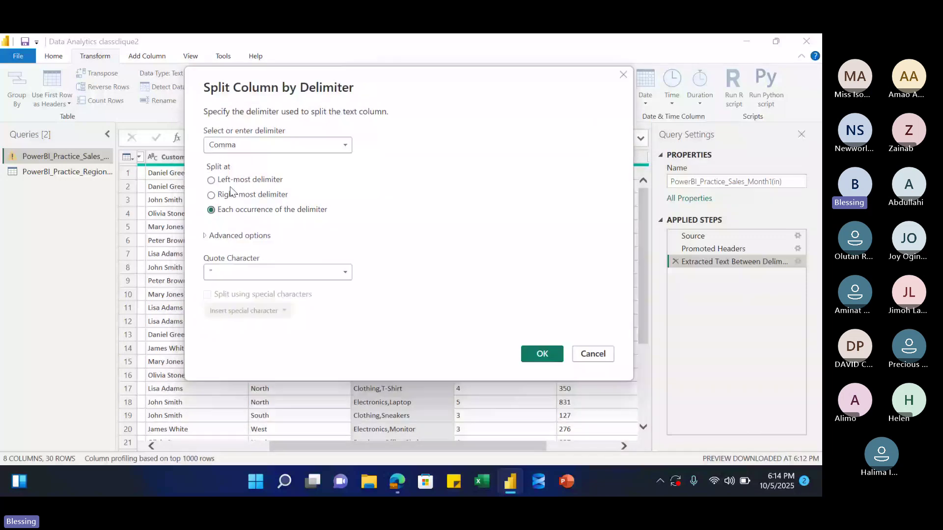
drag(427, 94, 392, 245)
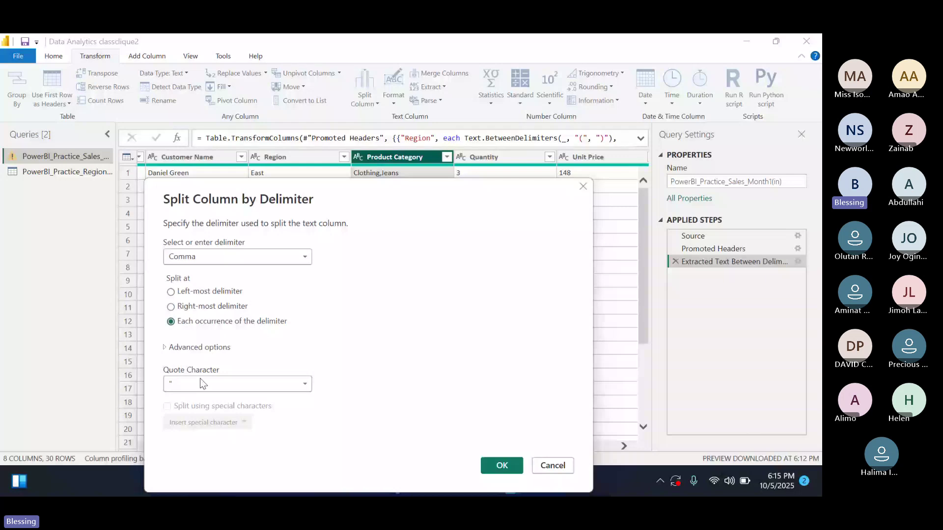
click(502, 466)
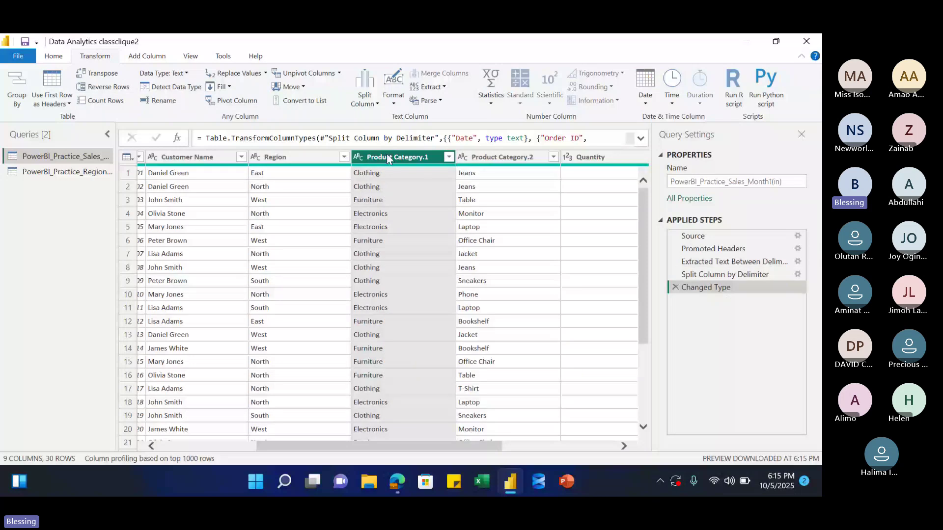
- Rename the first split column, holding the clothing, furniture and electronics categories, as Product Category
double_click(415, 157)
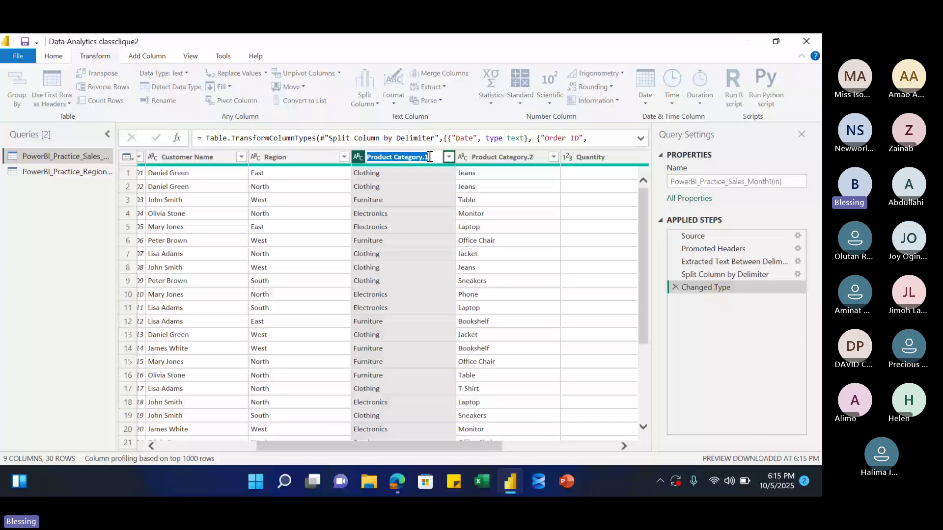
click(435, 157)
key(BackSpace)
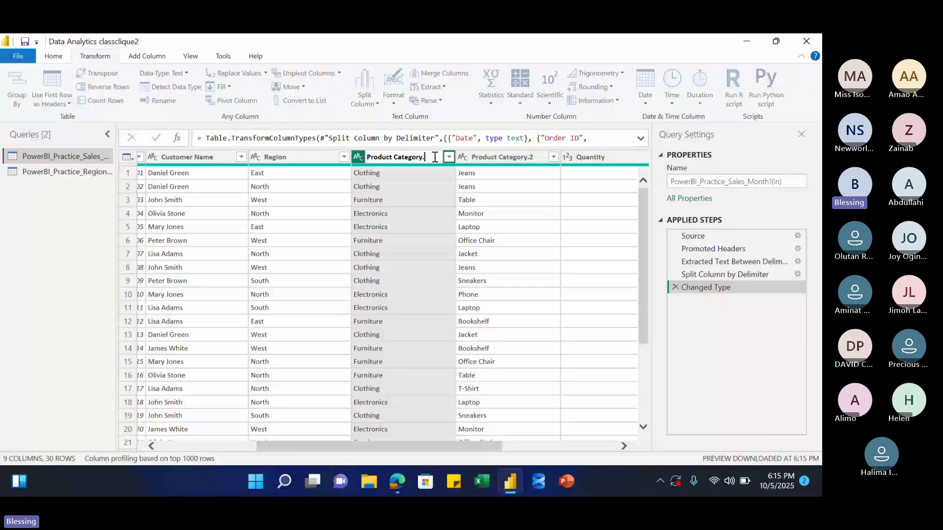
key(BackSpace)
key(Return)
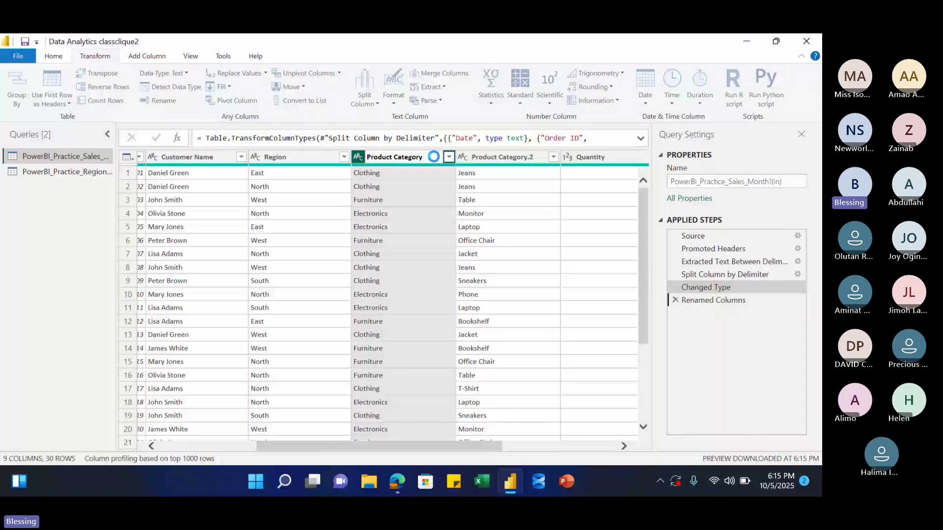
- Rename the second split column, holding the individual items, as Product Name
click(537, 155)
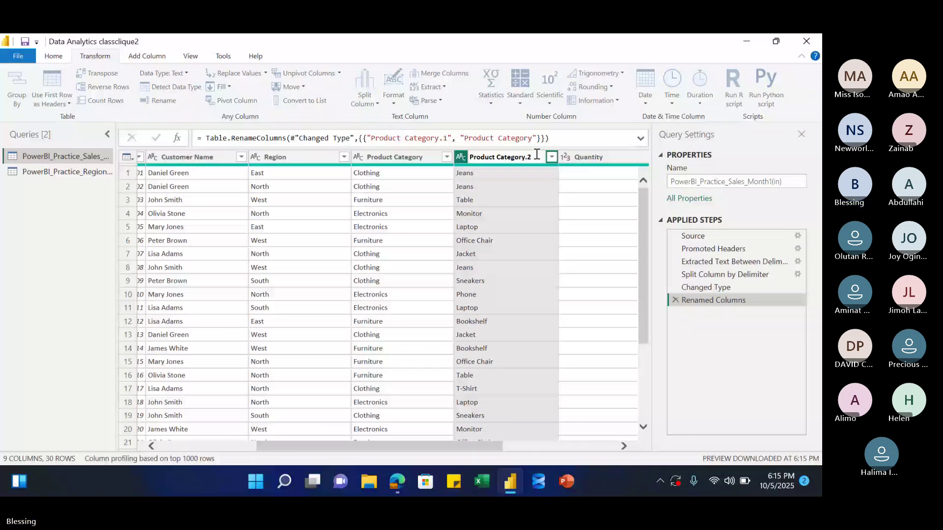
double_click(537, 156)
text(Product N)
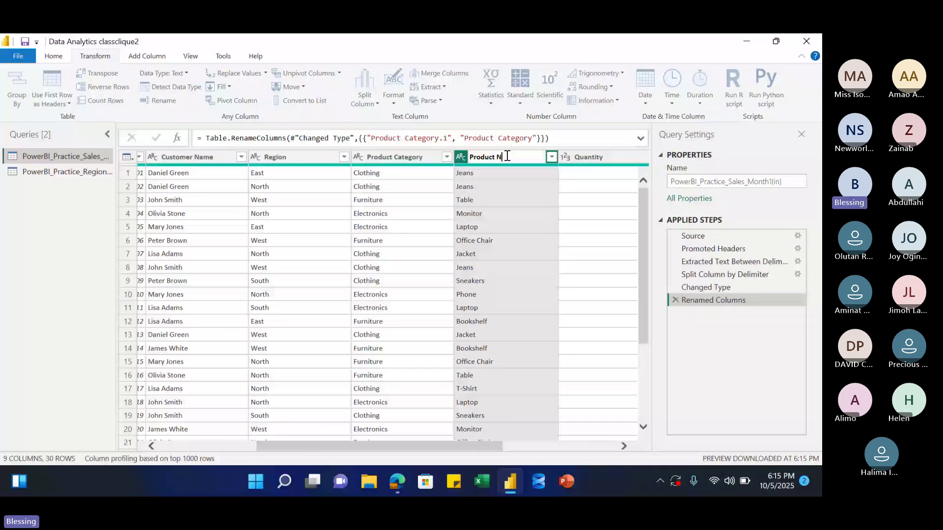
text(ame)
key(Return)
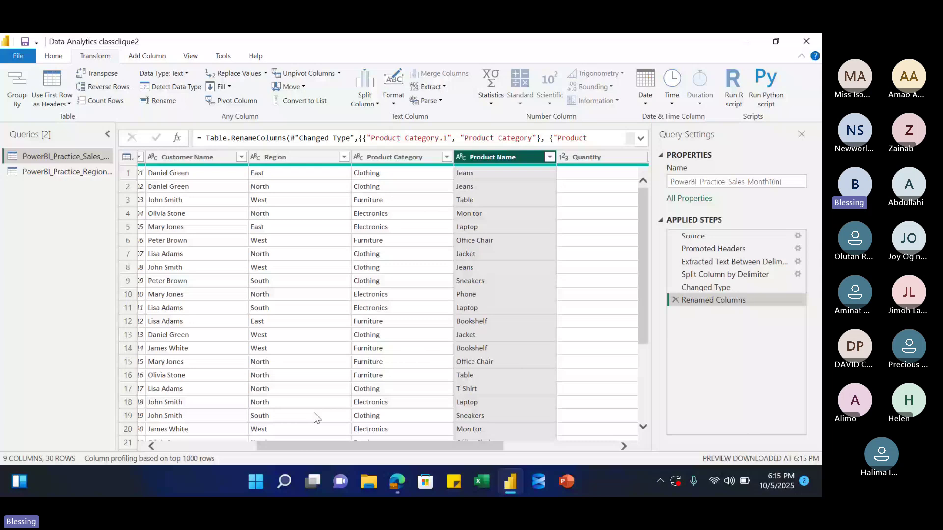
- Try to change the Date column's data type from text to Date and check the column's quality
drag(340, 445, 270, 444)
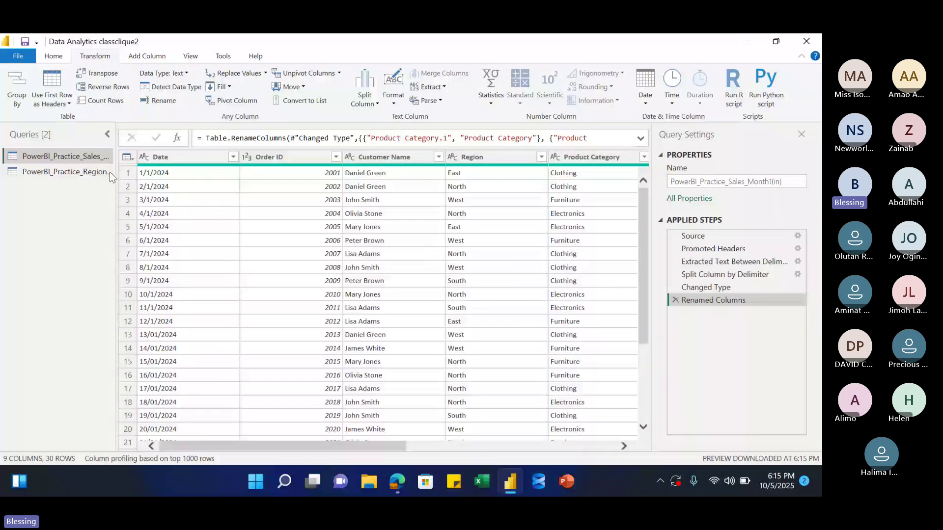
click(143, 157)
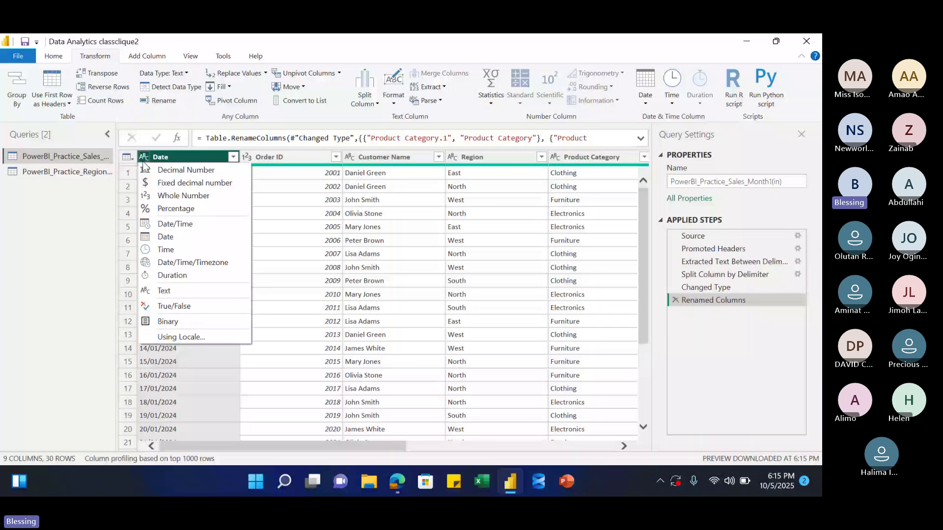
click(165, 237)
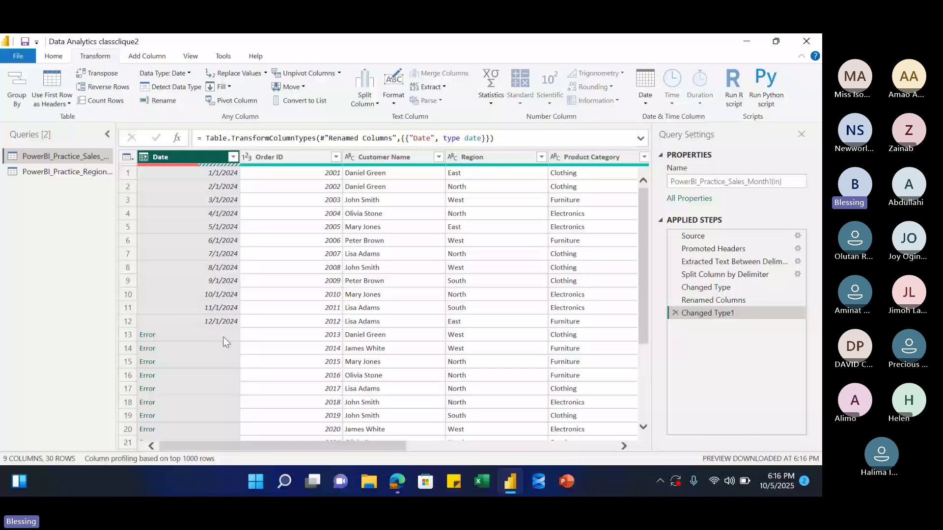
drag(643, 255, 641, 181)
mouse_move(276, 171)
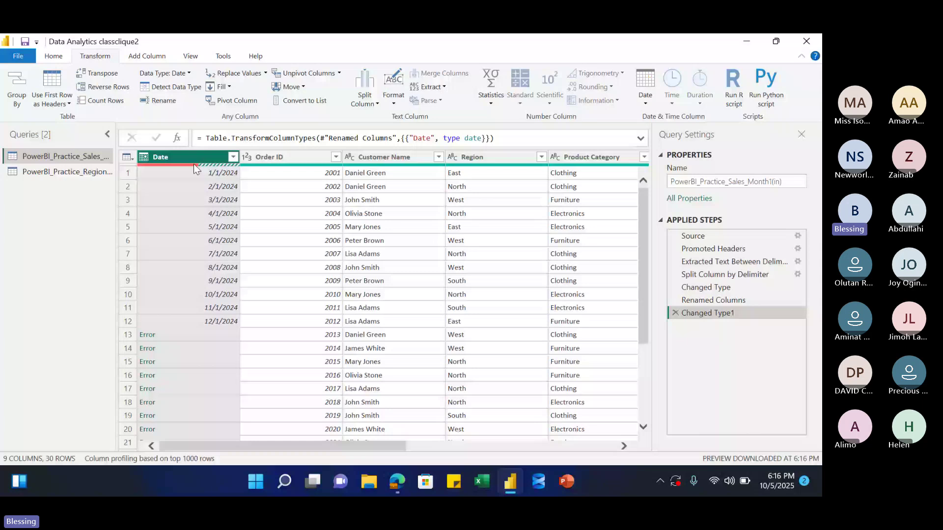
mouse_move(193, 164)
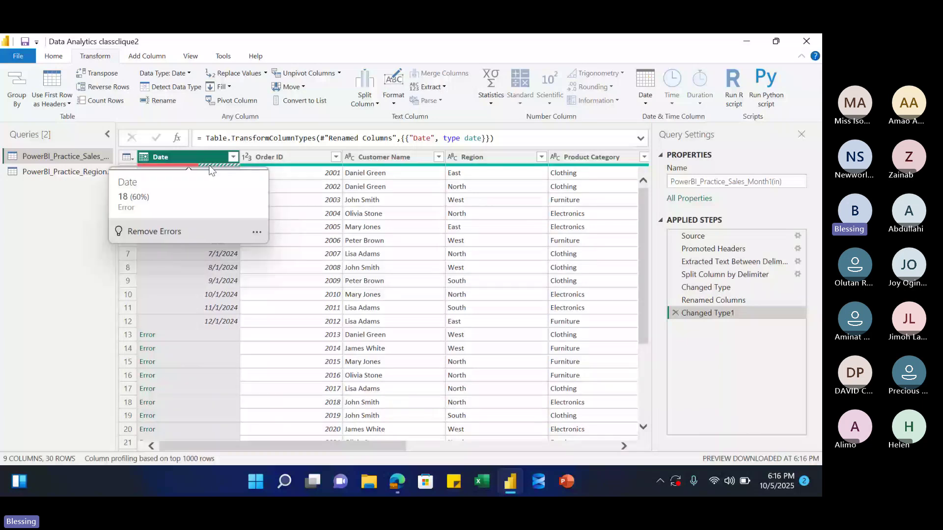
- Inspect the Date column's error in row 13, and delete both the resulting drill-down step and the Date type change
click(146, 336)
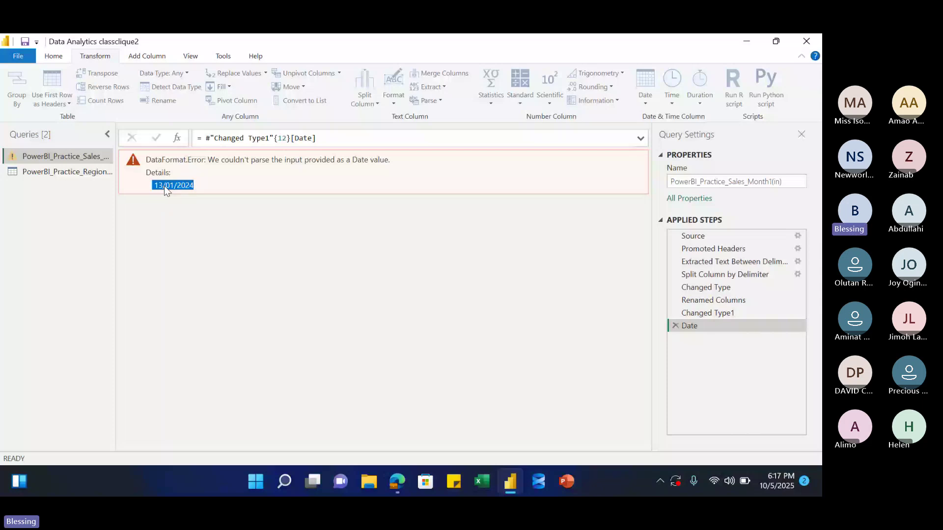
click(675, 326)
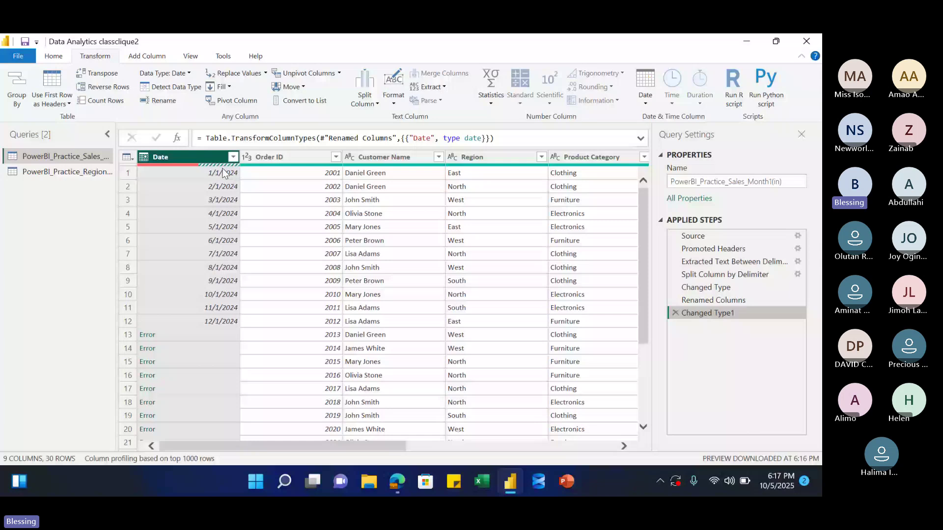
key(Delete)
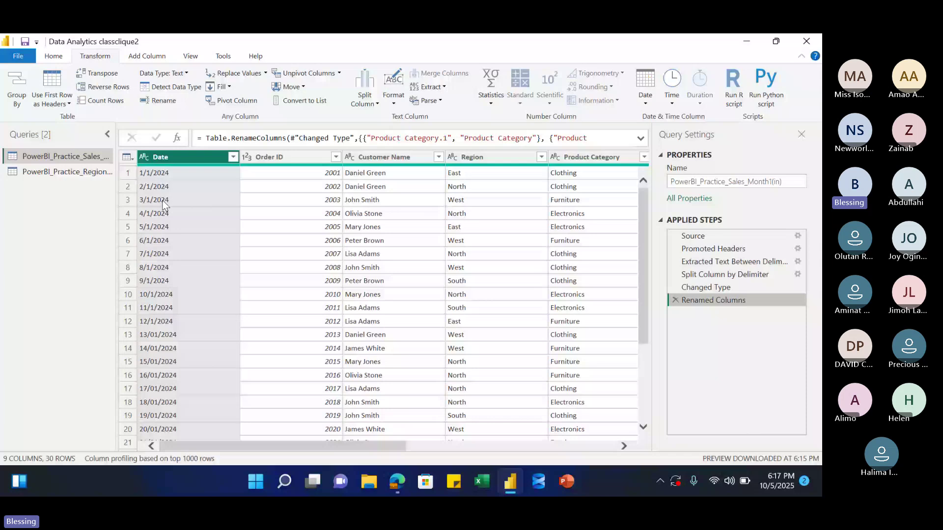
- Change the Date column's type using locale, with data type Date and locale English (United Kingdom), and check the converted rows
click(144, 157)
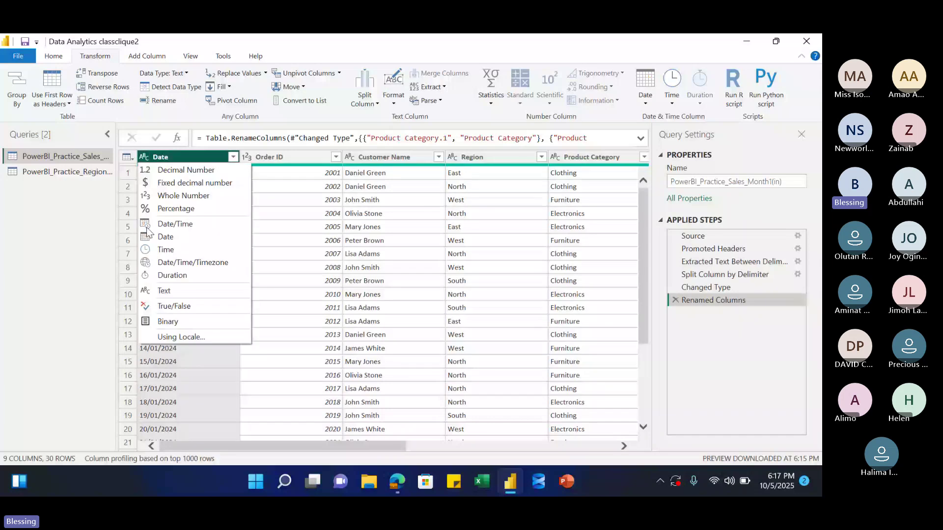
click(176, 336)
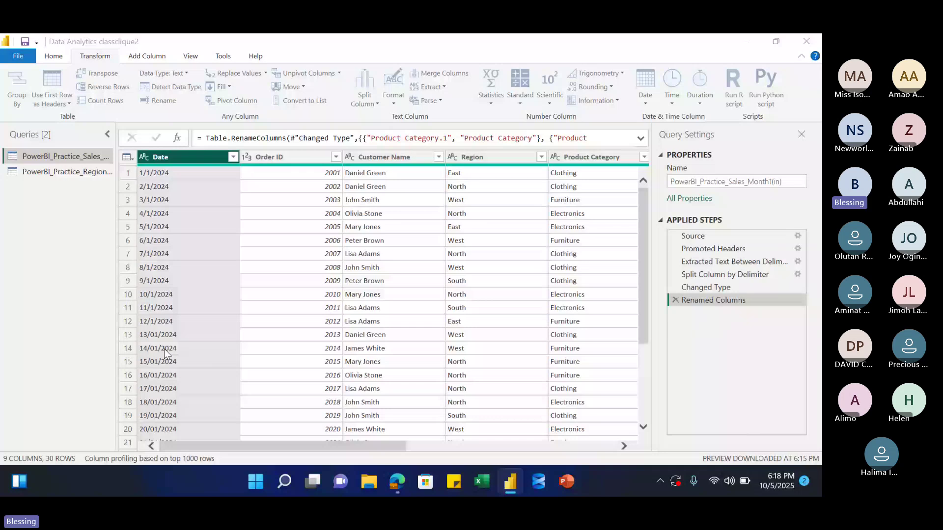
drag(384, 177, 348, 176)
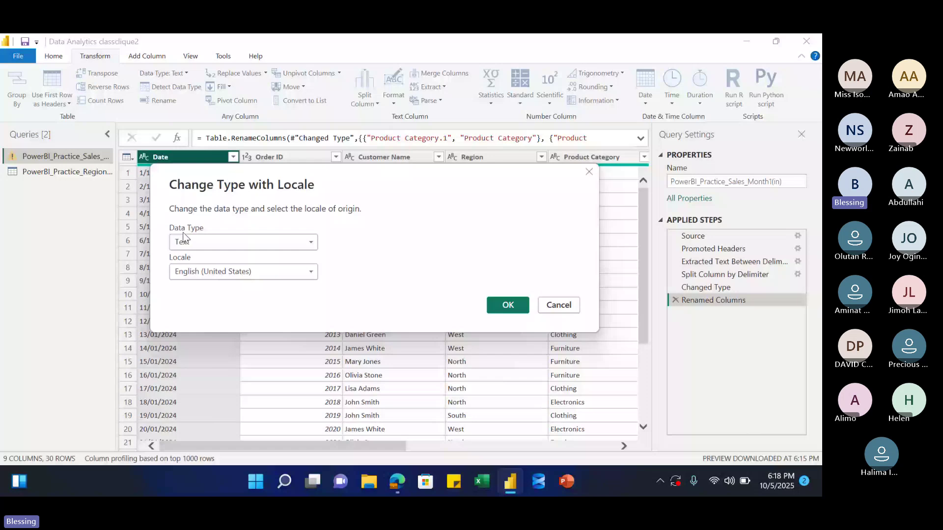
click(184, 240)
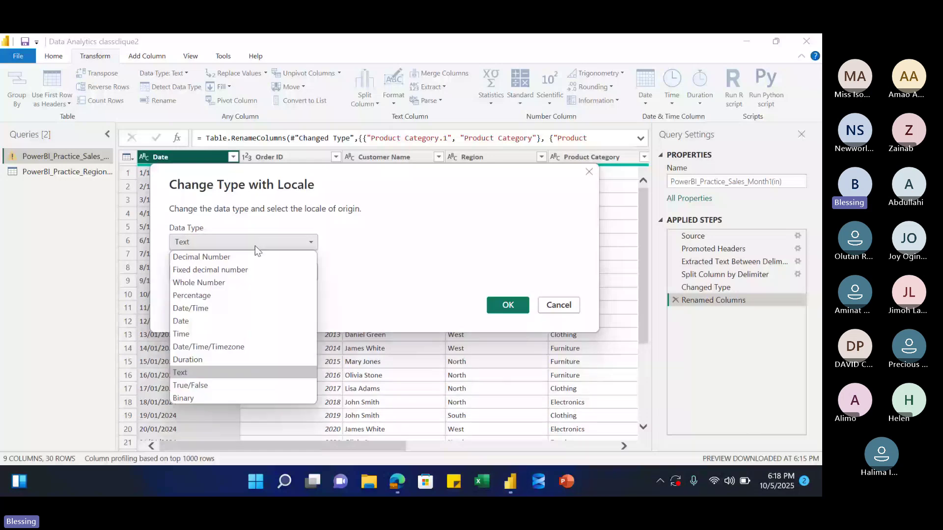
click(180, 320)
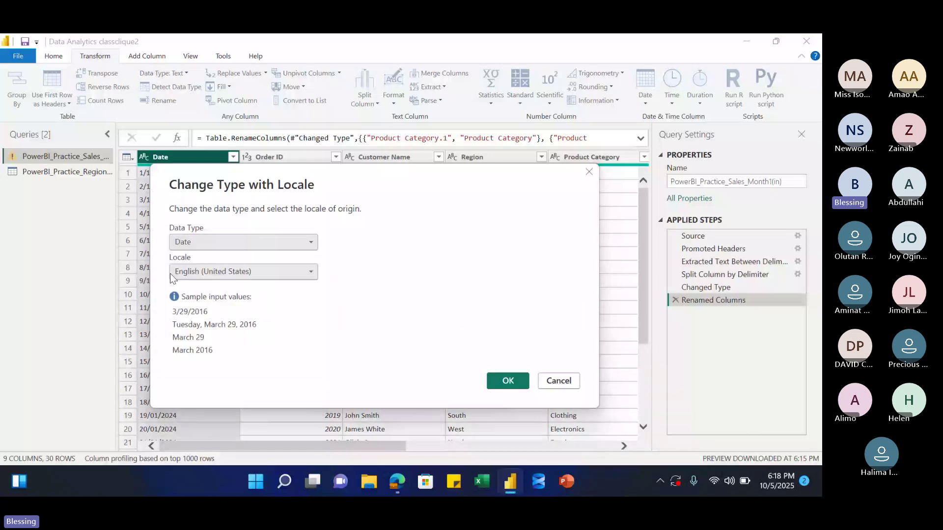
click(263, 272)
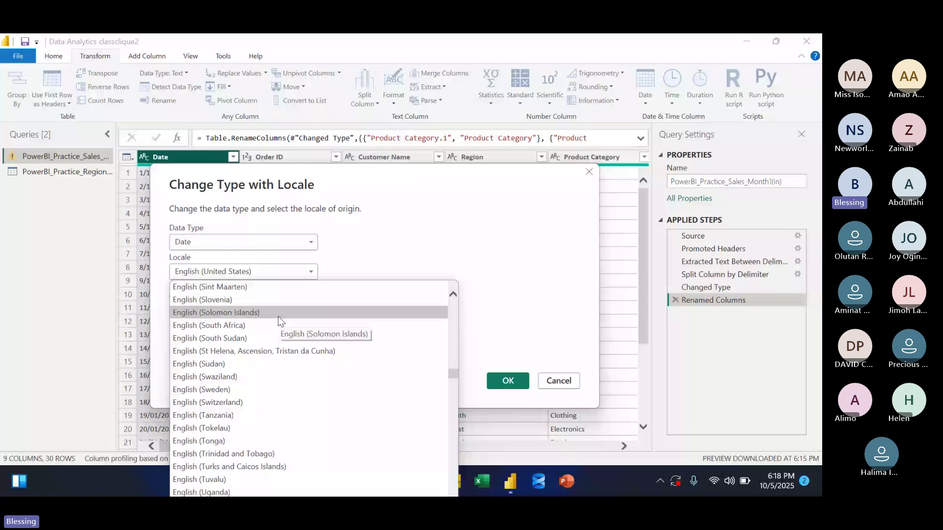
scroll(278, 316, down, 1)
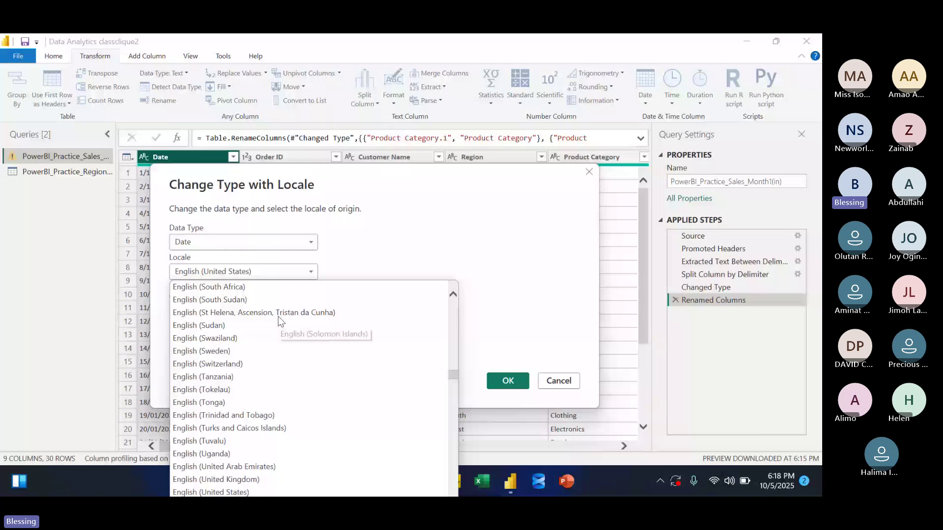
scroll(278, 316, down, 3)
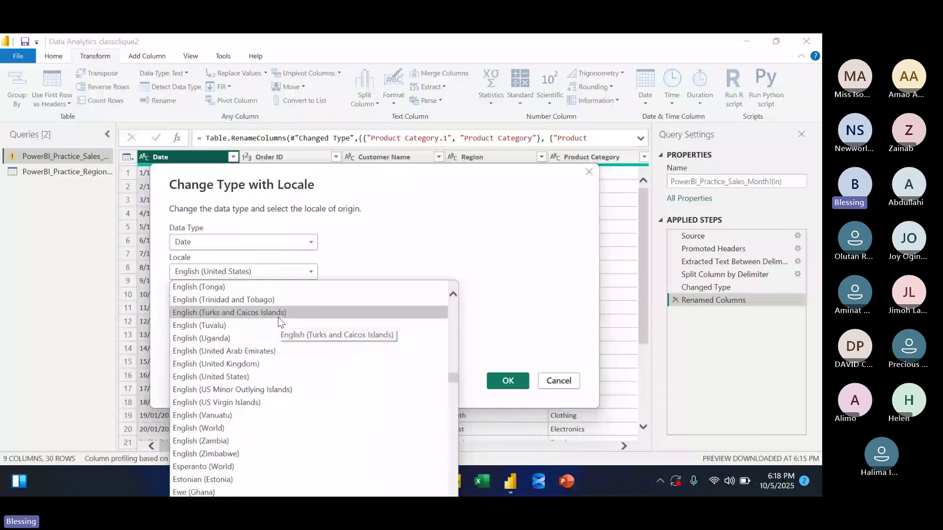
click(227, 363)
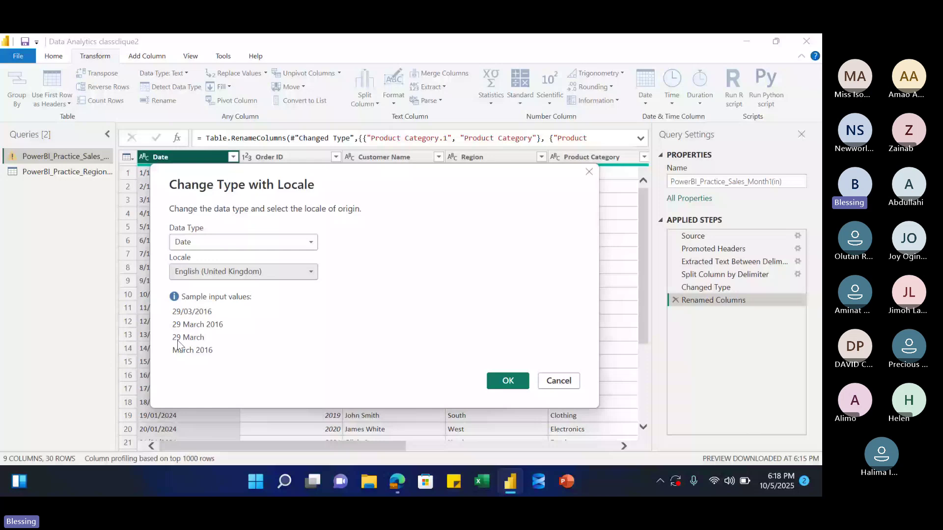
click(508, 382)
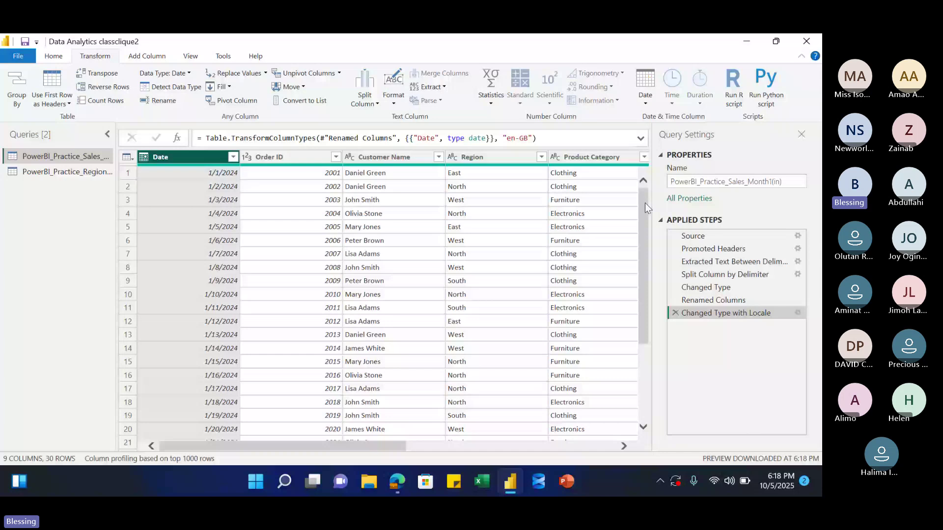
drag(645, 202, 644, 201)
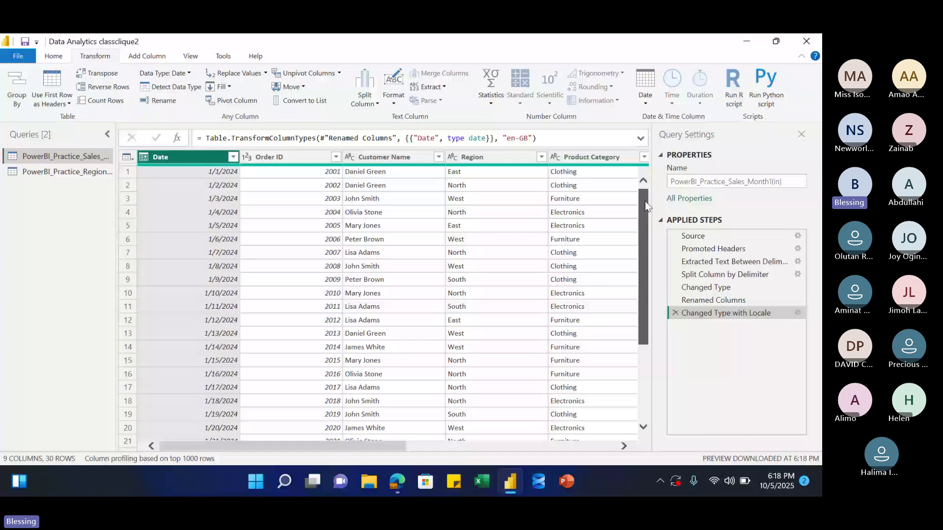
drag(644, 201, 644, 200)
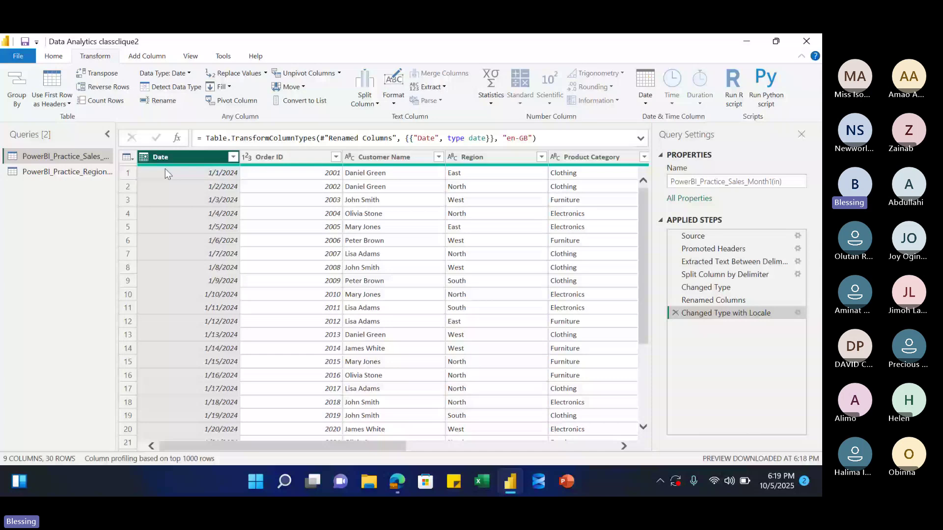
- Check the current file's regional settings and the available locales for import, leaving the options unchanged
click(18, 56)
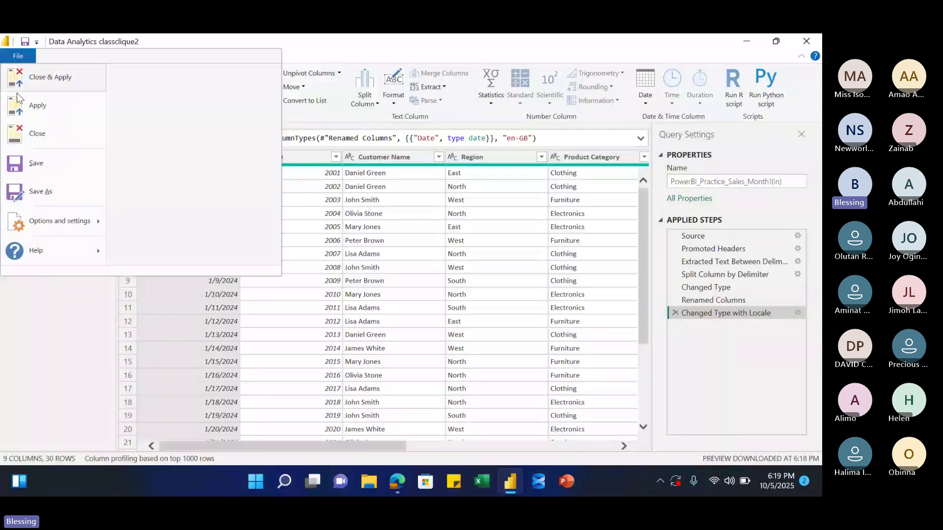
key(Escape)
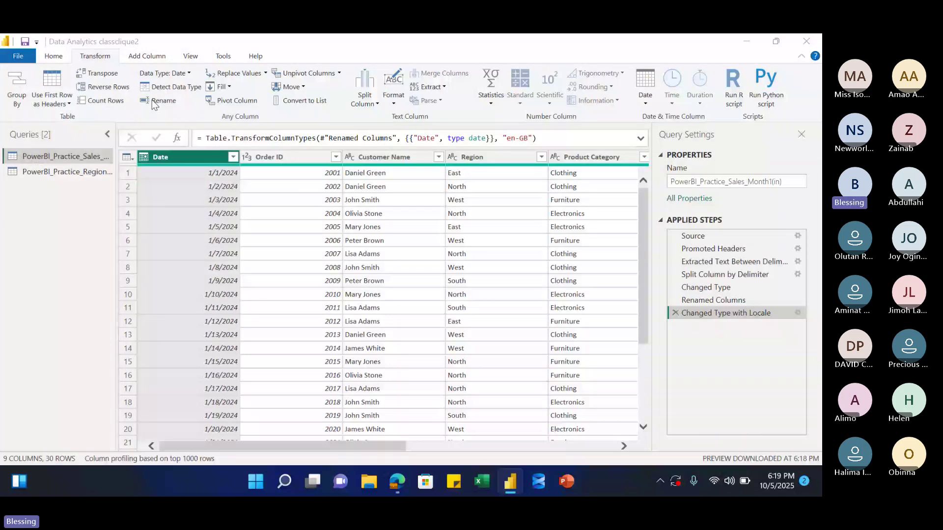
click(156, 407)
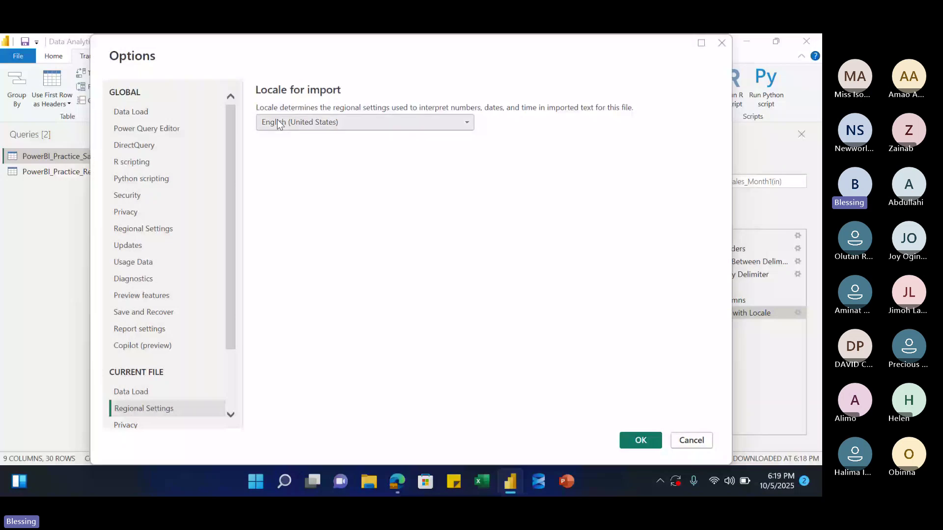
click(312, 127)
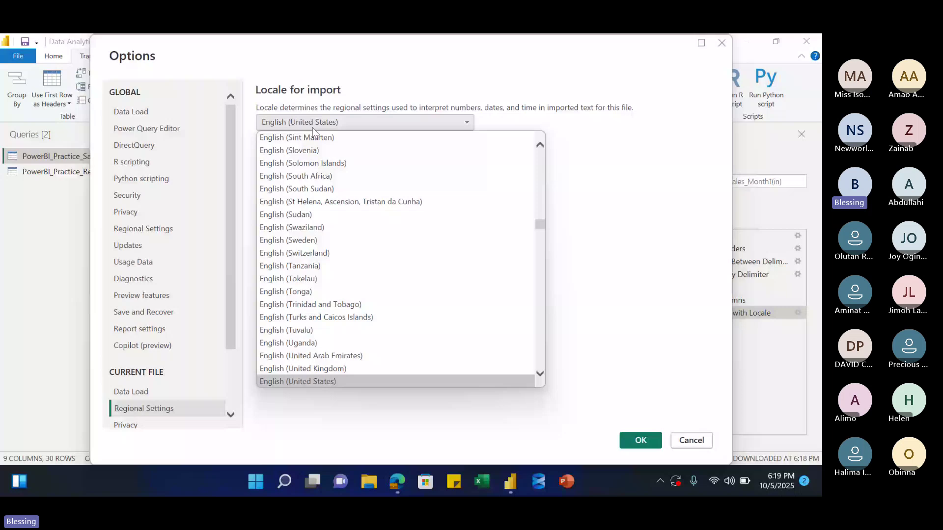
click(721, 43)
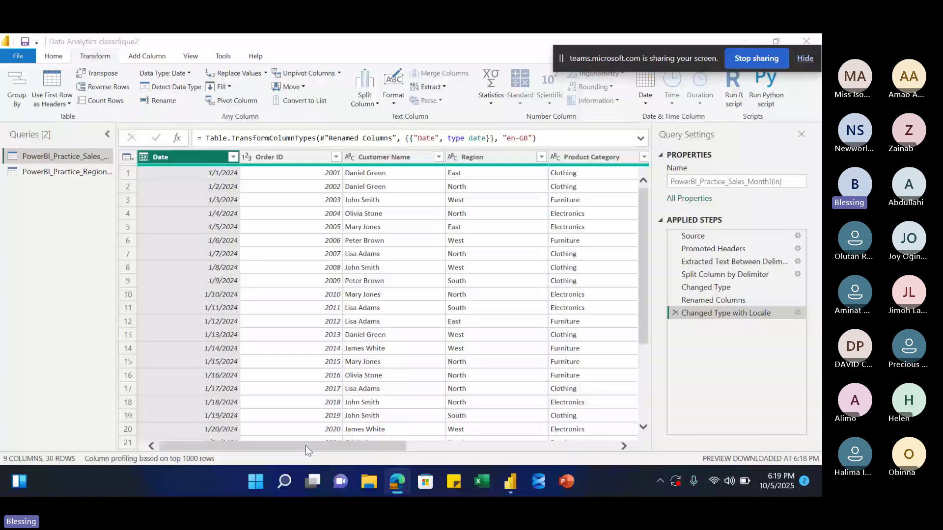
- Review the cleaned sales query's columns from Date through Total Sales
drag(305, 446, 357, 446)
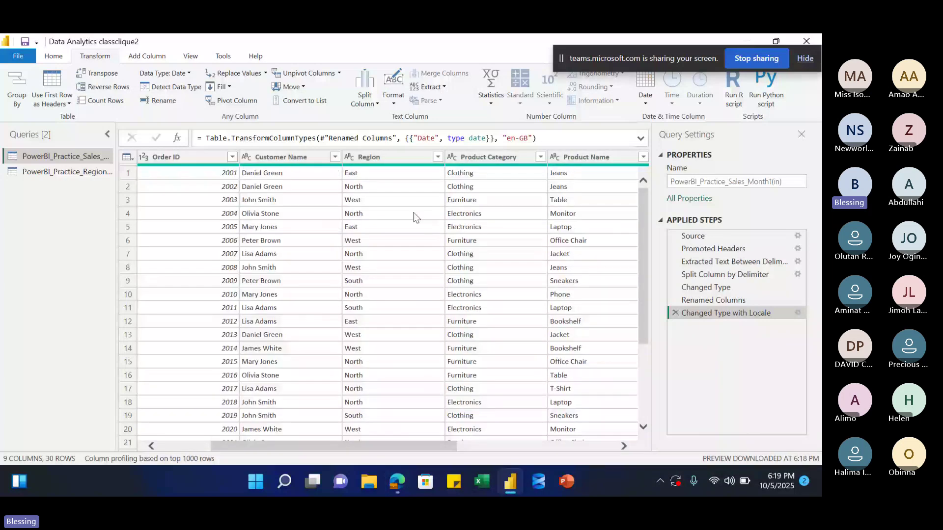
drag(395, 448, 413, 452)
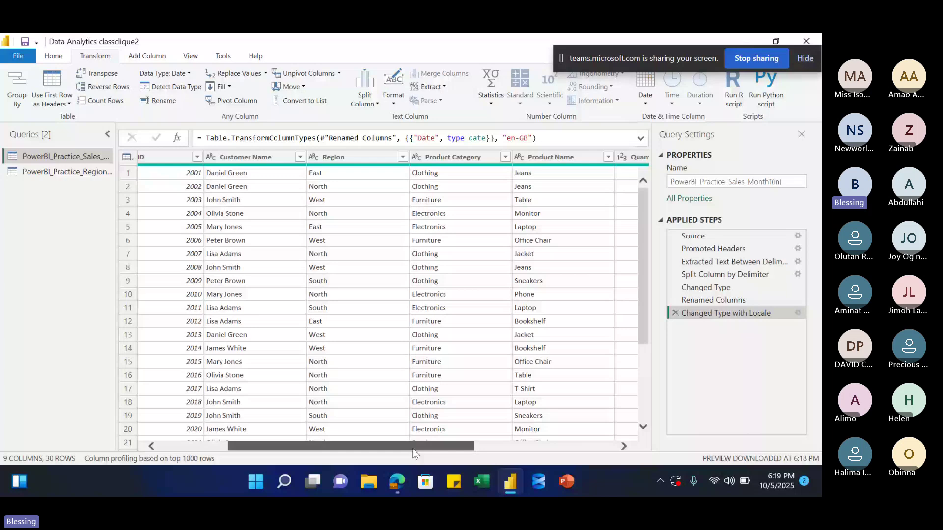
drag(413, 452, 507, 451)
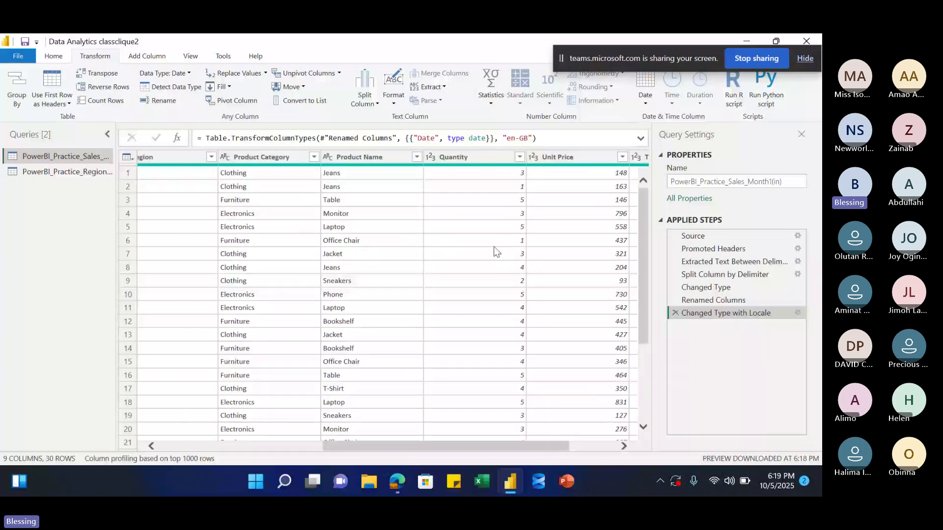
drag(434, 448, 481, 449)
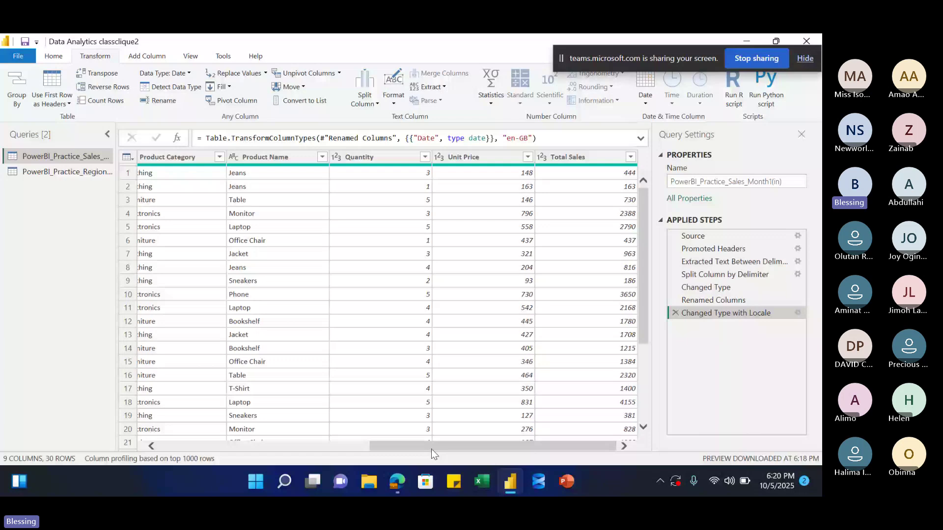
drag(431, 449, 219, 446)
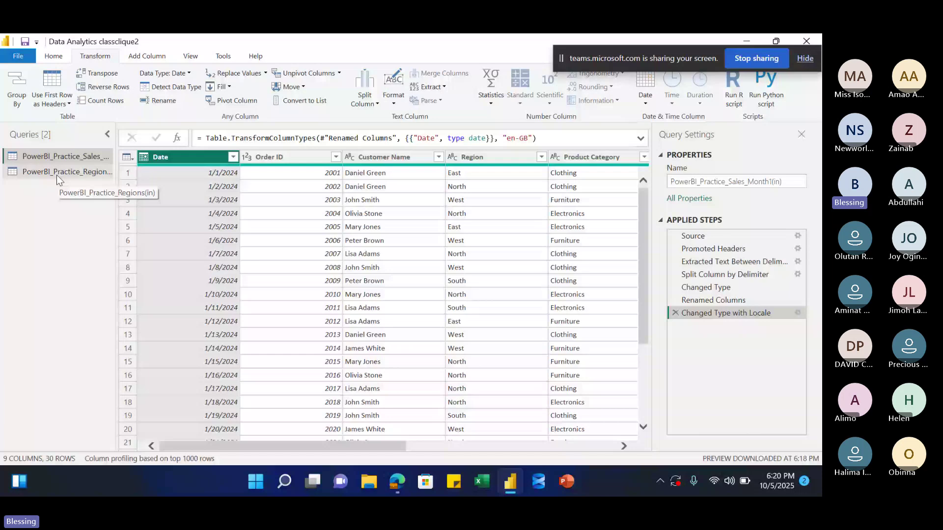
- Open the PowerBI_Practice_Regions query and look through the table commands for promoting its first row to headers
click(57, 175)
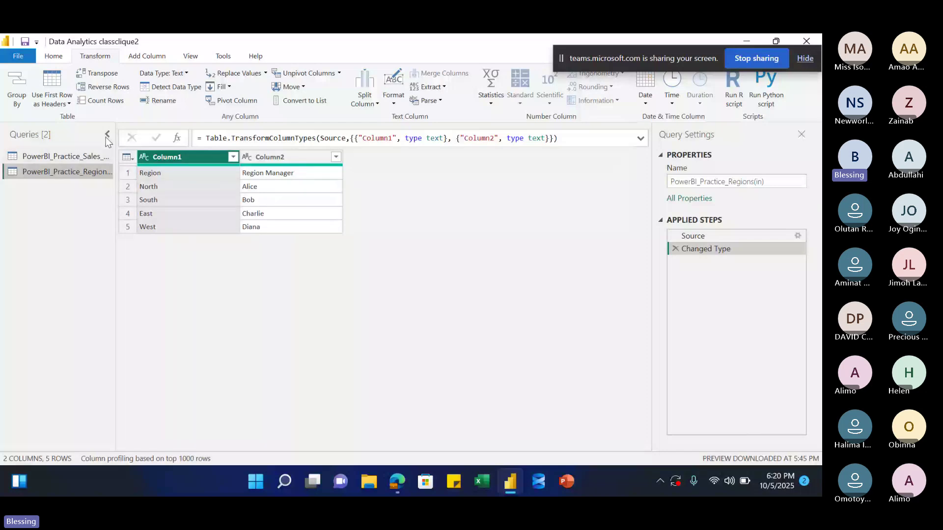
click(62, 55)
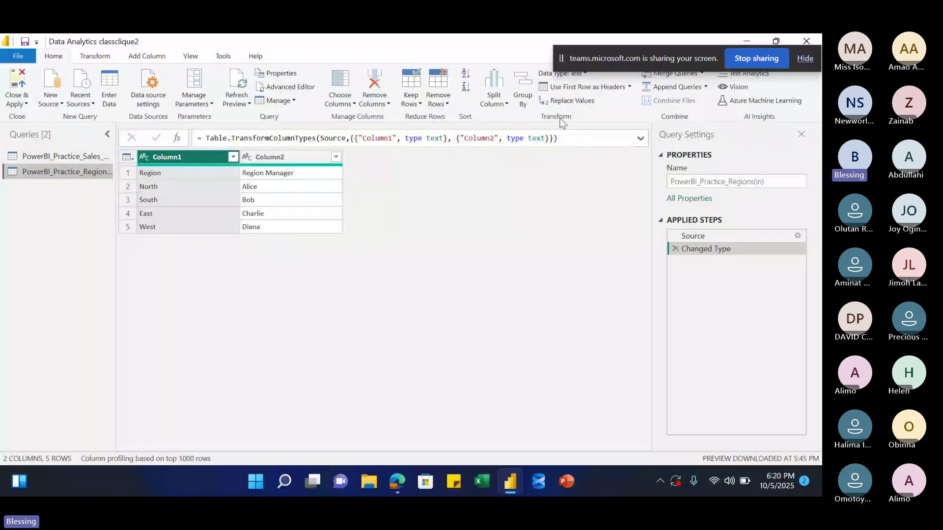
click(134, 161)
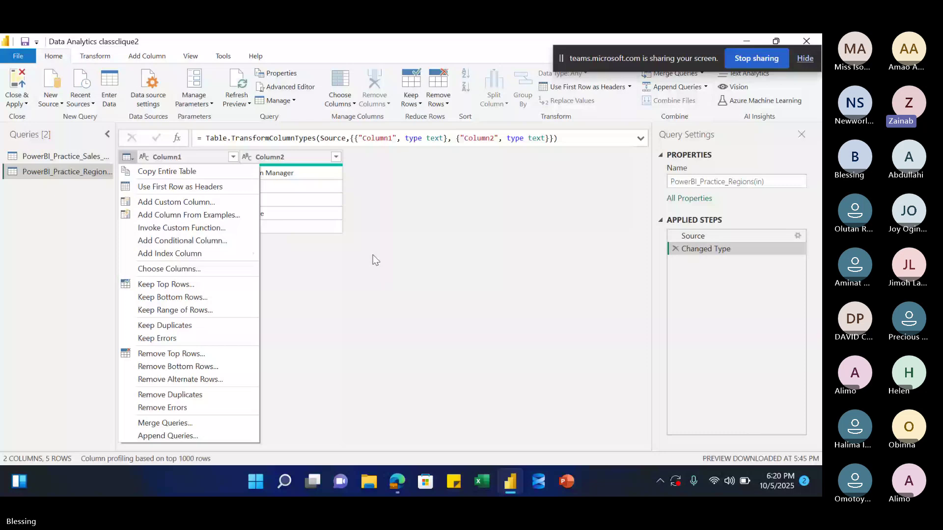
- Switch to the Teams meeting in the browser to check on the participants, and return to the Power Query Editor
click(397, 482)
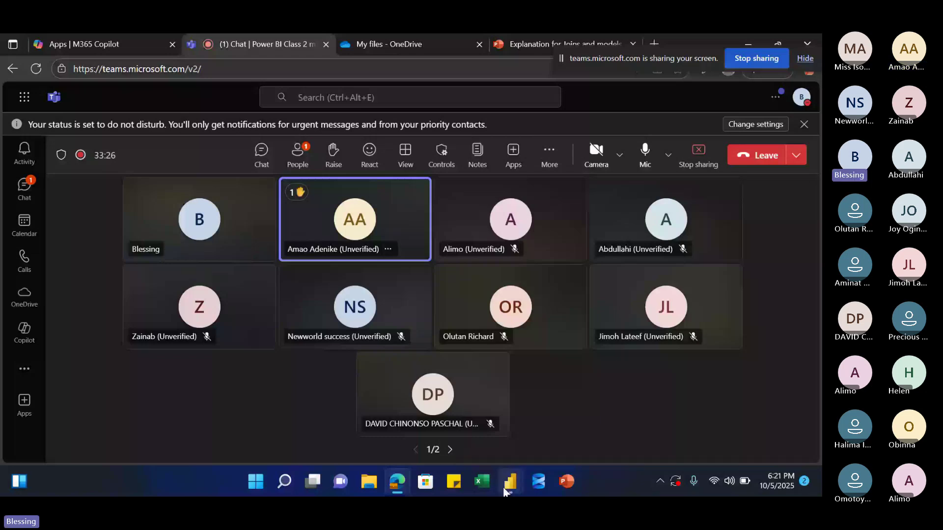
mouse_move(506, 489)
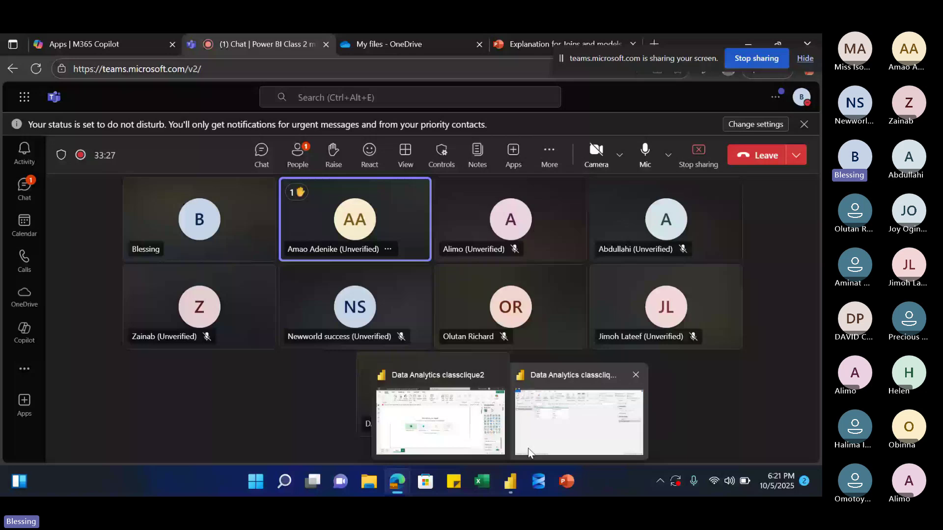
click(529, 451)
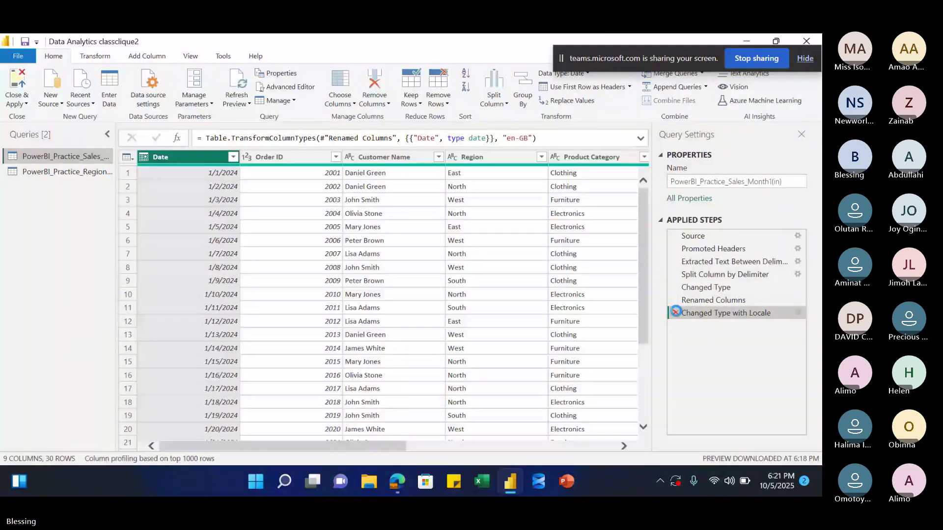
- Delete the sales query's last three applied steps: Changed Type with Locale, Renamed Columns and Changed Type
click(676, 311)
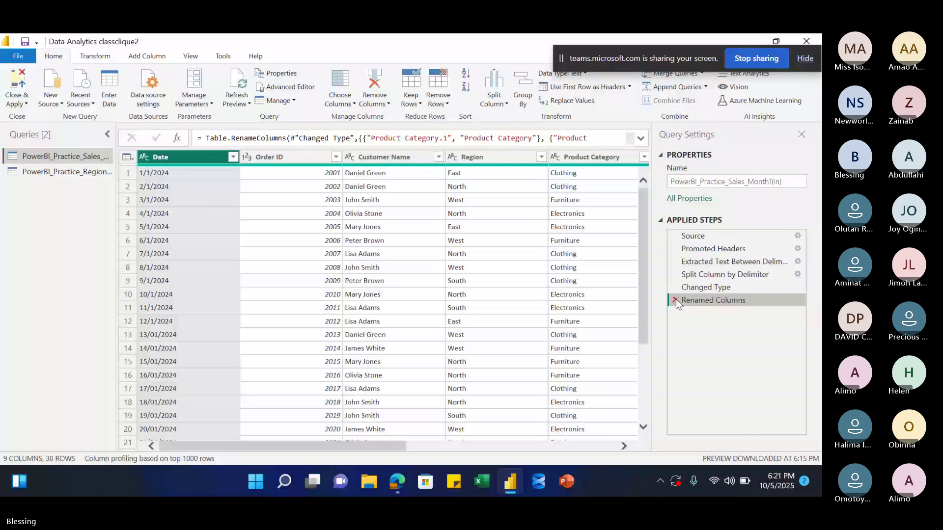
click(676, 299)
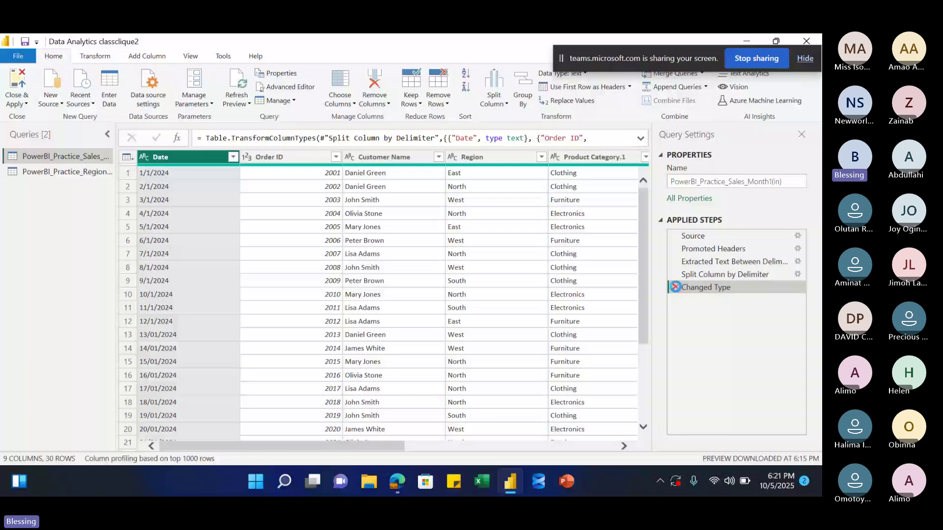
click(676, 288)
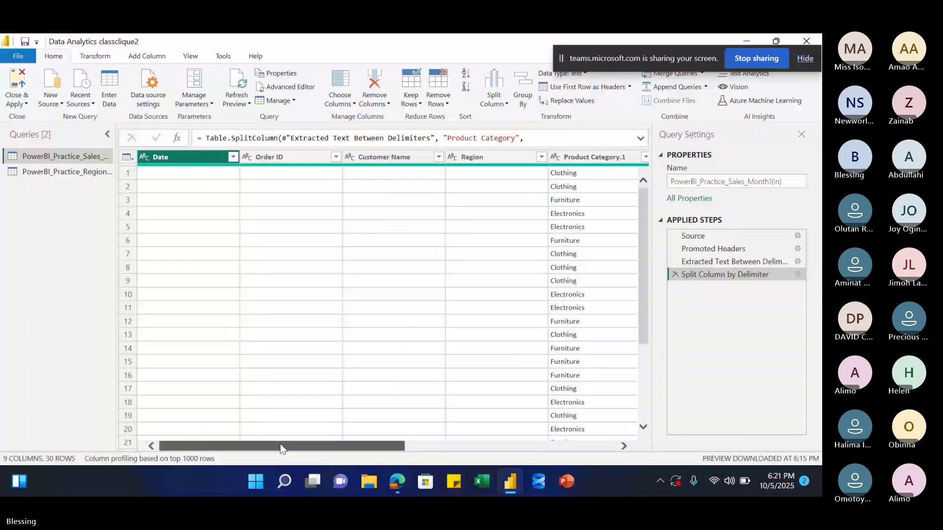
- Rename the Product Category.1 column as Product Category
drag(280, 443, 401, 448)
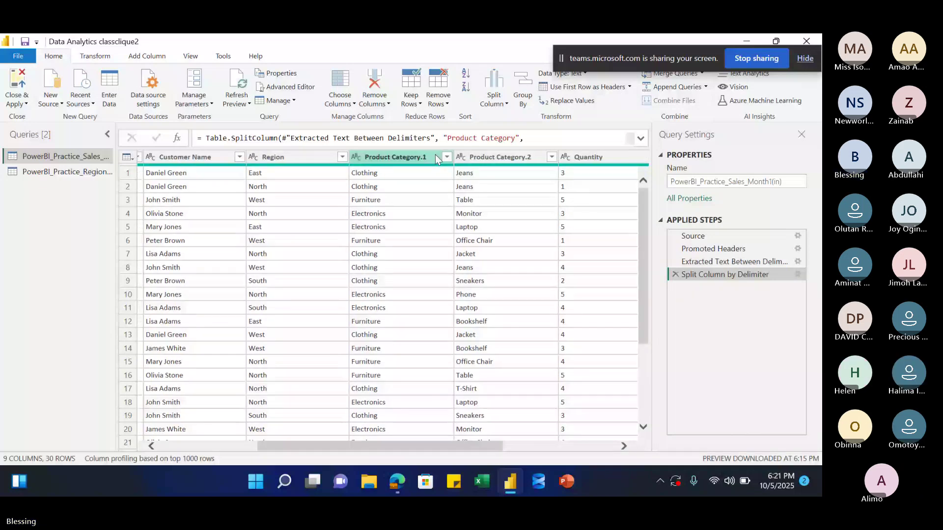
double_click(435, 155)
key(BackSpace)
key(BackSpace)
key(Return)
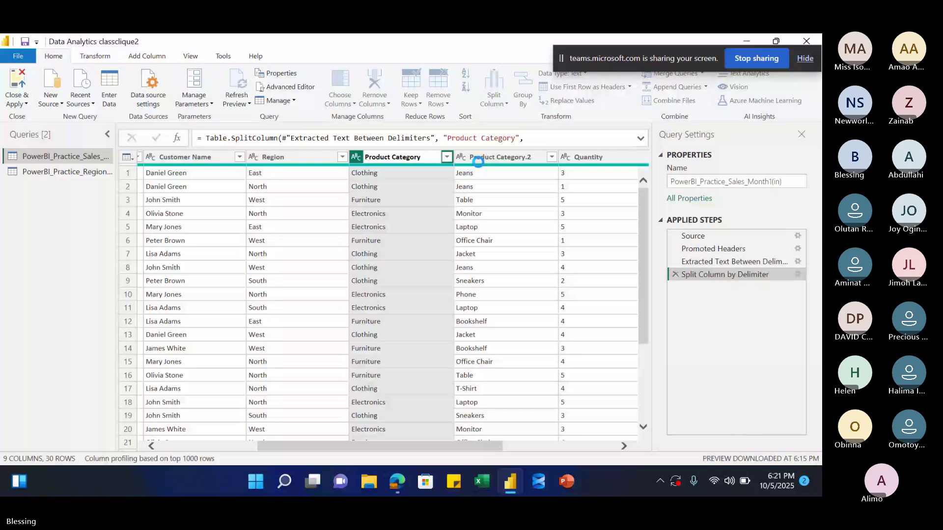
- Rename the Product Category.2 column as Product Name
double_click(531, 155)
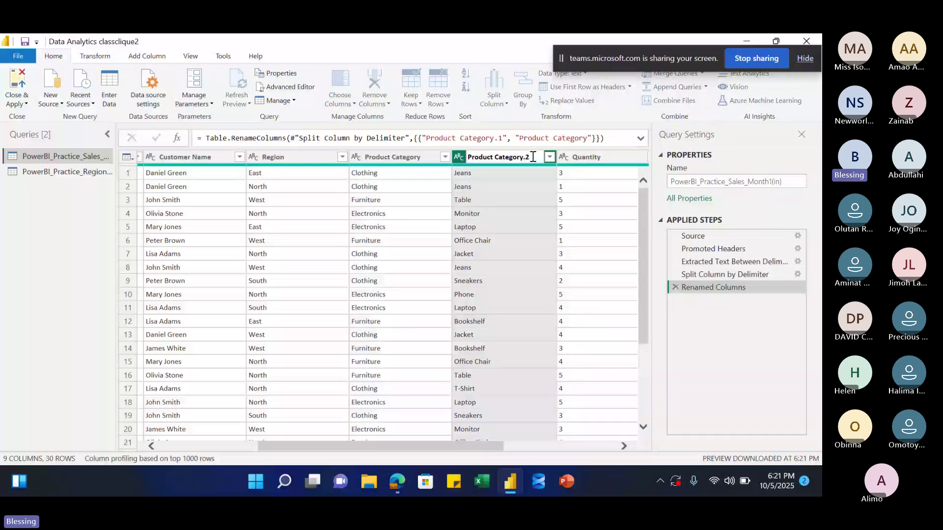
key(BackSpace)
key(BackSpace)
key(BackSpace)
key(BackSpace)
key(BackSpace)
key(BackSpace)
key(BackSpace)
key(BackSpace)
key(BackSpace)
key(BackSpace)
text(Name)
key(Return)
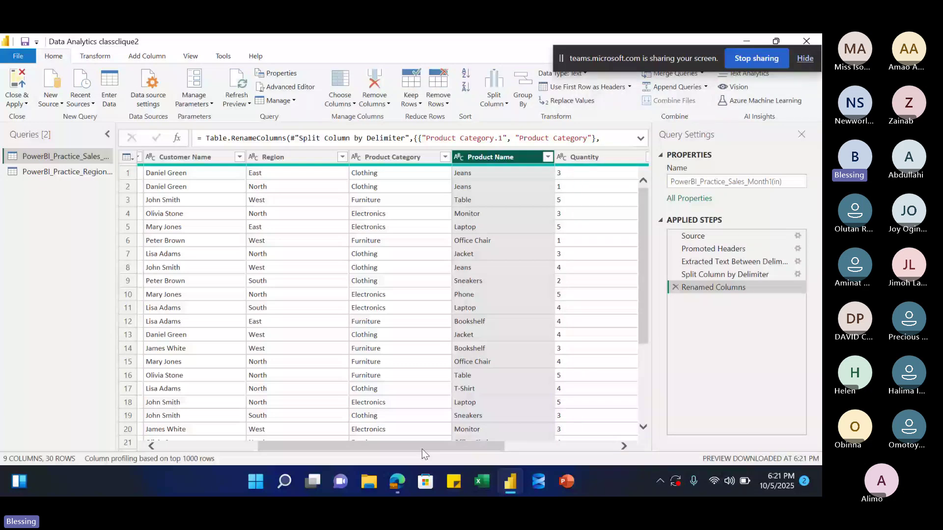
- Try to change the Date column's data type from text to Date, and open the error in row 13
drag(422, 449, 324, 448)
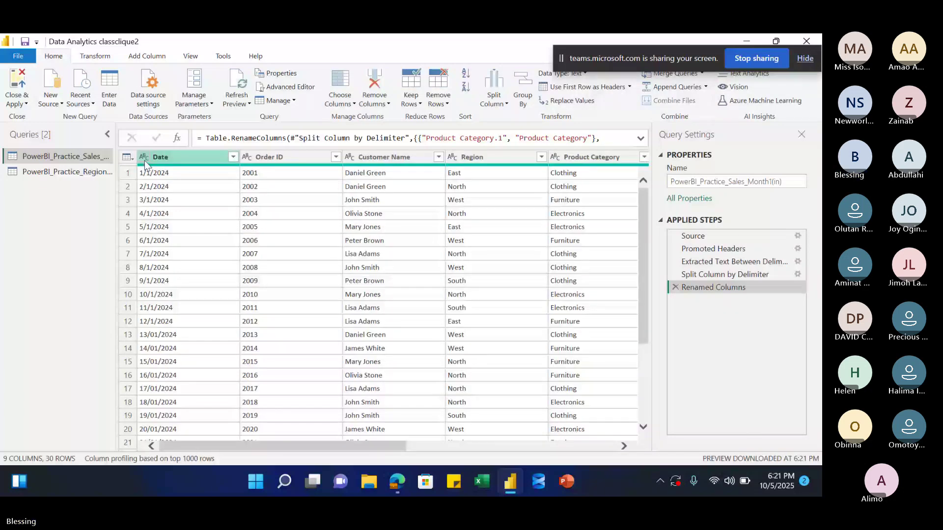
click(145, 161)
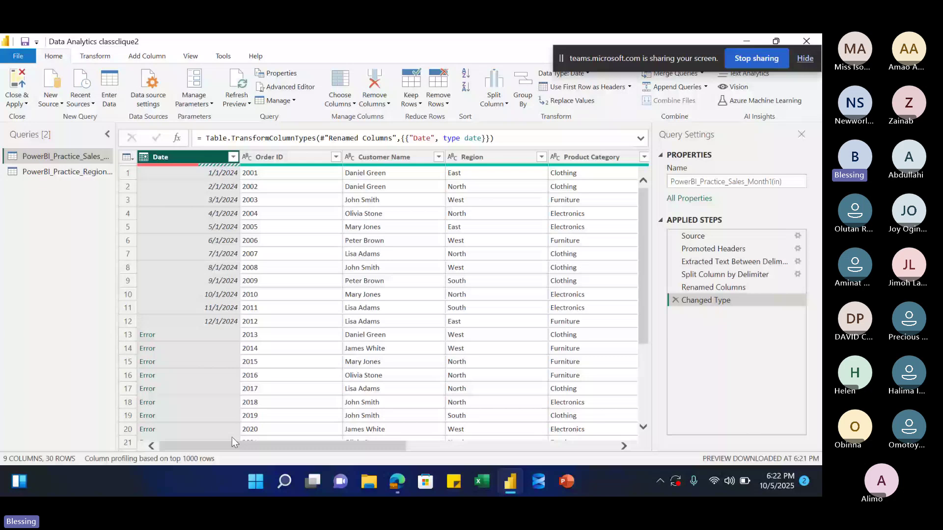
click(148, 338)
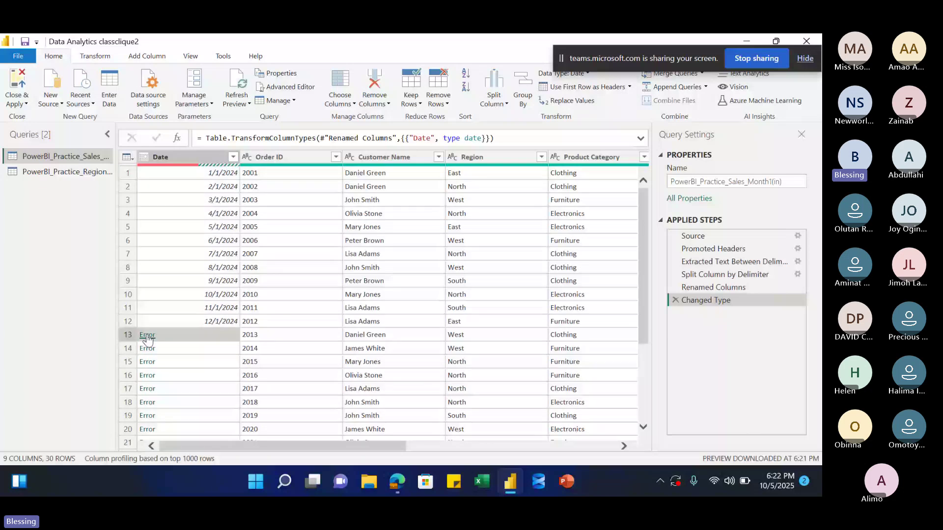
click(147, 336)
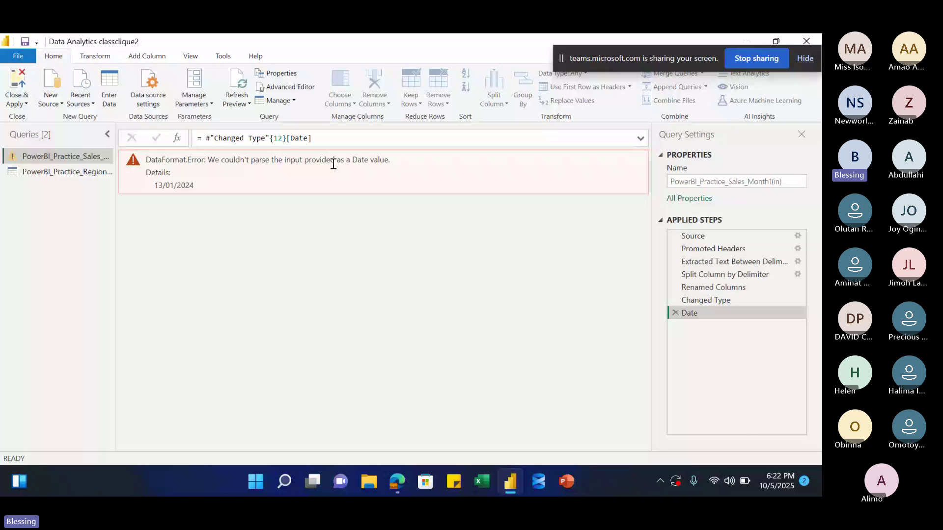
- Examine the Date error's details, and delete both the Date drill-down step and the Changed Type step
drag(195, 185, 185, 190)
click(463, 170)
click(674, 313)
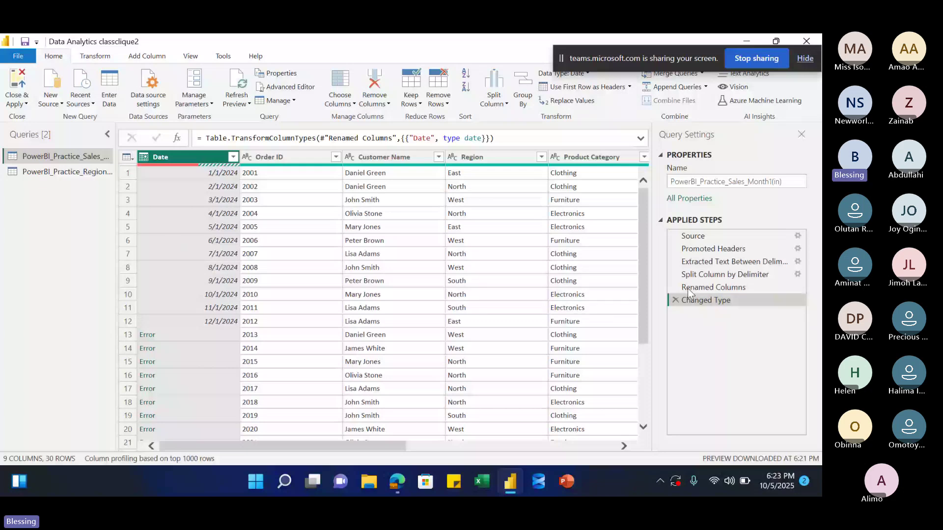
click(676, 299)
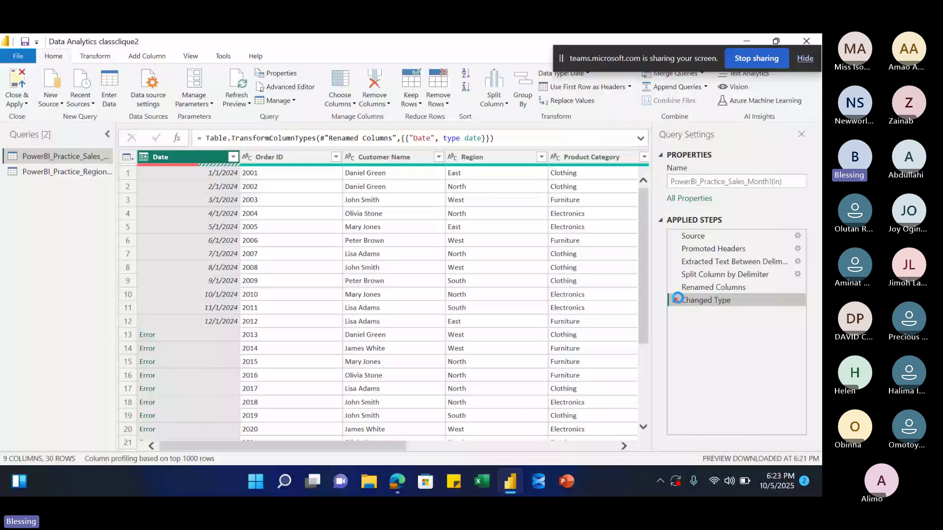
- Convert the Date column of the sales query to the Date type using the English (United Kingdom) locale
click(144, 157)
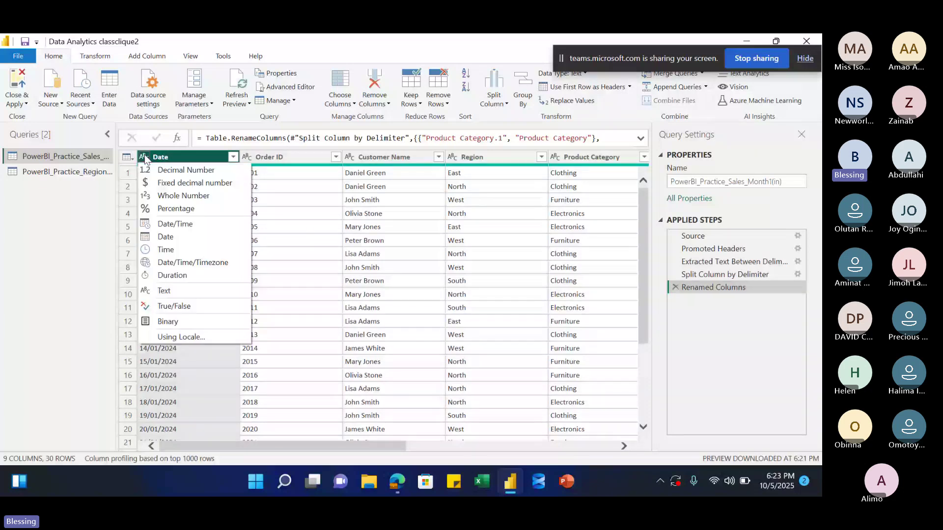
click(176, 338)
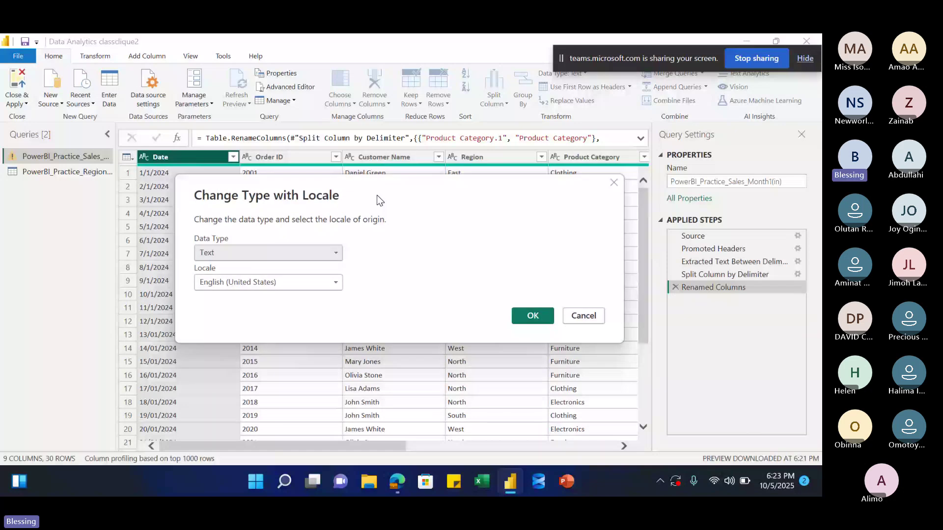
click(316, 253)
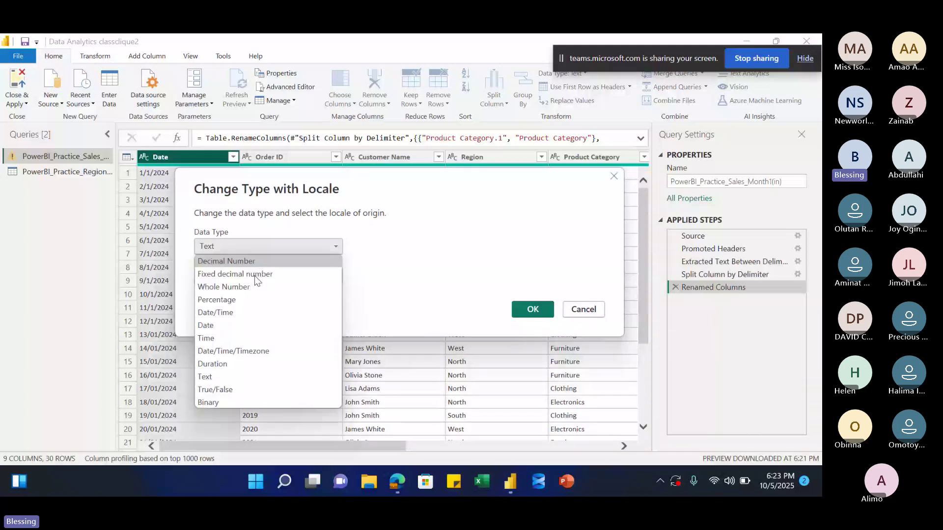
click(206, 325)
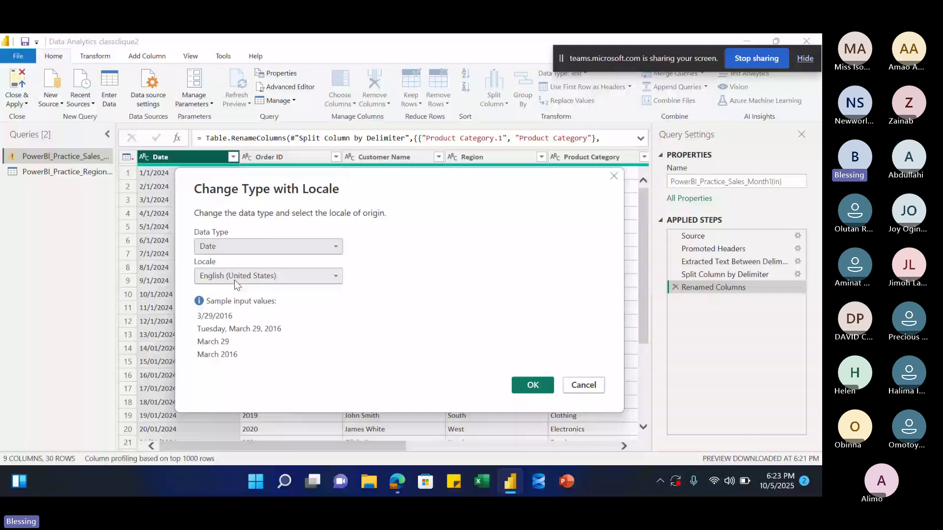
click(234, 280)
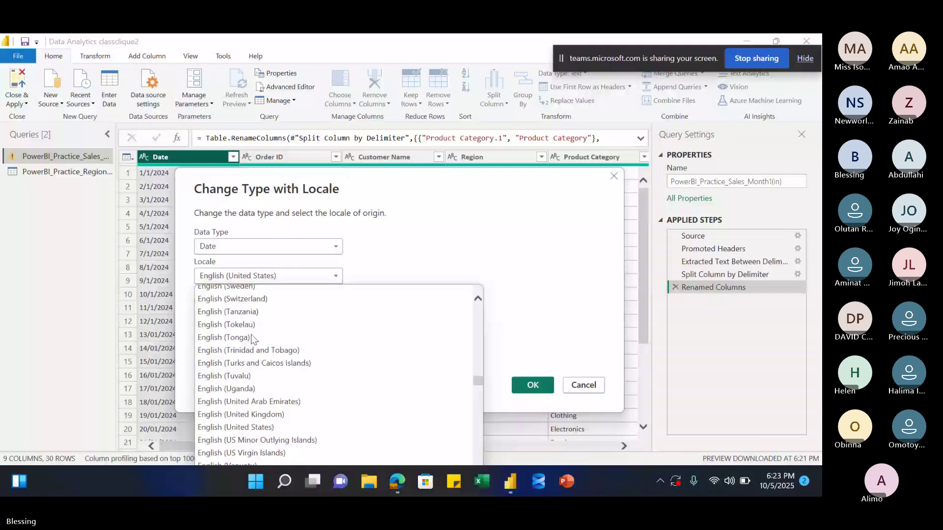
scroll(252, 338, down, 2)
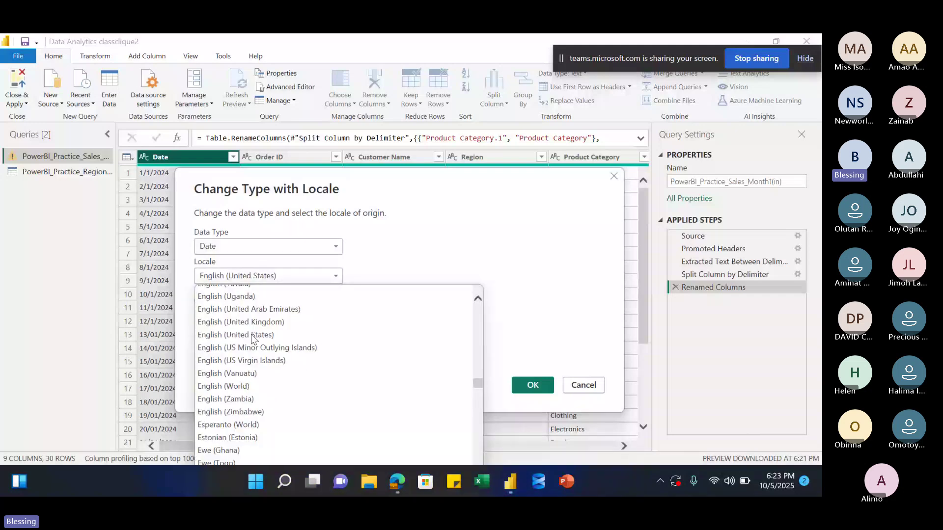
click(248, 322)
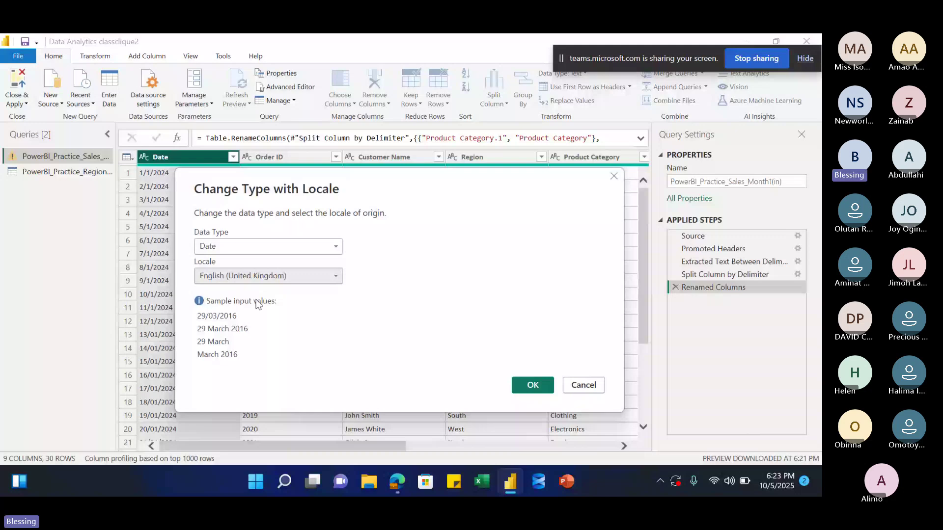
click(532, 385)
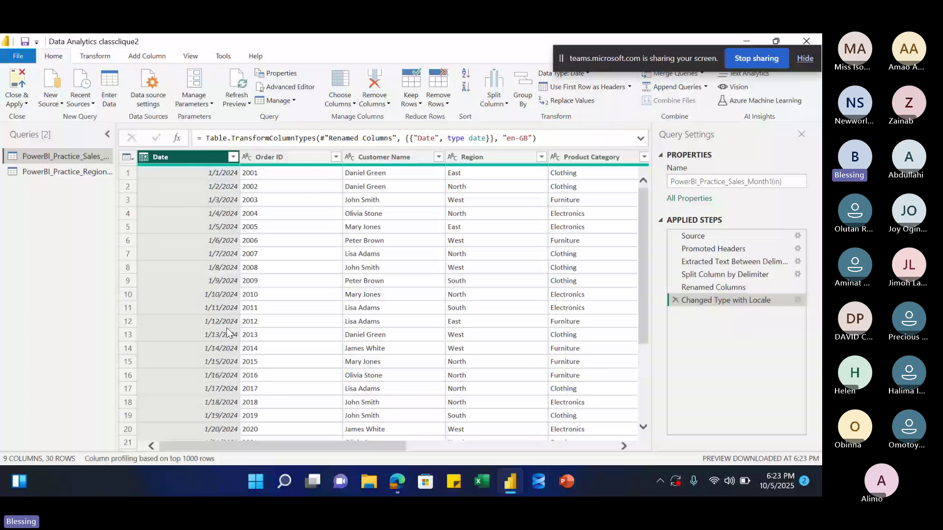
click(501, 446)
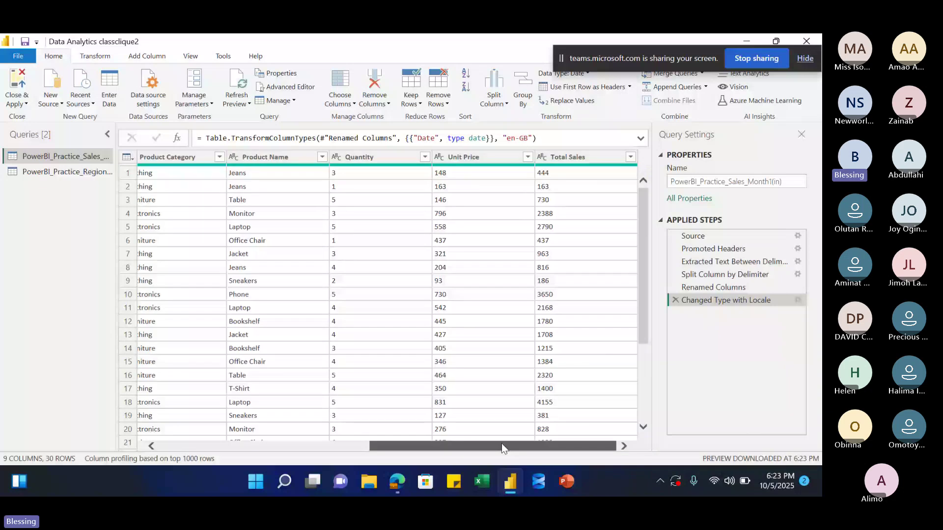
drag(501, 443, 251, 444)
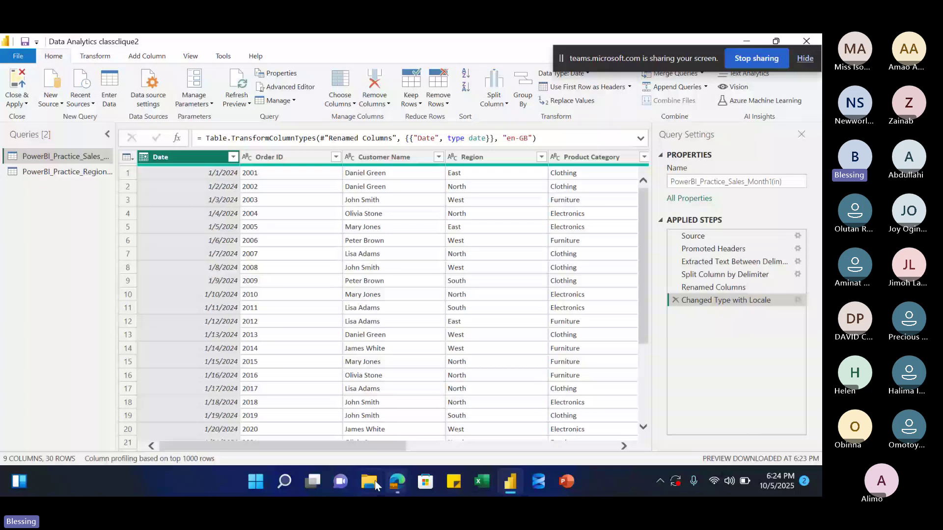
mouse_move(284, 446)
mouse_down()
mouse_move(382, 447)
mouse_move(295, 447)
mouse_up()
- Promote the first row of the PowerBI_Practice_Regions(in) query to column headers
click(98, 173)
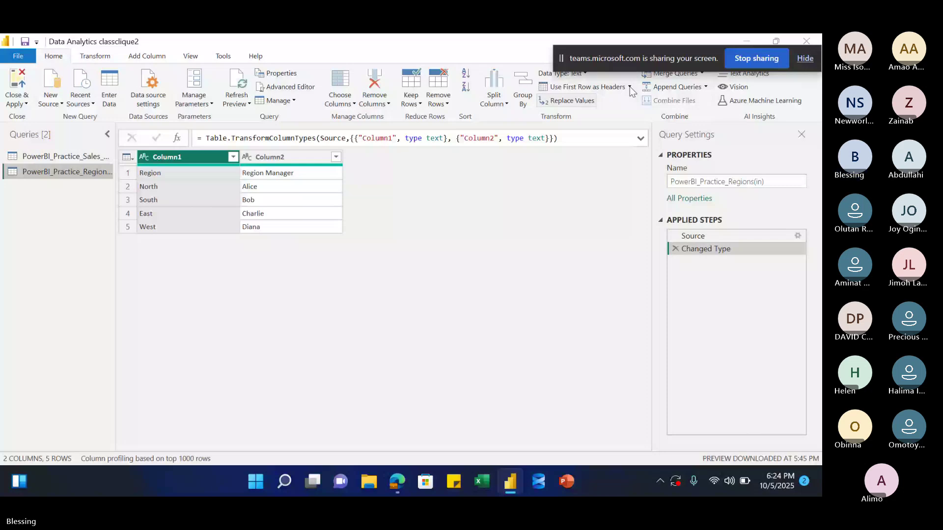
key(alt+Tab)
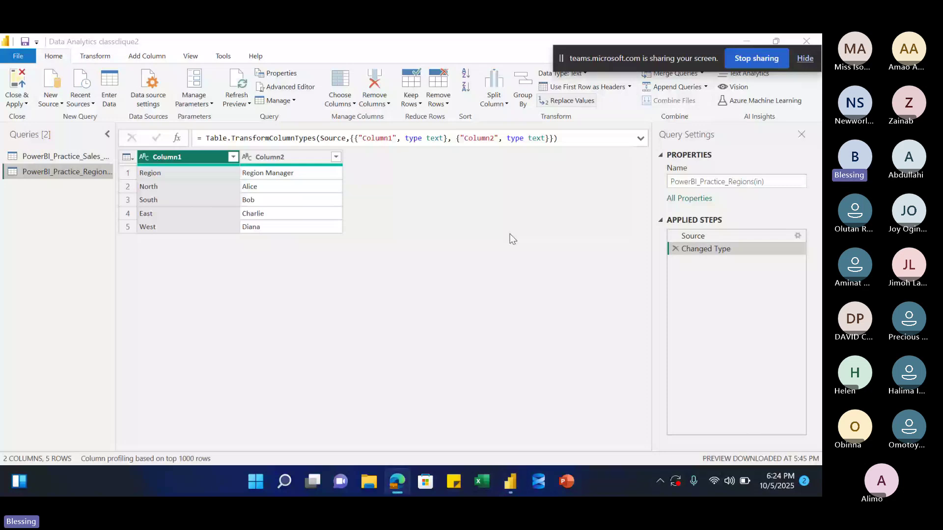
drag(561, 58, 549, 451)
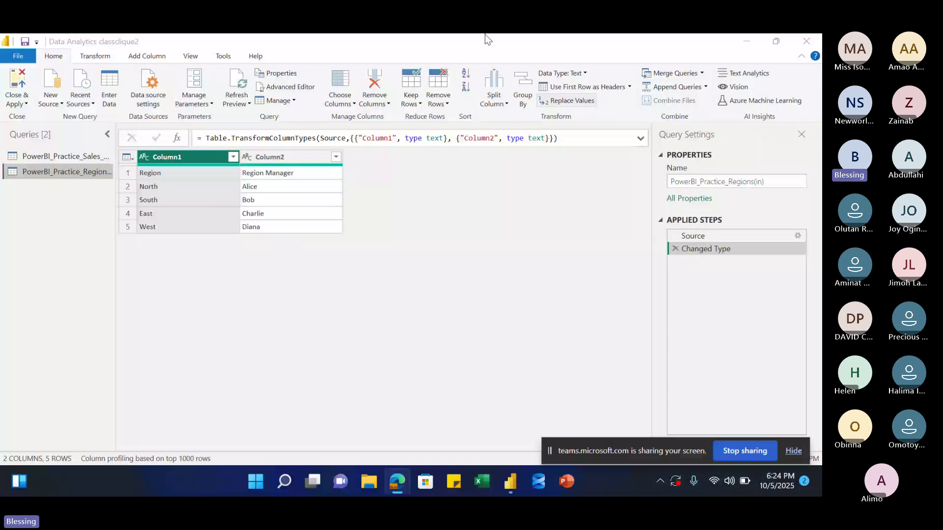
click(628, 87)
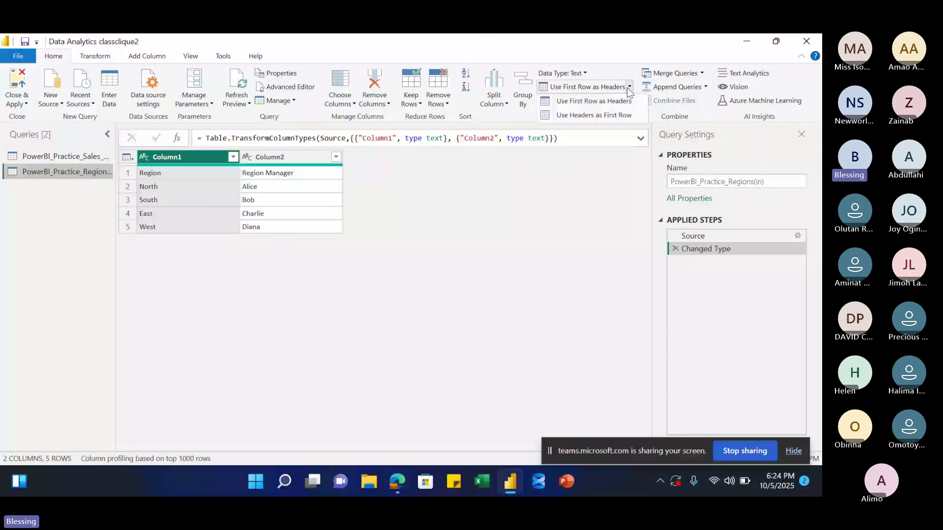
click(585, 100)
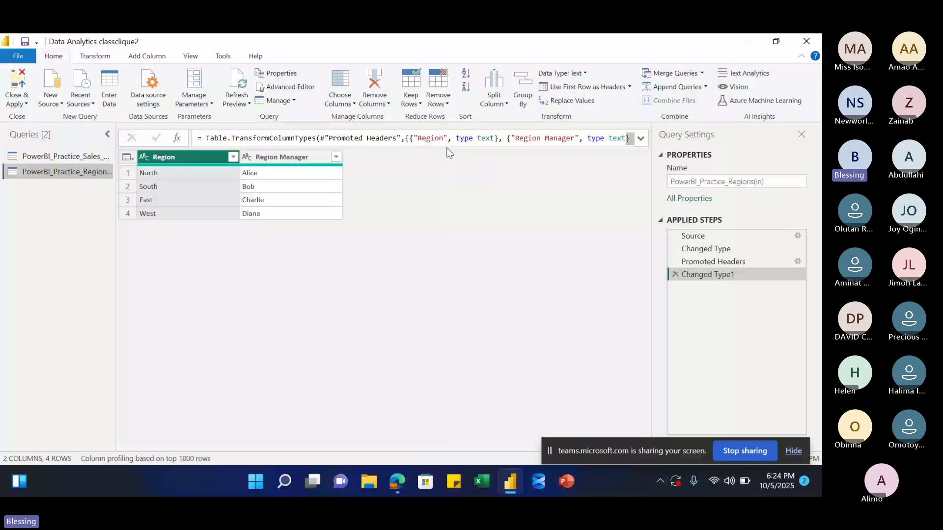
- Examine the regions query's table options and compare its columns with those of the sales query
click(128, 157)
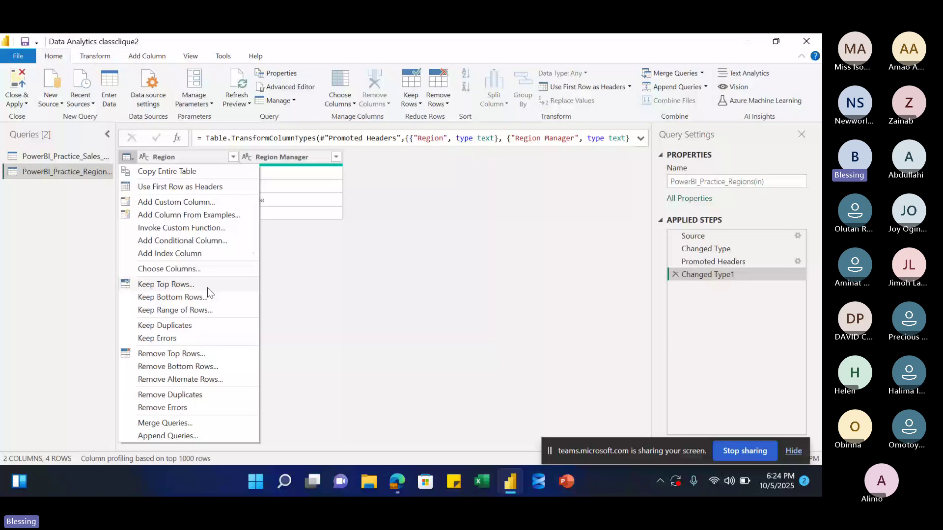
click(187, 269)
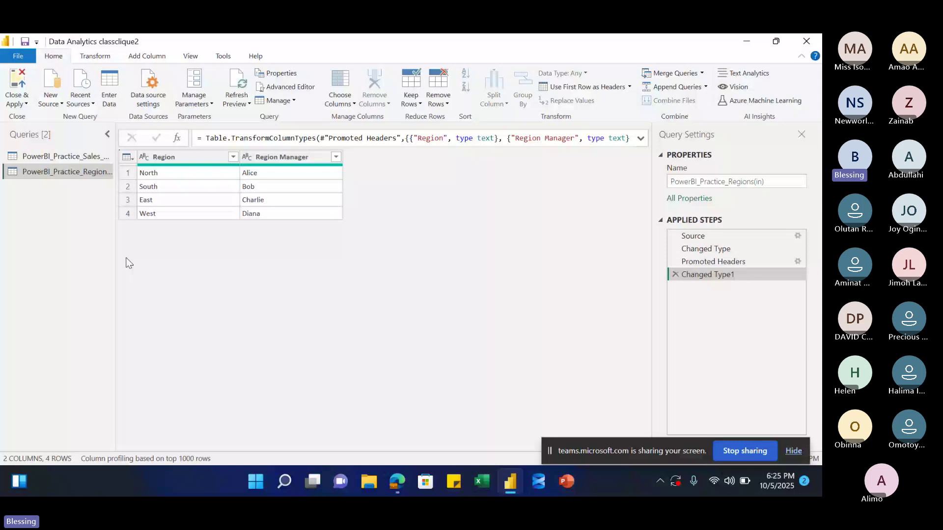
click(99, 158)
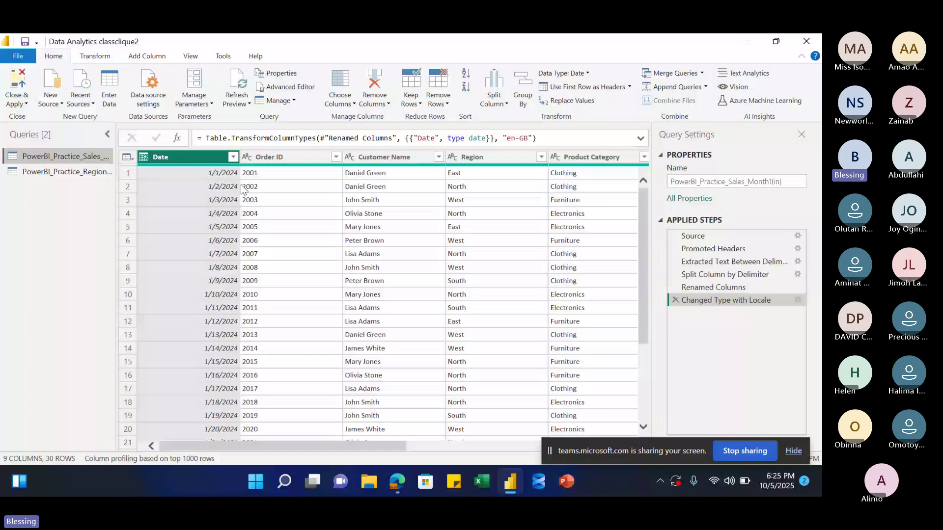
scroll(243, 446, right, 1)
click(51, 168)
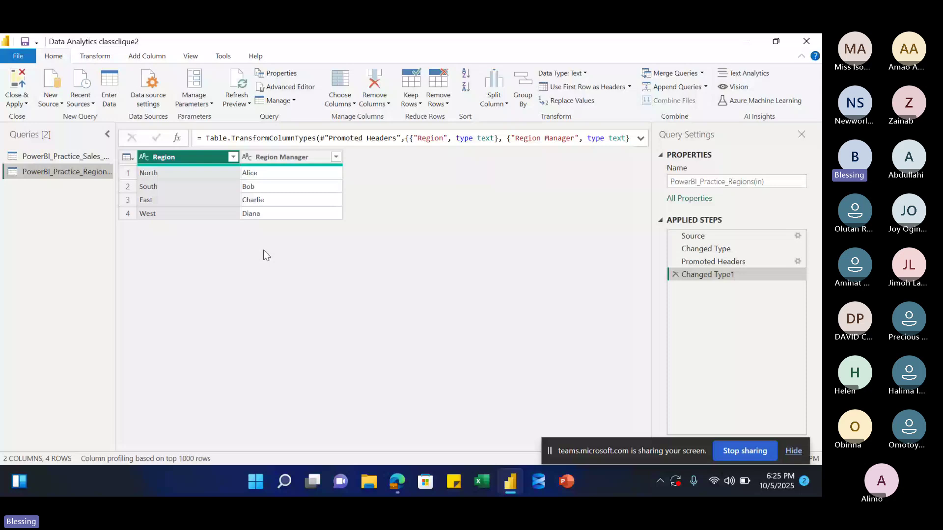
- Start merging PowerBI_Practice_Sales_Month1(in) as a new query, with PowerBI_Practice_Regions(in) as the second table
click(48, 156)
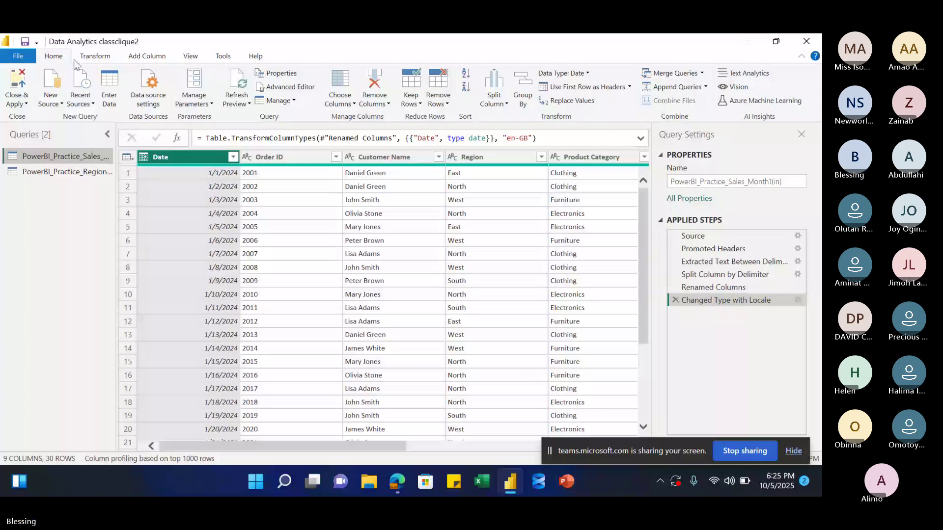
click(95, 57)
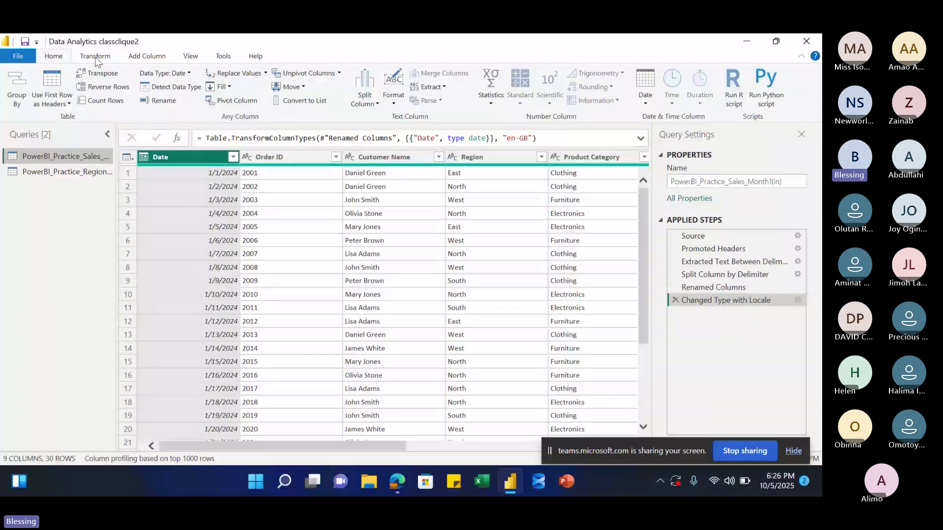
click(53, 56)
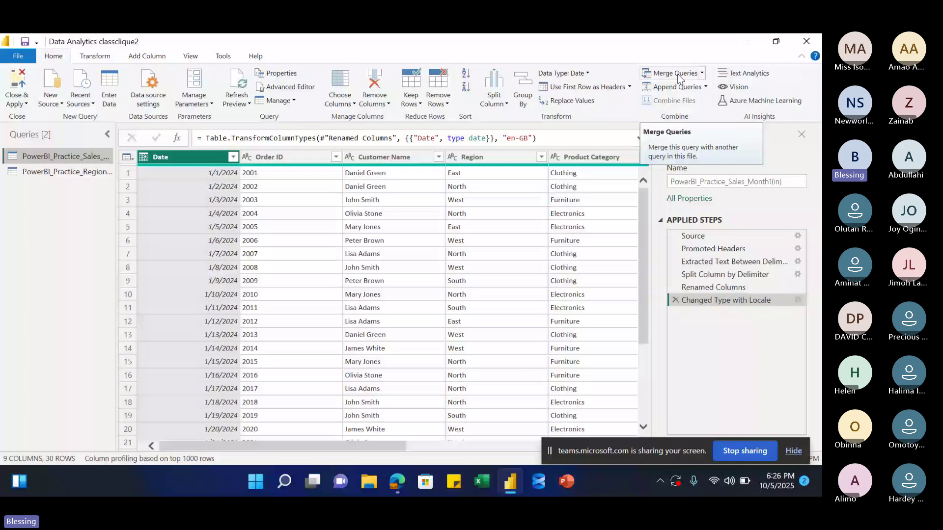
click(702, 74)
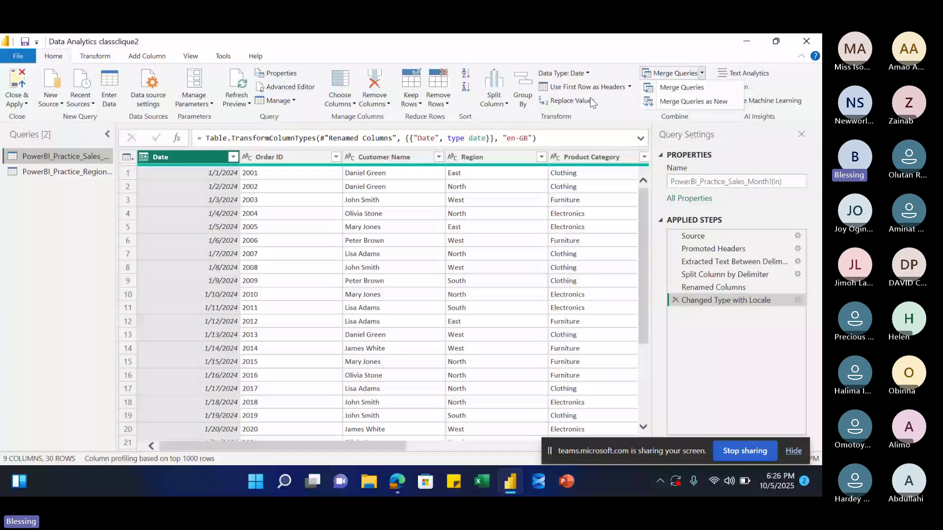
click(681, 103)
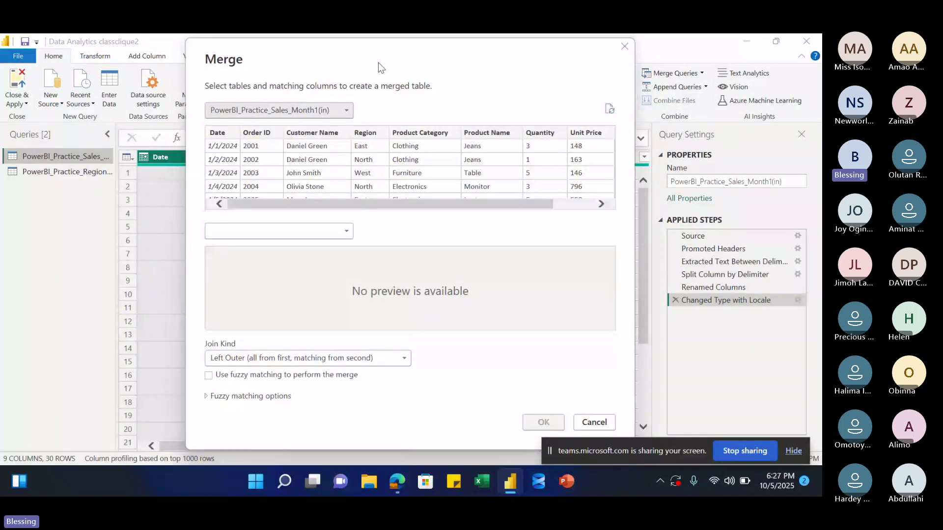
drag(378, 63, 367, 59)
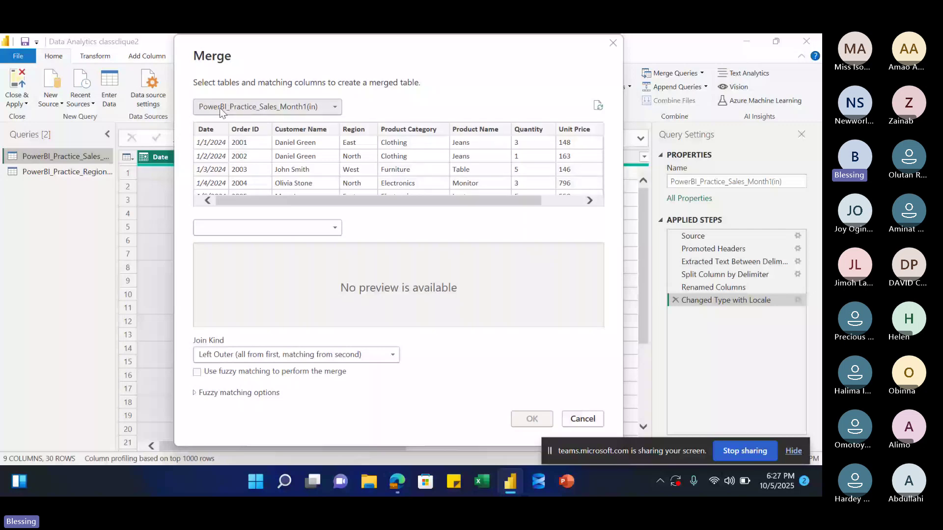
click(333, 229)
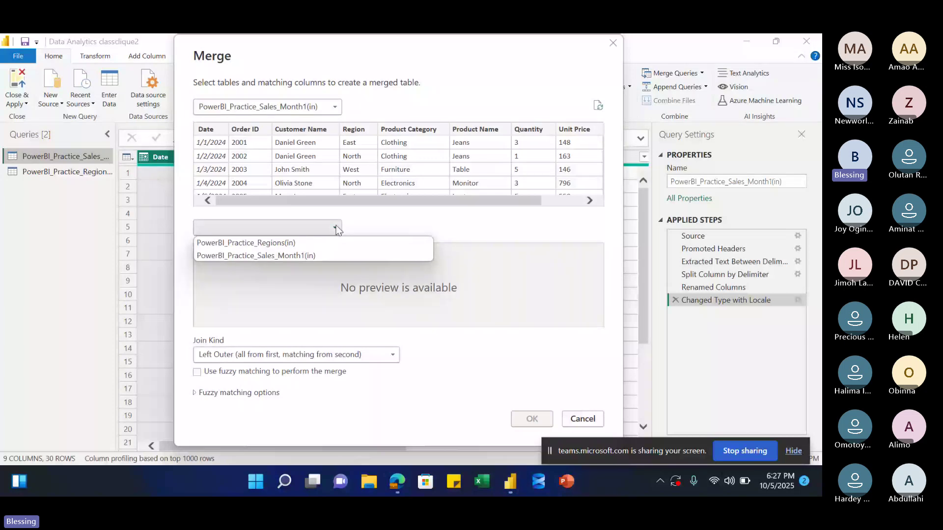
click(272, 243)
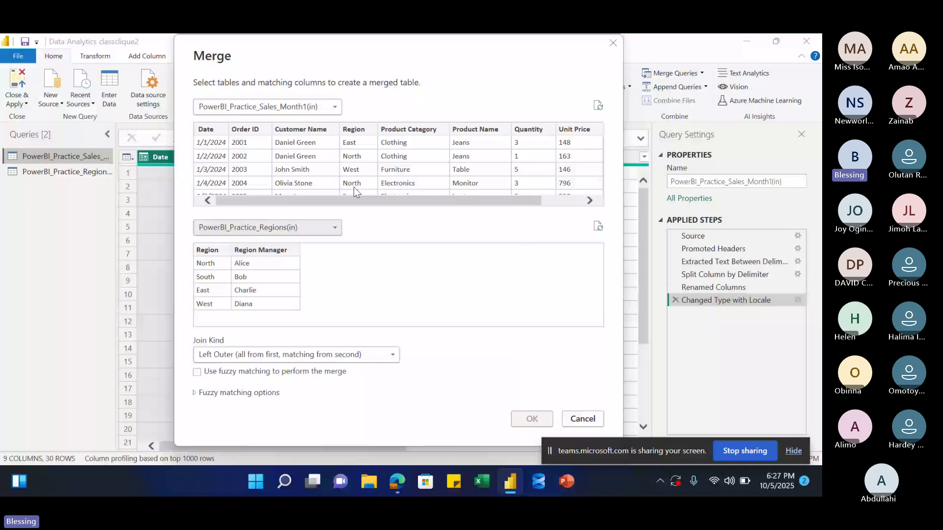
- Match the two merge tables on their Region columns, review the join kinds and keep Left Outer
click(354, 128)
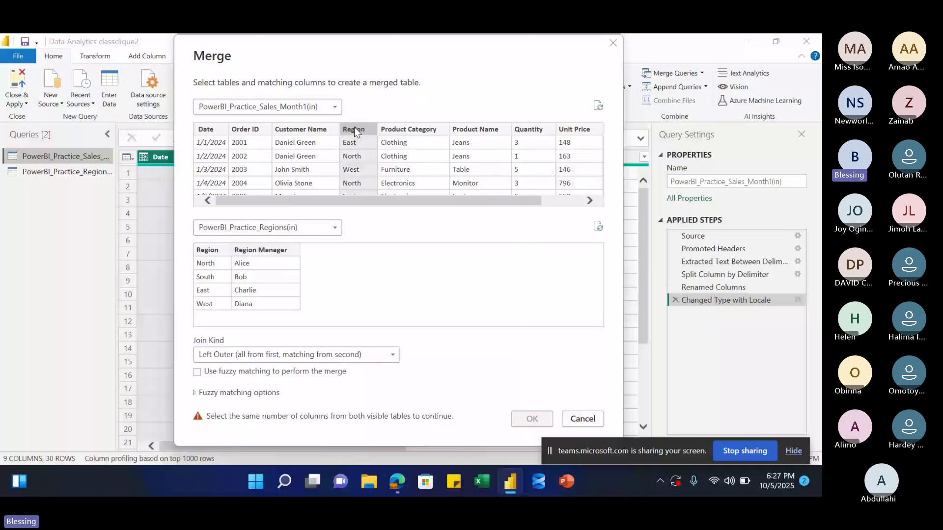
click(214, 250)
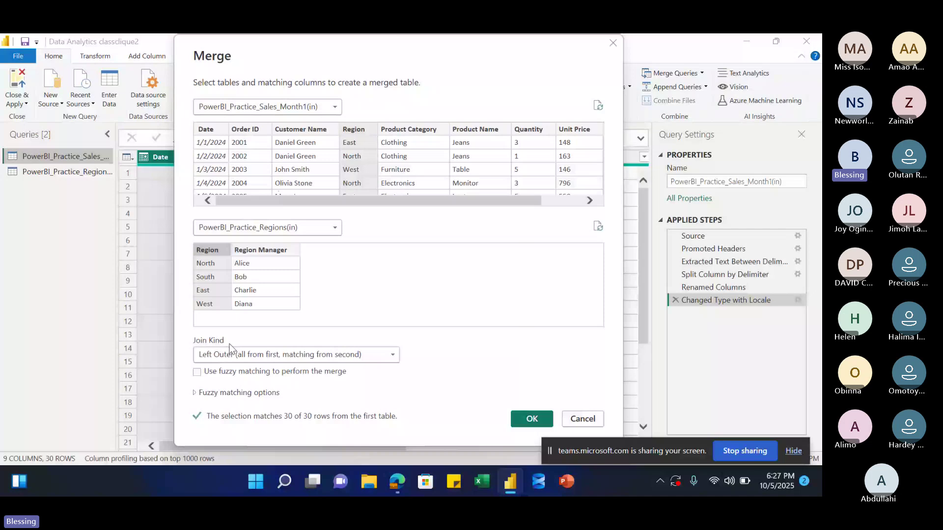
click(375, 355)
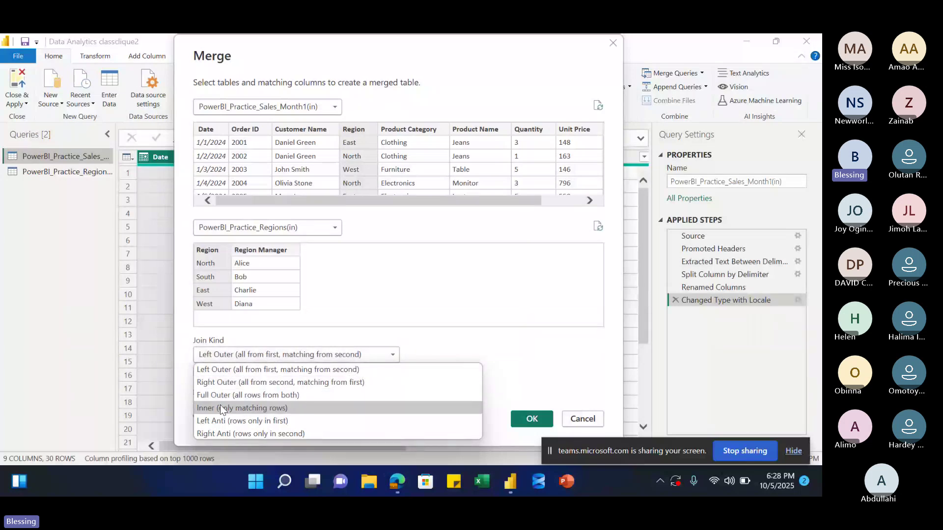
click(231, 358)
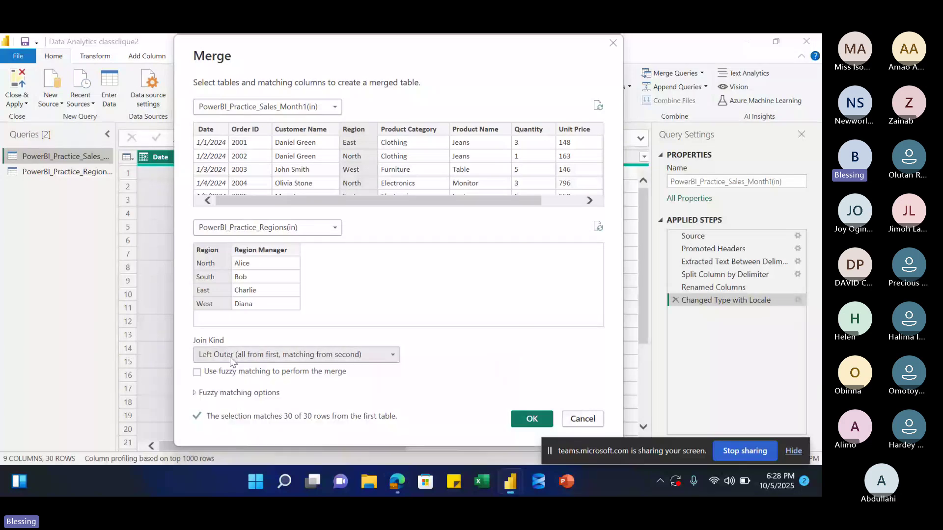
- Switch to the browser and view the Left Join slide in the "Explanation for Joins and models" presentation
mouse_move(395, 482)
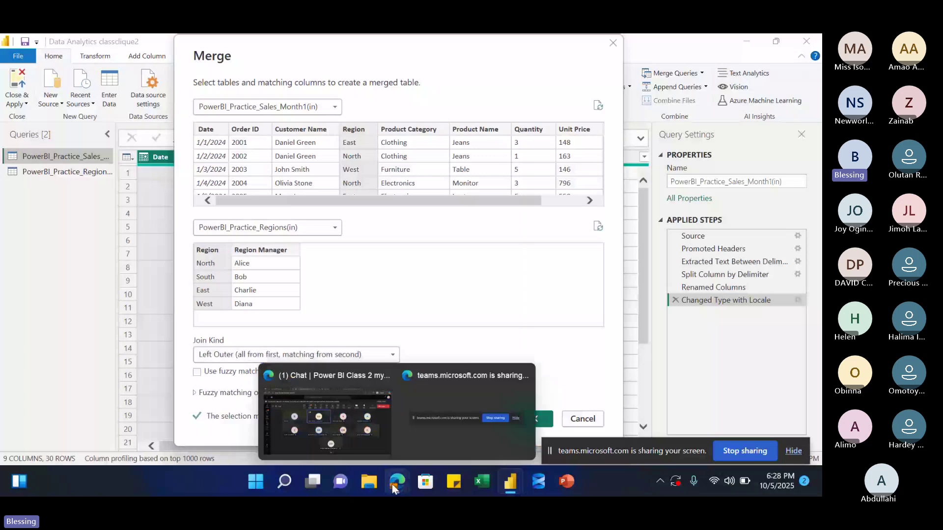
click(367, 446)
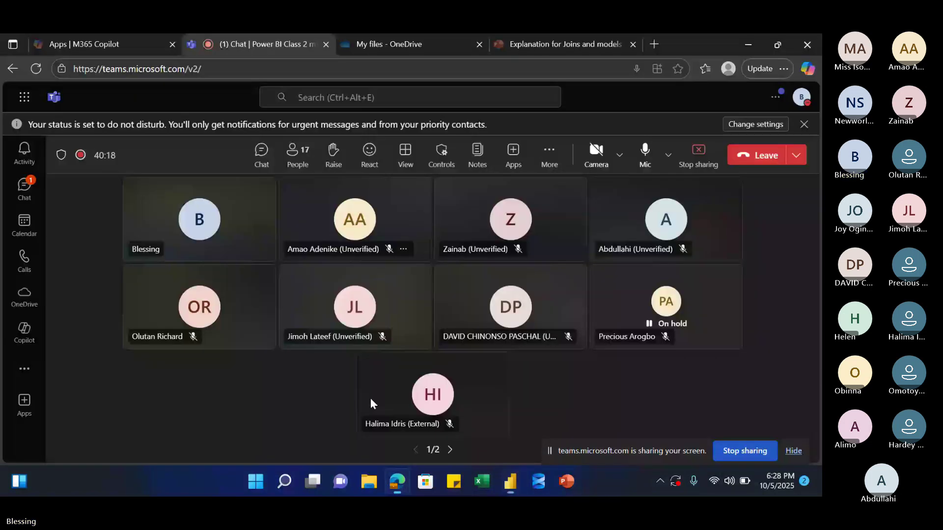
click(539, 43)
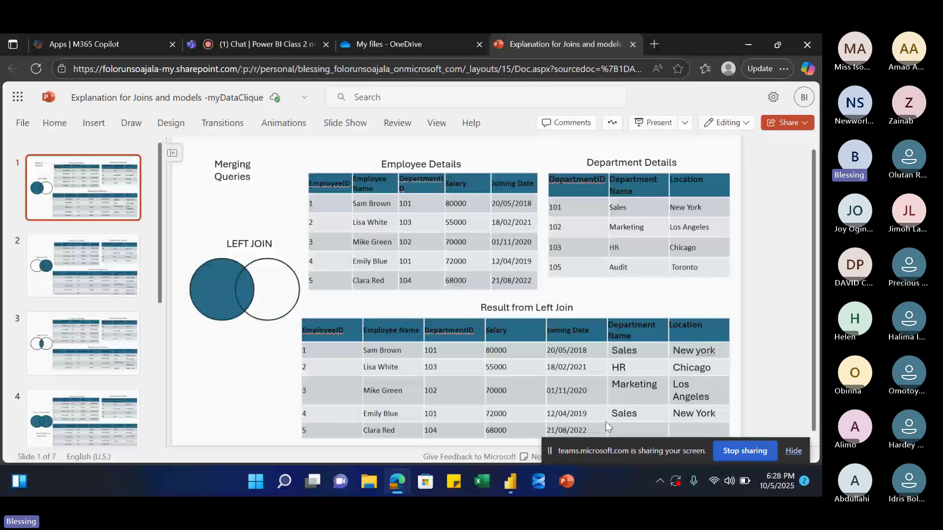
drag(550, 451, 559, 43)
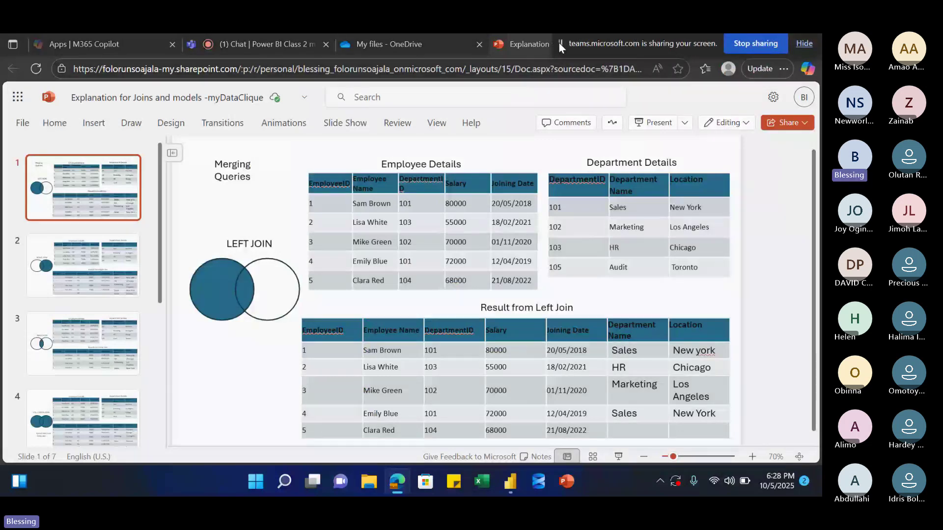
- Zoom the Left Join slide to 80% and examine the DepartmentID columns linking Employee Details and Department Details
drag(558, 43, 559, 58)
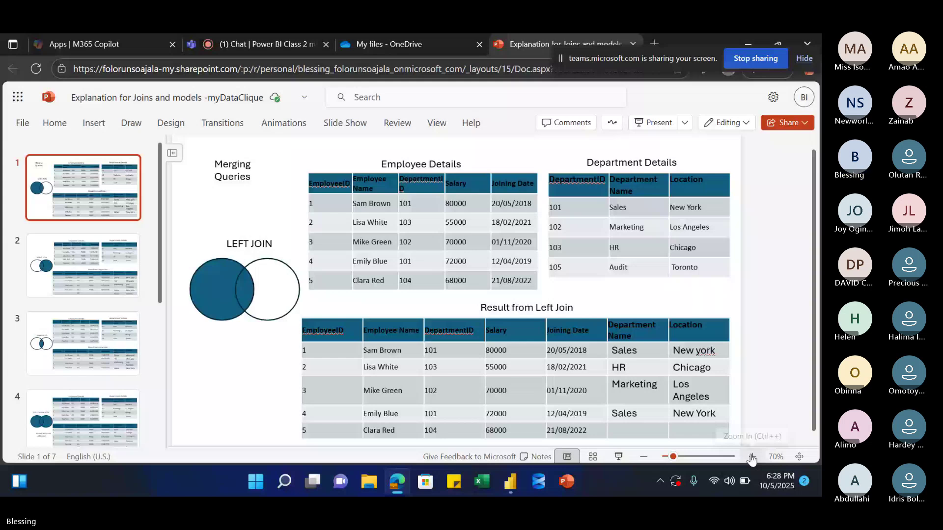
click(752, 458)
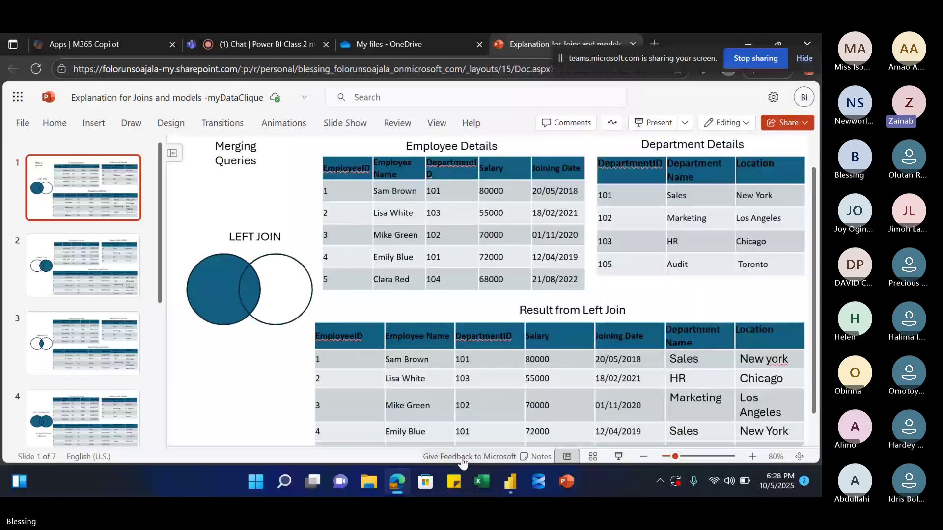
click(442, 286)
click(656, 289)
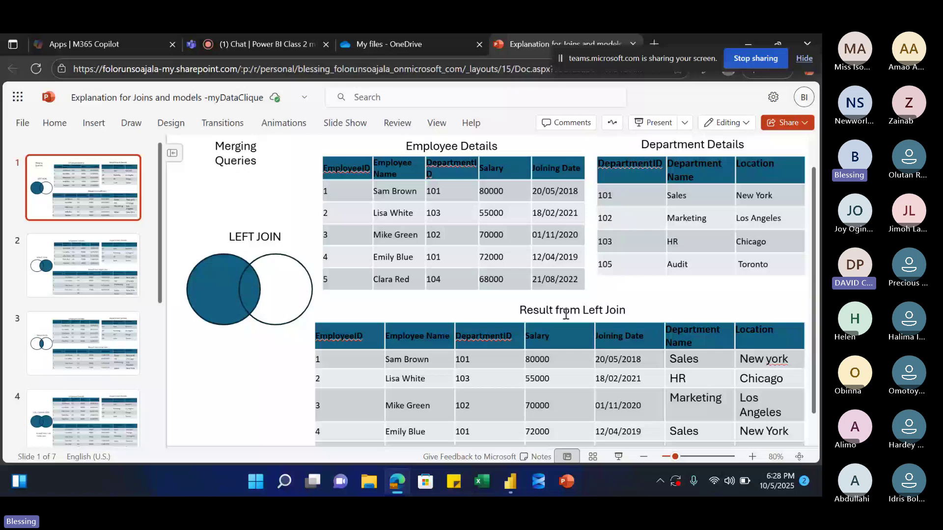
mouse_move(316, 312)
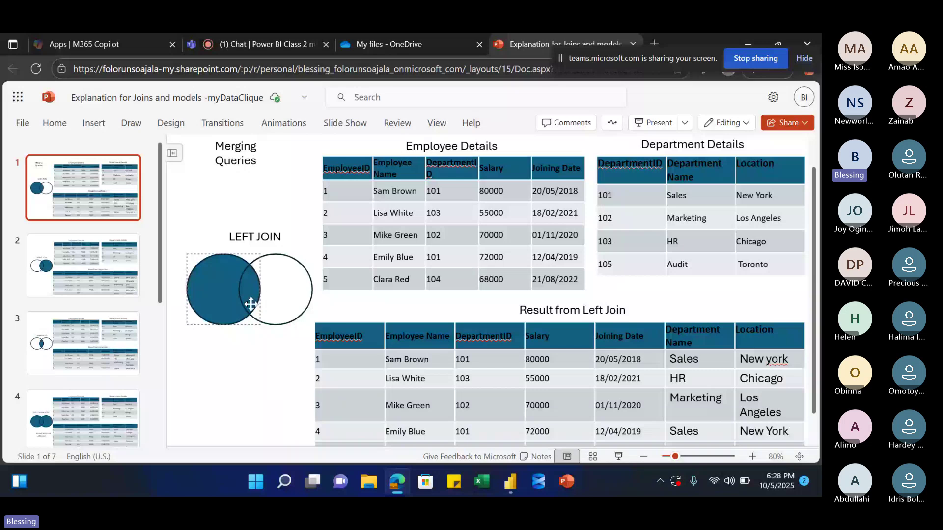
click(619, 421)
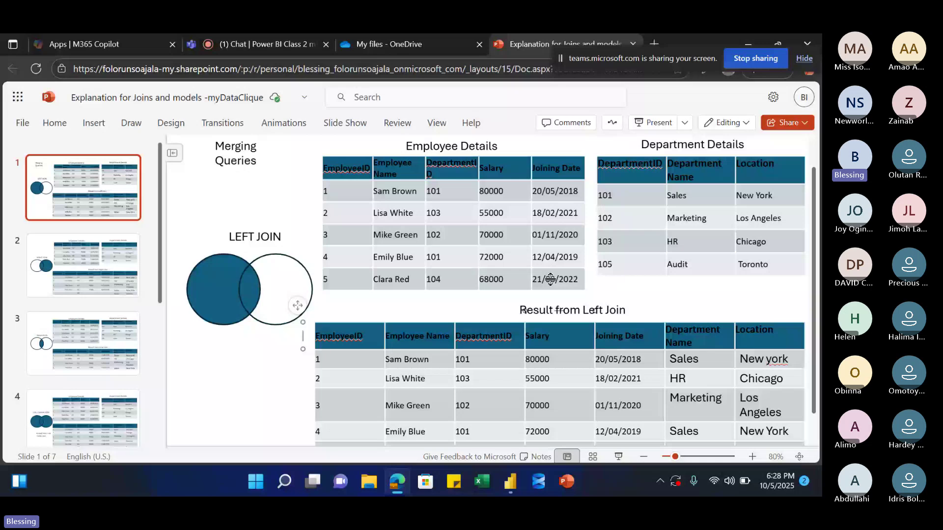
click(613, 168)
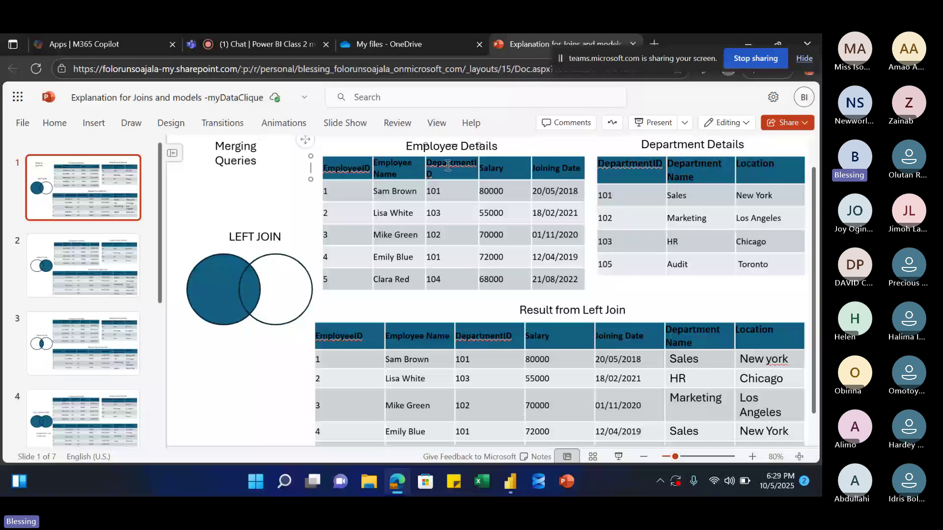
drag(448, 166, 449, 256)
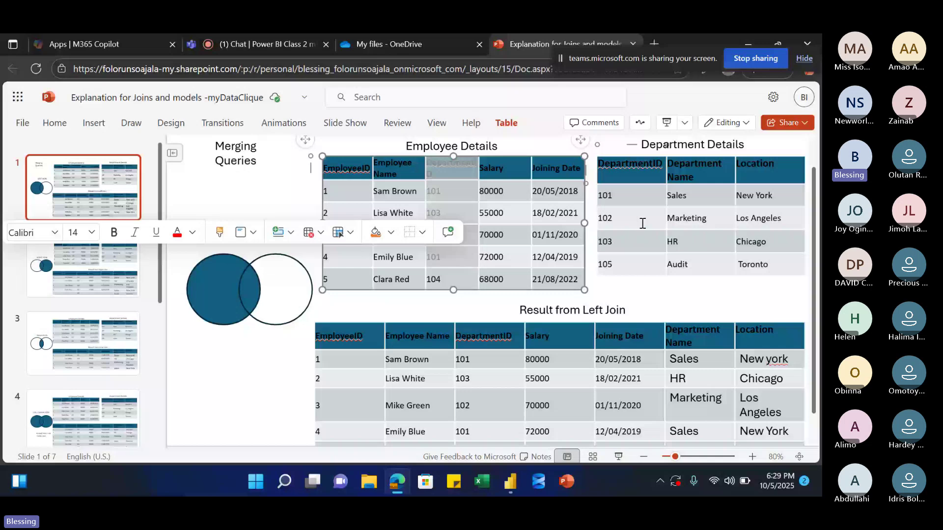
click(591, 245)
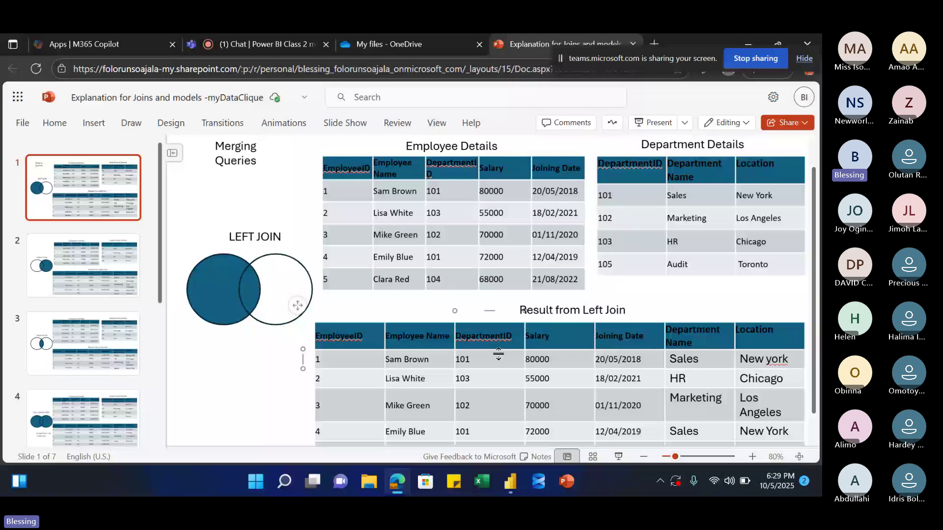
- Compare the Left Join result table with both source tables, checking department IDs 101, 104 and 105 and the last row's Department Name
scroll(498, 352, down, 1)
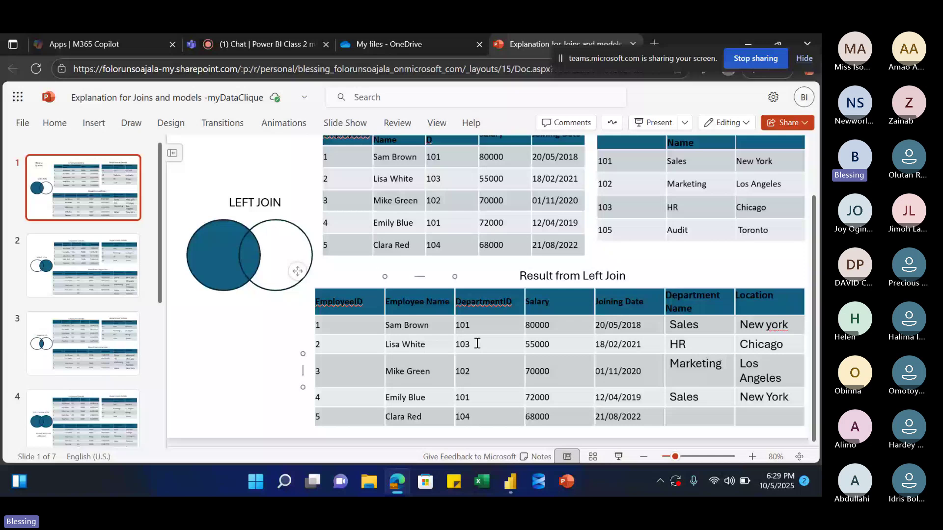
scroll(629, 178, up, 3)
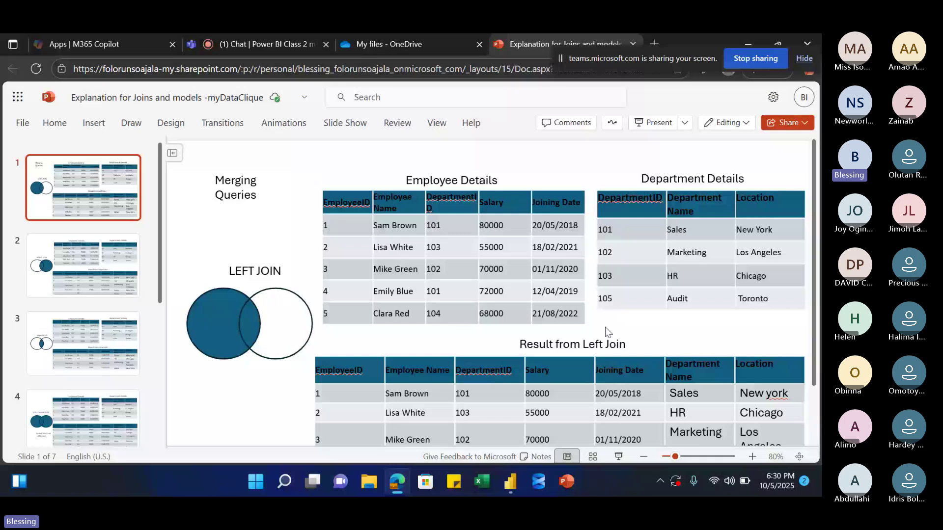
double_click(602, 298)
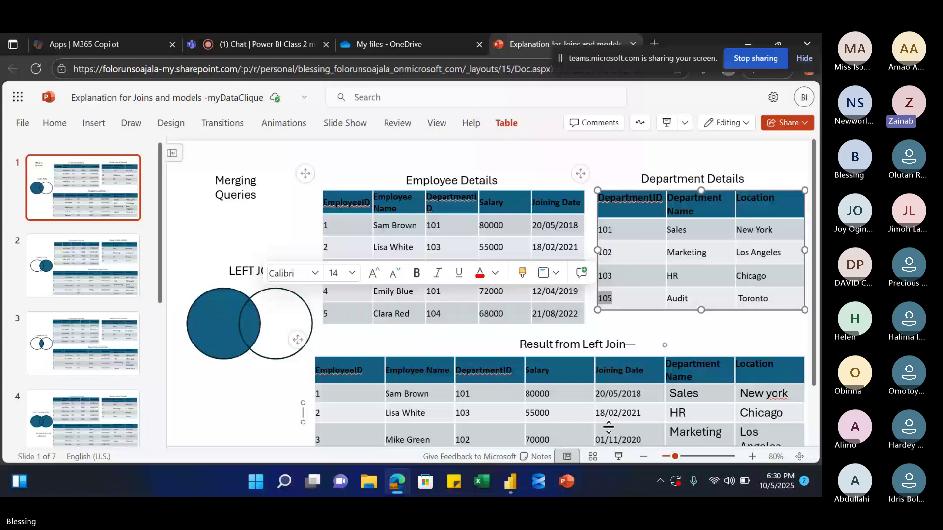
mouse_move(386, 470)
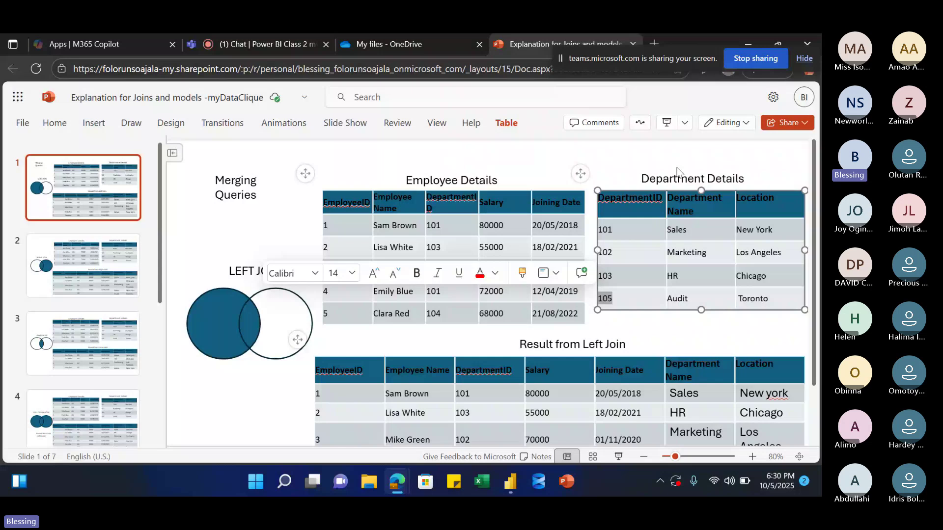
click(808, 182)
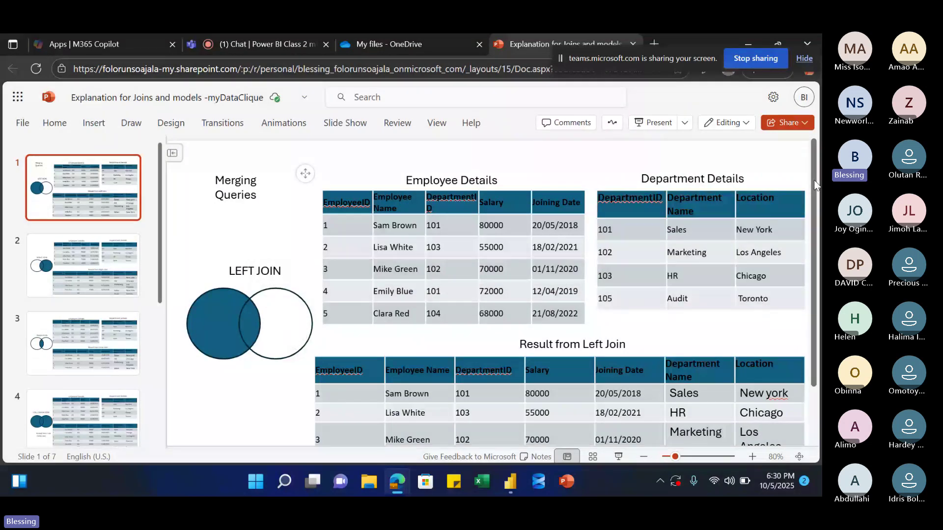
drag(813, 184, 812, 212)
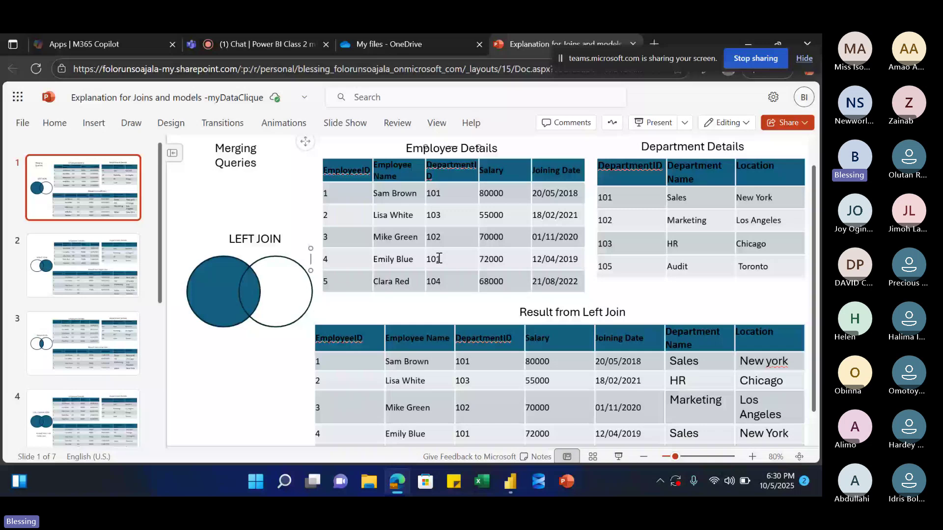
scroll(468, 326, down, 1)
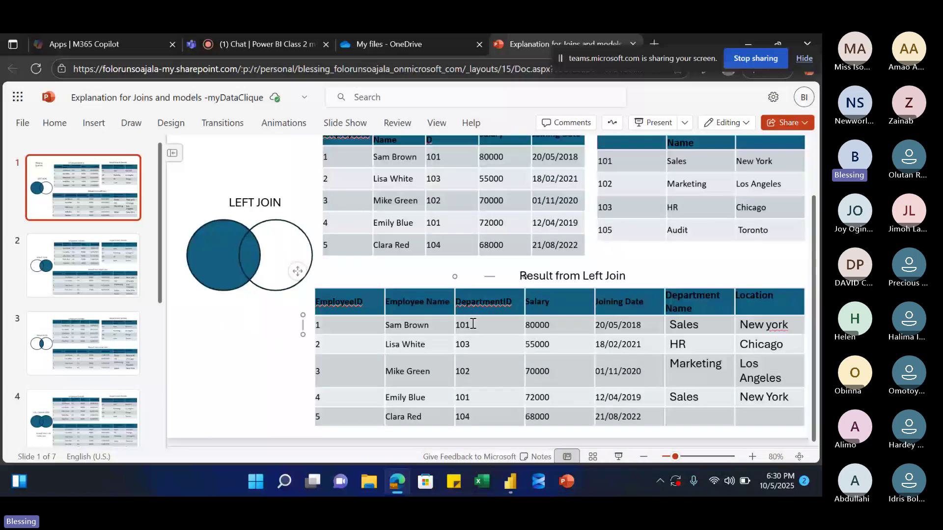
click(473, 324)
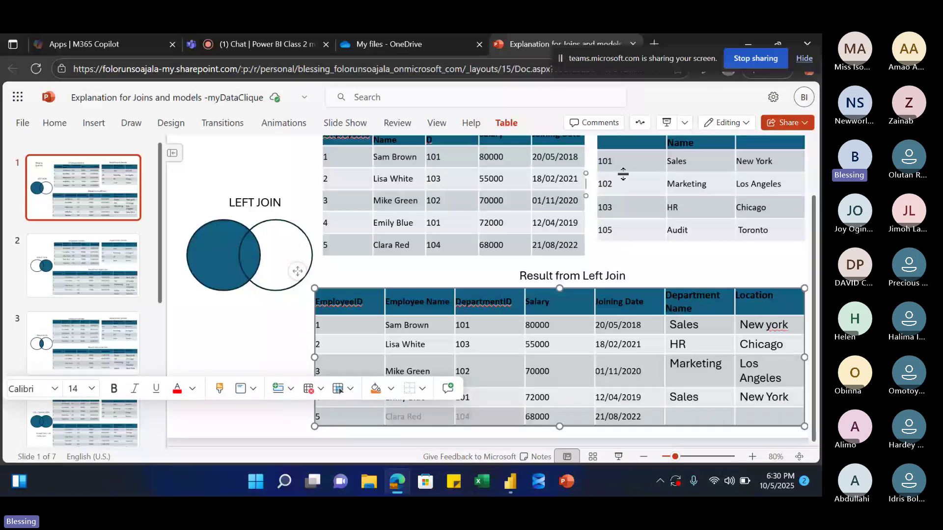
click(700, 416)
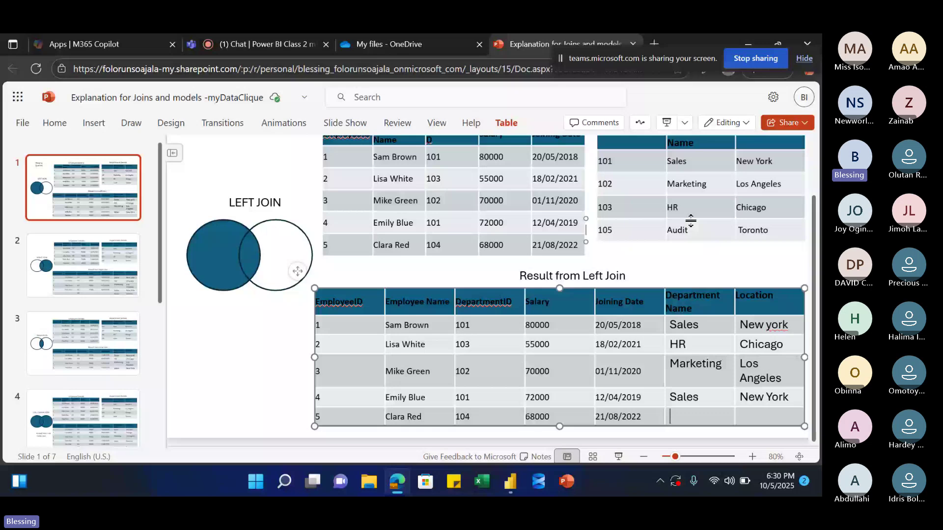
- View the Right Join slide and compare its Venn diagram and source tables with the result table
click(84, 266)
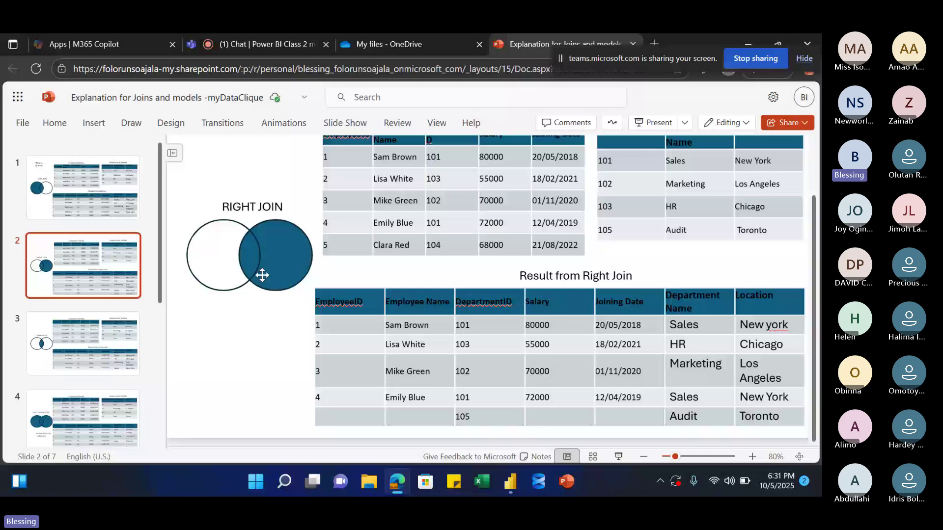
click(250, 249)
click(241, 294)
scroll(400, 304, up, 2)
scroll(400, 305, down, 2)
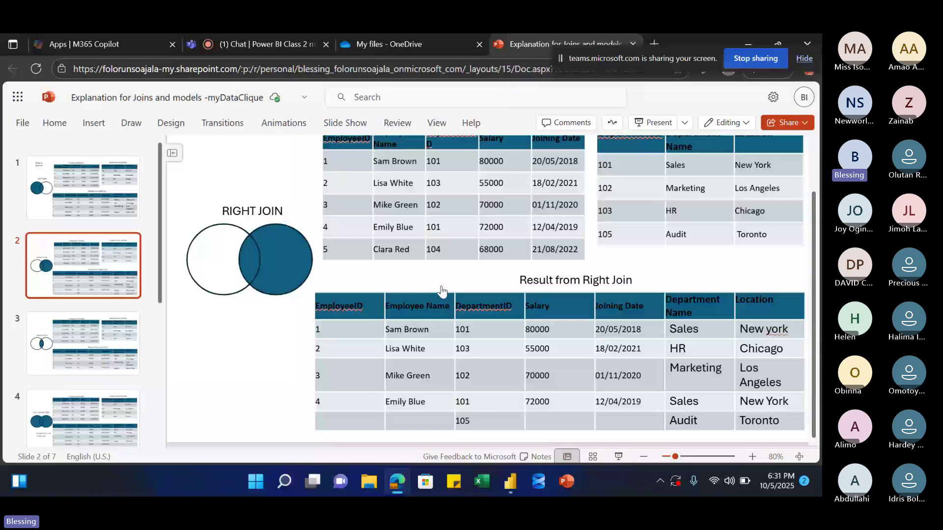
scroll(600, 247, up, 3)
scroll(600, 247, down, 3)
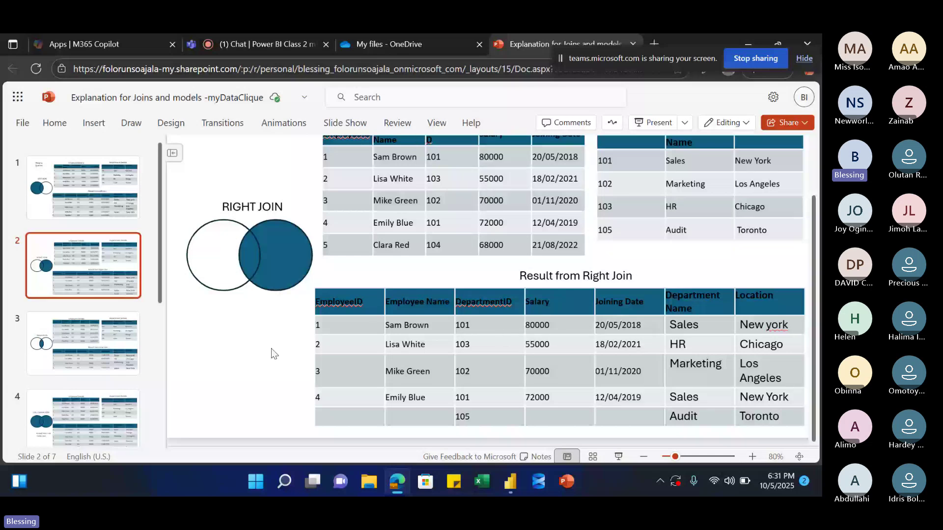
- View the Inner Join slide and compare its two source tables with the result table
key(Page_Down)
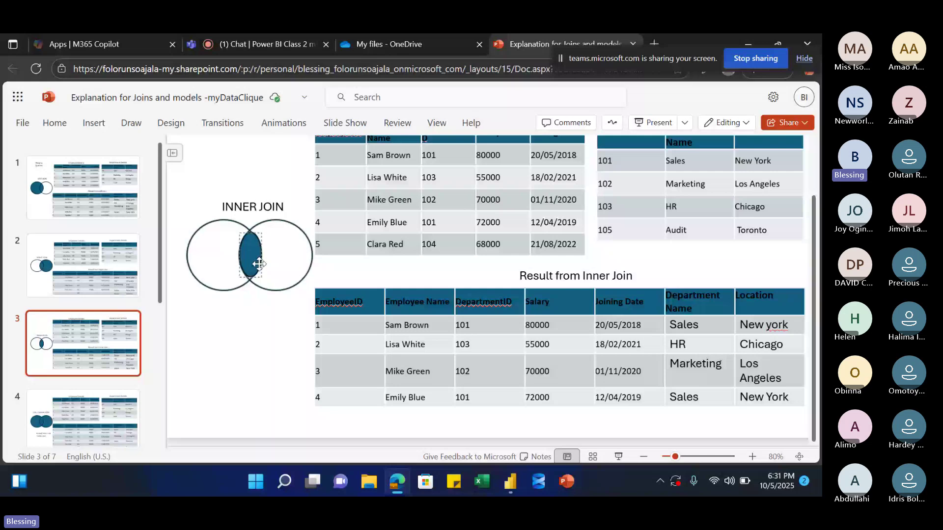
scroll(530, 244, up, 2)
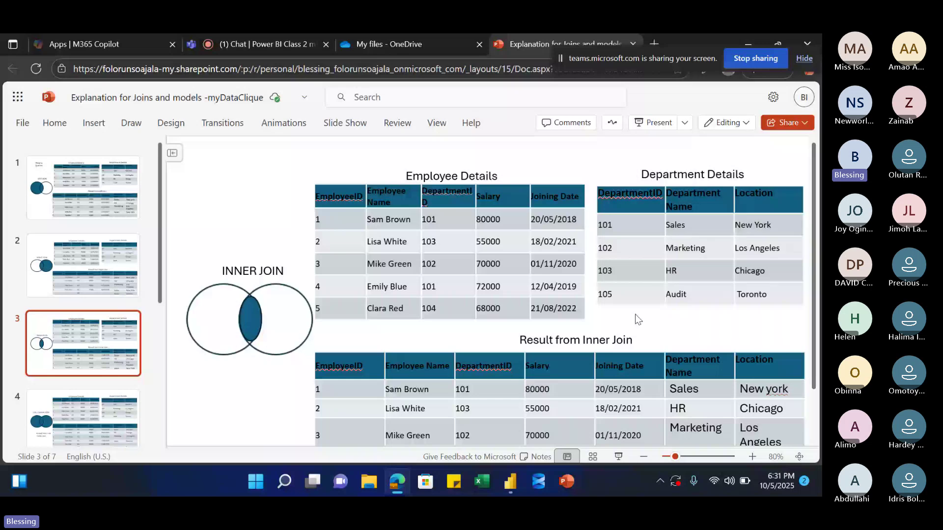
scroll(638, 320, down, 3)
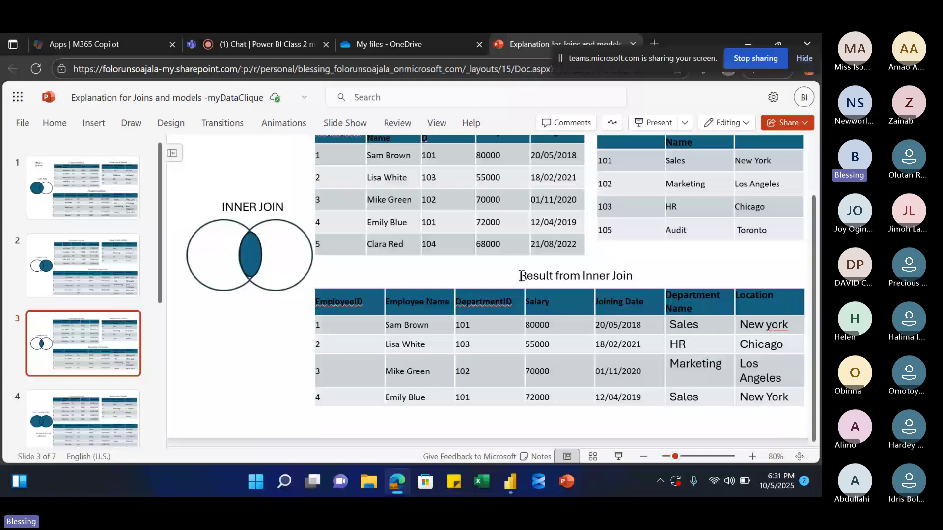
- View the Full Outer Join slide and examine the rows for department IDs 104 and 105 in its result table
click(81, 412)
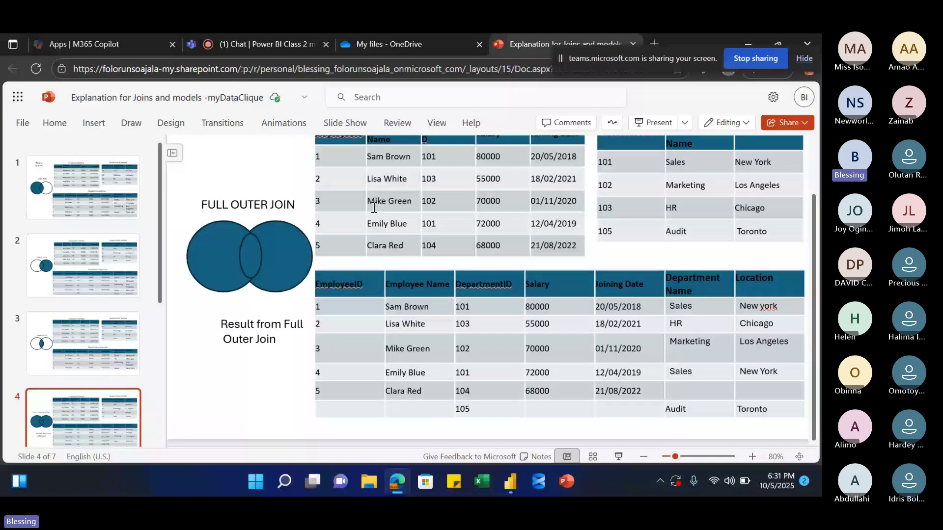
scroll(327, 187, up, 2)
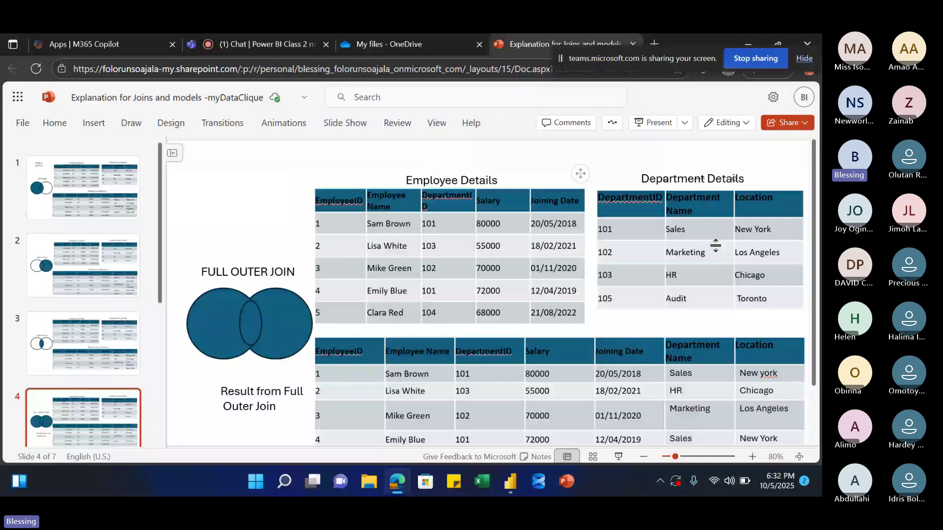
scroll(528, 390, down, 2)
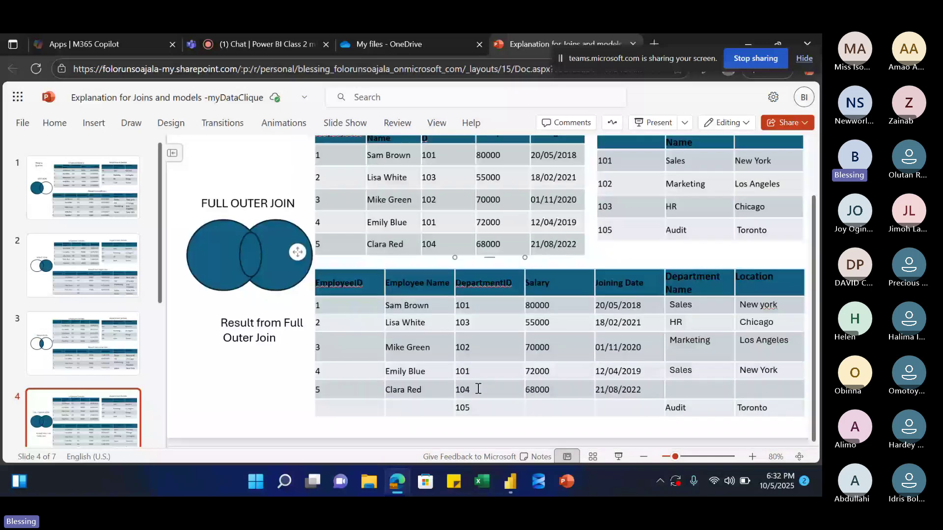
drag(477, 388, 458, 388)
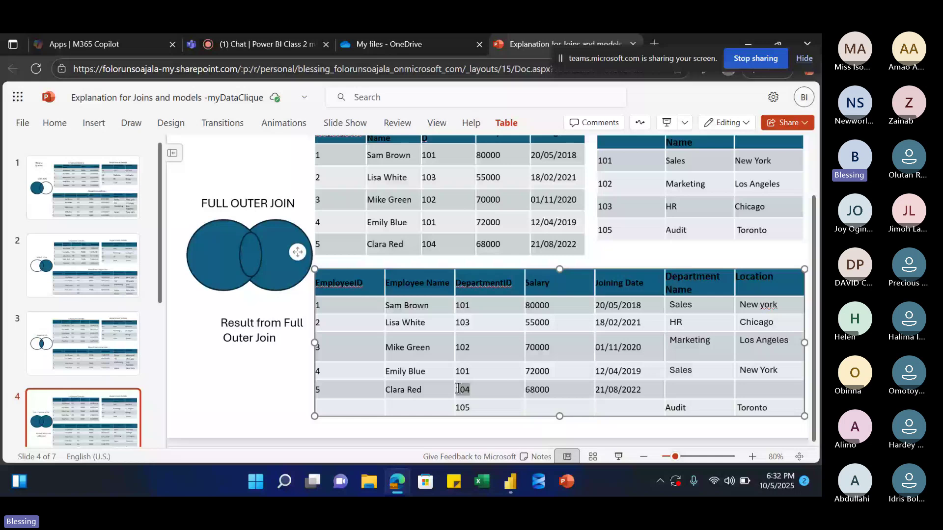
click(683, 389)
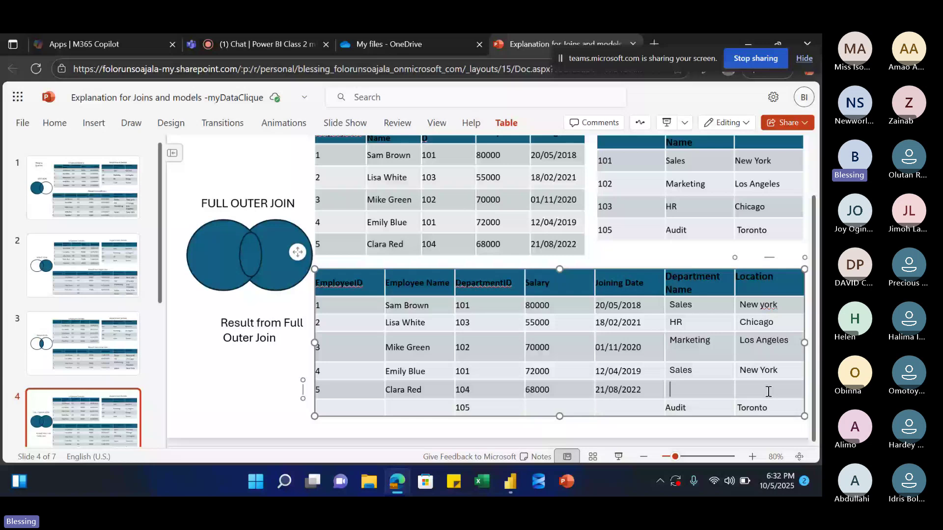
drag(470, 408, 462, 408)
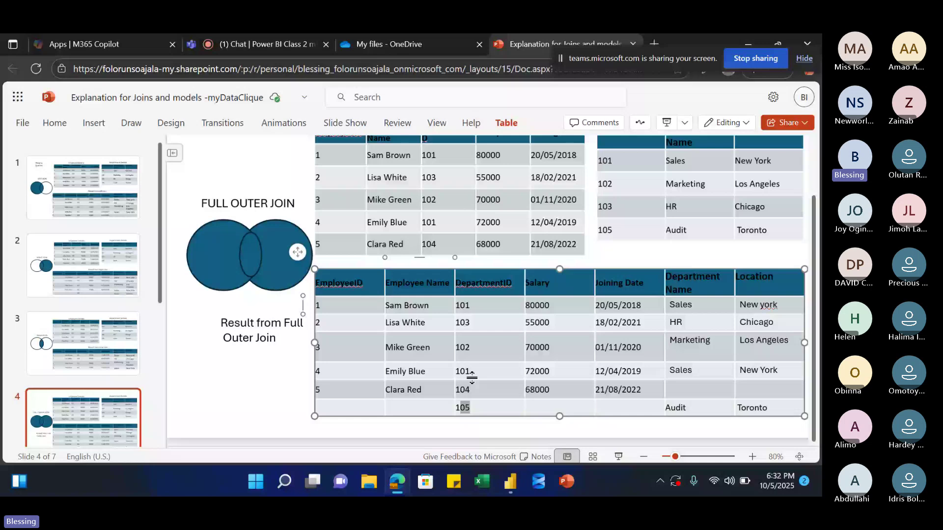
key(Tab)
key(Tab)
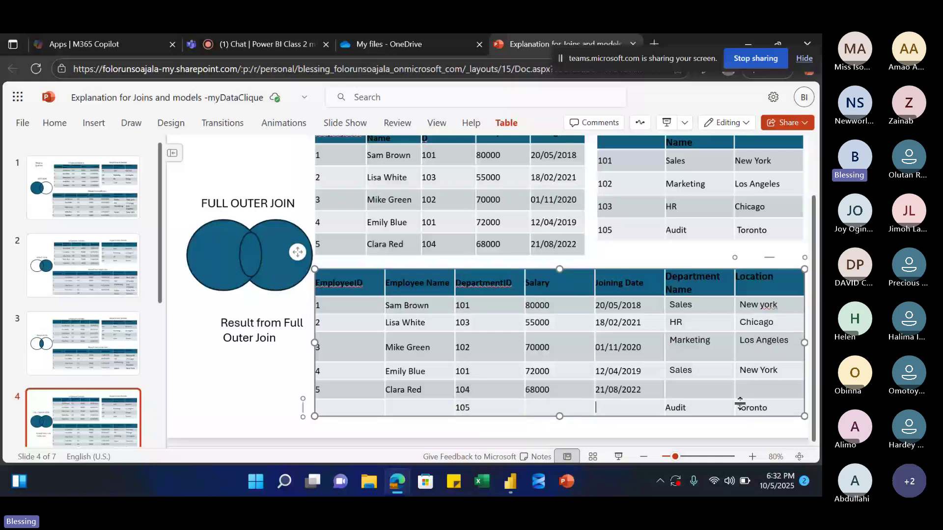
- Switch to Power Query, complete the Left Outer merge on Region and view the merged query's PowerBI_Practice_Regions(in) column
click(510, 483)
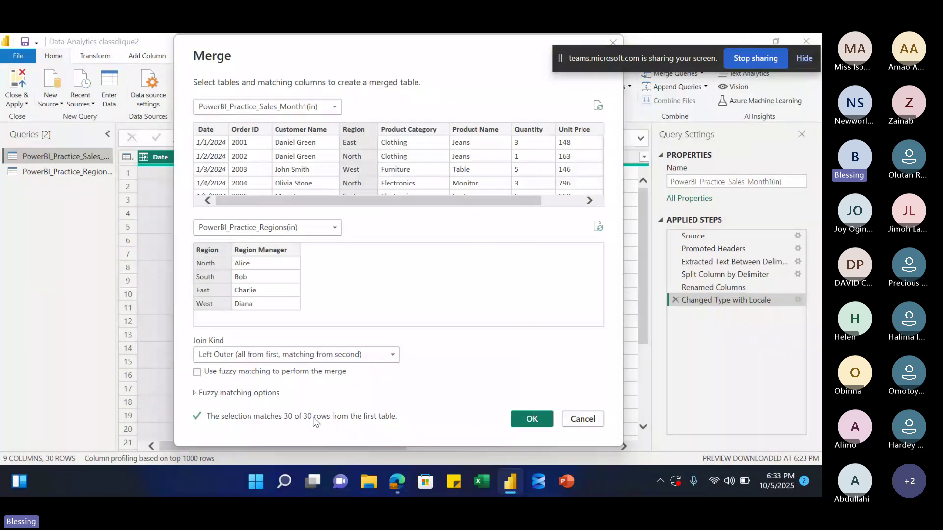
click(522, 421)
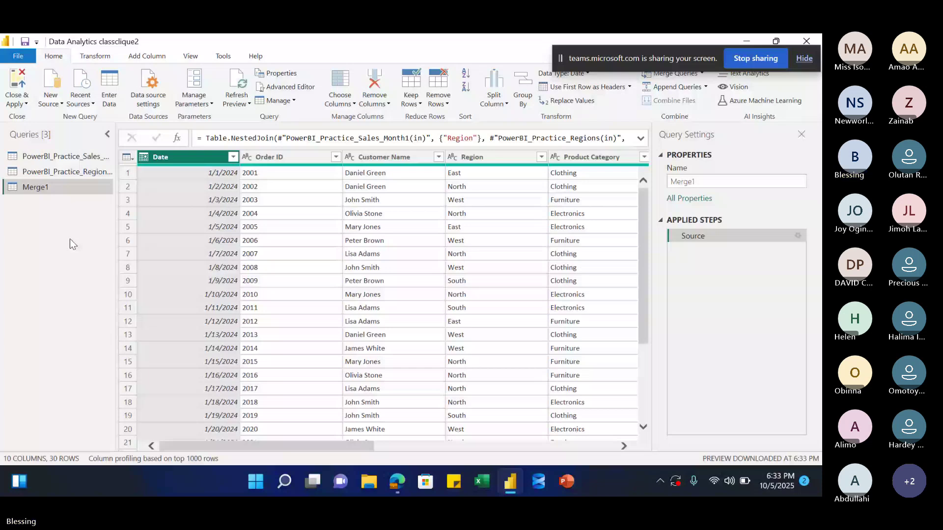
drag(368, 445, 611, 452)
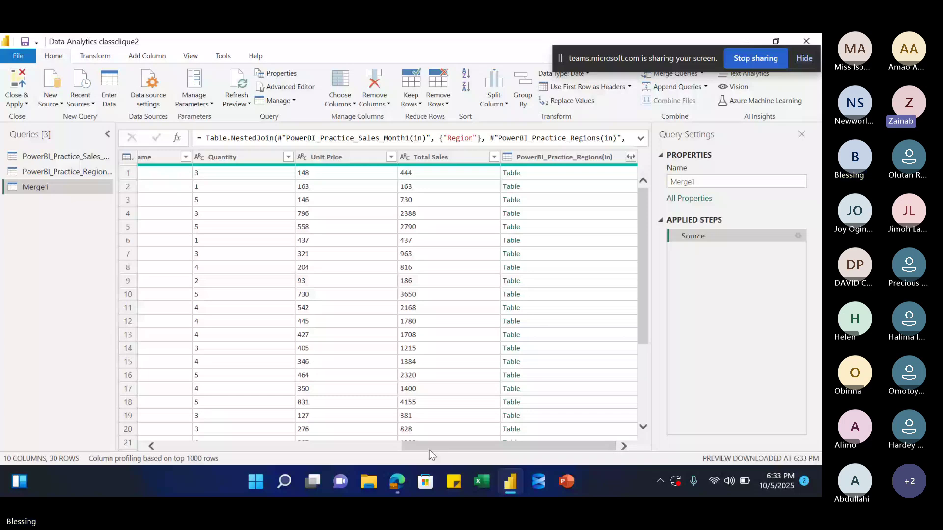
- Switch back to the browser and view the Full Outer Join slide in the joins presentation
mouse_move(392, 483)
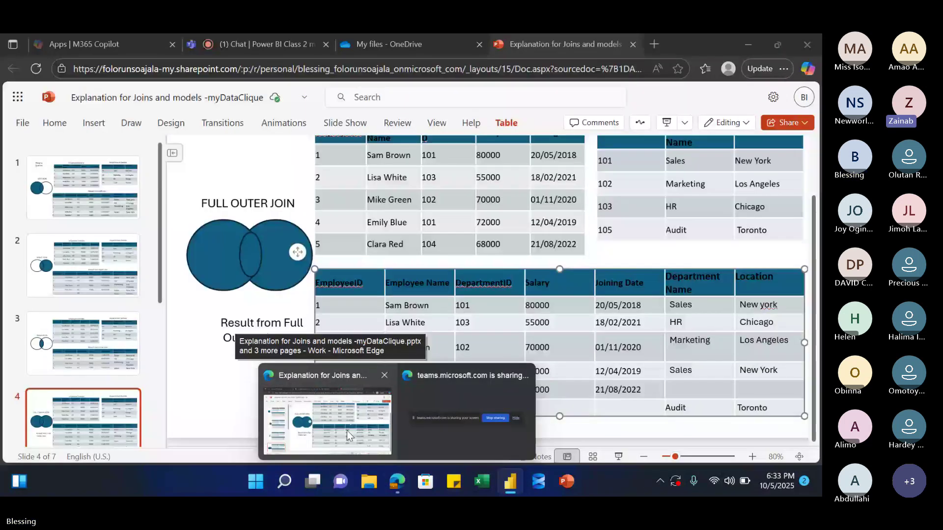
click(346, 430)
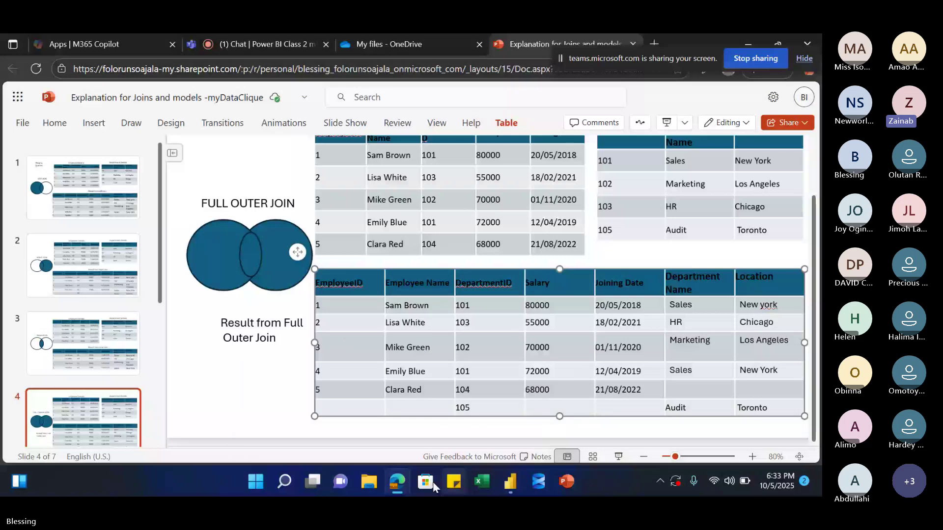
- Check the Teams meeting, switch back to Power Query and review the merged query's columns from Date to PowerBI_Practice_Regions(in)
mouse_move(396, 483)
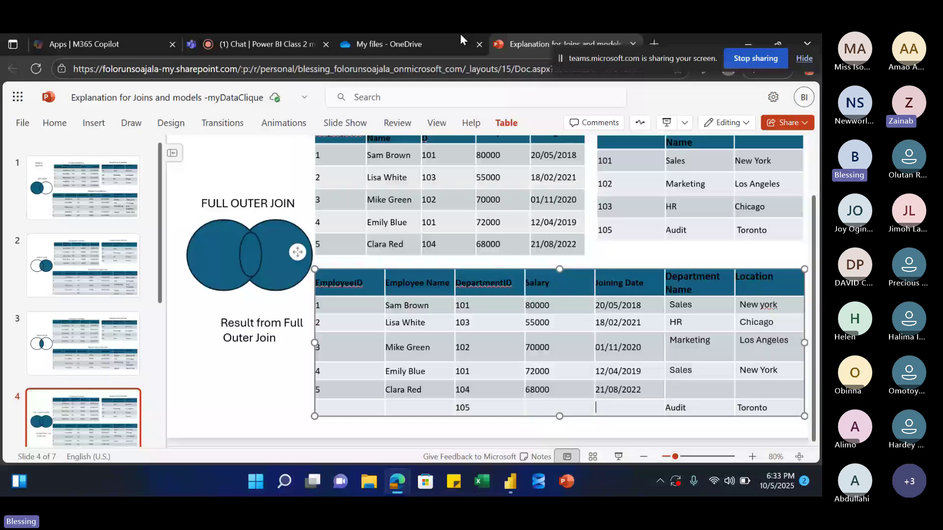
click(261, 45)
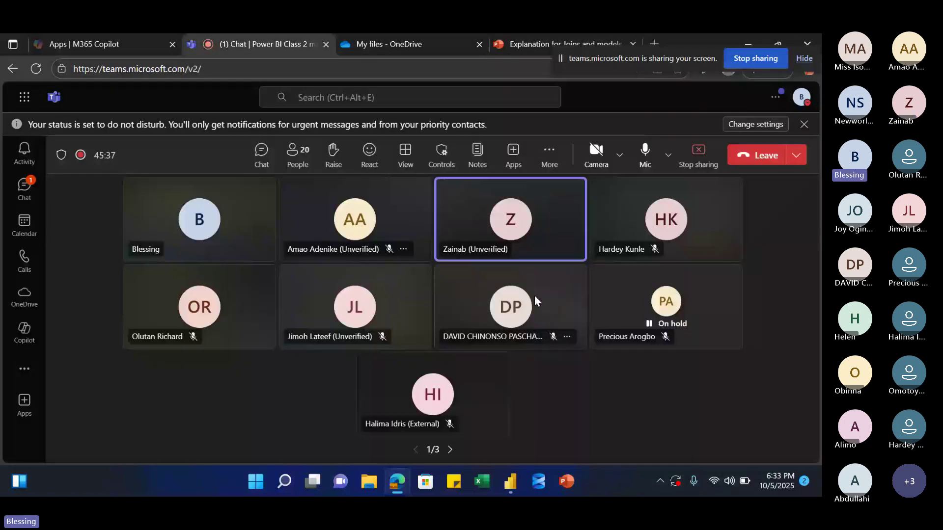
click(514, 485)
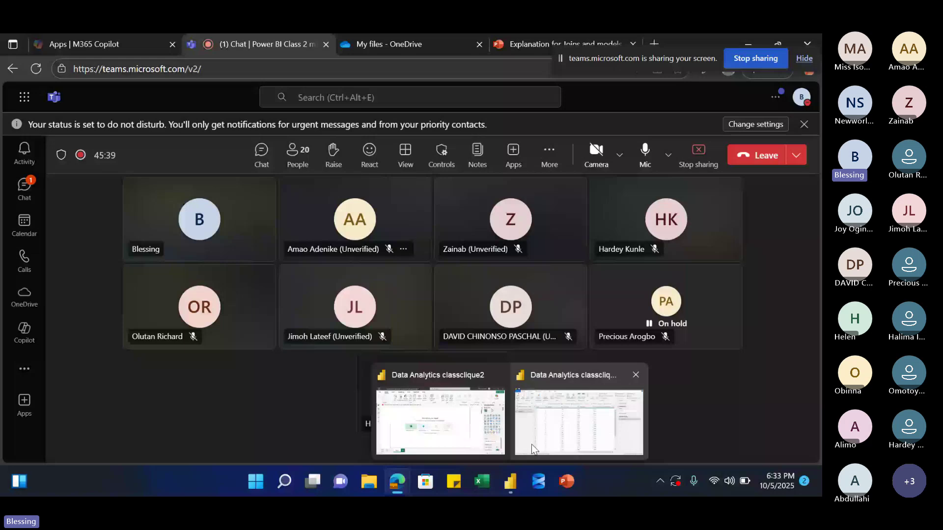
mouse_move(532, 441)
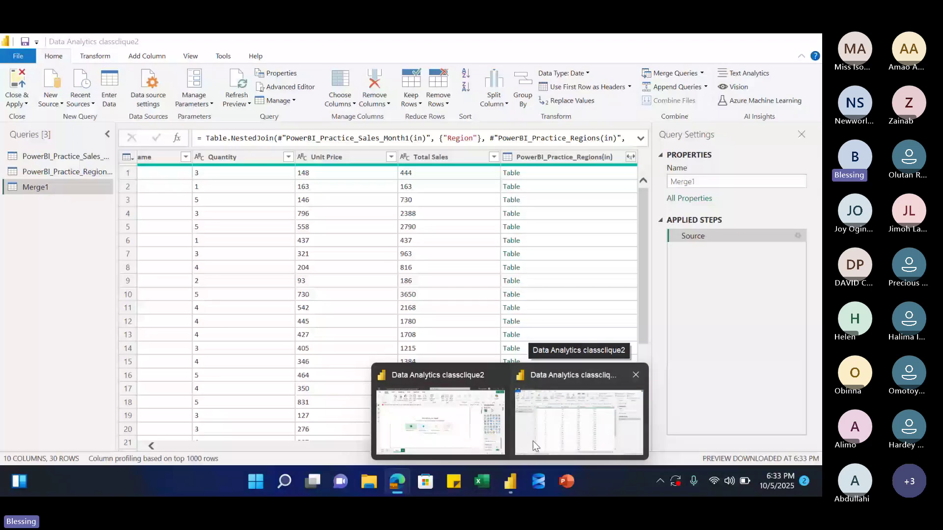
click(532, 440)
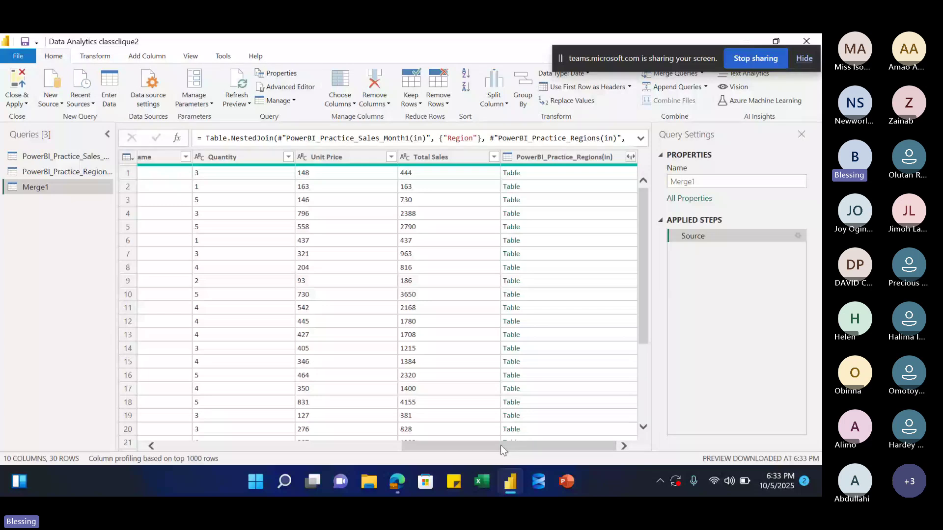
drag(499, 445, 309, 448)
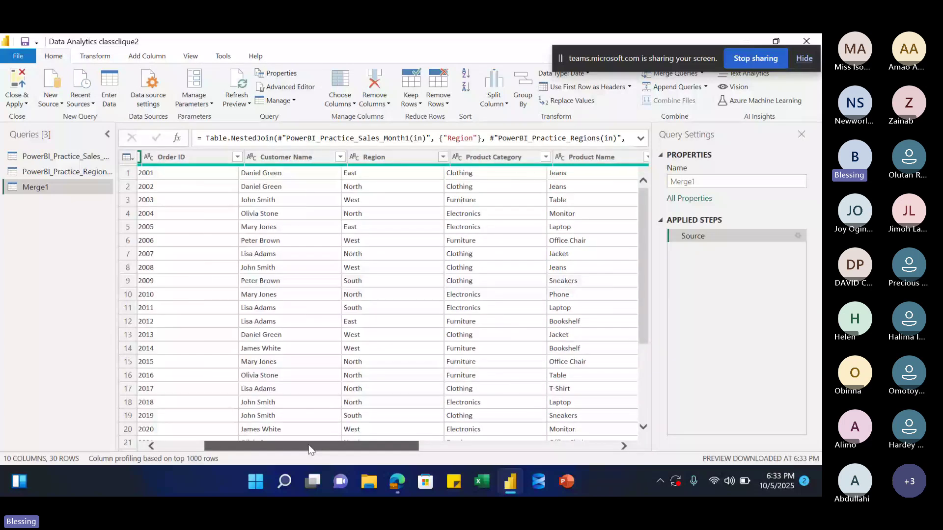
drag(310, 448, 385, 447)
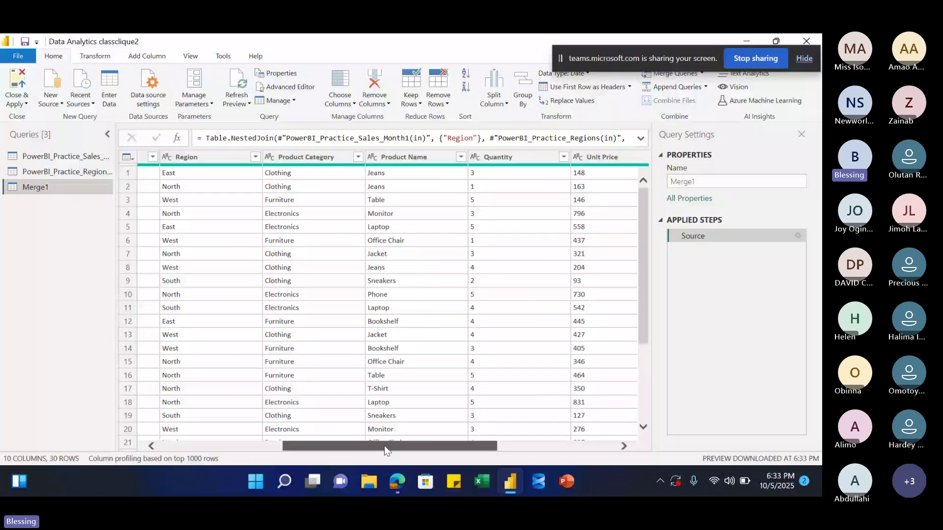
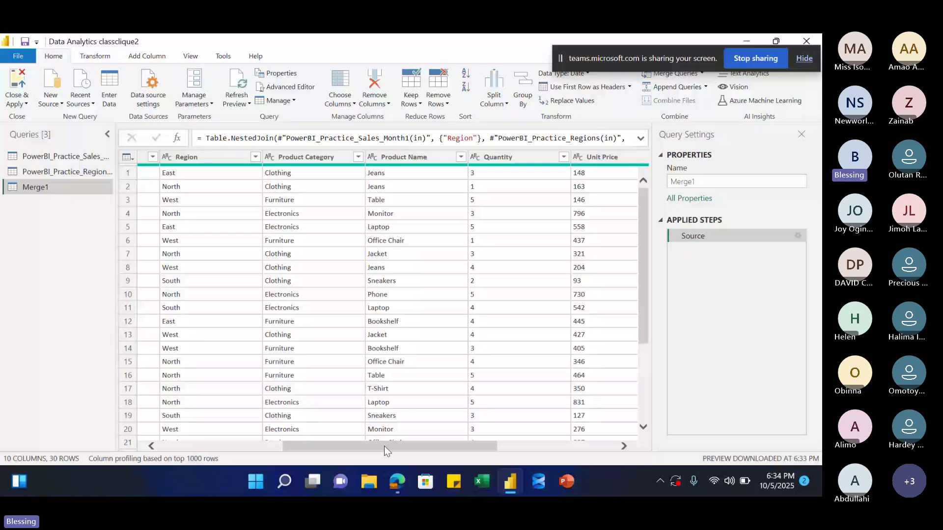
drag(383, 446, 80, 208)
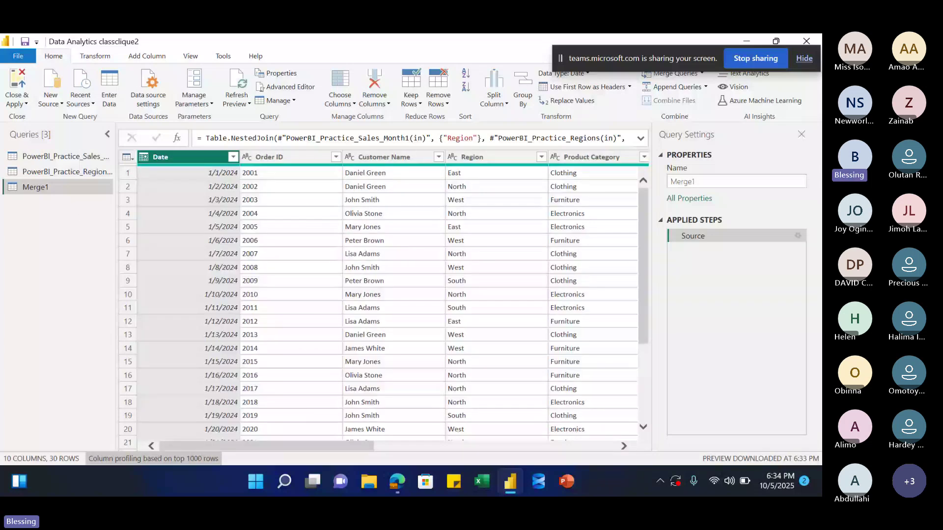
drag(266, 446, 508, 448)
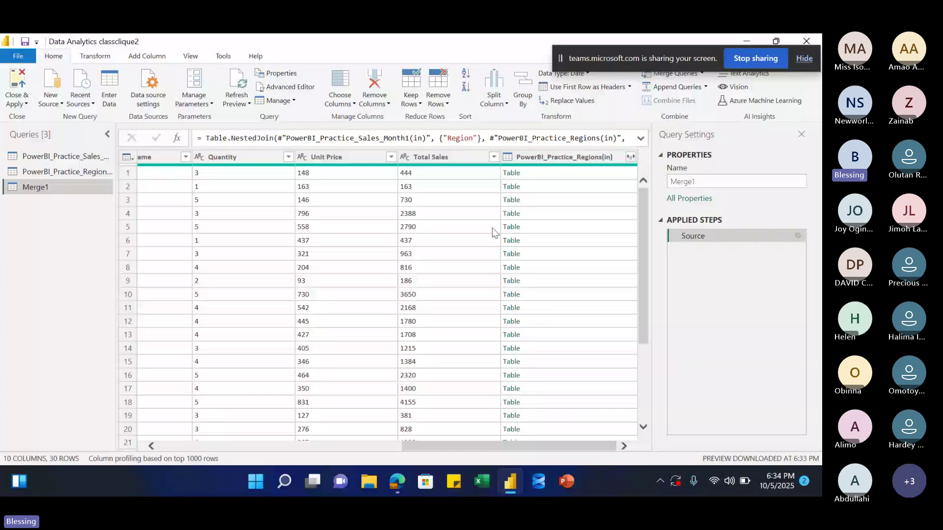
- Expand the PowerBI_Practice_Regions(in) column to include only Region Manager, without using the original column name as prefix
click(630, 157)
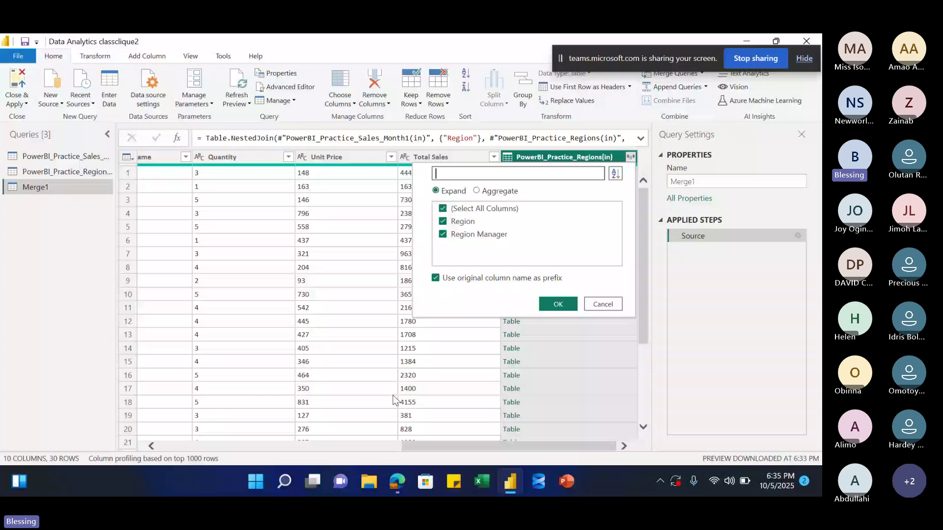
drag(432, 446, 370, 446)
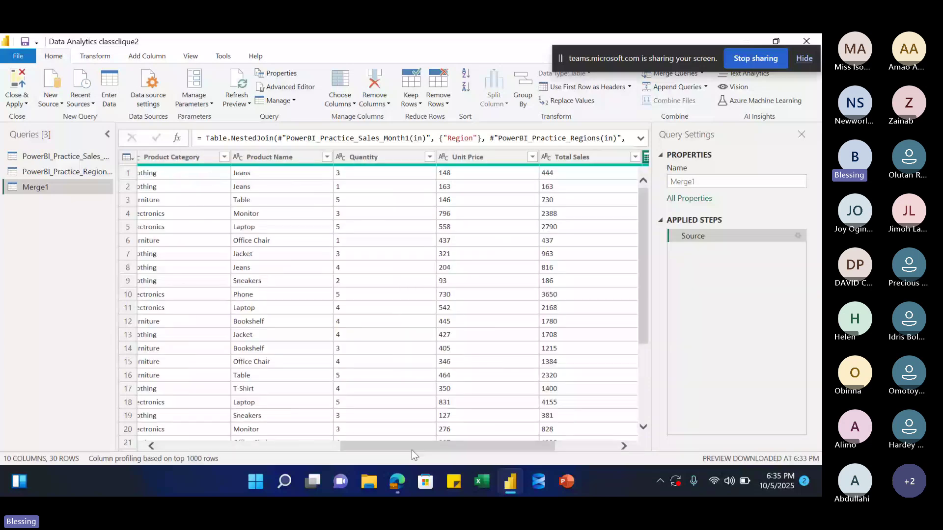
drag(411, 450, 358, 449)
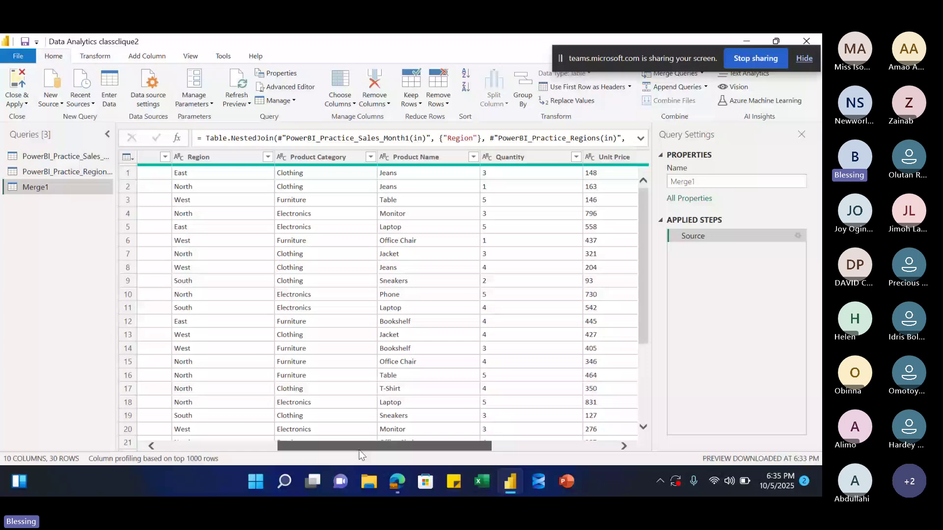
drag(358, 450, 482, 449)
click(629, 156)
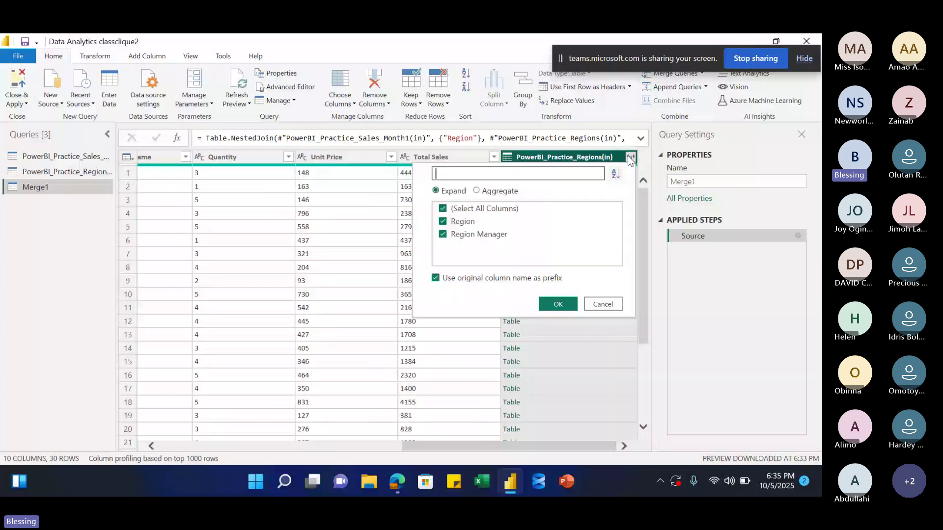
click(442, 208)
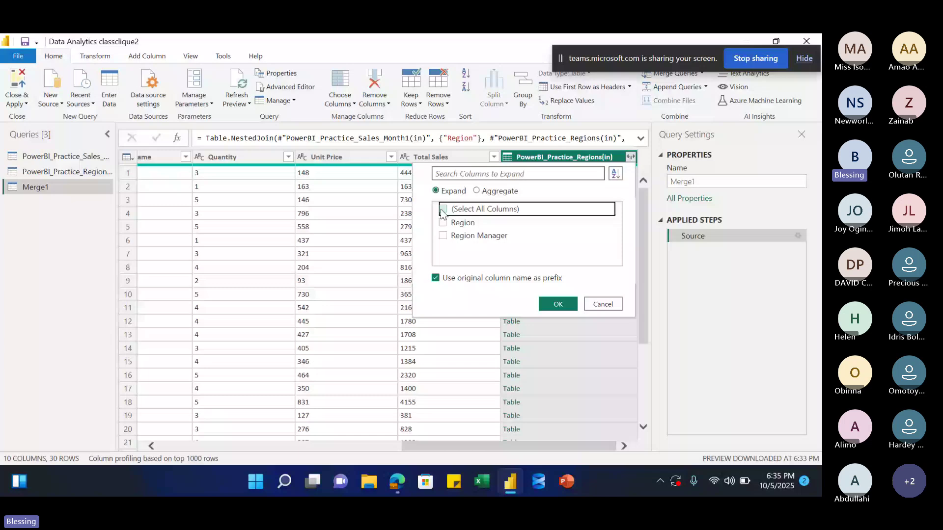
click(442, 235)
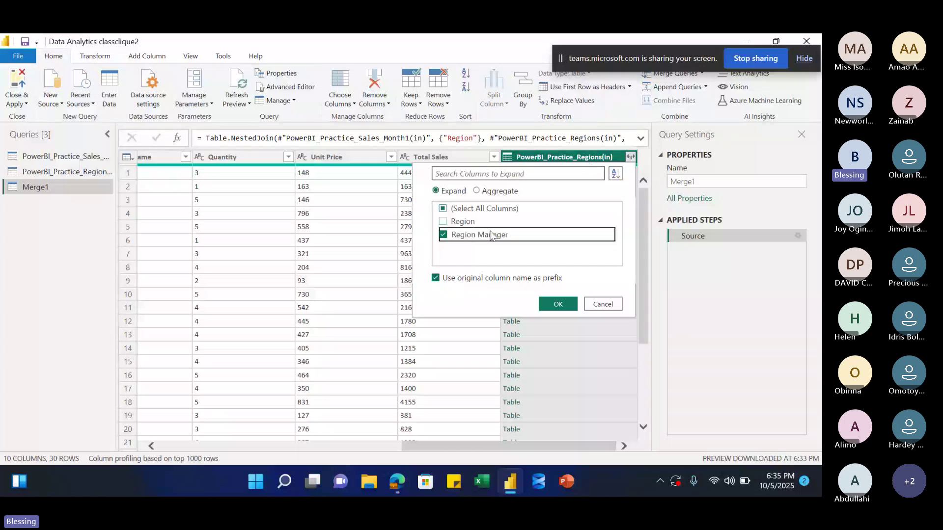
click(436, 278)
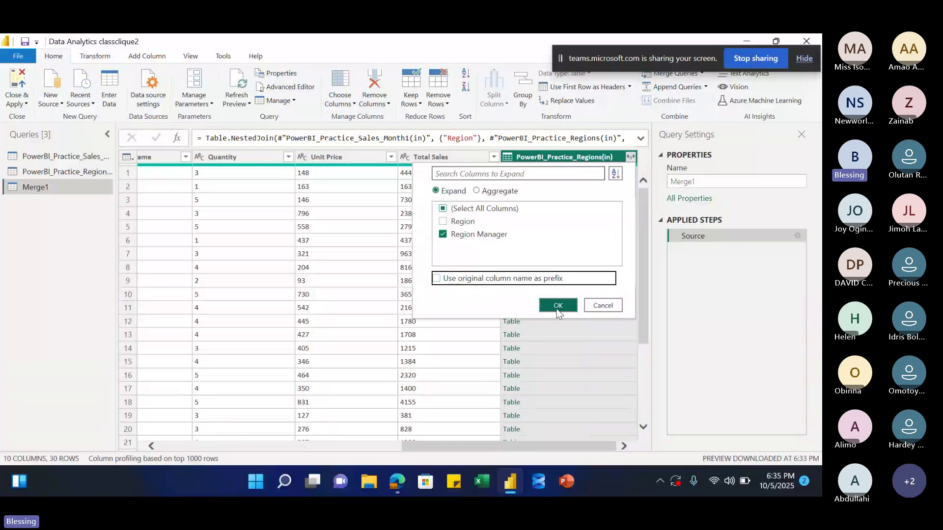
click(558, 303)
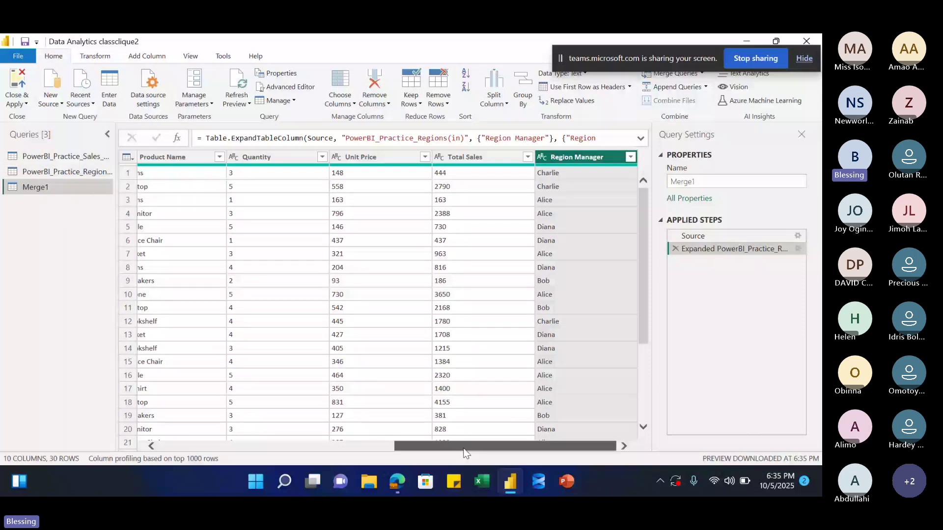
- Review the expanded query's columns and rename the merged query as Full sales
drag(464, 448, 219, 445)
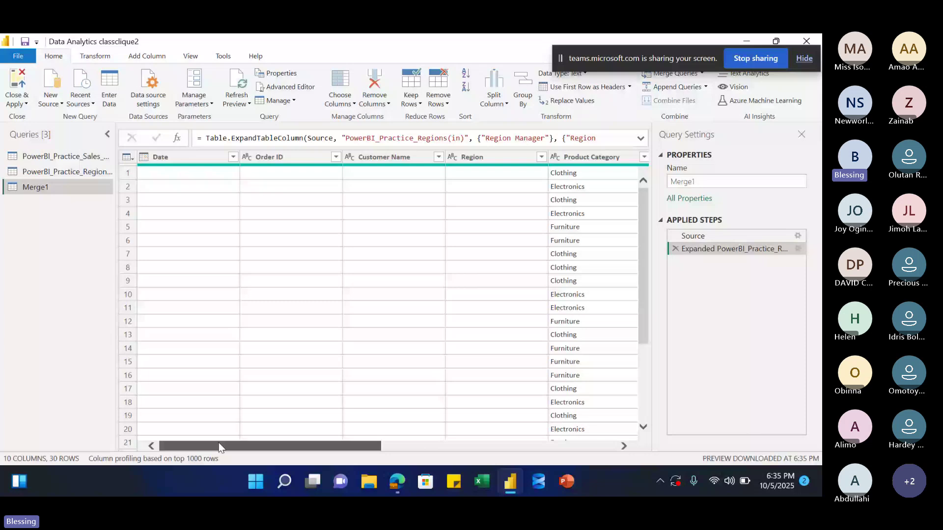
drag(219, 443, 420, 446)
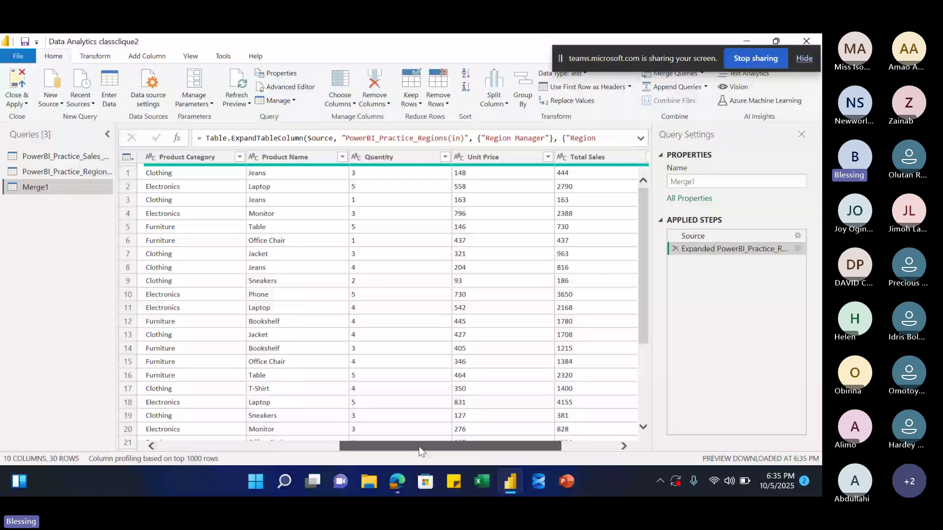
drag(420, 446, 527, 354)
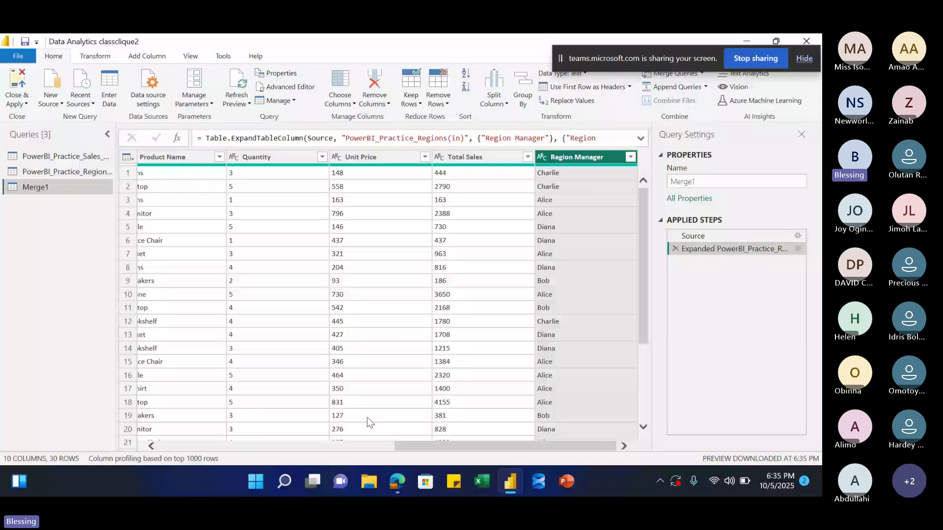
drag(422, 446, 187, 445)
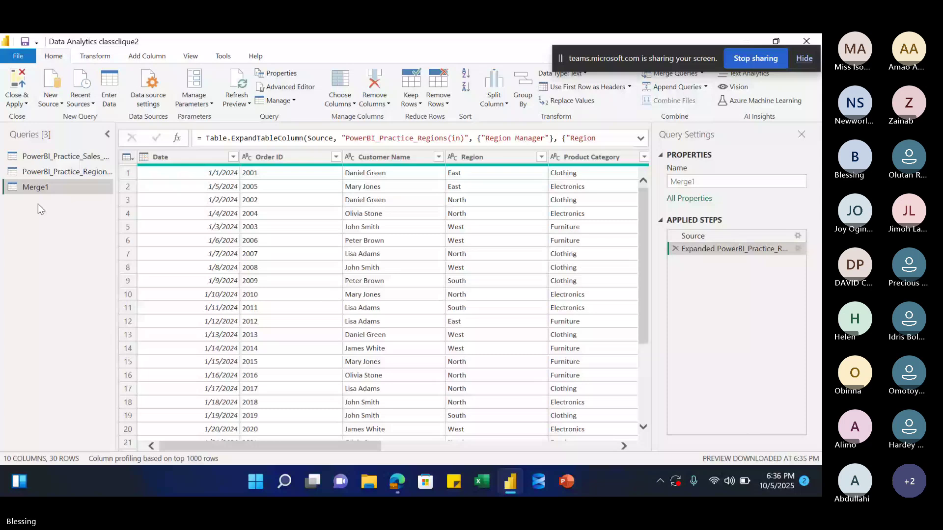
drag(698, 181, 655, 181)
key(BackSpace)
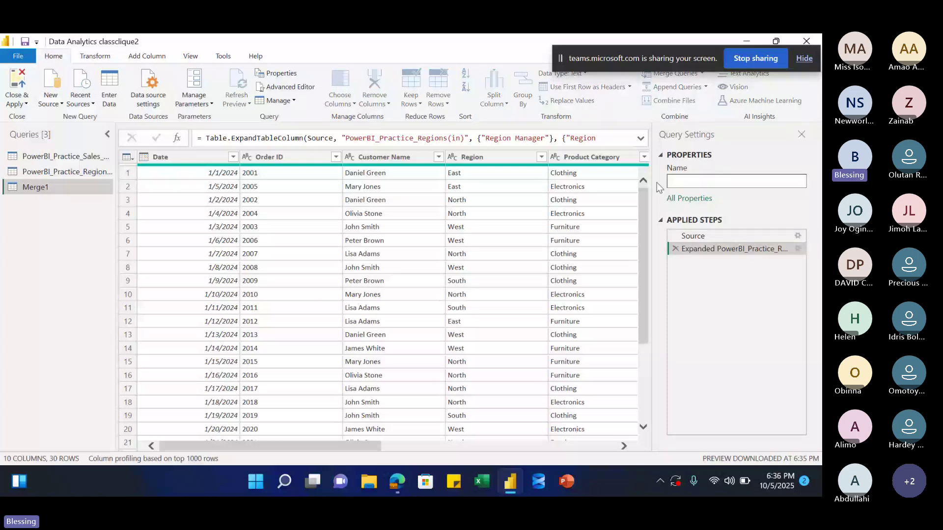
text(Full sales)
key(Return)
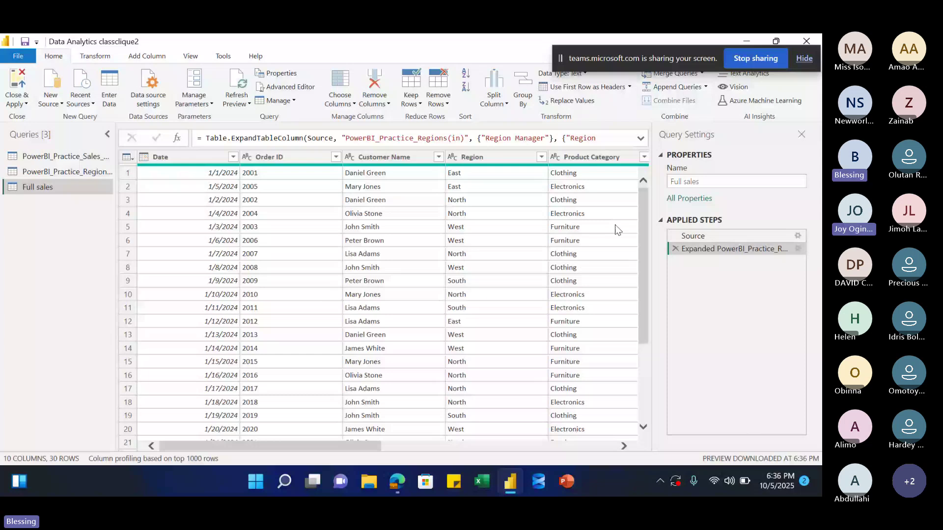
- Check the Teams meeting, return to Power Query and compare the sales and regions queries that feed Full sales
click(397, 482)
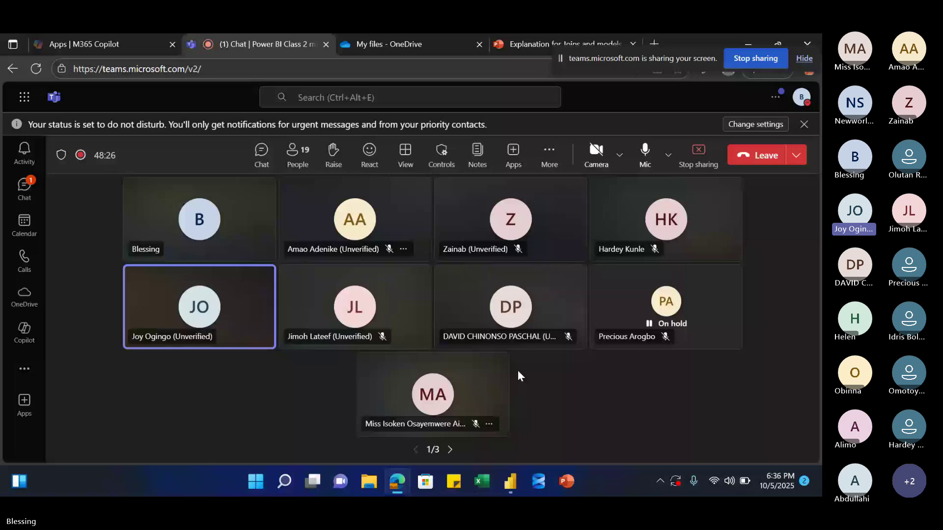
mouse_move(510, 483)
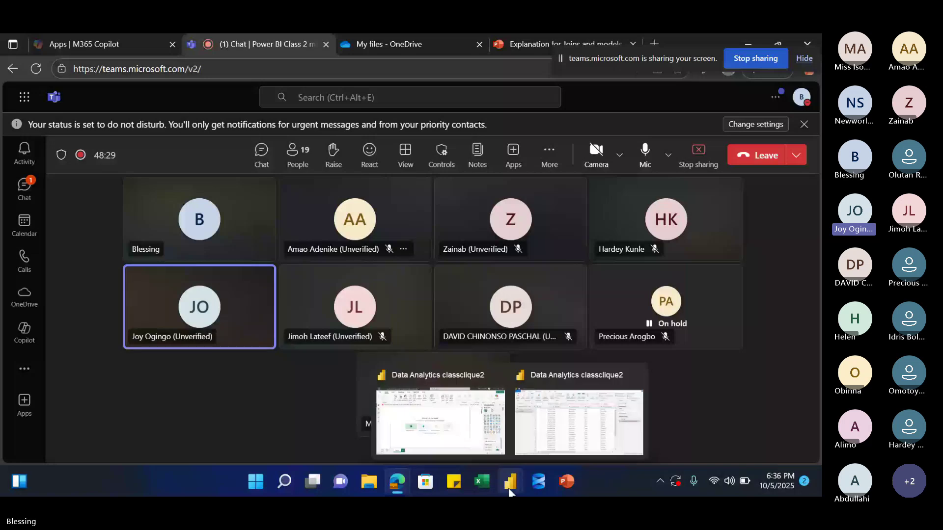
click(520, 433)
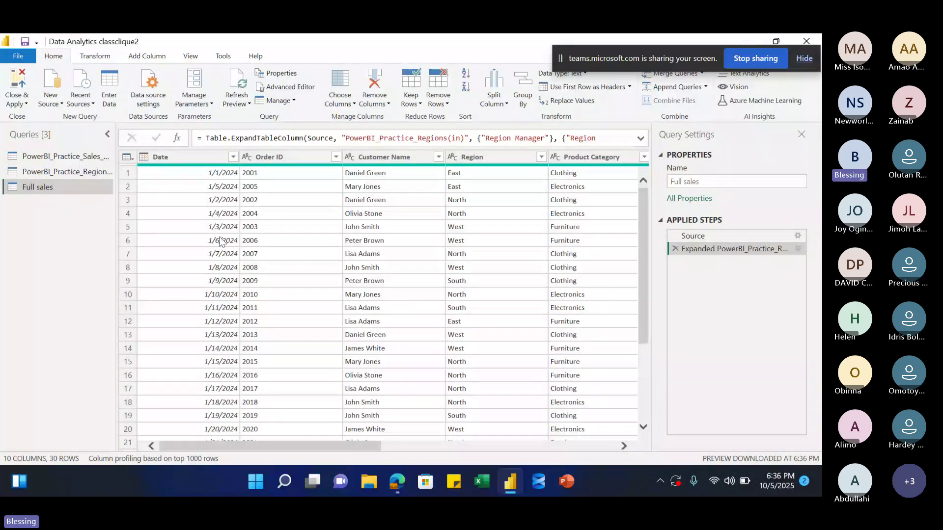
click(52, 161)
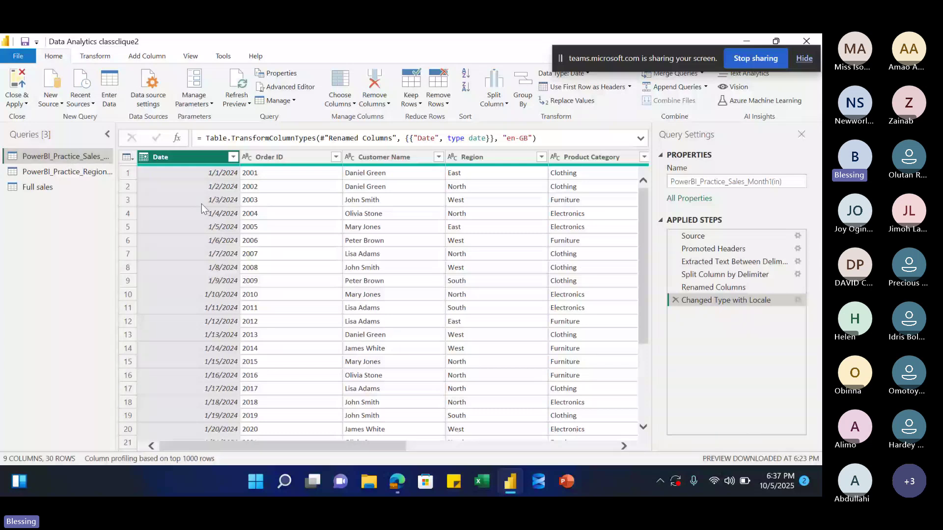
click(80, 172)
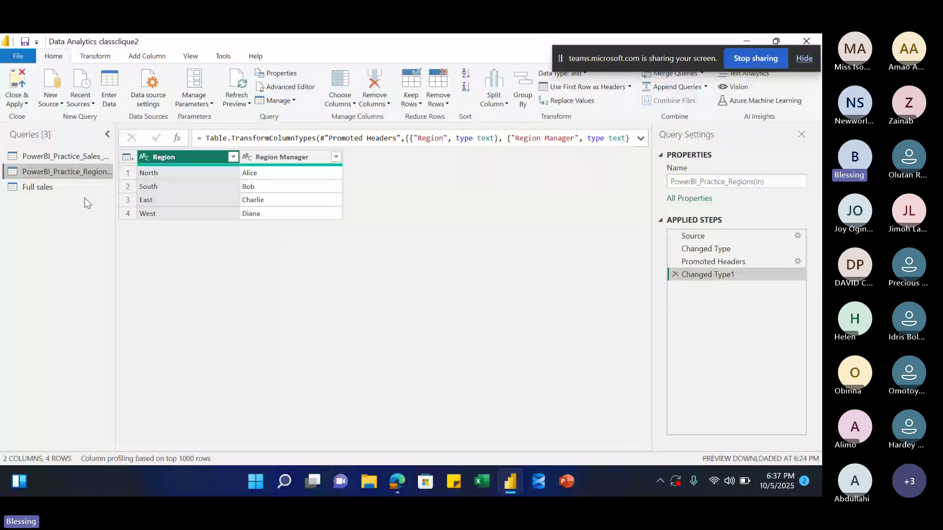
click(51, 155)
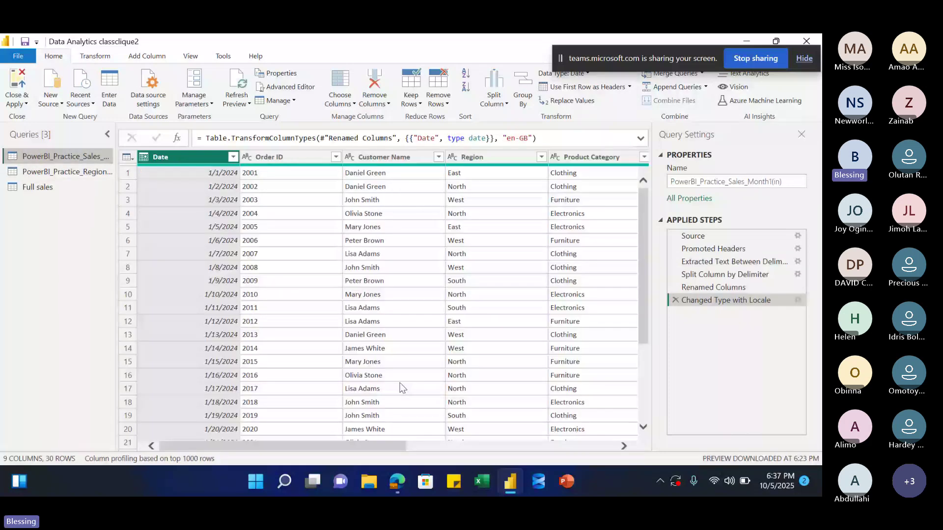
drag(351, 446, 435, 450)
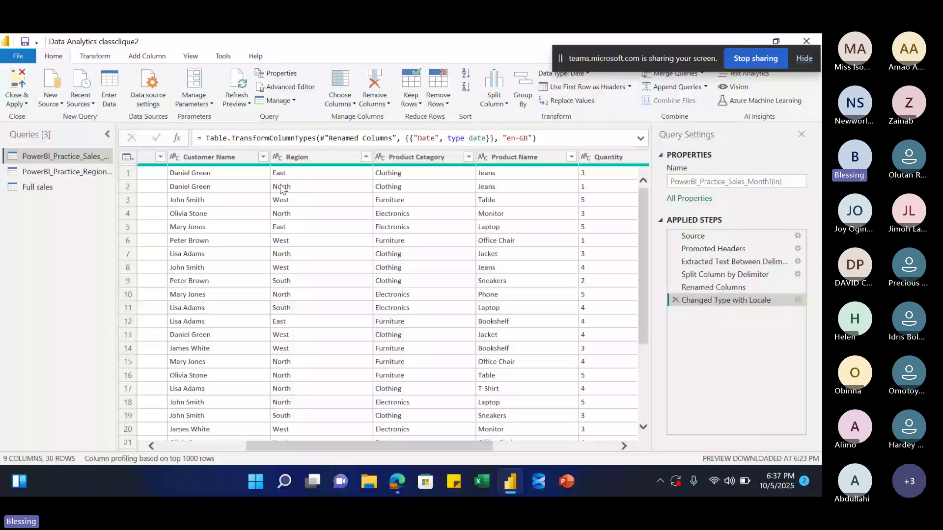
- Import the PowerBI_Practice_Sales_Month2(in) CSV file from Downloads as a new query, keeping the comma delimiter and default detection settings
drag(560, 60, 561, 52)
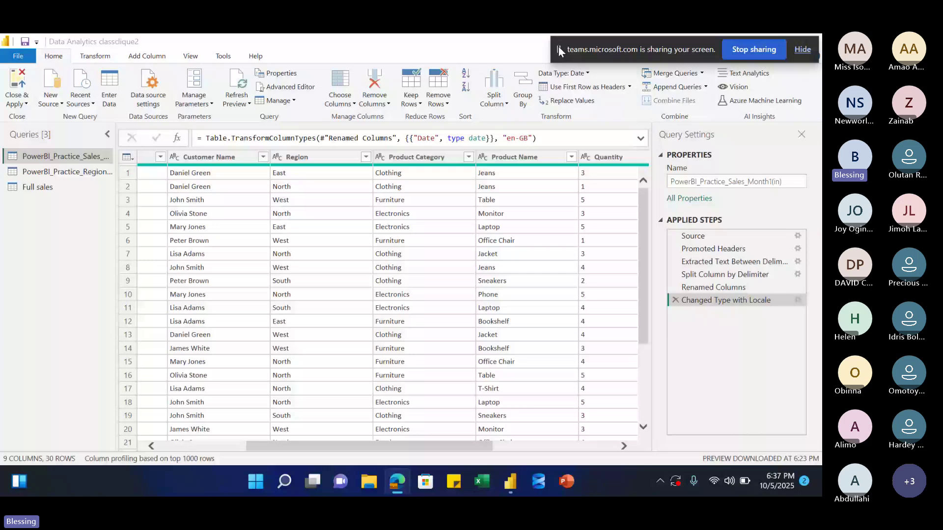
drag(561, 51, 560, 451)
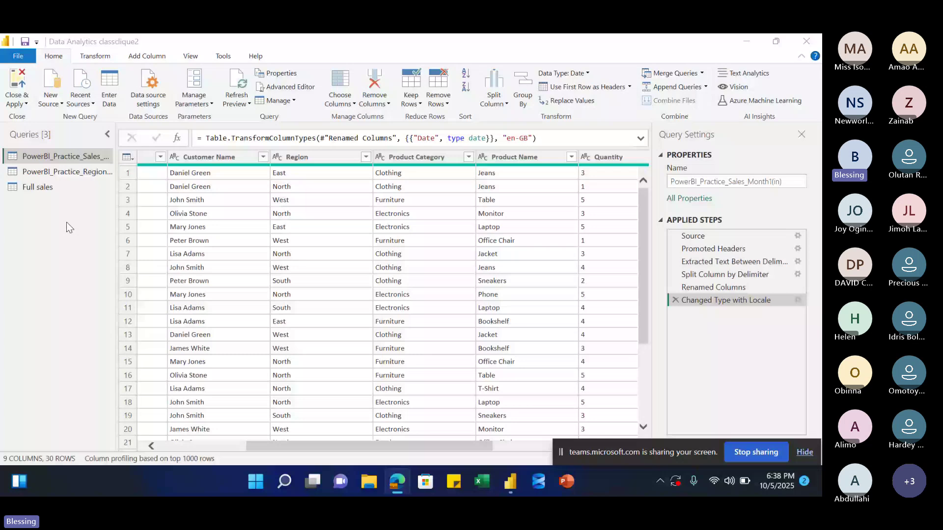
click(62, 107)
click(62, 105)
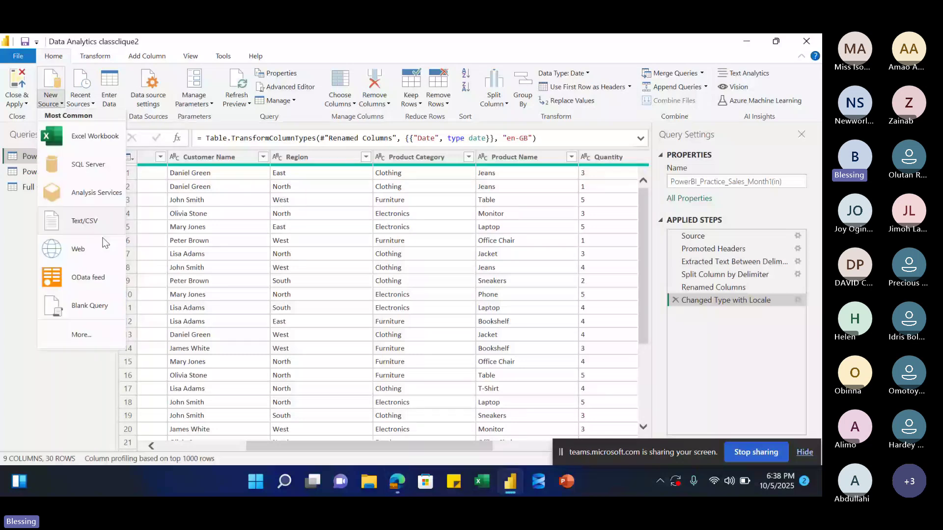
click(98, 224)
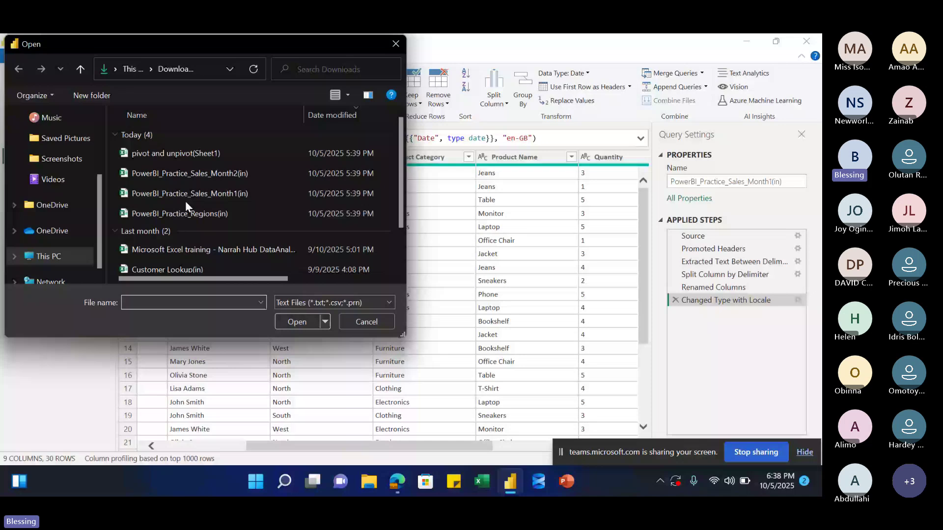
click(196, 180)
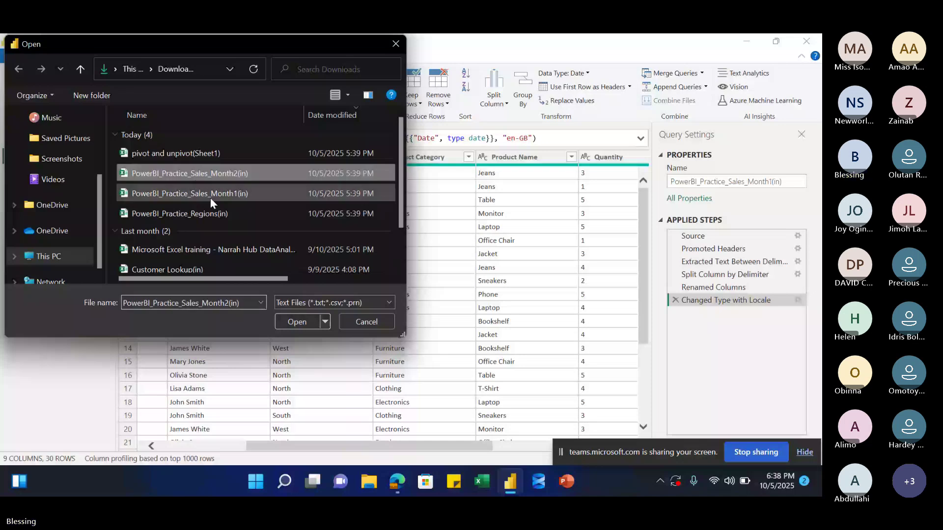
click(303, 322)
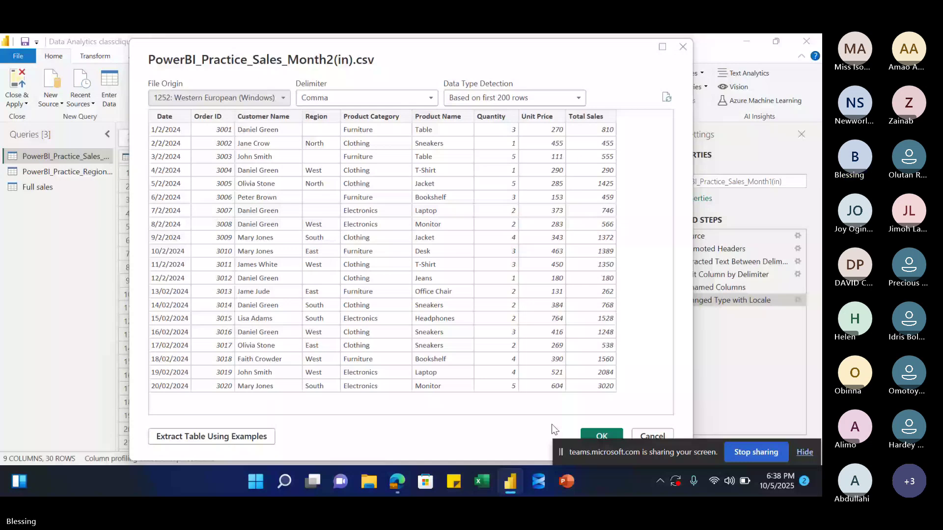
drag(564, 452, 558, 59)
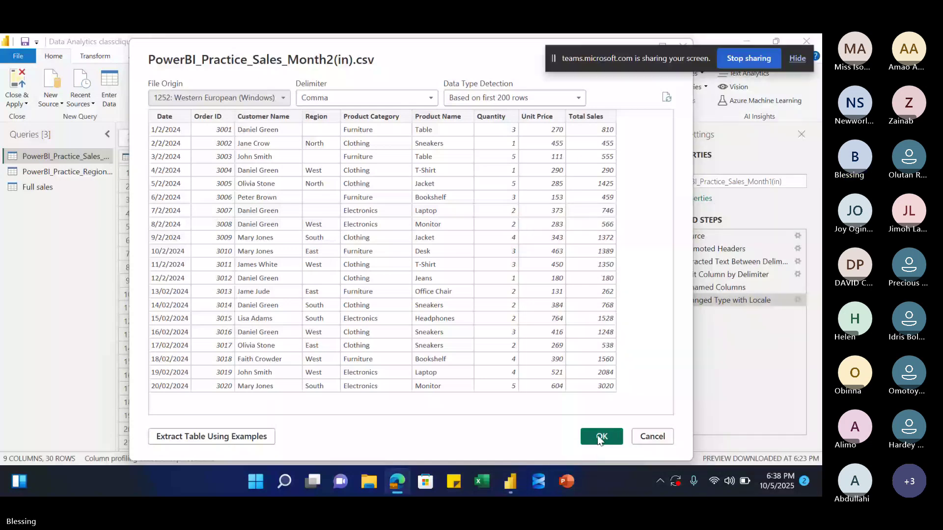
click(600, 436)
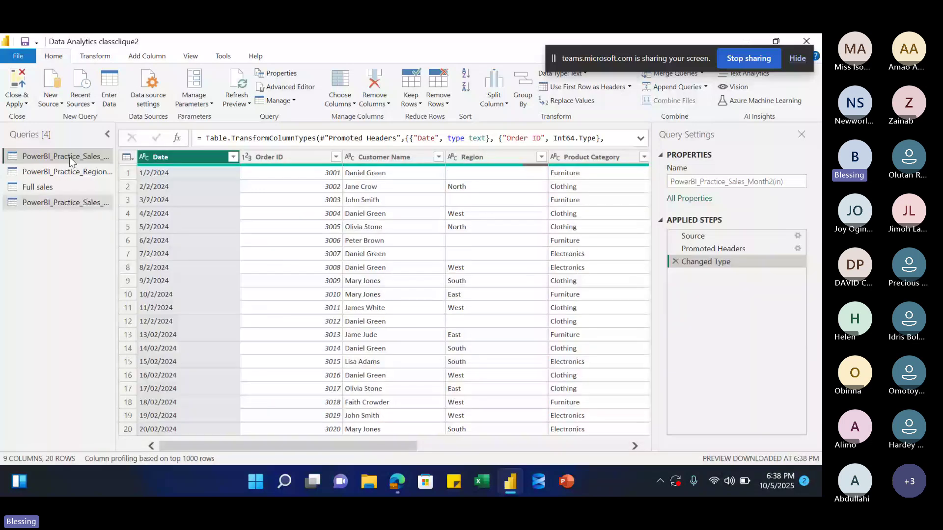
- Compare the Month1 and Month2 sales queries for their column names, number of columns and rows, and the Date and Order ID data types
click(69, 157)
click(64, 203)
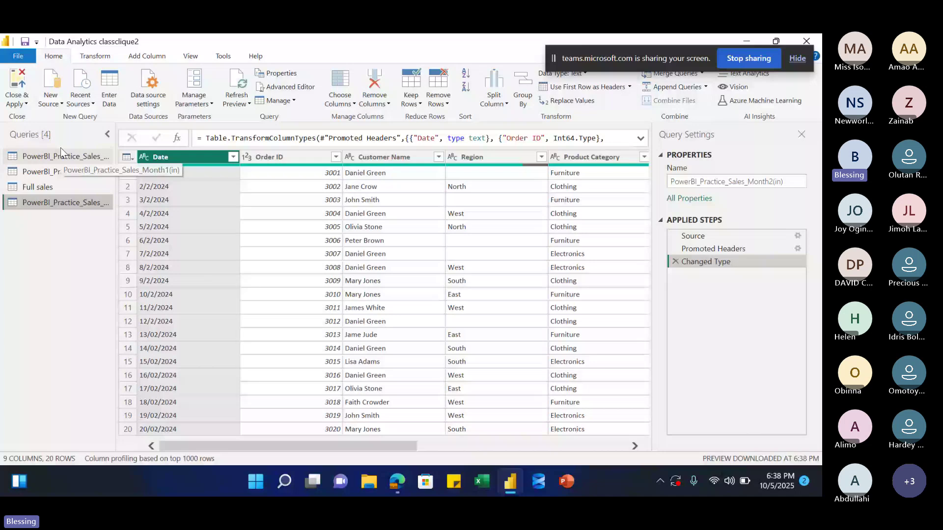
mouse_move(338, 446)
mouse_down()
mouse_move(390, 447)
mouse_move(338, 450)
mouse_up()
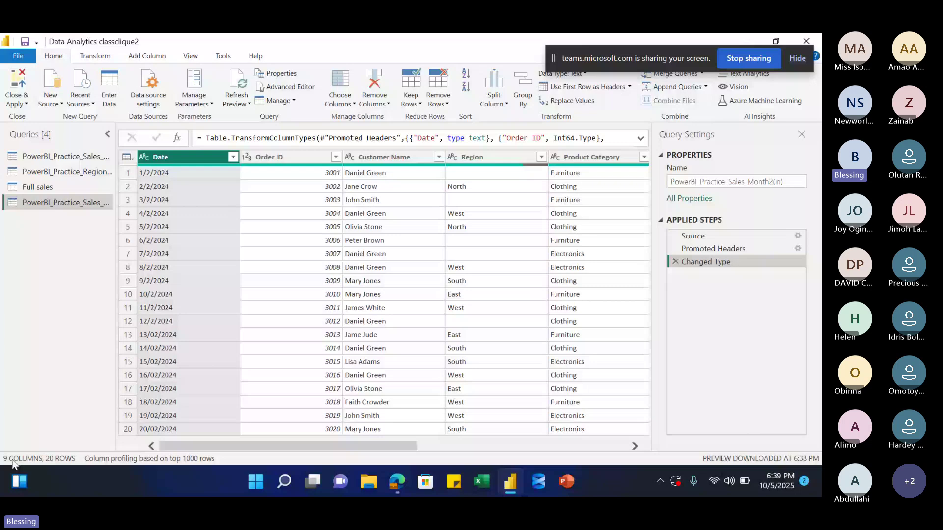
click(50, 155)
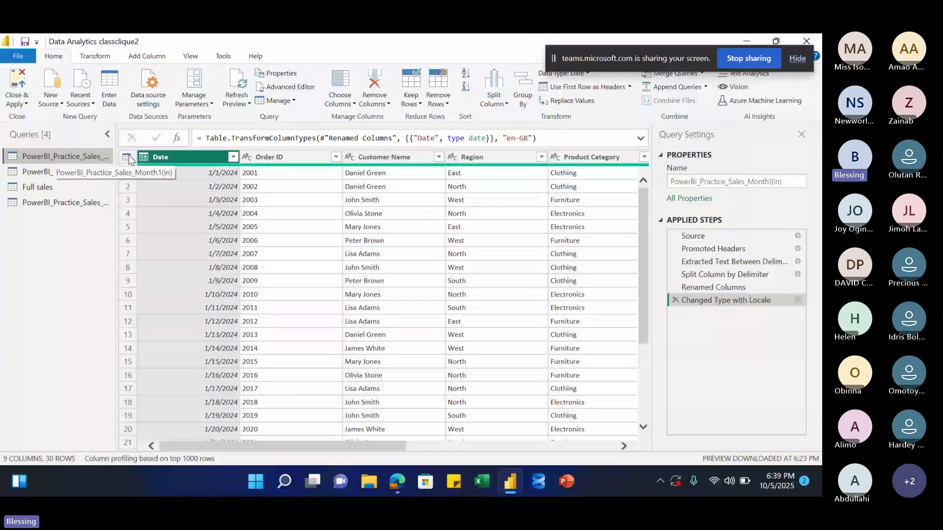
click(71, 200)
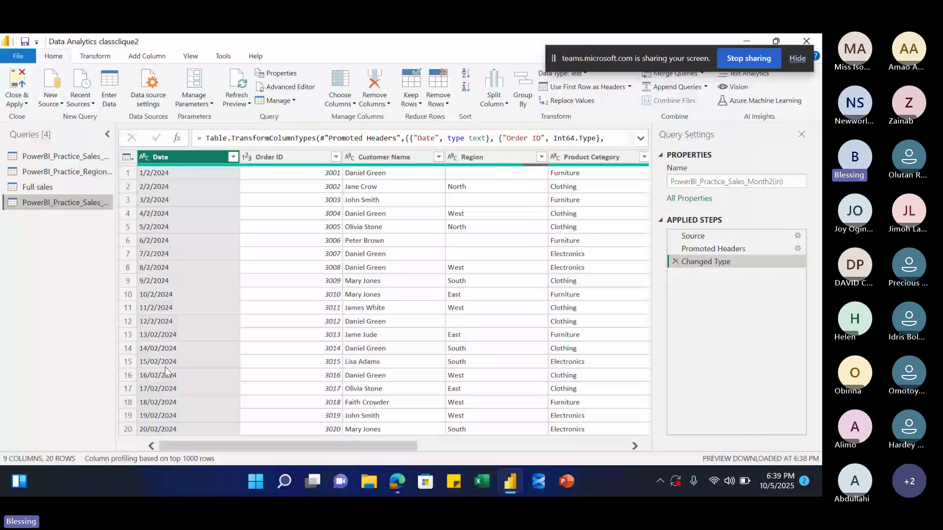
key(Up)
key(Up)
key(Up)
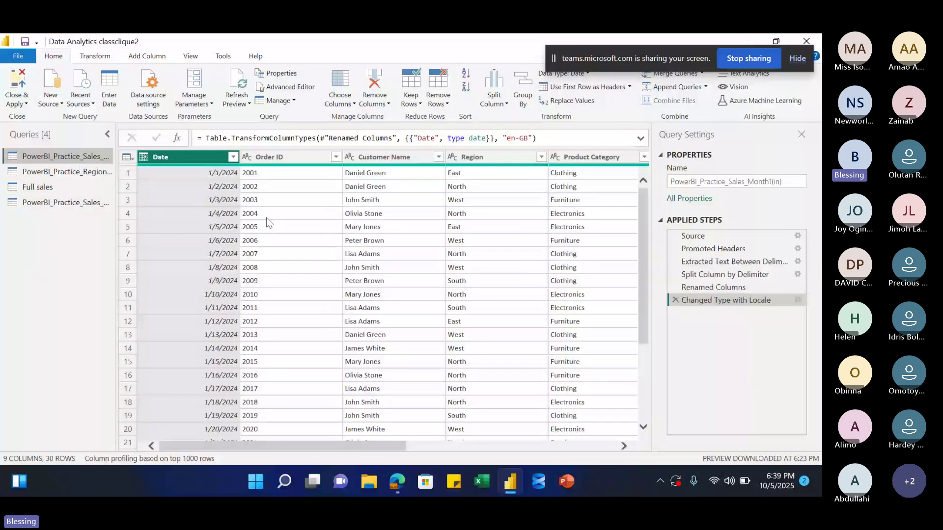
key(Down)
key(Down)
key(Down)
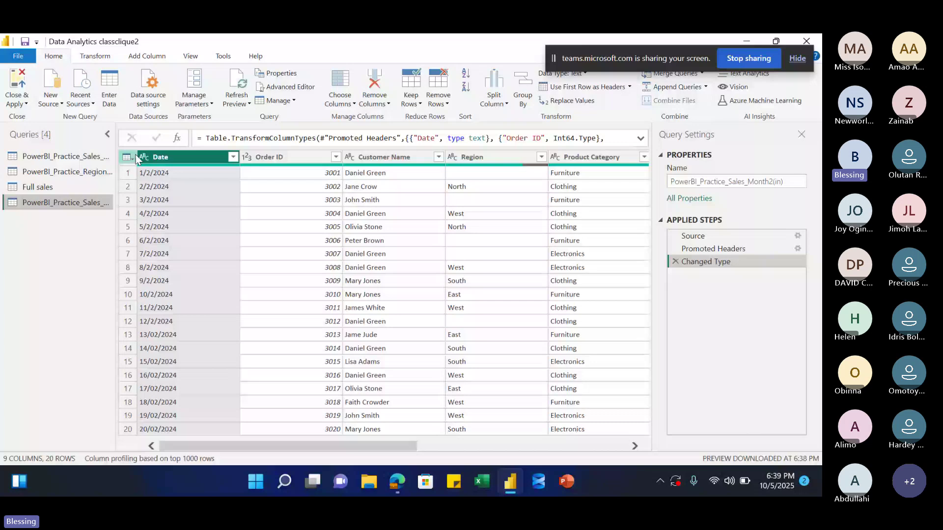
click(109, 157)
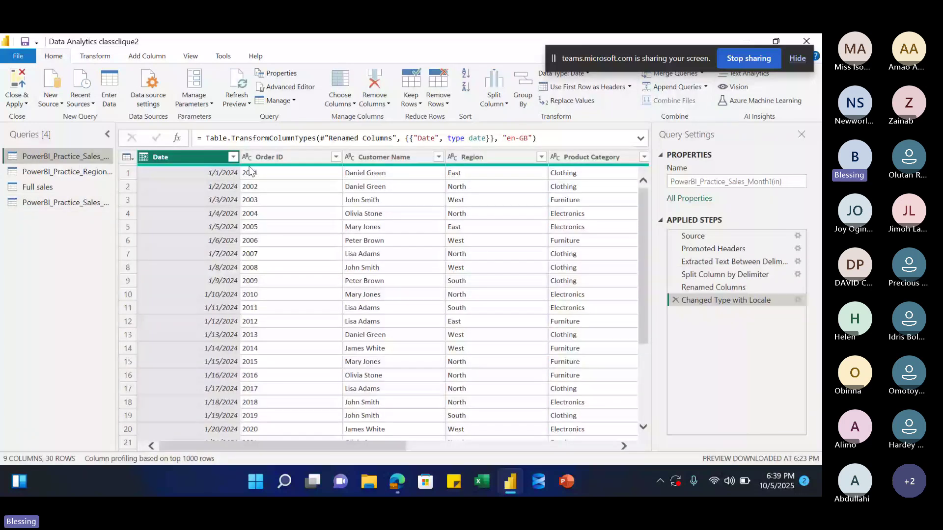
click(62, 203)
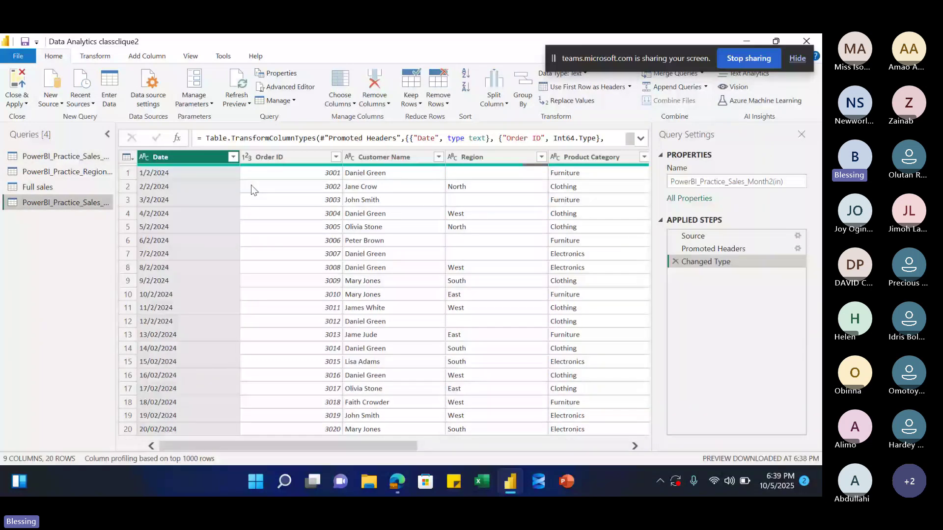
click(65, 156)
click(61, 202)
- Change the Order ID column of the PowerBI_Practice_Sales_Month1(in) query to Whole Number and check the remaining columns
click(78, 158)
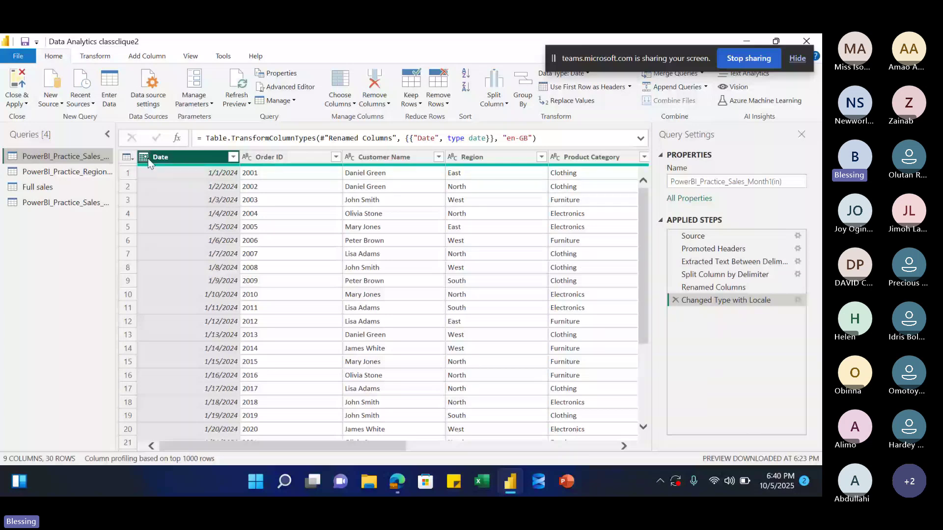
click(246, 157)
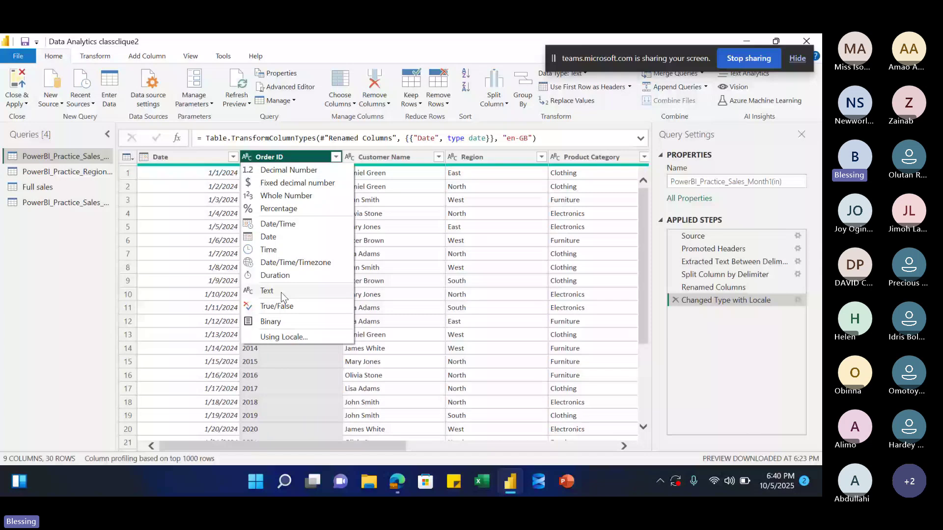
click(278, 196)
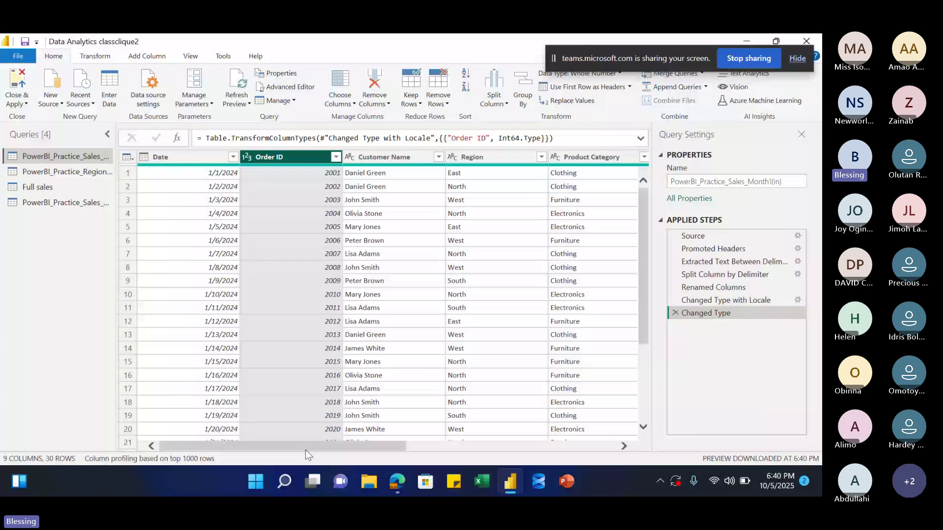
drag(305, 450, 538, 449)
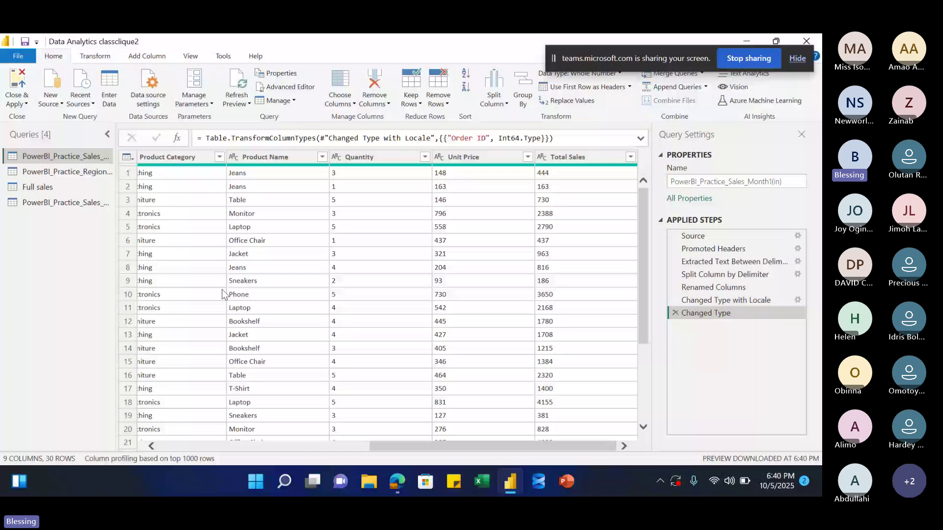
- Convert the Date column of PowerBI_Practice_Sales_Month2(in) to the Date type using the English (United Kingdom) locale and check the remaining columns
click(64, 203)
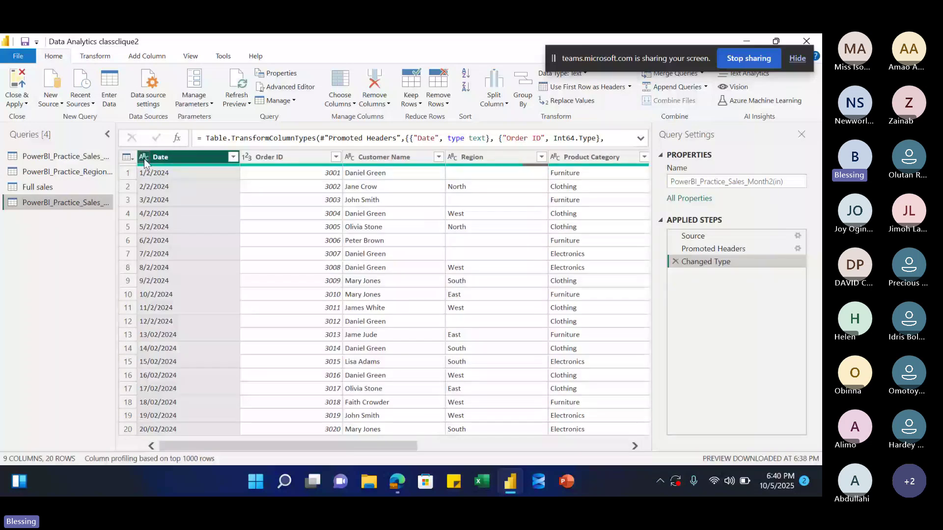
click(143, 158)
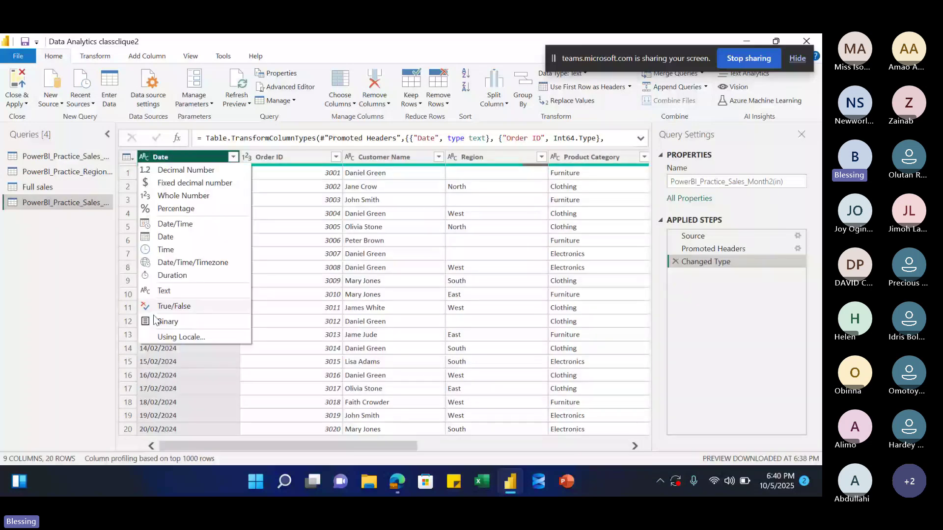
click(161, 336)
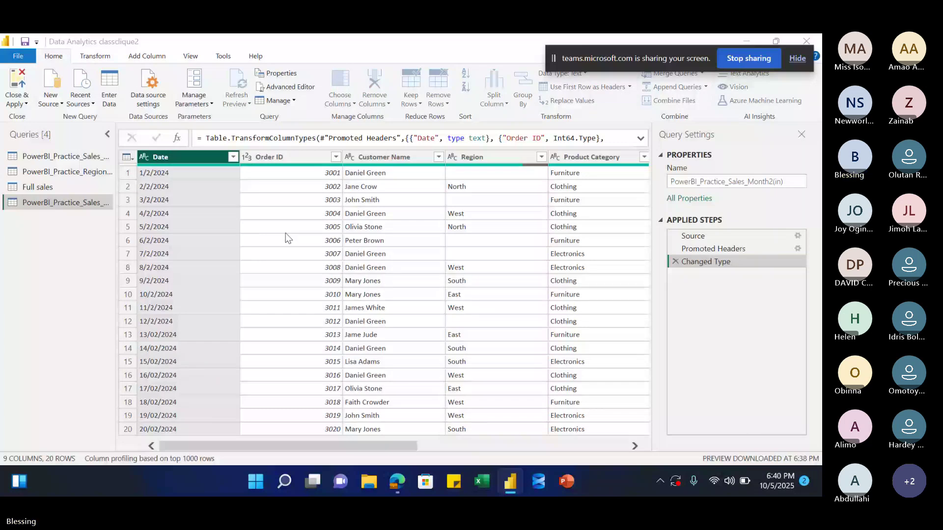
key(alt+Down)
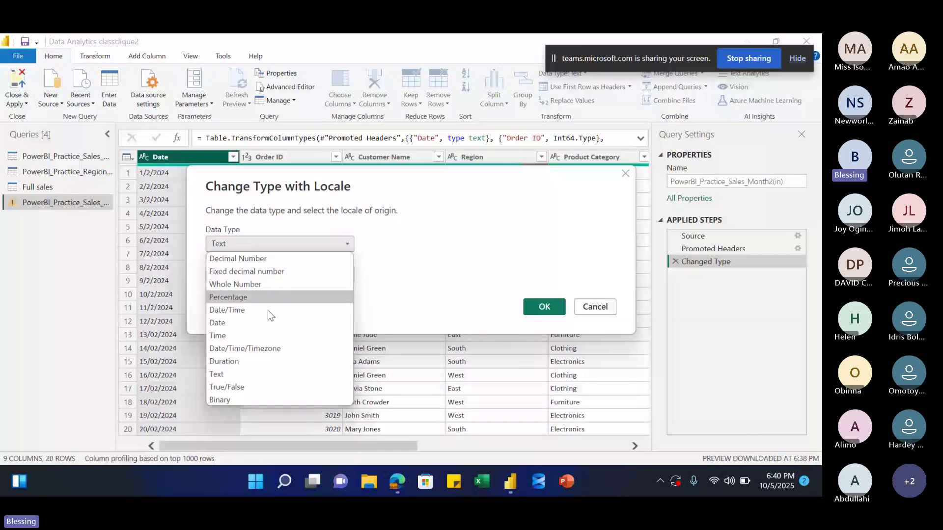
click(267, 323)
click(280, 273)
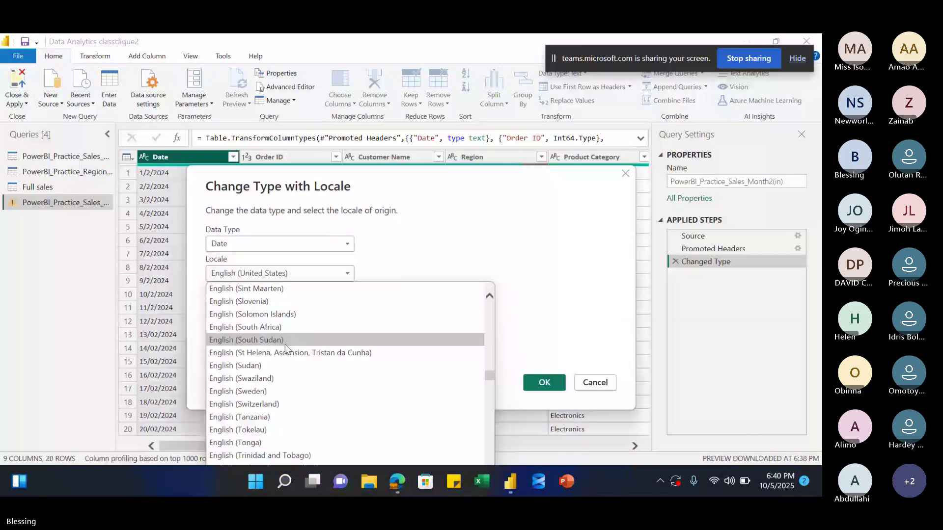
scroll(283, 341, down, 5)
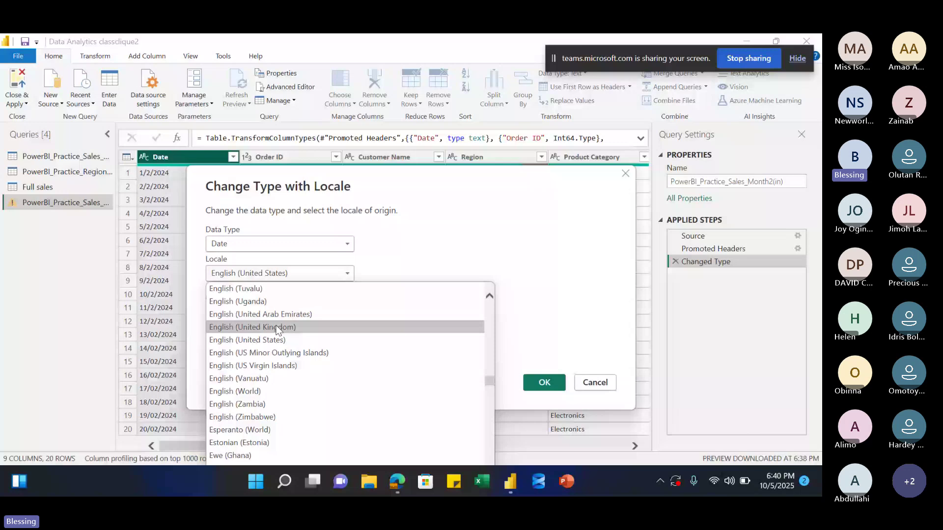
click(278, 327)
click(535, 378)
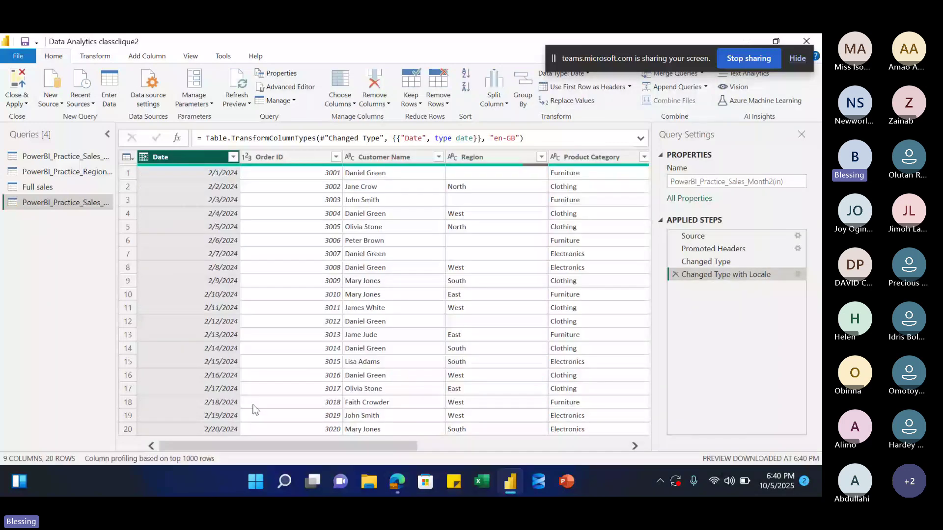
drag(260, 446, 467, 446)
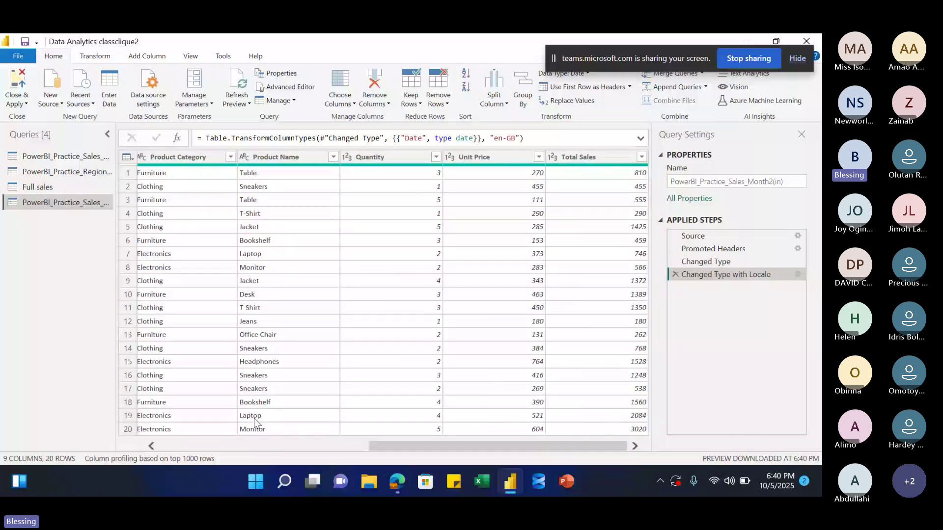
- Append PowerBI_Practice_Sales_Month2(in) to PowerBI_Practice_Sales_Month1(in) as a new query, using the two-table option
click(69, 156)
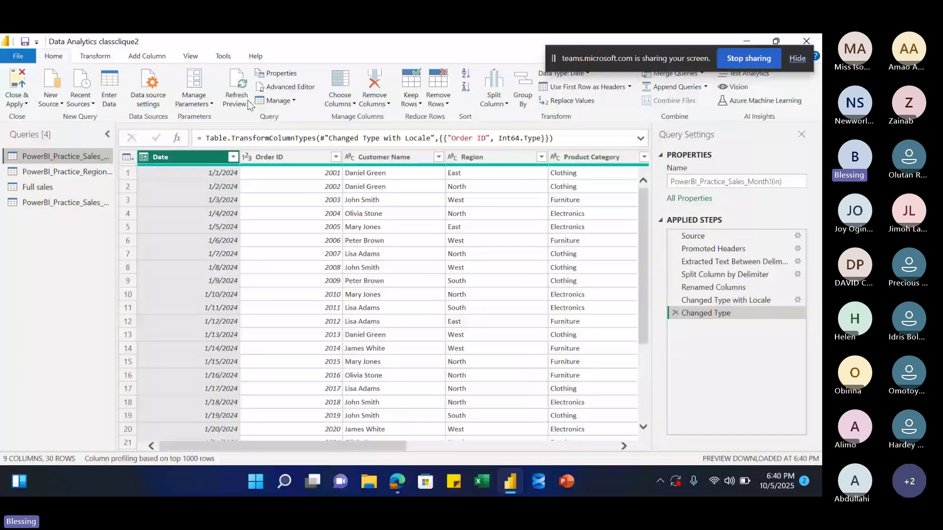
drag(554, 58, 555, 448)
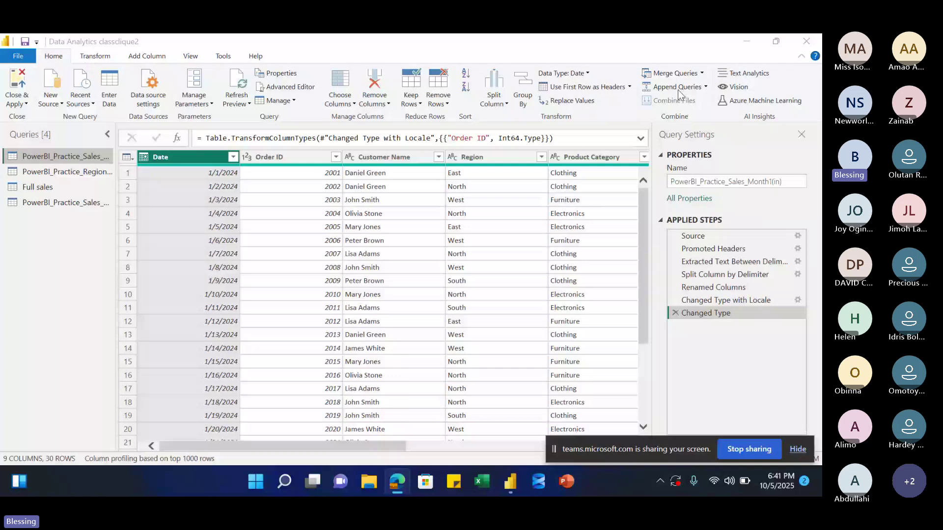
click(703, 87)
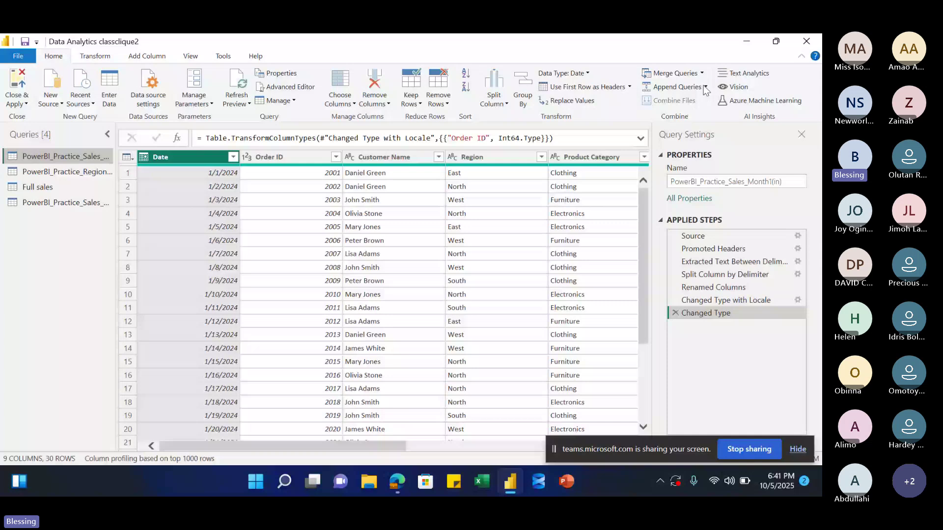
click(706, 89)
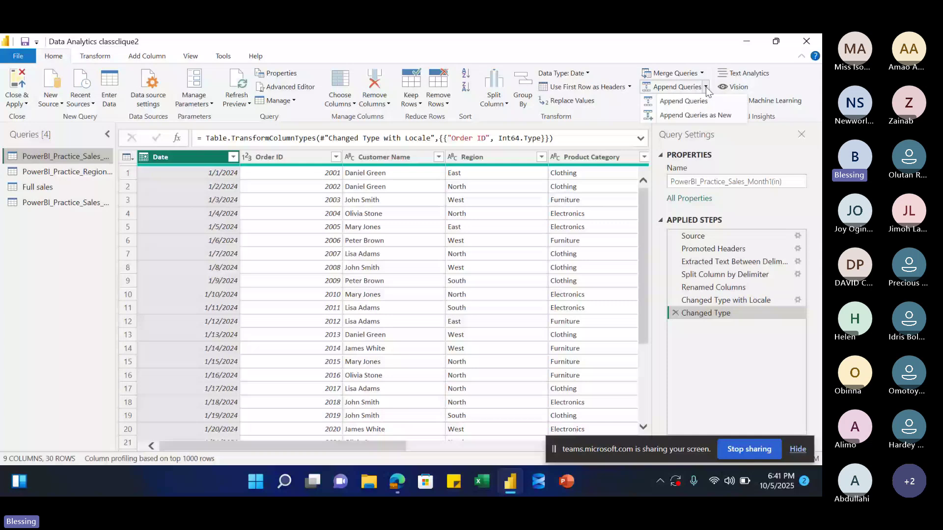
click(679, 119)
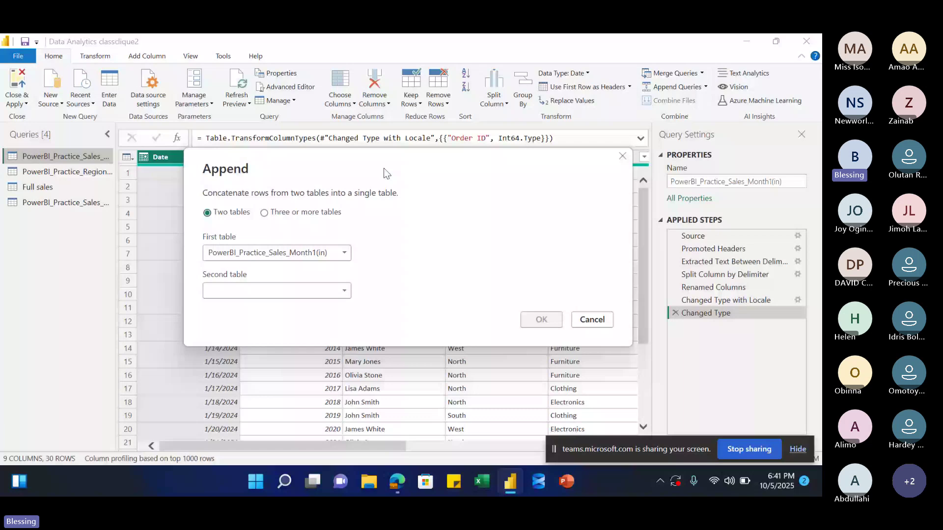
drag(384, 168, 379, 143)
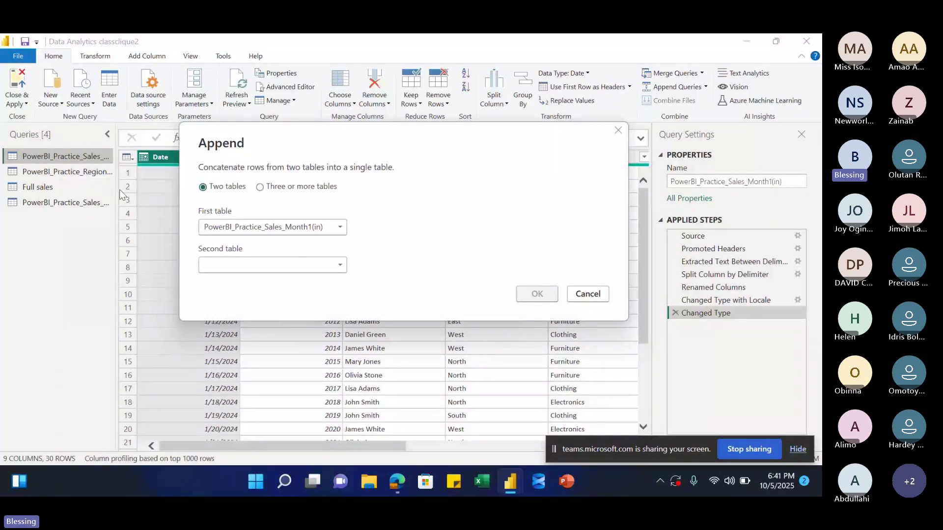
click(261, 188)
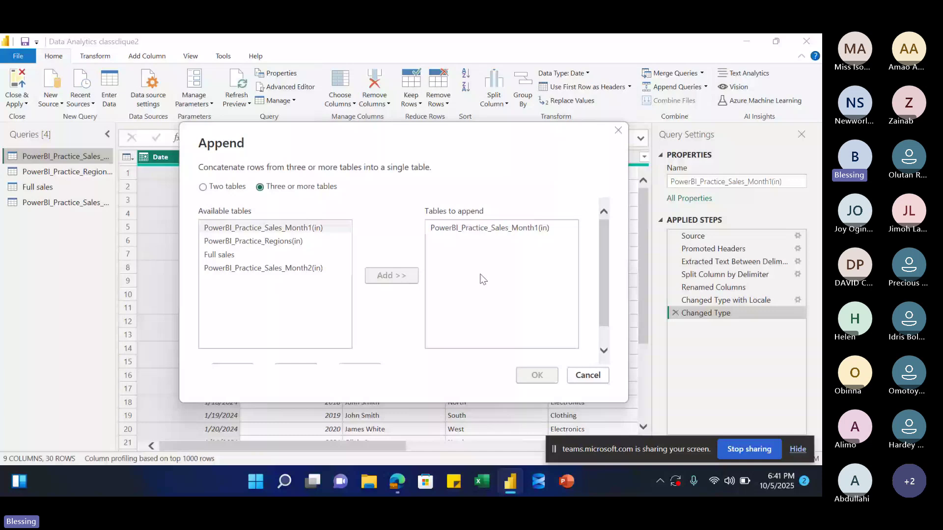
click(203, 187)
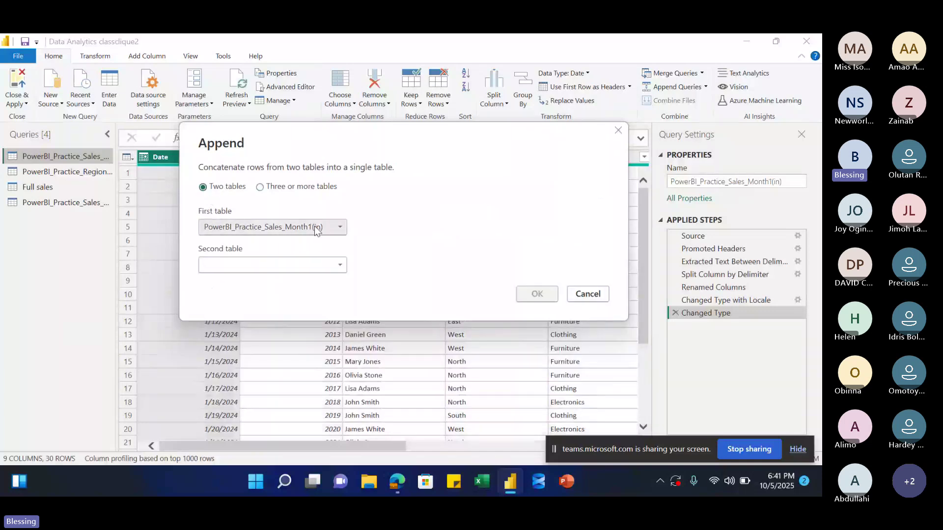
click(270, 264)
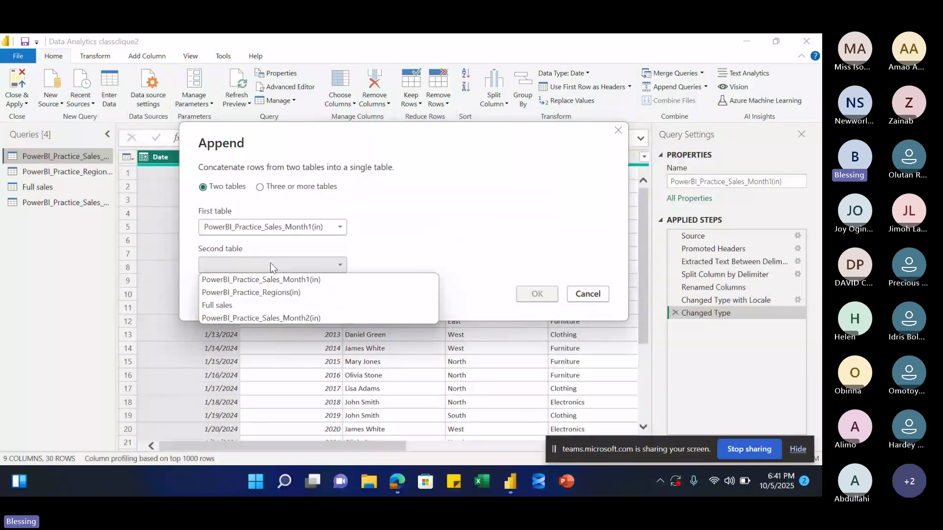
click(275, 318)
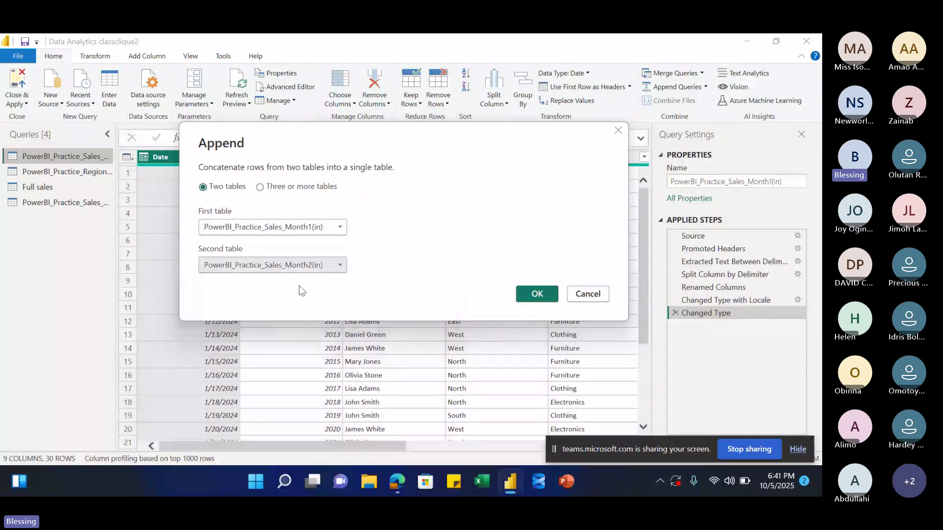
click(538, 302)
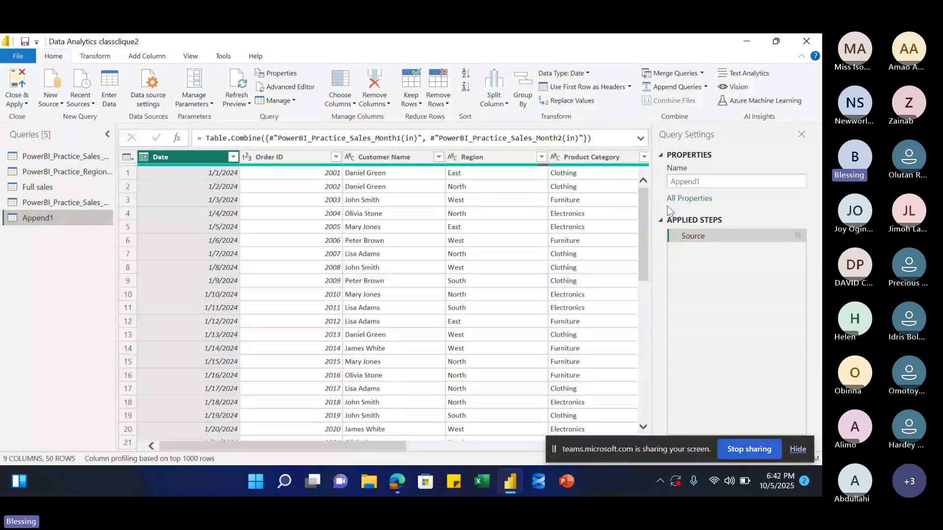
- Examine the appended query's rows and compare its row count with the Month2 sales query
click(643, 301)
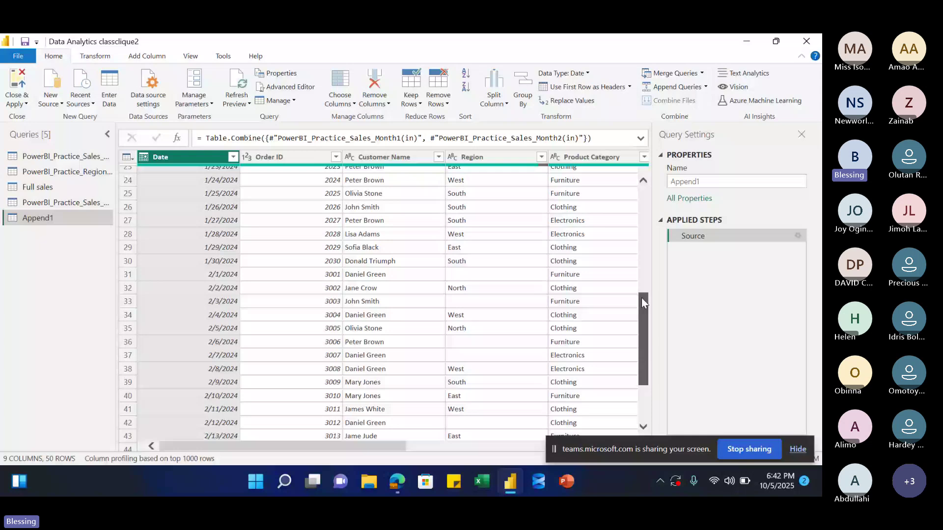
drag(641, 297, 647, 191)
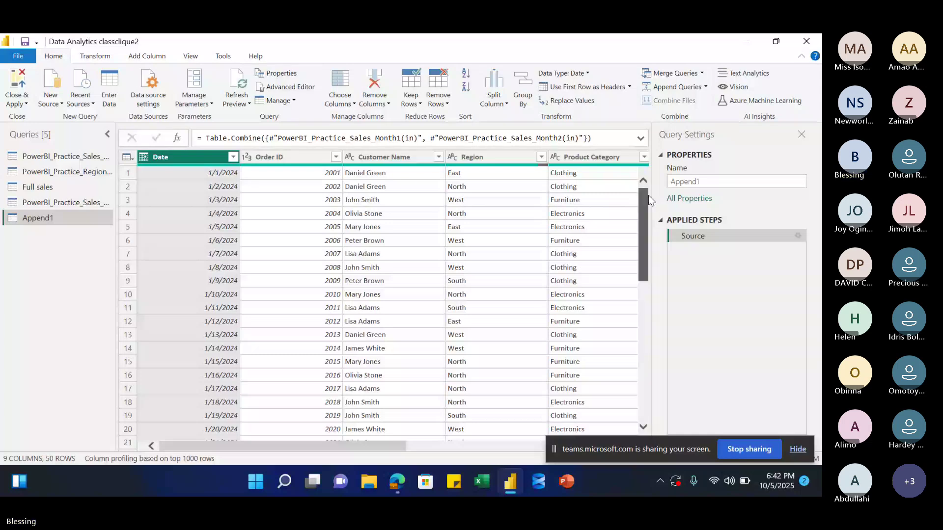
mouse_move(649, 198)
mouse_down()
mouse_move(649, 299)
mouse_move(637, 365)
mouse_move(648, 333)
mouse_move(648, 216)
mouse_up()
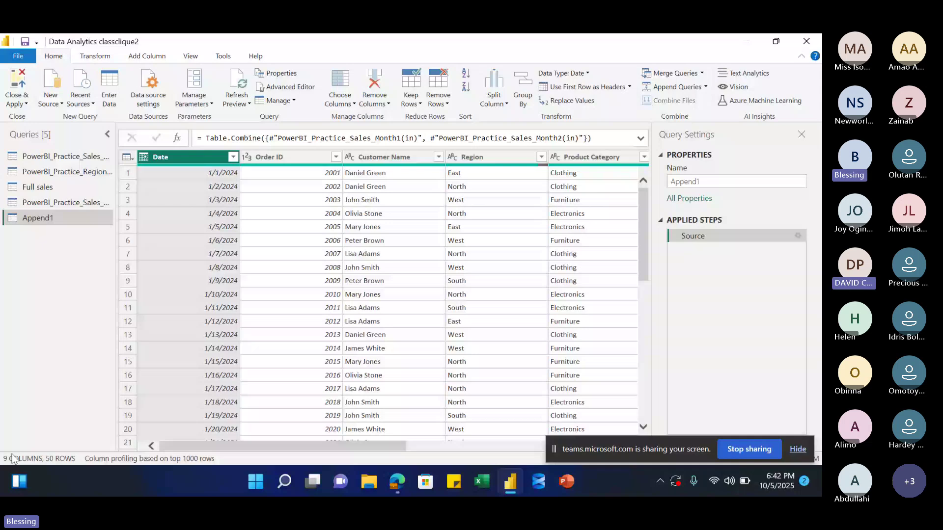
click(63, 204)
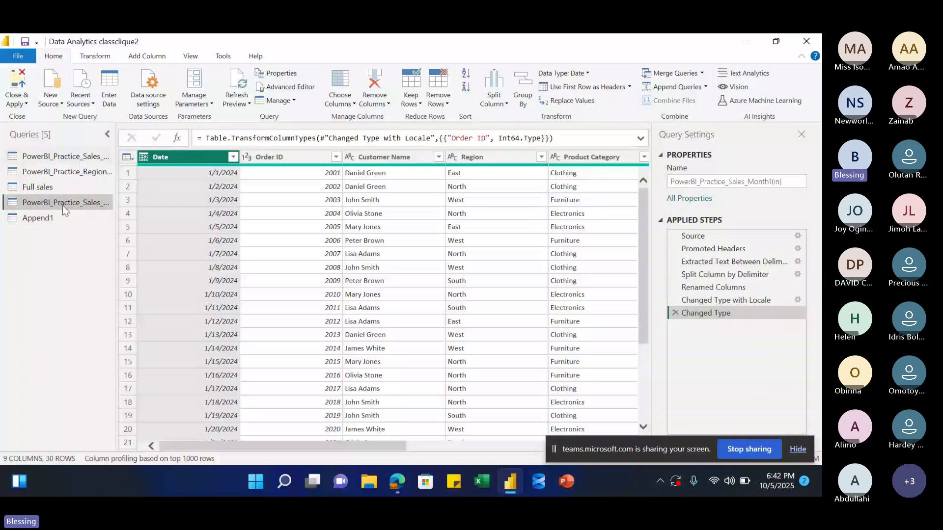
click(51, 221)
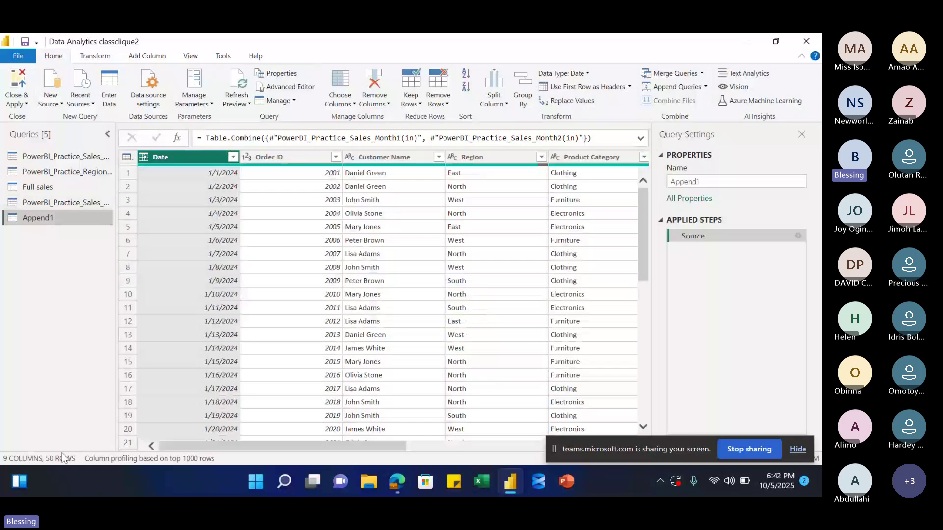
- Change the Quantity, Unit Price and Total Sales columns of the Append1 query to Whole Number
drag(219, 446, 356, 455)
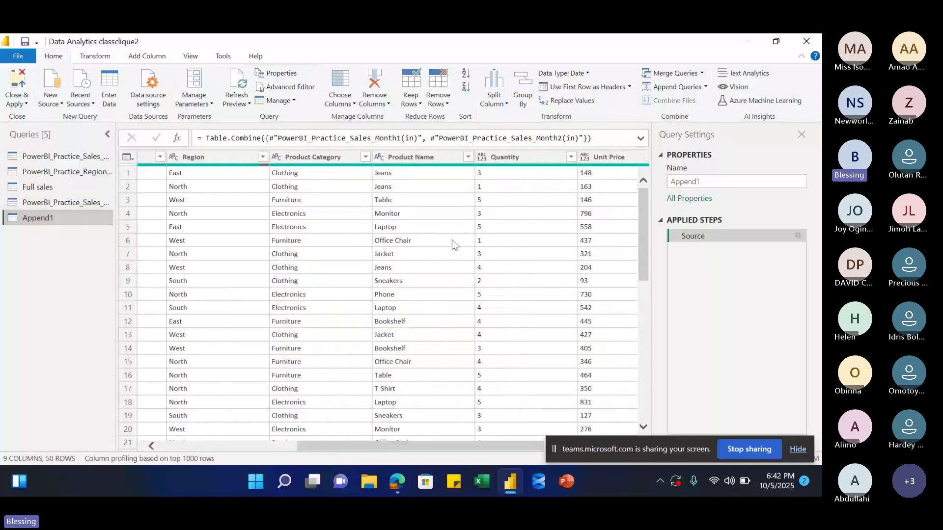
click(484, 162)
click(483, 159)
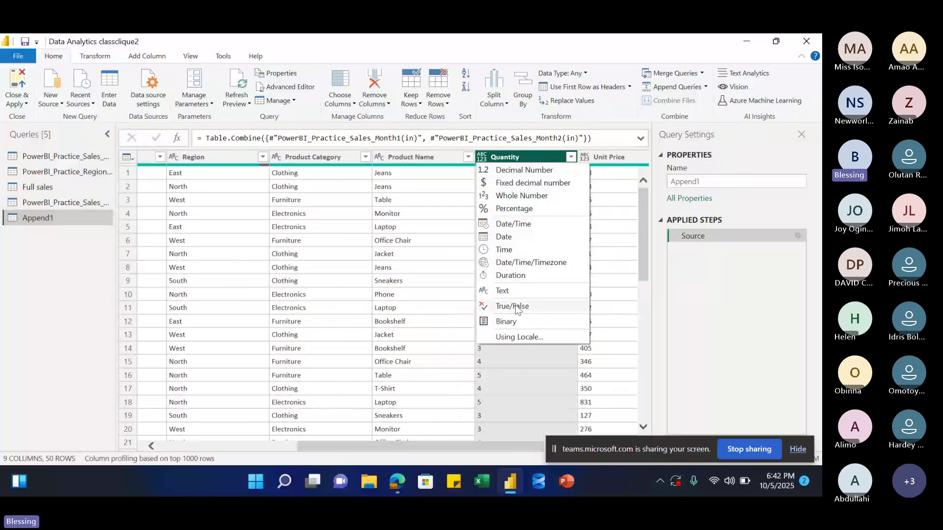
click(502, 195)
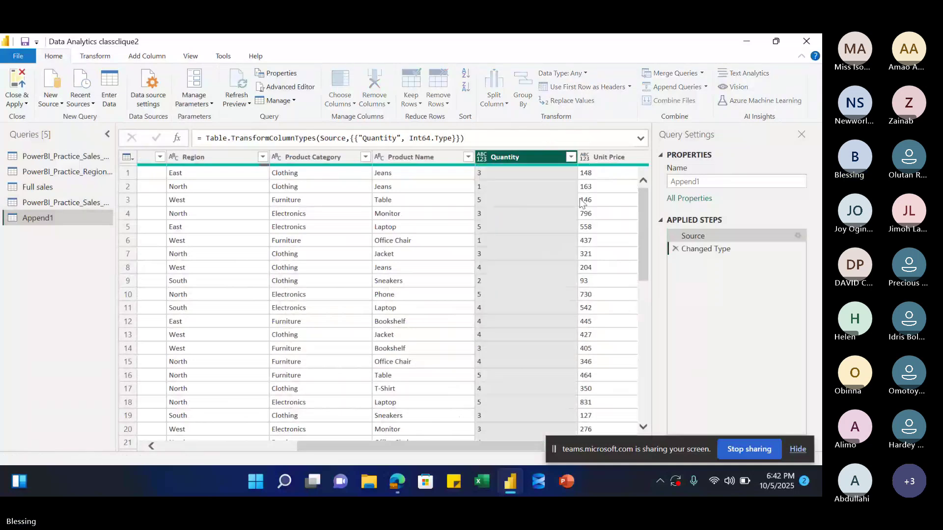
click(587, 154)
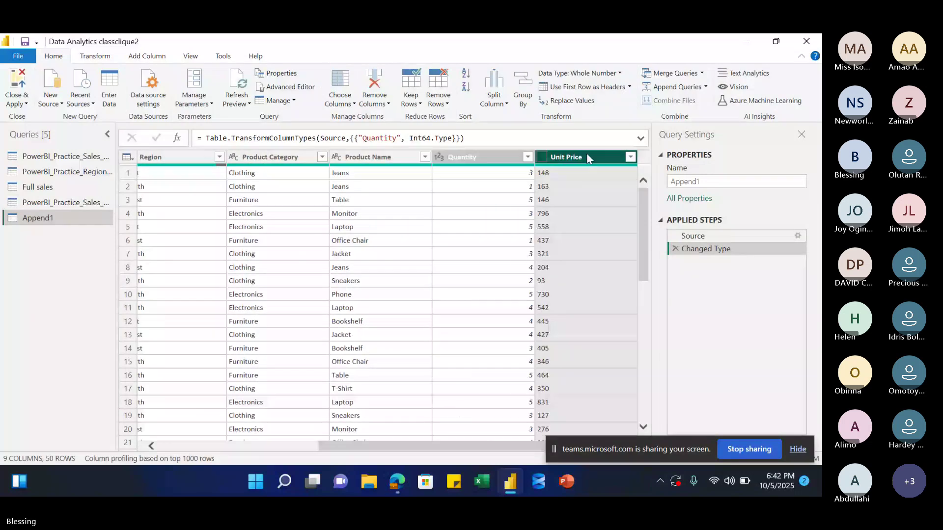
click(541, 157)
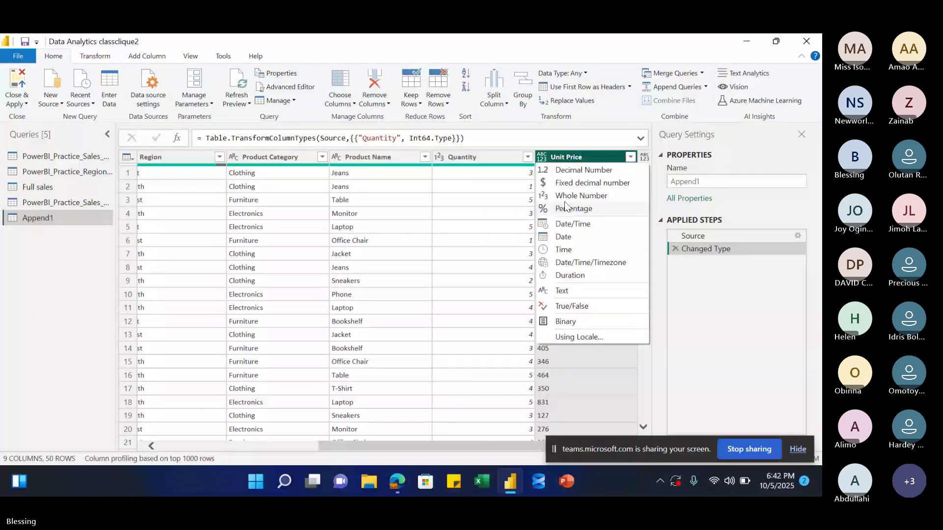
click(569, 197)
drag(416, 445, 473, 445)
click(540, 157)
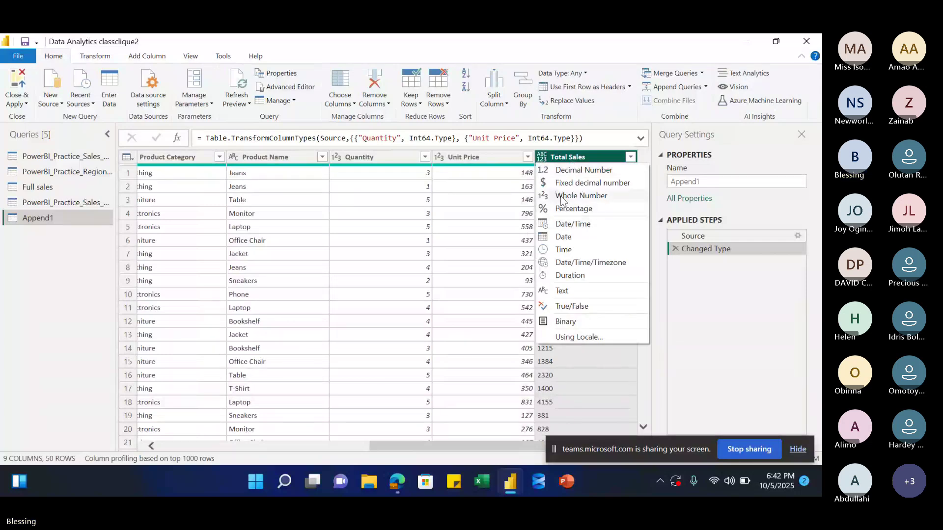
click(559, 197)
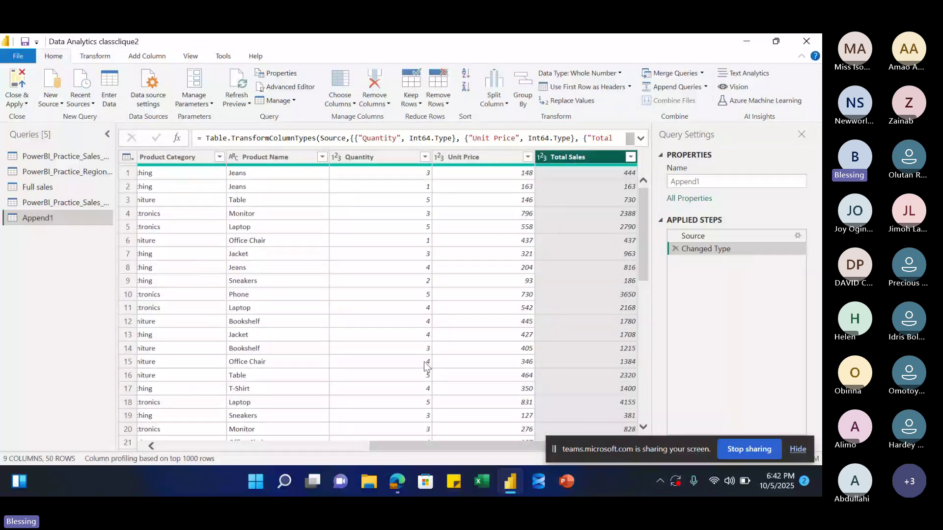
drag(388, 447, 42, 311)
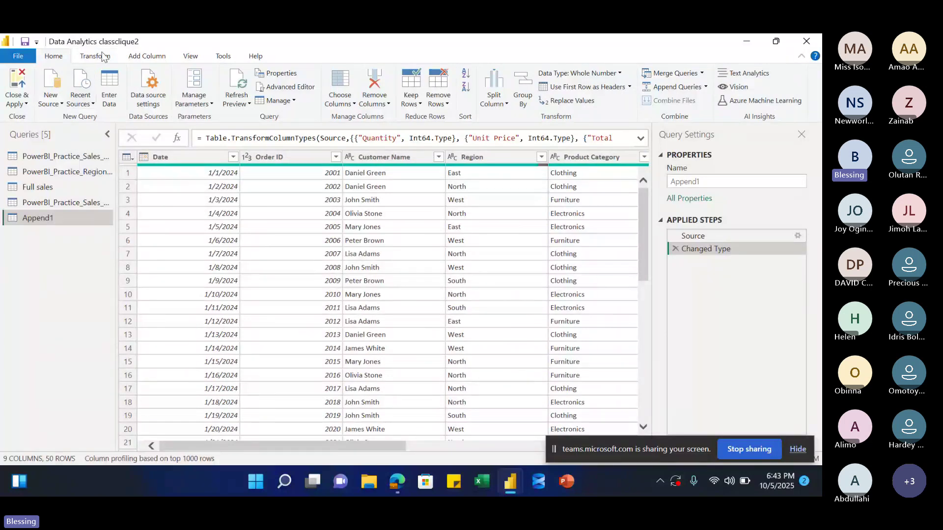
- Remove the Total Sales column from the Append1 query
click(143, 57)
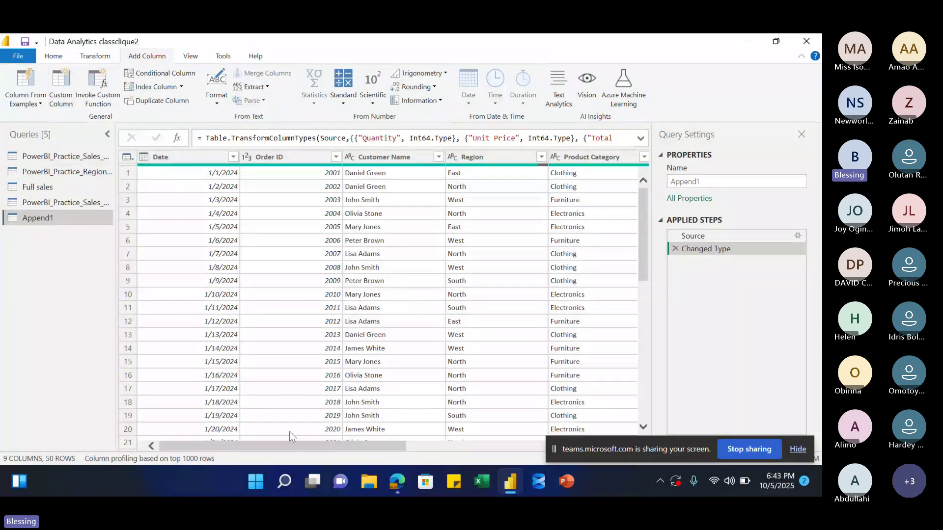
drag(379, 446, 541, 440)
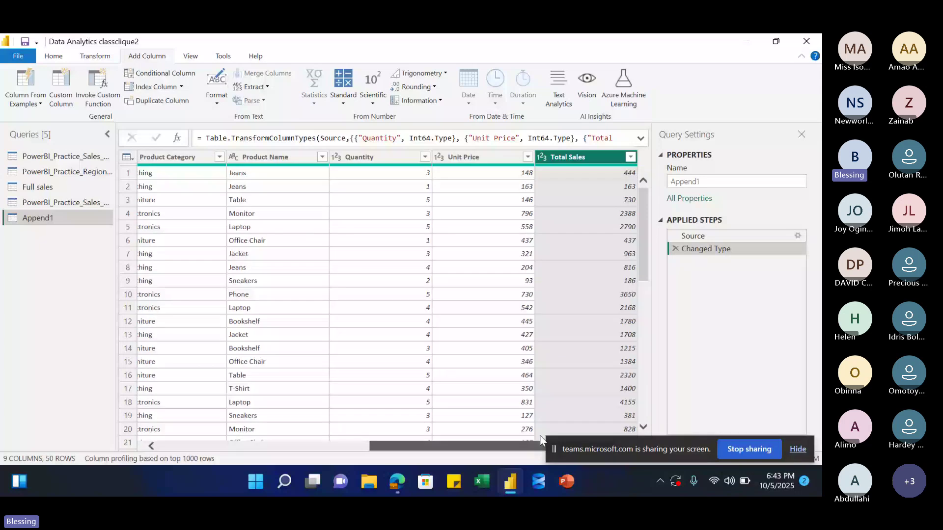
right_click(558, 161)
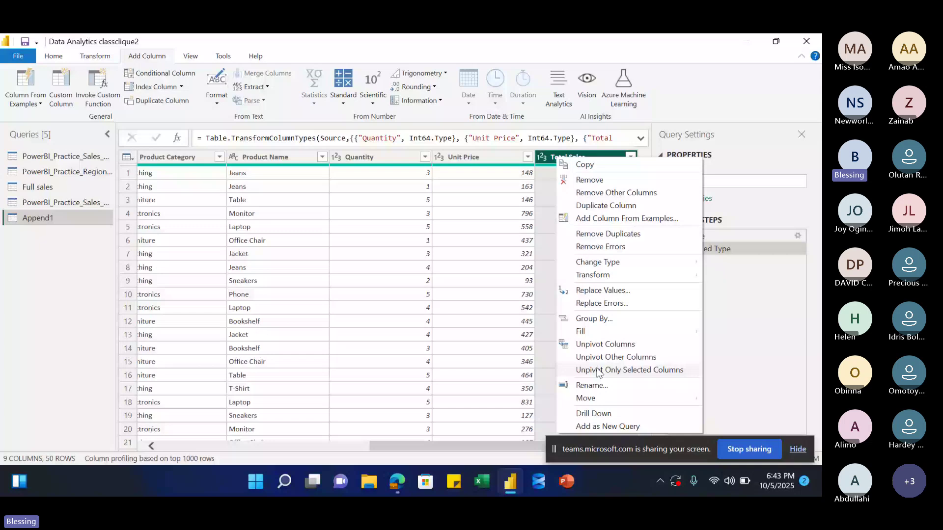
click(592, 182)
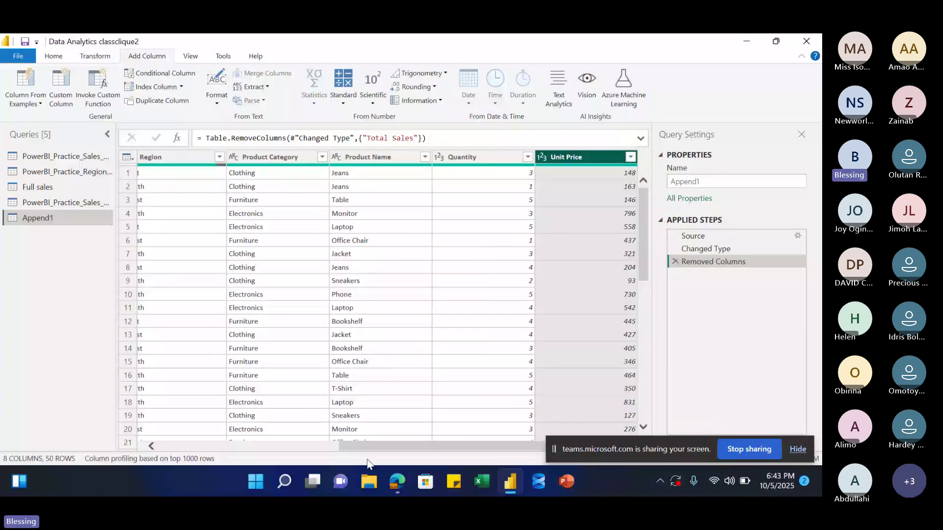
- Start a custom column in the Append1 query and name it Revenue
mouse_move(378, 447)
mouse_down()
mouse_move(334, 450)
mouse_move(383, 448)
mouse_up()
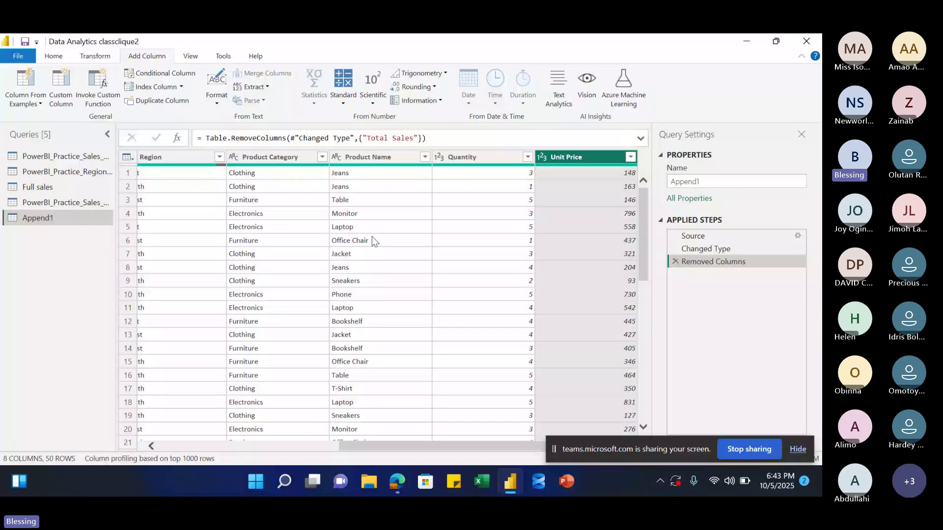
scroll(372, 236, left, 6)
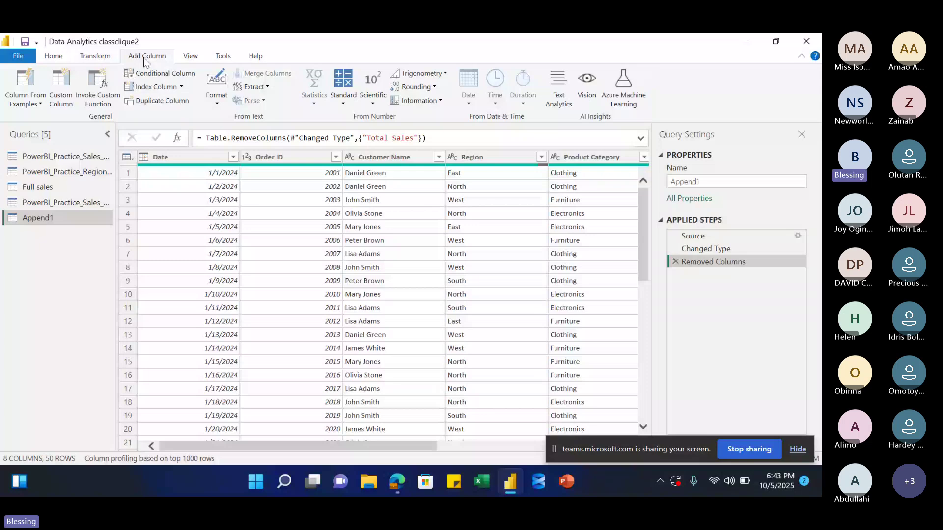
click(62, 98)
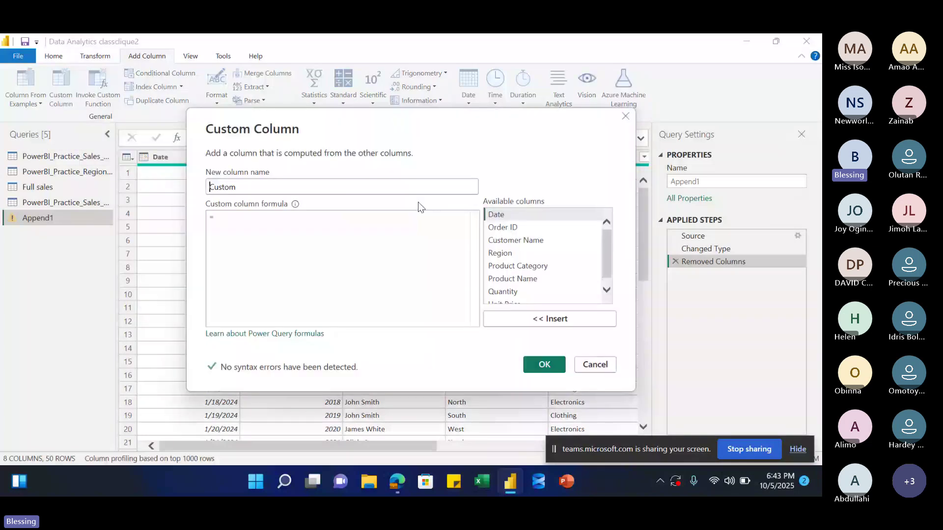
click(186, 176)
key(BackSpace)
key(BackSpace)
key(BackSpace)
key(BackSpace)
key(BackSpace)
key(BackSpace)
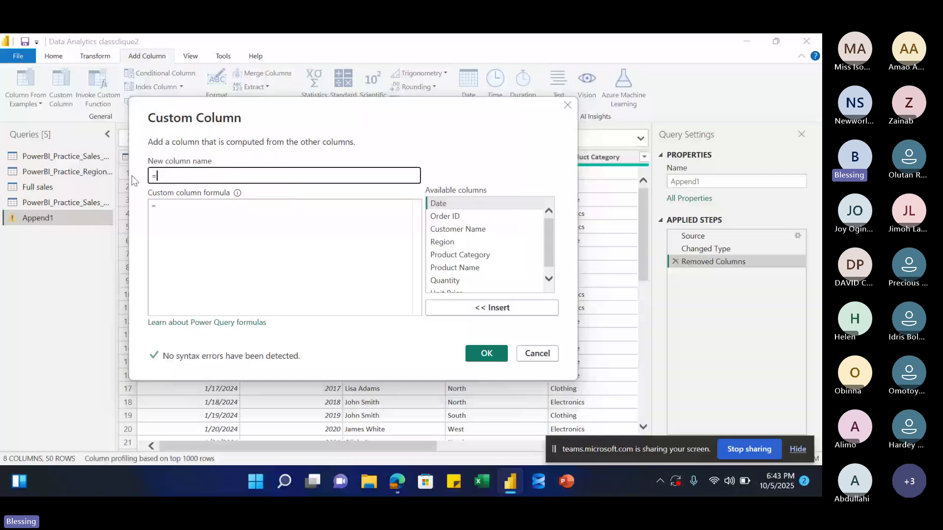
text(Revnue)
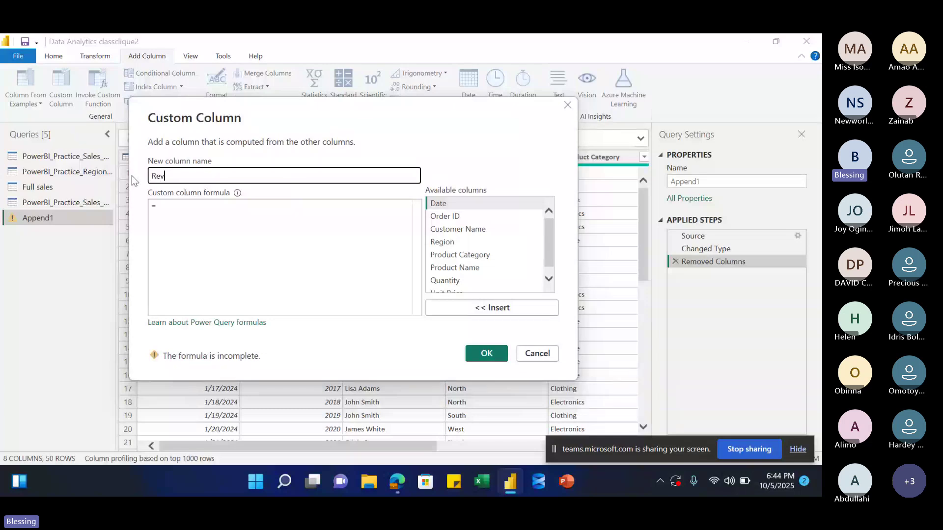
key(BackSpace)
key(BackSpace)
key(BackSpace)
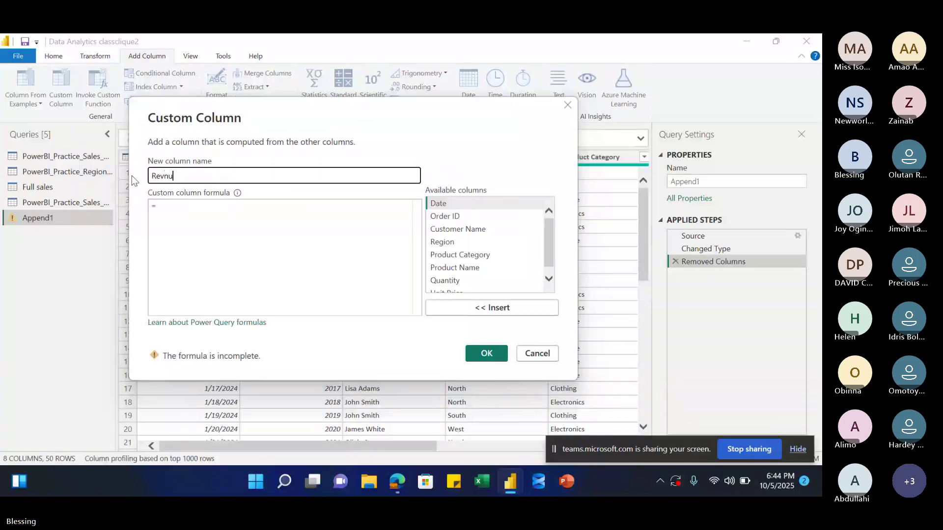
text(enue)
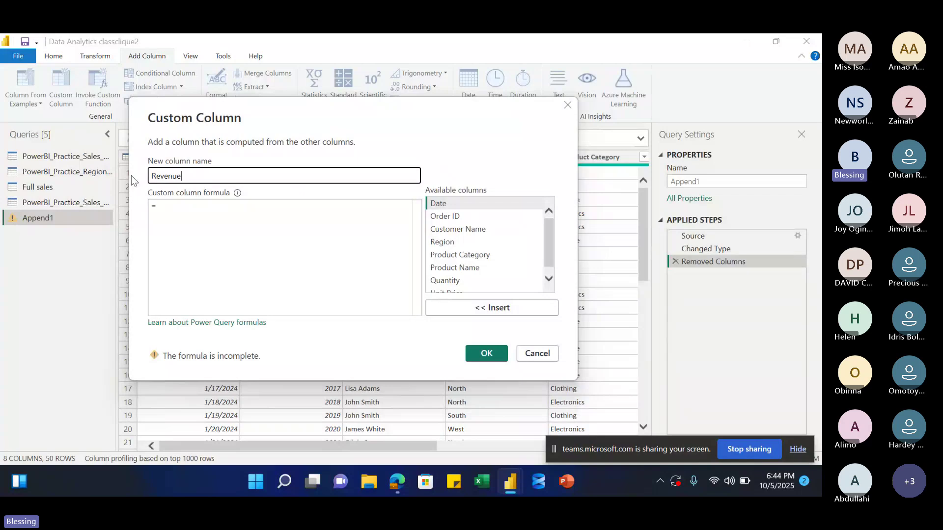
- Compute the Revenue column as [Quantity]*[Unit Price] and set its data type to Whole Number
click(166, 204)
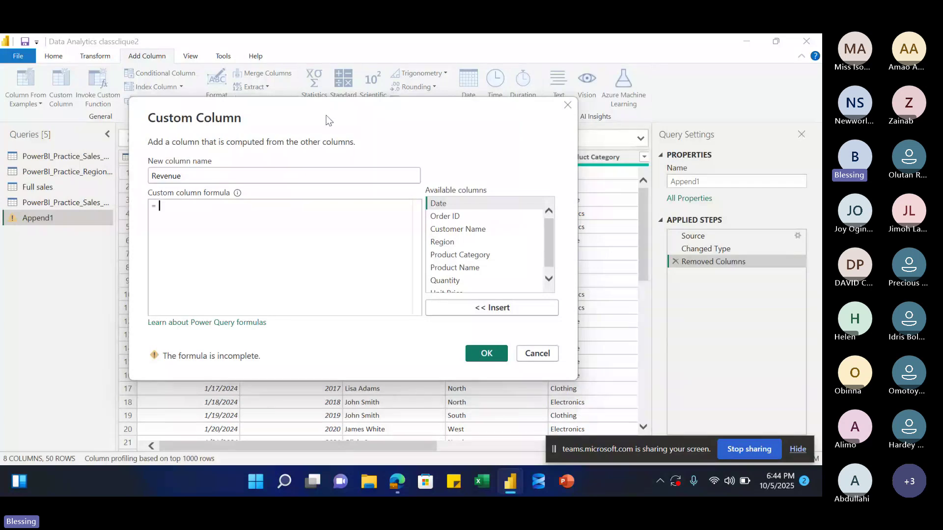
drag(329, 119, 328, 146)
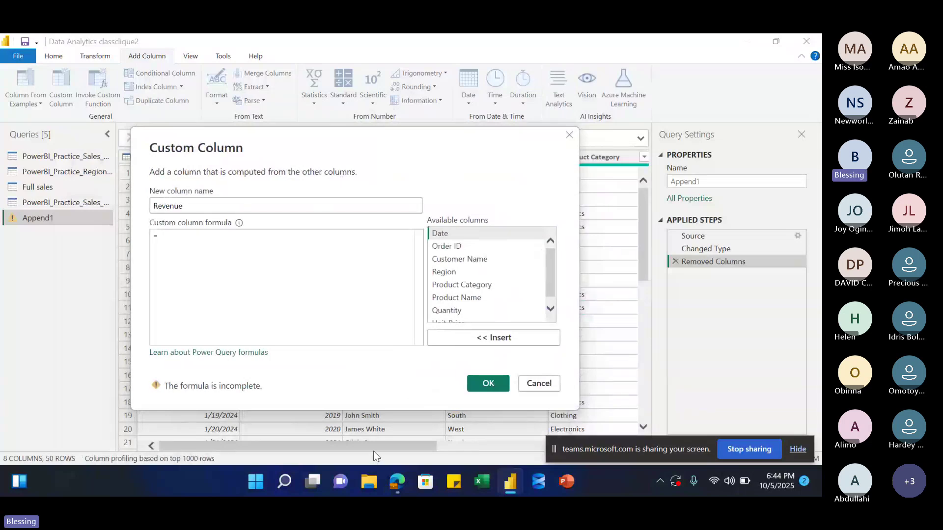
drag(370, 147, 367, 167)
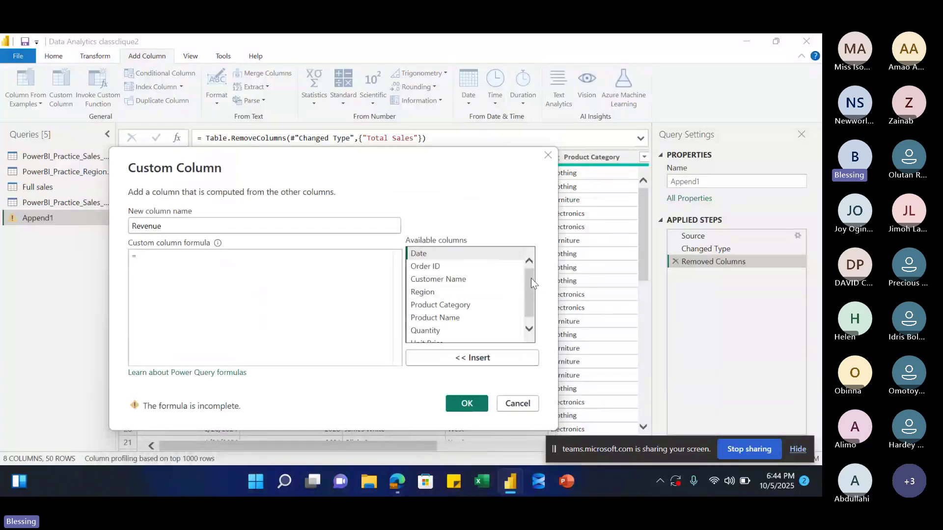
scroll(491, 295, down, 1)
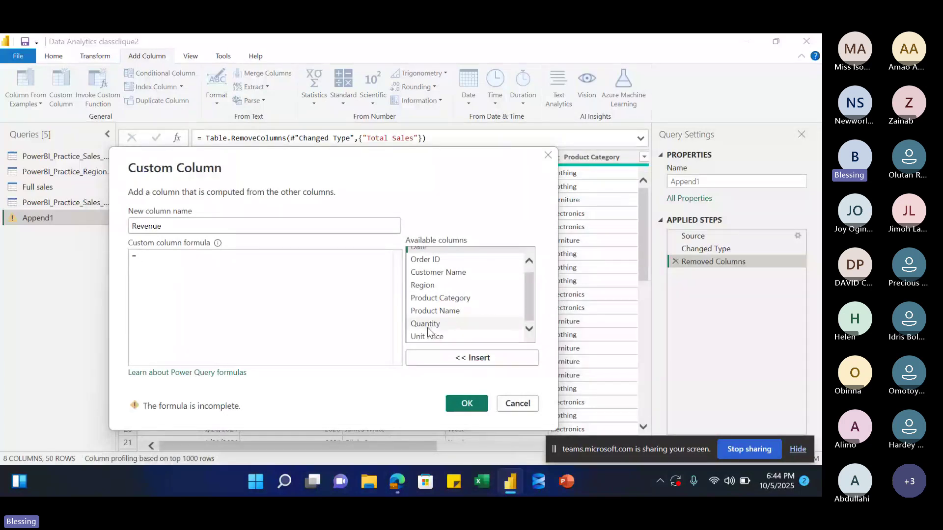
click(426, 325)
click(463, 359)
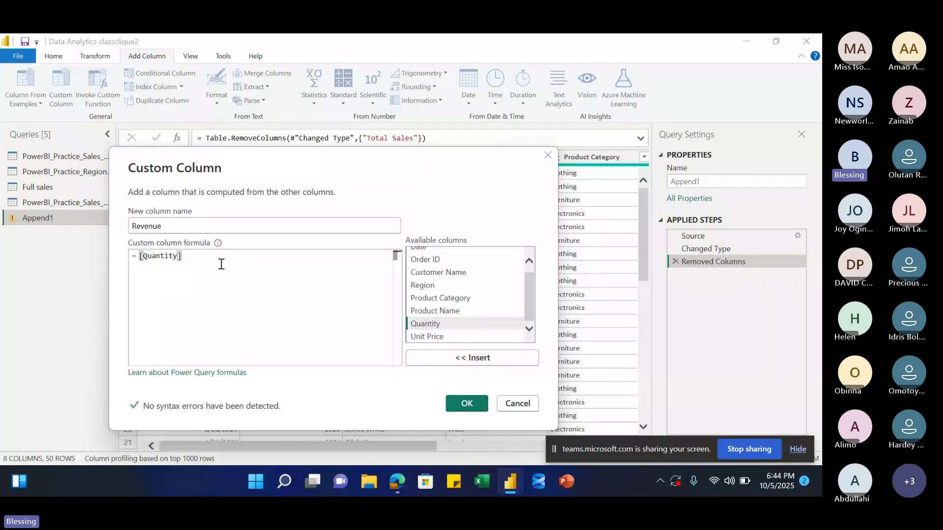
text(*)
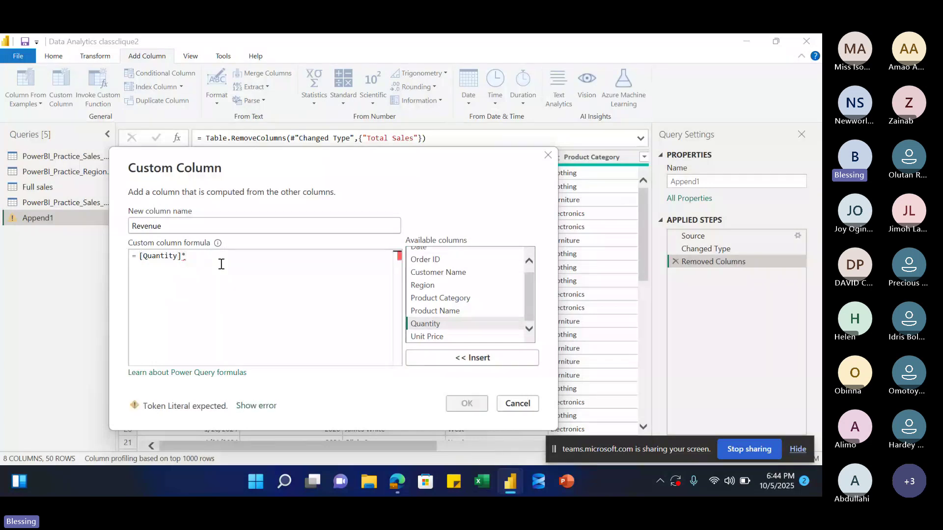
double_click(423, 336)
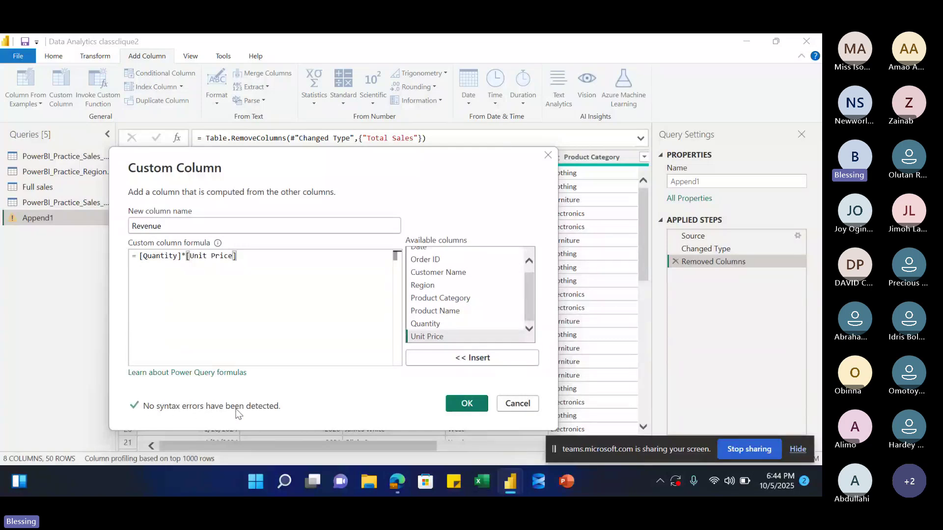
click(467, 403)
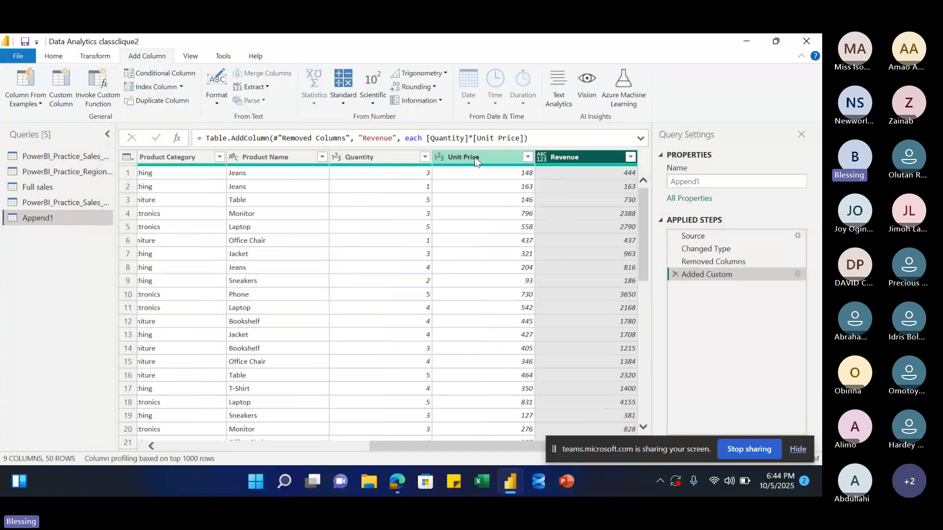
click(543, 158)
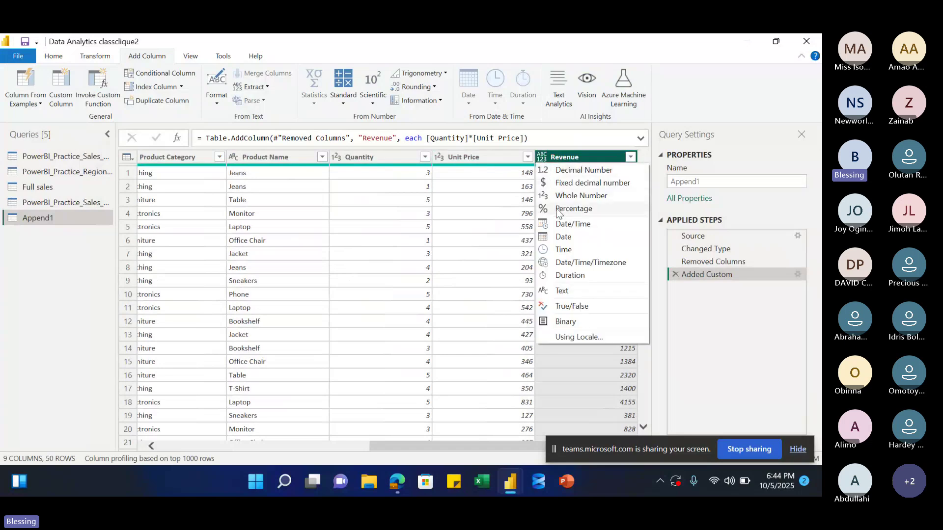
click(565, 196)
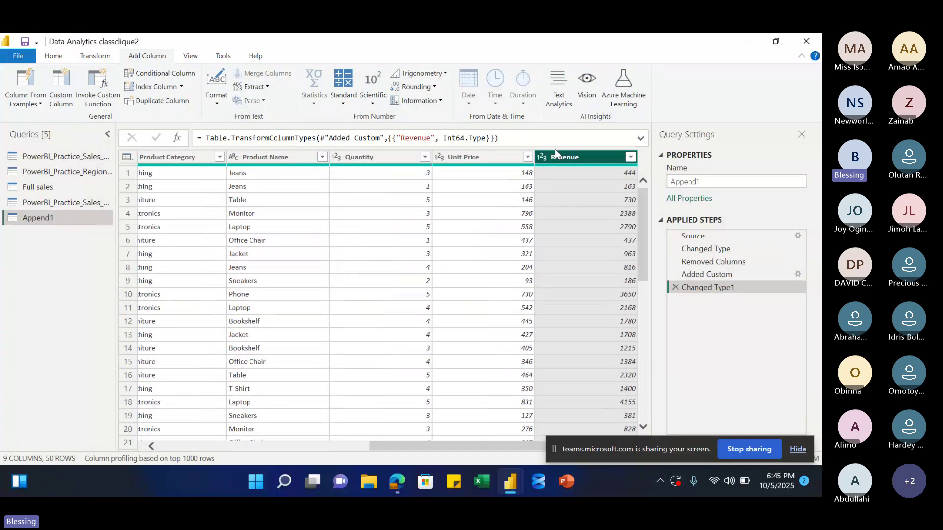
- Start a conditional column in the Append1 query and name it Qty type
drag(407, 445, 177, 378)
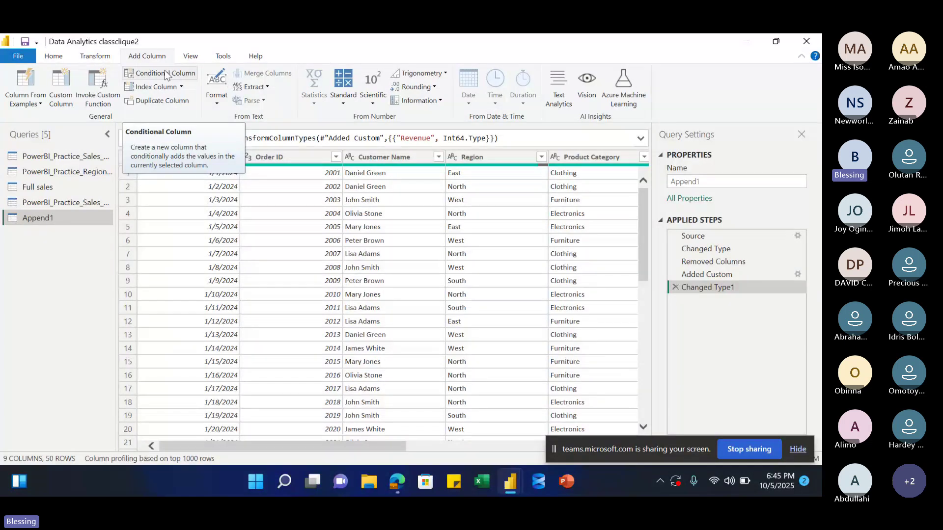
drag(266, 444, 487, 443)
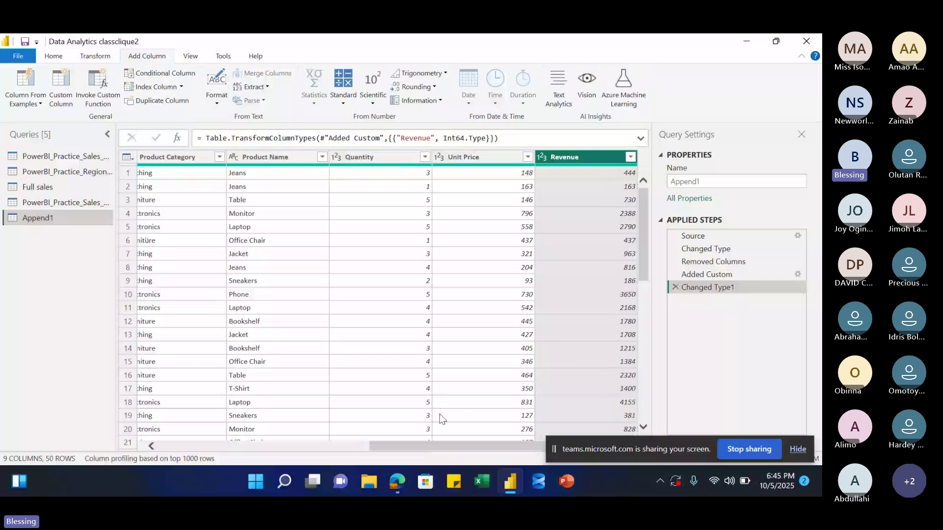
click(363, 157)
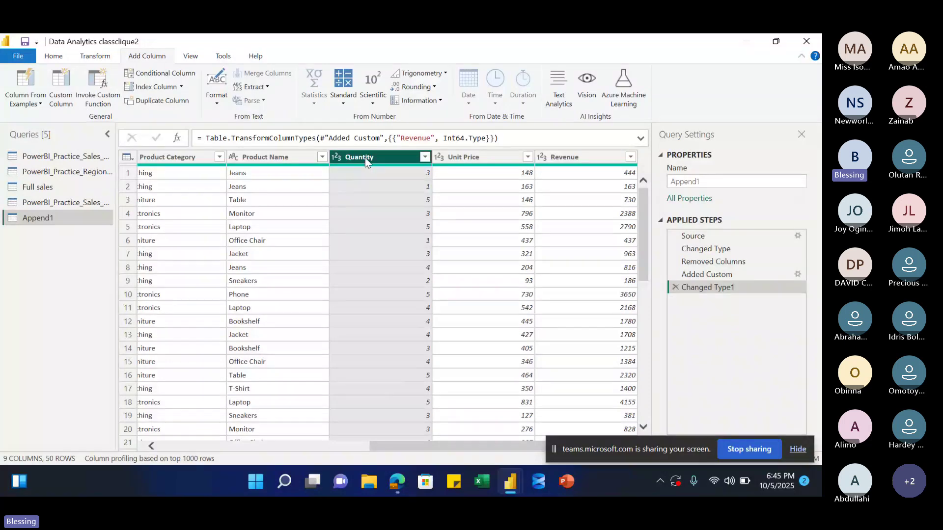
click(162, 74)
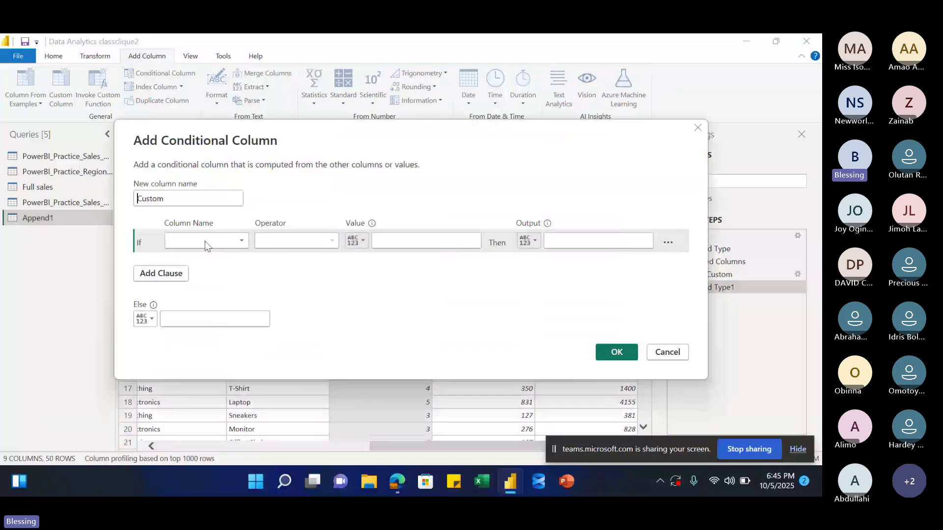
mouse_move(384, 139)
mouse_down()
mouse_move(354, 152)
mouse_move(372, 131)
mouse_up()
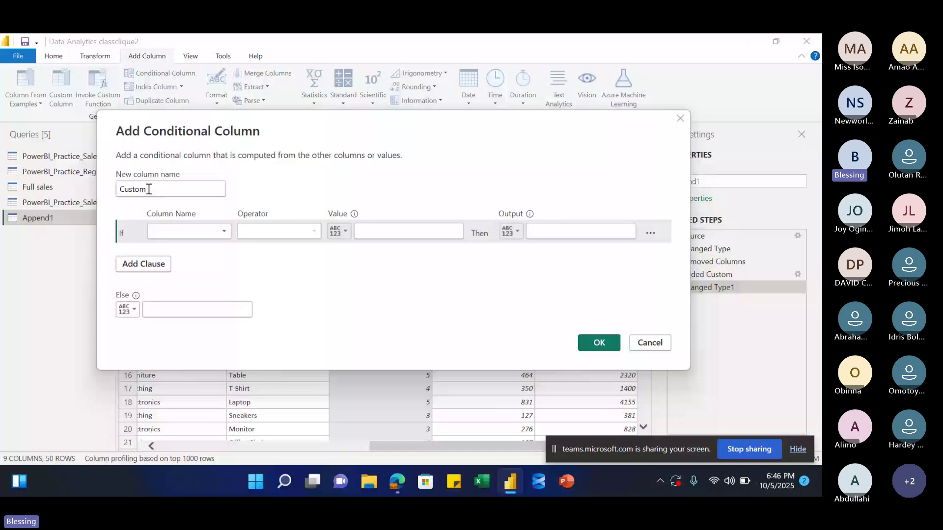
drag(148, 189, 112, 198)
key(BackSpace)
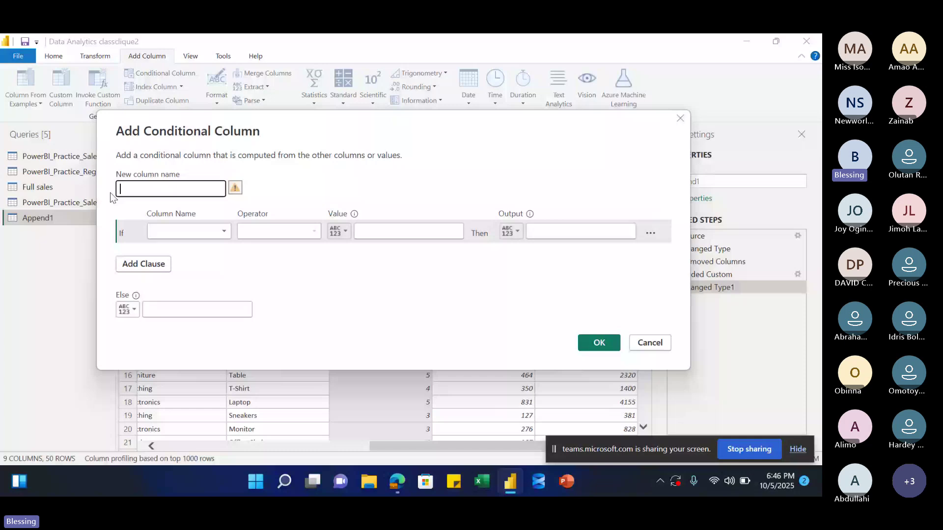
text(Qty type)
- Set the first condition so that Quantity equals 1 outputs Single Item
click(222, 232)
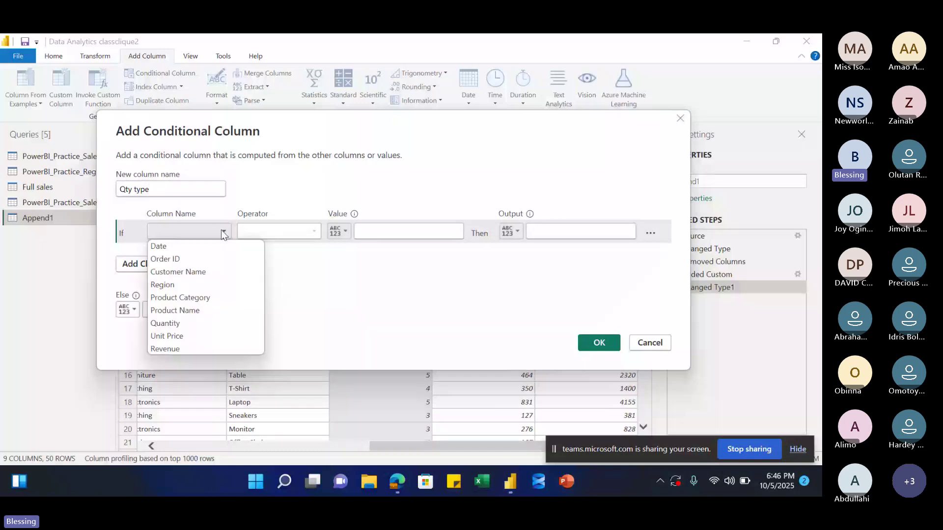
click(177, 323)
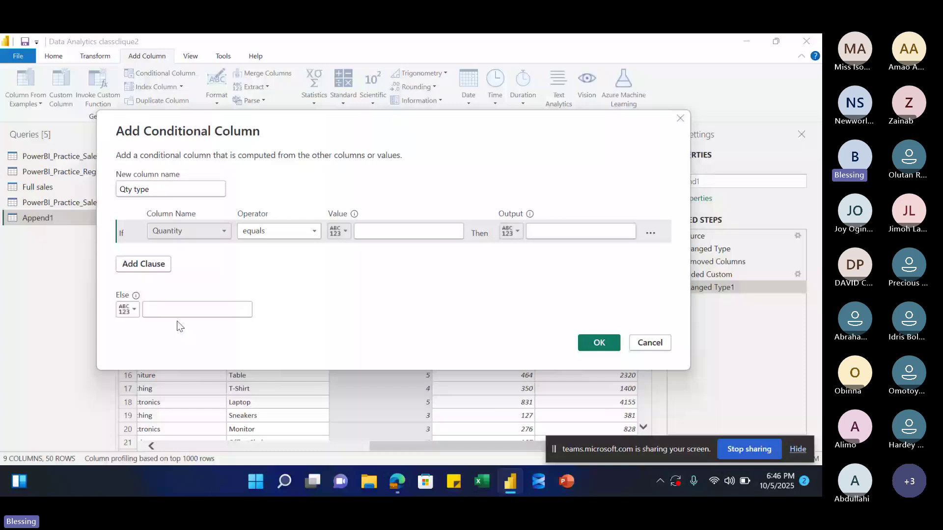
click(242, 233)
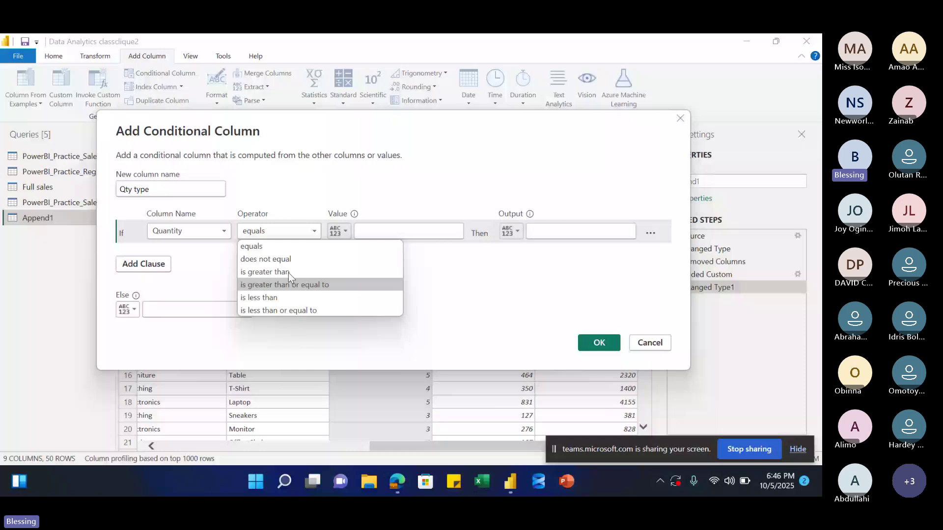
click(264, 246)
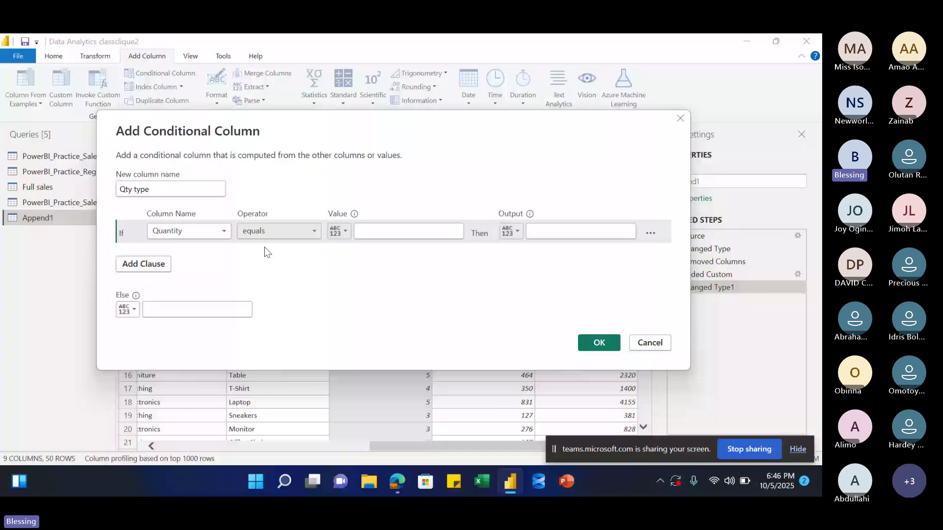
click(361, 229)
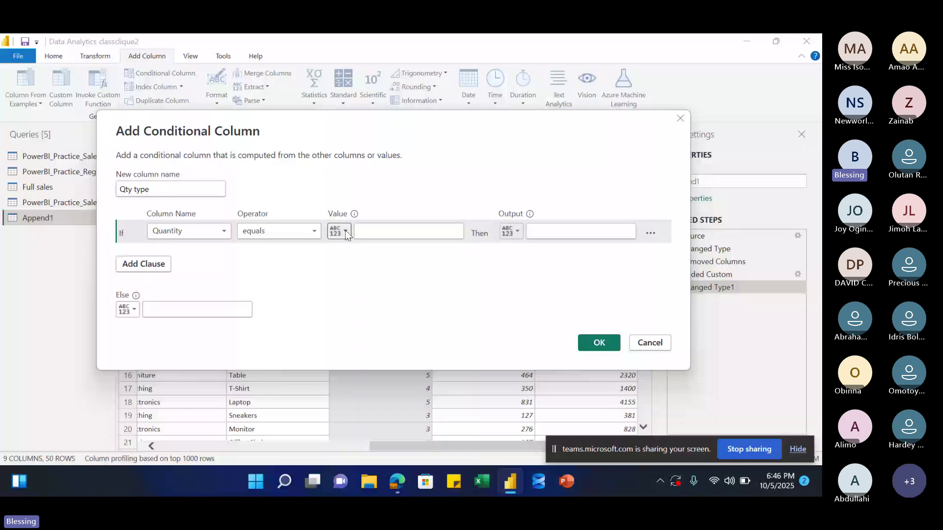
click(373, 231)
text(1)
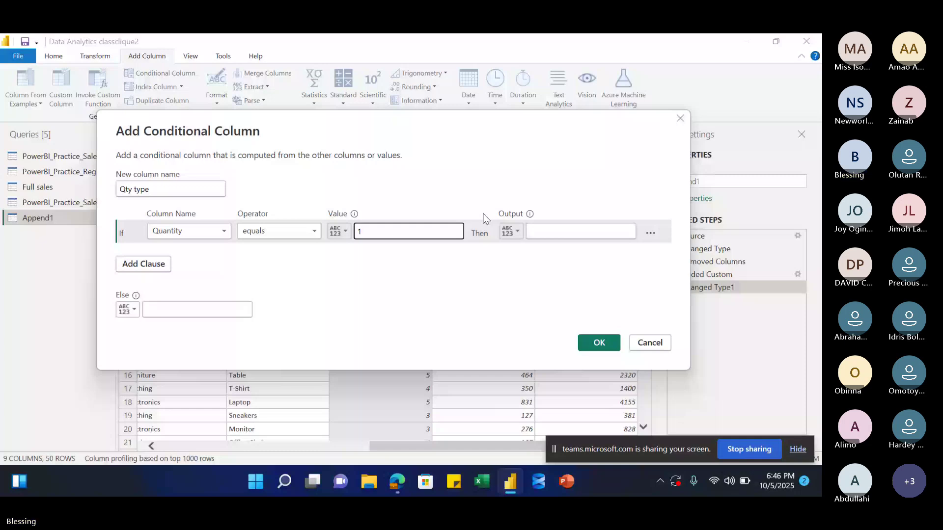
click(547, 229)
text(Single I)
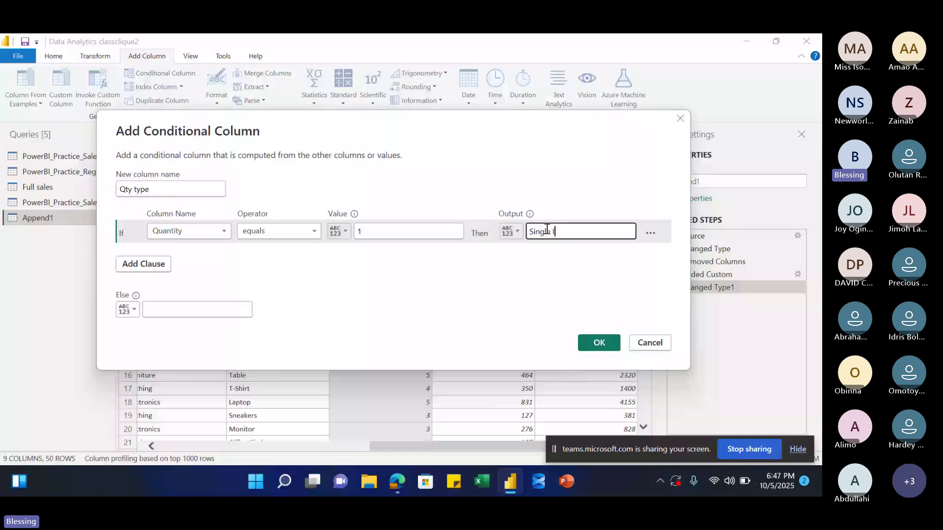
text(tem)
- Add an else-if clause so that Quantity equals 2 outputs Double Item
click(131, 273)
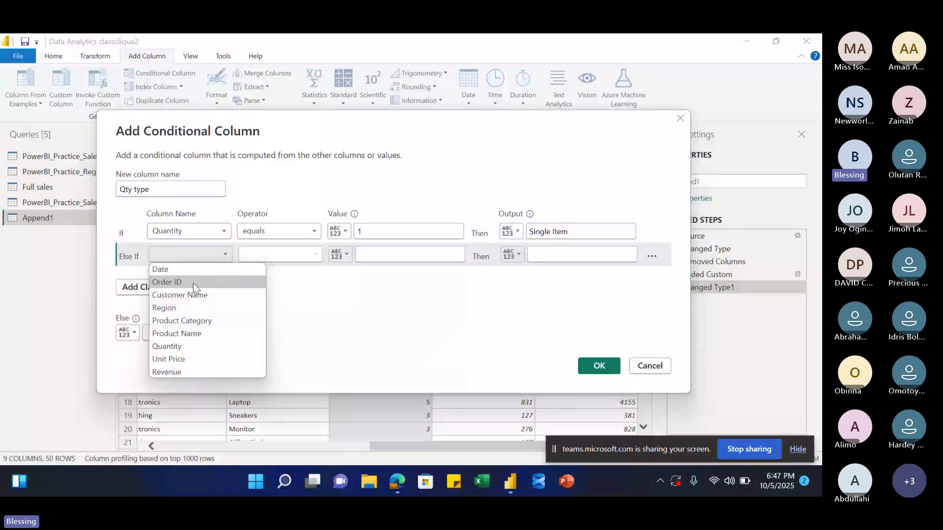
click(167, 346)
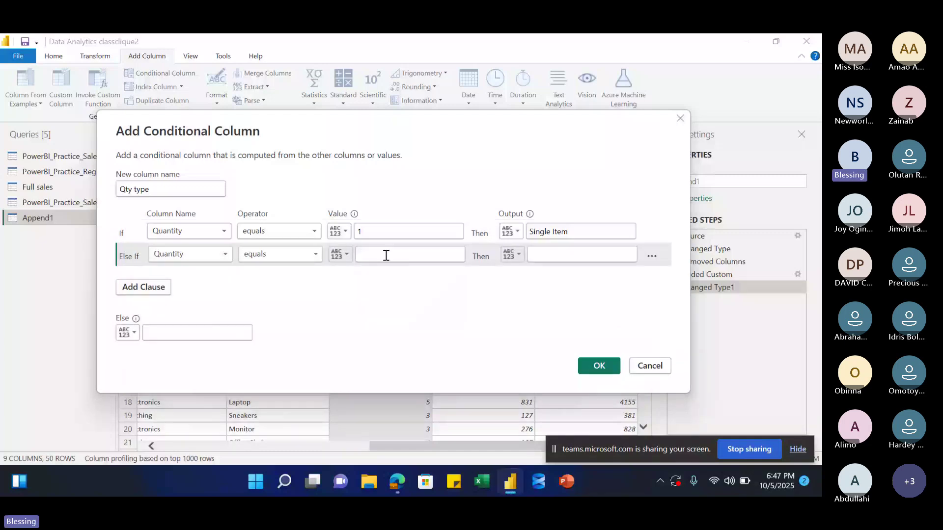
click(386, 256)
text(2)
click(539, 256)
text(Double Item)
- Finish the Qty type column with Multiple Item as the else output and change its data type to Text
click(162, 335)
text(Multiple )
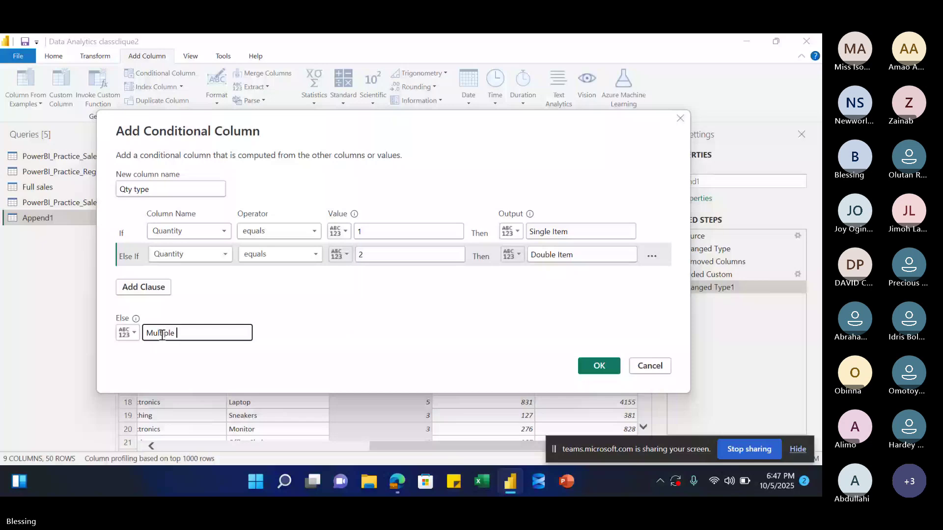
text(Item)
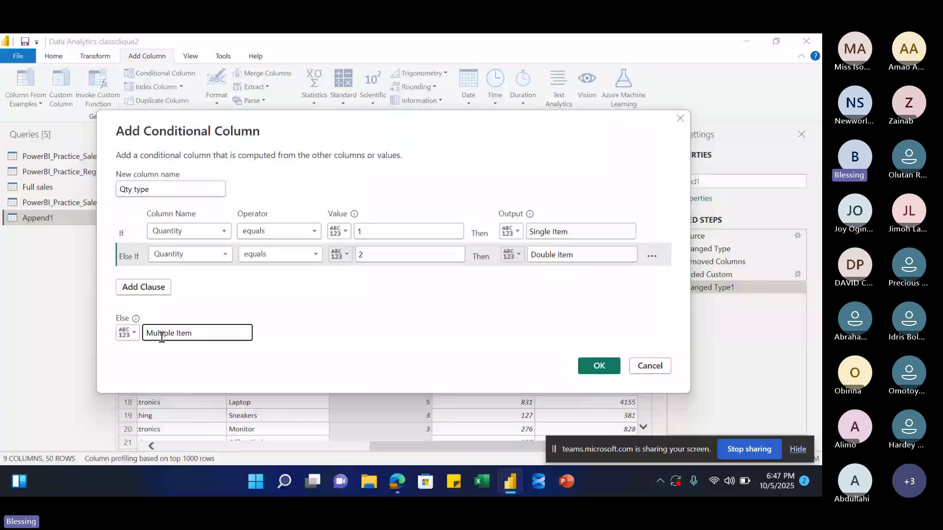
click(587, 362)
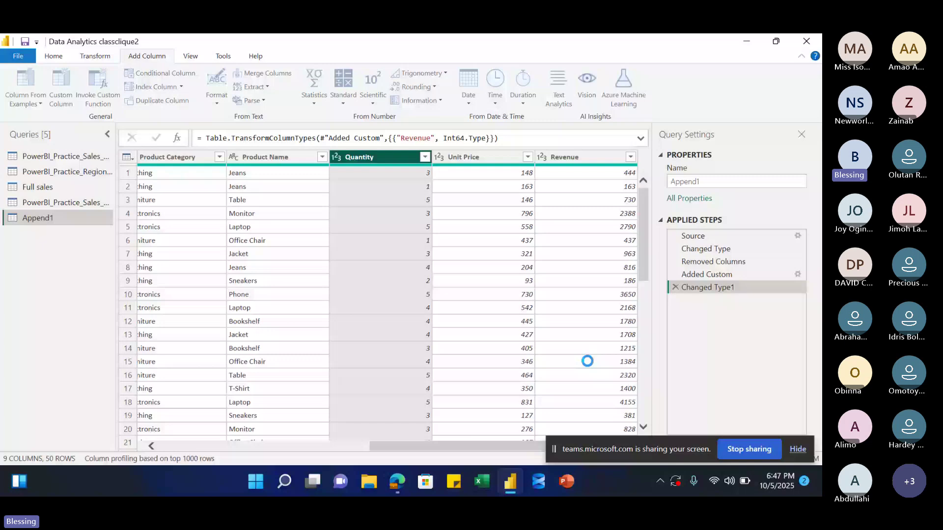
click(541, 157)
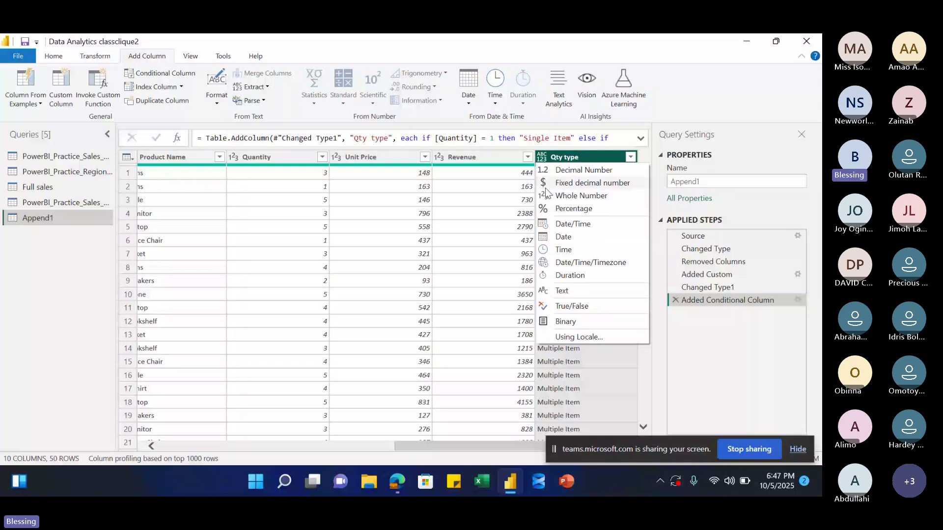
click(561, 290)
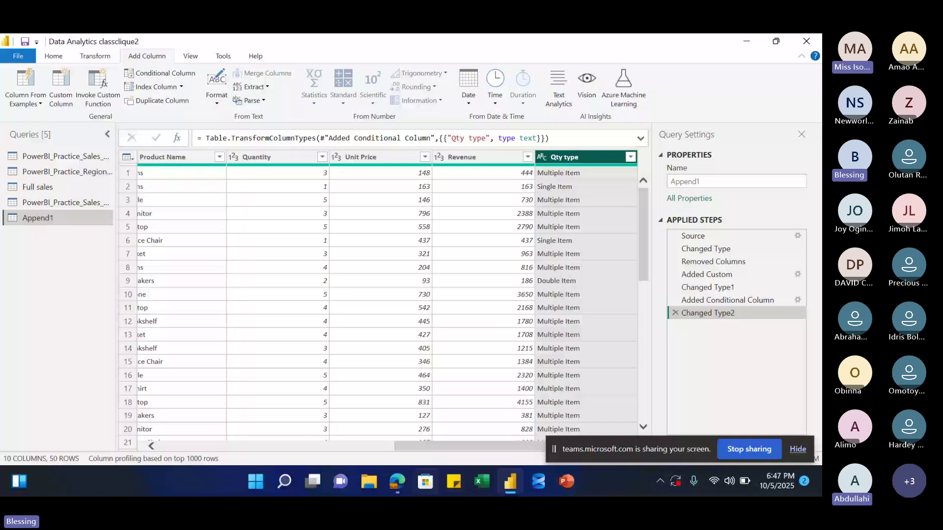
click(503, 486)
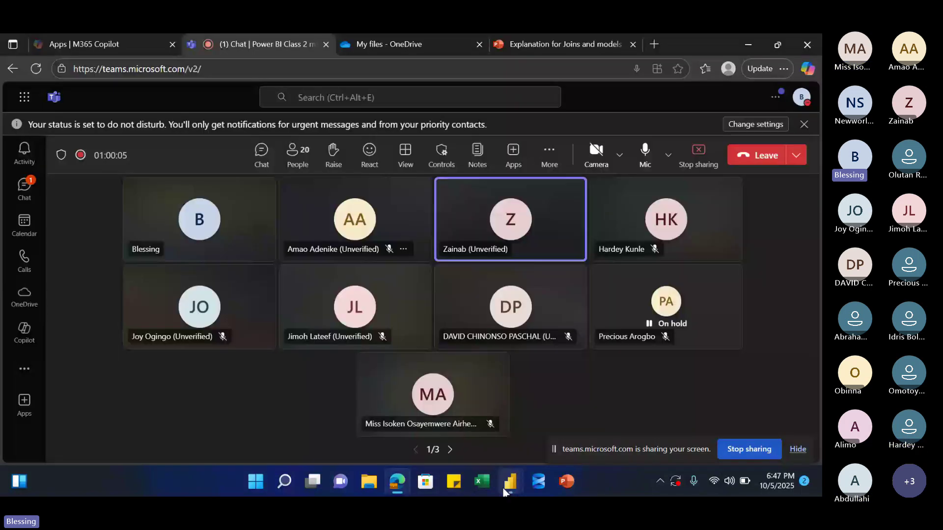
click(510, 482)
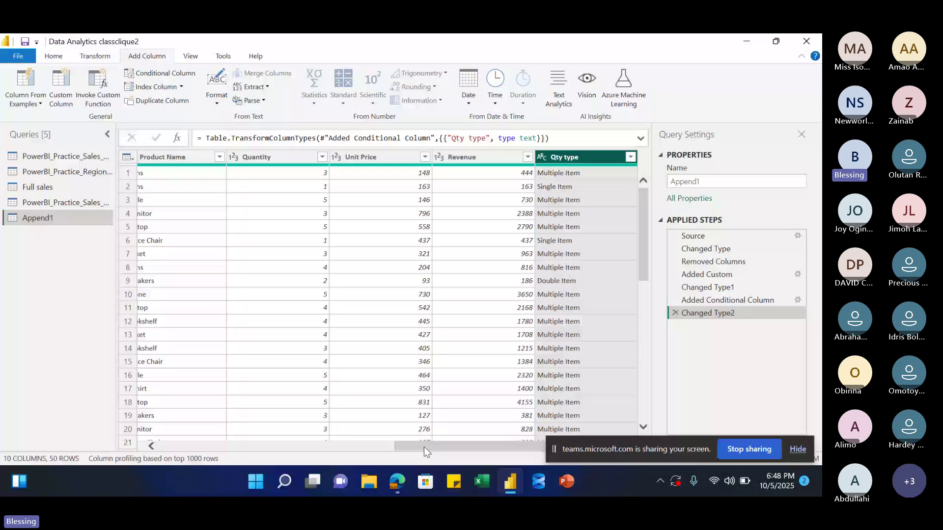
drag(423, 446, 246, 445)
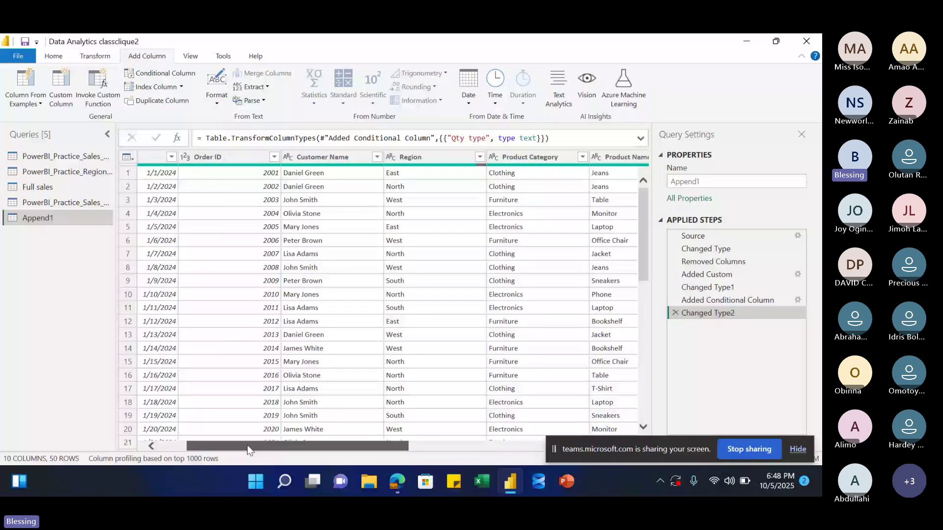
drag(246, 445, 455, 445)
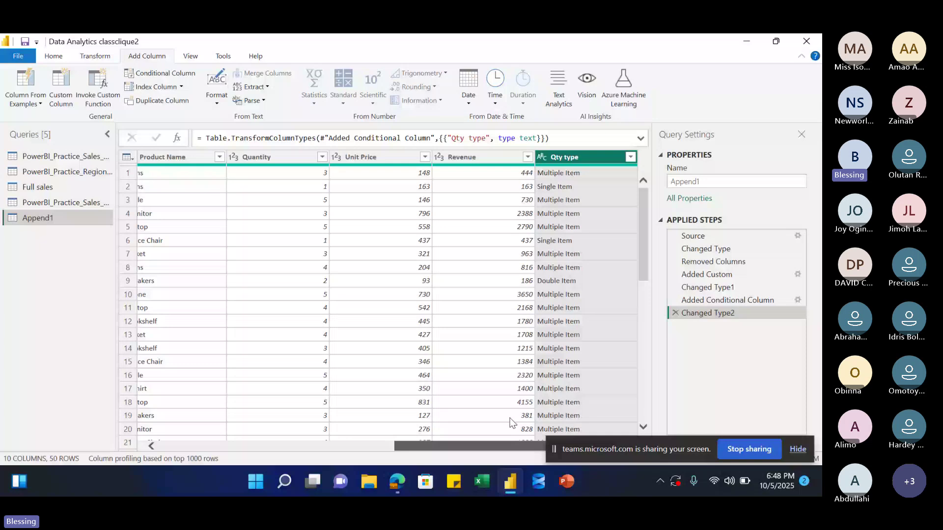
- Add an index column starting from 1 to the Append1 query
scroll(512, 423, left, 5)
click(334, 157)
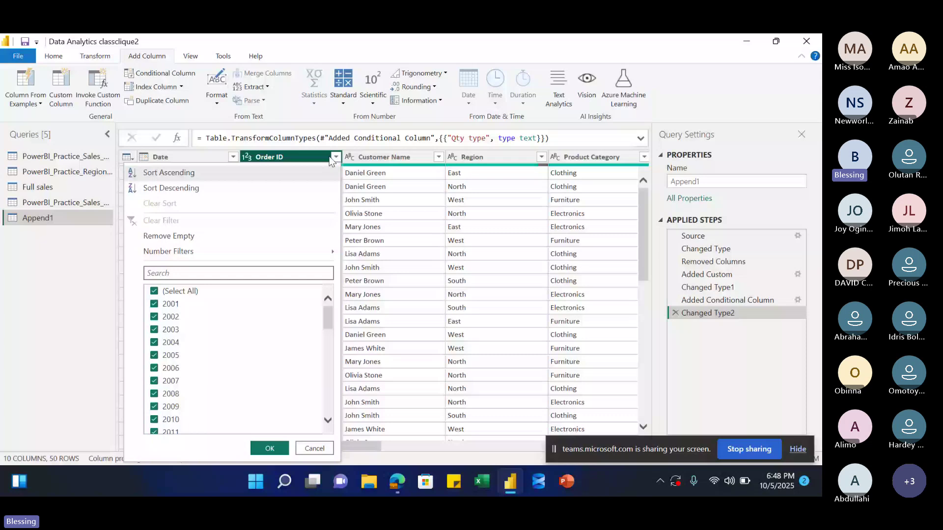
click(183, 87)
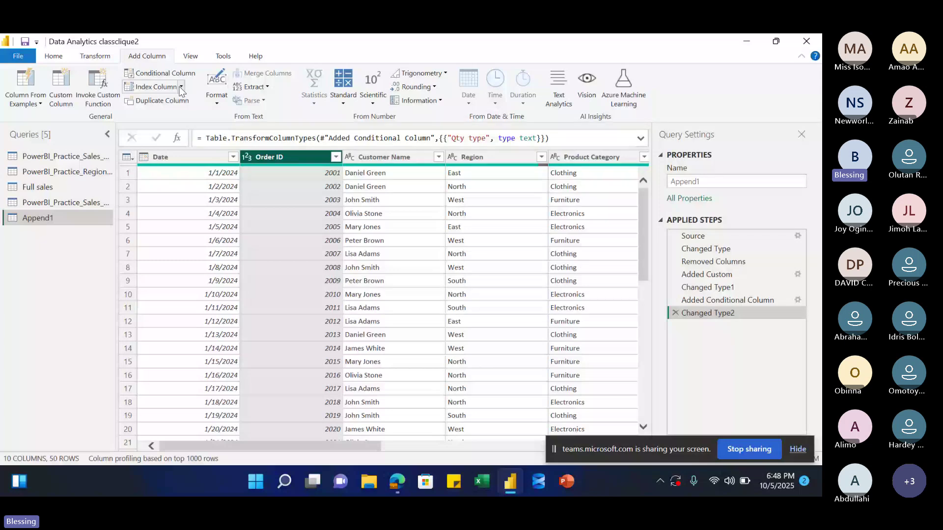
click(181, 87)
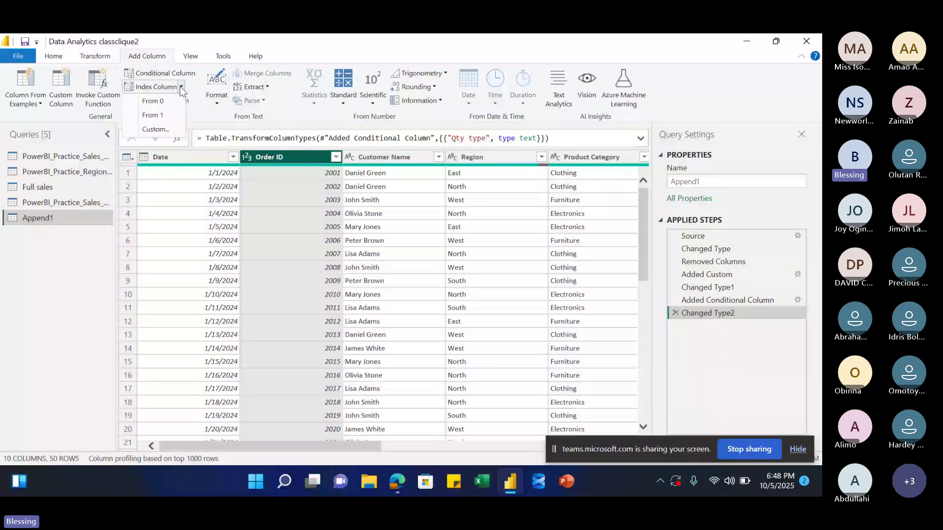
click(153, 115)
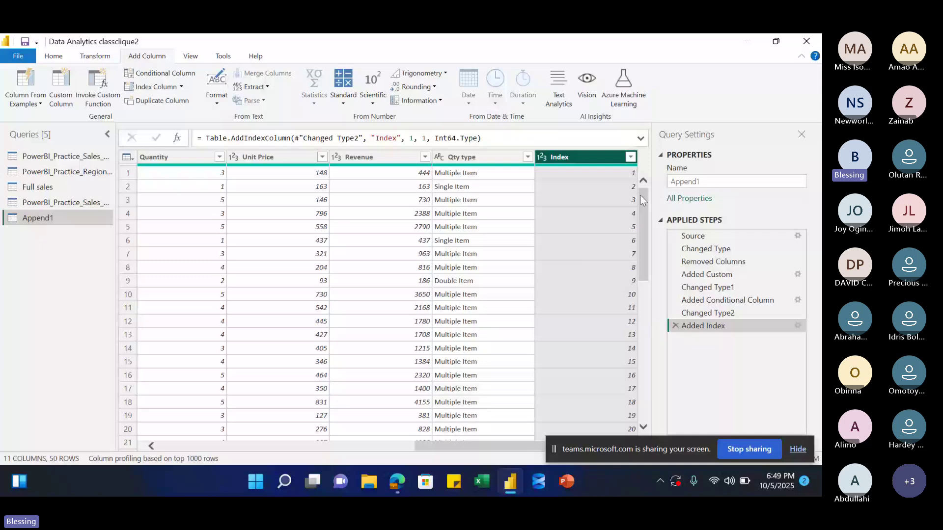
- Open the sort and filter options of the Index column
mouse_move(641, 199)
mouse_down()
mouse_move(640, 354)
mouse_move(640, 206)
mouse_up()
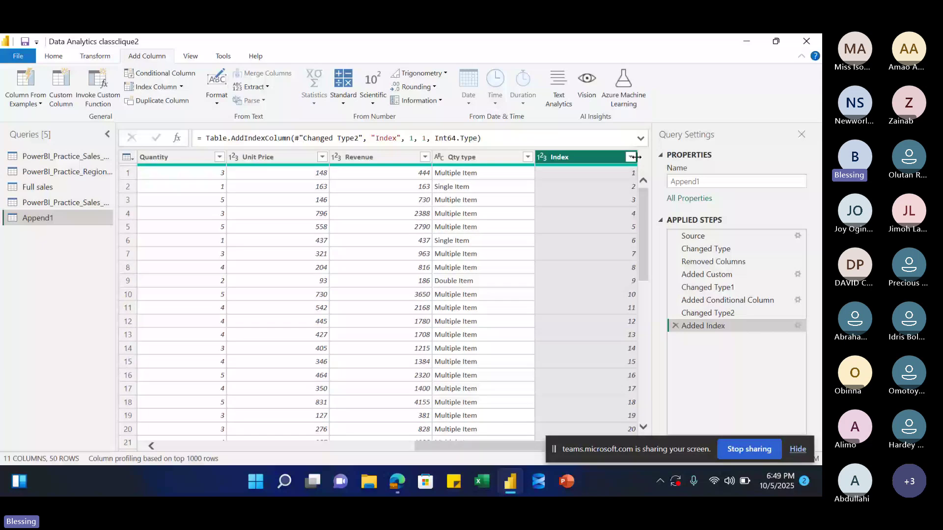
click(630, 157)
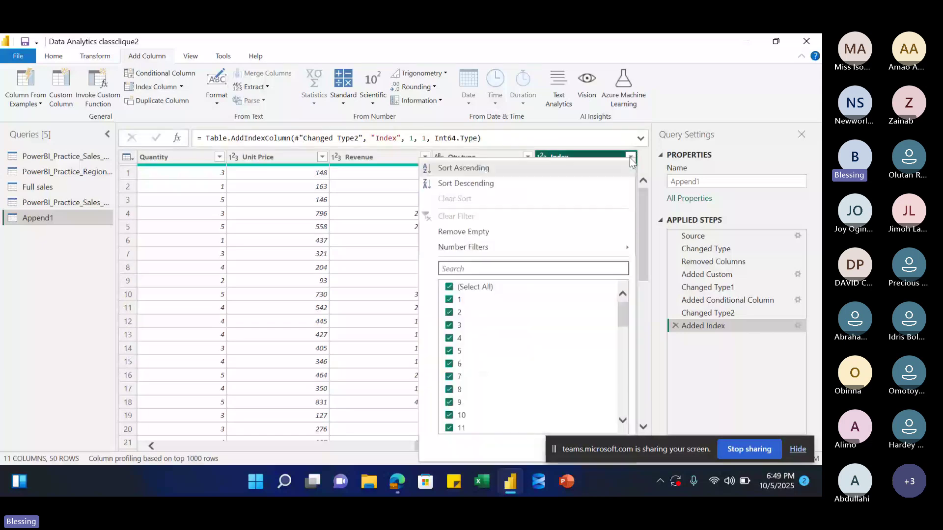
- Sort the Append1 table by the Index column in descending order and review the reordered rows
click(469, 184)
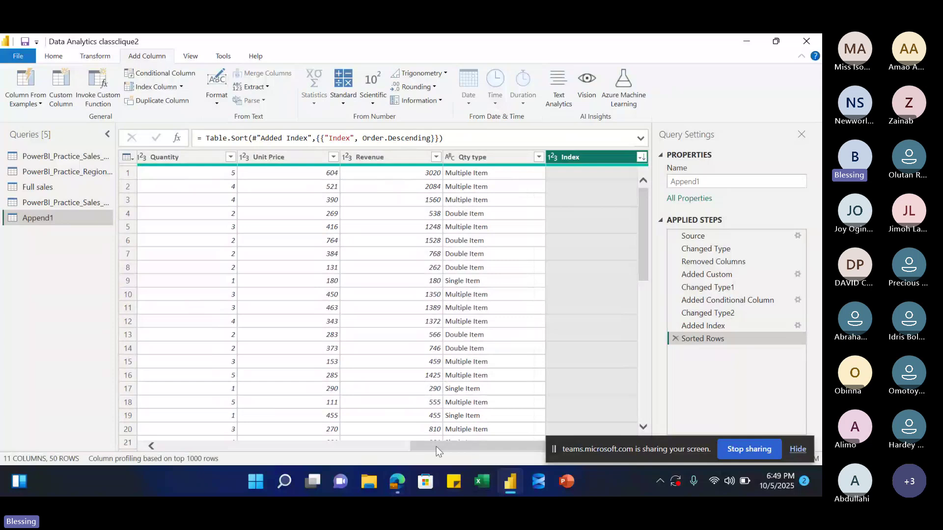
drag(436, 446, 185, 443)
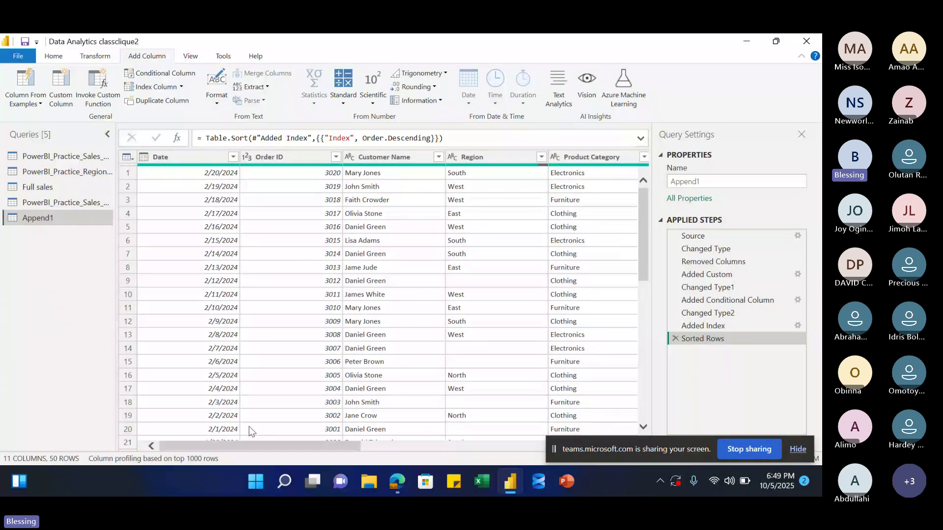
drag(252, 446, 608, 414)
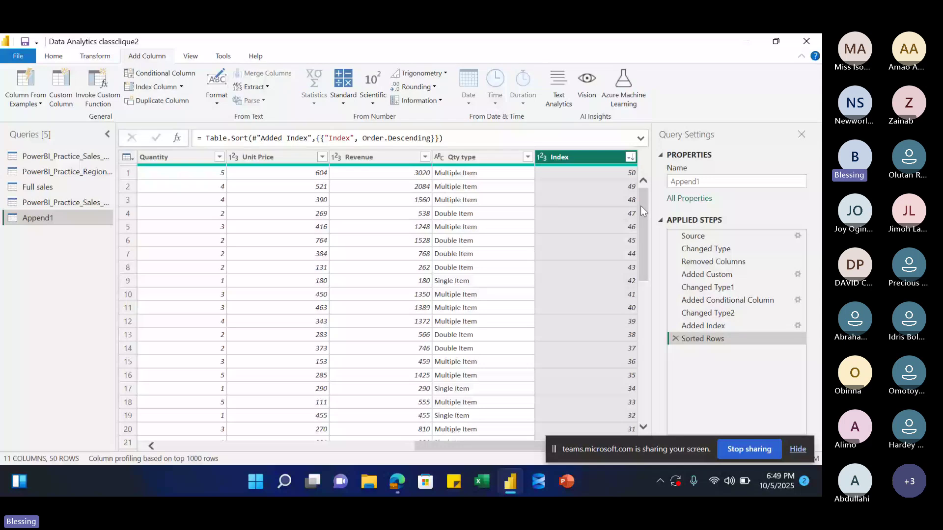
drag(641, 205, 640, 269)
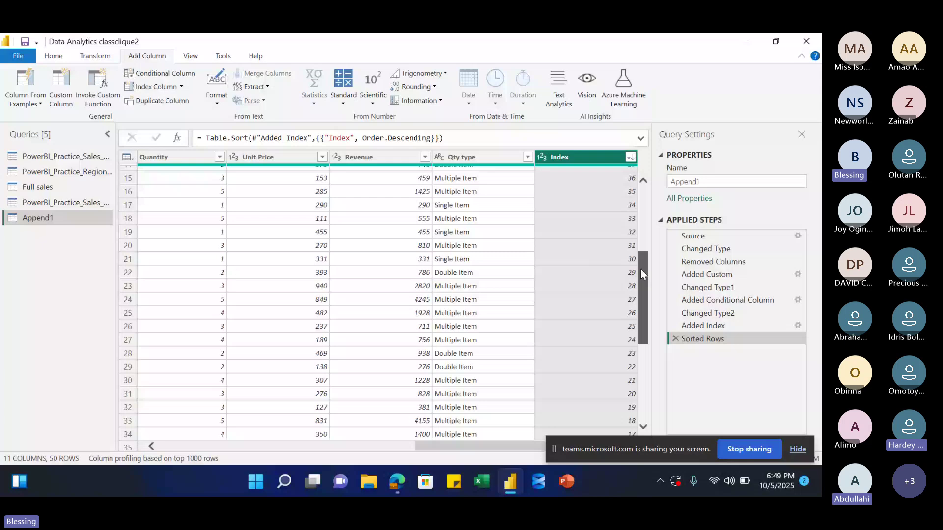
drag(640, 269, 638, 202)
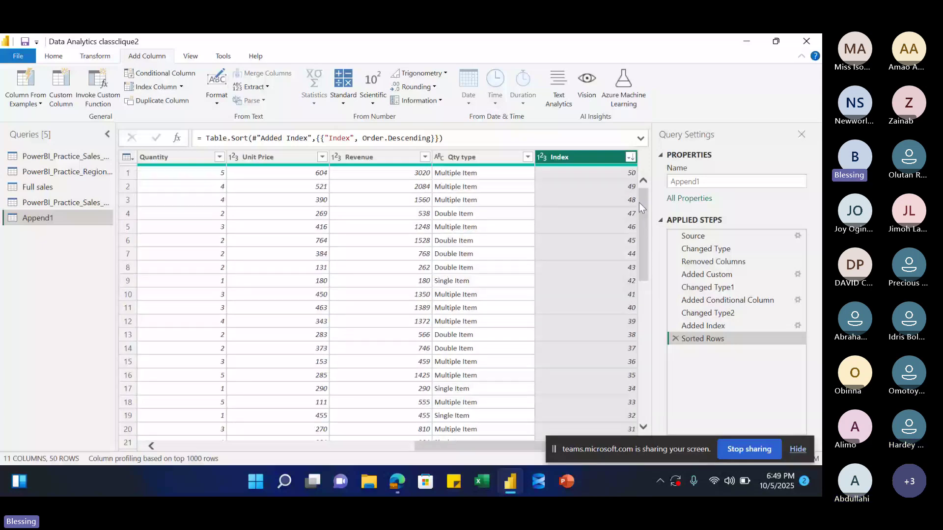
drag(471, 446, 131, 443)
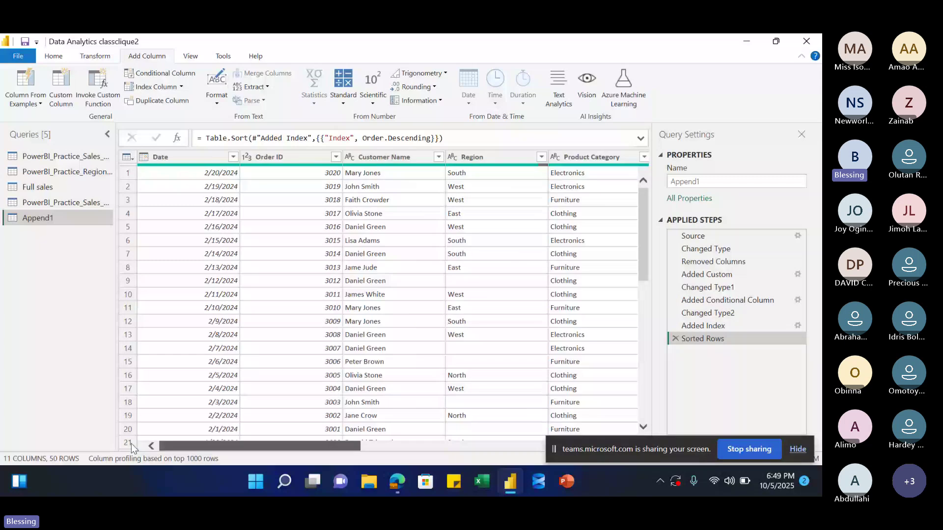
- Select the Region column and examine its data quality summary and blank cells across the rows
drag(195, 445, 236, 440)
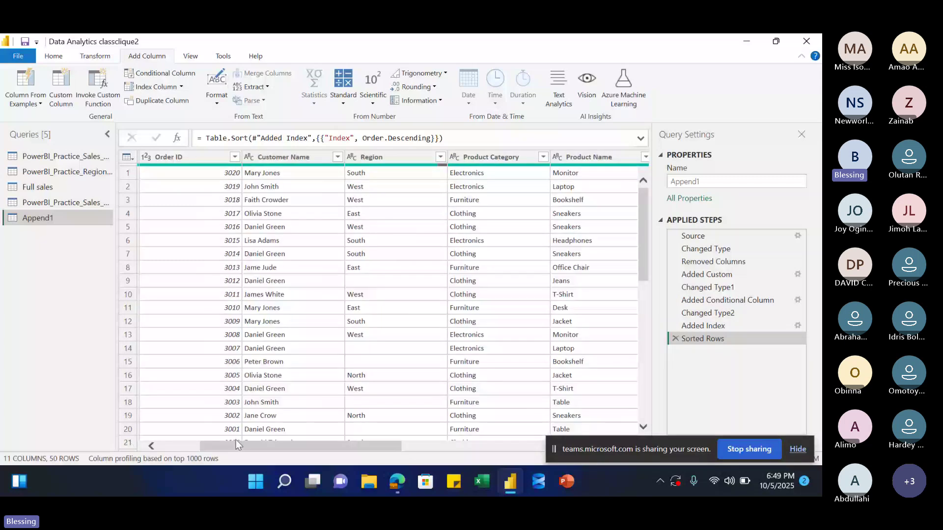
click(375, 157)
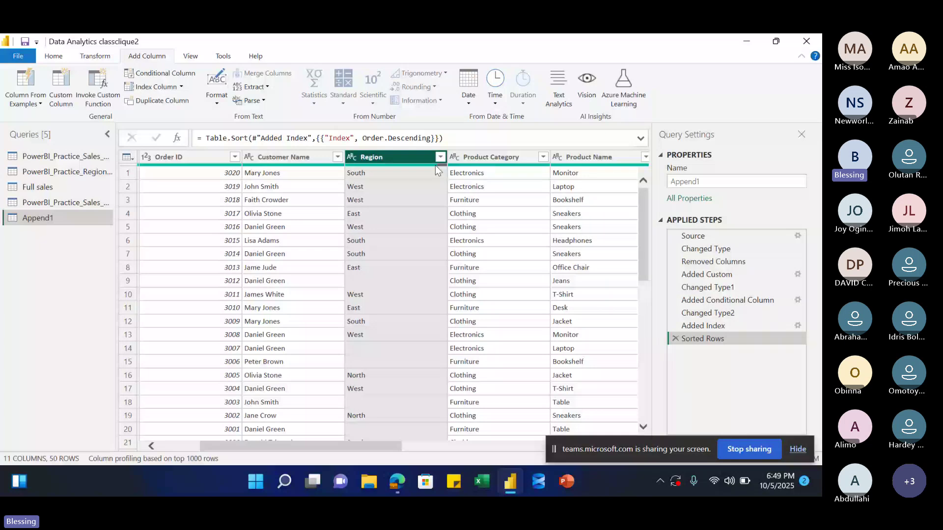
mouse_move(400, 166)
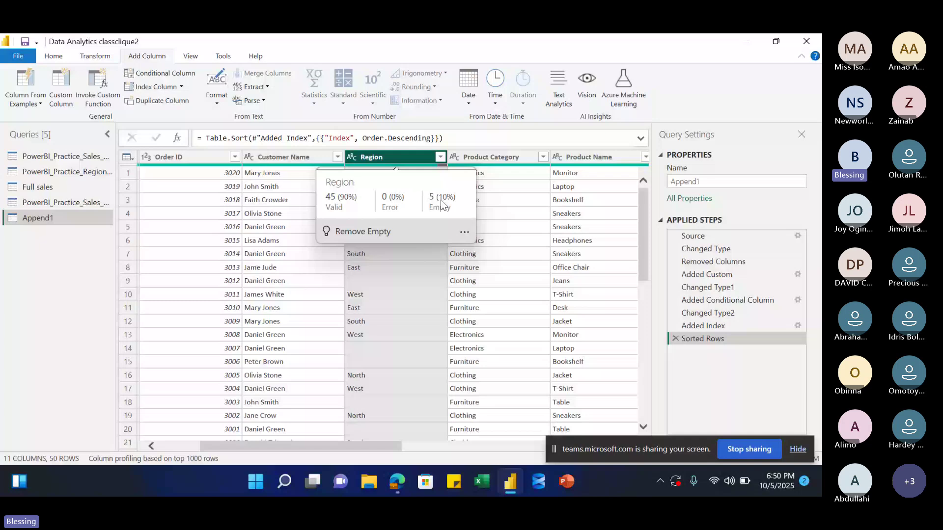
drag(642, 205, 360, 153)
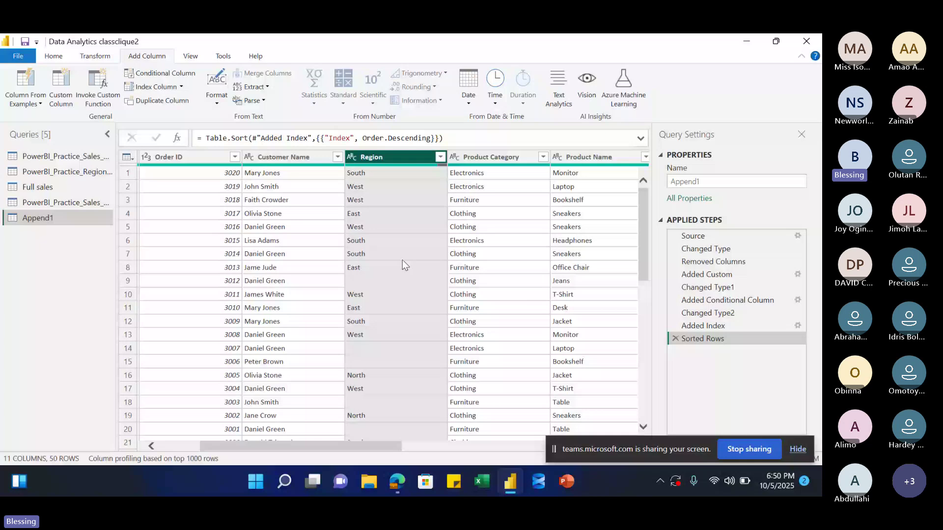
scroll(647, 231, down, 4)
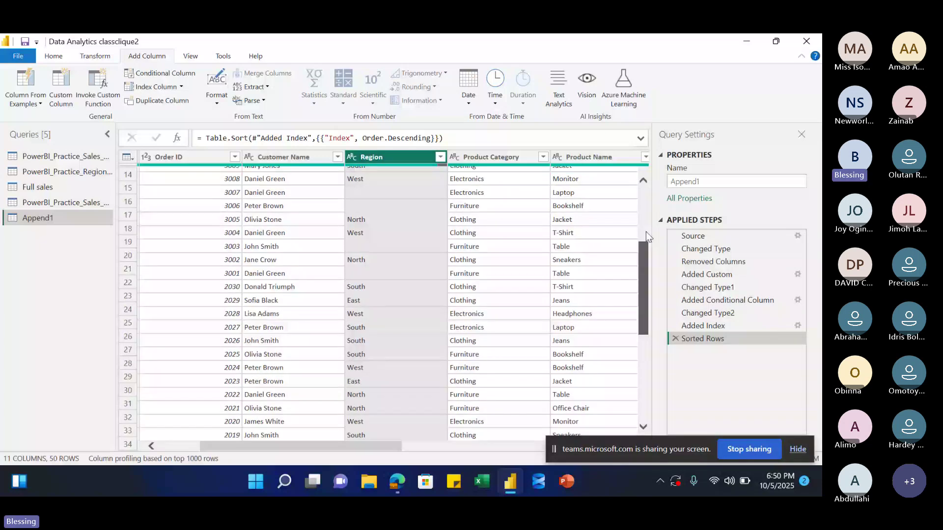
scroll(646, 231, up, 4)
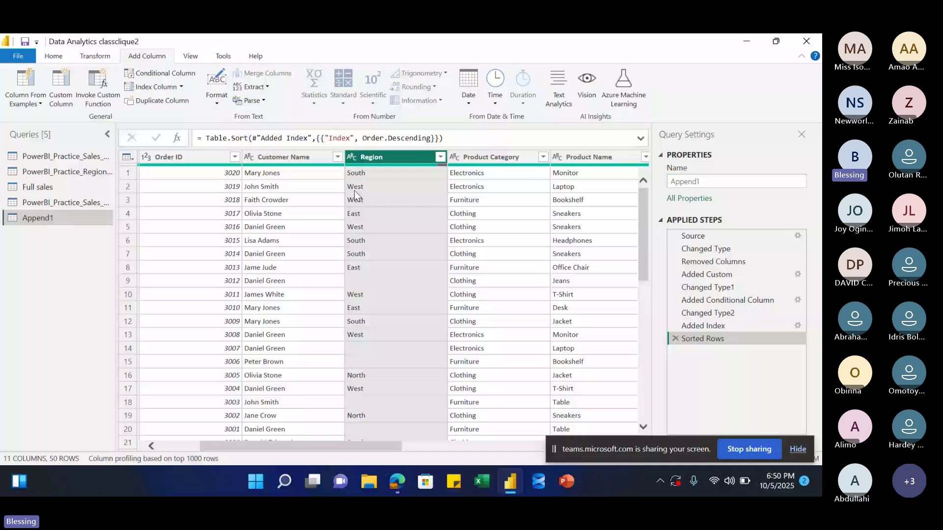
scroll(425, 308, left, 2)
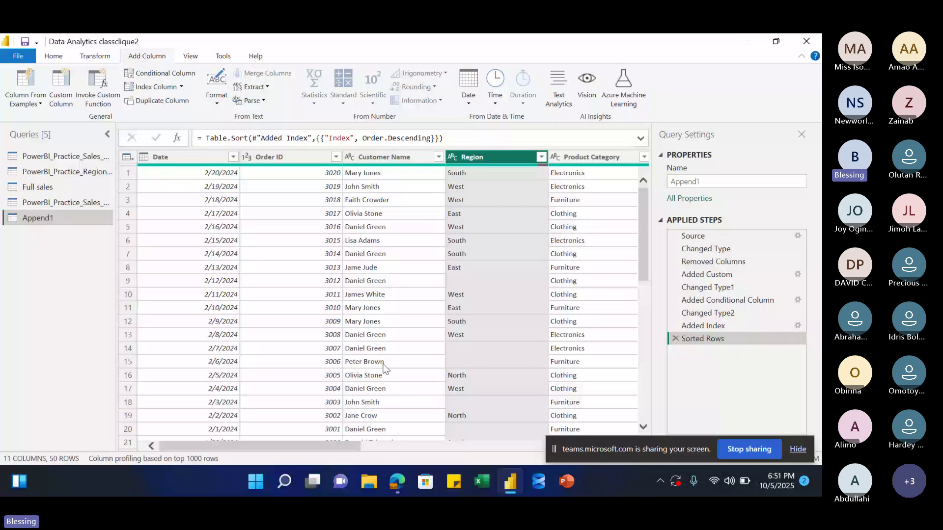
scroll(374, 404, down, 1)
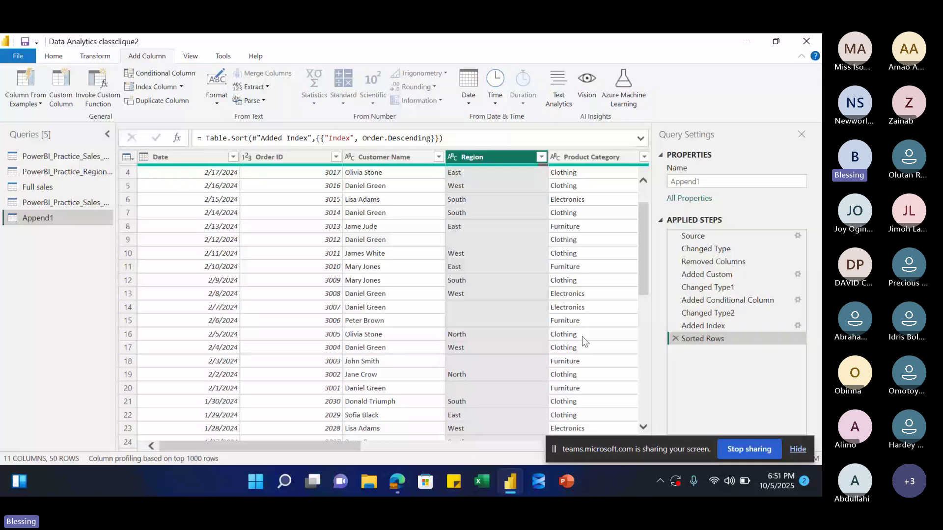
scroll(582, 337, up, 1)
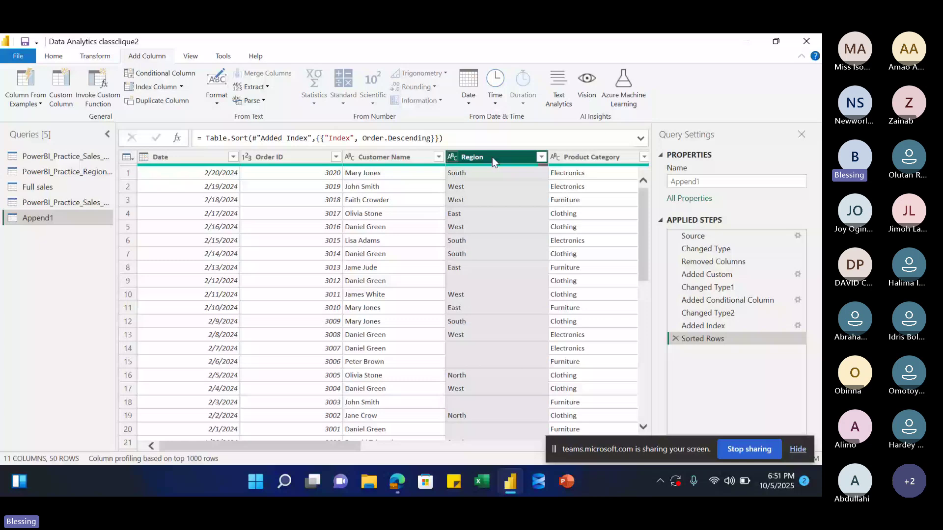
- Try to fill the Region column's blank cells downward, check the rows, and remove that fill from the applied steps
click(53, 55)
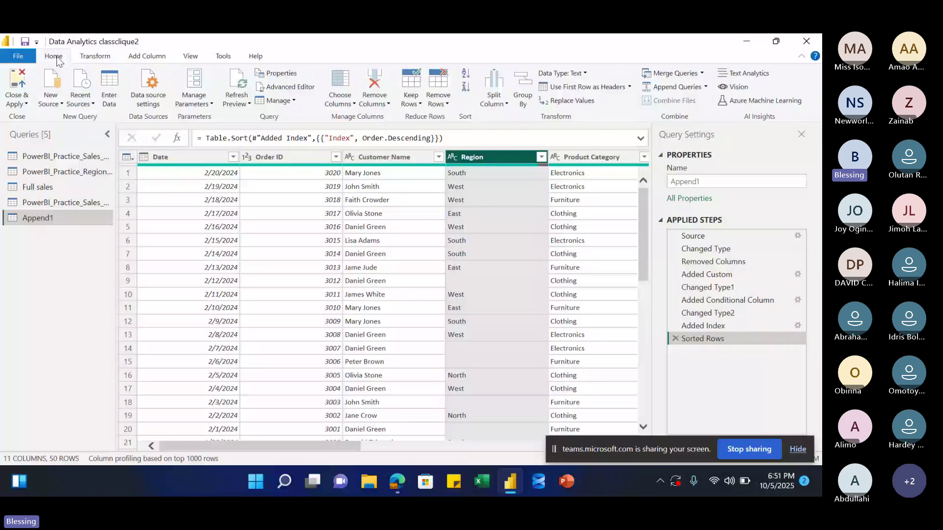
click(95, 56)
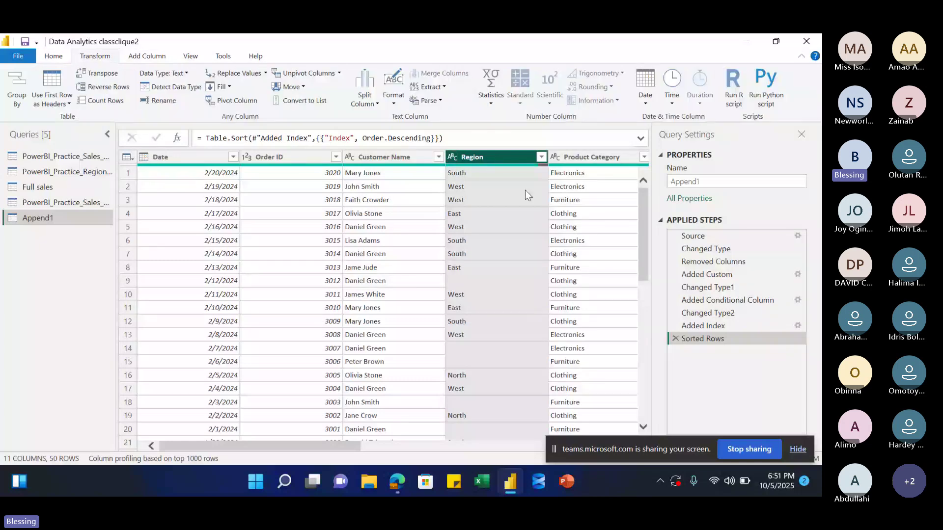
click(228, 87)
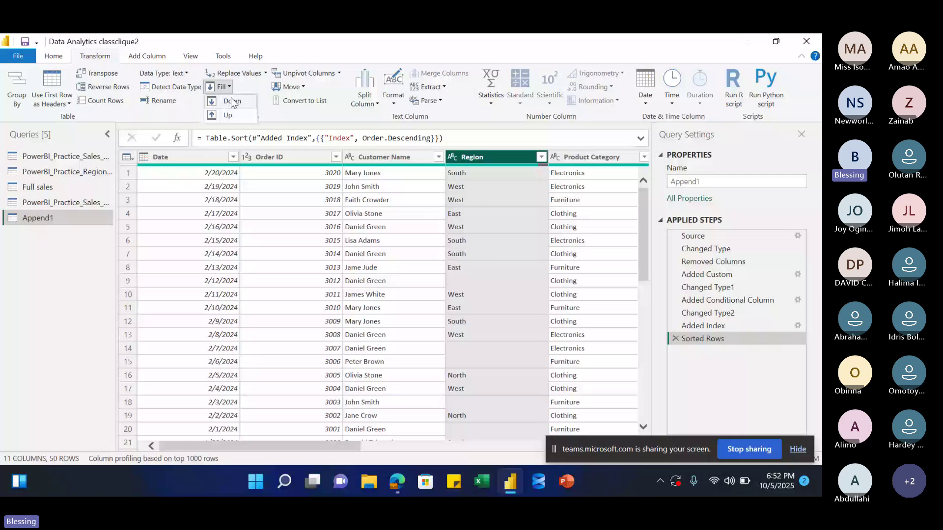
click(231, 101)
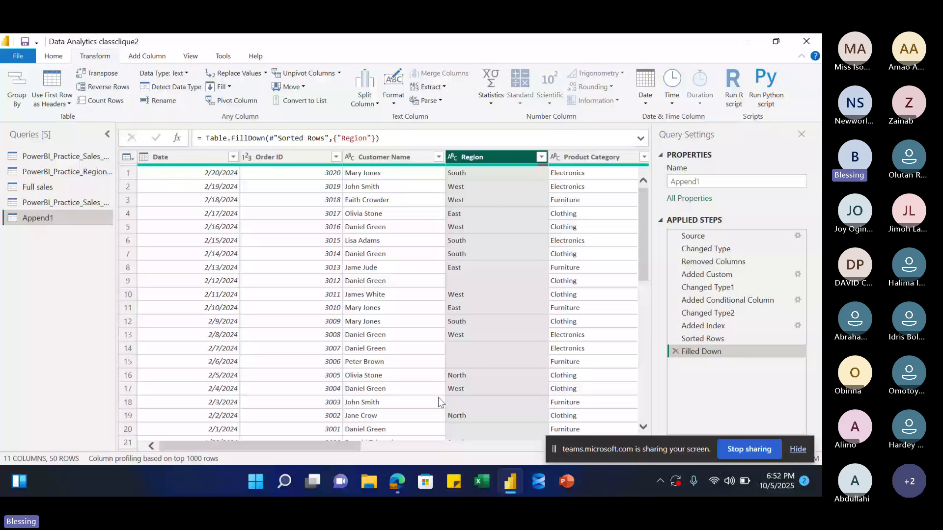
scroll(438, 401, down, 1)
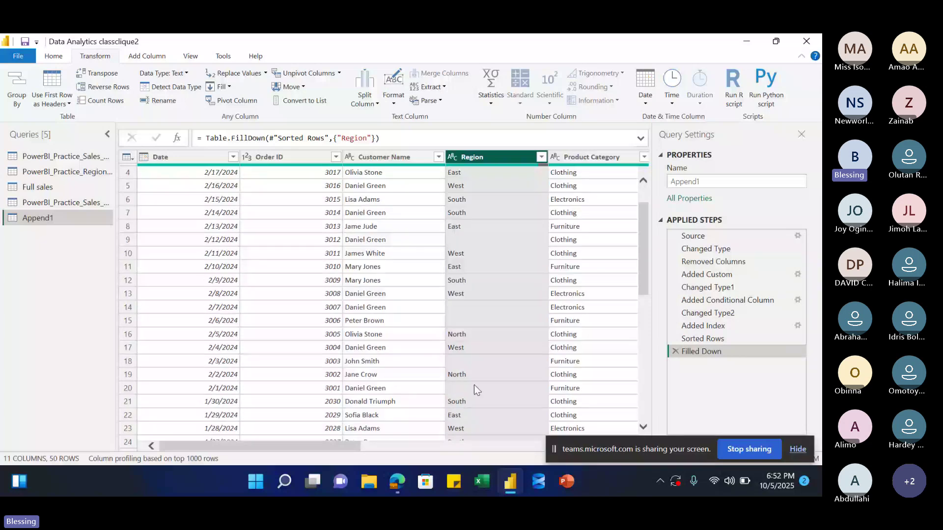
scroll(642, 240, up, 1)
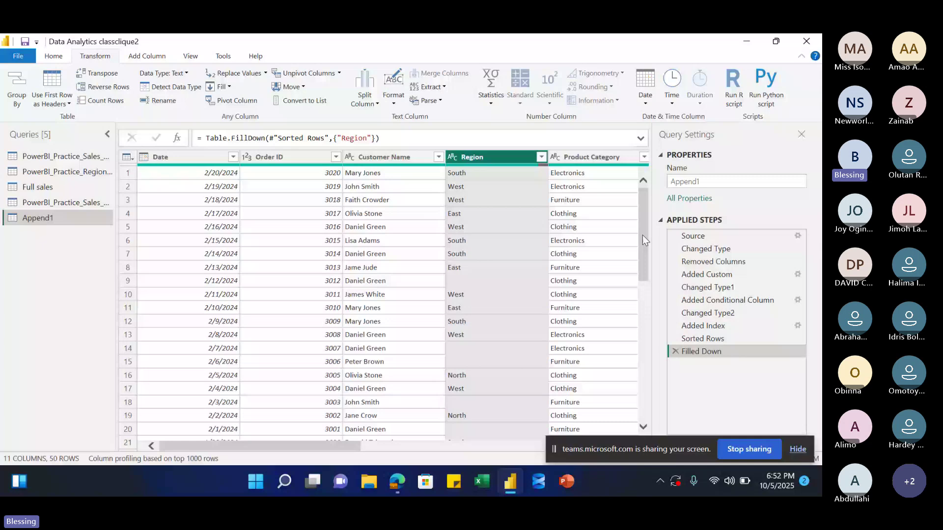
click(676, 352)
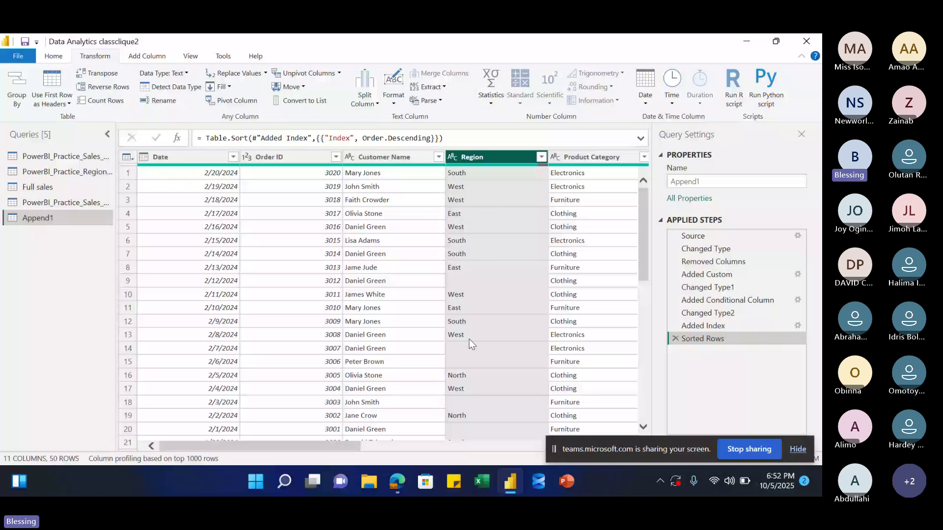
- Replace the empty values in the Region column with null
click(265, 74)
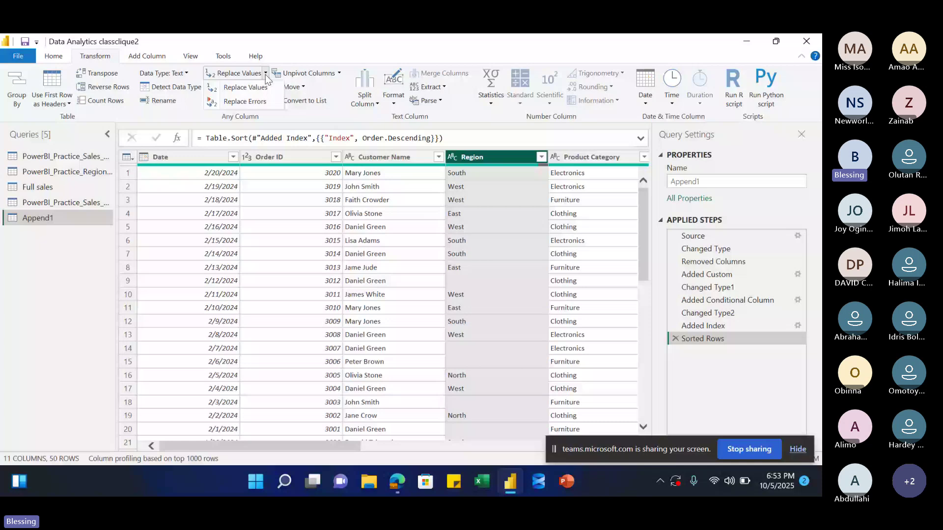
click(248, 88)
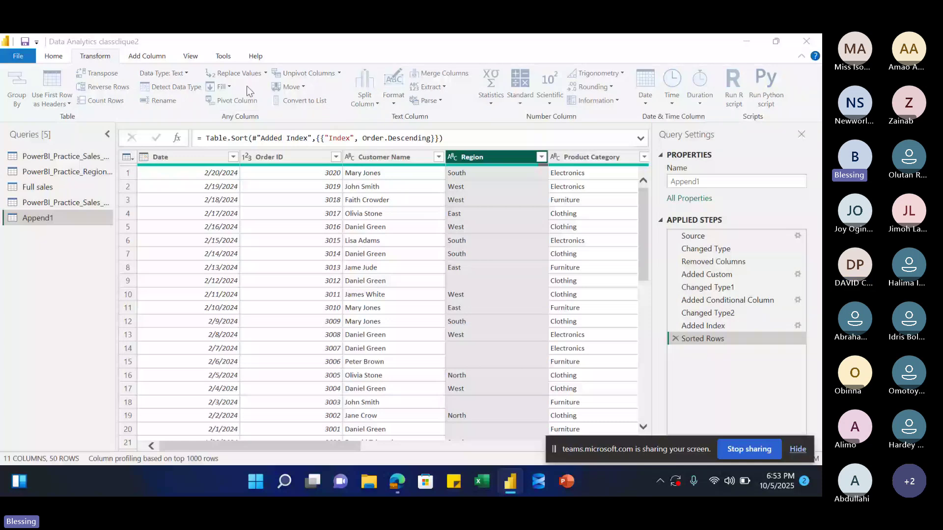
click(239, 73)
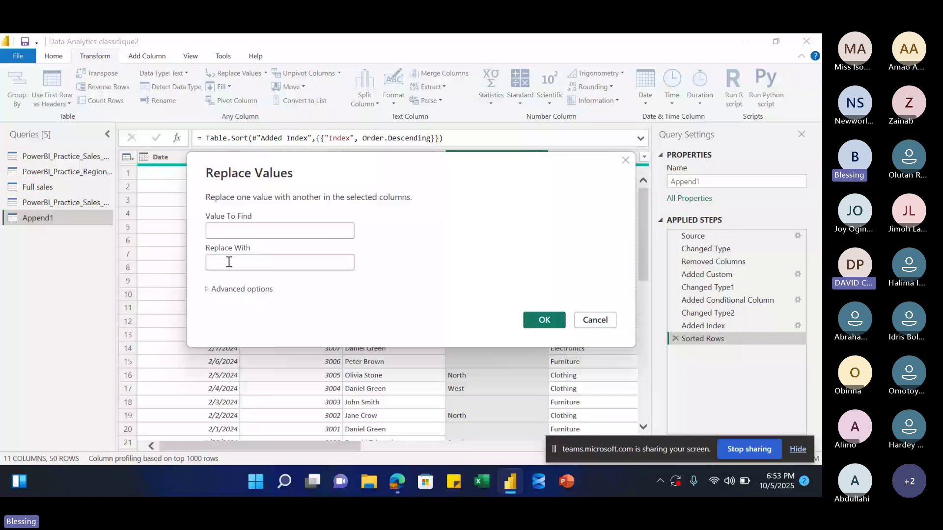
click(229, 262)
text(n)
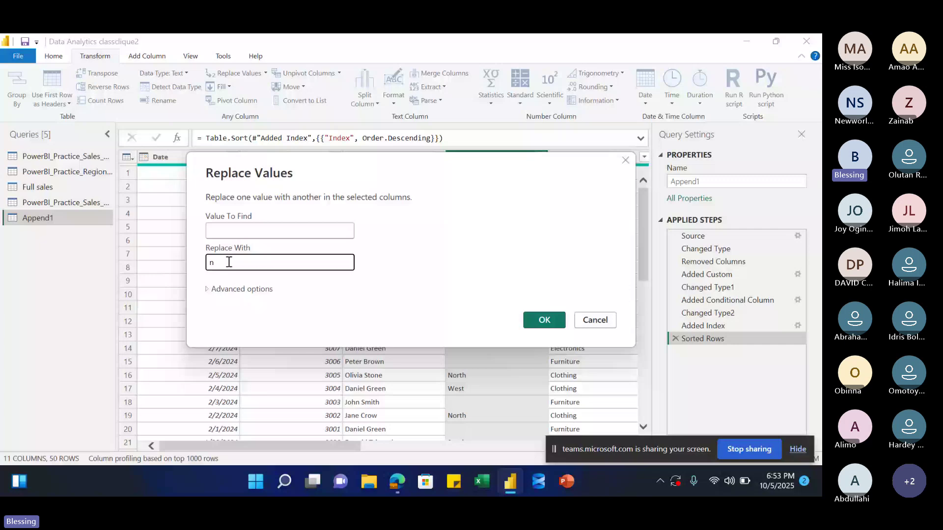
text(ull)
click(545, 320)
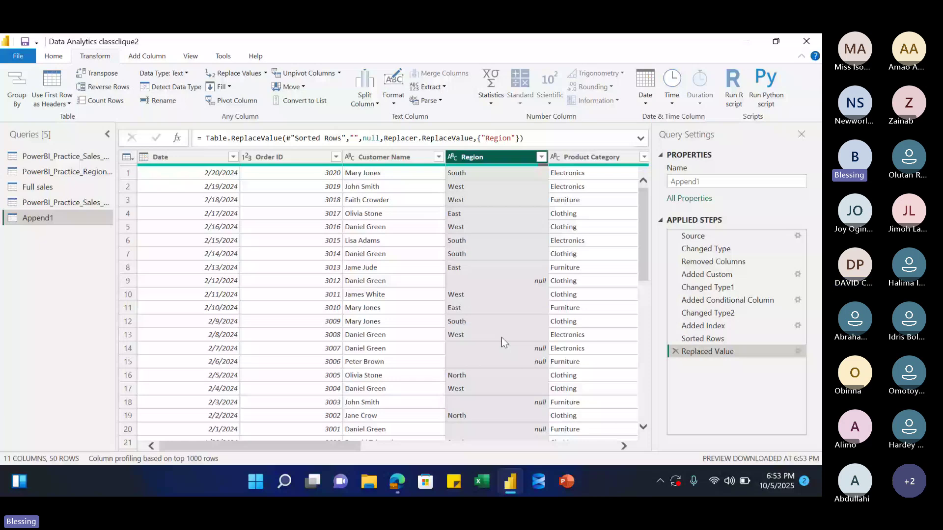
- Fill the null cells of the Region column down from the values above and review the filled rows
click(222, 87)
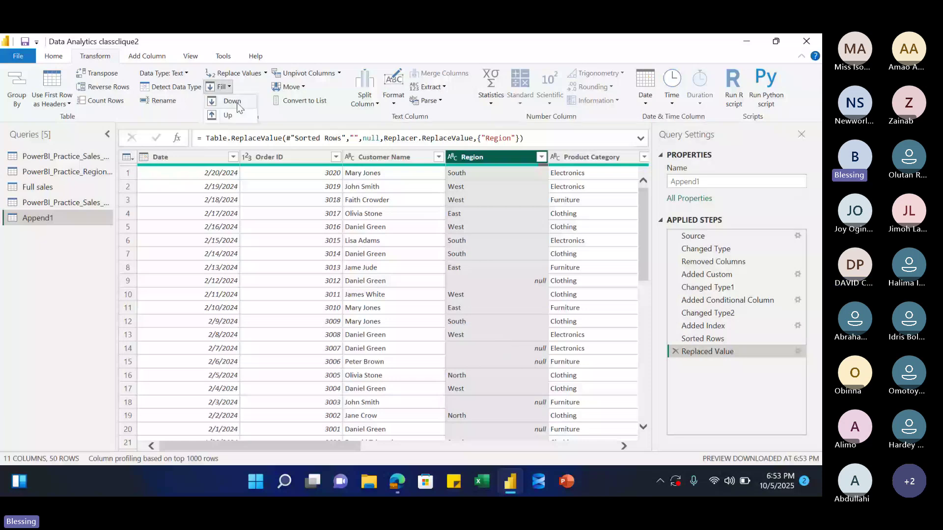
click(238, 104)
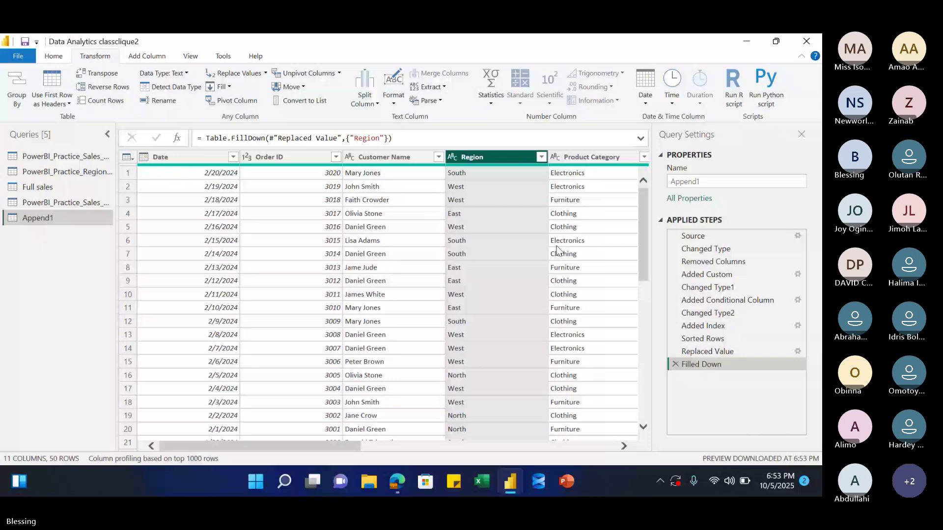
drag(643, 211, 644, 363)
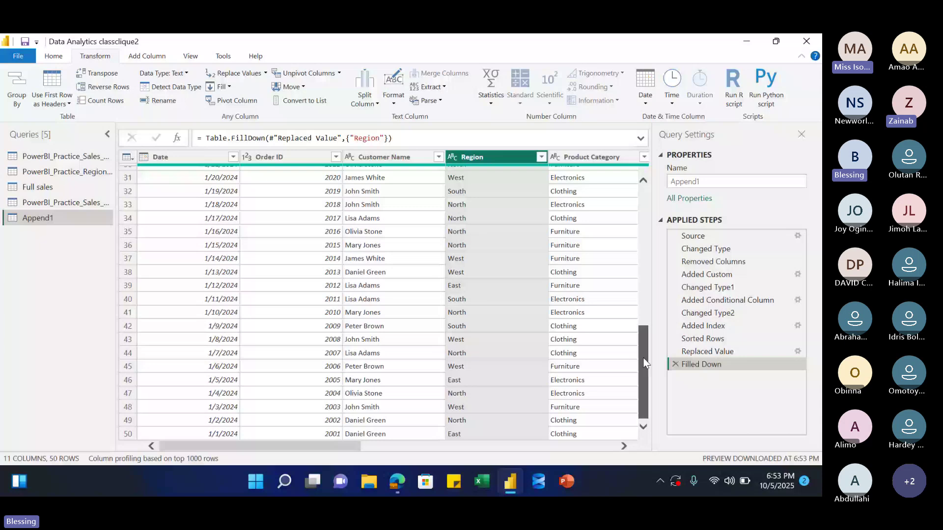
scroll(638, 283, up, 10)
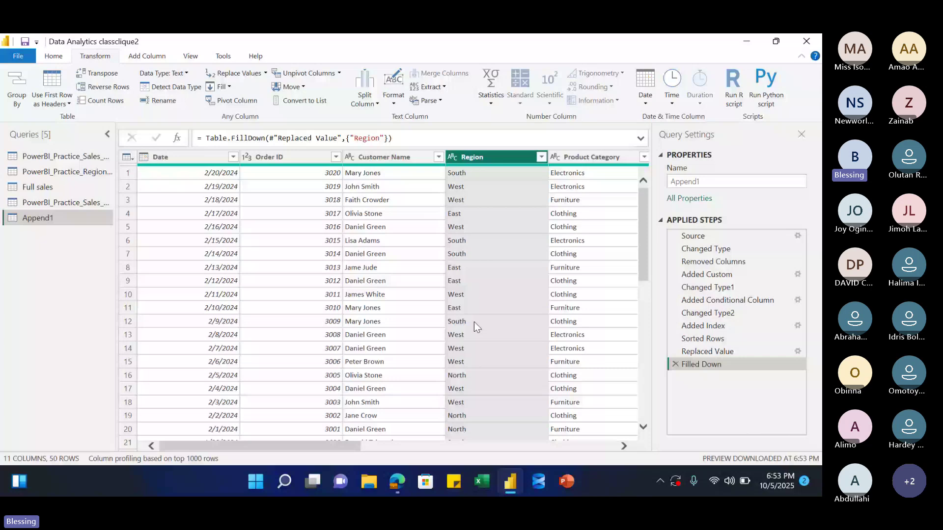
scroll(473, 326, down, 1)
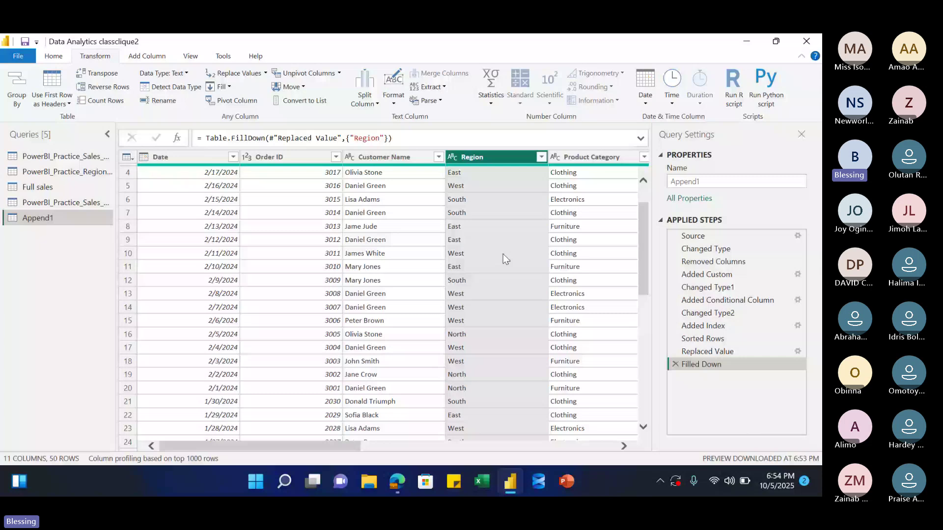
- Remove the downward fill of the Region column from the applied steps and review the null rows
click(222, 87)
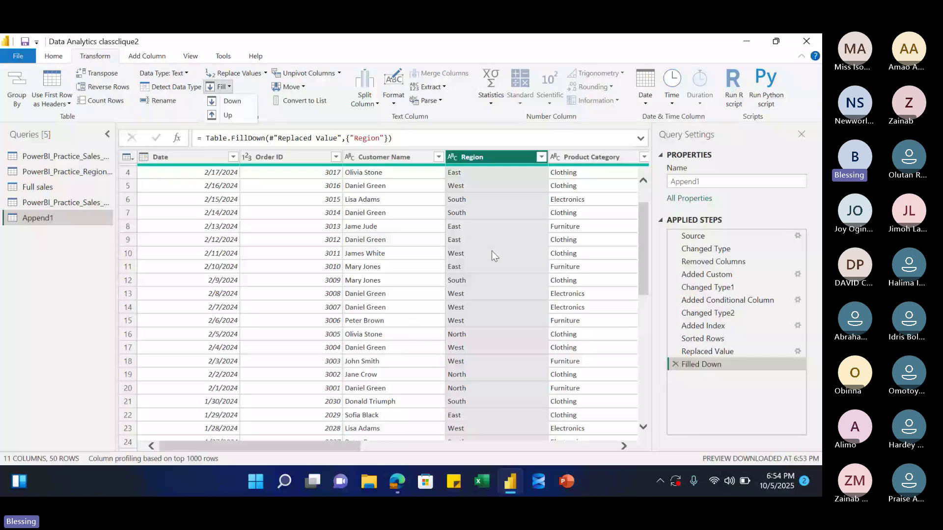
click(676, 365)
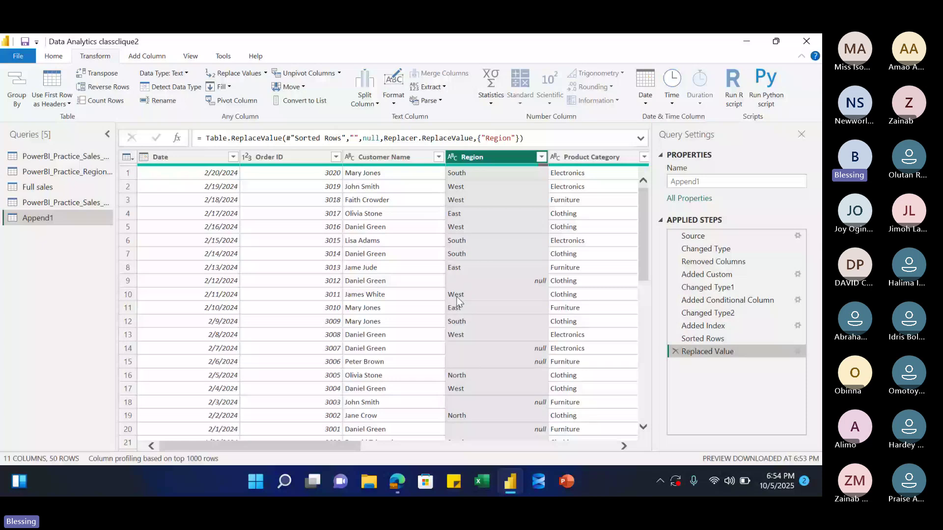
scroll(457, 301, down, 2)
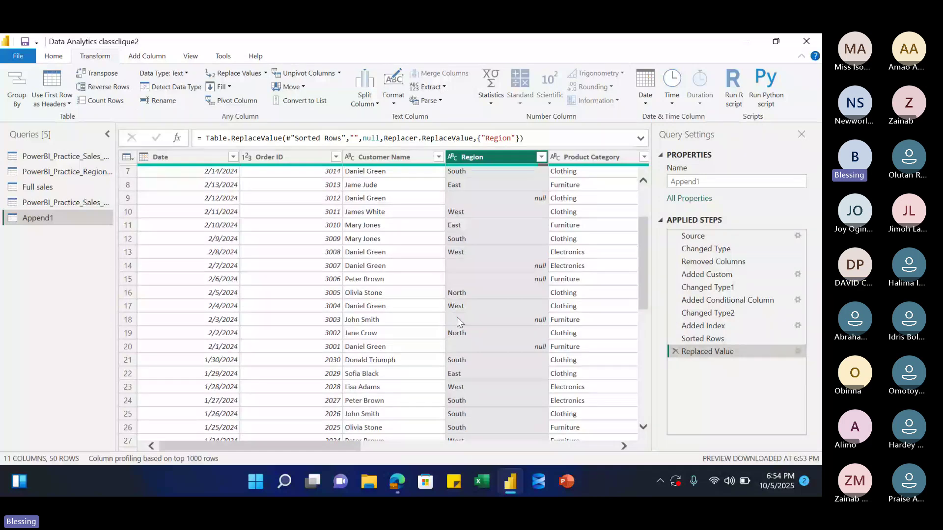
- Fill the null cells of the Region column up from the values below
click(229, 87)
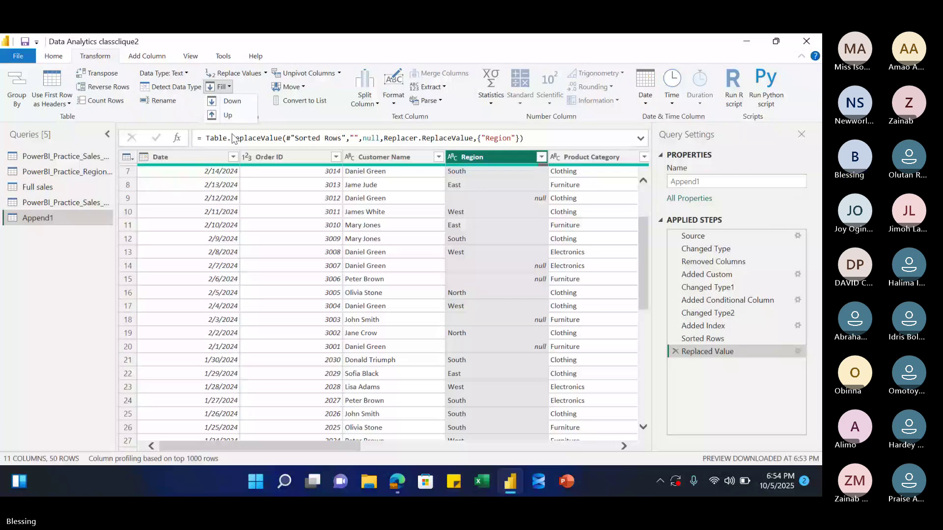
click(228, 115)
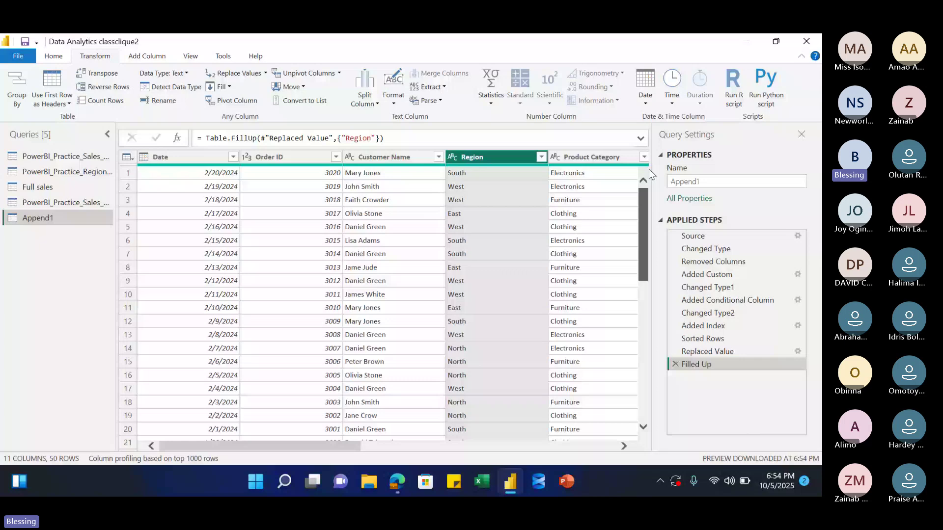
drag(239, 446, 198, 452)
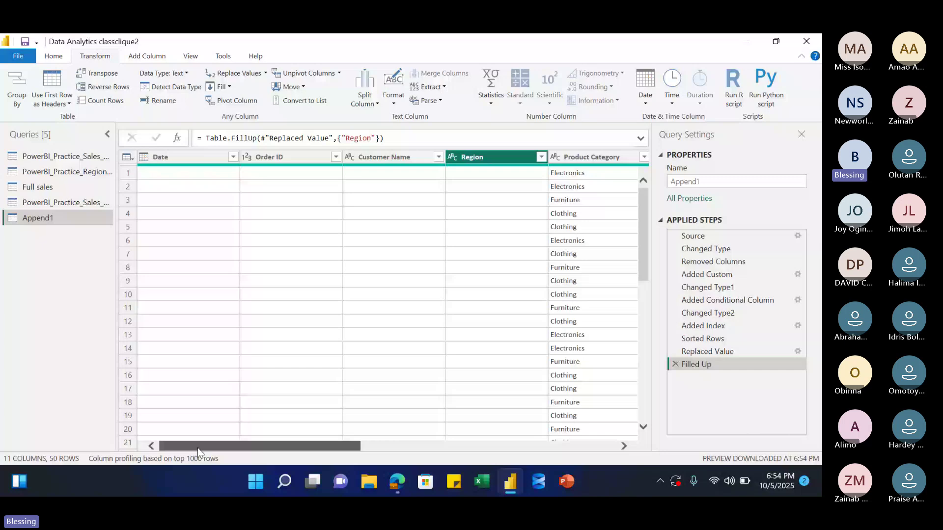
- Convert the Customer Name column's text to lowercase, followed by uppercase
click(381, 156)
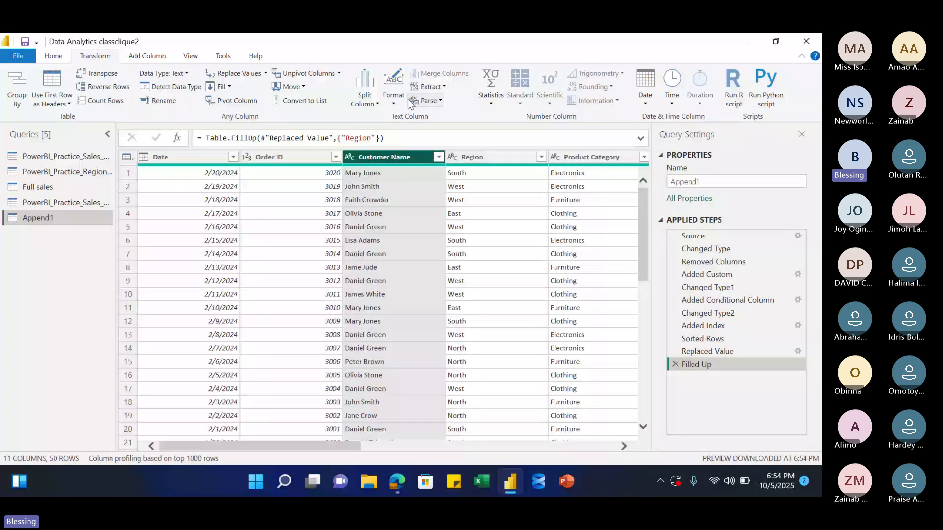
click(393, 101)
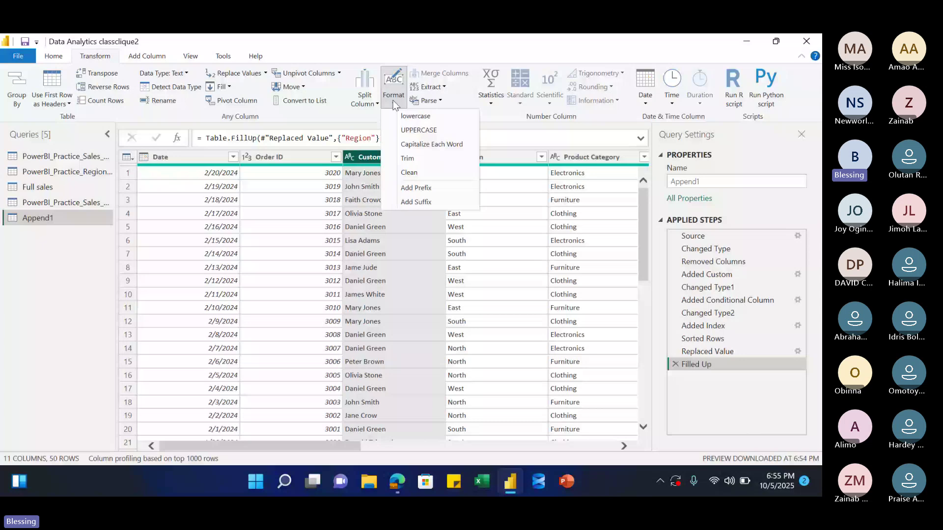
click(400, 116)
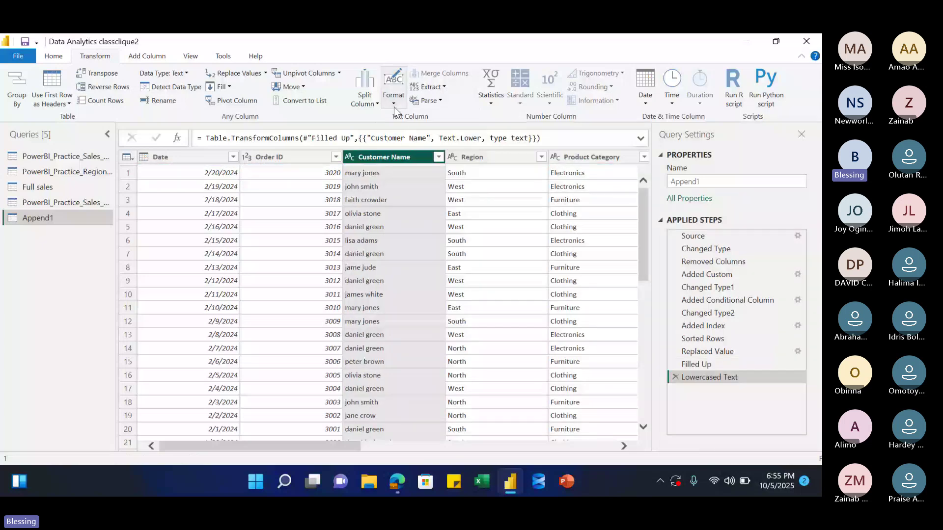
click(393, 107)
click(419, 130)
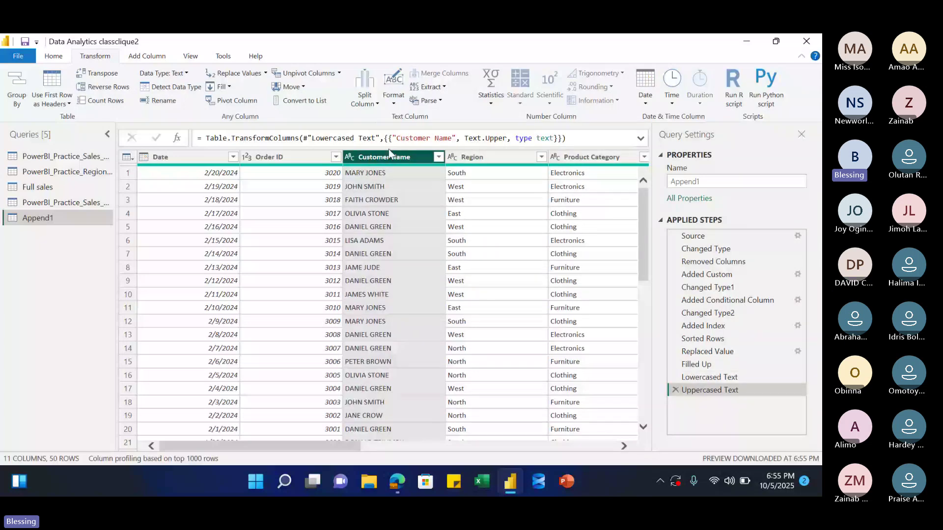
- Capitalize each word in the Customer Name column and look over the table
click(394, 104)
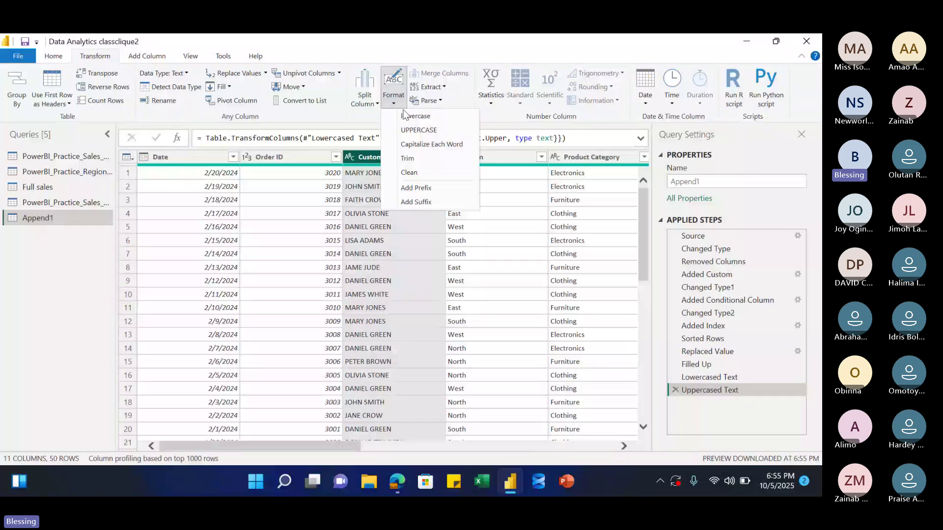
click(416, 149)
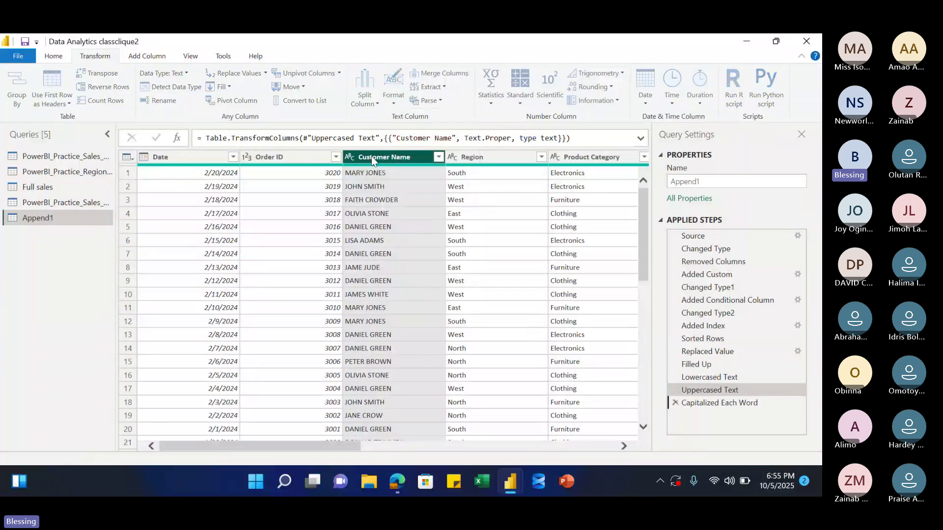
click(393, 104)
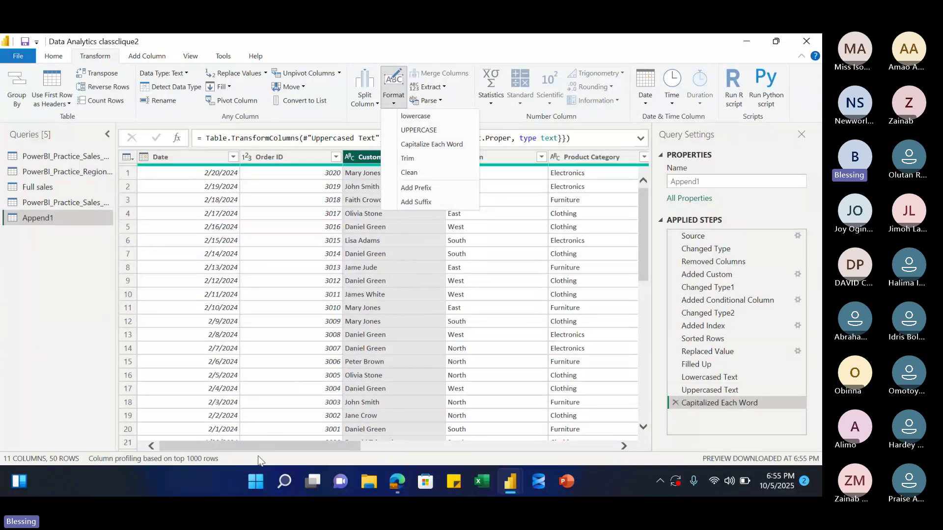
click(210, 439)
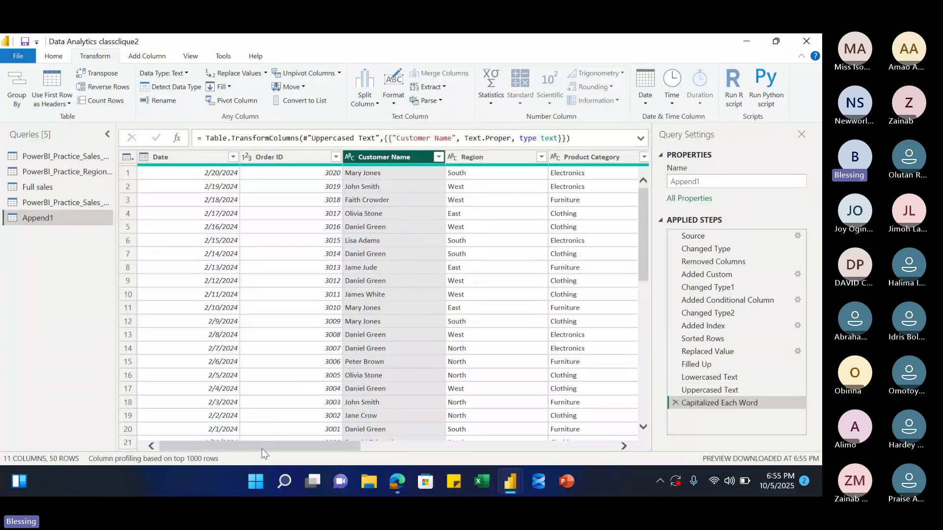
scroll(261, 449, right, 1)
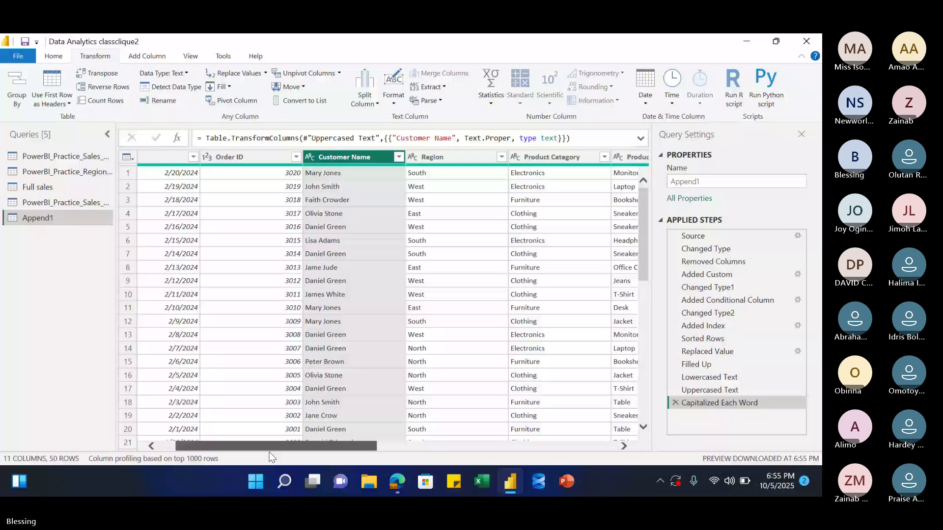
scroll(271, 449, left, 1)
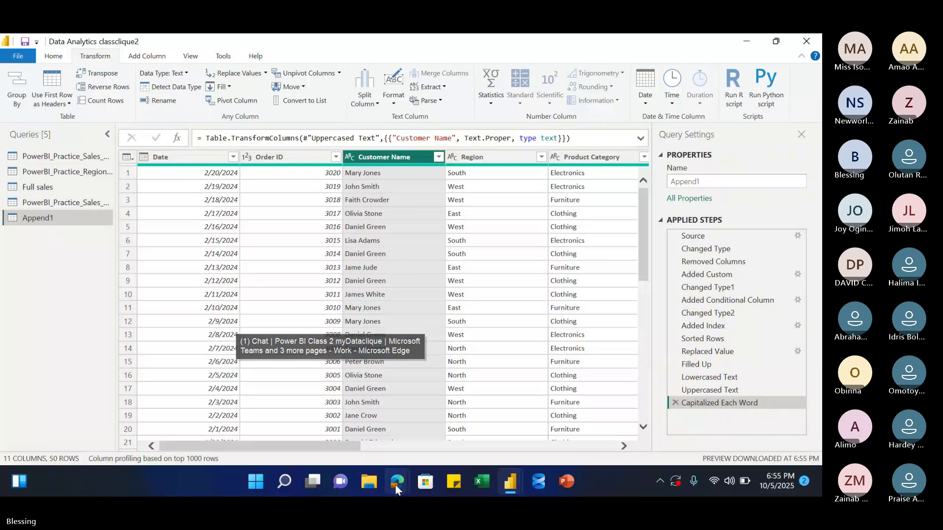
- Switch to the Teams meeting in Edge, look through both participant pages, and return to the Power Query Editor
mouse_move(395, 484)
click(371, 441)
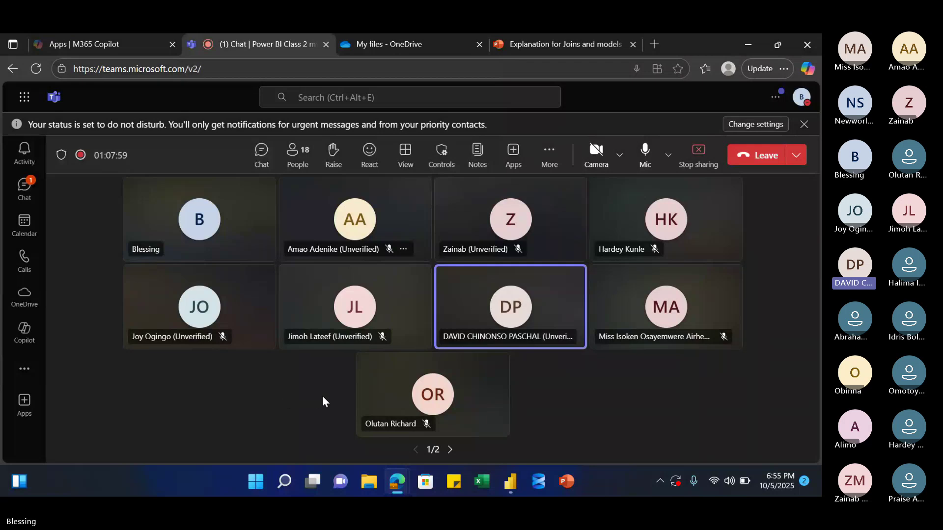
click(450, 450)
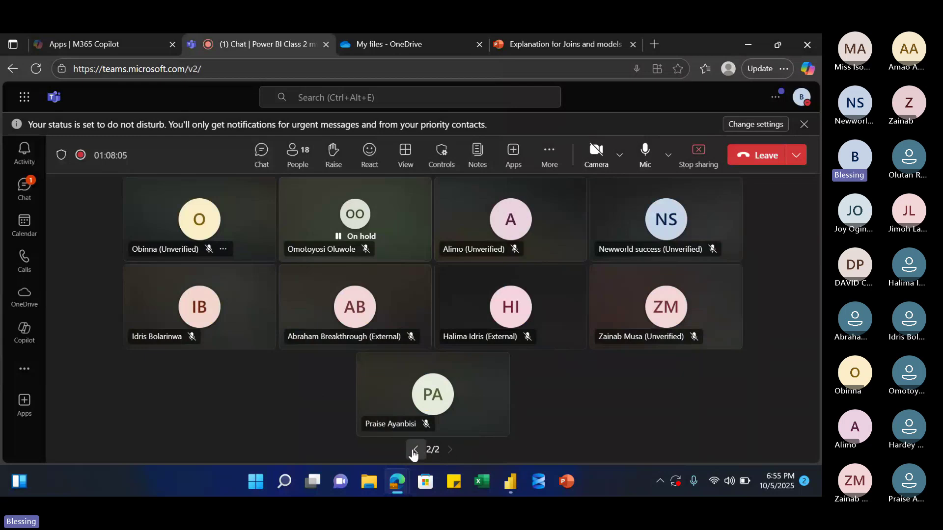
click(415, 450)
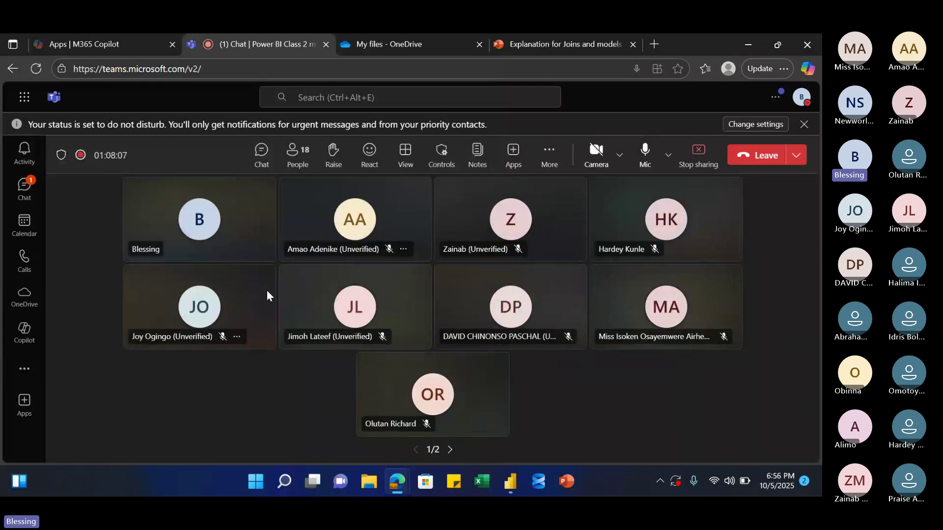
mouse_move(510, 481)
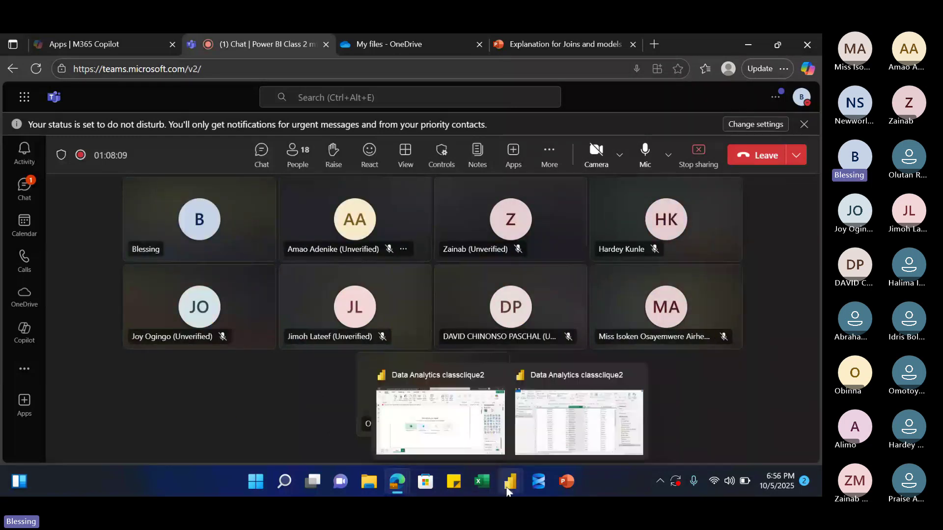
click(535, 441)
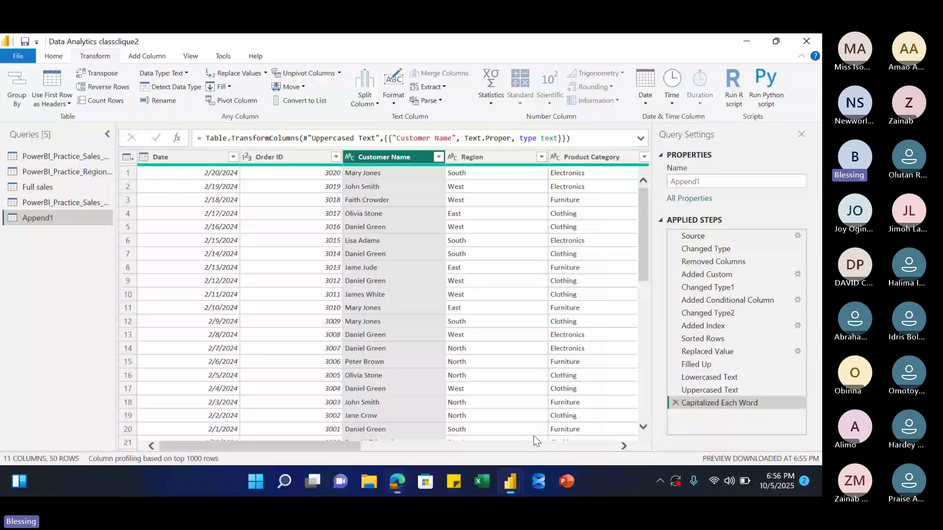
- Import the CSV file pivot and unpivot(Sheet1) from Downloads as a new Text/CSV query
scroll(60, 93, up, 1)
click(58, 101)
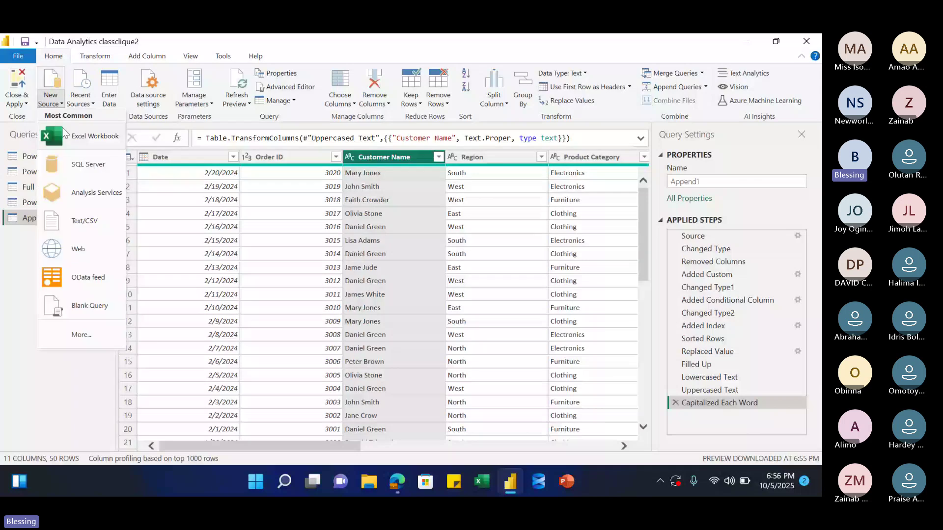
click(96, 223)
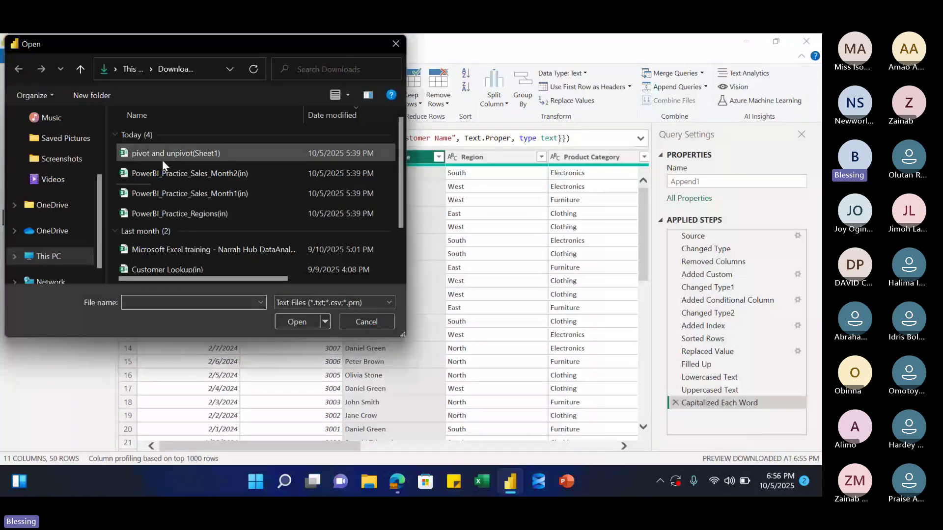
click(162, 158)
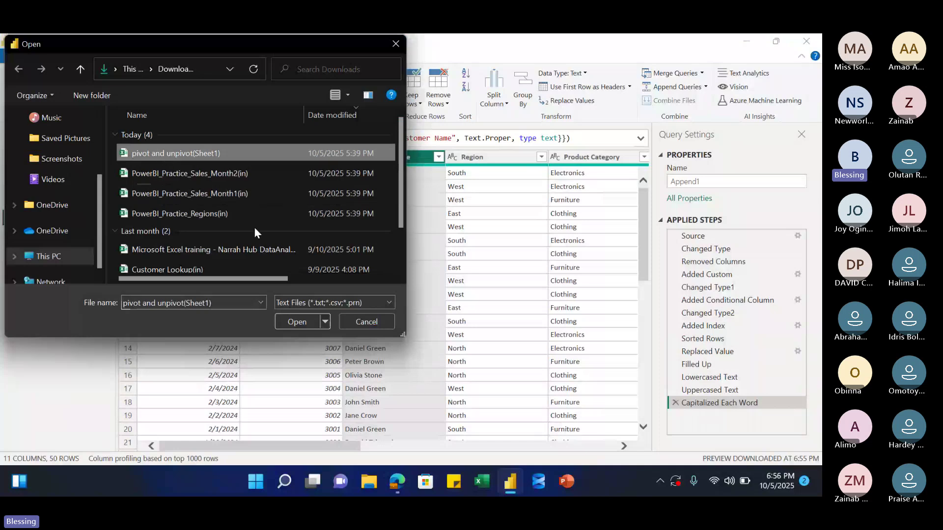
click(286, 321)
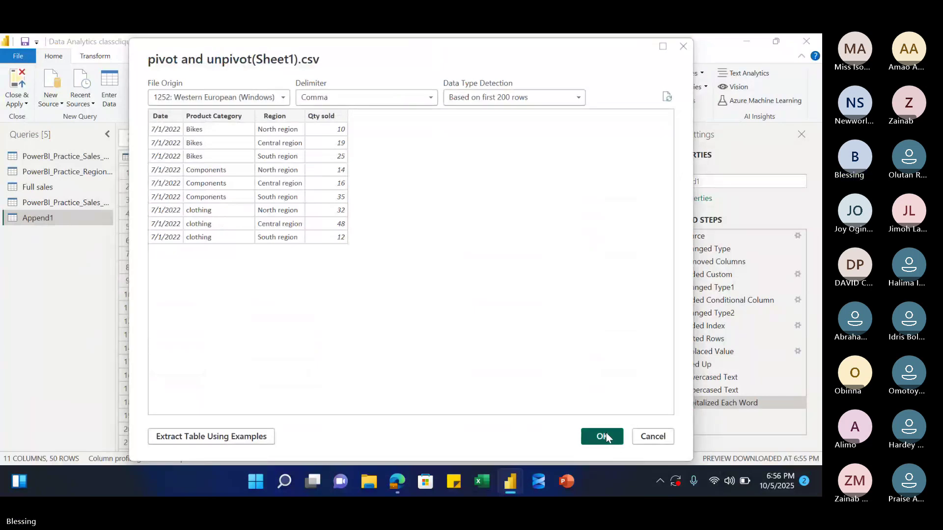
click(603, 437)
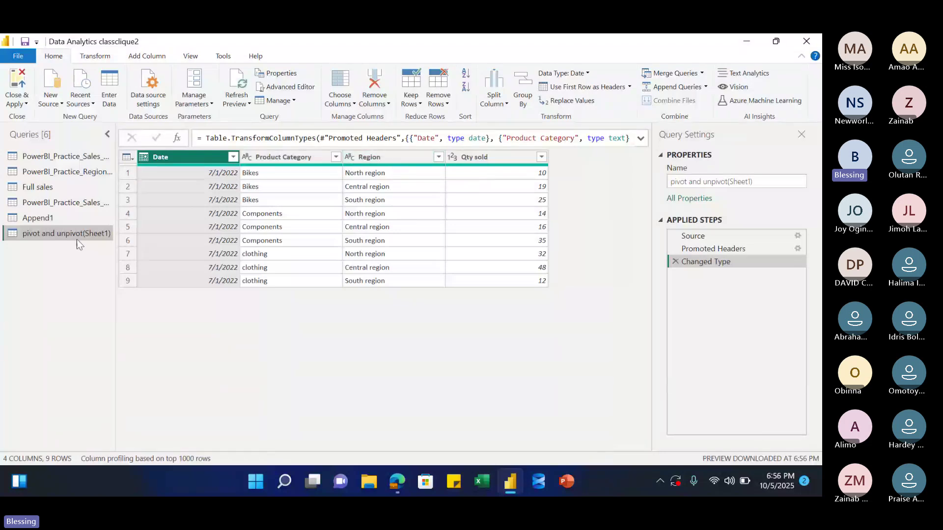
- Pivot the Region column of the imported table, using Qty sold as the values column
click(387, 158)
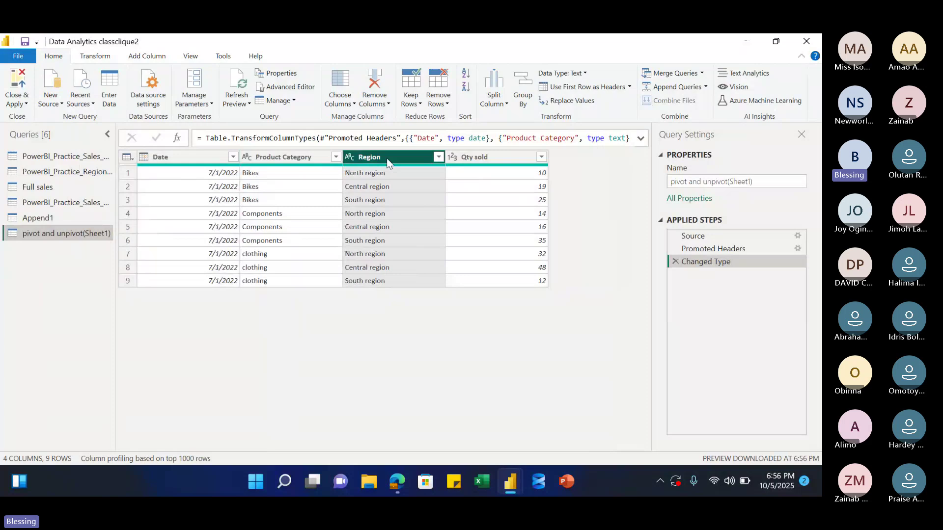
click(191, 158)
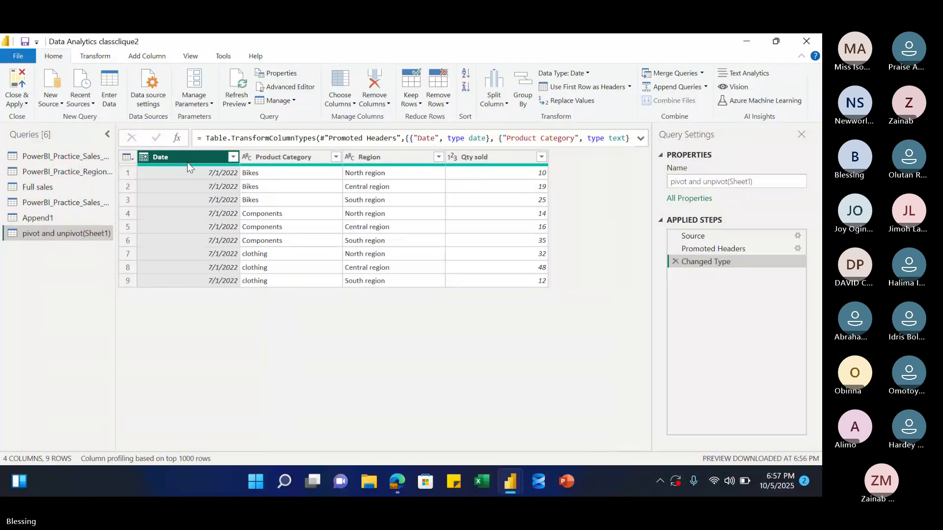
click(388, 158)
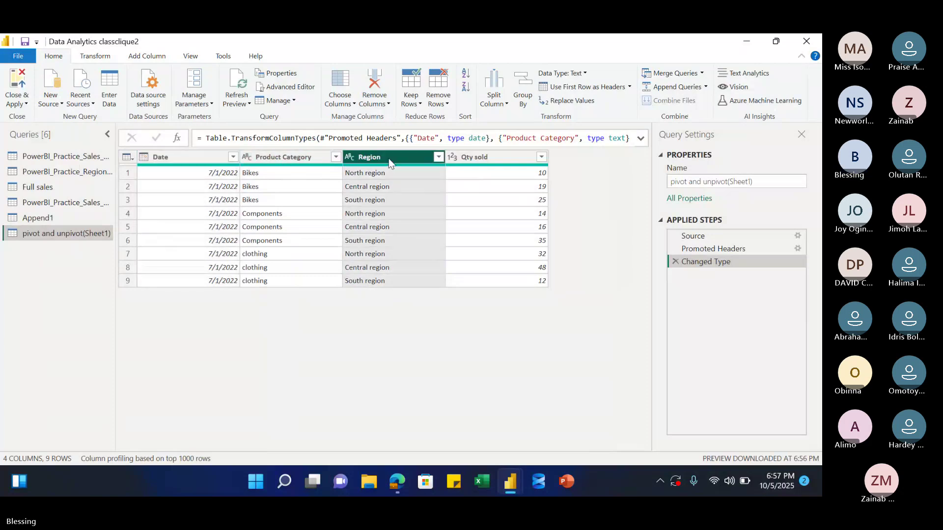
click(104, 57)
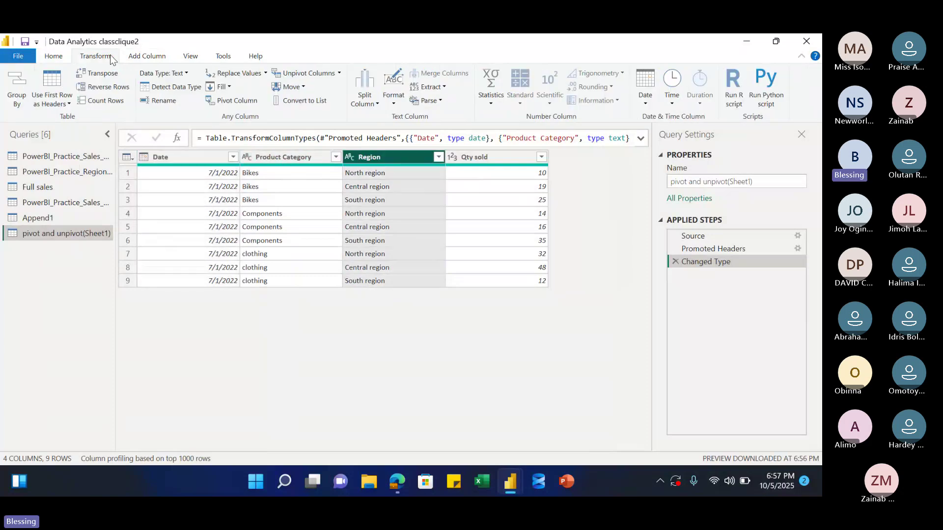
click(254, 102)
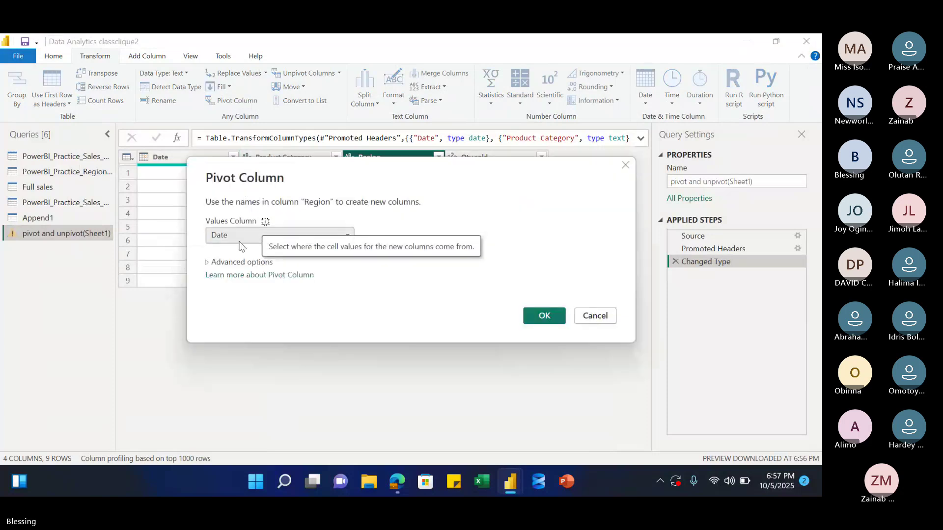
click(239, 237)
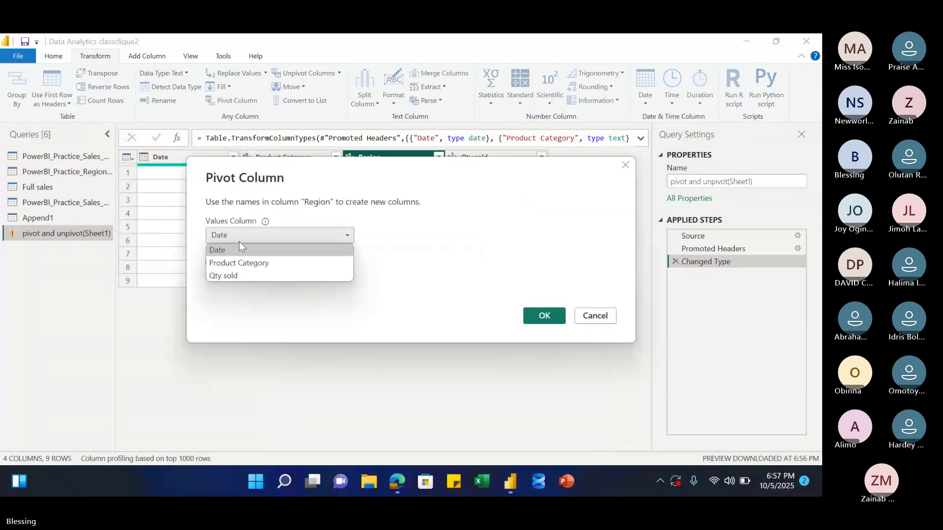
click(234, 275)
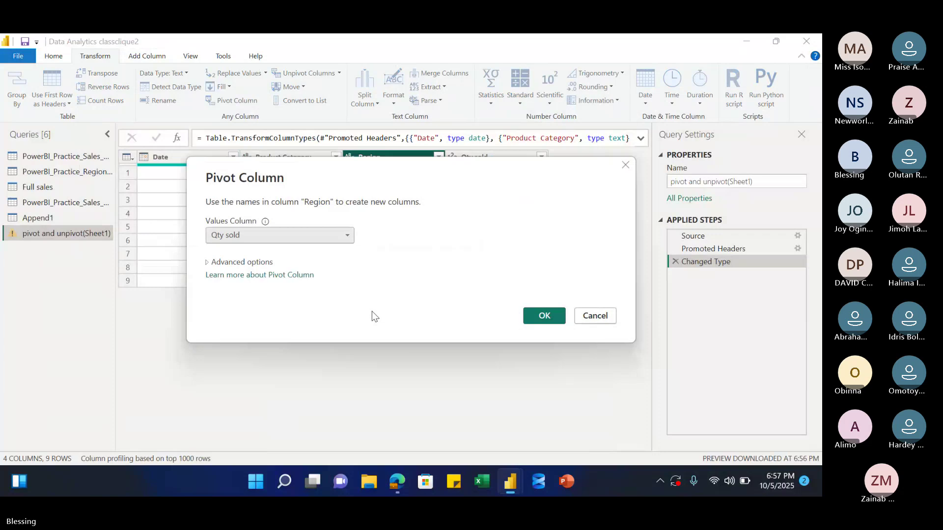
click(544, 315)
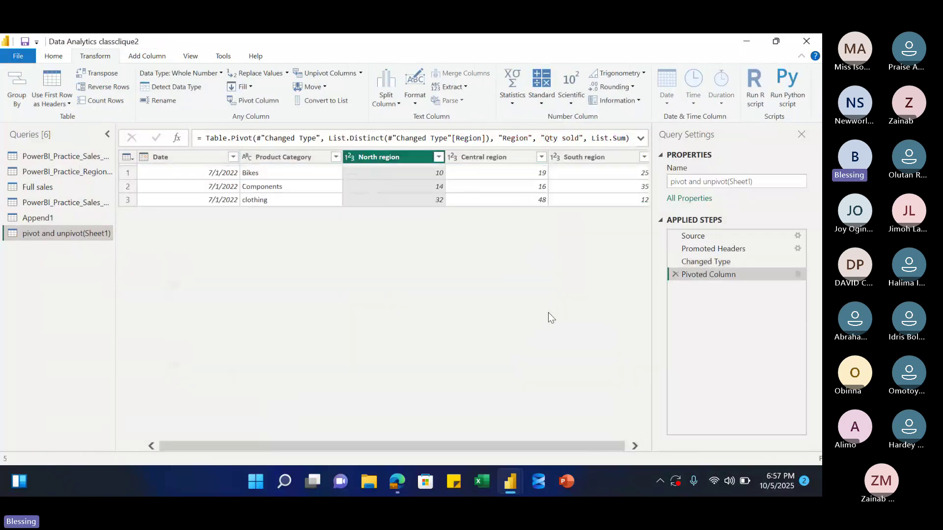
- Examine the pivoted region columns and the Central region column's quality summary
drag(365, 443, 427, 445)
drag(323, 444, 270, 448)
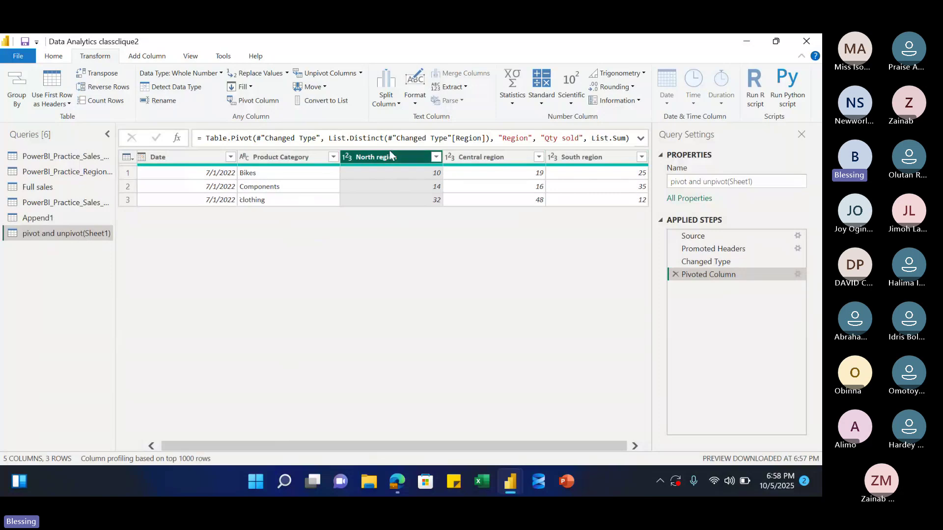
click(459, 159)
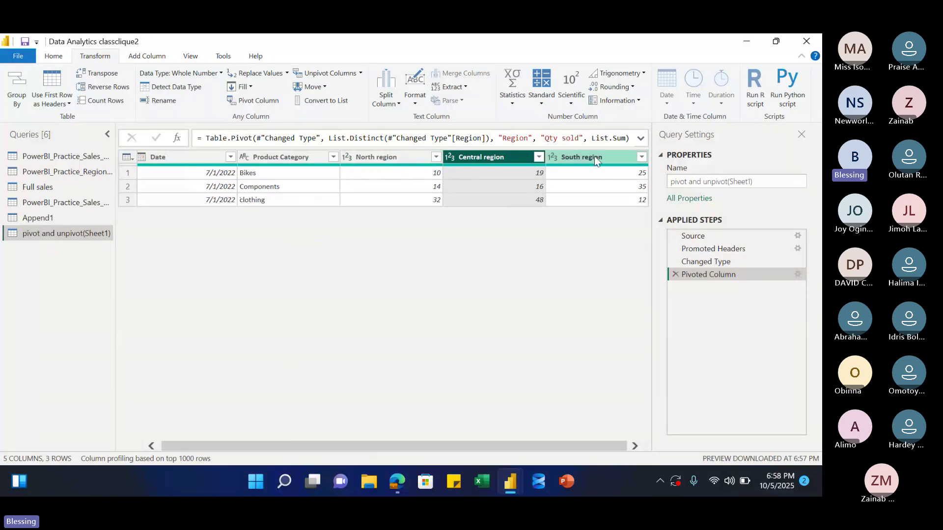
mouse_move(450, 165)
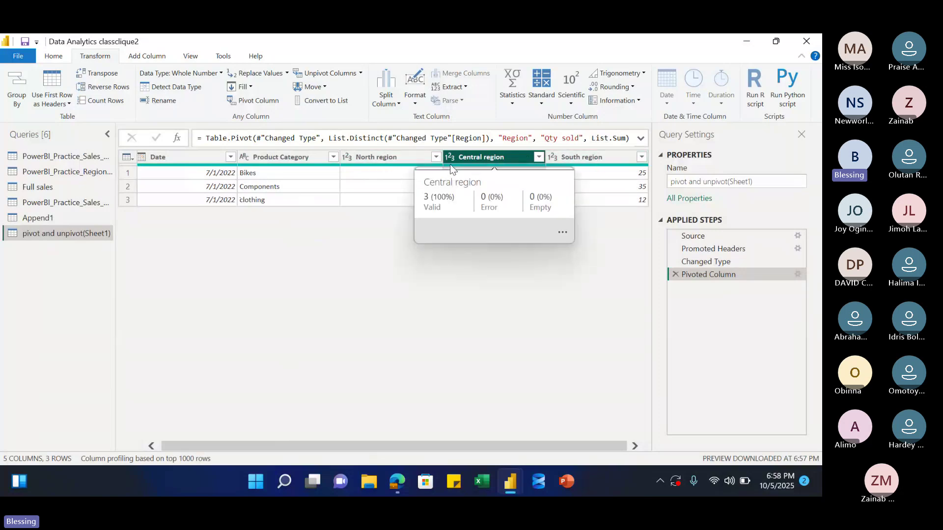
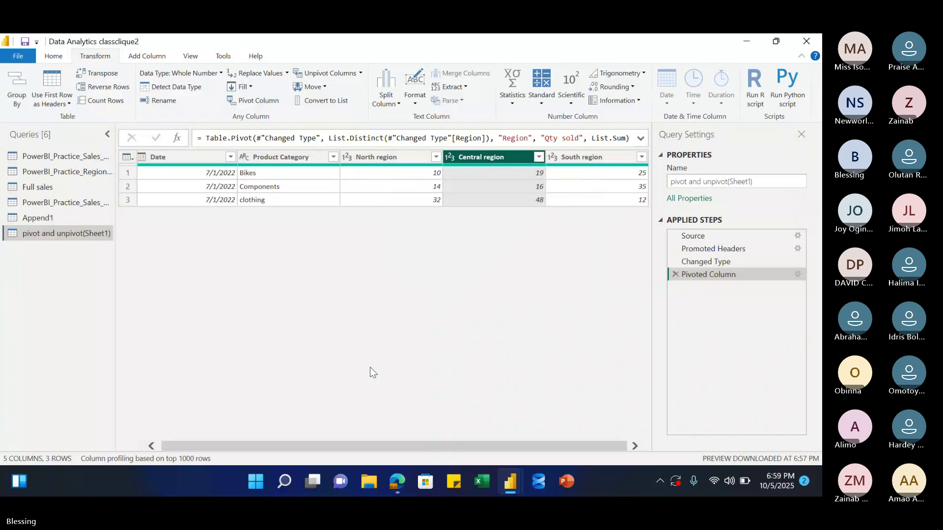
- Unpivot the North region, Central region and South region columns
key(Left)
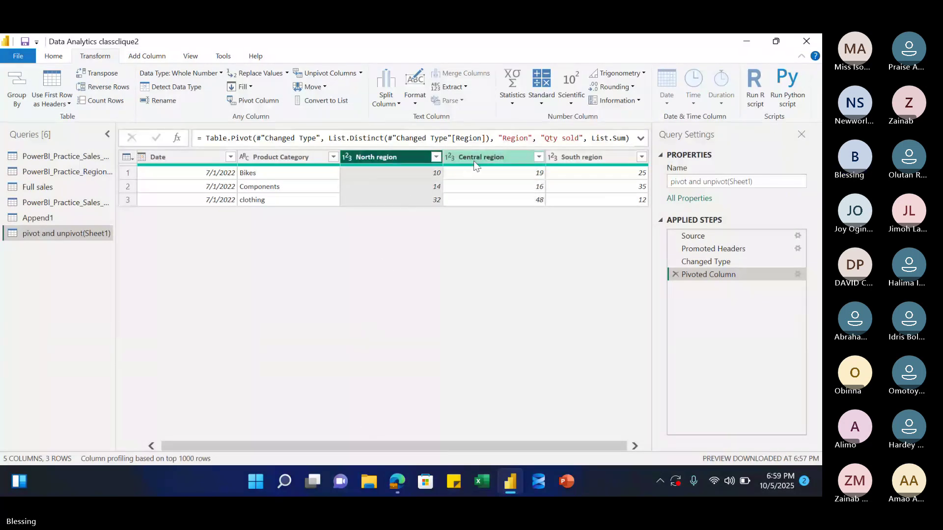
shift+click(579, 158)
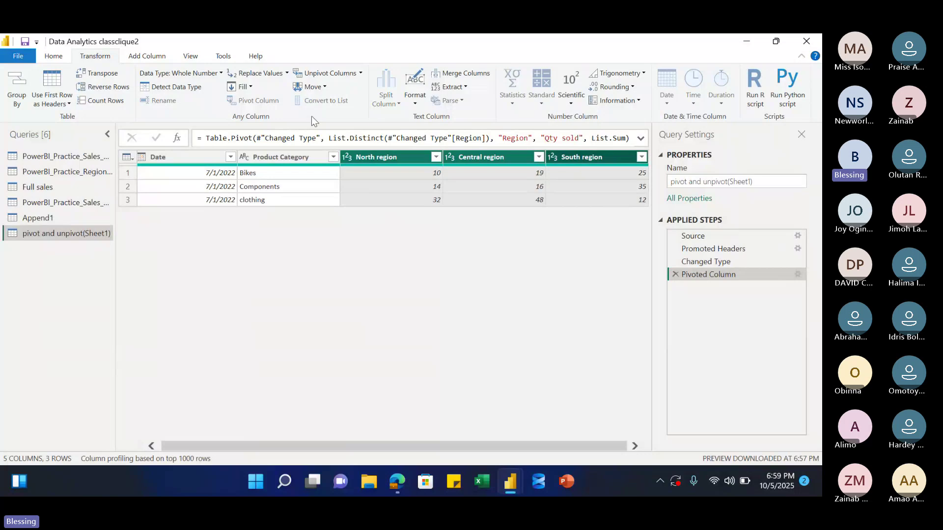
click(361, 74)
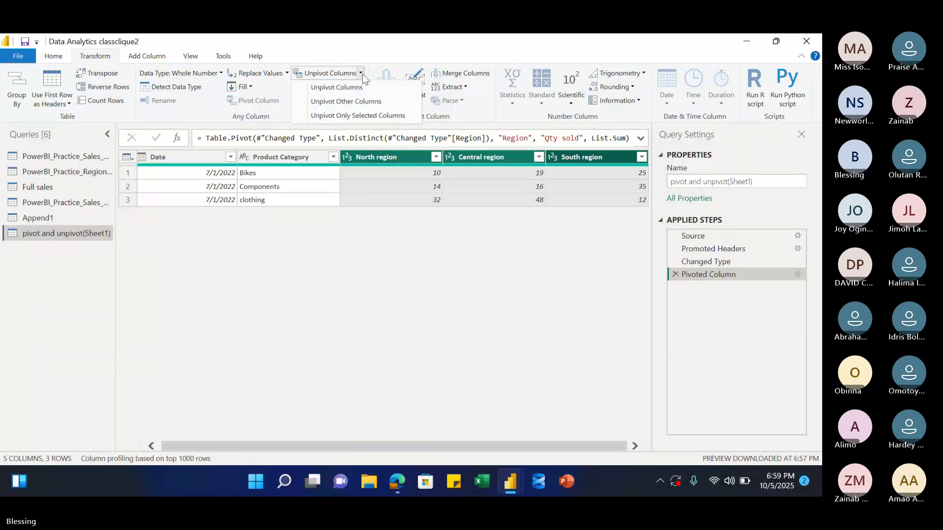
click(333, 88)
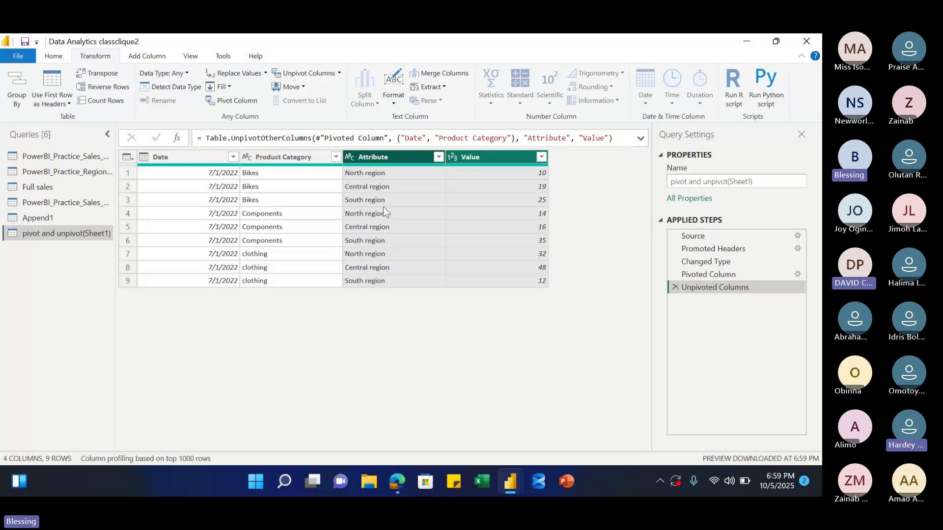
- Rename the unpivoted Attribute column to Region and the Value column to Qty sold
double_click(389, 157)
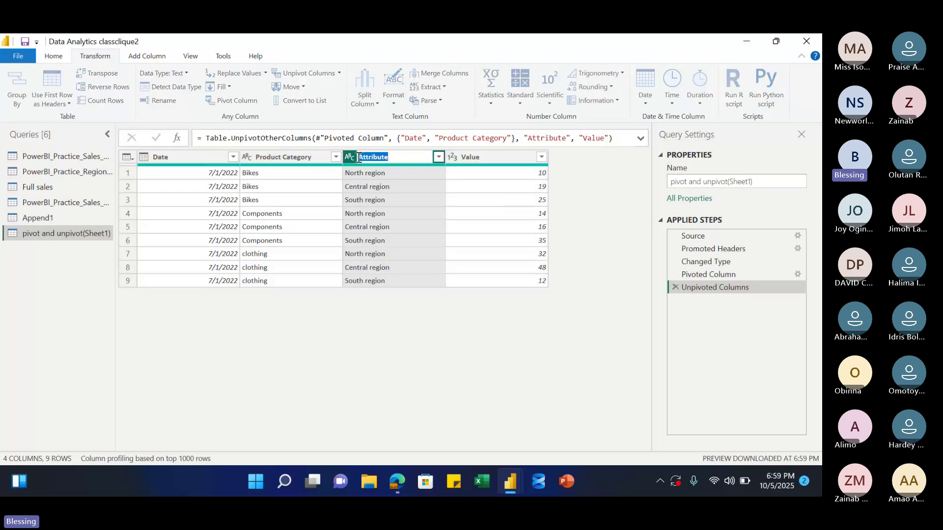
key(BackSpace)
text(R)
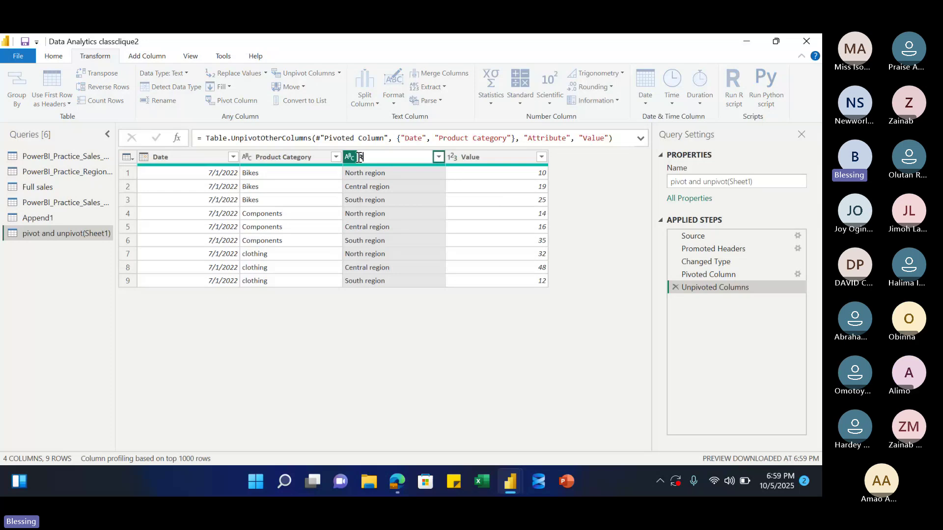
text(egion)
key(Return)
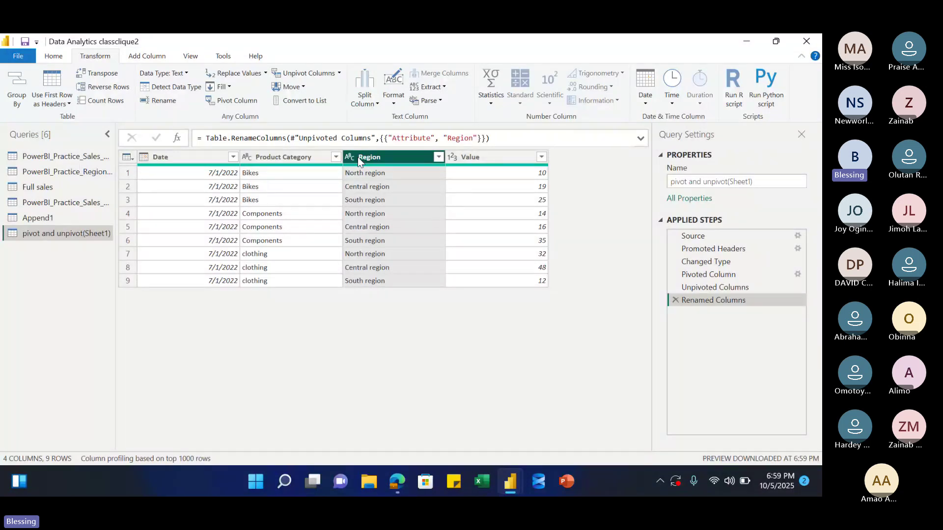
double_click(482, 157)
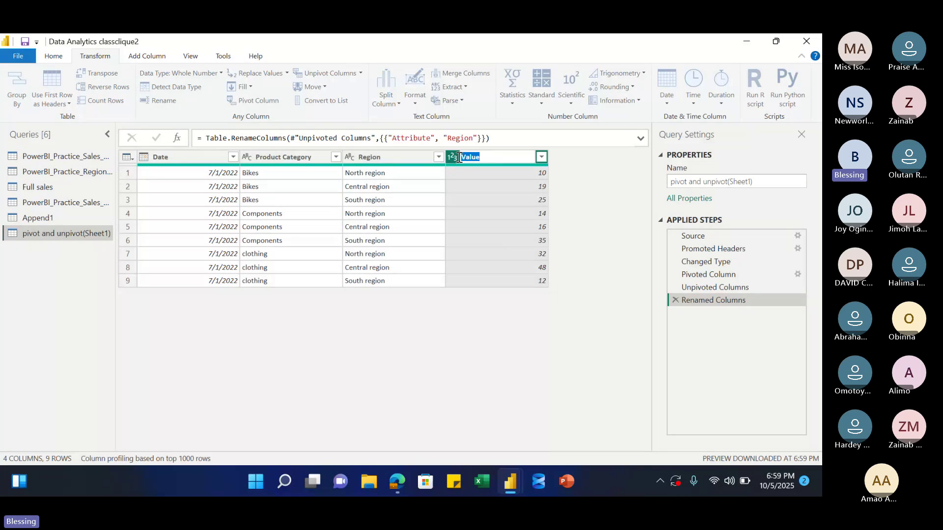
text(q)
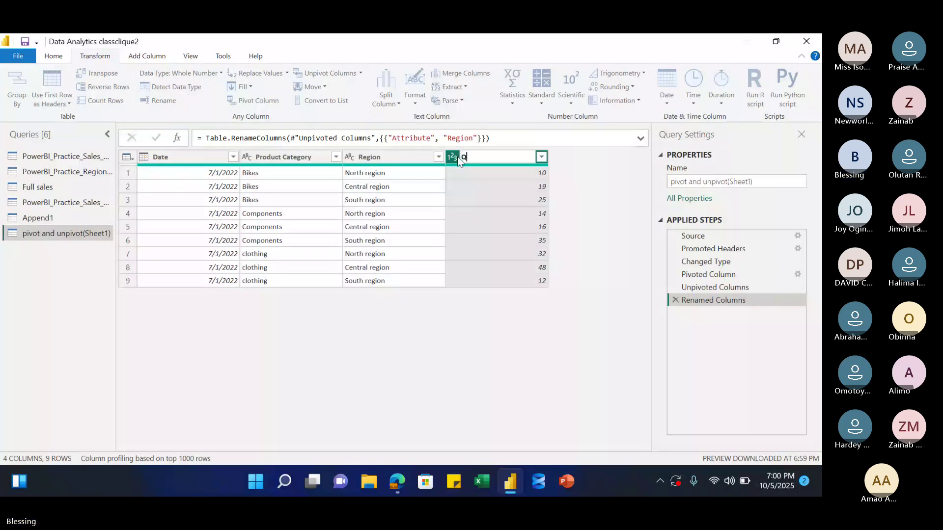
text(ty sold)
key(Return)
- Remove the word "region" from the Region column's entries by replacing it with an empty value
click(377, 169)
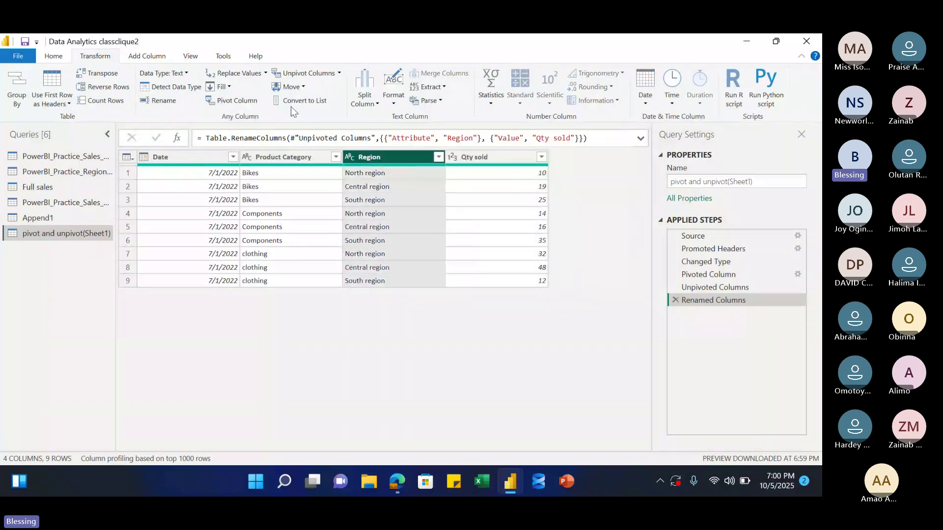
click(264, 73)
click(244, 87)
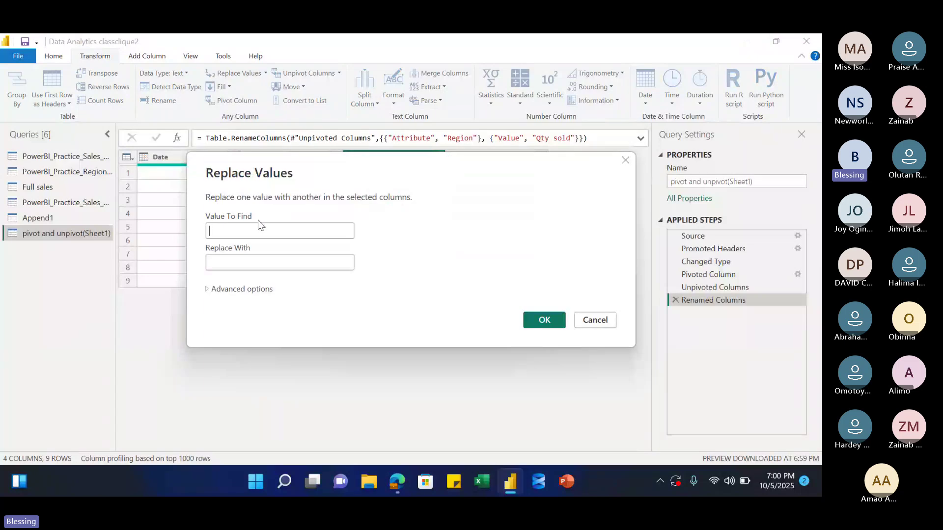
click(231, 231)
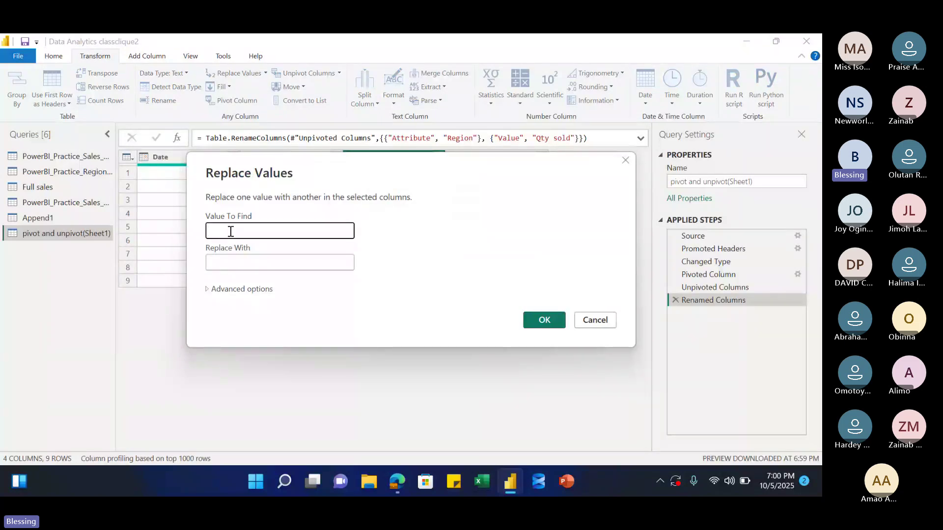
drag(320, 166, 307, 238)
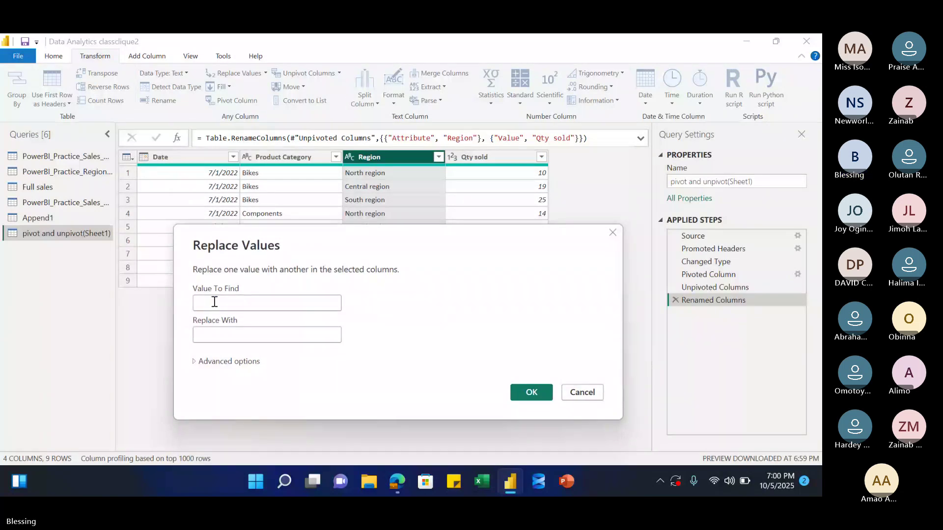
click(214, 301)
text(region)
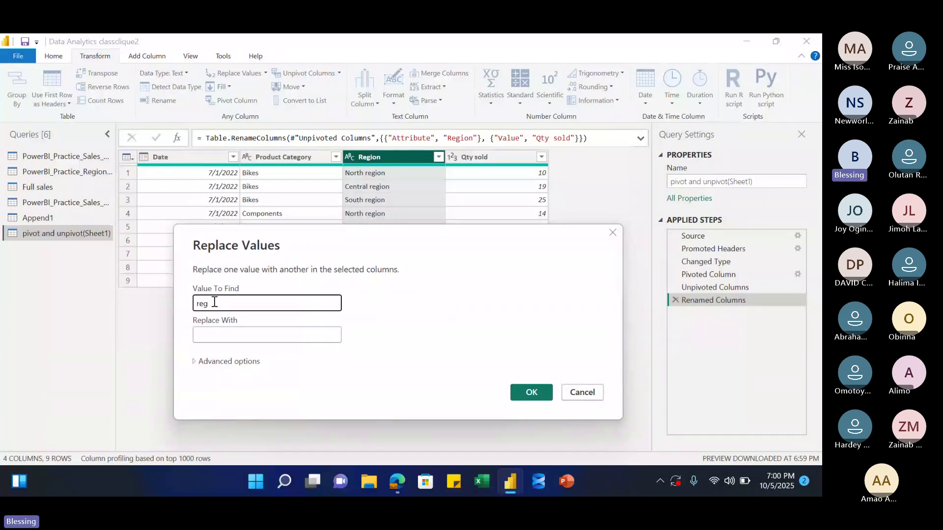
click(214, 335)
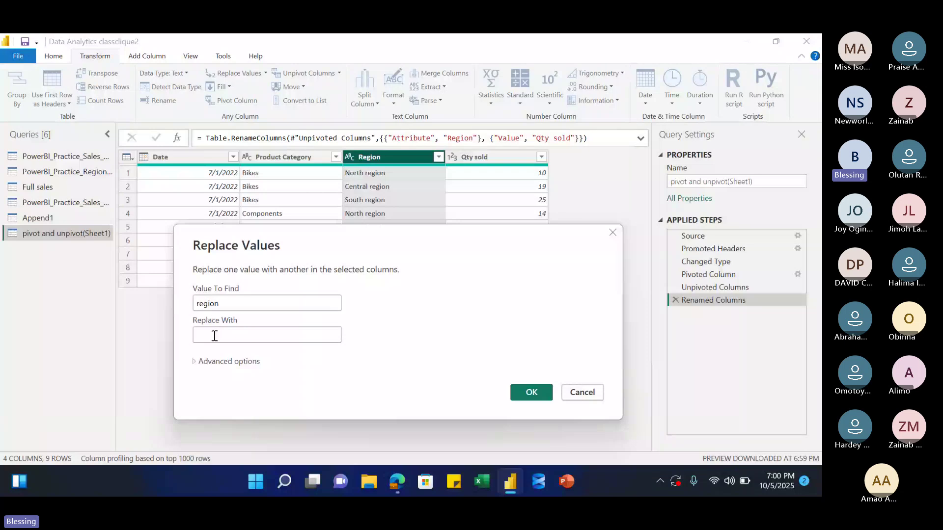
click(525, 391)
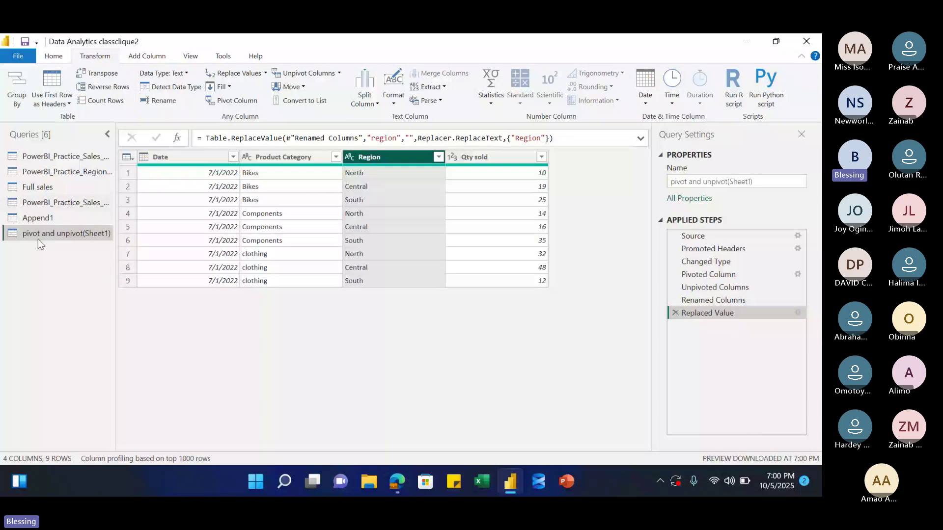
- Start a basic Group By on the Region column and name the new column Total Qty Sold
click(53, 56)
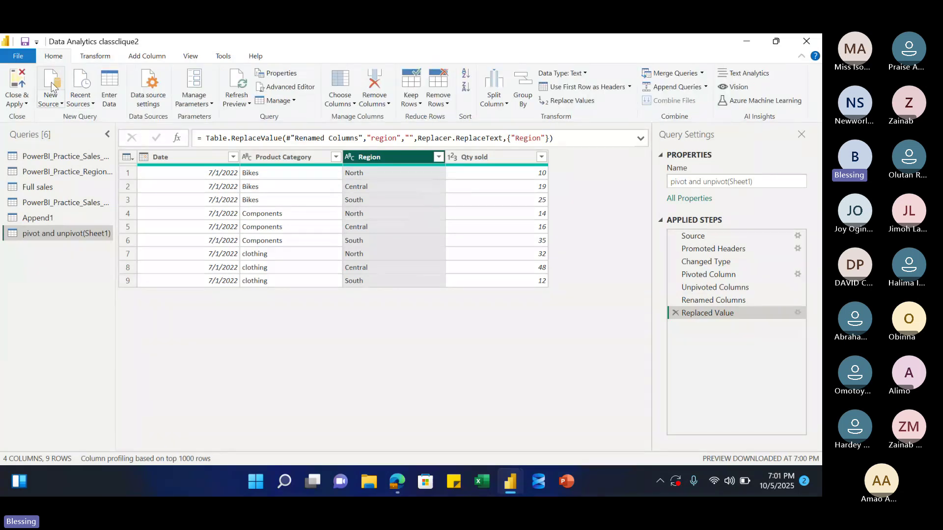
click(100, 58)
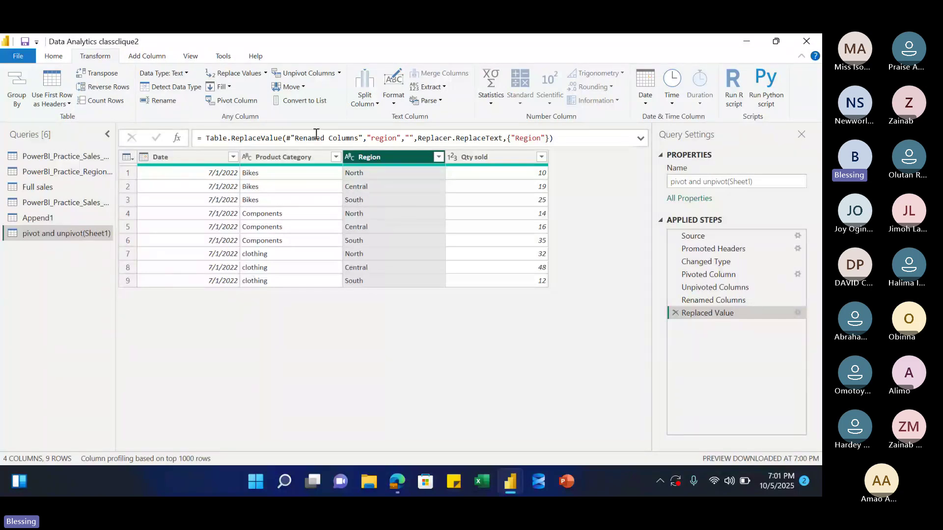
click(11, 97)
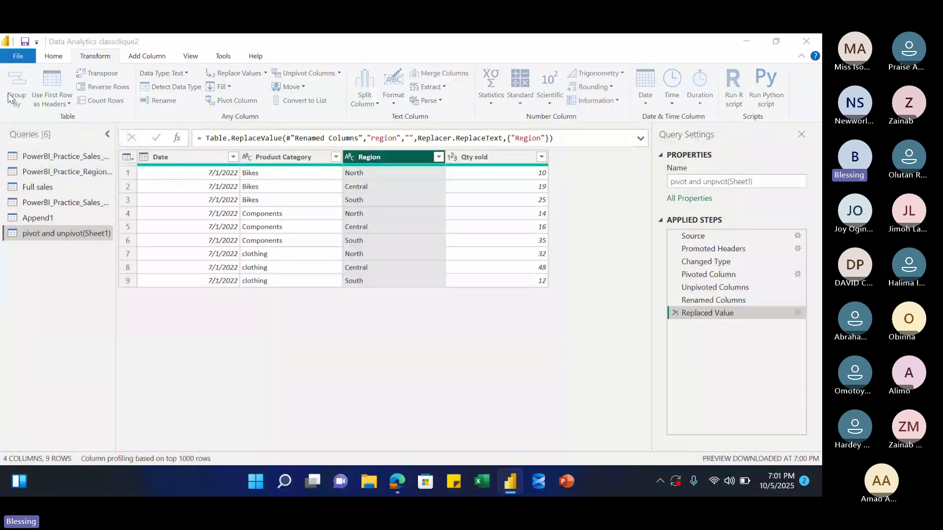
drag(379, 177, 332, 133)
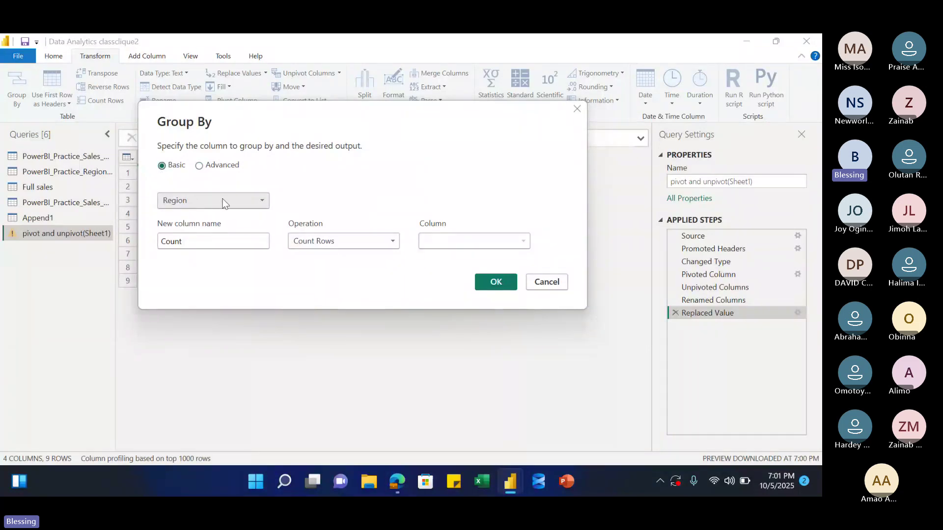
drag(194, 242, 162, 243)
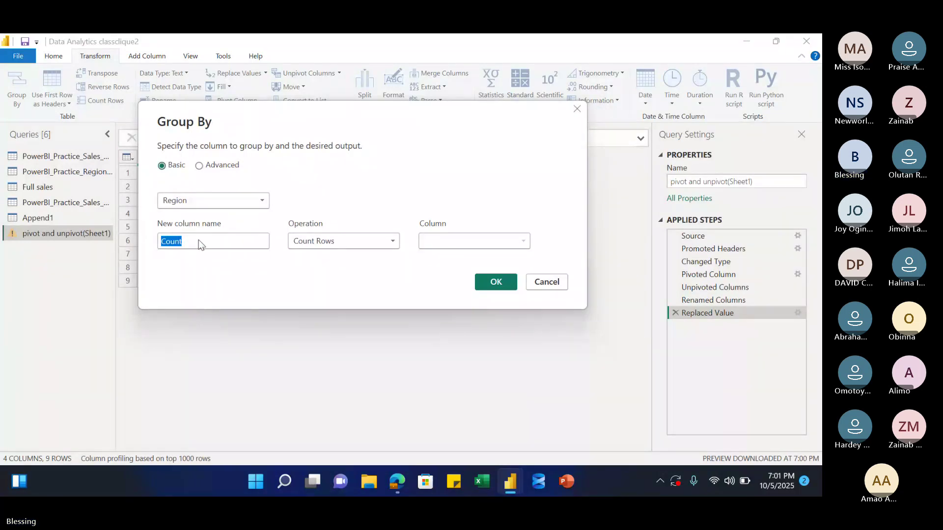
key(BackSpace)
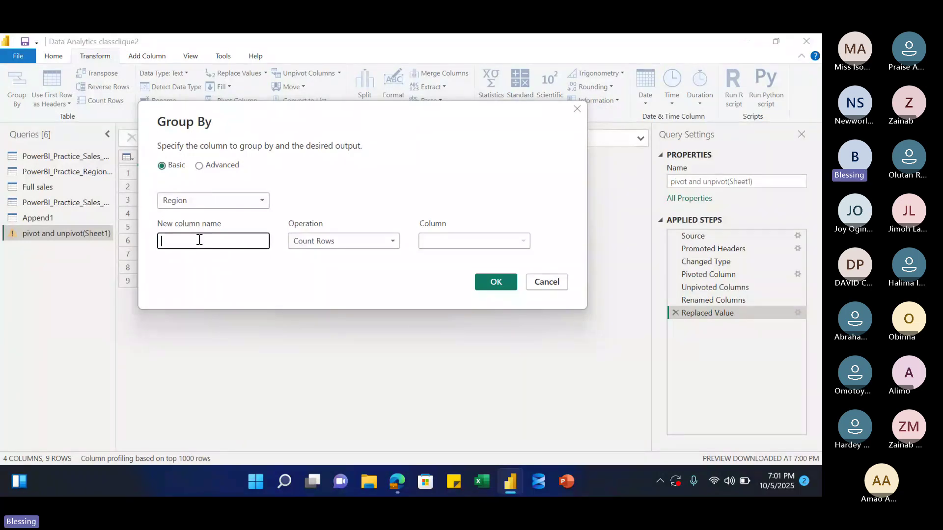
text(Tota)
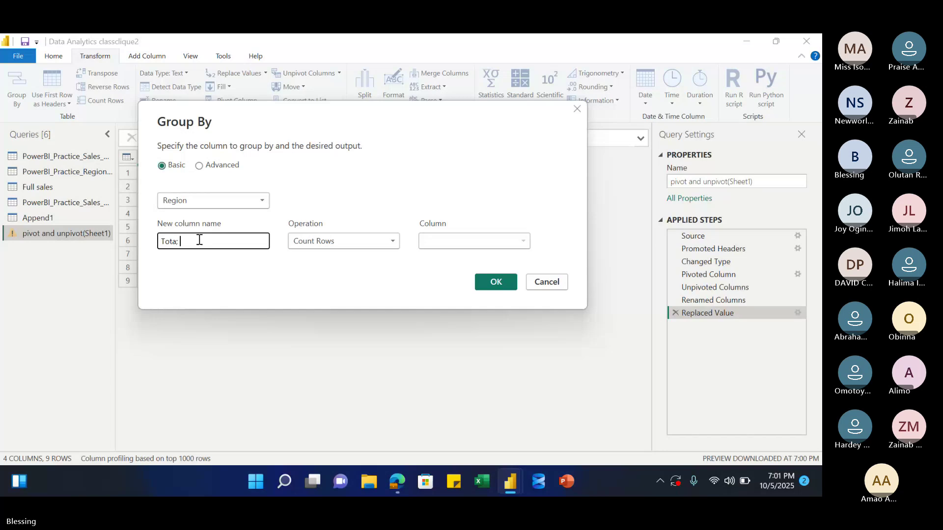
text(l Qty Sold)
- Set the grouping's aggregation to Sum of the Qty sold column and apply it
click(347, 245)
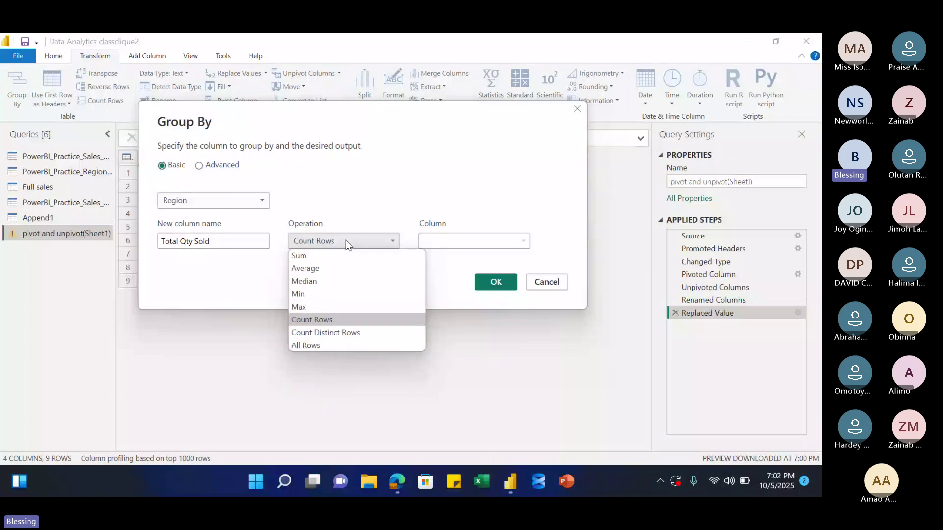
click(308, 255)
click(316, 240)
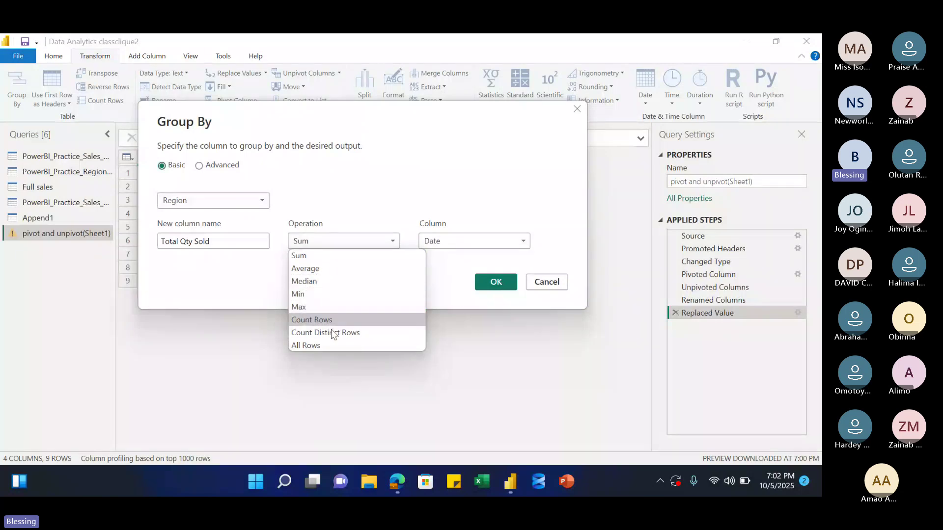
click(299, 256)
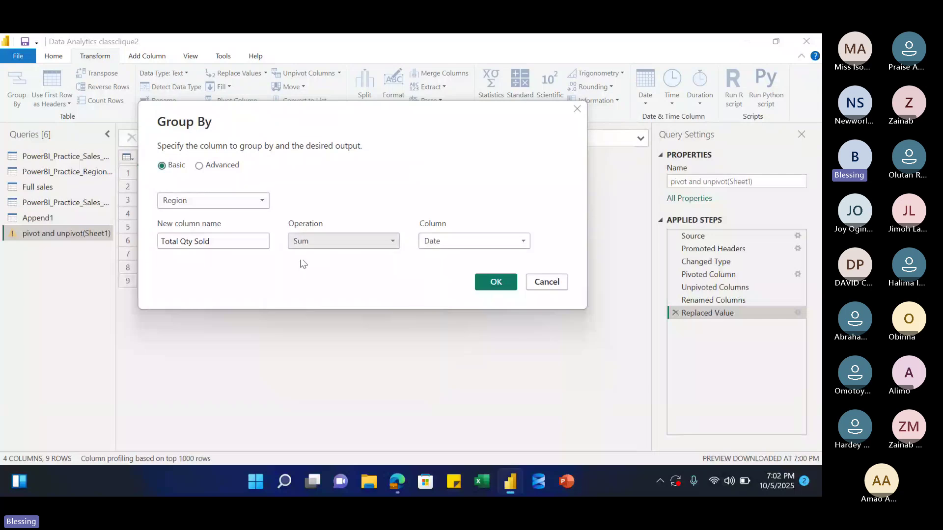
click(445, 246)
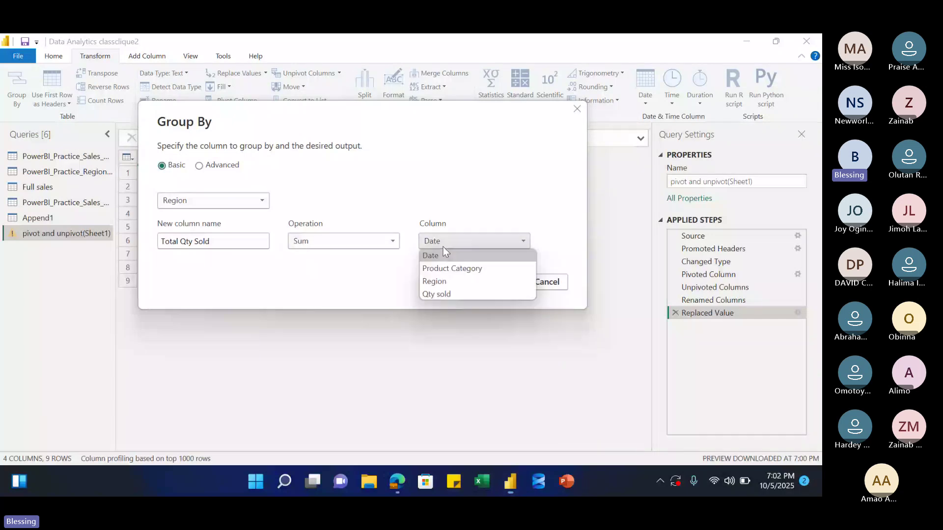
click(434, 293)
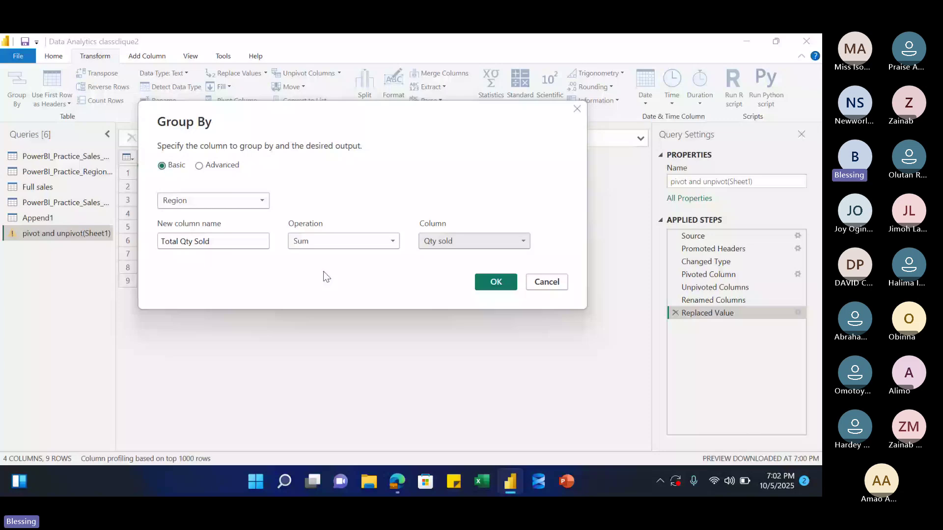
key(Return)
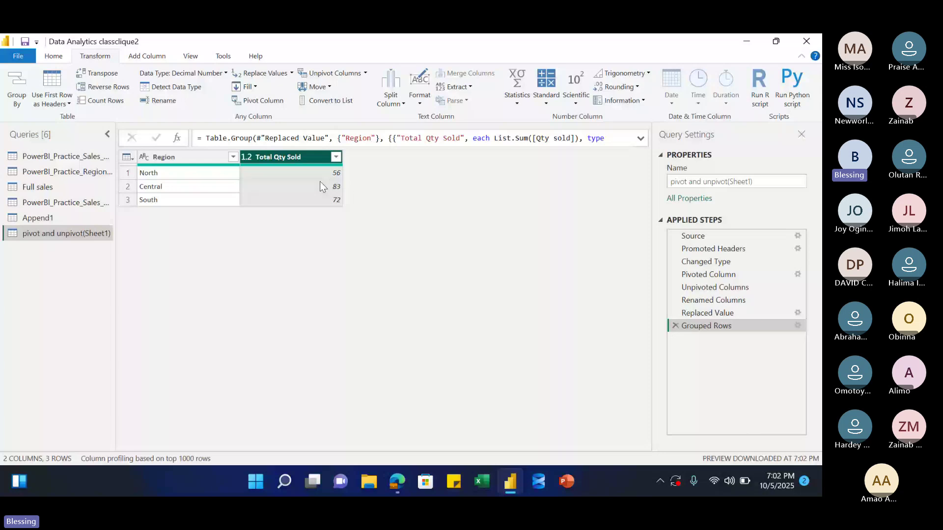
- Review the Grouped Rows settings and compare the table at the Replaced Value and Grouped Rows steps
double_click(750, 320)
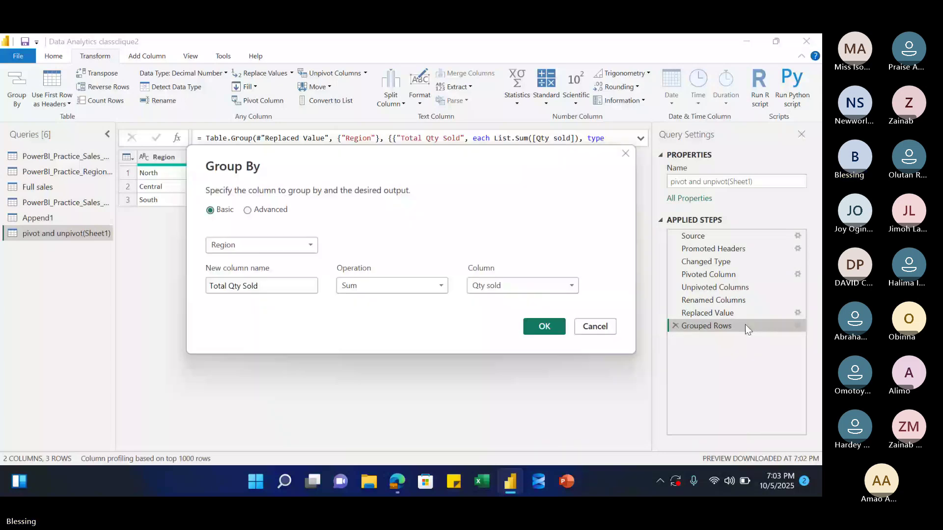
click(626, 154)
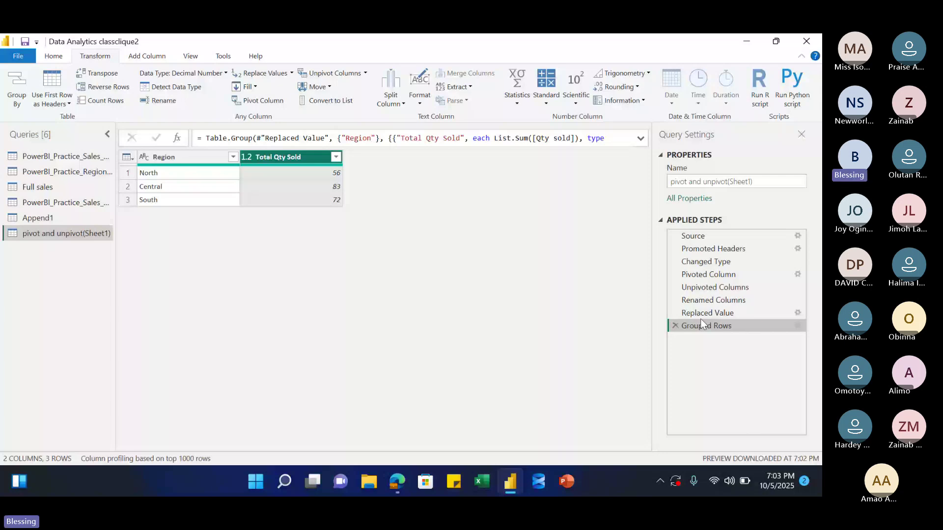
click(700, 314)
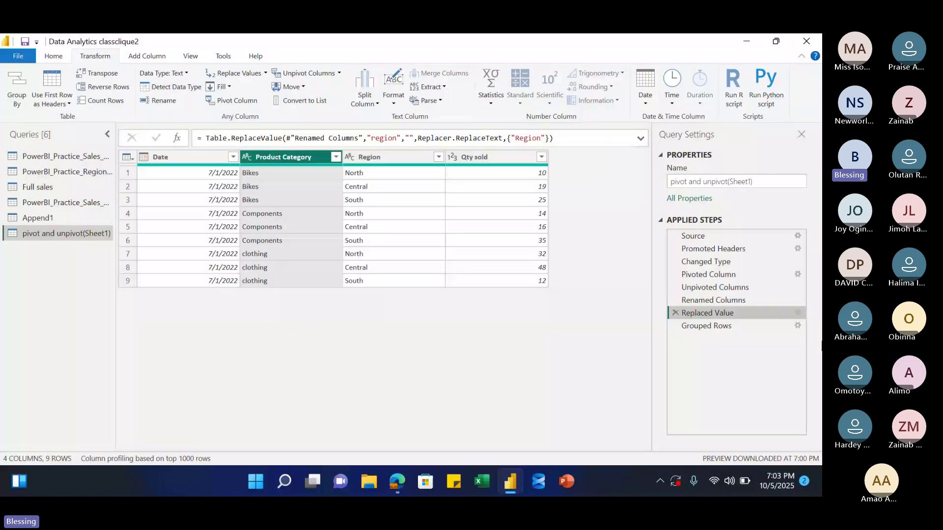
click(703, 327)
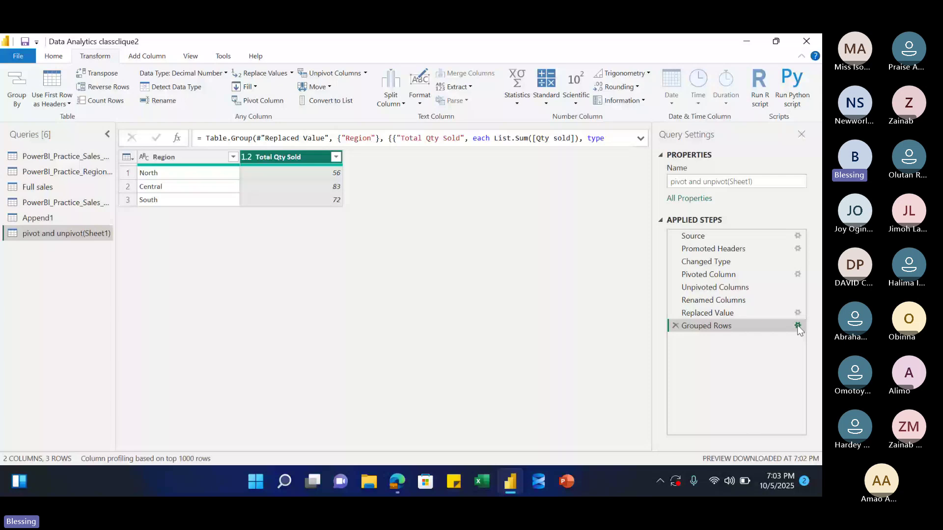
- Switch the Grouped Rows step to advanced grouping and add Product Category as a second grouping column after Region
click(797, 325)
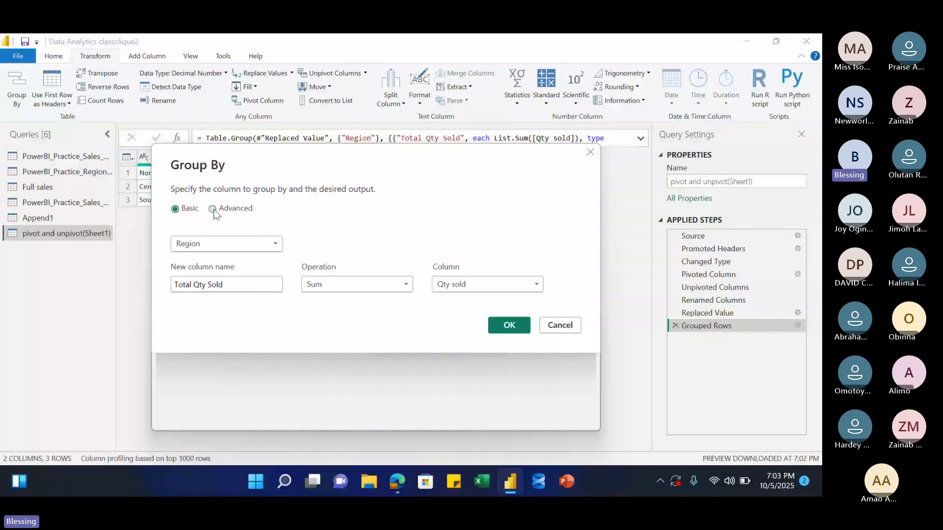
click(213, 208)
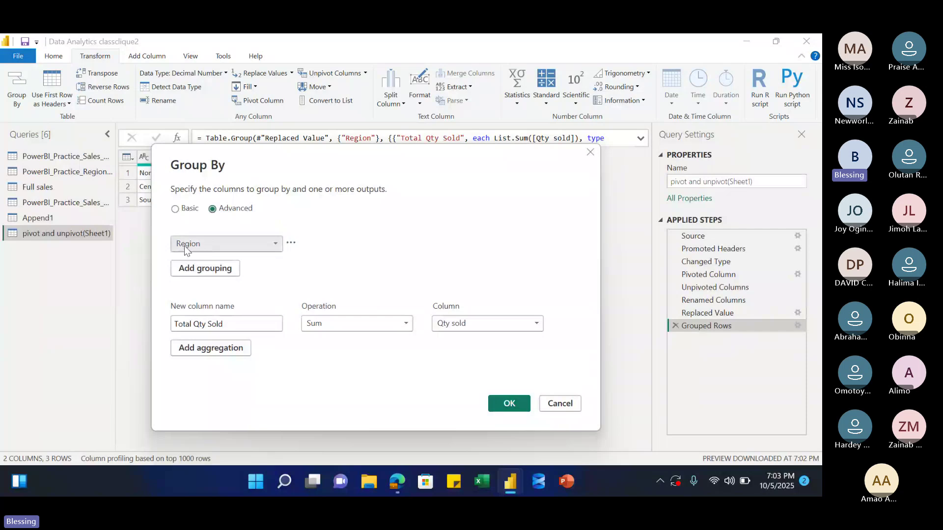
click(210, 268)
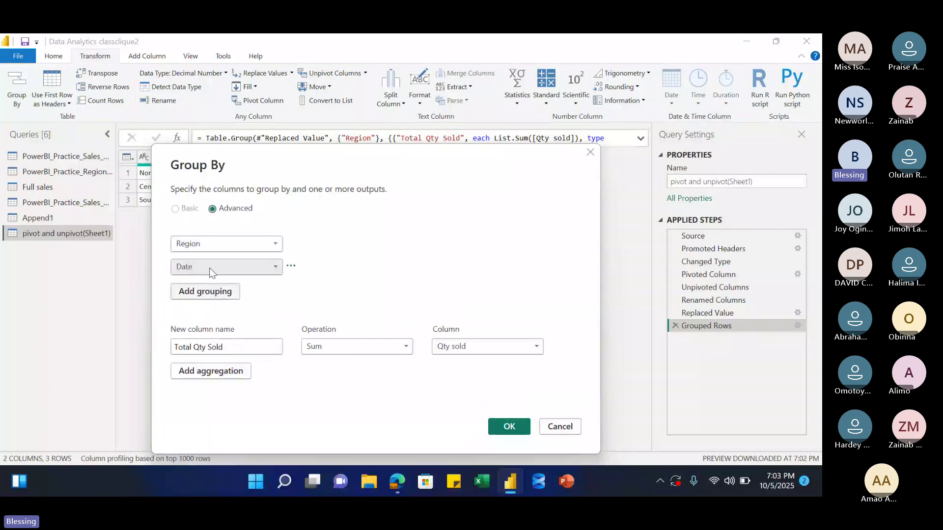
click(209, 267)
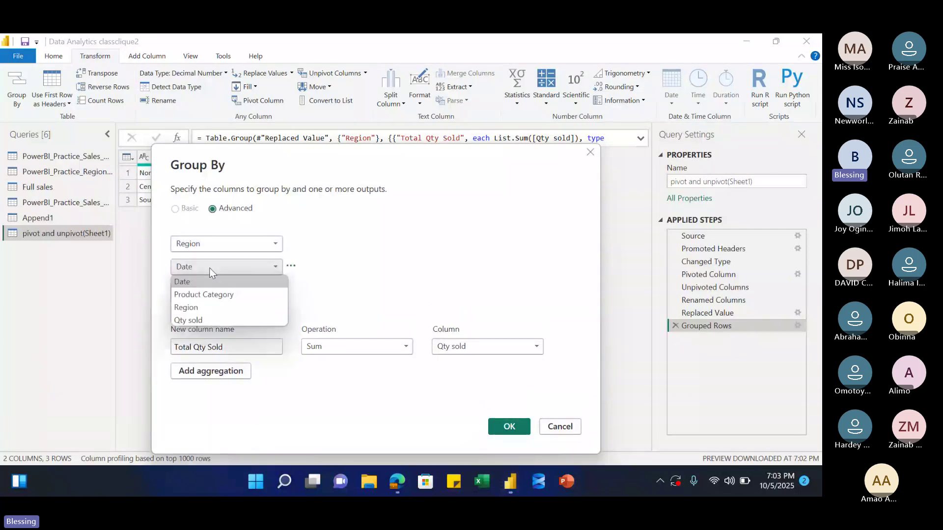
click(191, 294)
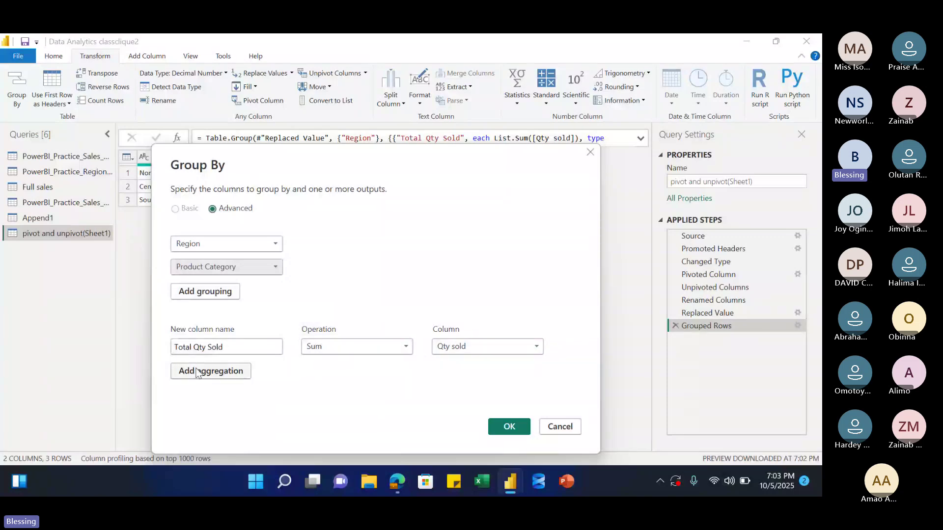
drag(300, 165, 296, 251)
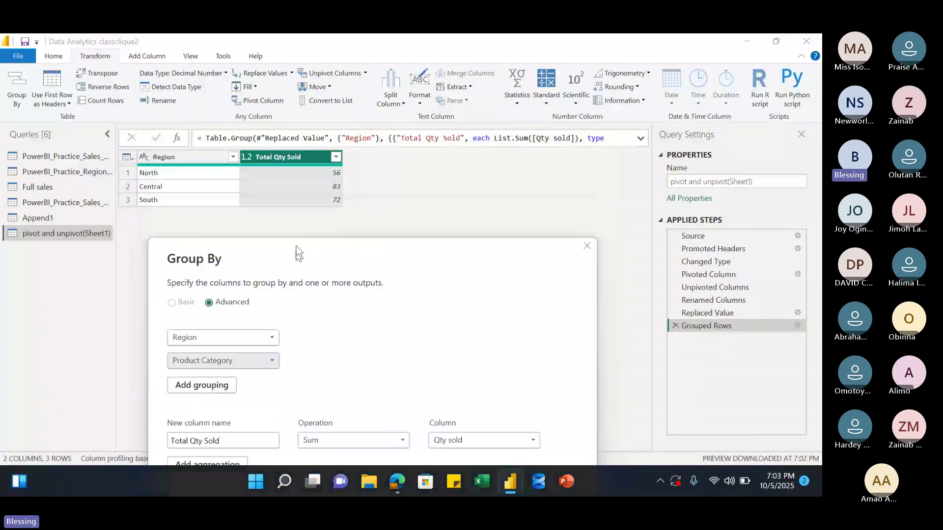
- Add an aggregation named Avg Qty Sold that averages the Qty sold column, and apply the edited grouping
click(228, 373)
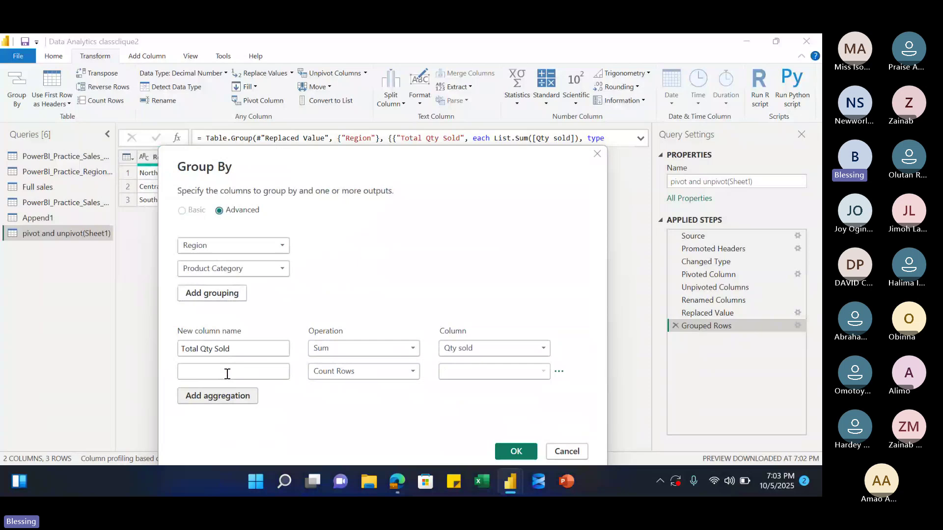
click(197, 368)
text(Ave)
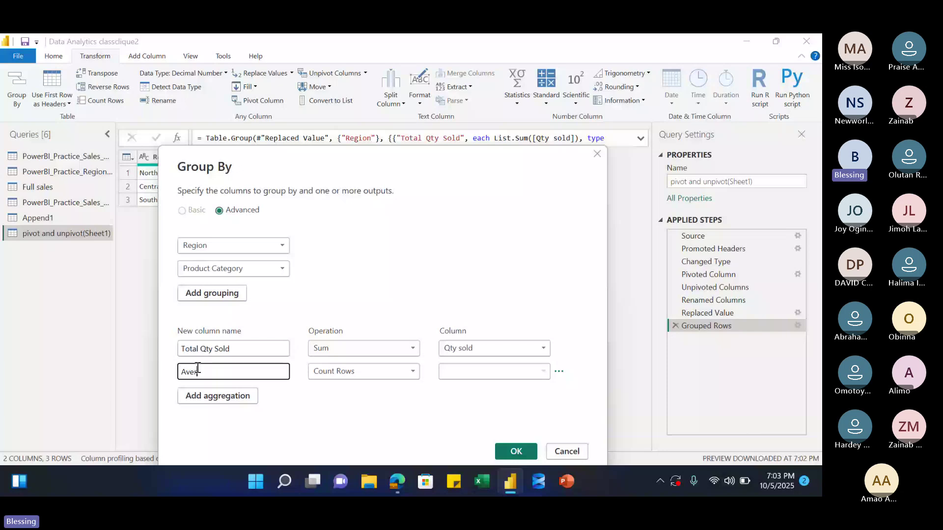
key(BackSpace)
text(g Qty Sold)
click(391, 376)
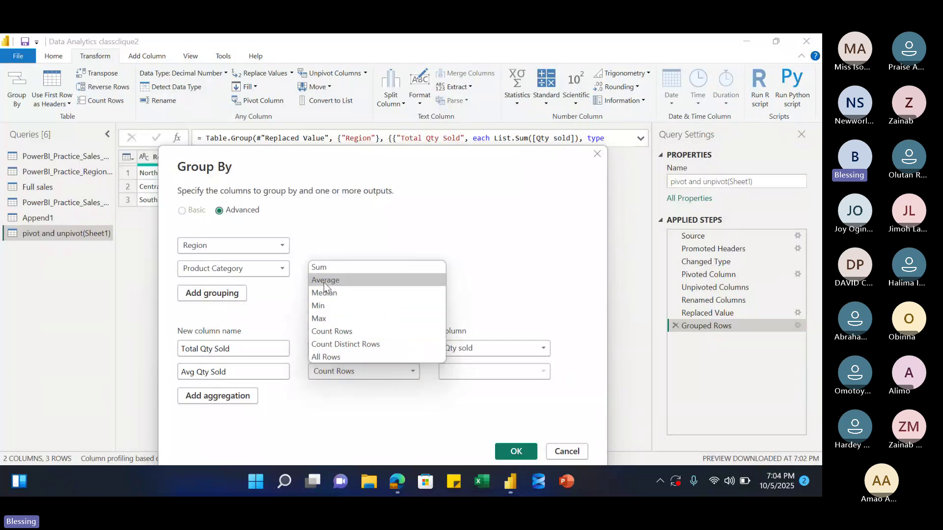
key(Escape)
click(473, 369)
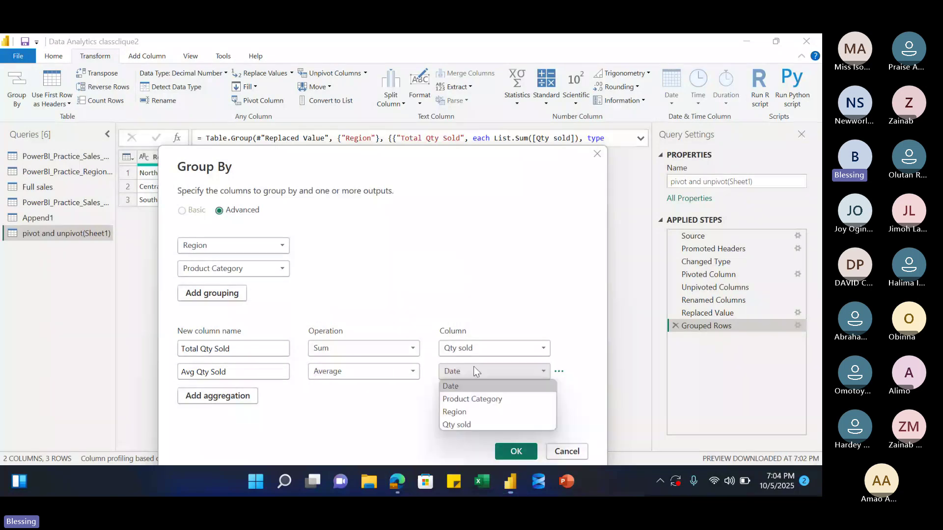
click(468, 425)
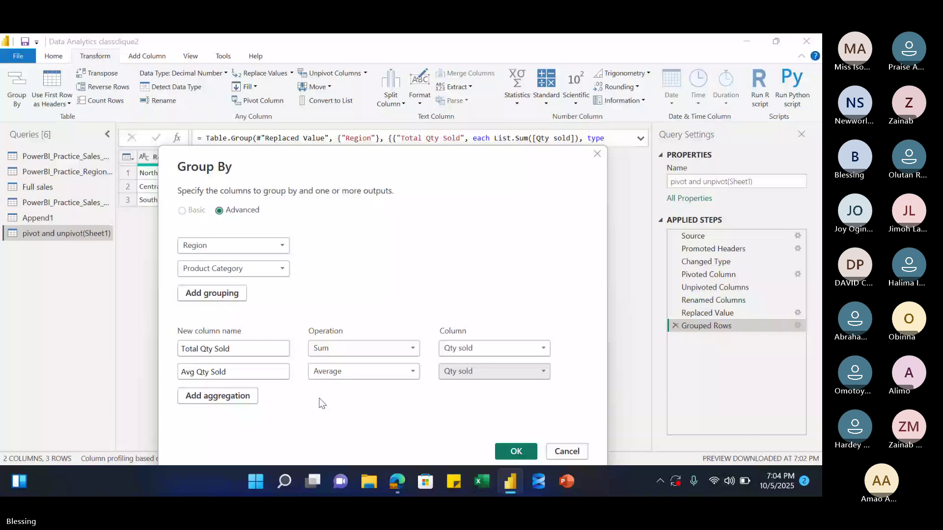
click(514, 452)
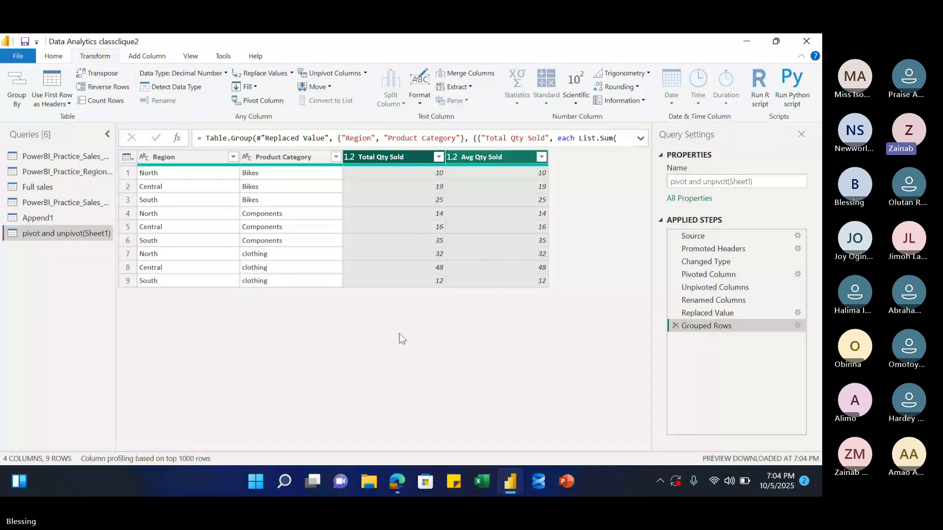
- Review the Grouped Rows settings without changing them, and delete that step from the pivot and unpivot query
click(798, 325)
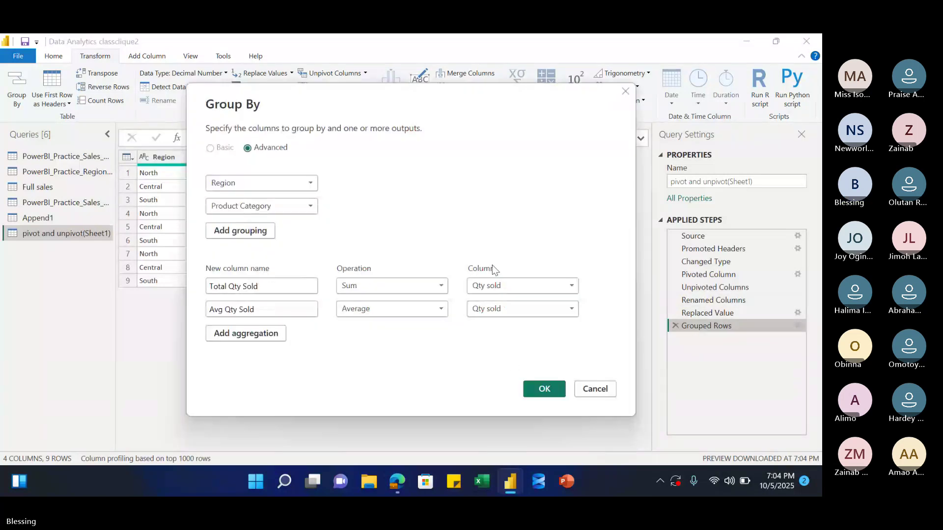
click(624, 92)
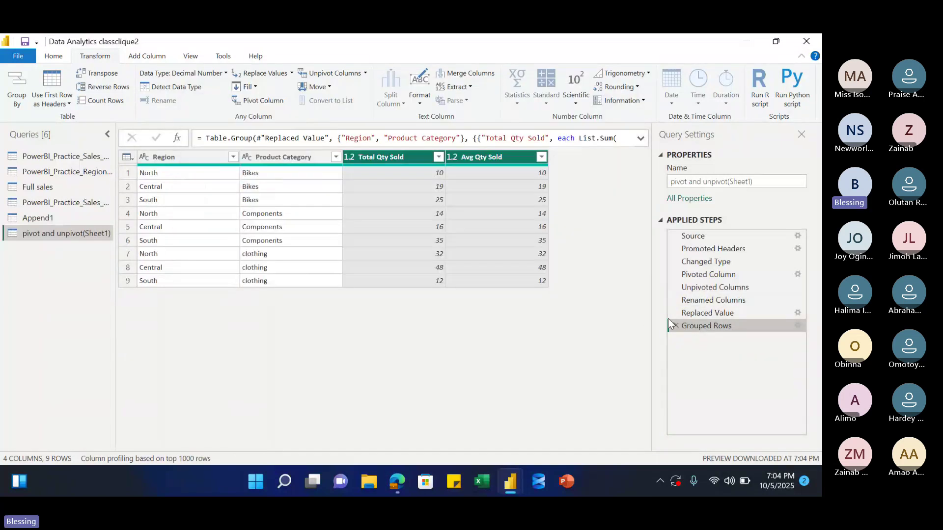
click(674, 325)
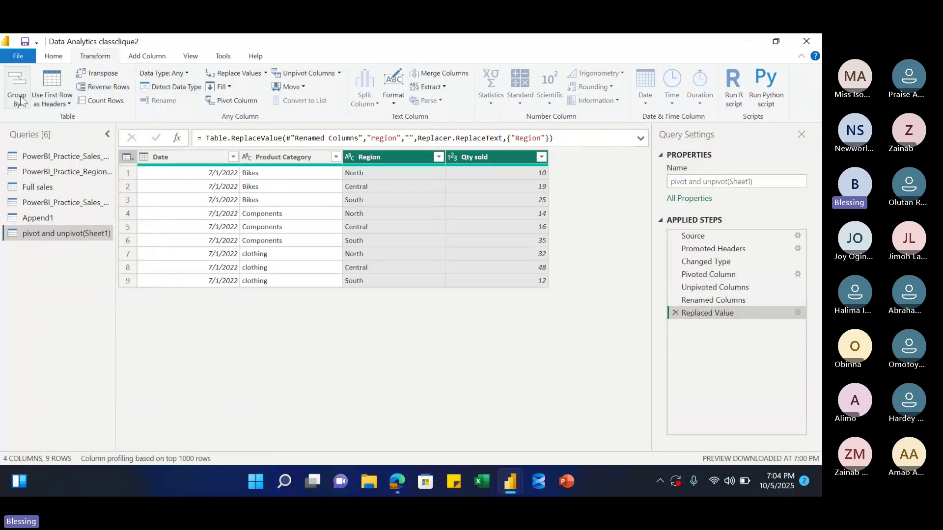
- Start an advanced Group By on the Region column and add Product Category as the second grouping column
click(381, 160)
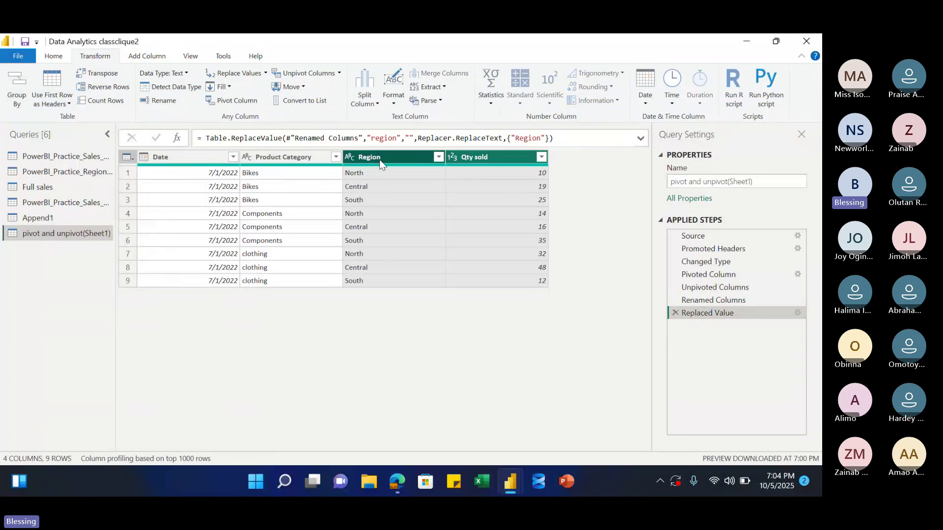
click(18, 96)
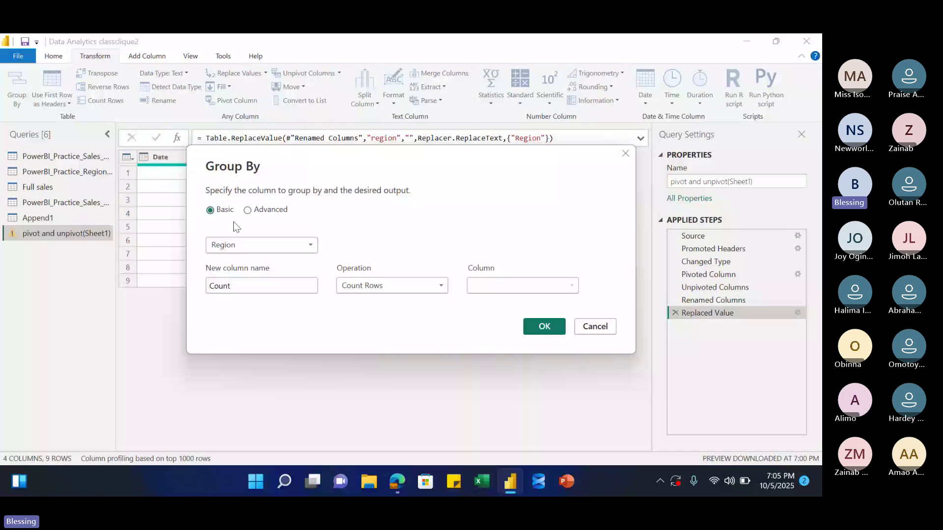
click(247, 210)
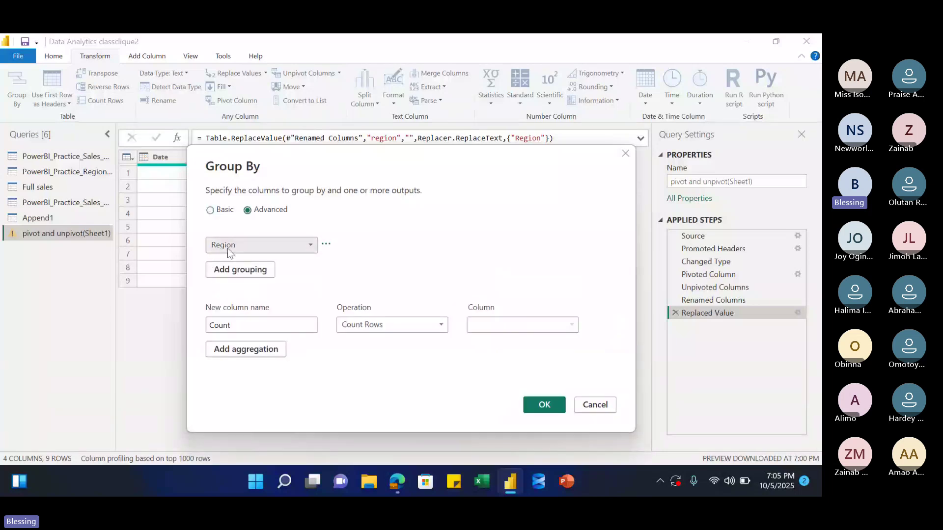
drag(308, 153, 245, 232)
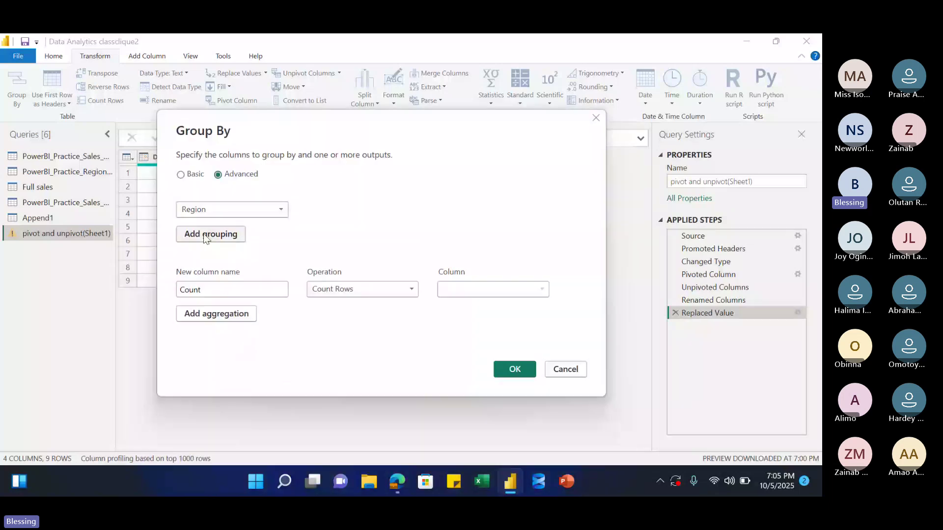
click(206, 236)
click(220, 233)
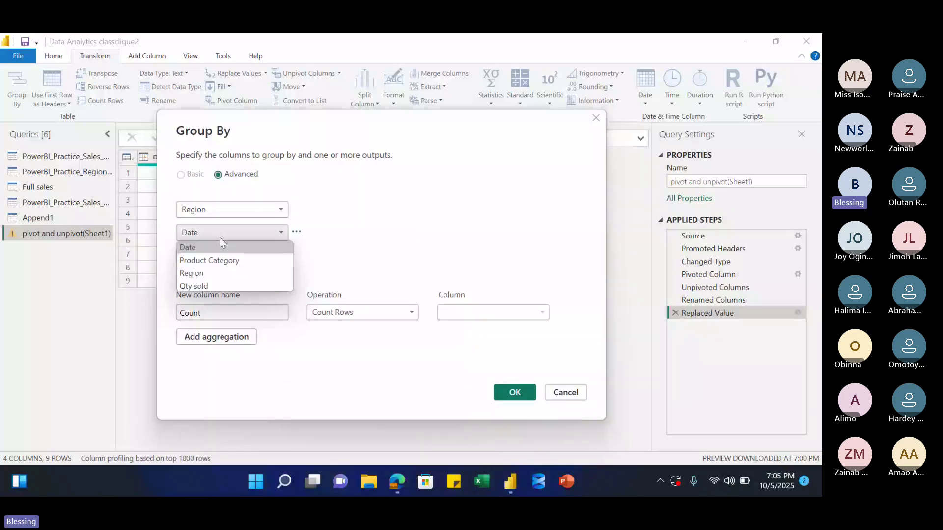
click(212, 261)
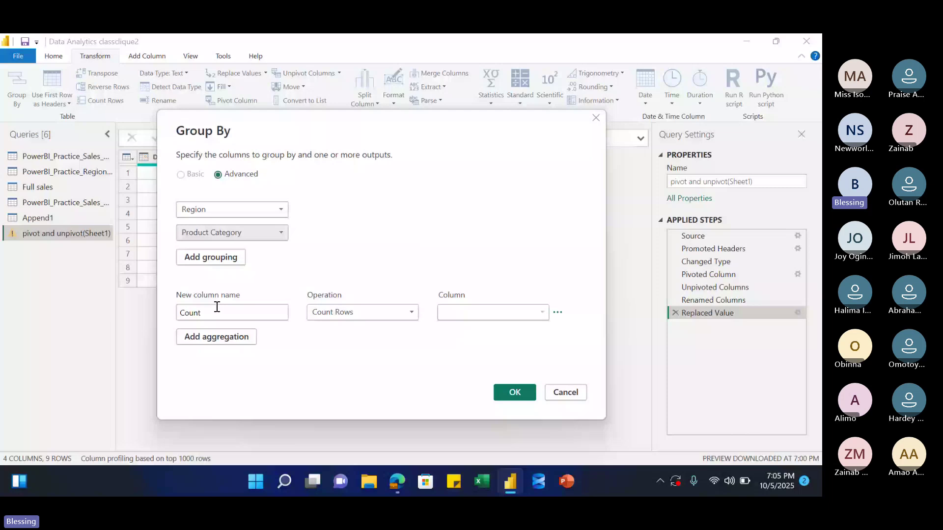
- Name the grouping's new column Total Qty Sold and set it to the Sum of the Qty sold column
drag(216, 308, 166, 318)
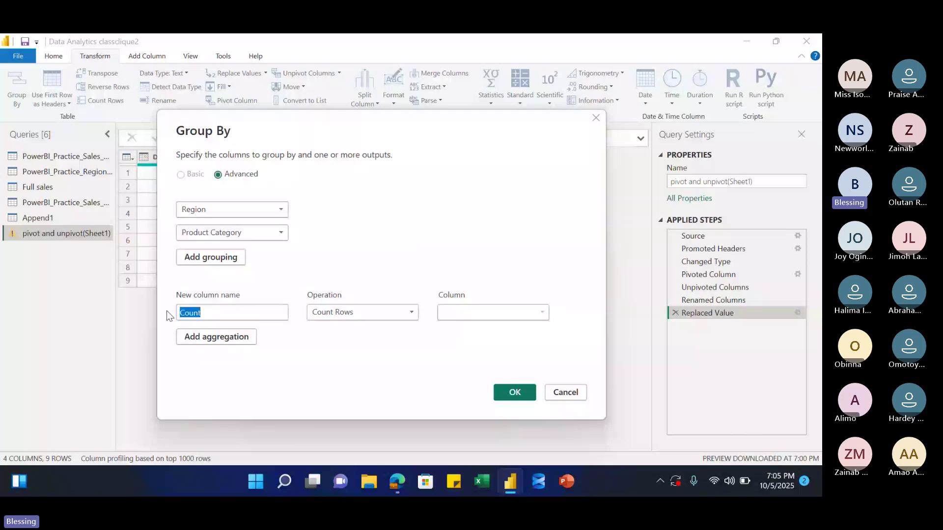
key(BackSpace)
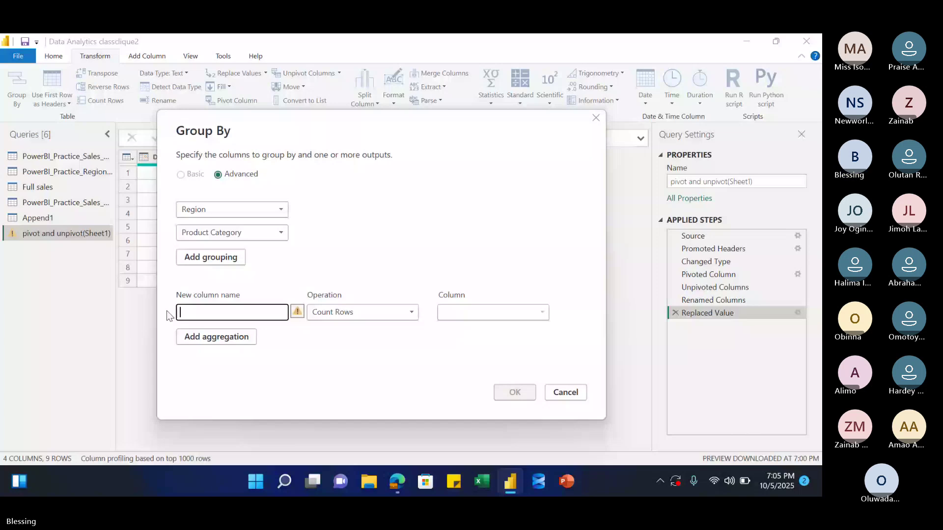
text(Total Qty S)
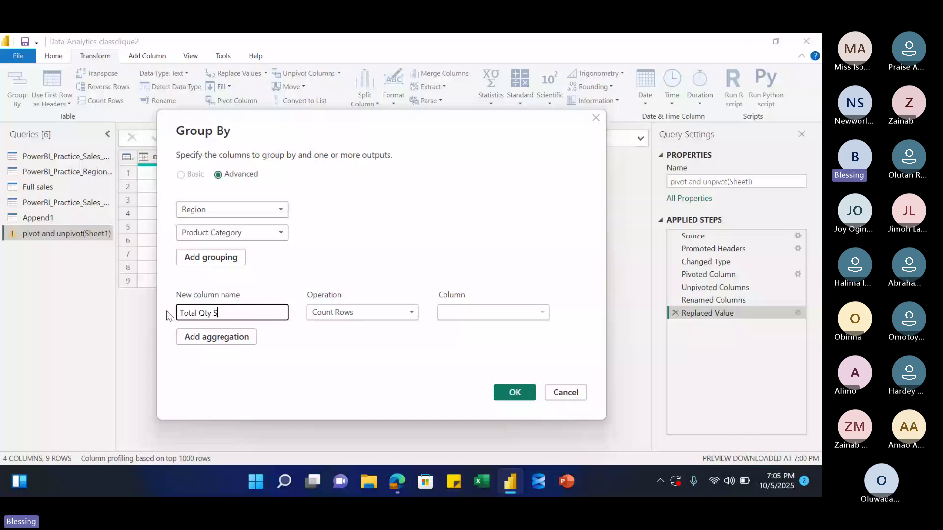
text(old)
click(334, 314)
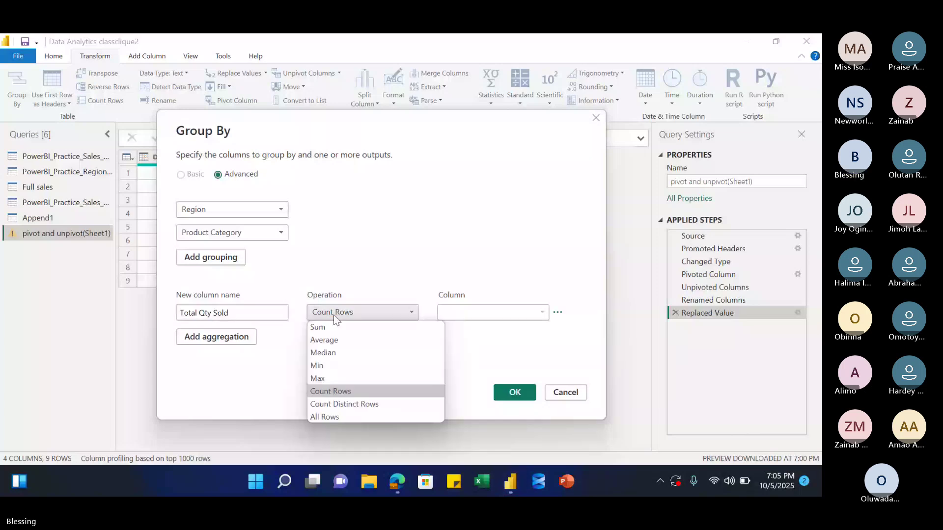
click(318, 327)
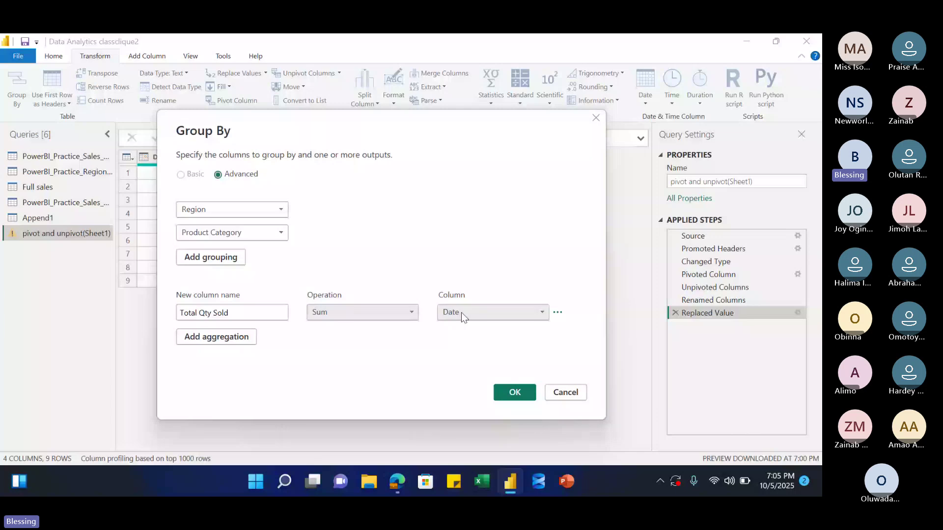
click(461, 313)
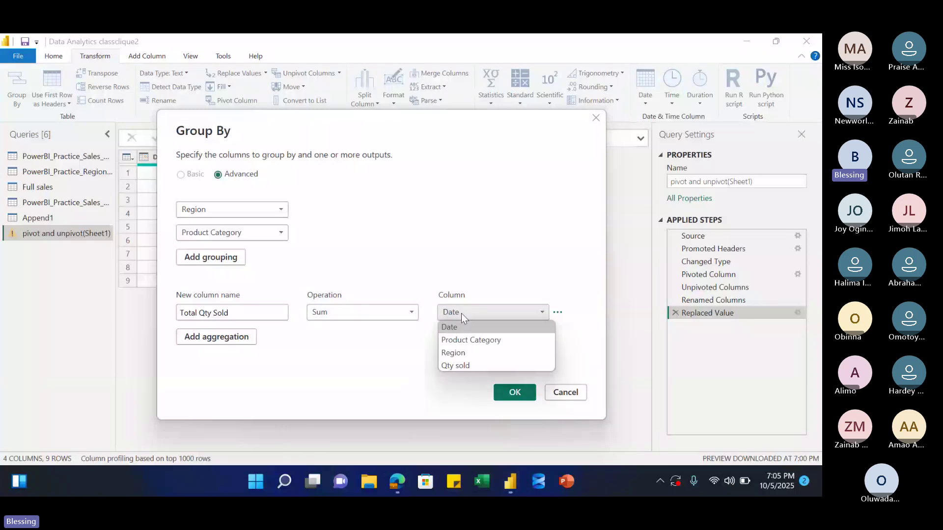
click(461, 365)
- Add a second aggregation named Avg Qty Sold using the Average of the Qty sold column, and apply the grouping
click(210, 337)
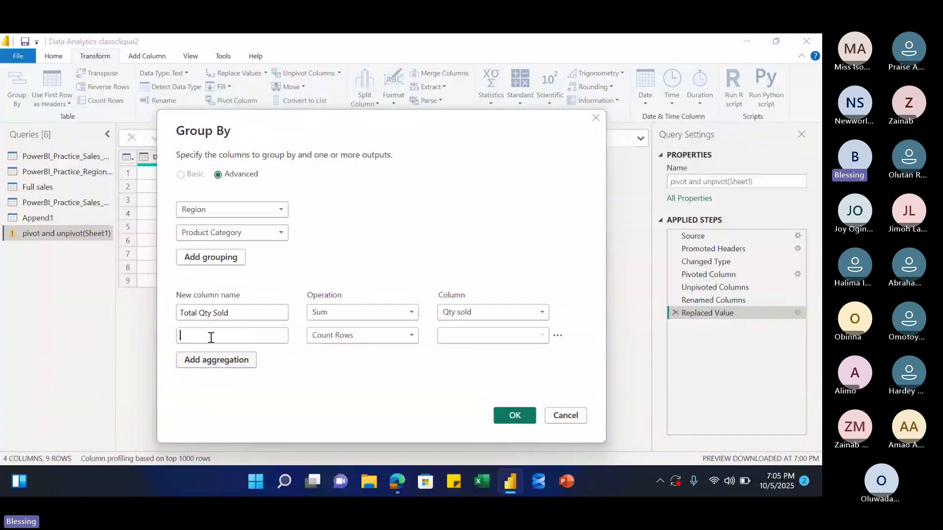
text(Avg Qt)
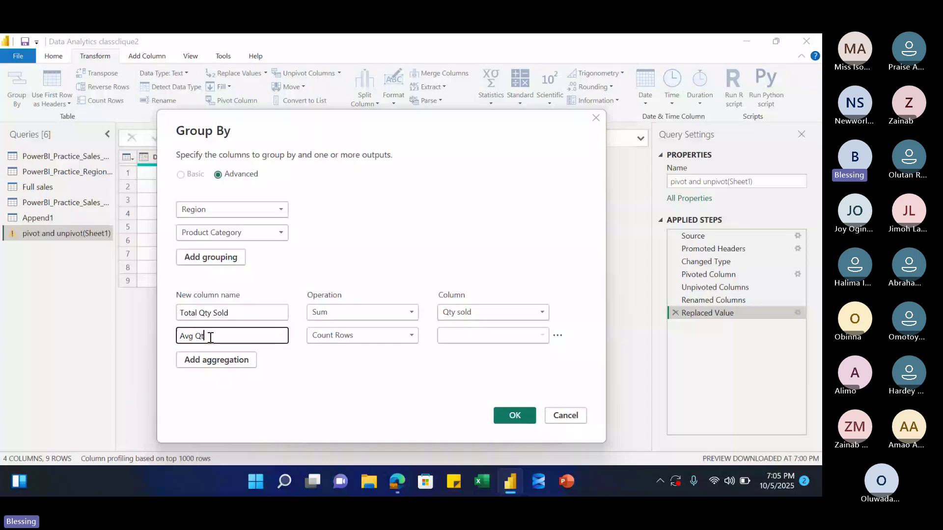
text(y Sold)
click(326, 336)
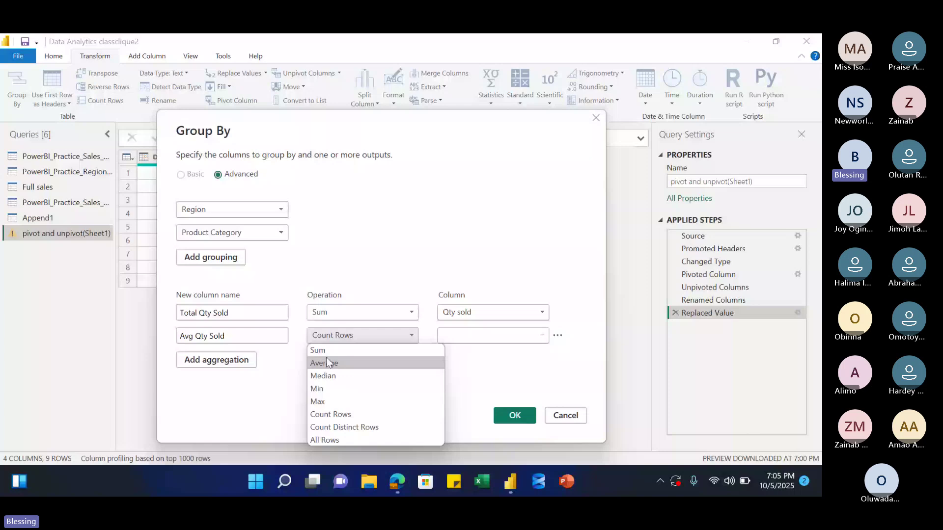
click(326, 363)
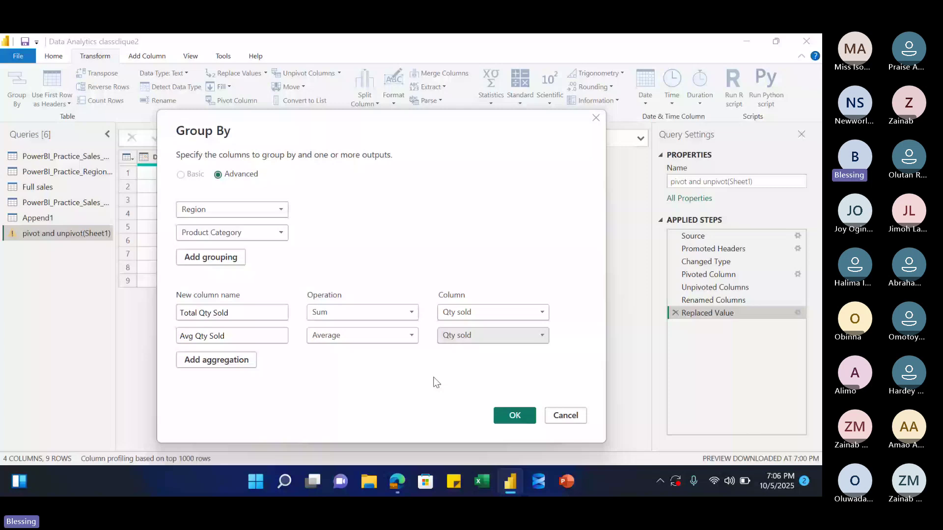
key(Return)
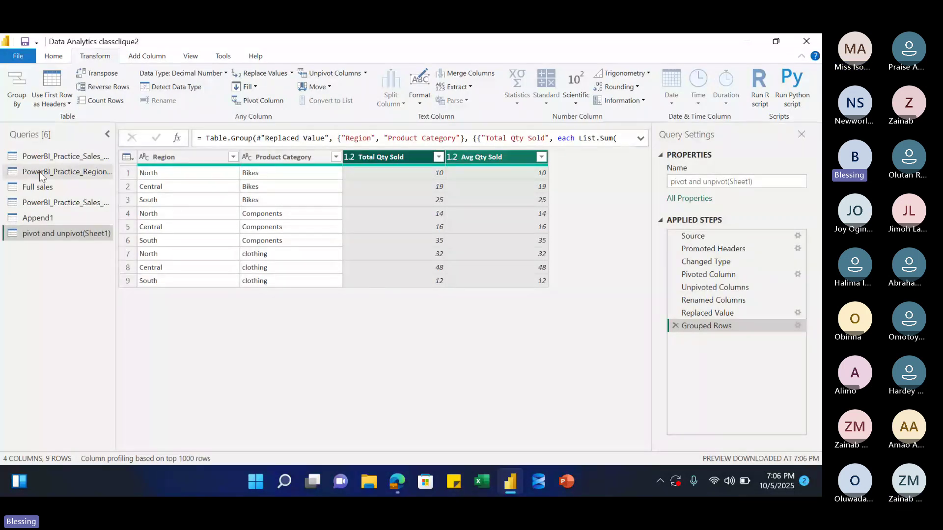
- Look through the PowerBI_Practice_Sales_Month1(in) and PowerBI_Practice_Sales_Month2(in) query tables
click(61, 160)
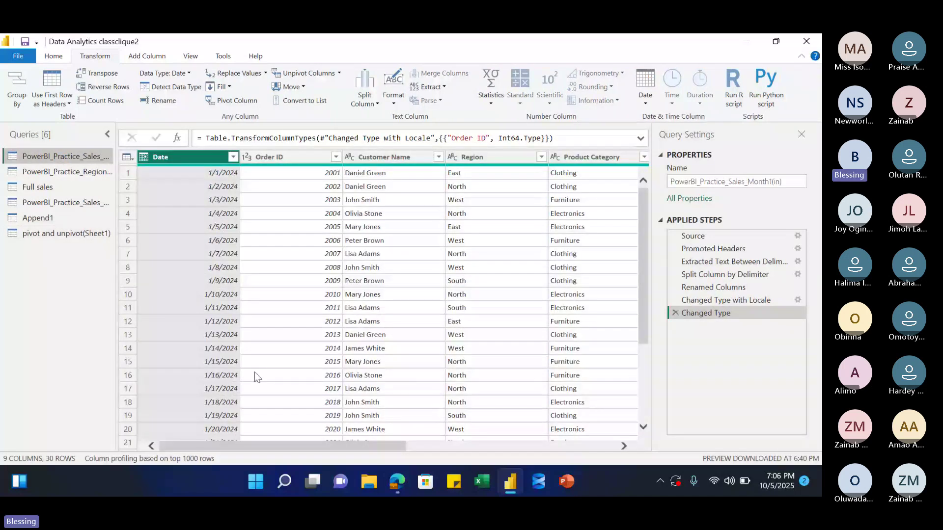
drag(247, 447, 162, 445)
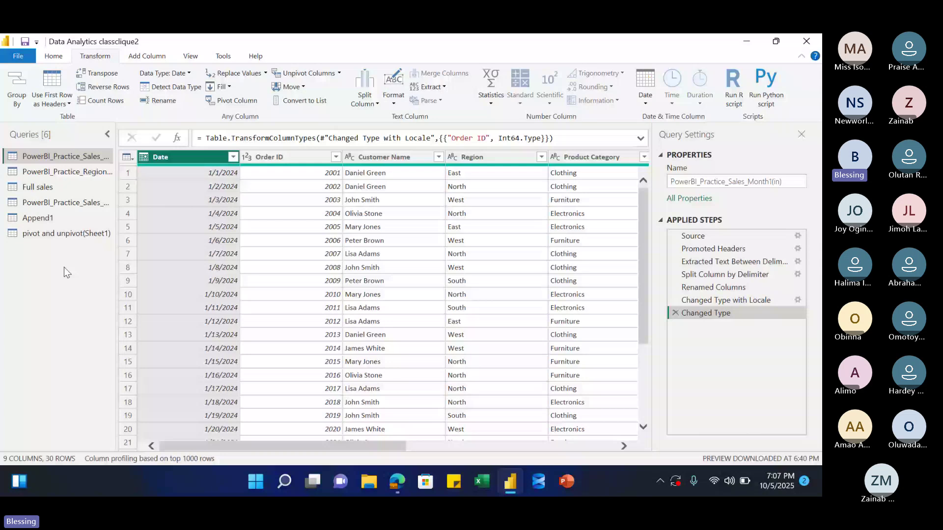
click(84, 206)
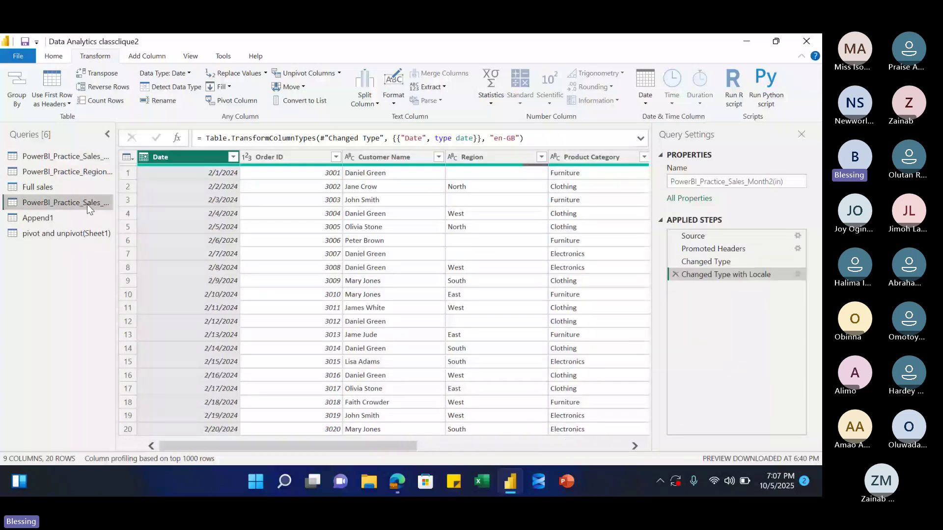
- Look through the Full sales, Append1 and PowerBI_Practice_Sales_Month1(in) query tables and compare their columns
click(50, 191)
drag(275, 450, 37, 223)
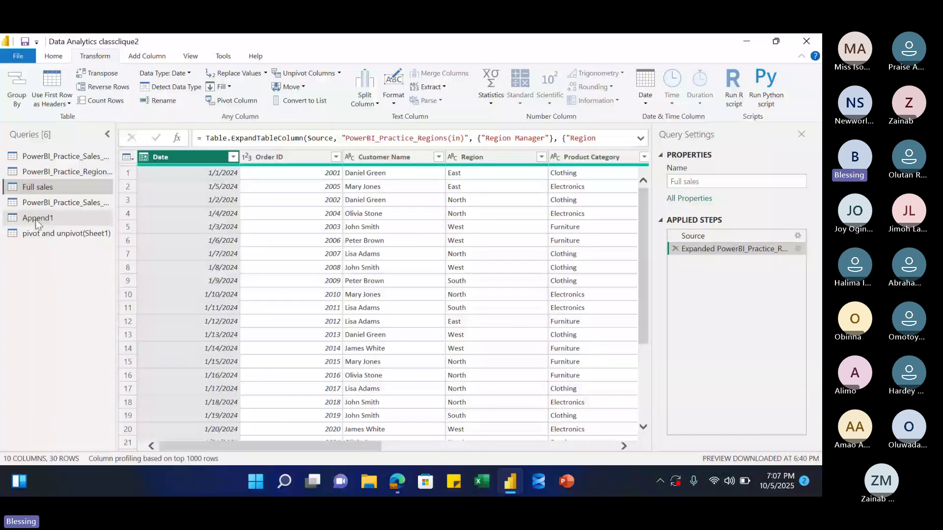
click(37, 218)
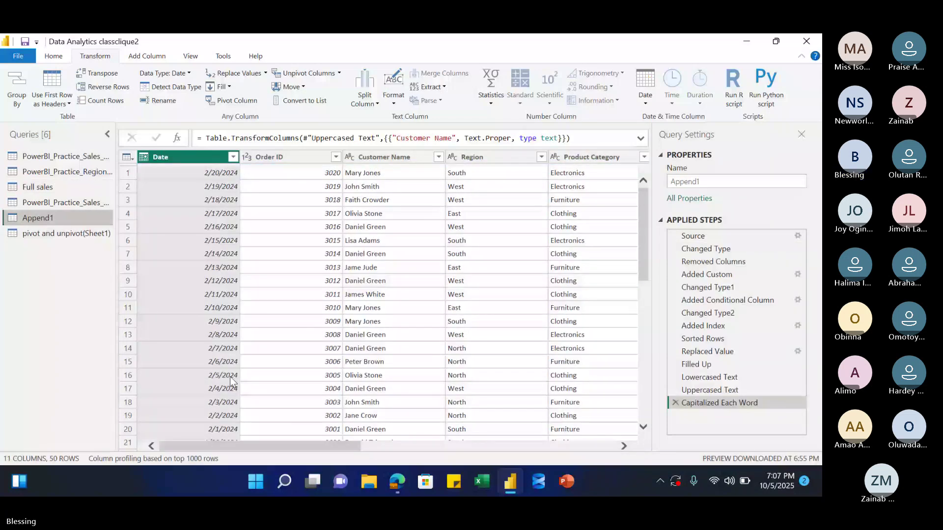
drag(273, 445, 447, 451)
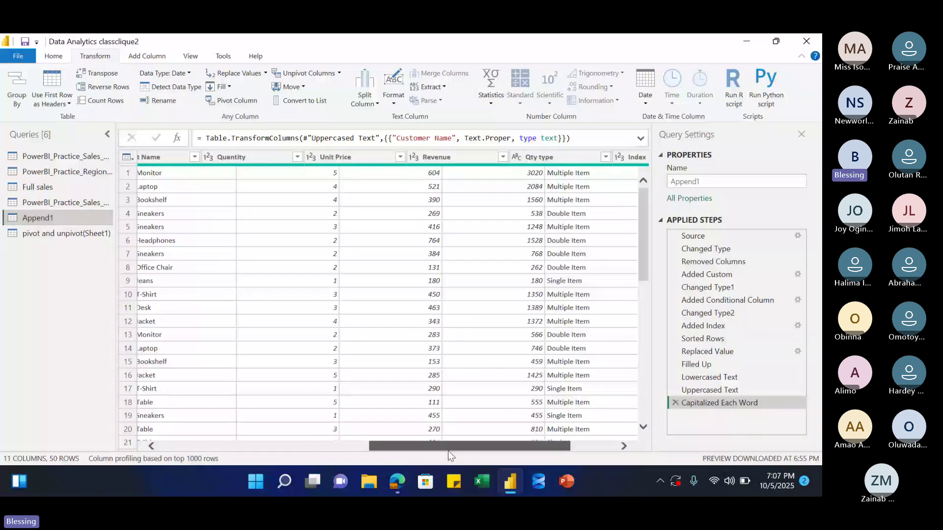
click(64, 156)
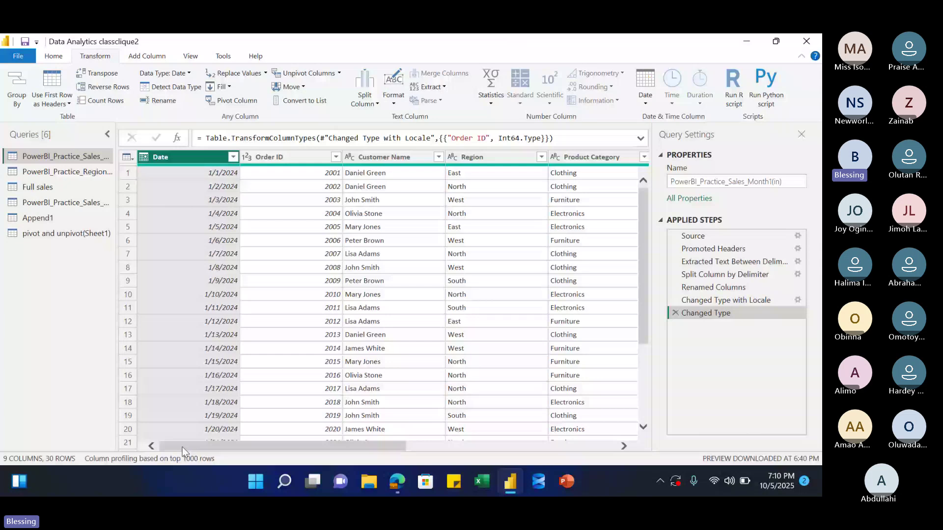
drag(183, 447, 400, 459)
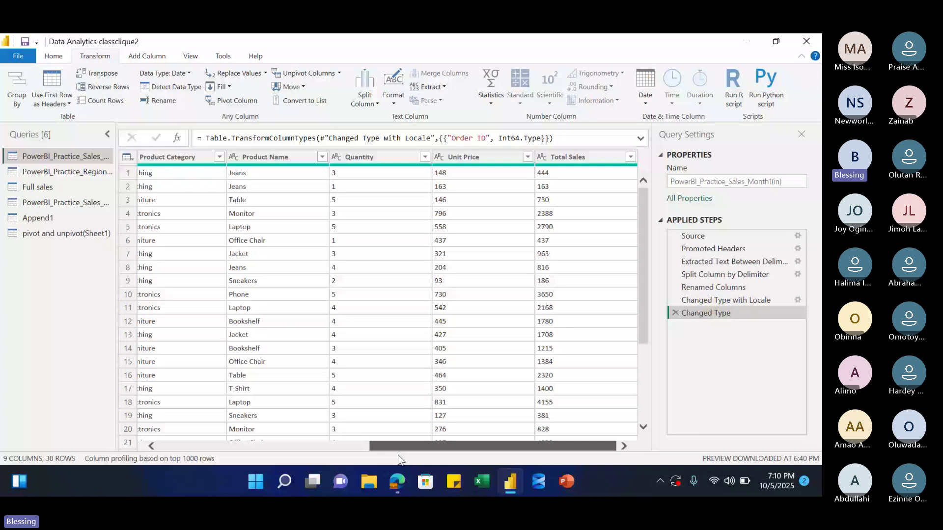
drag(400, 459, 254, 448)
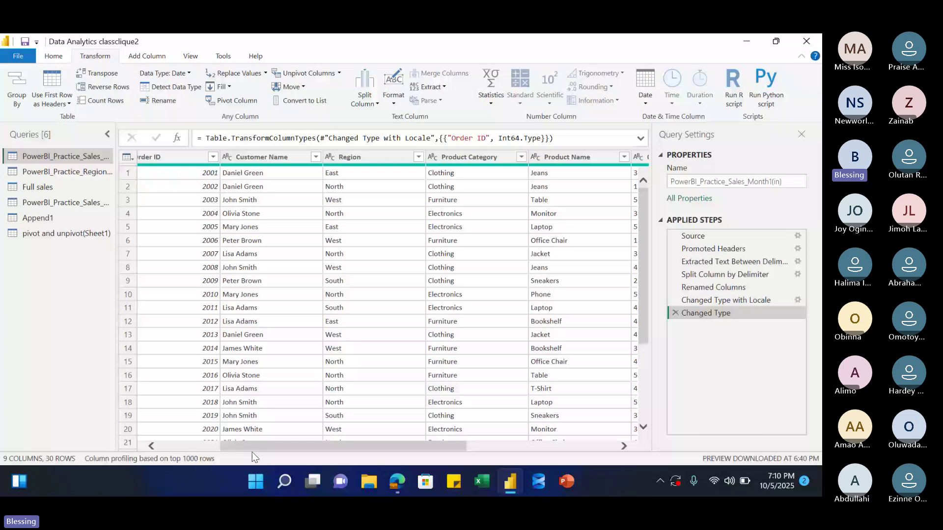
click(183, 443)
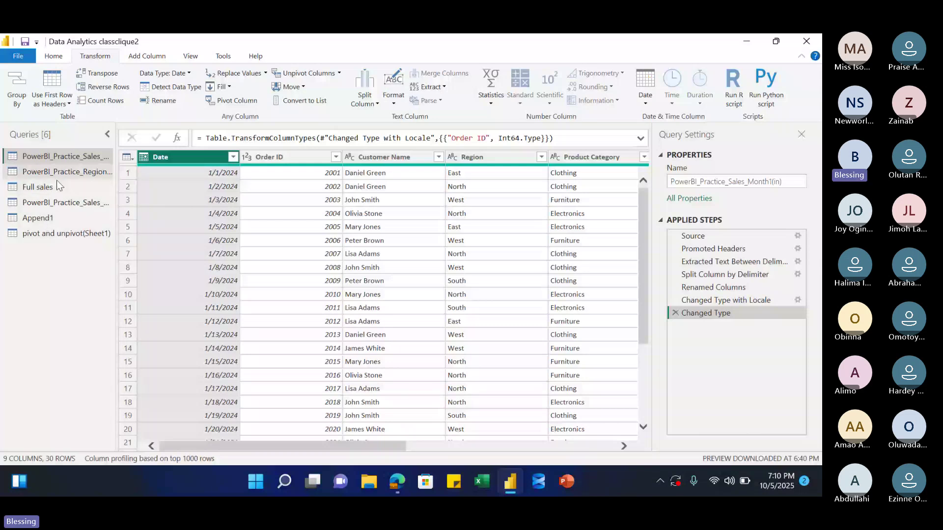
click(63, 219)
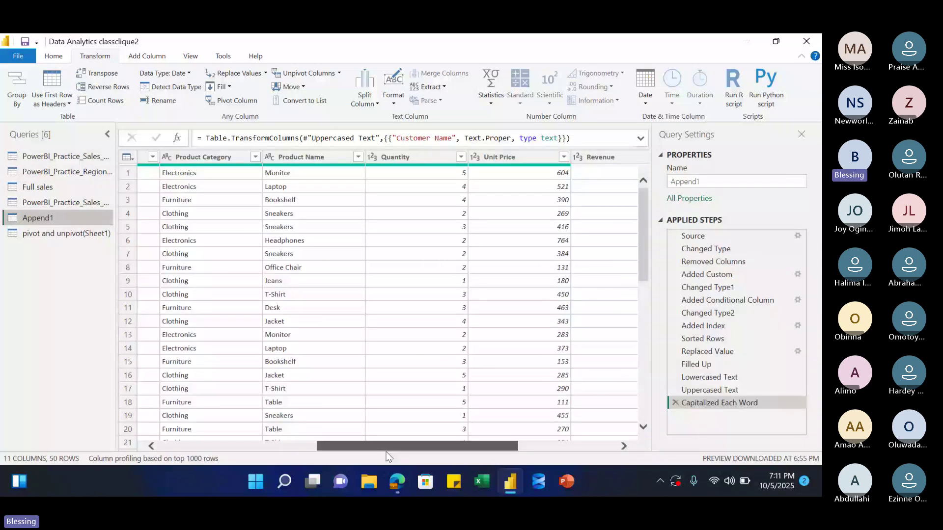
drag(387, 448, 180, 447)
click(70, 156)
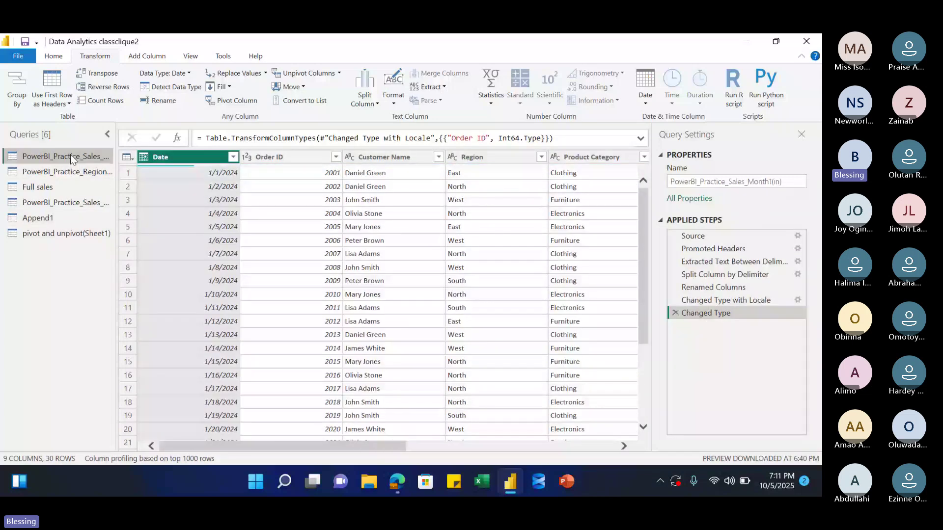
click(48, 218)
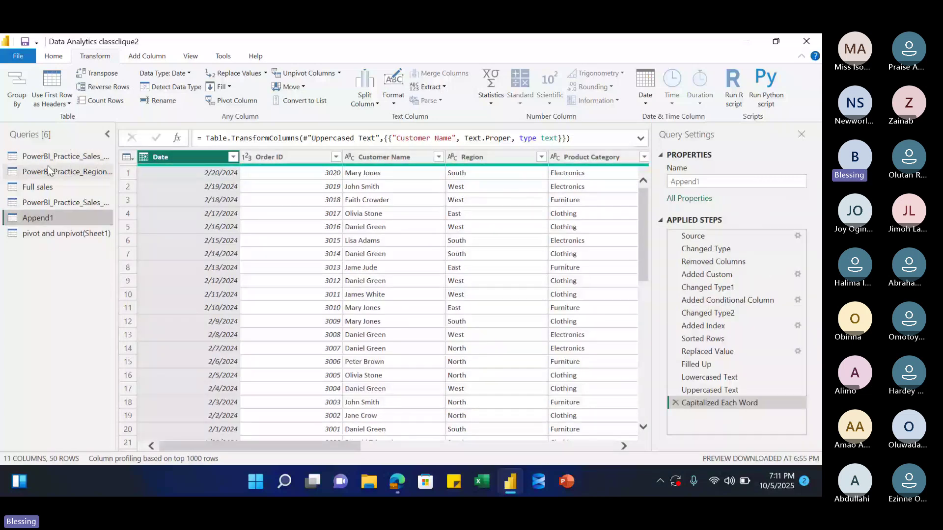
- Delete the five queries from PowerBI_Practice_Regions(in) through pivot and unpivot(Sheet1), keeping only PowerBI_Practice_Sales_Month1(in)
click(49, 171)
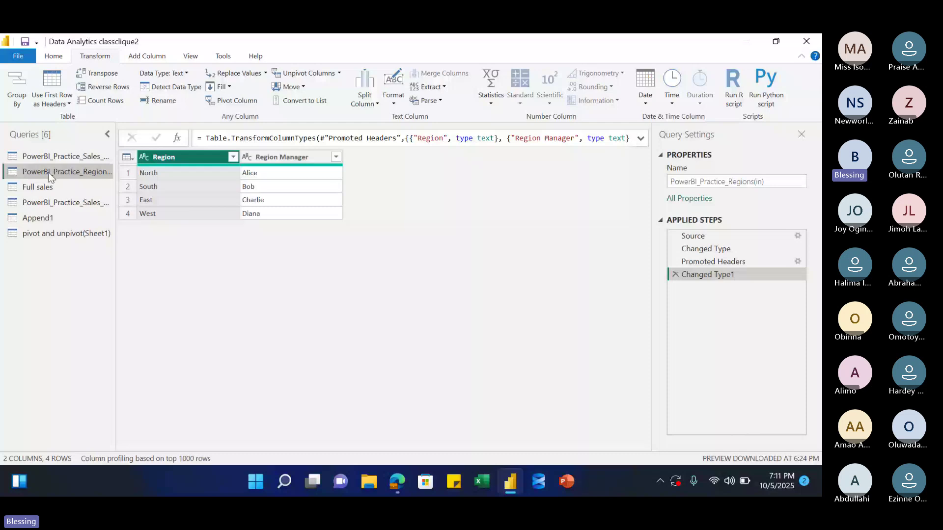
shift+click(48, 233)
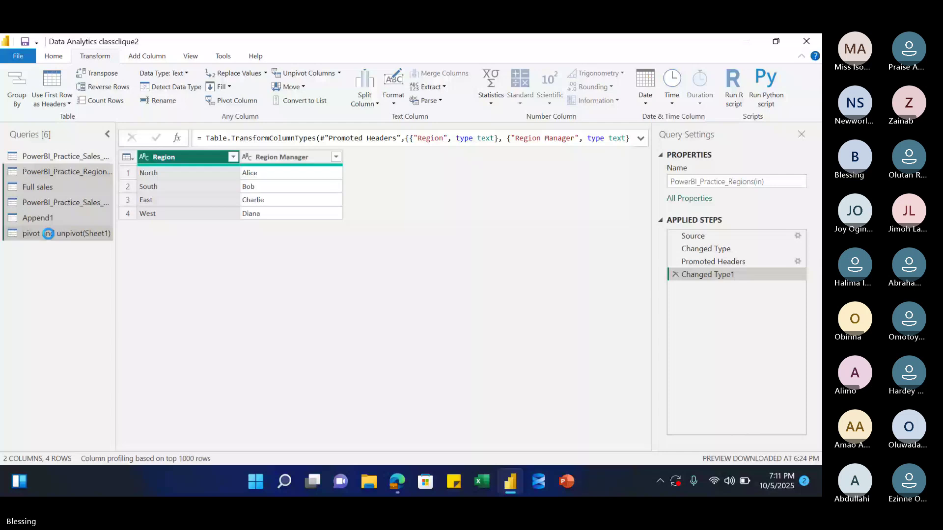
key(Delete)
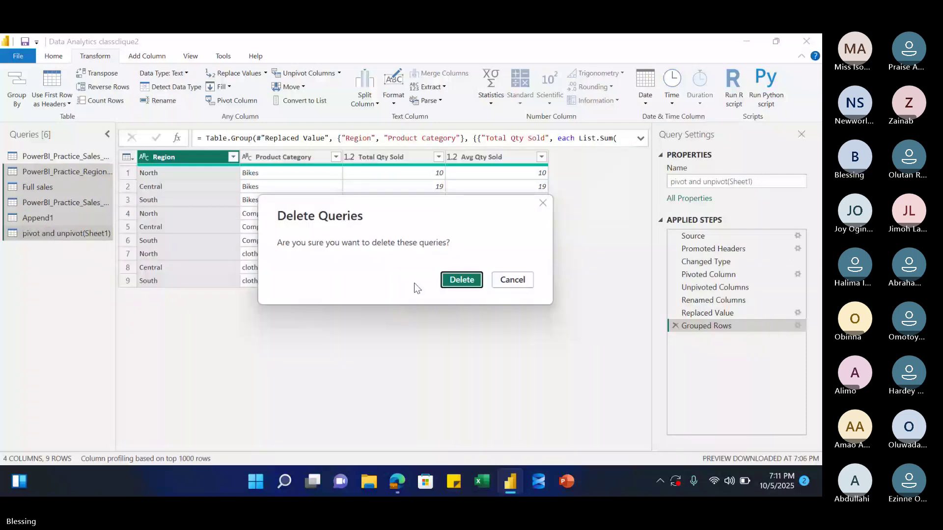
click(461, 280)
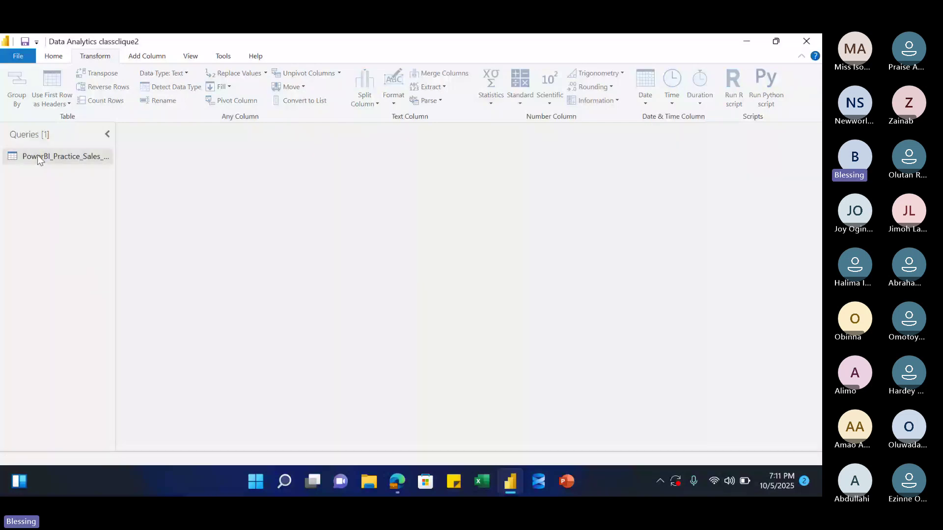
- Examine the columns of the PowerBI_Practice_Sales_Month1(in) table, from Date through Total Sales
click(38, 154)
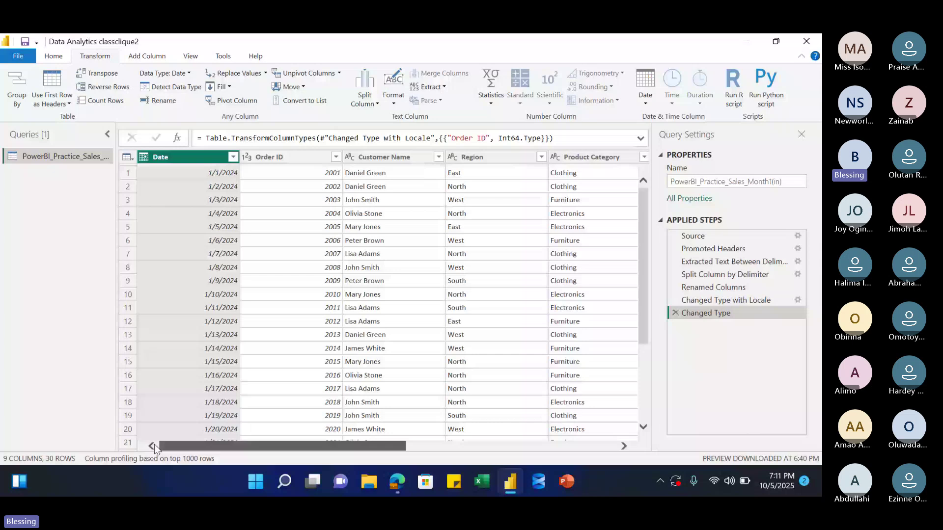
drag(154, 444, 219, 449)
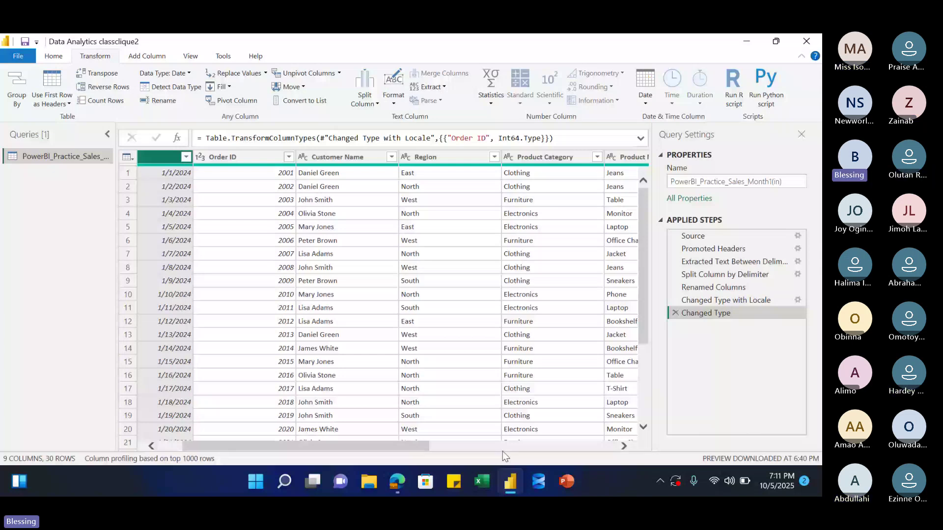
mouse_move(237, 447)
mouse_down()
mouse_move(214, 450)
mouse_move(225, 451)
mouse_up()
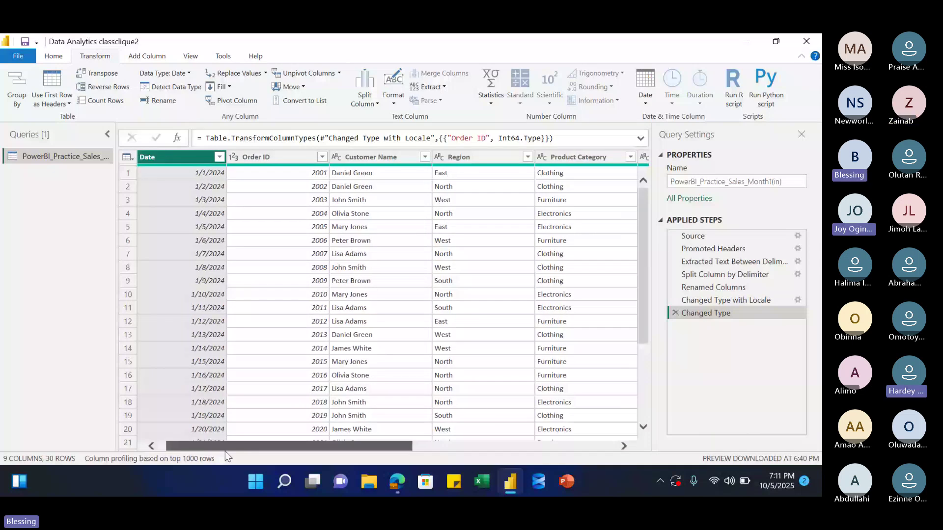
scroll(228, 448, right, 2)
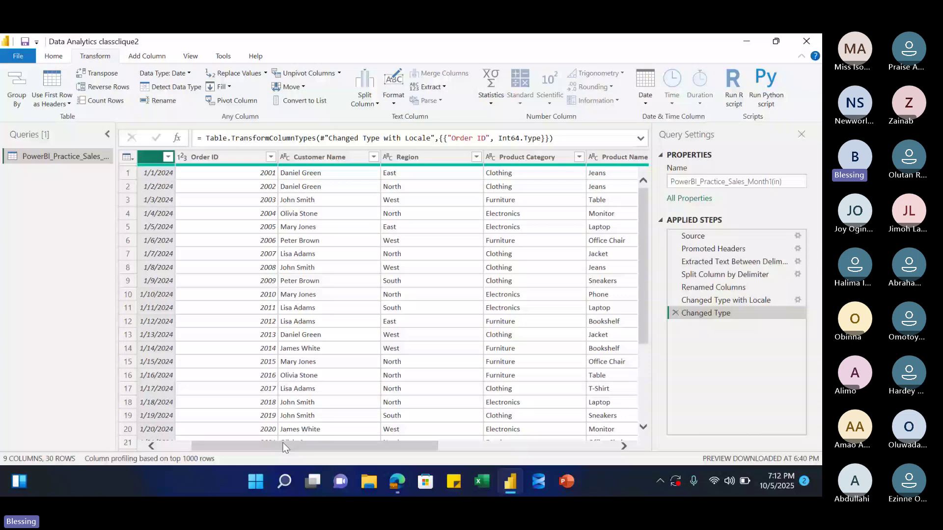
scroll(283, 447, right, 3)
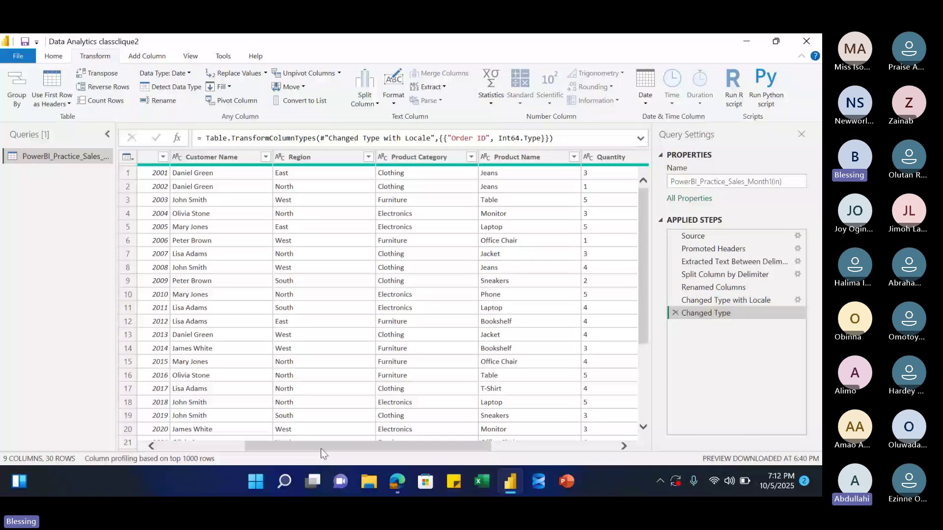
drag(320, 449, 361, 449)
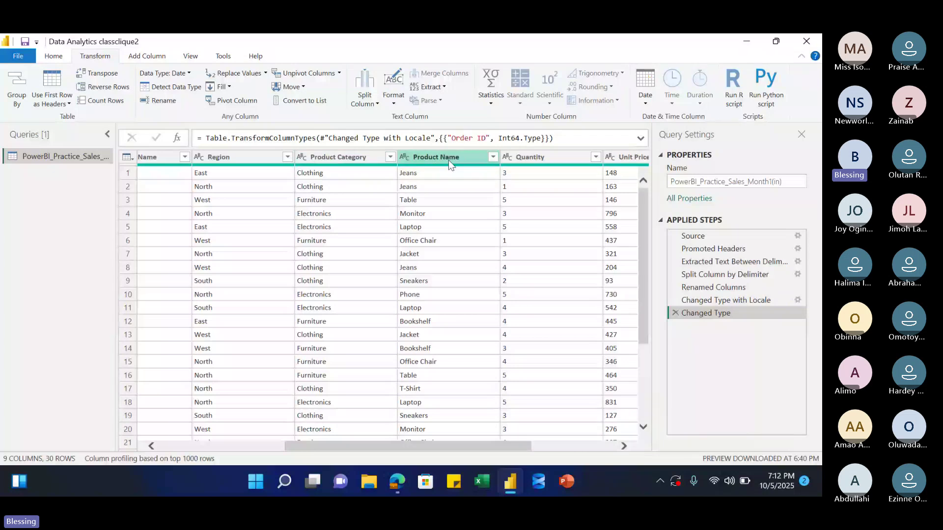
drag(387, 447, 471, 451)
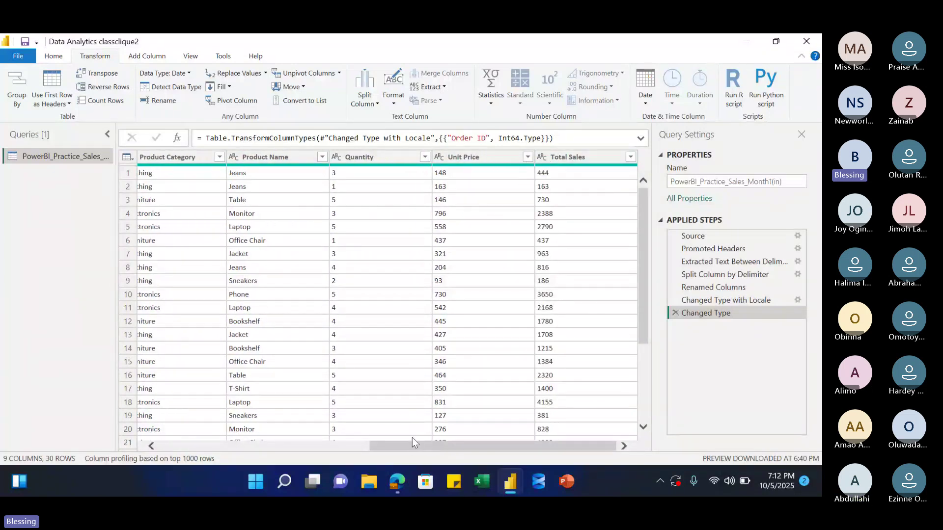
drag(414, 448, 172, 437)
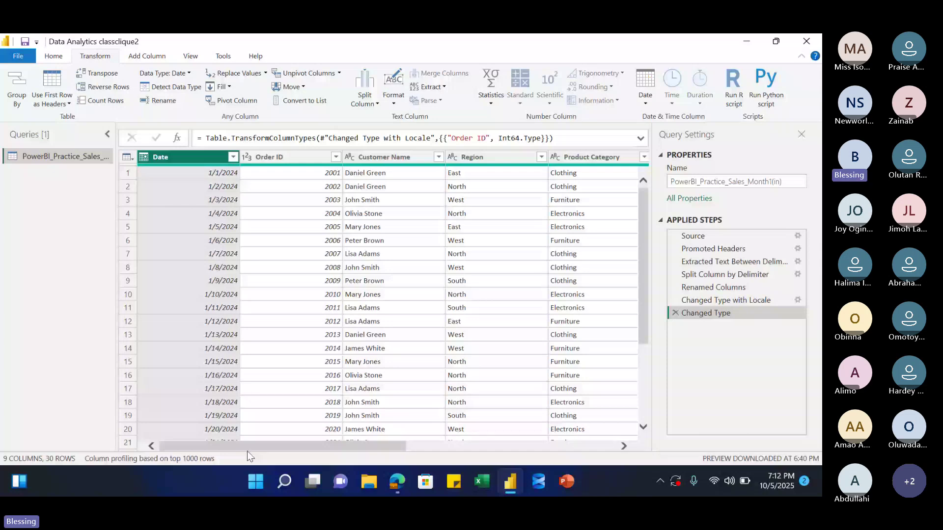
drag(247, 448, 267, 447)
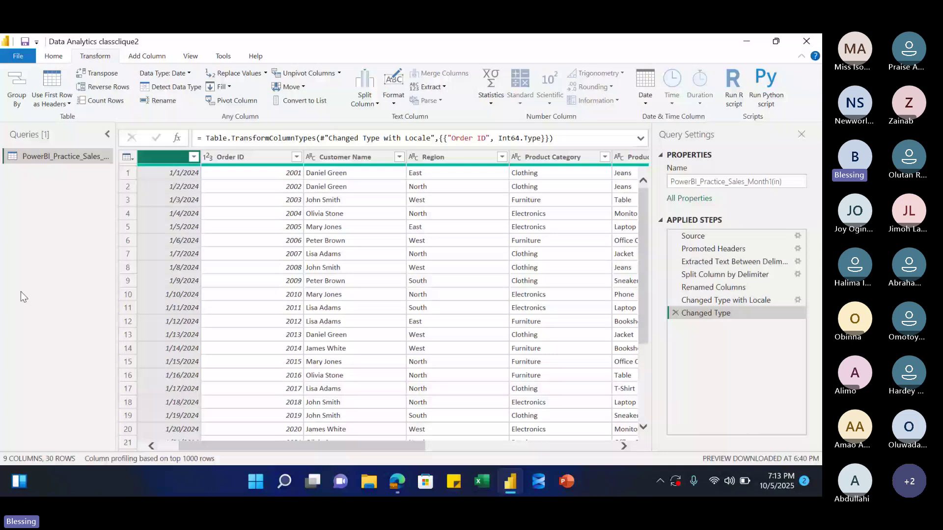
drag(252, 446, 284, 445)
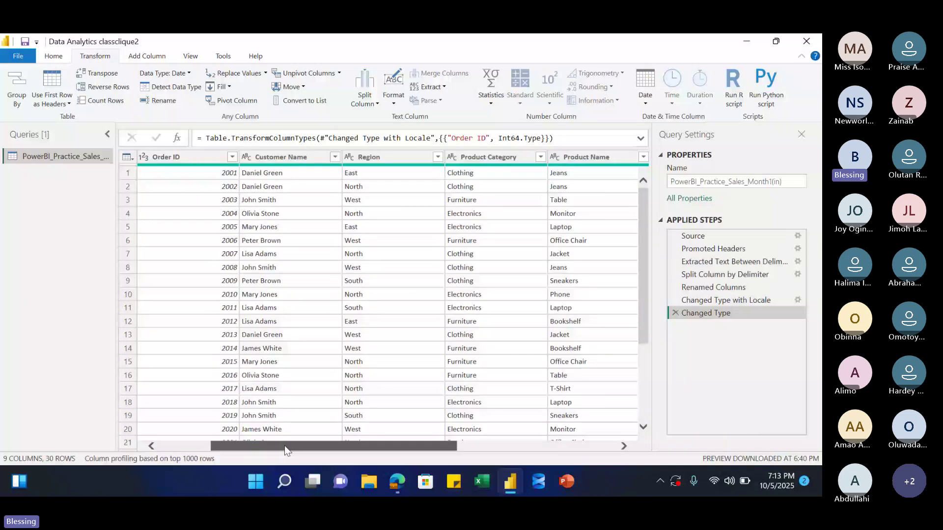
drag(284, 446, 230, 446)
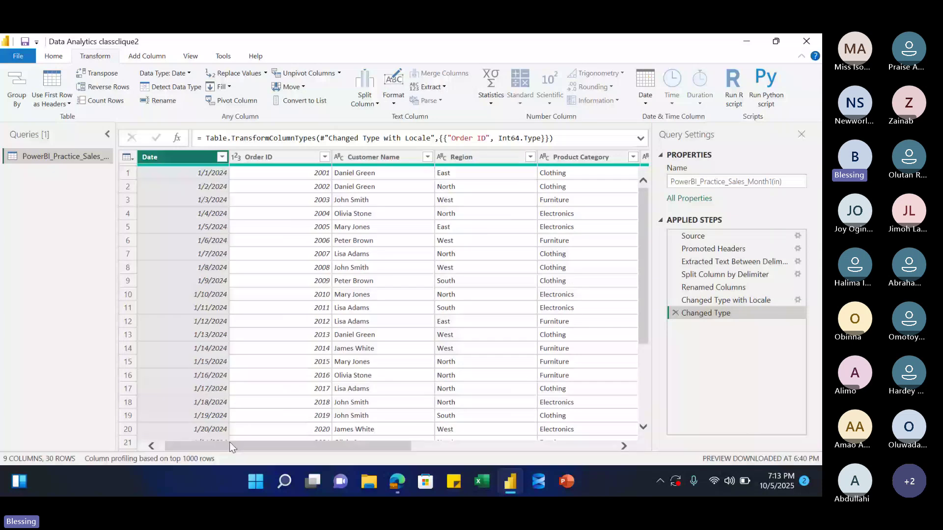
drag(229, 441, 281, 406)
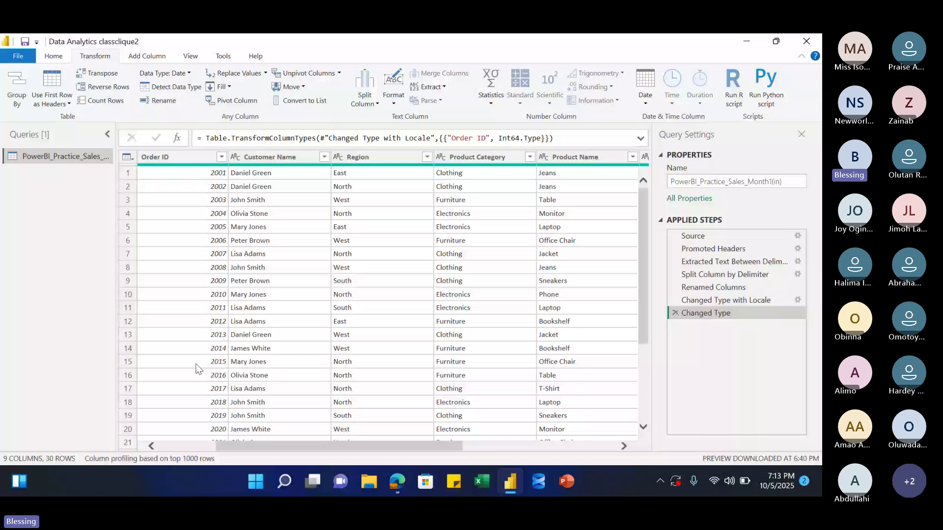
scroll(196, 369, left, 2)
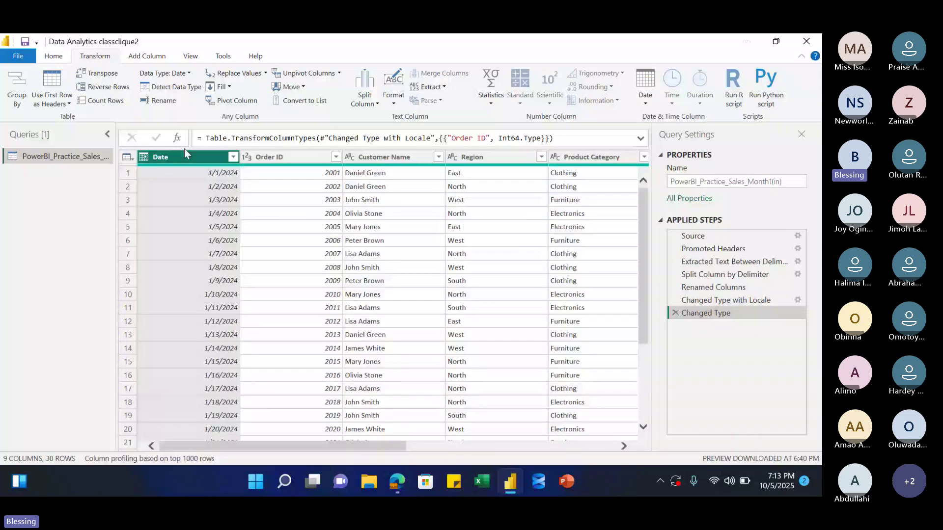
- Duplicate the PowerBI_Practice_Sales_Month1(in) query and rename the copy DimCustomer
right_click(51, 157)
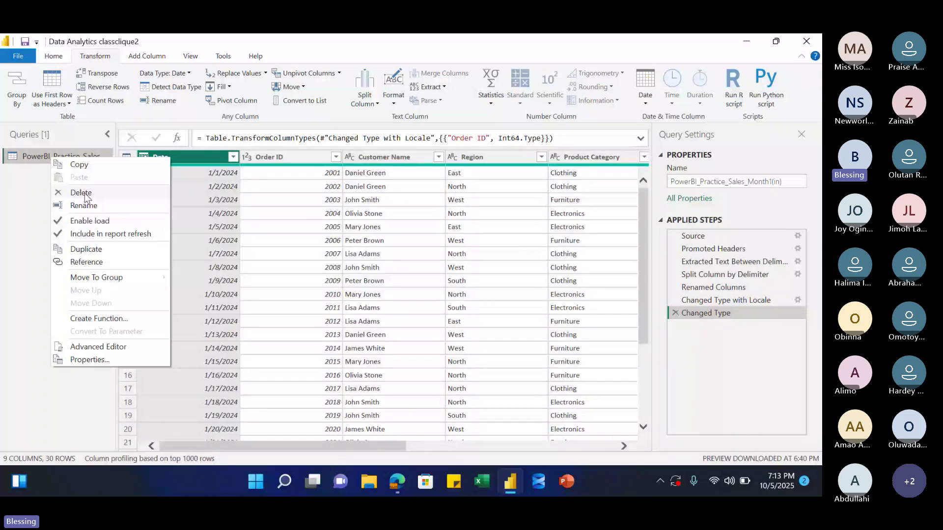
click(97, 252)
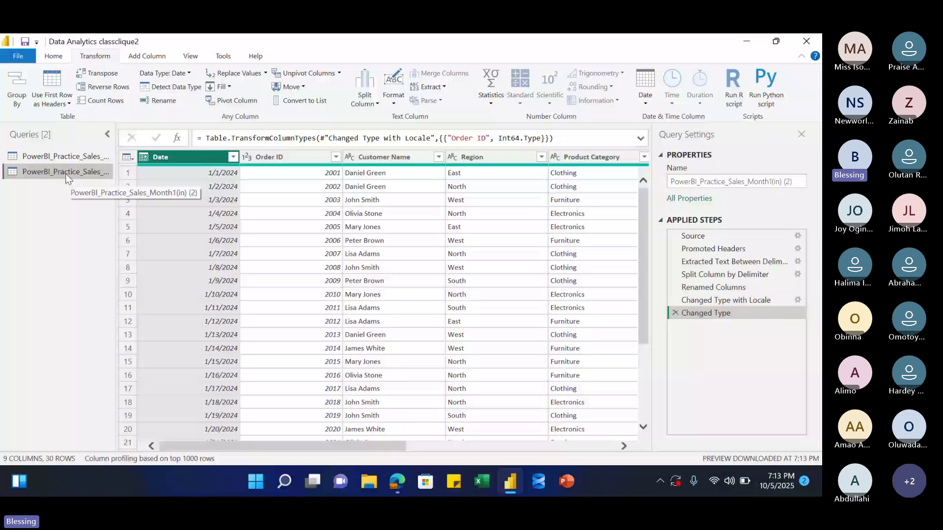
drag(796, 182, 653, 181)
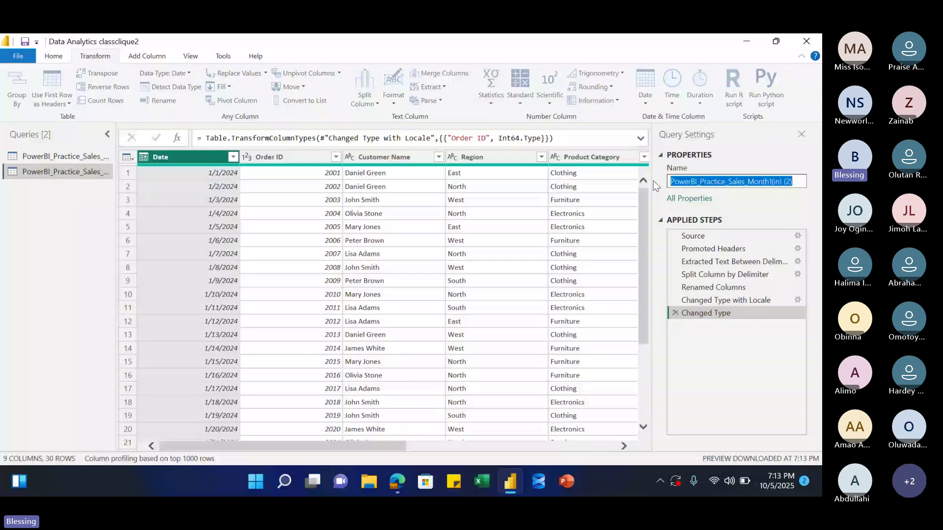
text(Dim)
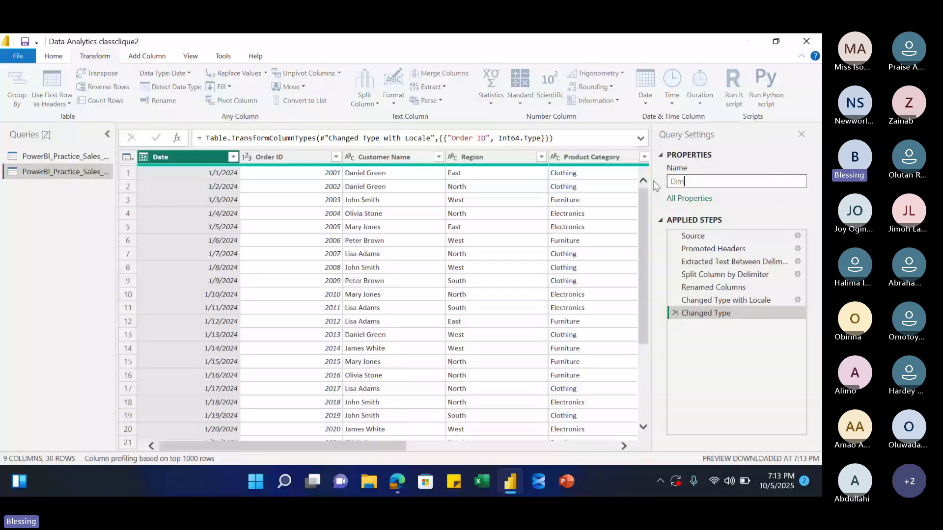
text(Customer)
key(Return)
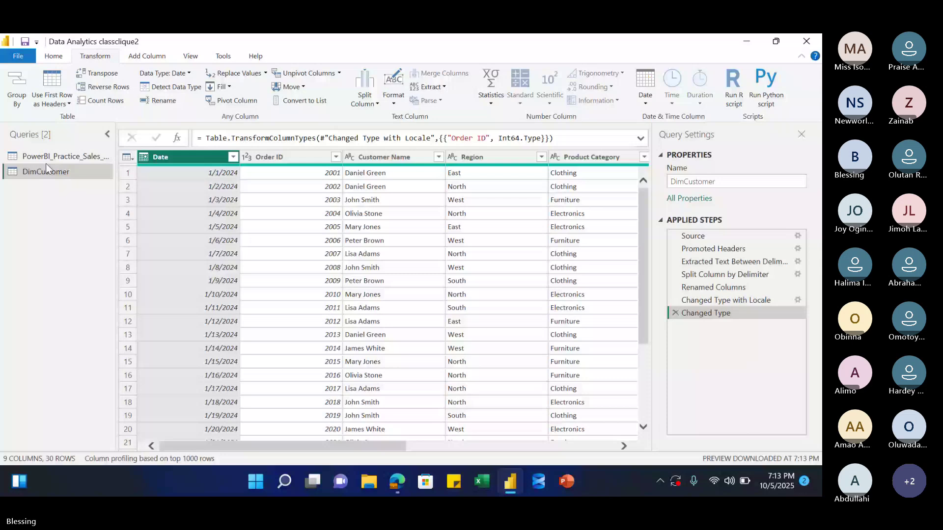
- Keep only the Customer Name column in the DimCustomer query and look through its rows
click(54, 56)
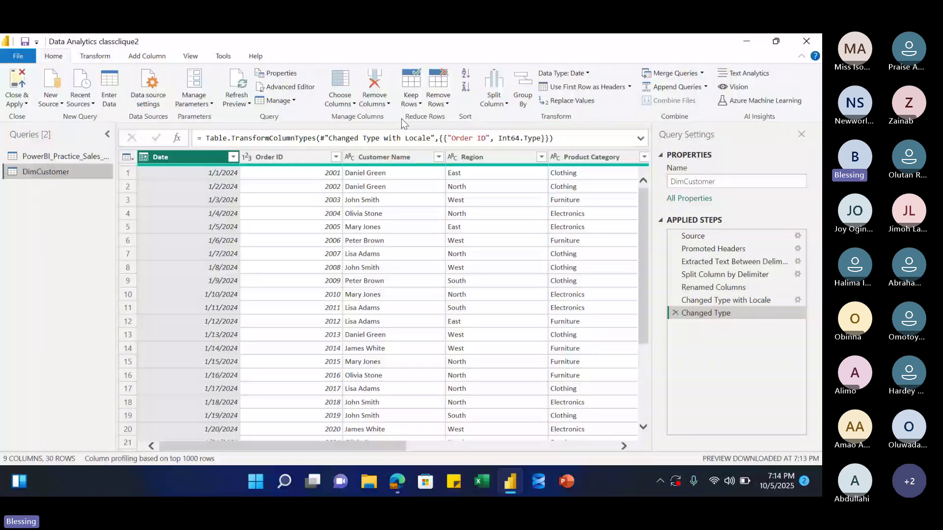
click(354, 105)
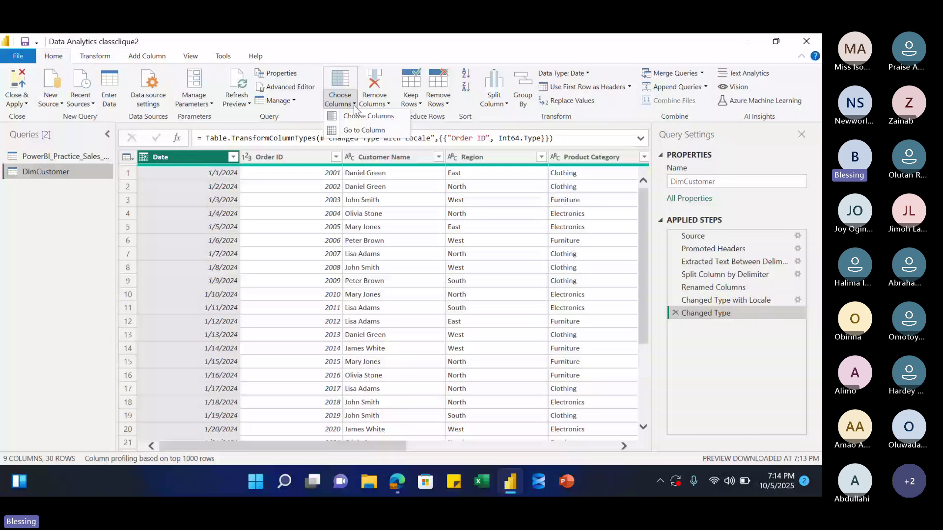
click(363, 118)
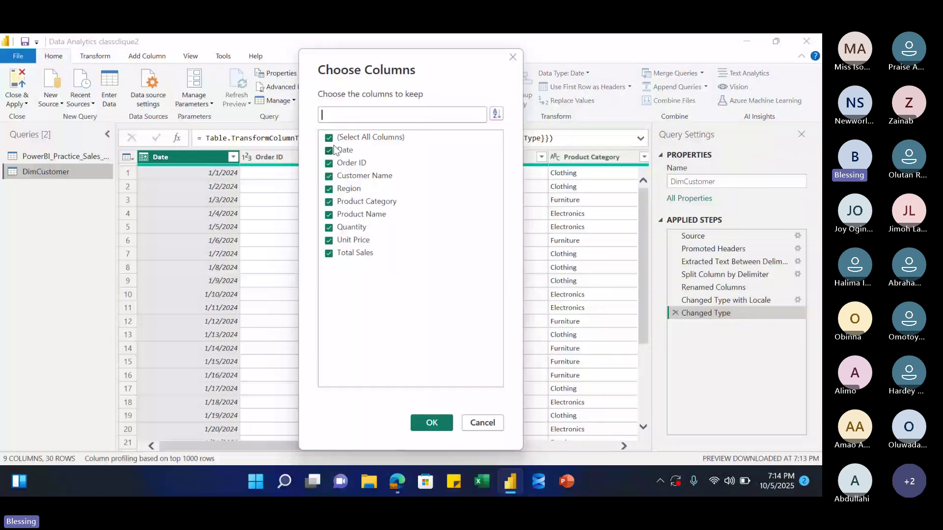
click(329, 137)
click(329, 175)
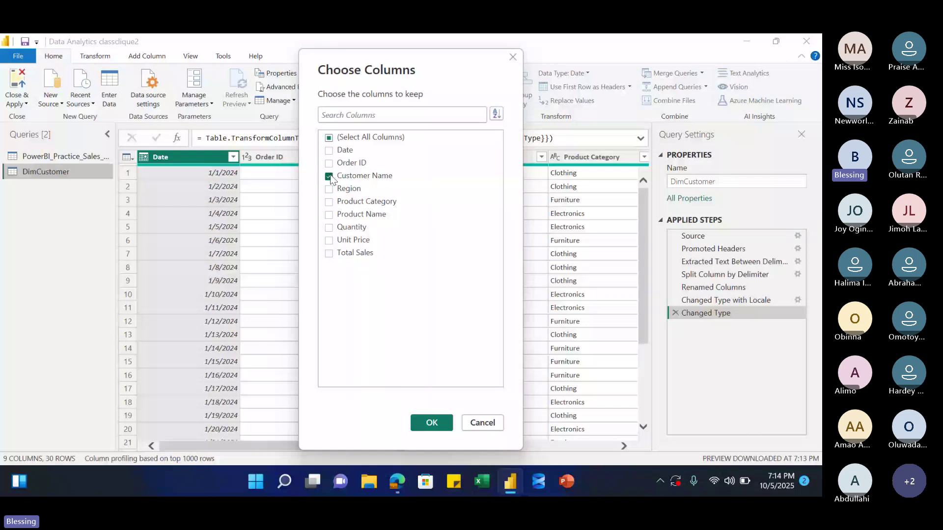
click(417, 421)
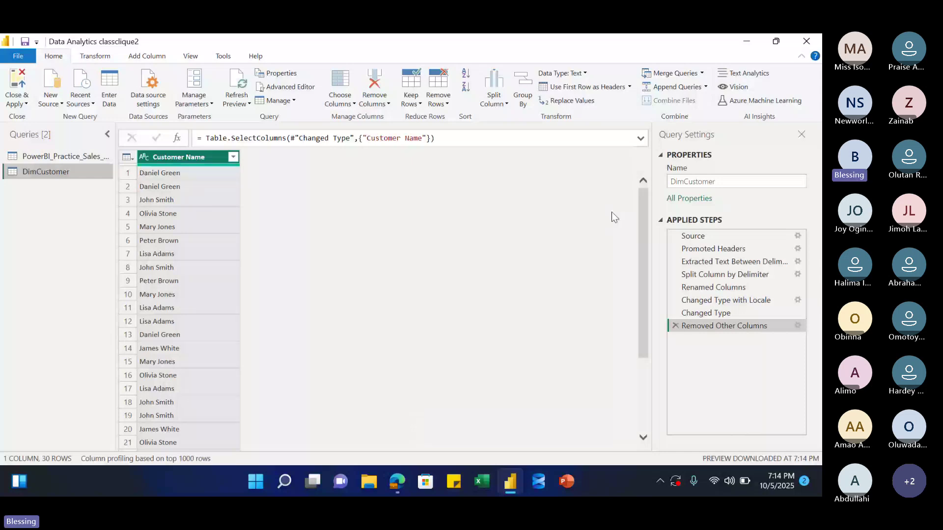
drag(642, 236, 642, 309)
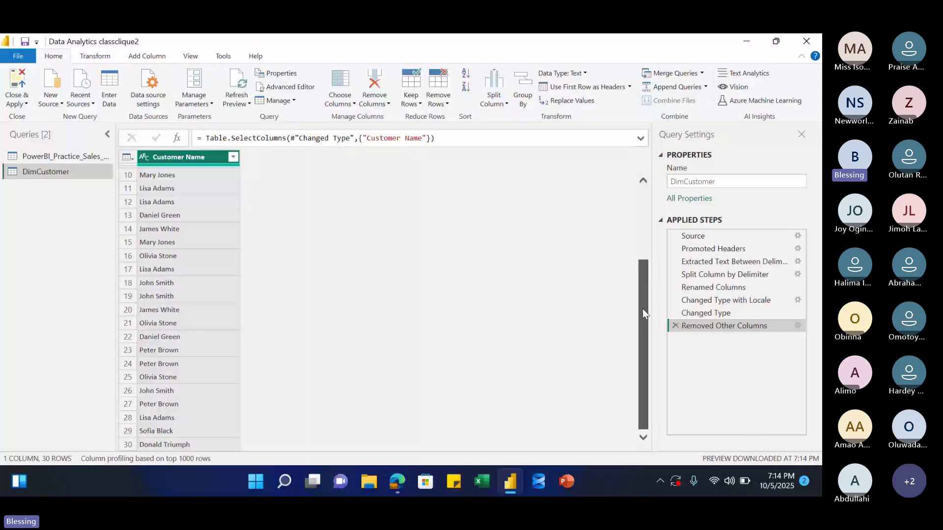
drag(642, 308, 638, 190)
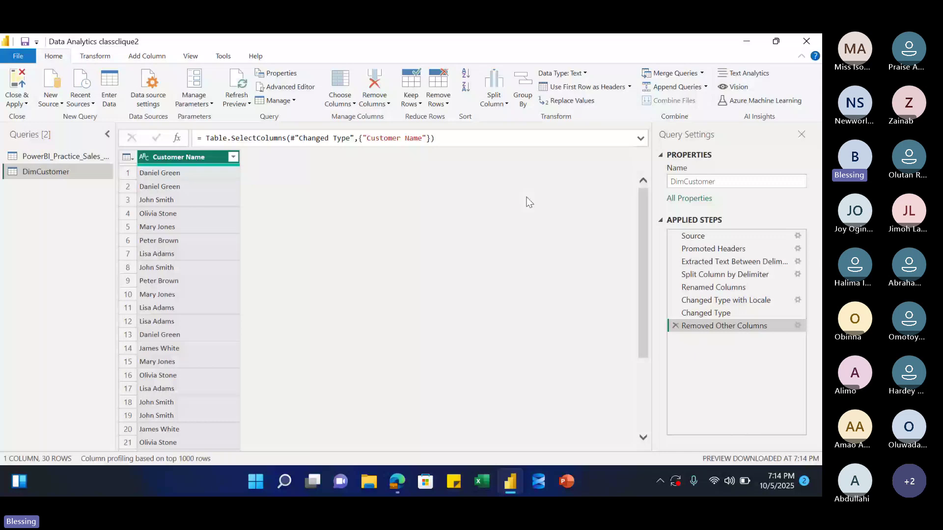
- Remove the Removed Other Columns and Changed Type steps from the DimCustomer query
click(674, 326)
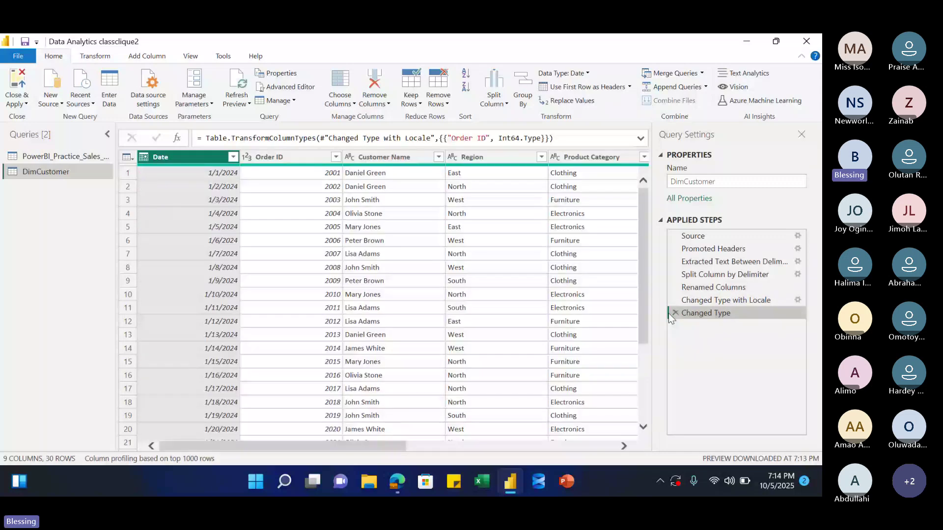
click(674, 313)
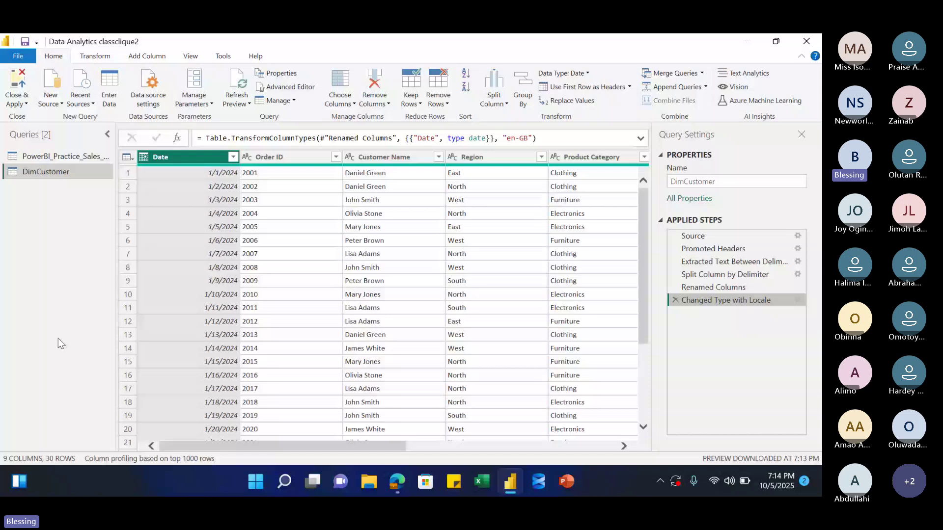
- Switch to the Teams meeting, page through the participant gallery, and return to the Power Query editor
click(391, 484)
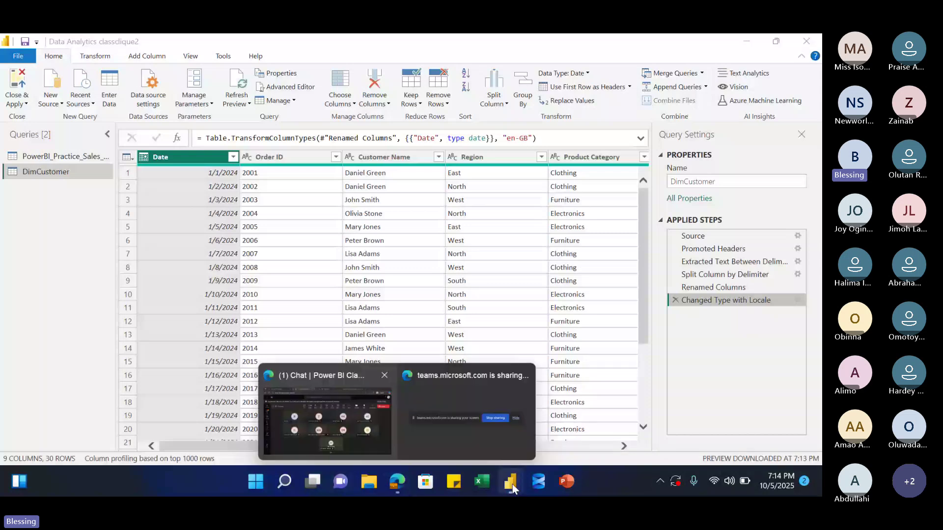
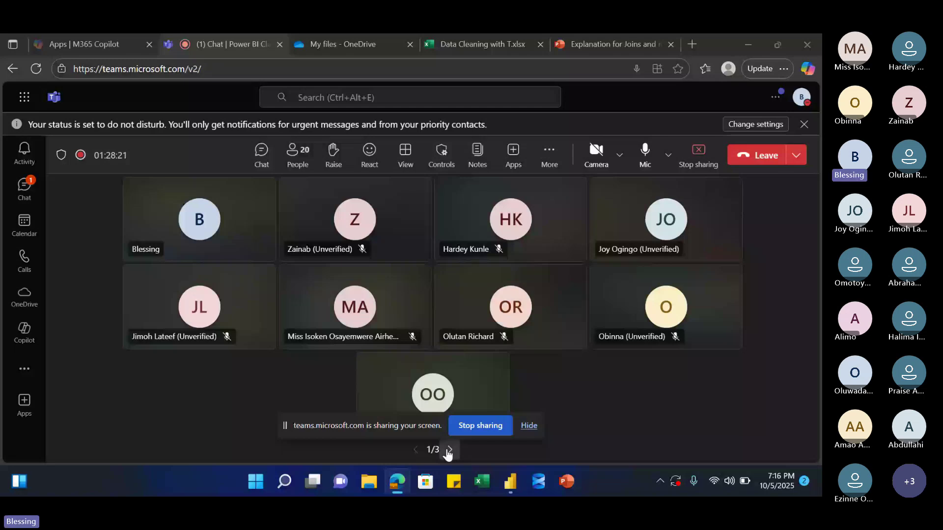
click(449, 450)
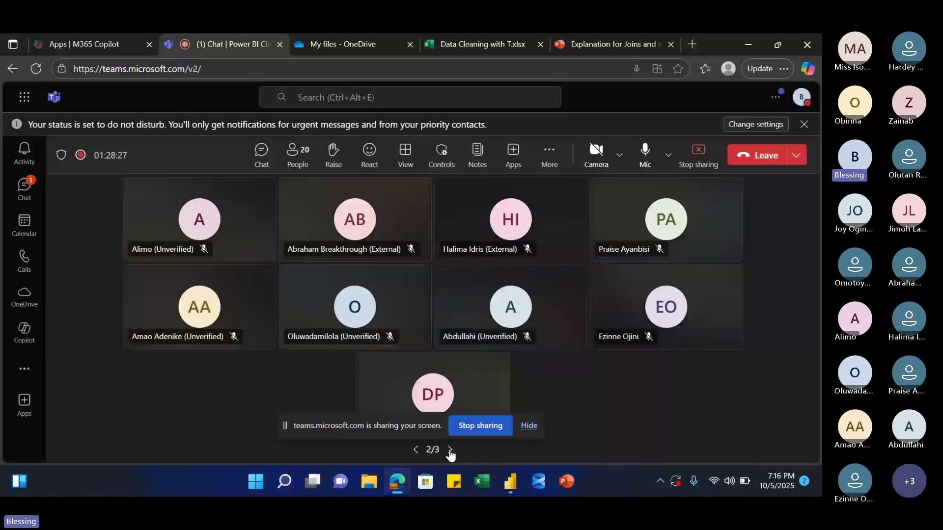
click(450, 451)
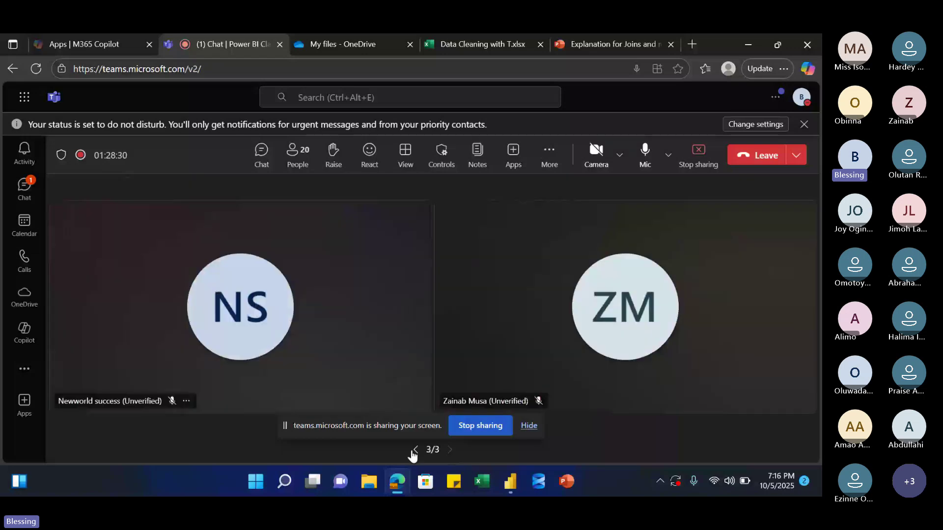
click(415, 450)
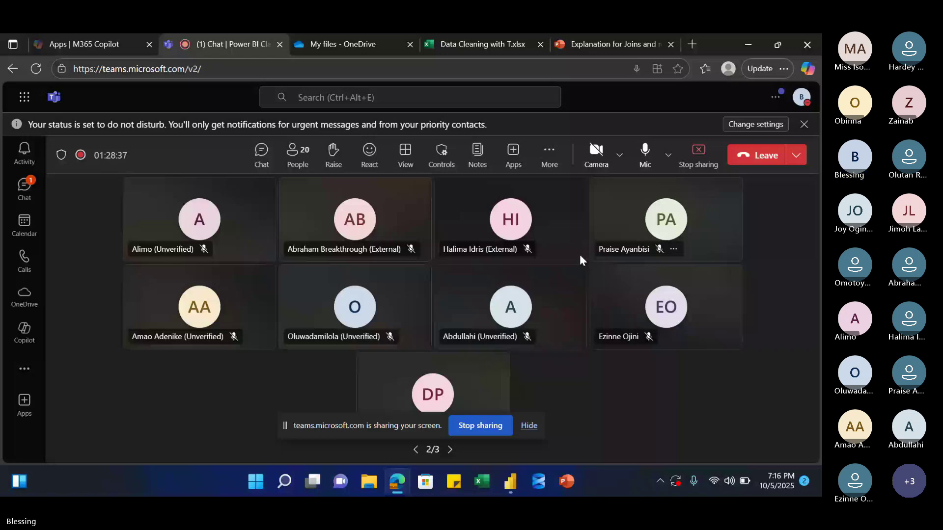
key(alt+Tab)
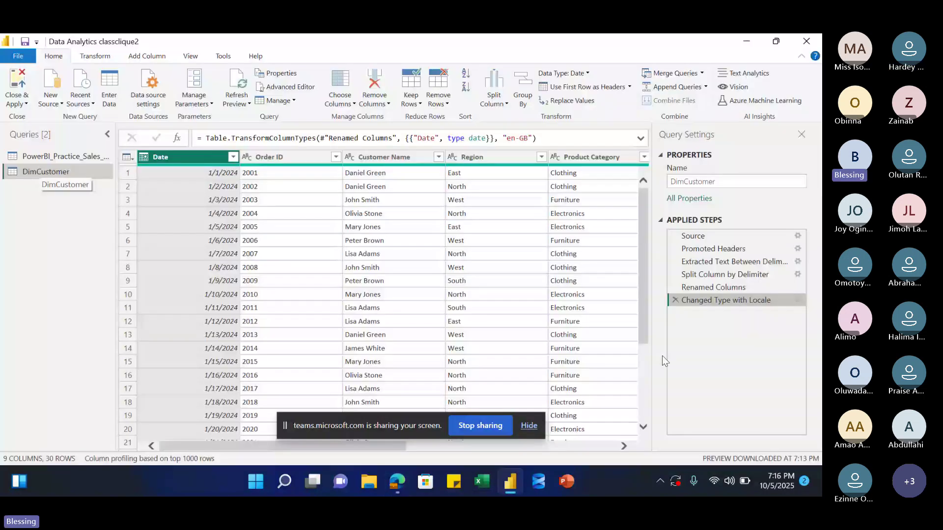
- Remove DimCustomer's Changed Type with Locale step and delete the whole DimCustomer query
click(675, 300)
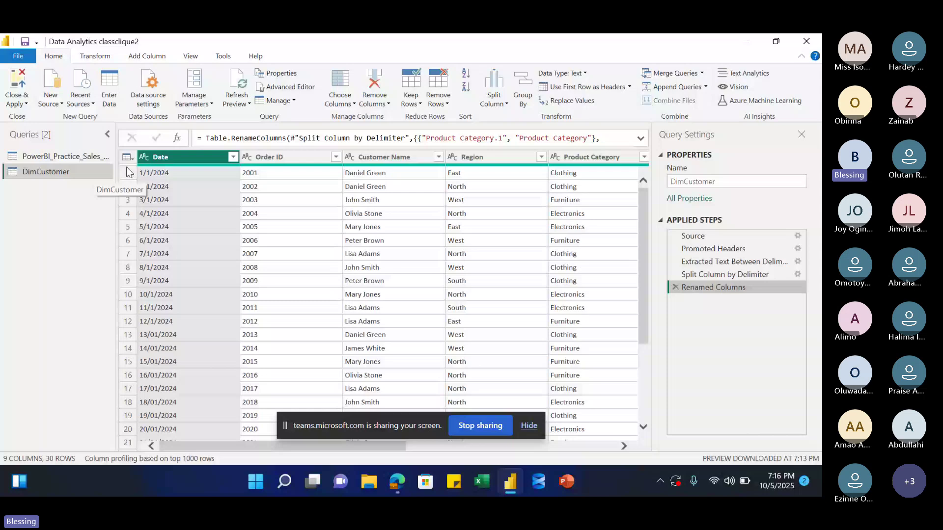
right_click(74, 172)
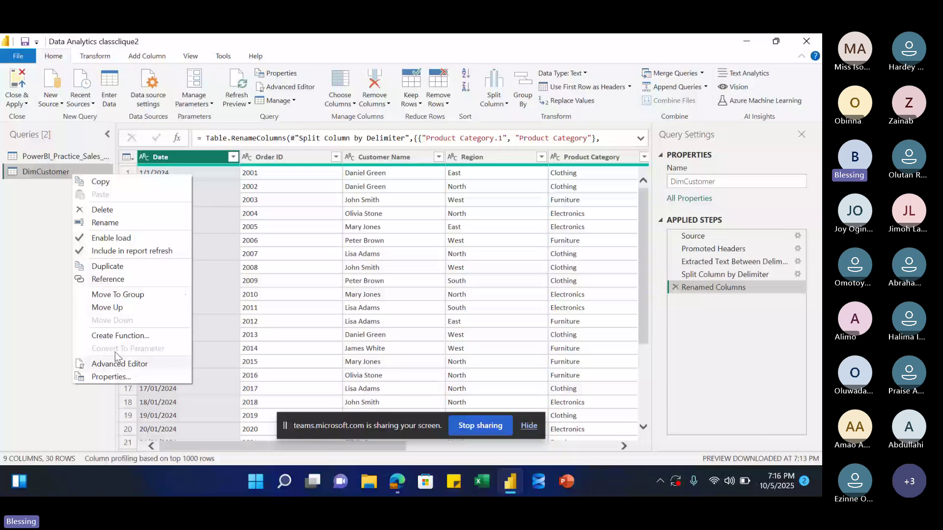
click(117, 210)
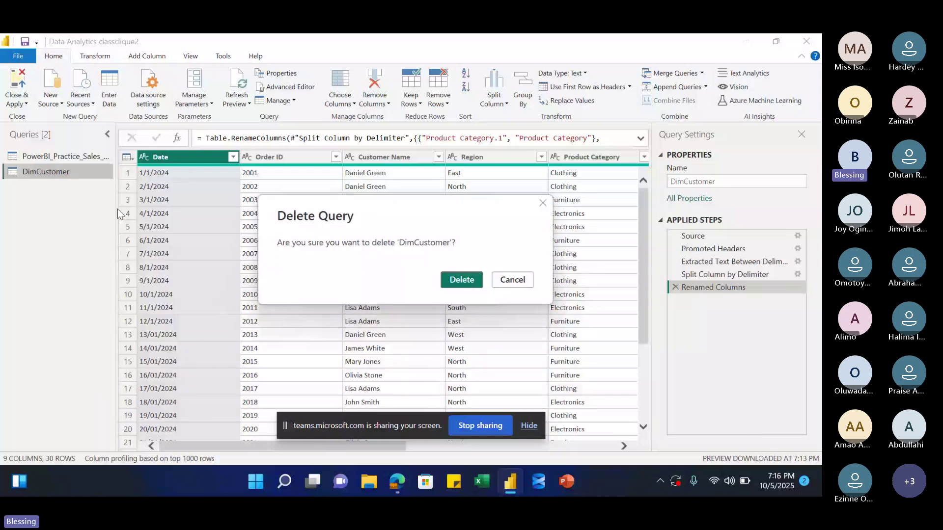
key(Return)
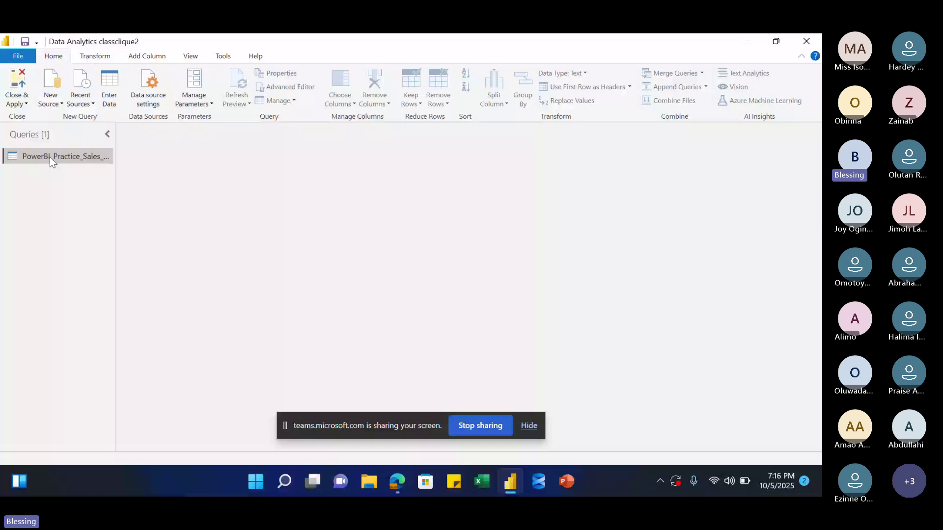
- Select the PowerBI_Practice_Sales_Month1(in) query and apply the pending query changes to load it into the Power BI report
click(51, 158)
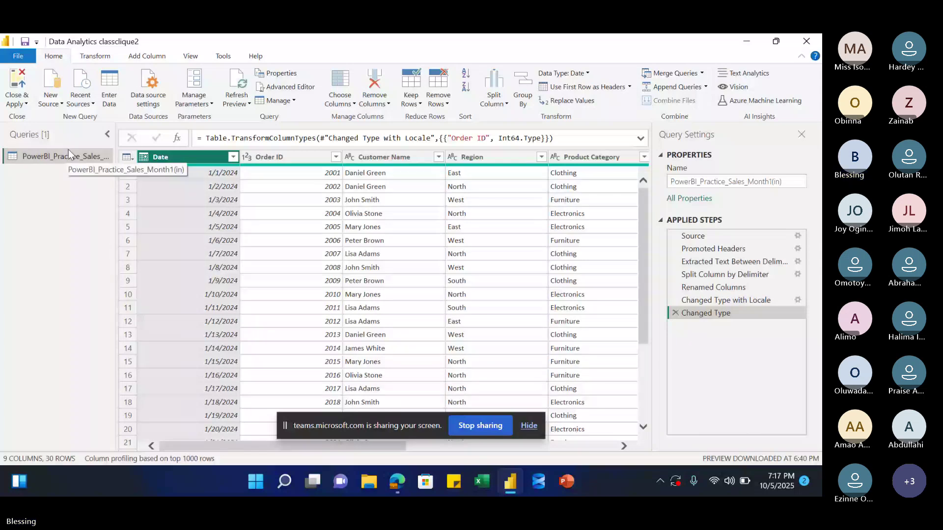
key(alt+Tab)
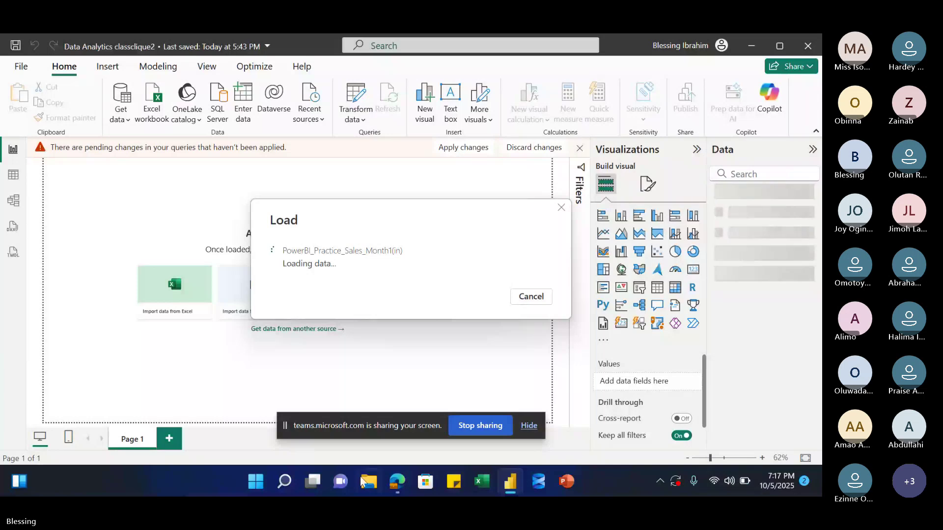
- Switch to the Teams meeting and check the computer's Wi-Fi connection
mouse_move(398, 483)
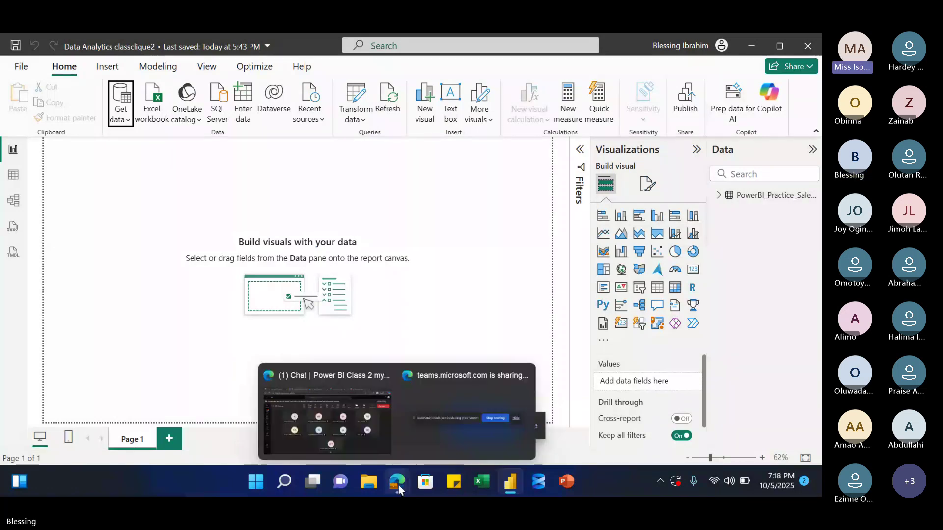
mouse_move(351, 433)
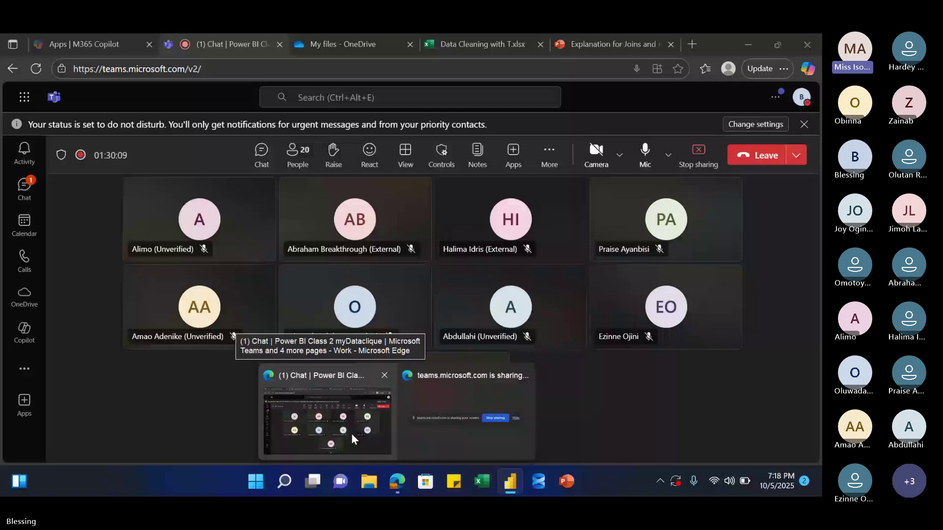
mouse_move(510, 485)
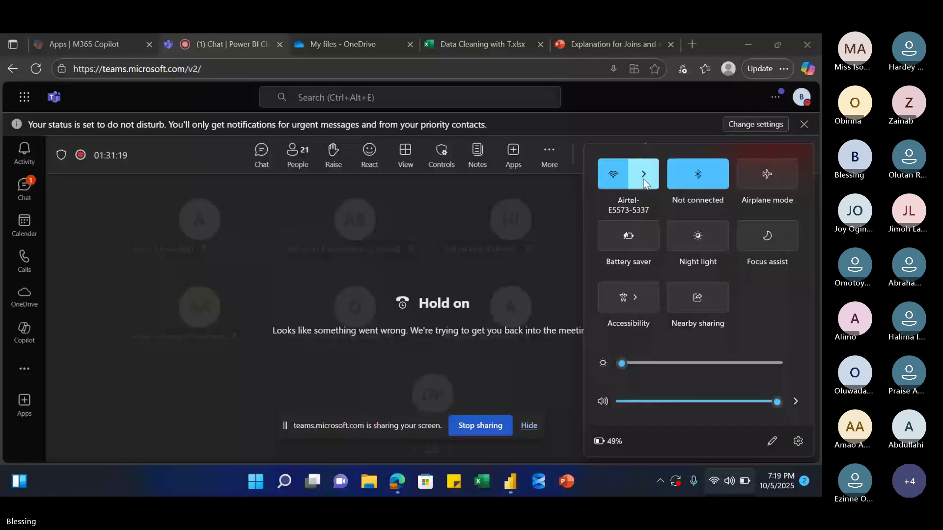
click(643, 181)
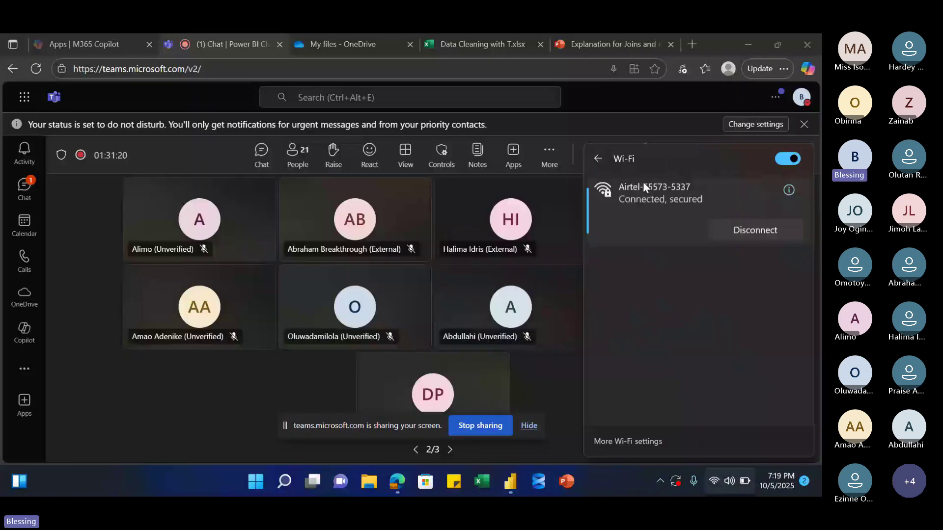
click(237, 390)
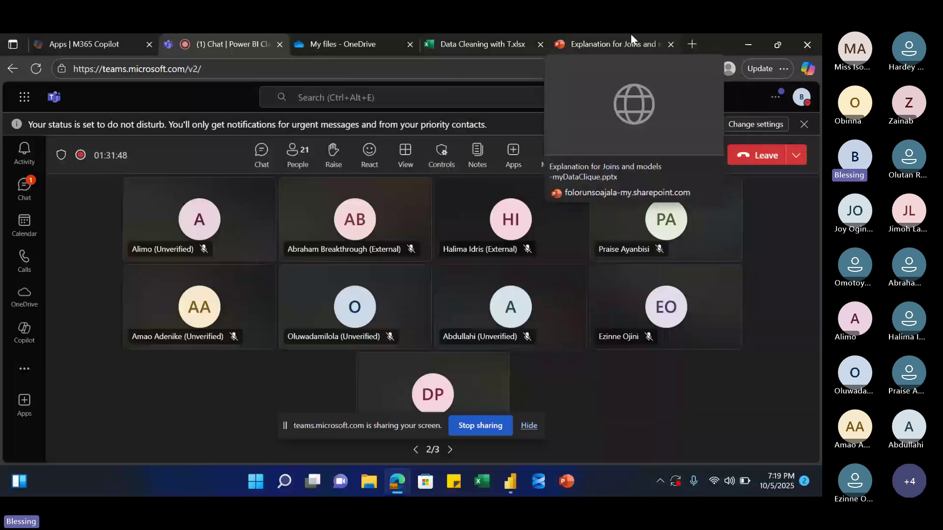
- Return to Power BI, move the screen-sharing bar off the page area, and inspect the fields of the PowerBI_Practice_Sales_Month1(in) table
mouse_move(510, 480)
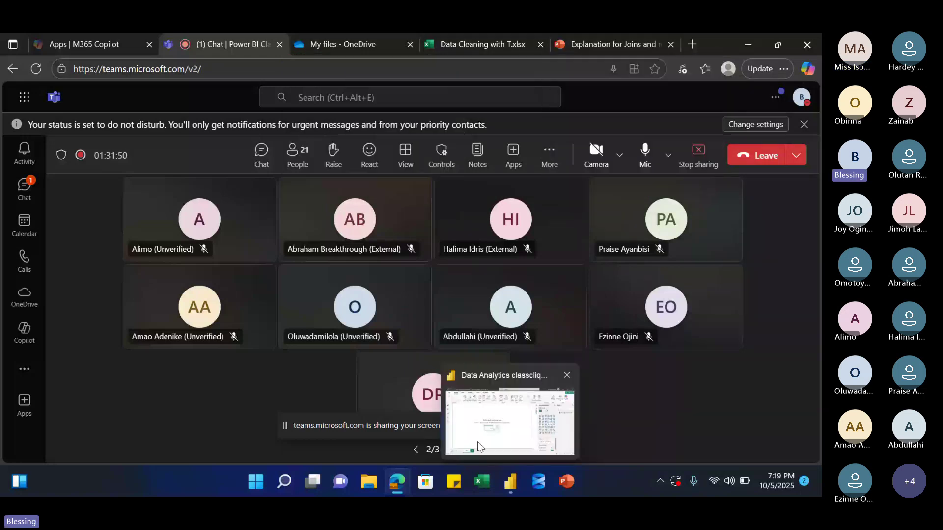
click(477, 441)
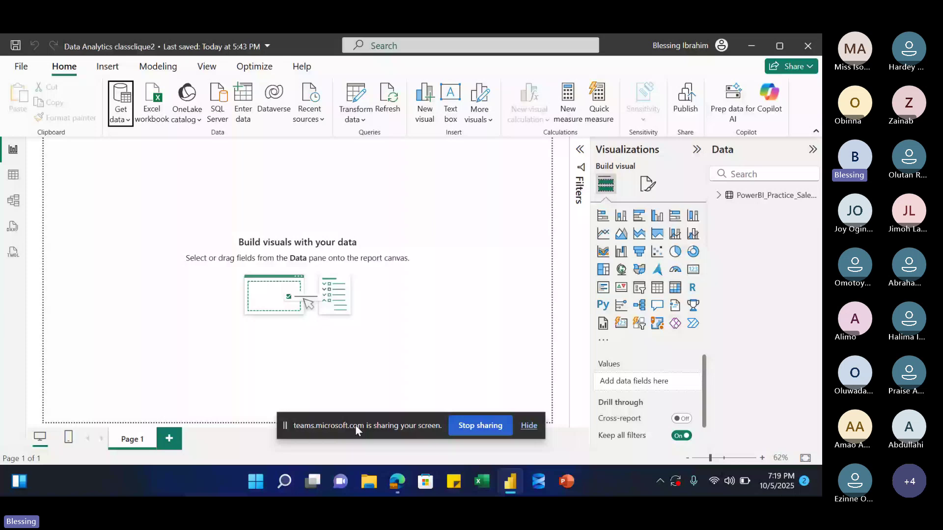
drag(354, 425, 550, 51)
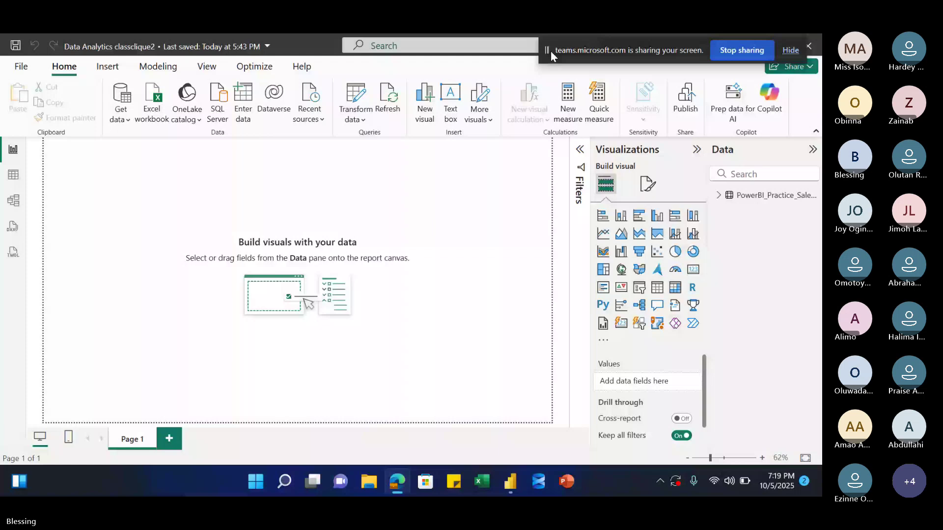
click(719, 196)
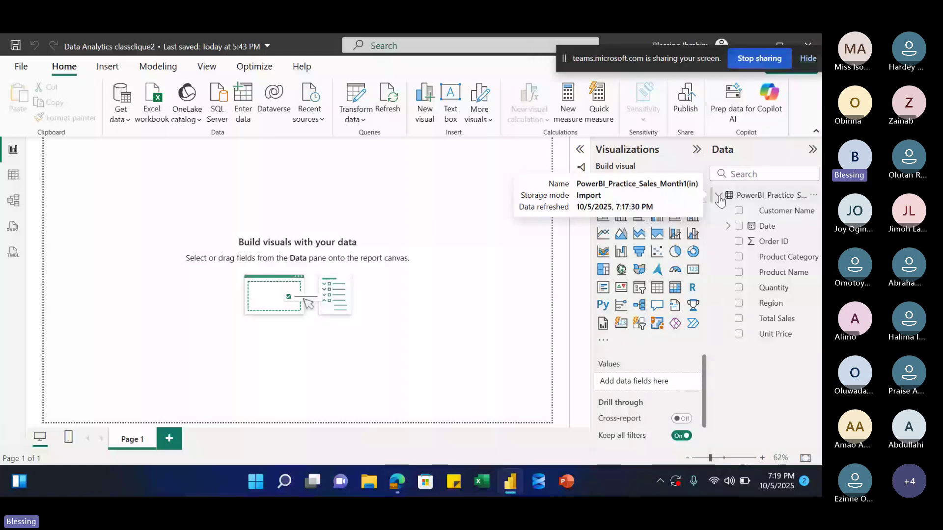
click(718, 196)
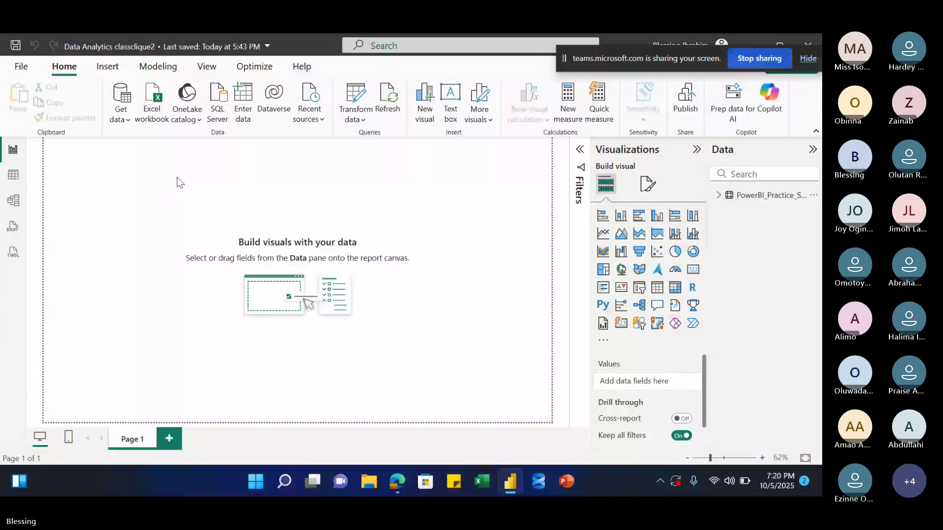
- Switch to the Teams meeting and check its recording and transcription options
click(397, 485)
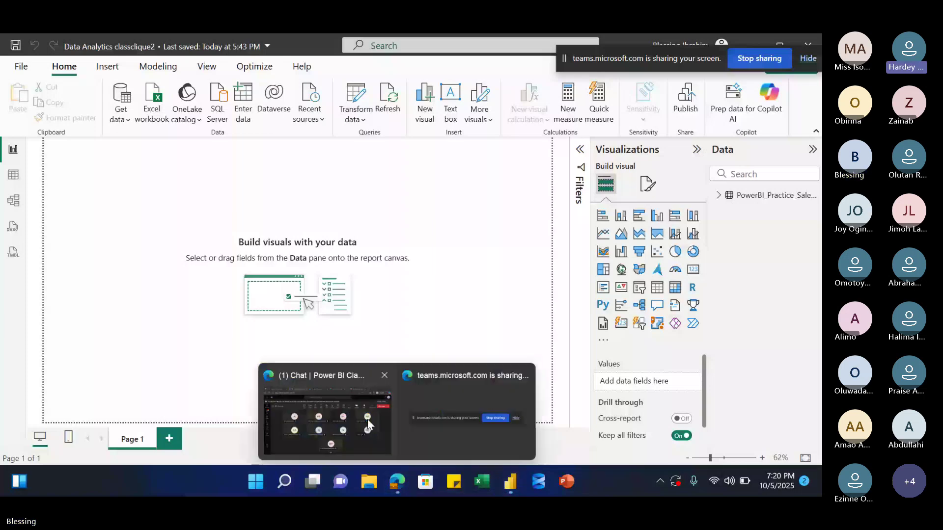
click(367, 419)
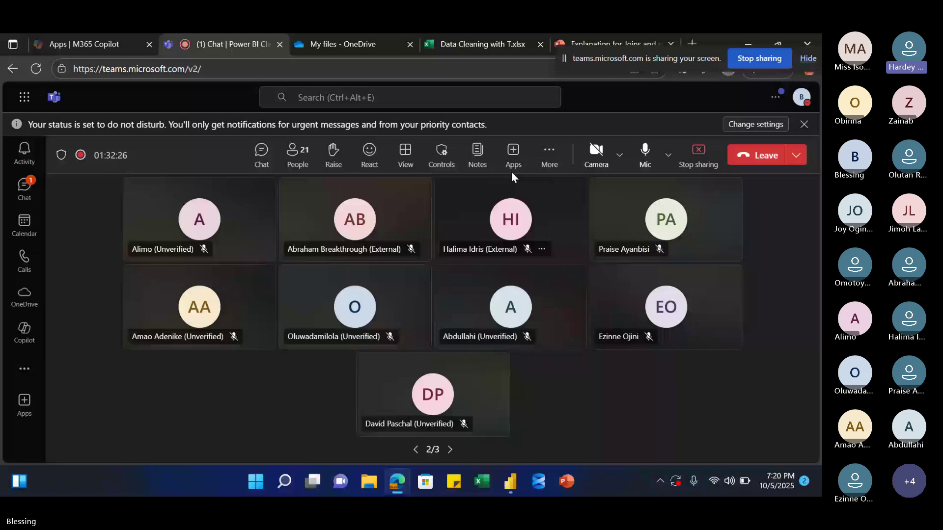
click(549, 156)
click(563, 194)
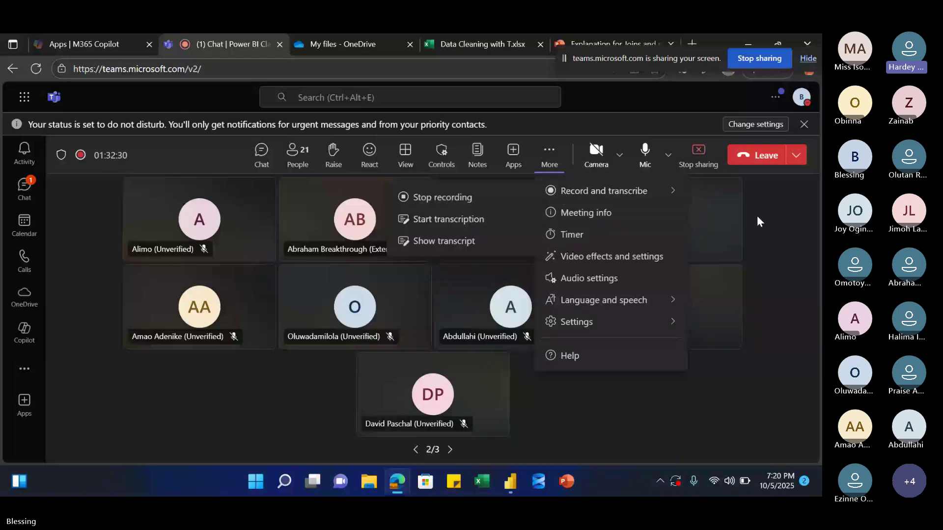
click(559, 161)
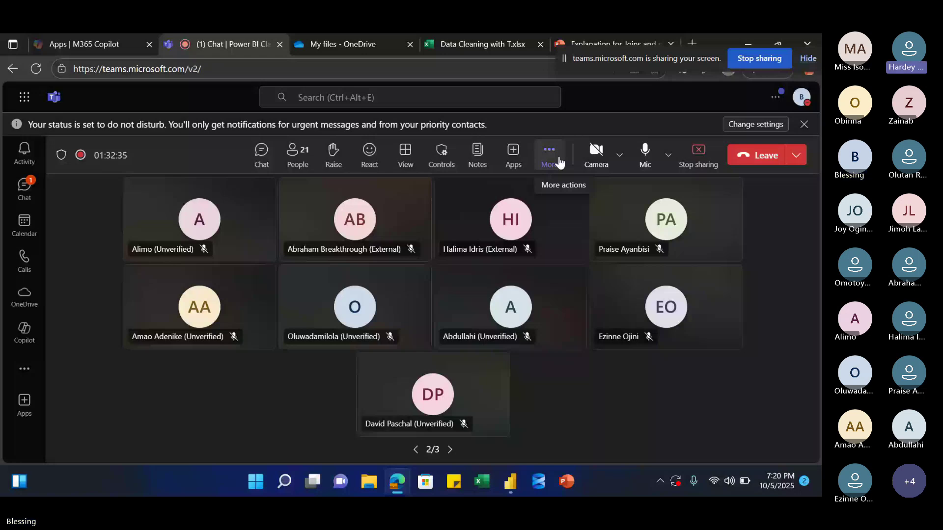
- Switch to Power BI, shift the screen-sharing bar slightly, and return to the Teams meeting
mouse_move(505, 492)
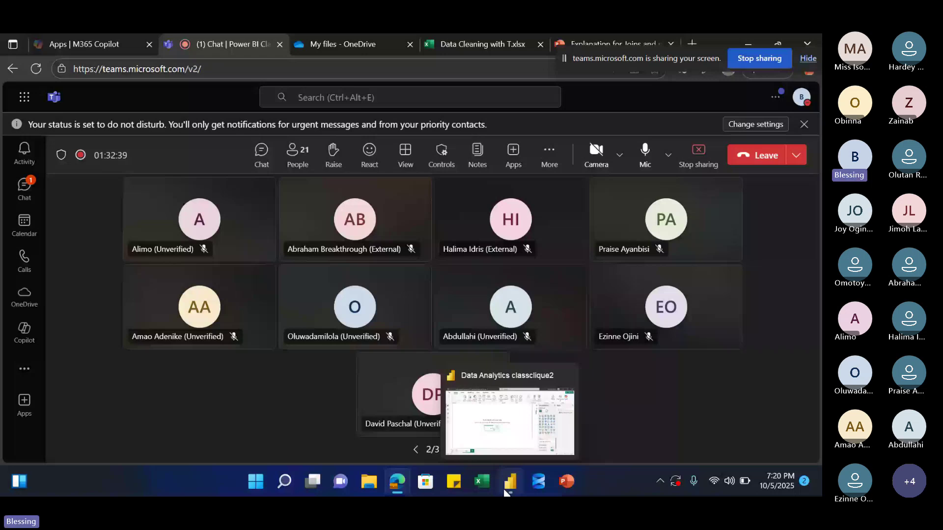
click(506, 493)
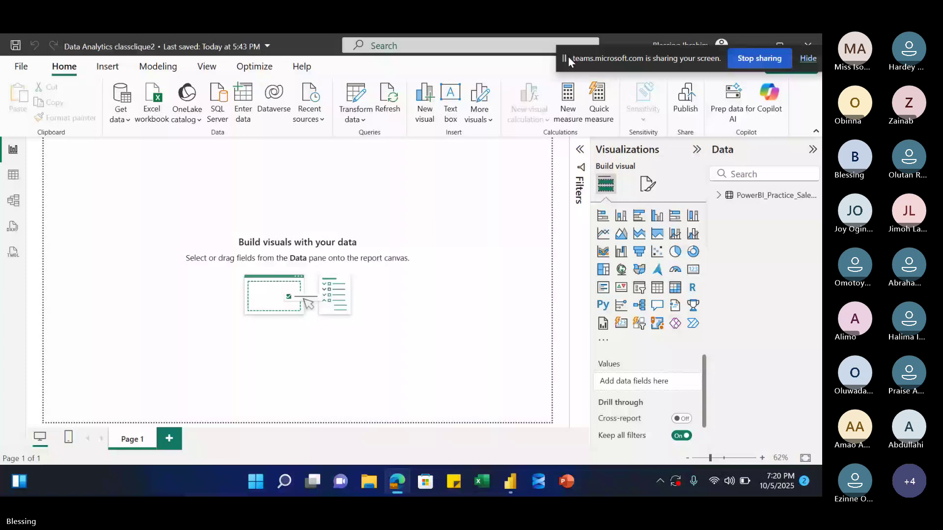
drag(568, 57, 561, 46)
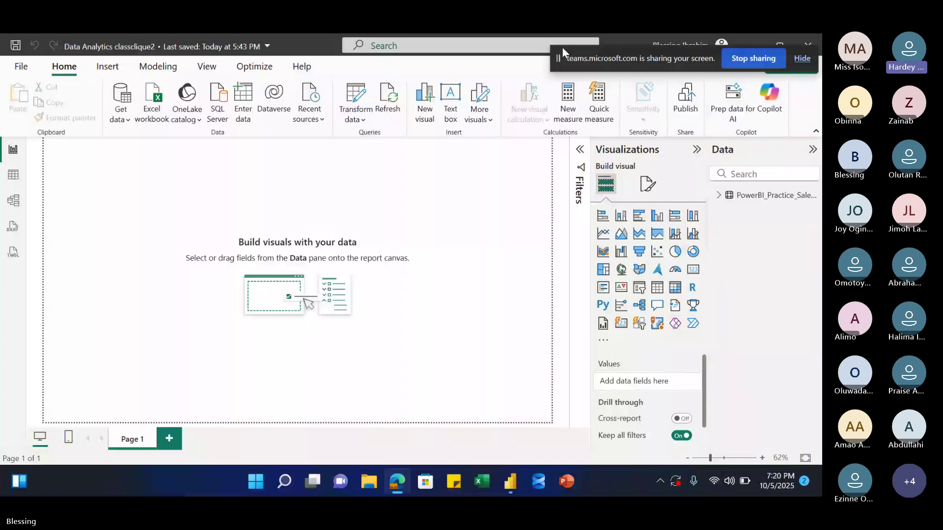
mouse_move(399, 490)
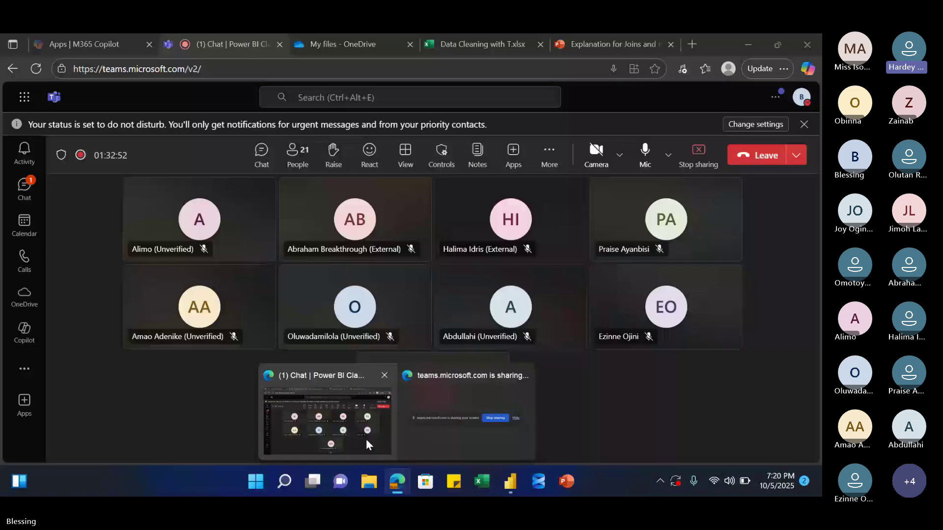
click(366, 439)
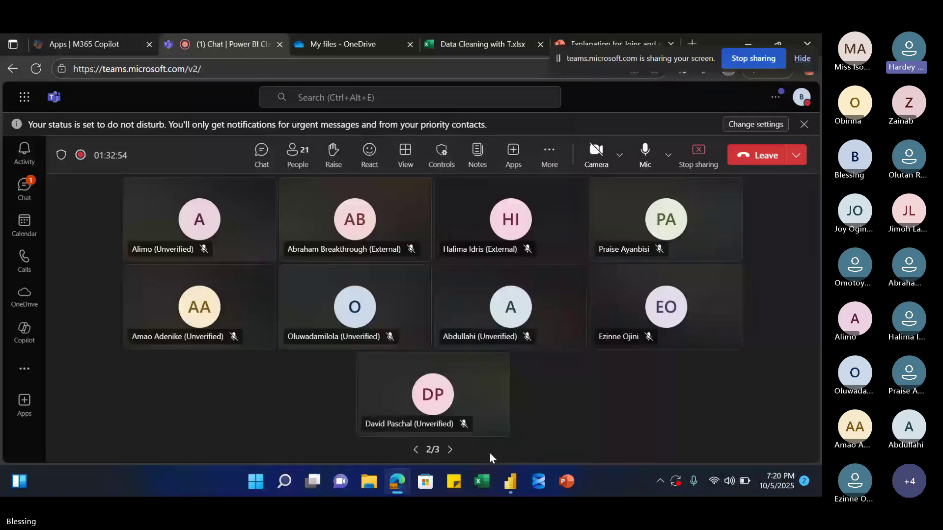
- Return to Power BI, show the sales table's rows, and look through the date formats available for the Date column
click(502, 484)
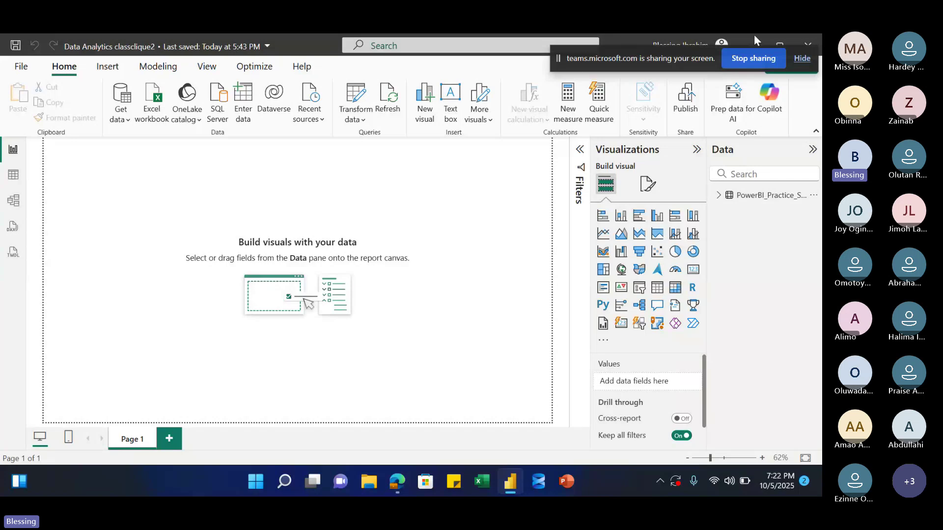
click(13, 175)
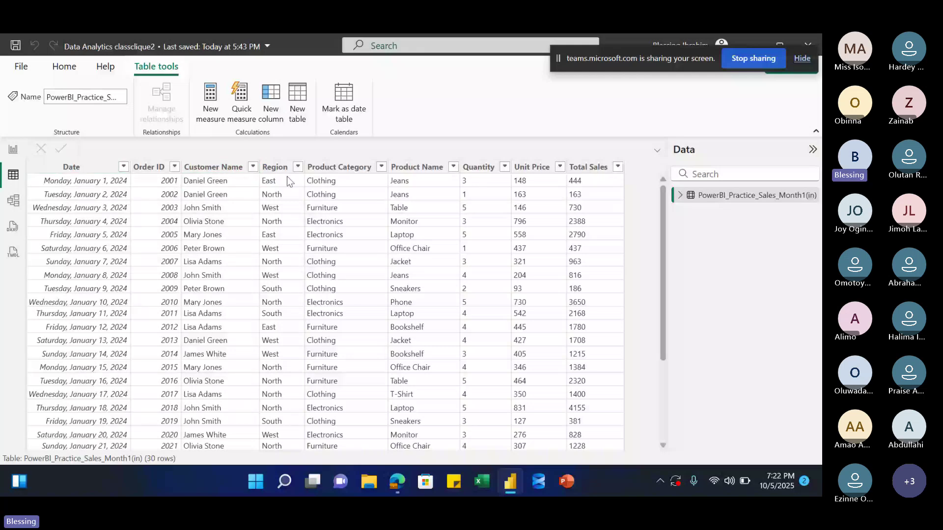
click(71, 167)
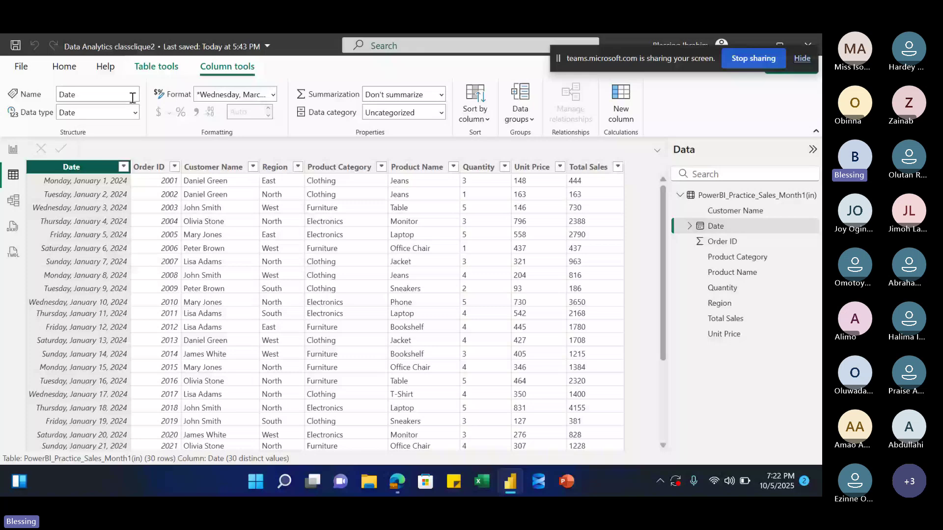
click(273, 95)
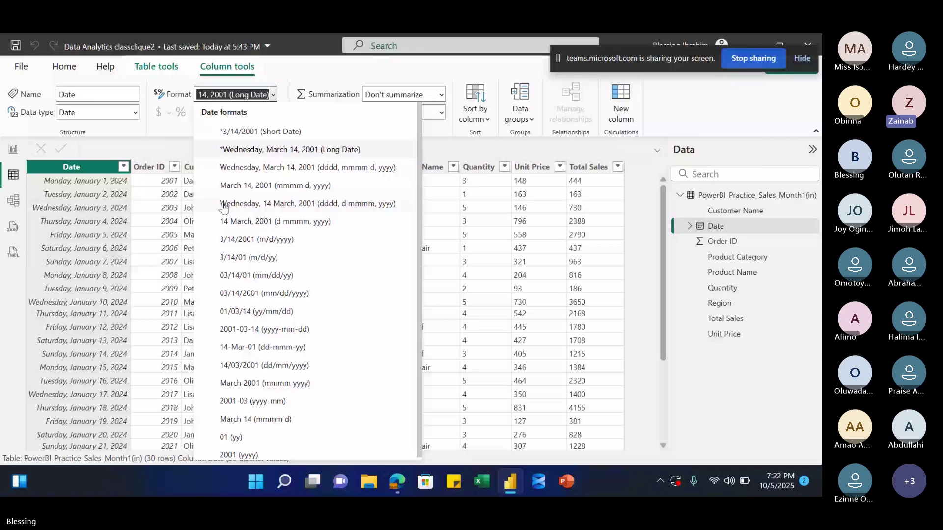
- Switch to the Teams meeting, restart the screen share, and return to Power BI
mouse_move(487, 477)
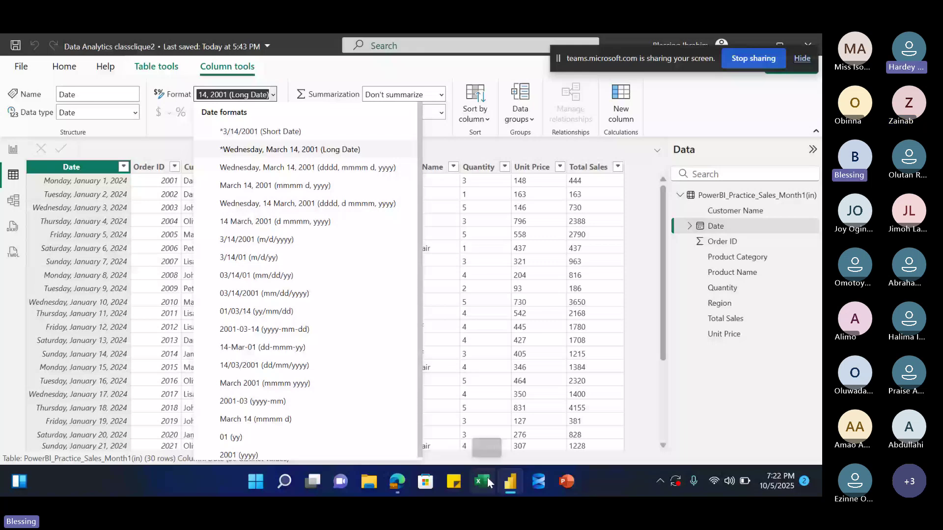
key(alt+Tab)
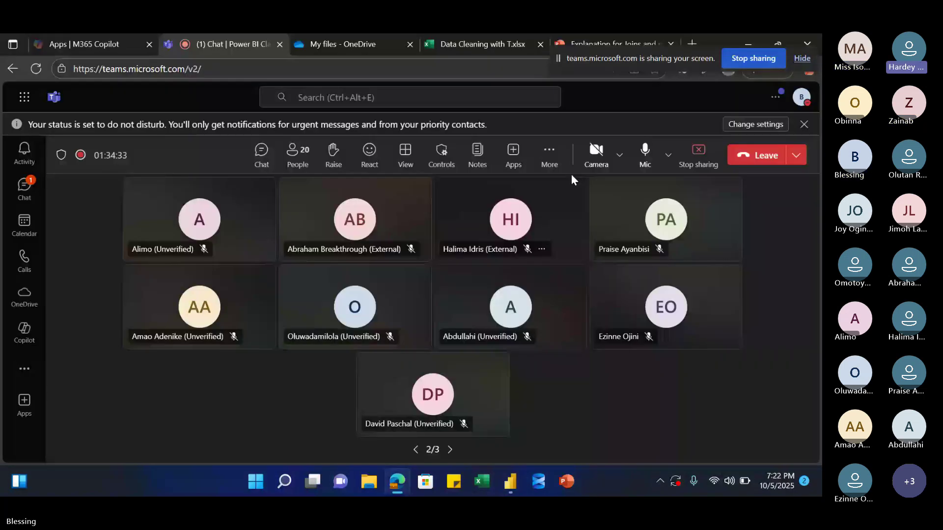
click(741, 59)
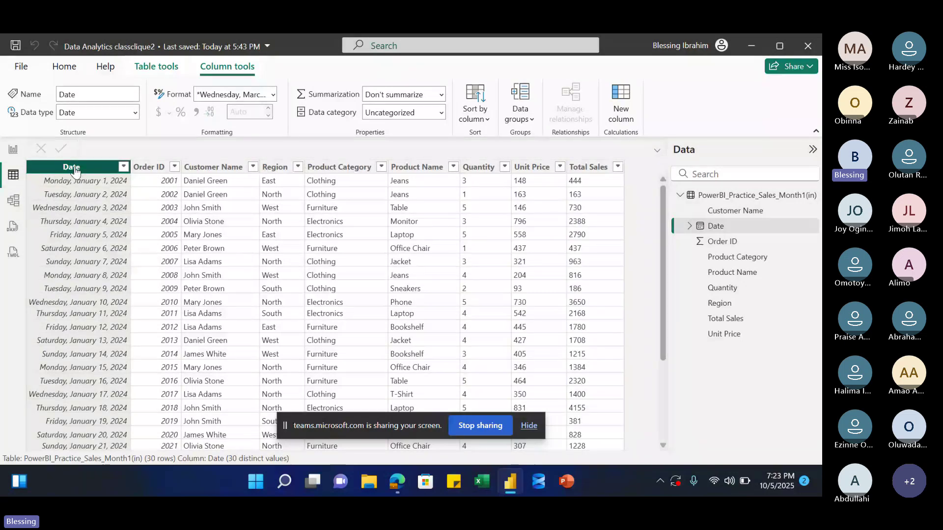
- Format the Date column as *3/14/2001 (Short Date) and set the Region column's data category to Country/Region
click(273, 98)
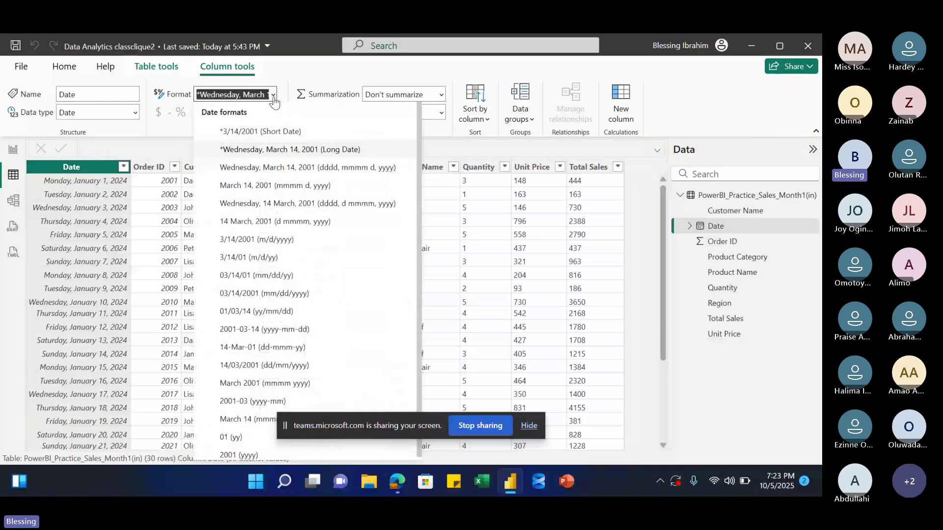
click(264, 132)
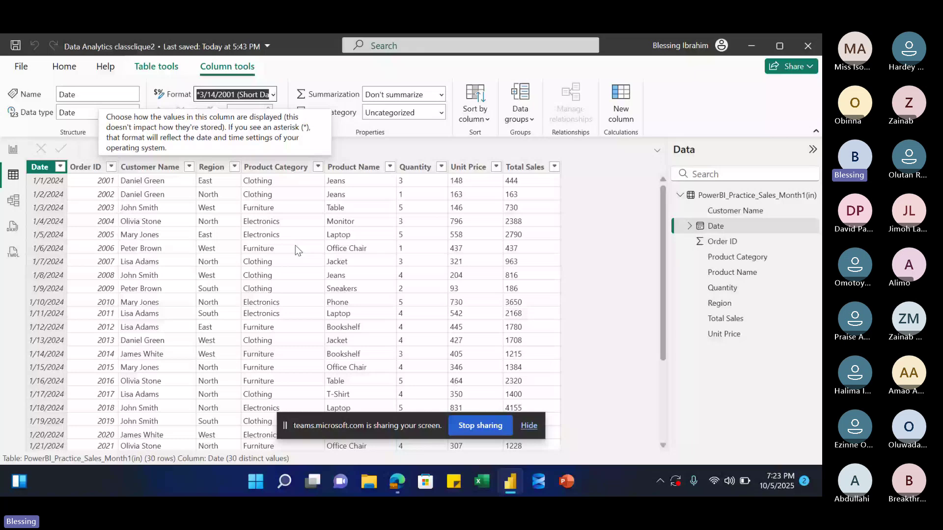
click(212, 167)
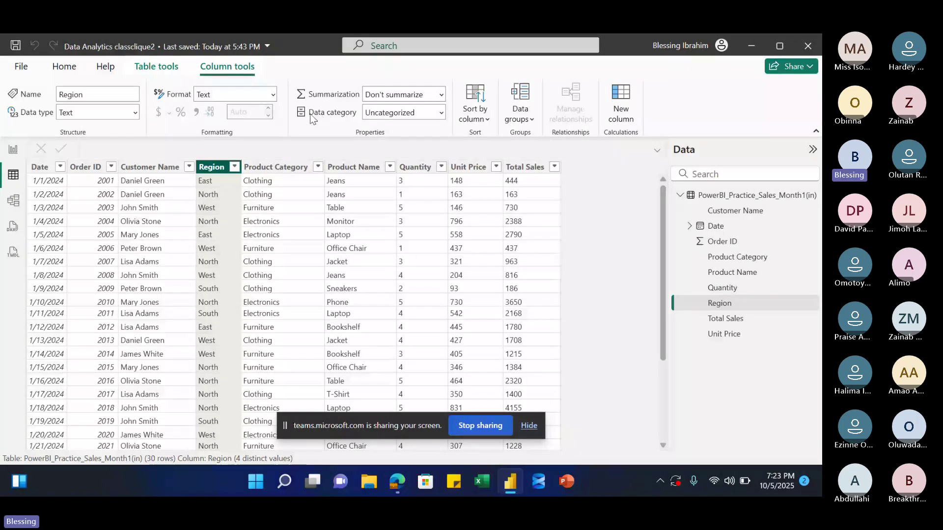
click(380, 116)
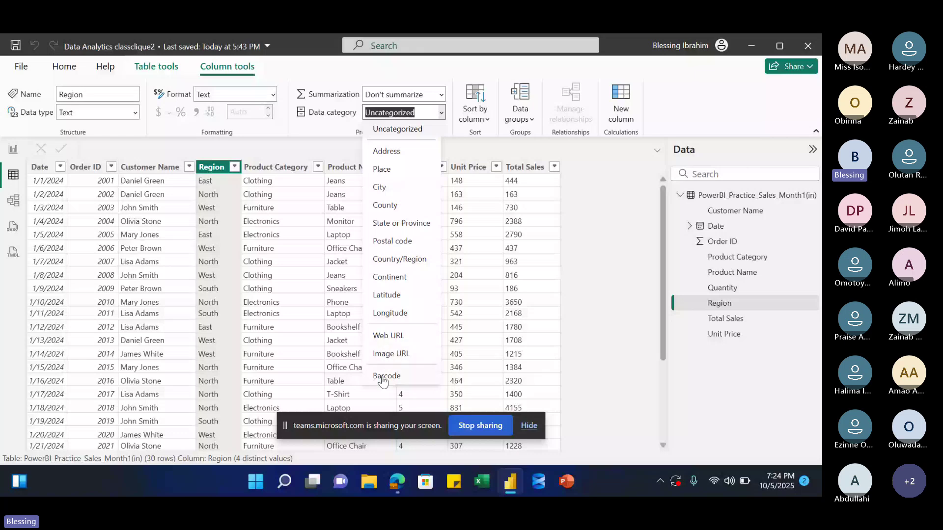
key(Escape)
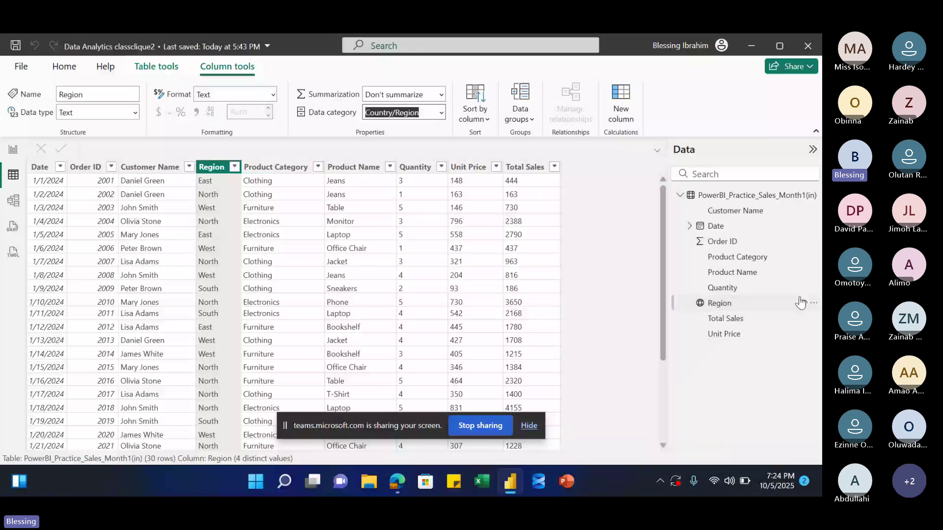
click(705, 306)
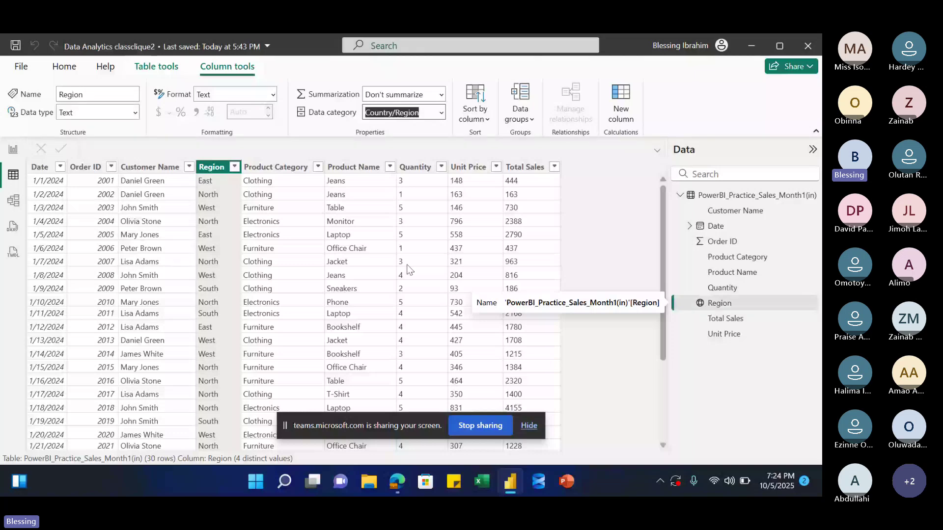
- Check the properties of the Product Category, Product Name and Quantity columns
click(265, 172)
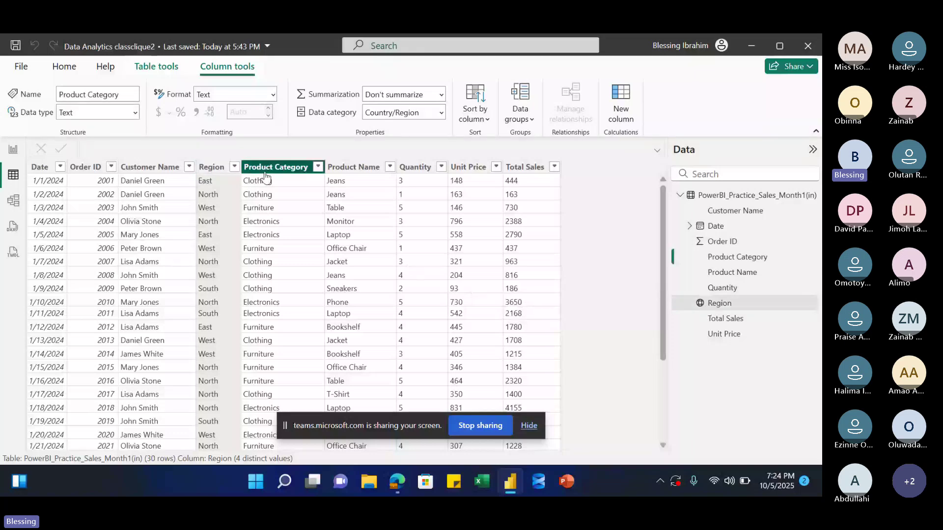
click(361, 172)
click(418, 170)
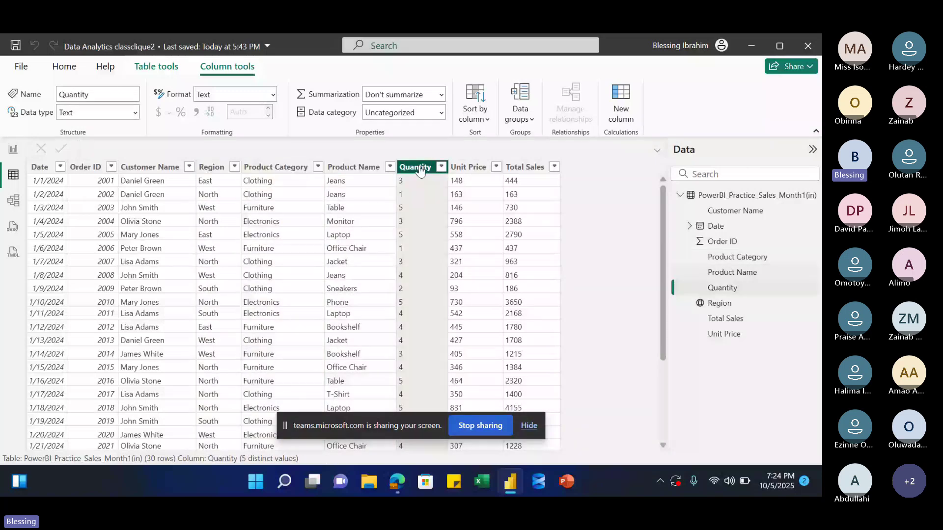
- Go to the report page and expand the fields of the PowerBI_Practice_Sales_Month1(in) table
click(13, 152)
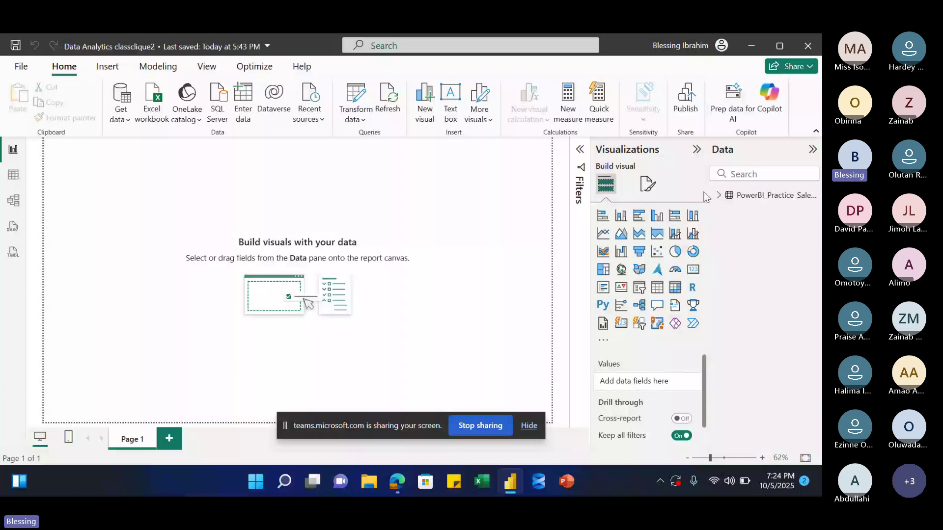
click(719, 195)
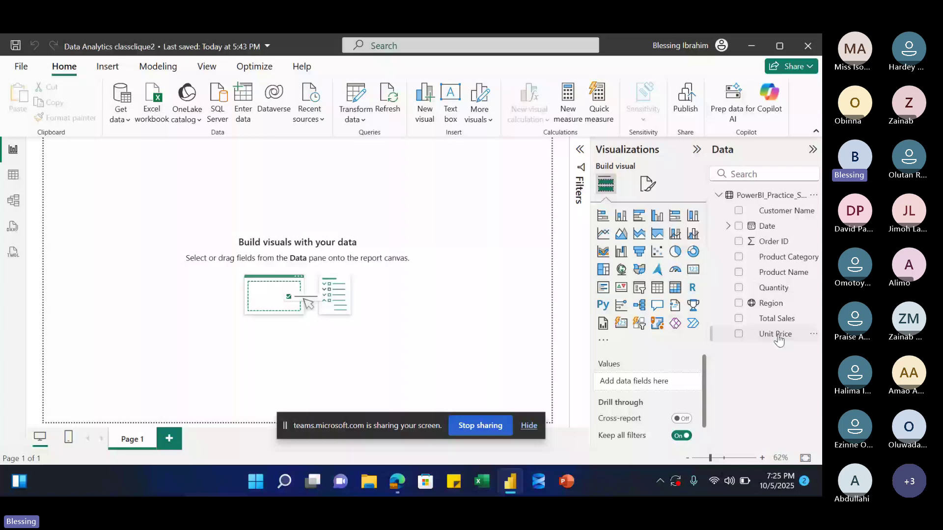
- Try showing Total Sales as a table visual on Page 1, and remove that visual
click(738, 319)
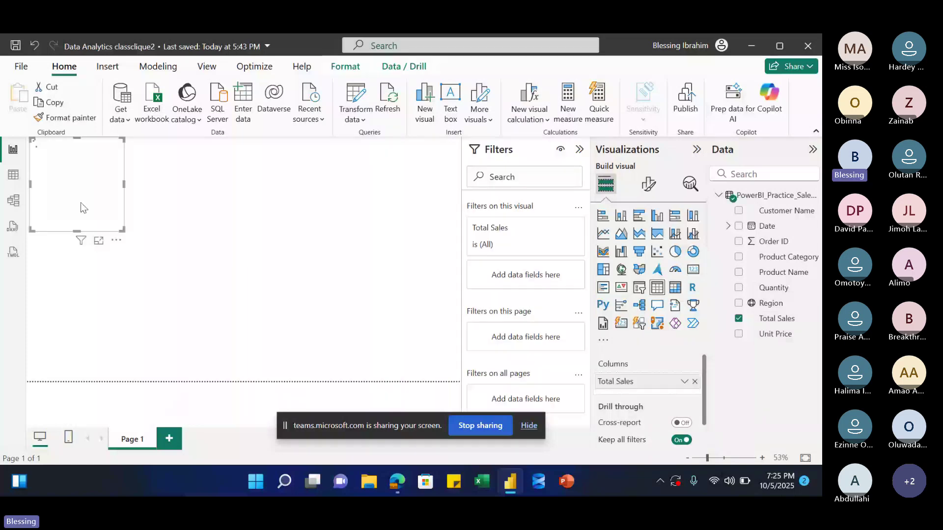
drag(81, 202, 102, 234)
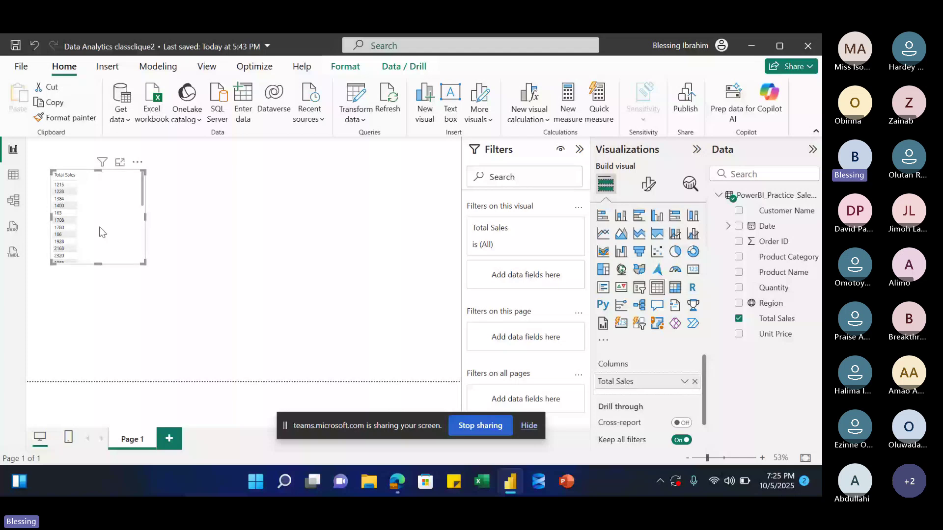
click(138, 162)
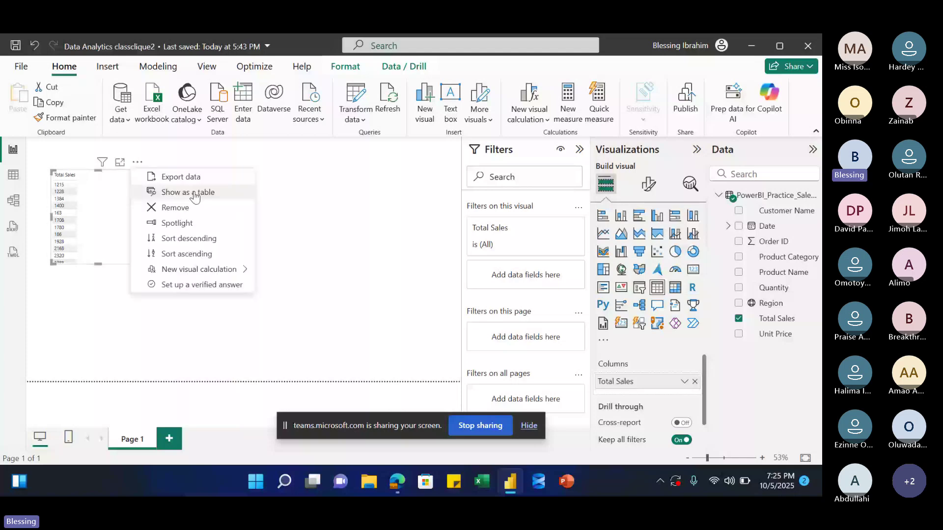
click(166, 211)
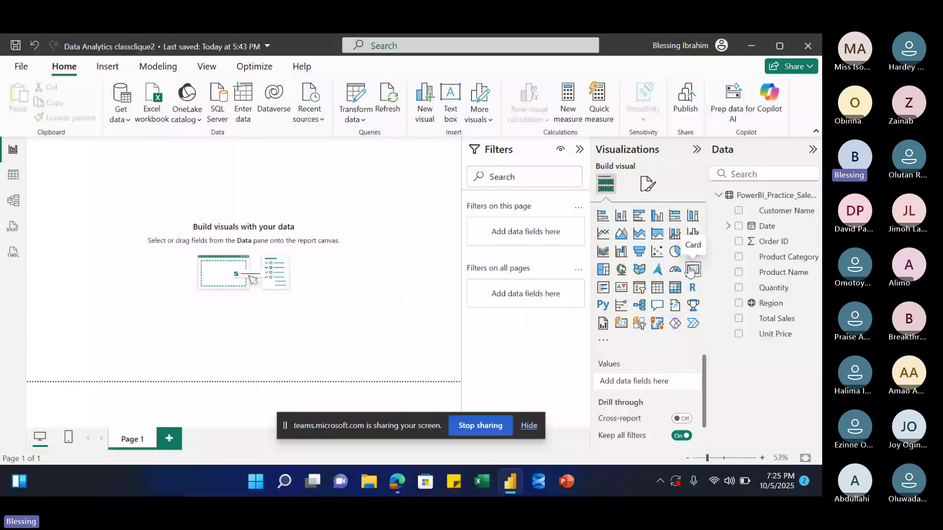
- Add a Card visual near the top of Page 1, fill it with Total Sales, and check the field's aggregation options
click(692, 271)
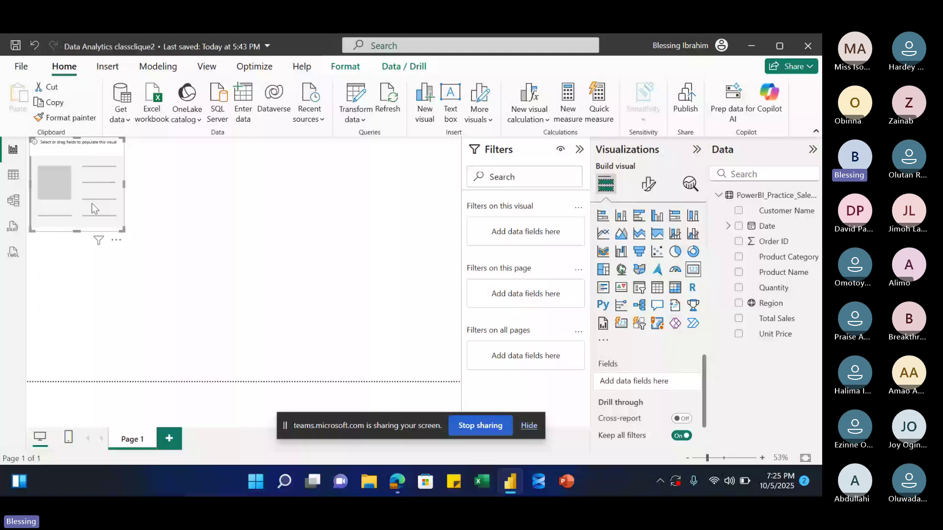
drag(93, 208, 121, 208)
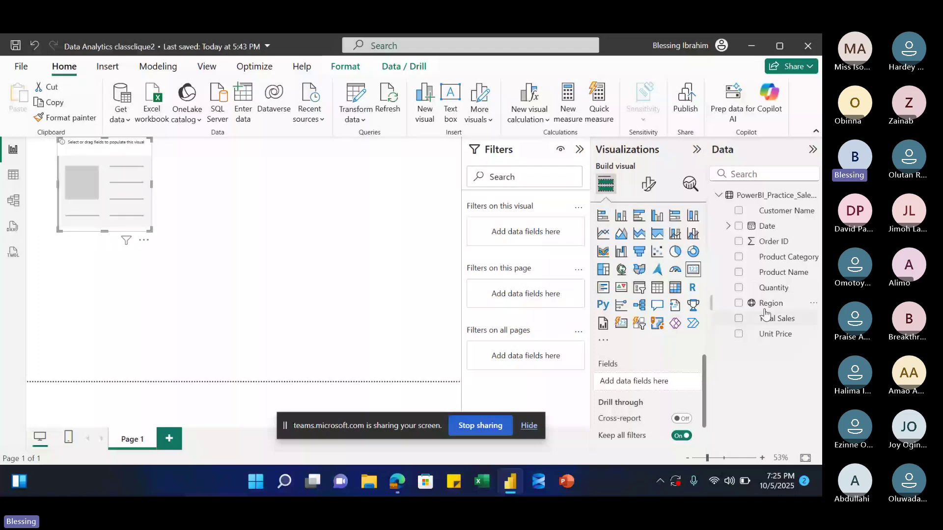
drag(771, 318, 608, 368)
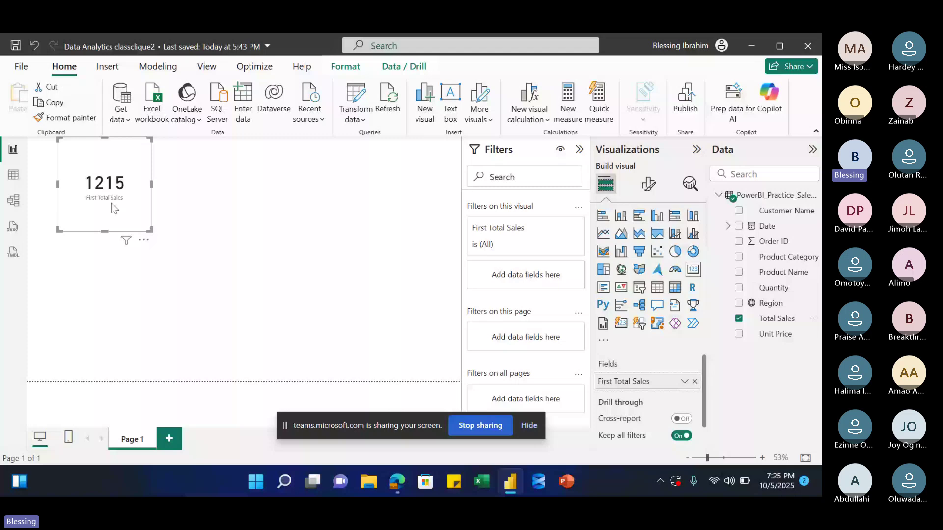
click(684, 382)
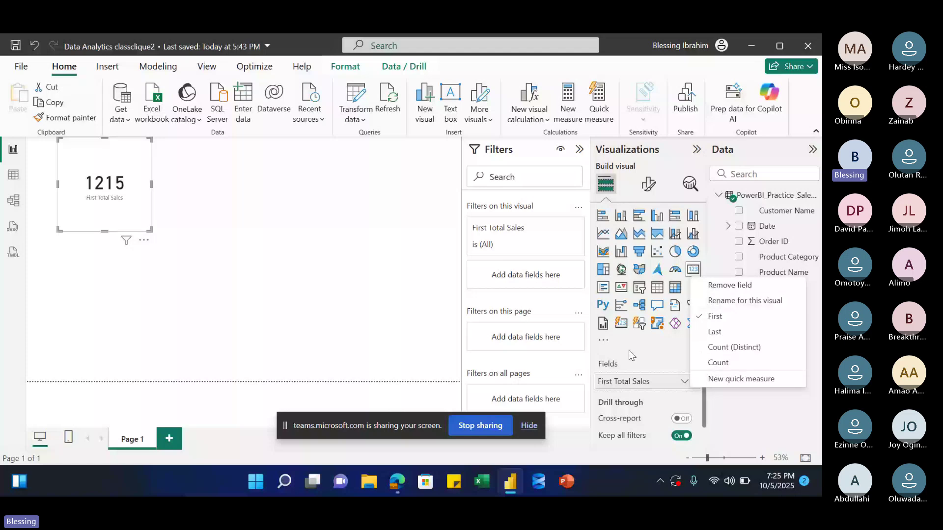
- Return to the sales table's rows and check the data types of the Total Sales, Quantity and Unit Price columns
click(8, 176)
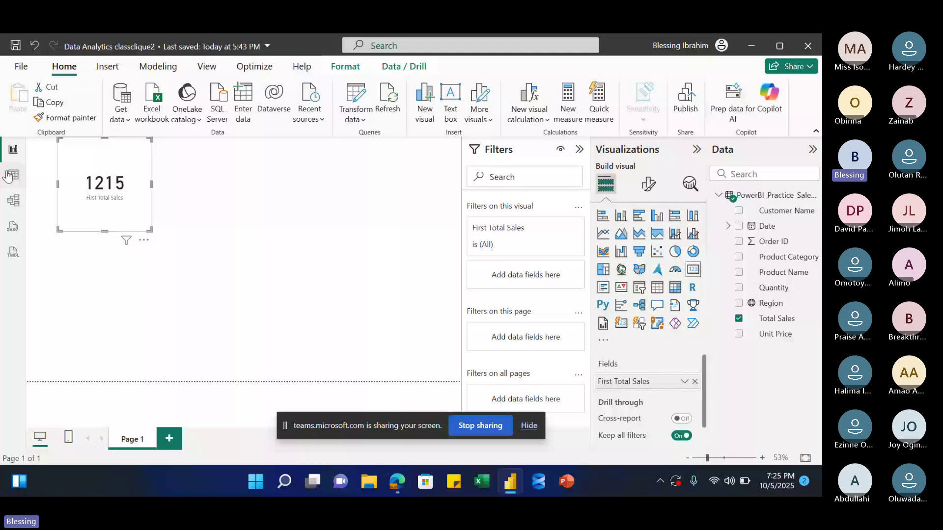
click(8, 177)
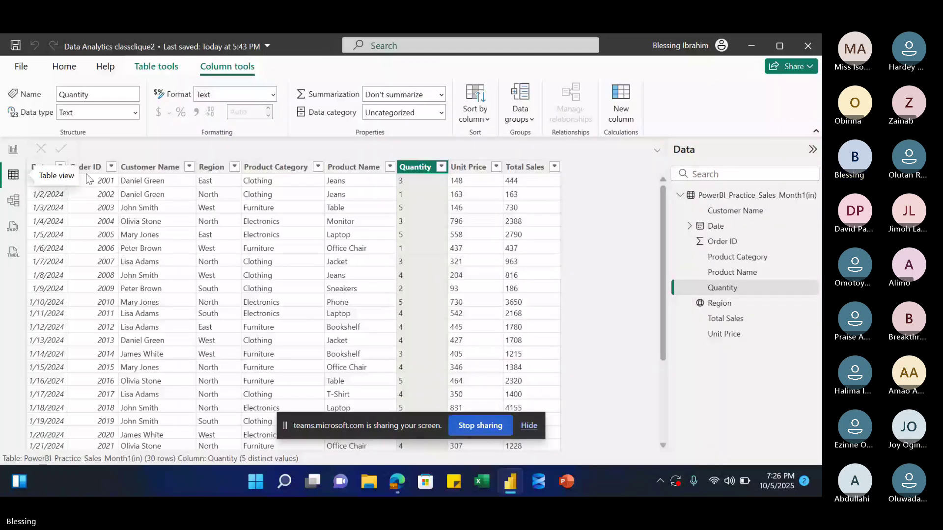
click(481, 173)
click(526, 167)
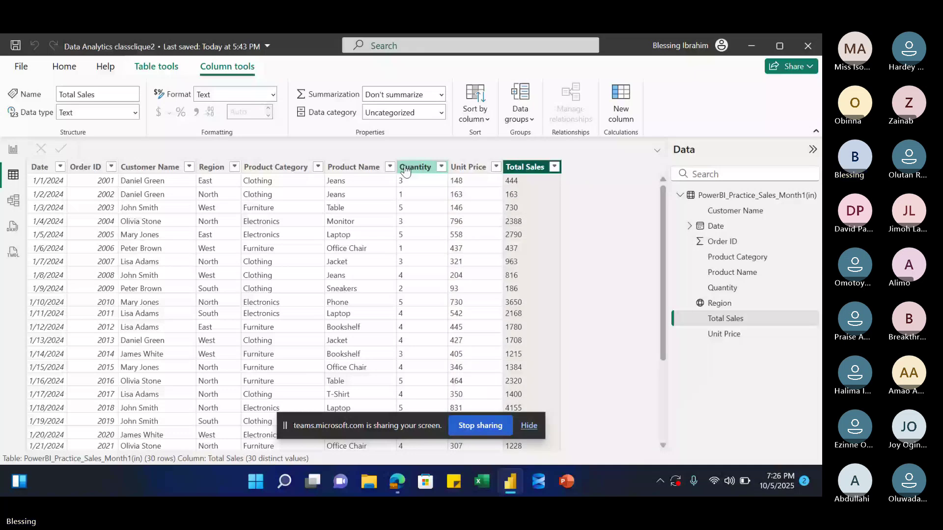
click(405, 169)
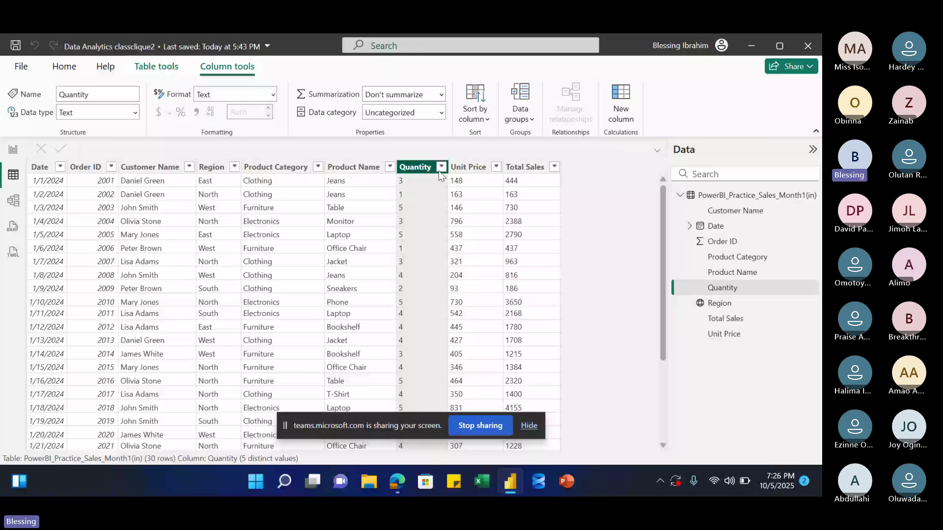
click(472, 169)
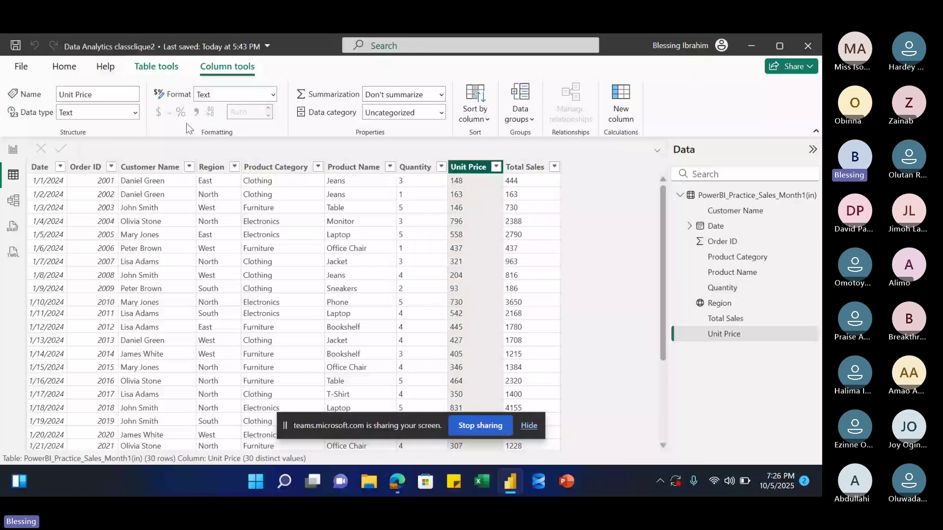
- Set the data type of the Quantity and Unit Price columns to Whole number
click(415, 168)
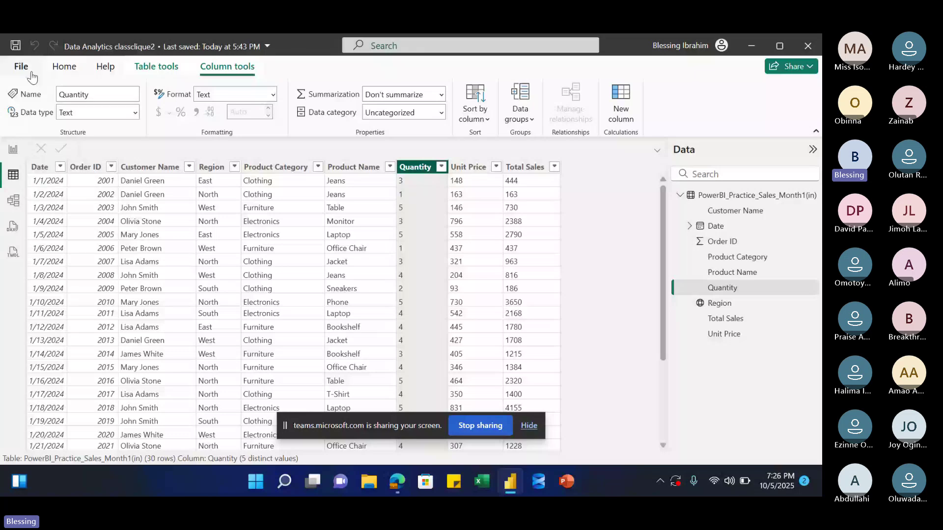
click(113, 112)
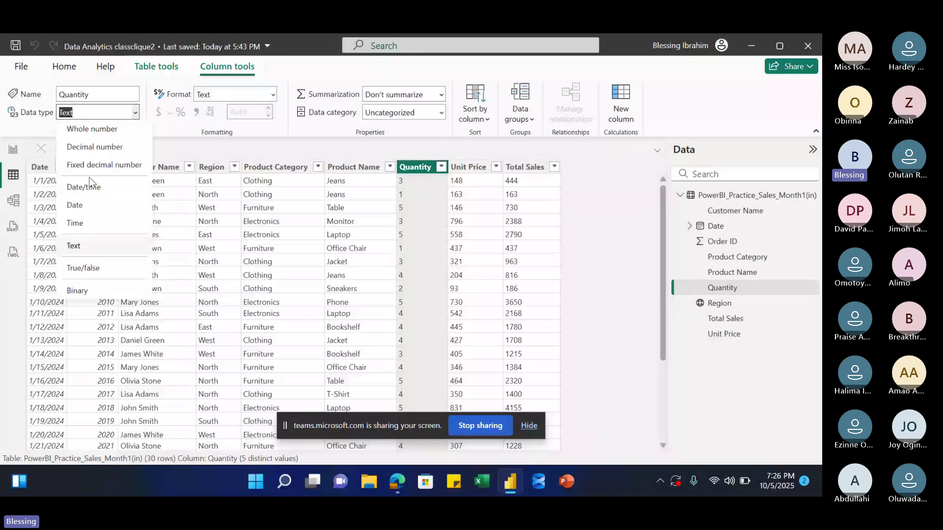
click(82, 129)
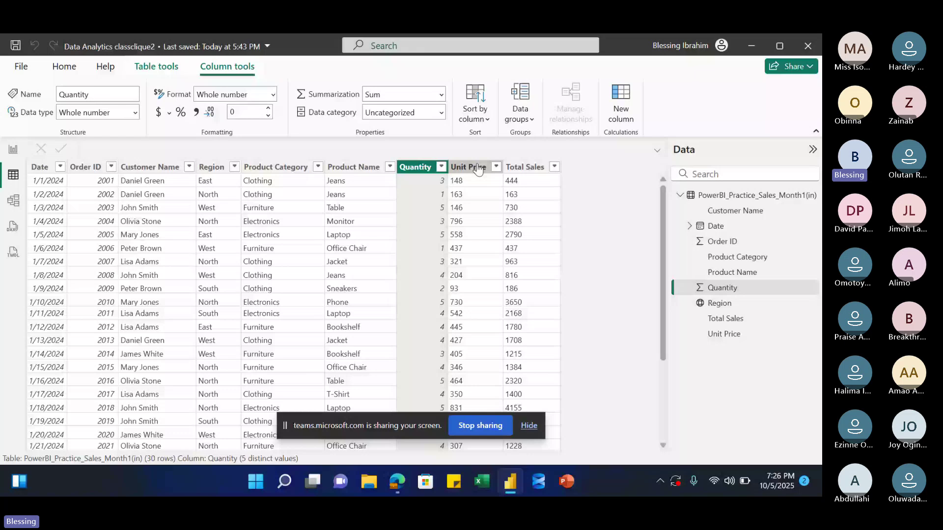
click(525, 168)
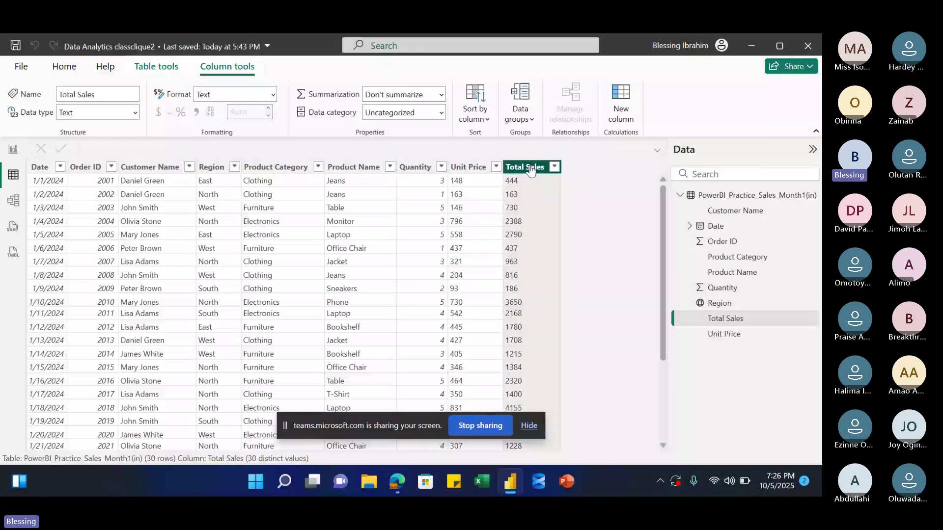
click(468, 168)
click(98, 113)
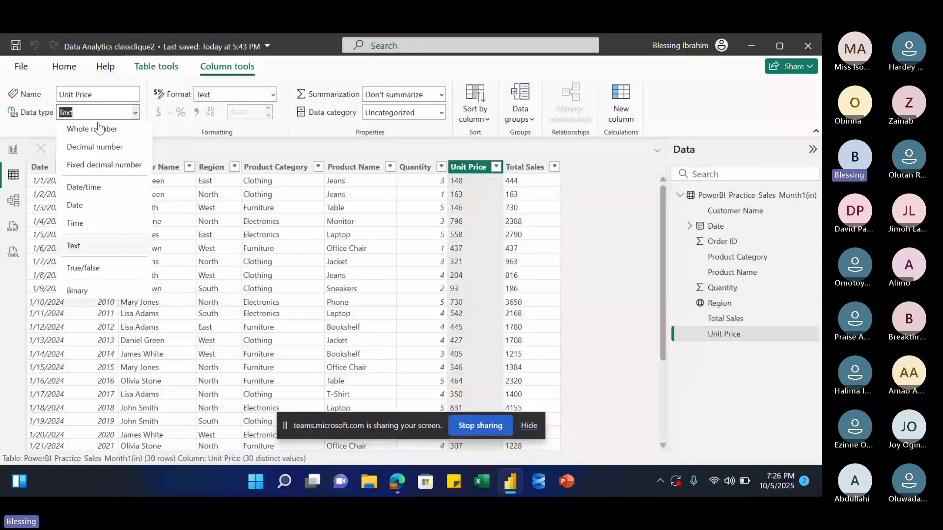
click(493, 317)
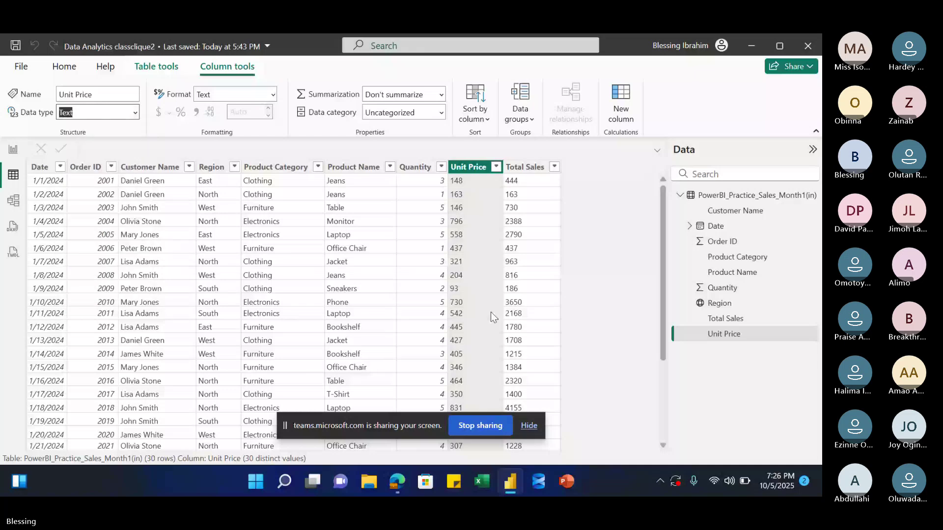
- Set the data type of the Total Sales column to Whole number
click(534, 169)
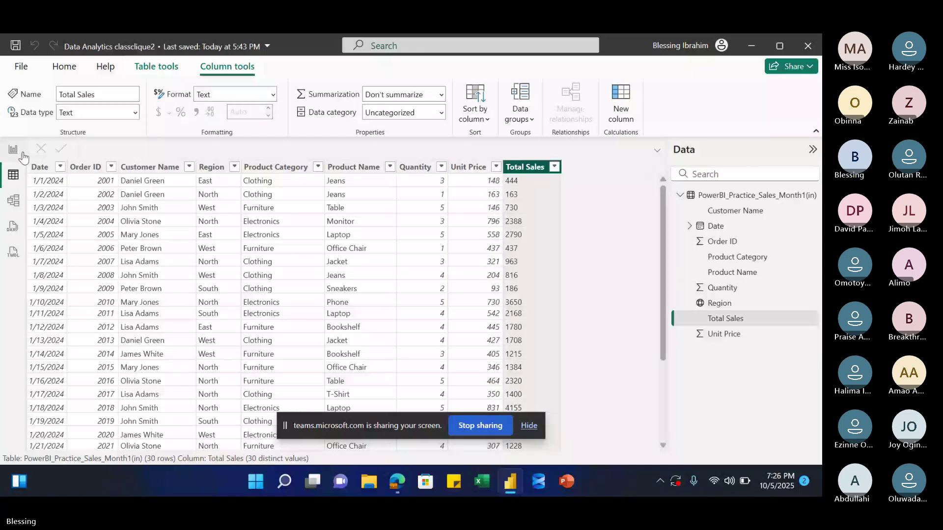
click(135, 118)
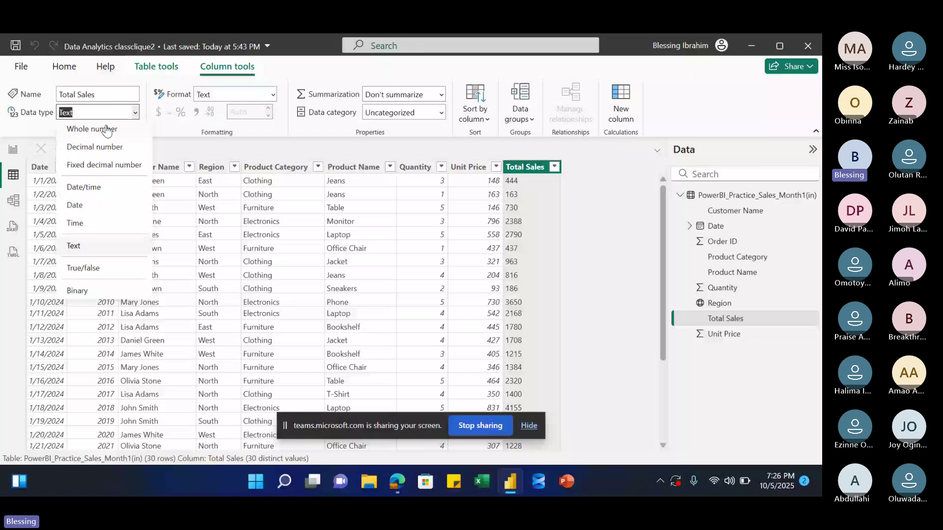
click(98, 131)
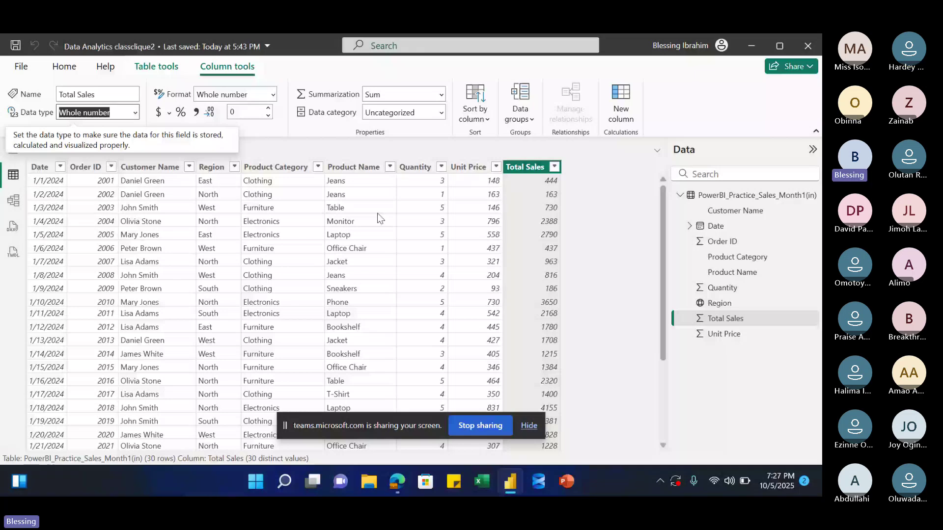
- Check the data types of the Order ID, Customer Name and Product Category columns
click(81, 167)
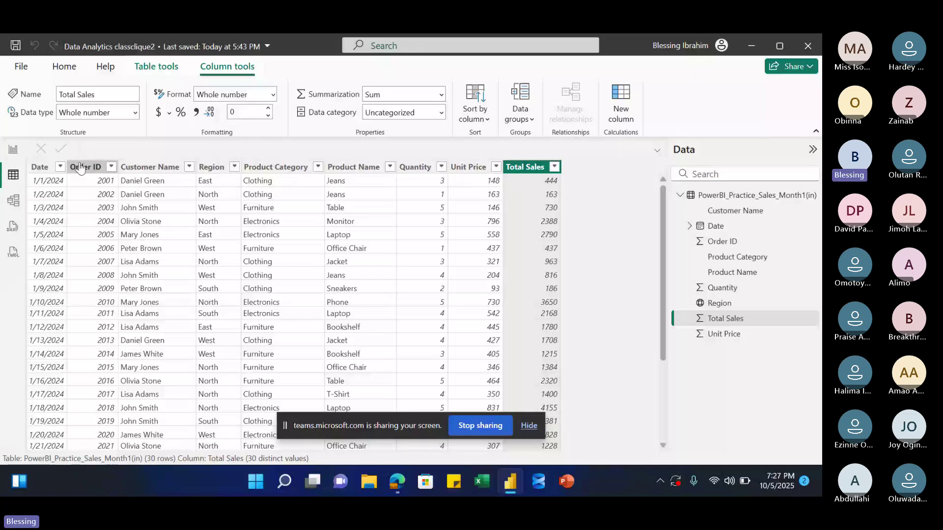
click(81, 167)
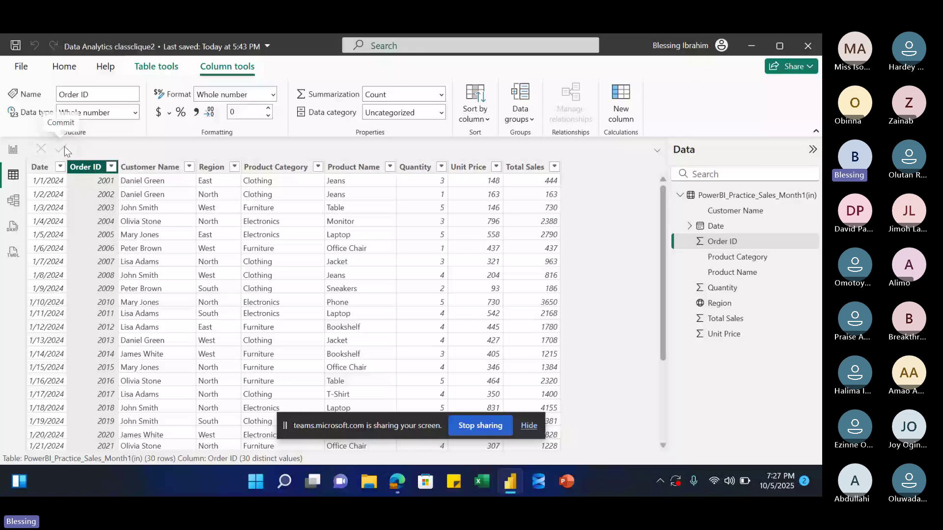
click(142, 168)
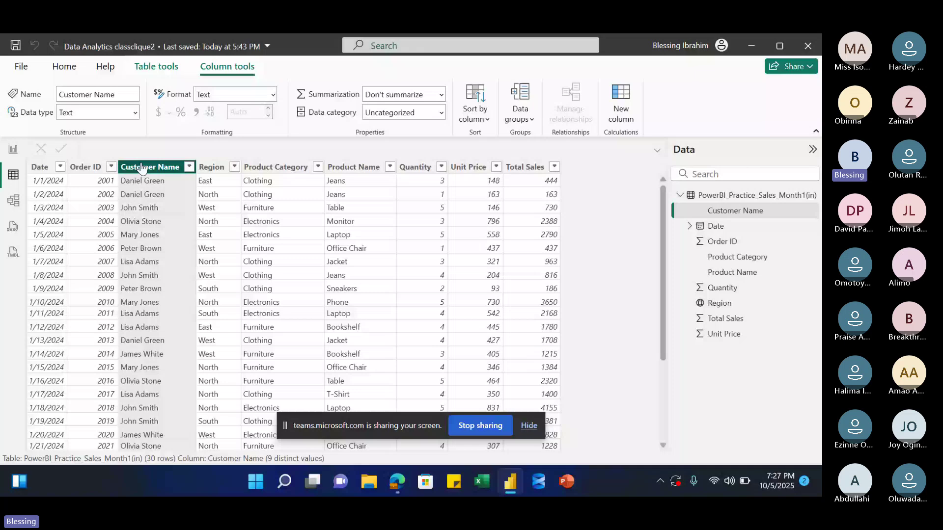
click(275, 167)
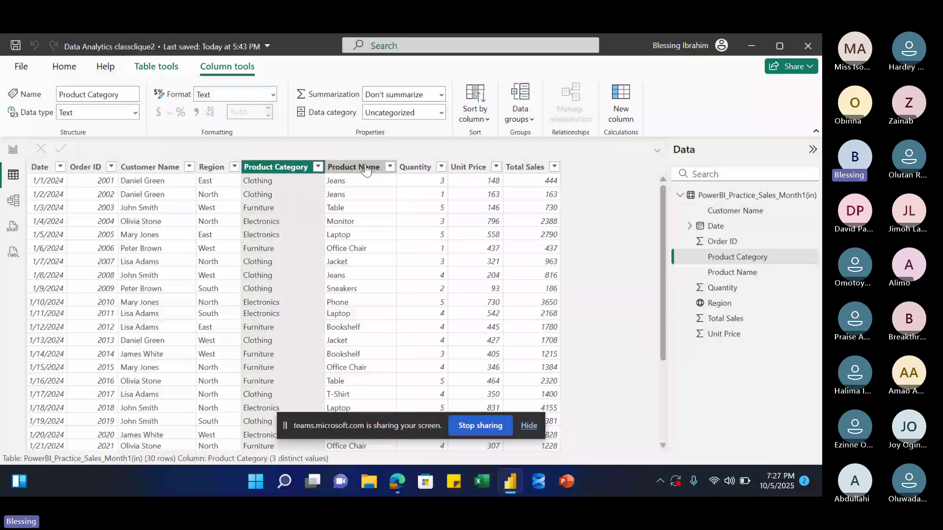
- On the report page, replace the card's minimum field with the sum of Total Sales and view its aggregation options
click(13, 149)
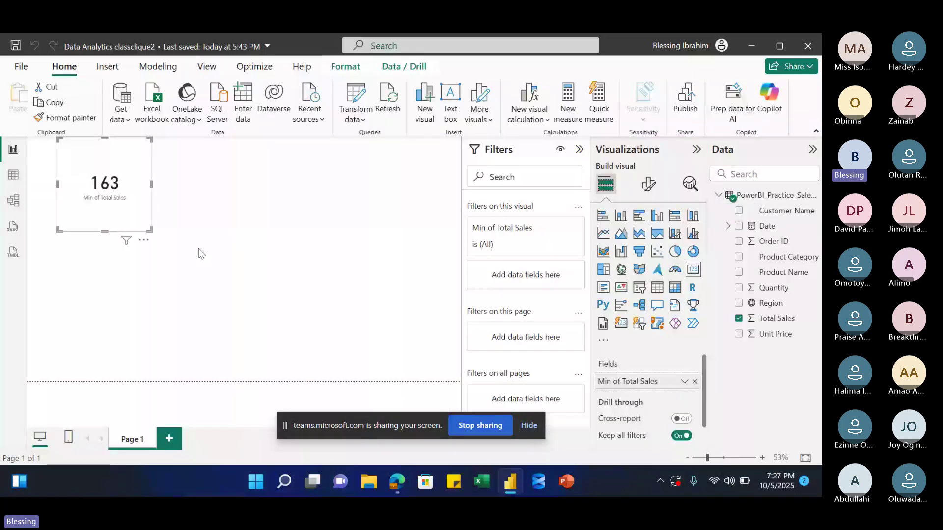
key(Delete)
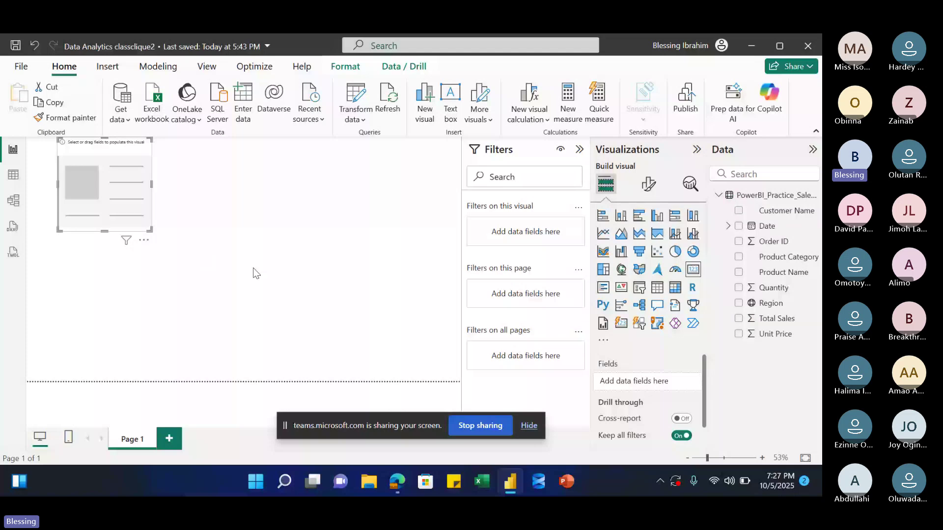
click(743, 319)
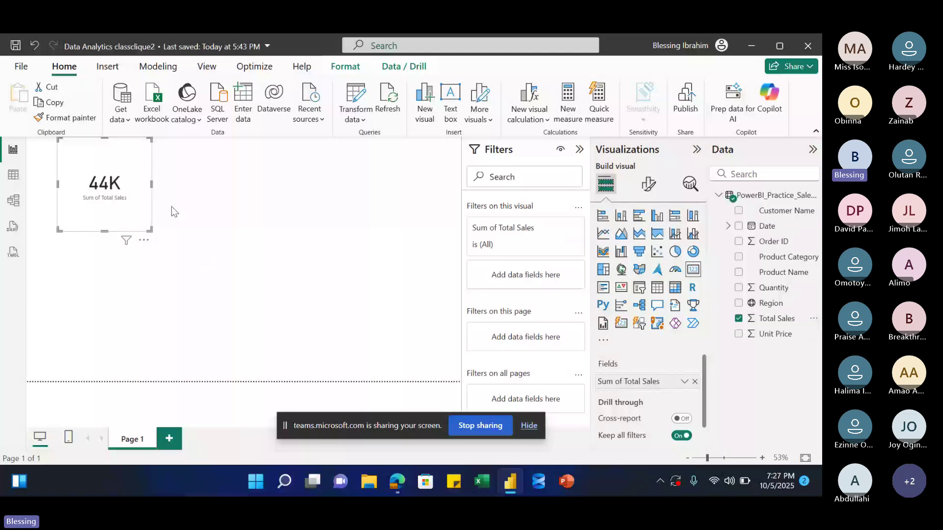
click(684, 383)
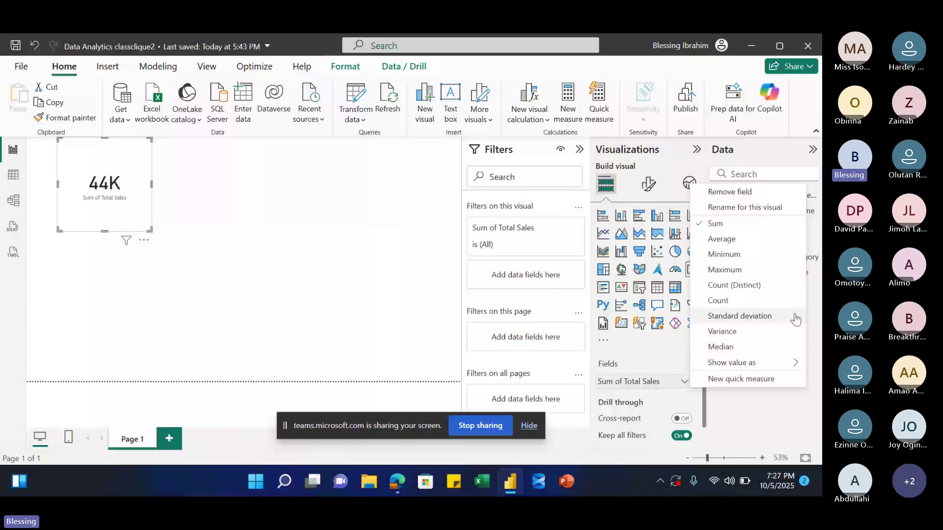
- Move the card into the upper-left corner of Page 1, make it wider and shorter, and review its field's aggregation options
click(91, 203)
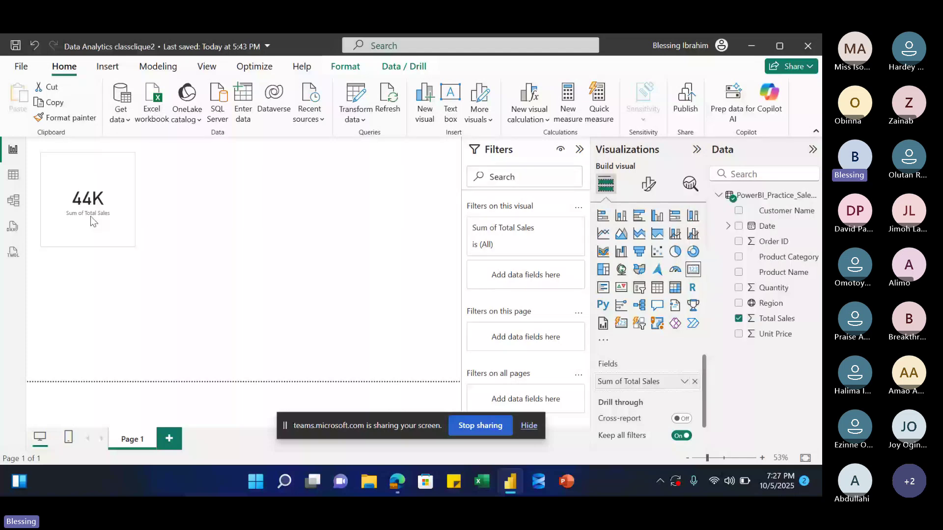
click(73, 214)
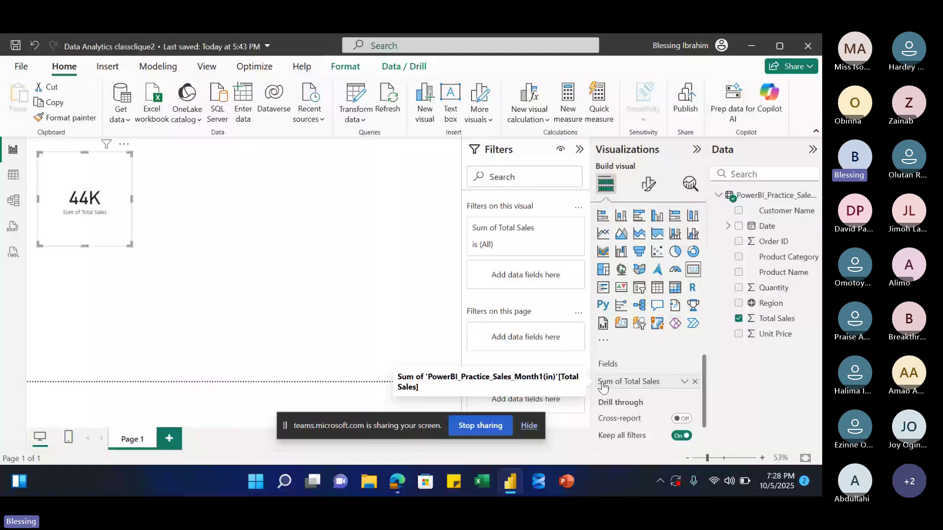
drag(131, 245, 131, 222)
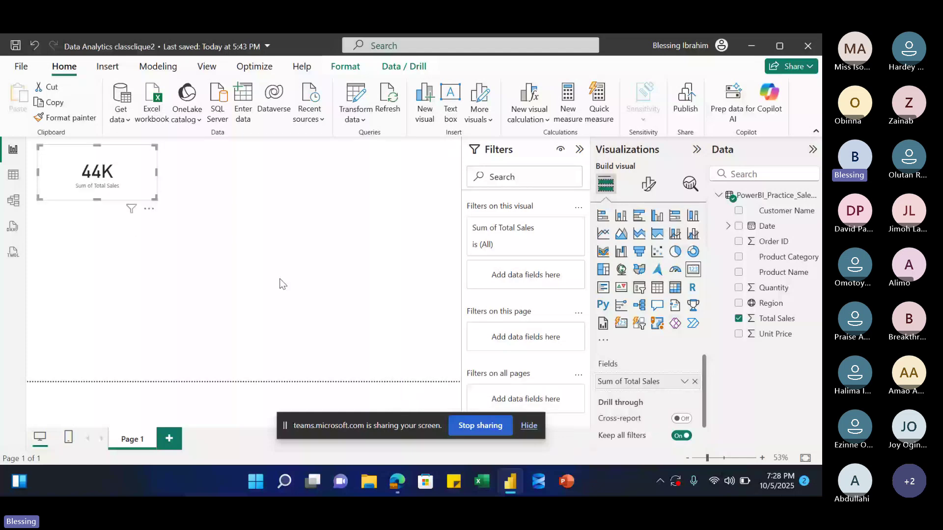
click(684, 383)
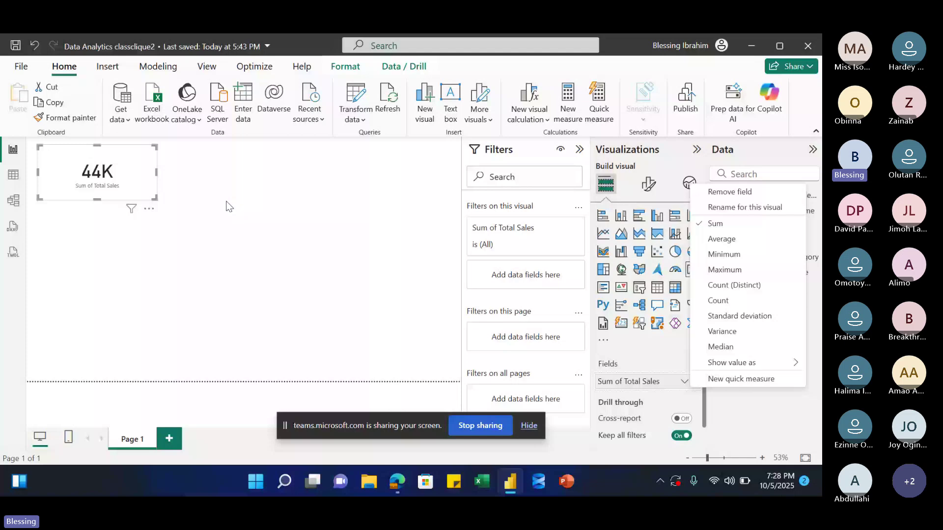
key(Escape)
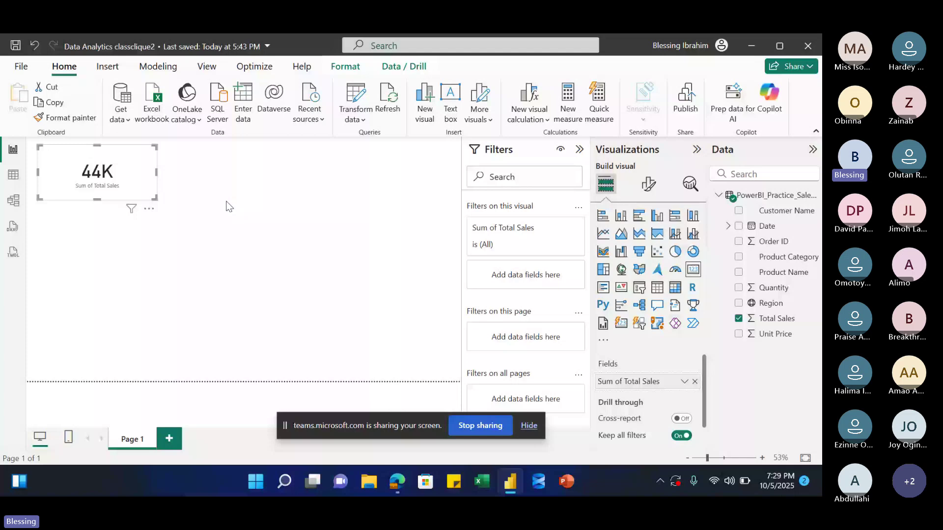
- Move the screen-sharing bar away from the report page and reselect the Total Sales card
click(295, 436)
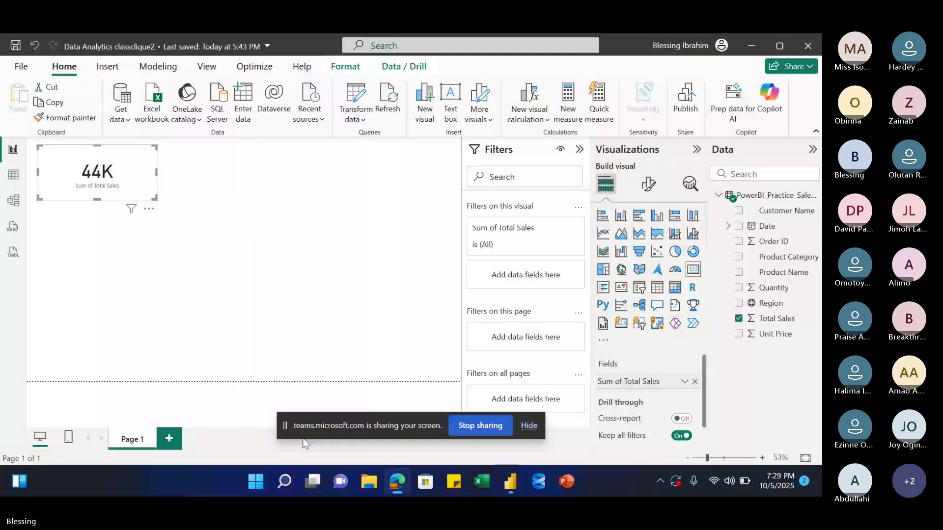
drag(285, 426, 565, 49)
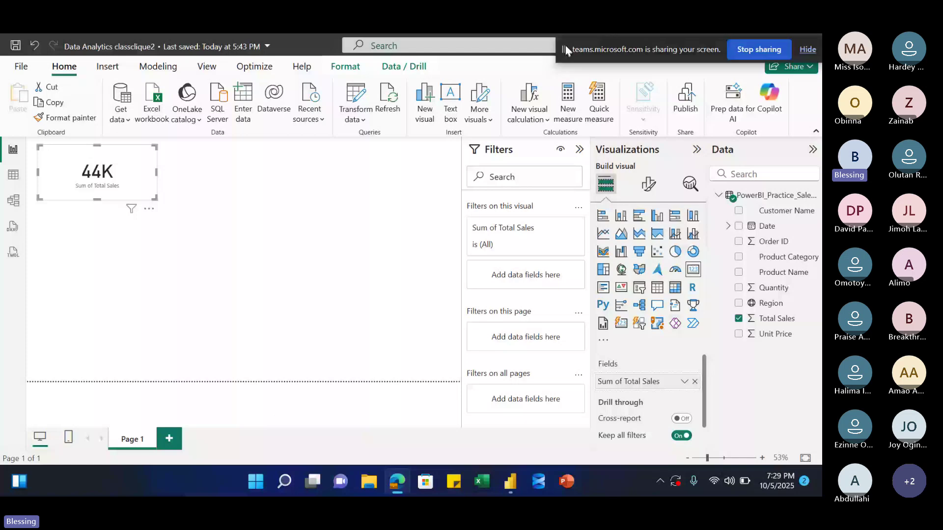
click(99, 173)
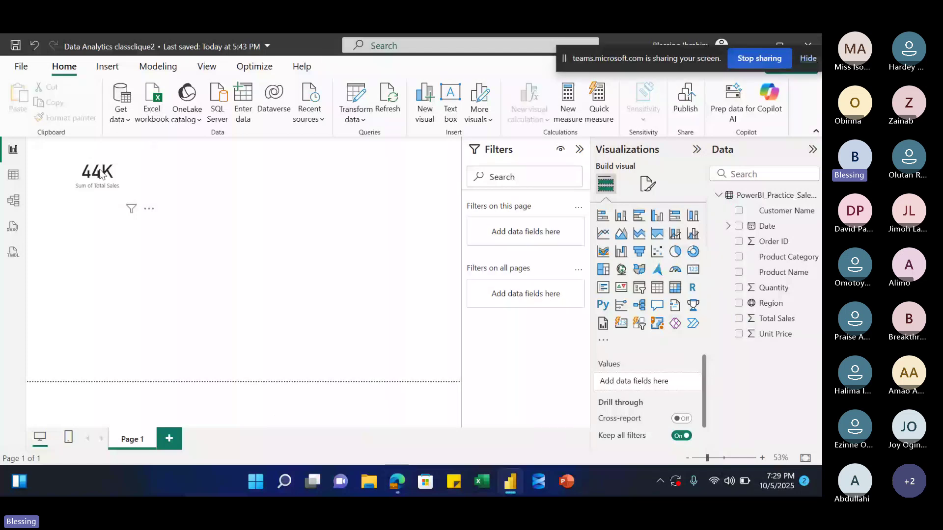
click(100, 173)
- Collapse the sales table's fields, and create and load an empty table named Key Measures
click(718, 196)
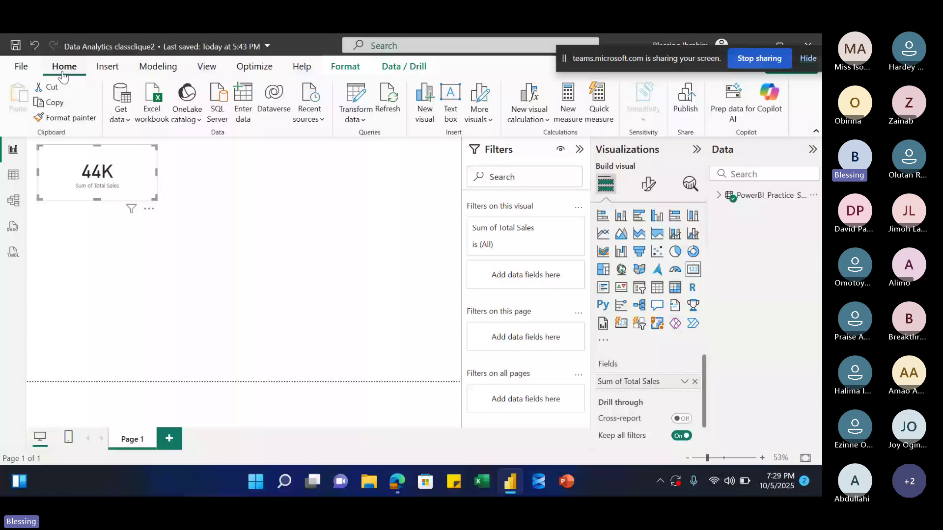
click(241, 100)
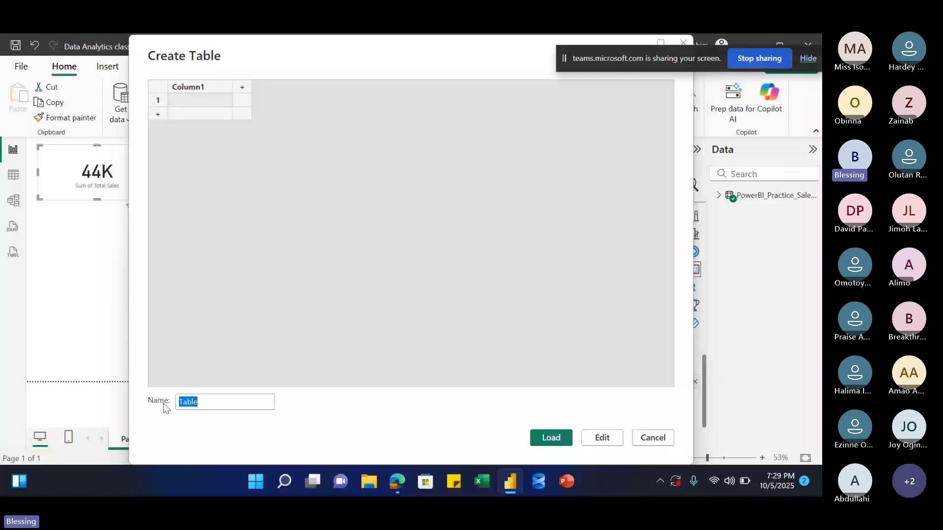
text(Key Measur)
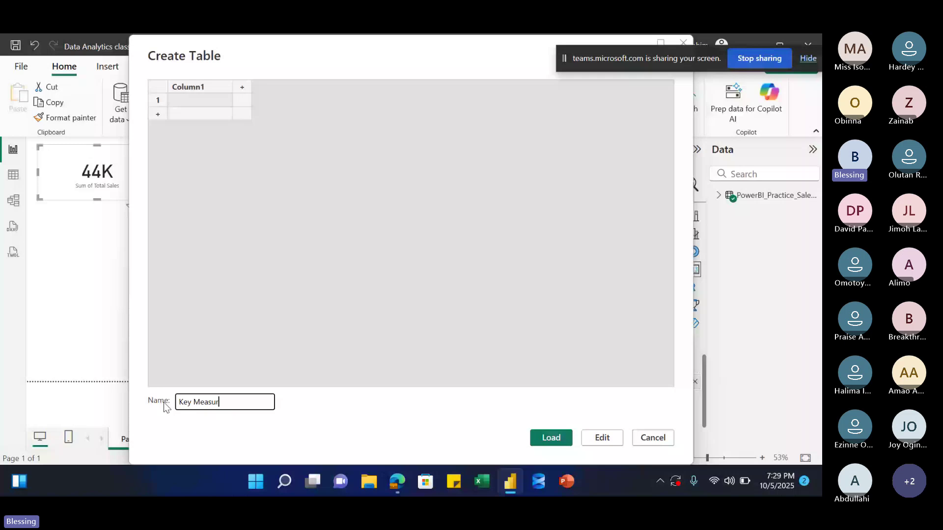
text(es)
click(551, 437)
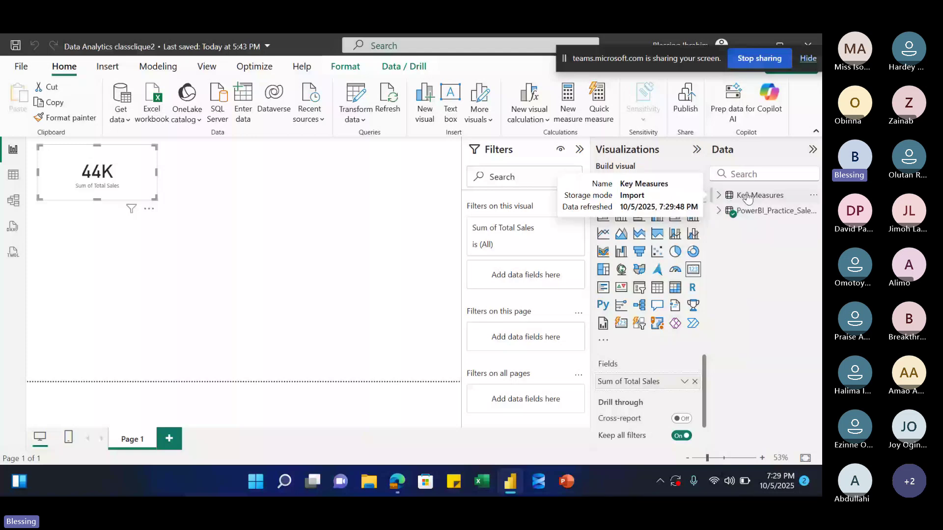
- Select the Key Measures table and add a new measure to it
right_click(747, 197)
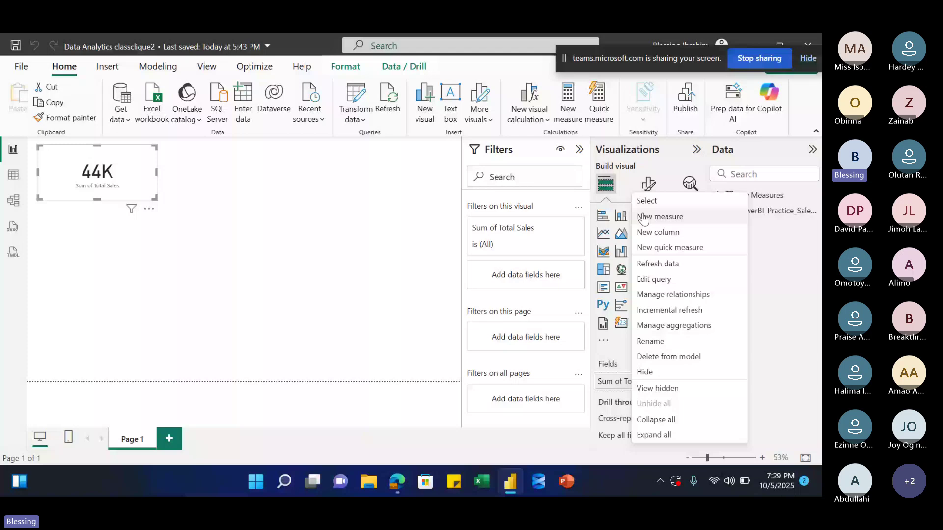
click(754, 197)
right_click(754, 197)
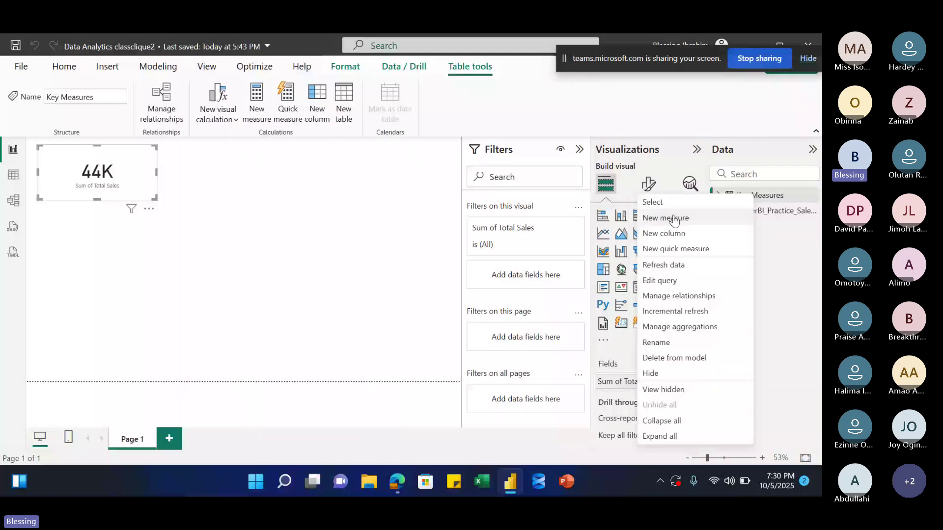
click(674, 220)
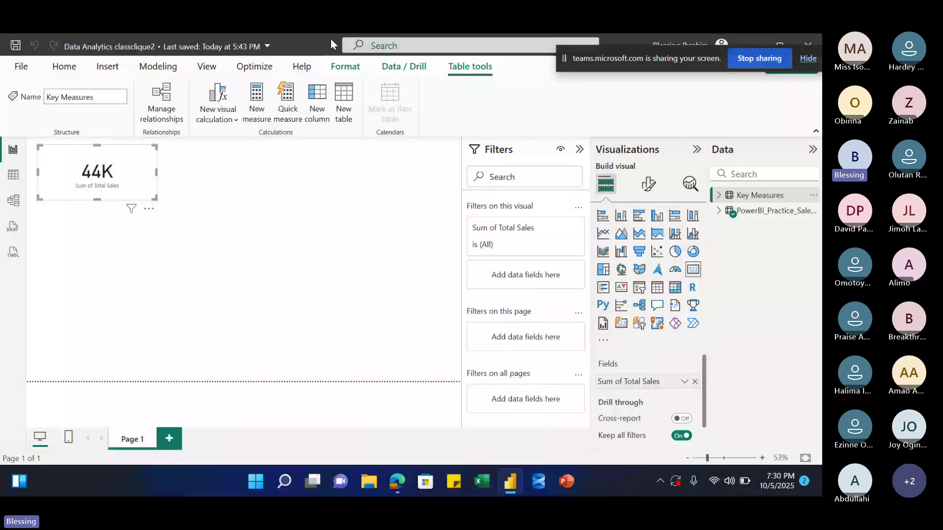
click(254, 113)
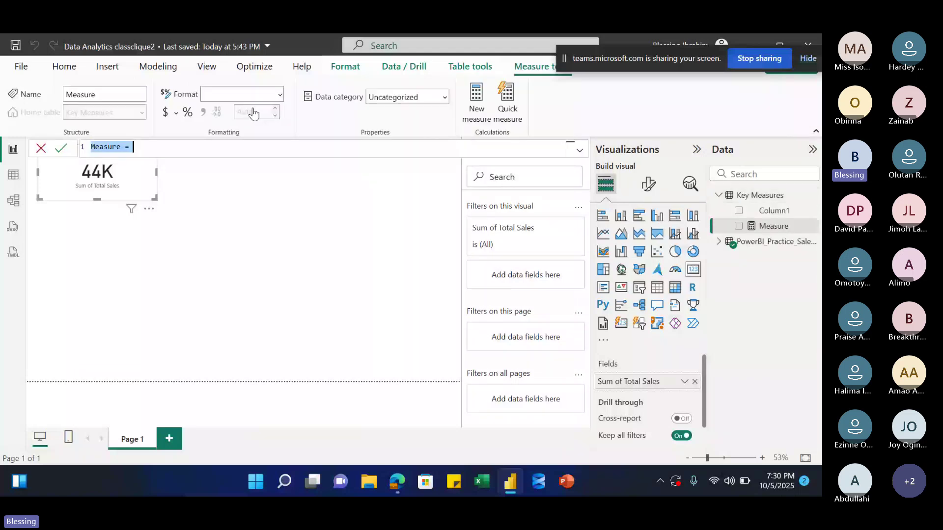
- Replace the new measure's default name with Total Revenue
click(125, 147)
key(ctrl+BackSpace)
text(Total Reve=)
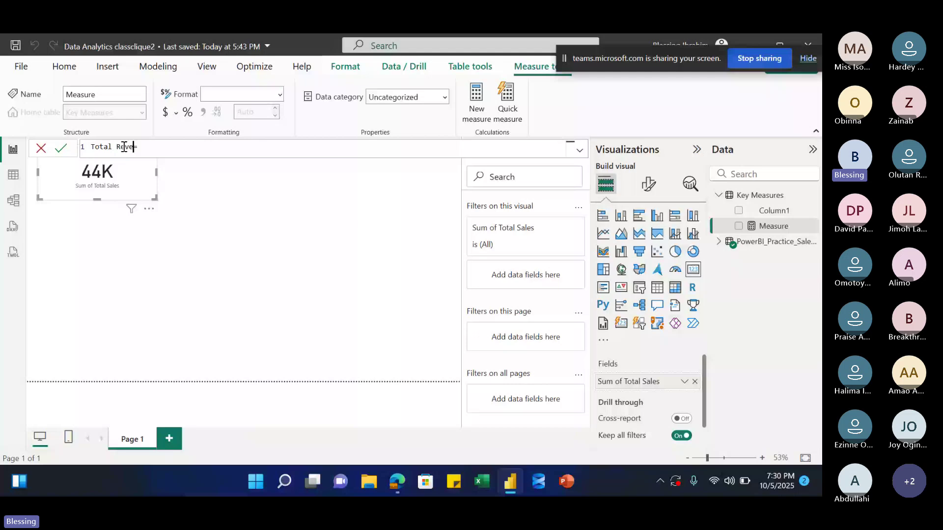
text(nue)
- Define Total Revenue as the SUM of the Total Sales column in PowerBI_Practice_Sales_Month1(in) and commit the formula
click(167, 144)
text(SU)
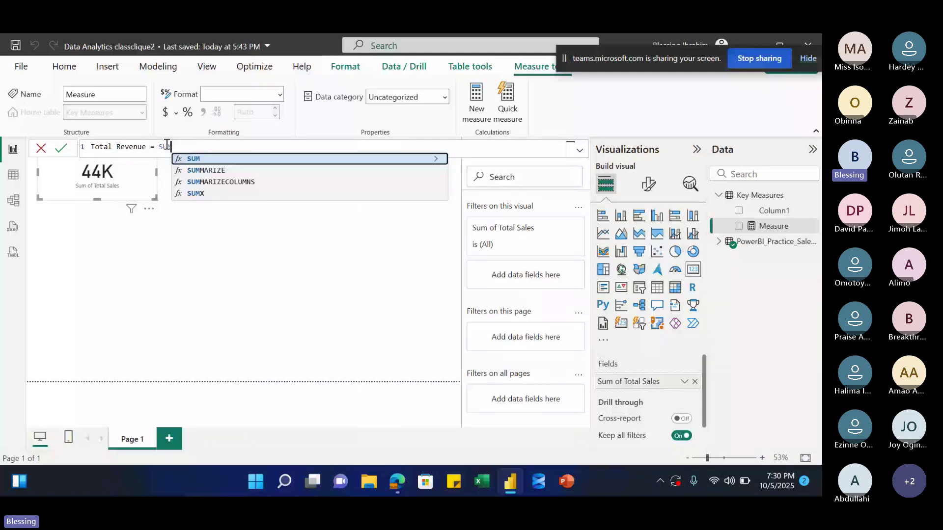
text(M)
click(195, 161)
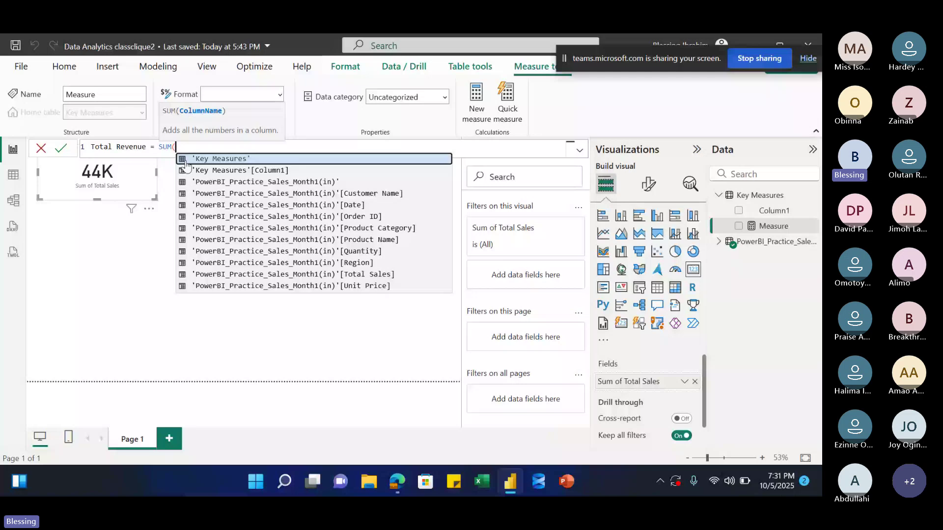
text(t)
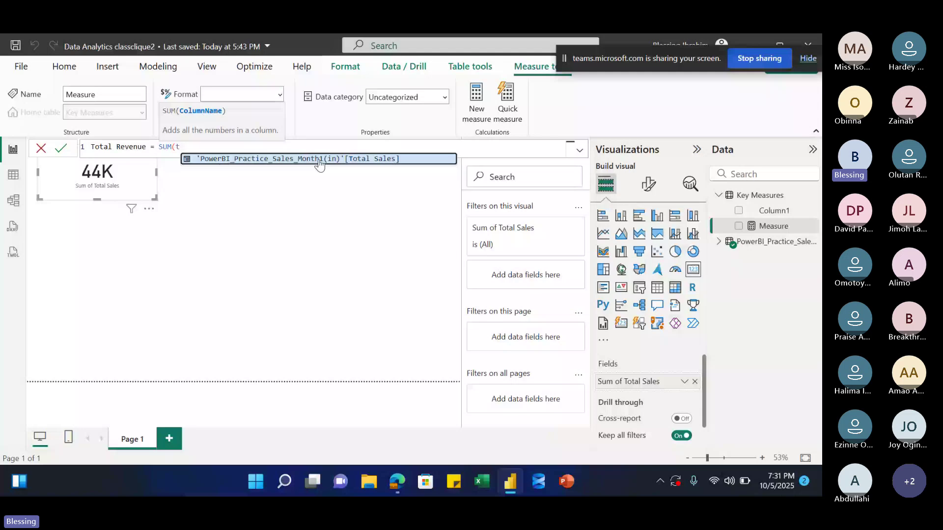
click(238, 159)
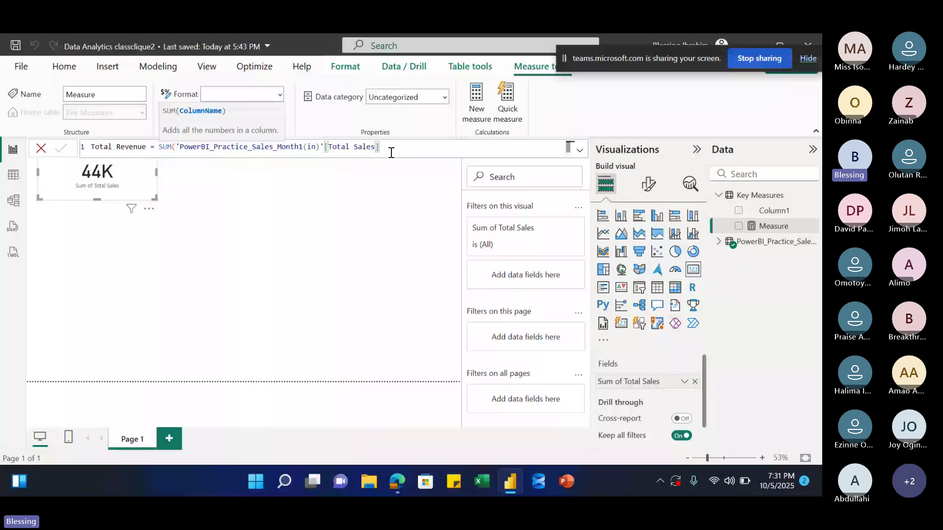
click(607, 189)
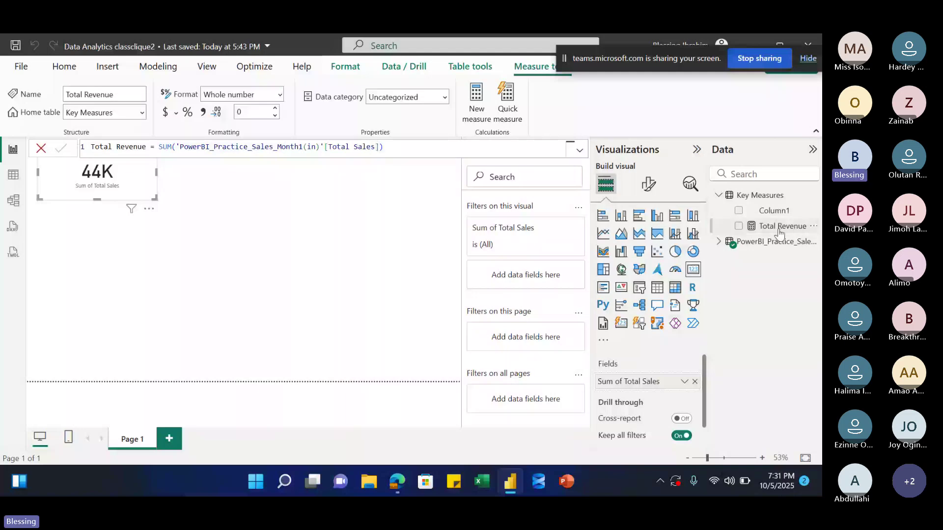
click(283, 216)
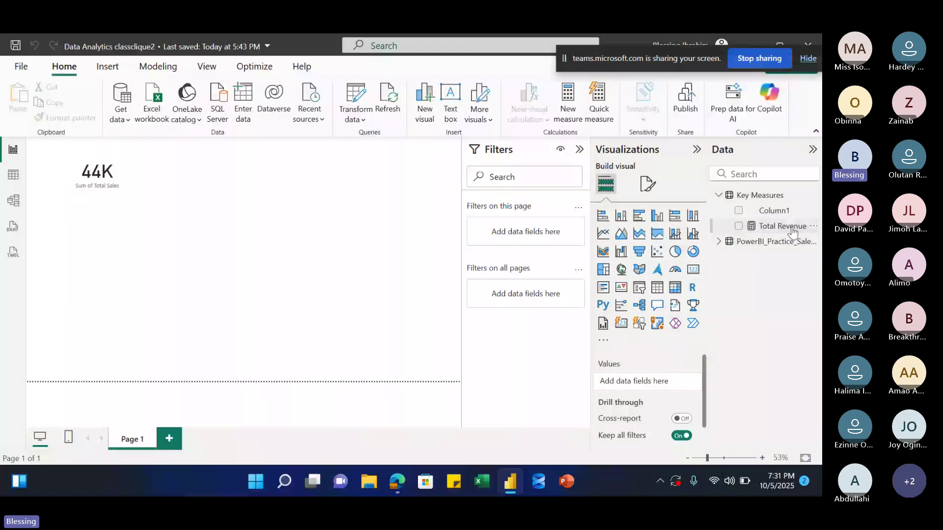
click(118, 178)
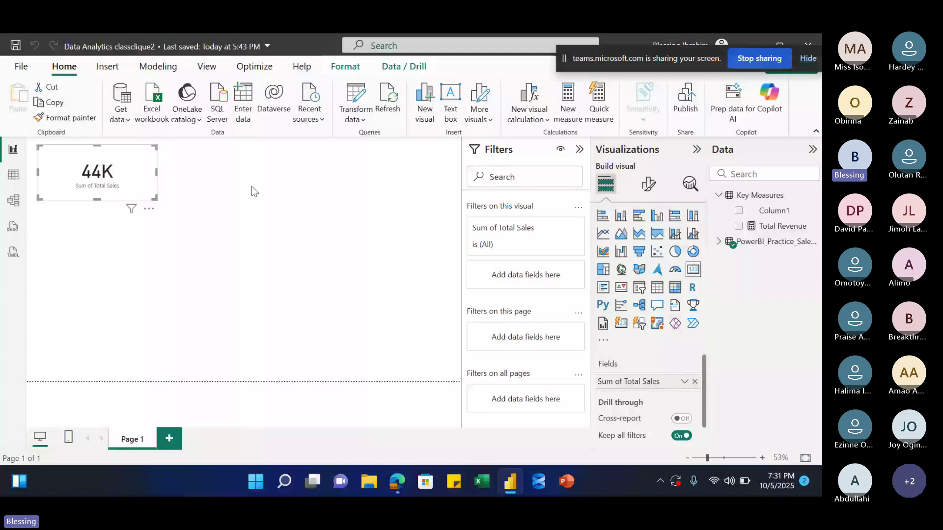
click(251, 187)
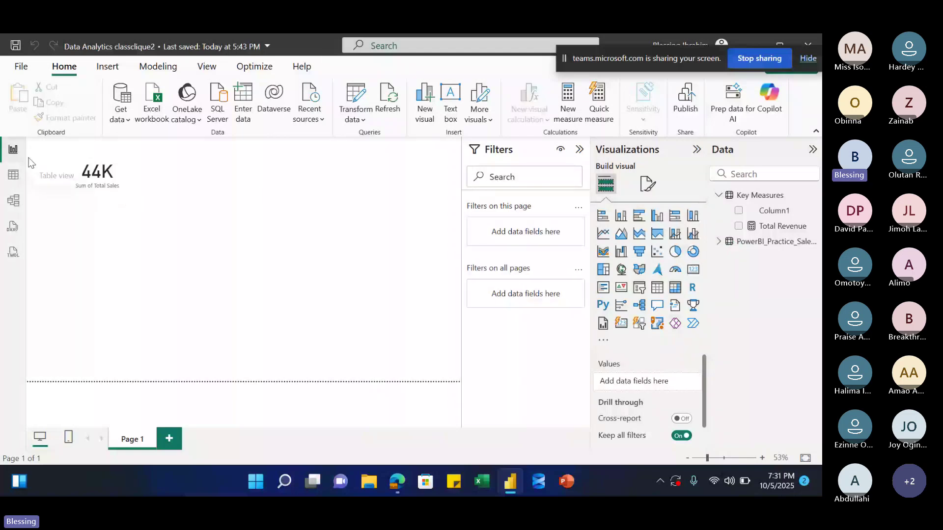
- Inspect the sales table, the Key Measures table and the Total Revenue measure in Table view, and return to the report
click(14, 177)
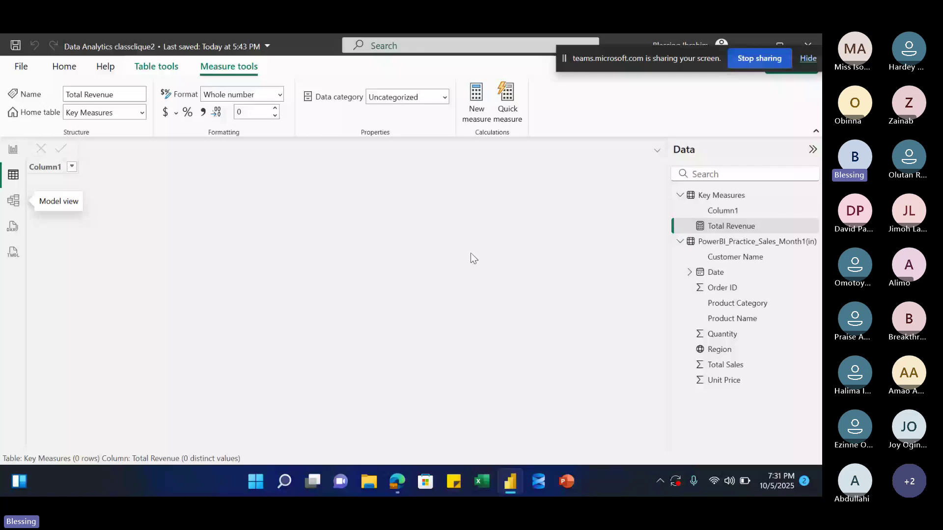
click(732, 242)
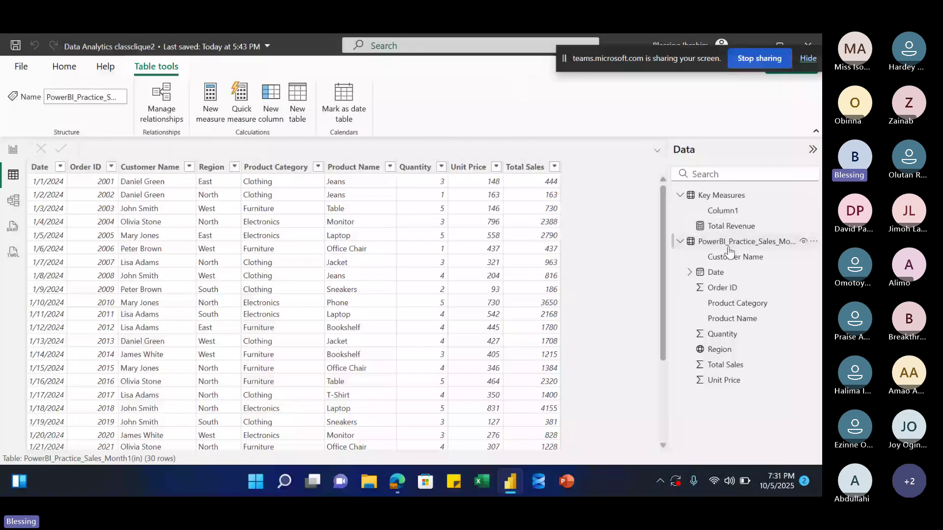
click(704, 195)
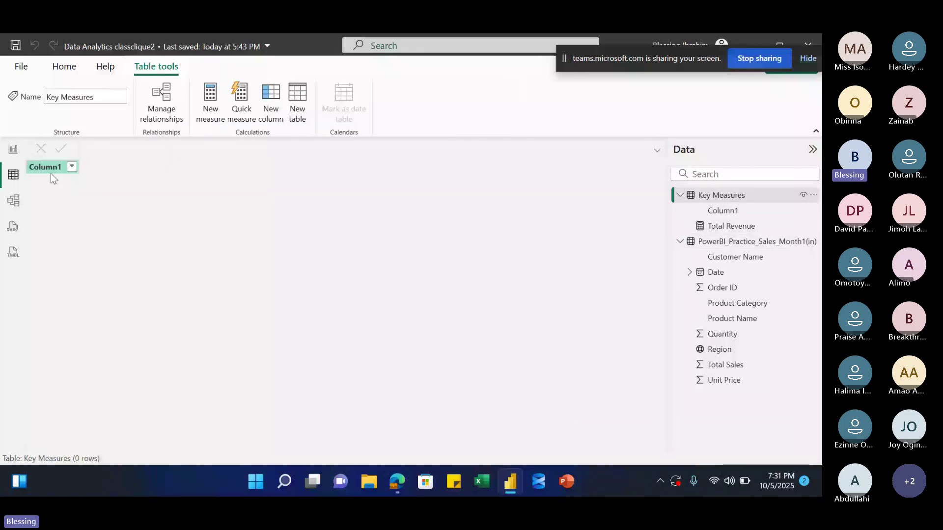
click(731, 226)
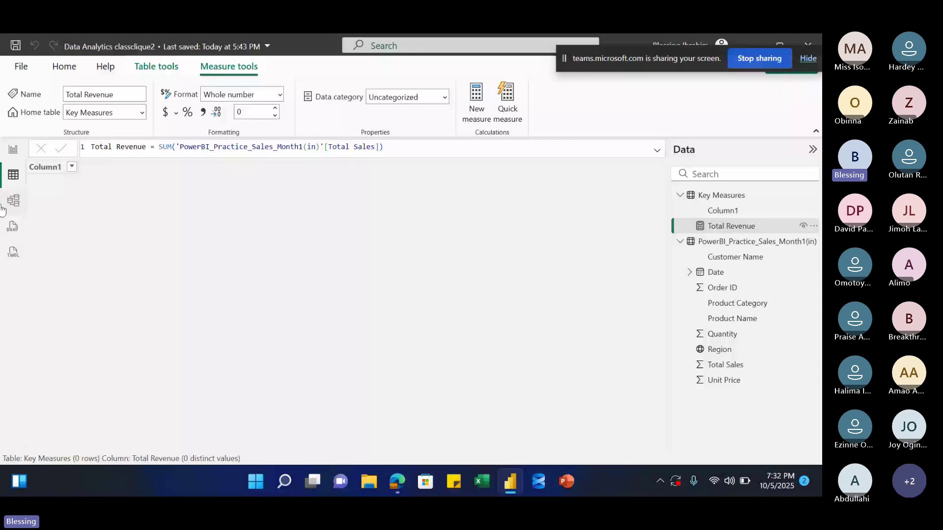
click(11, 150)
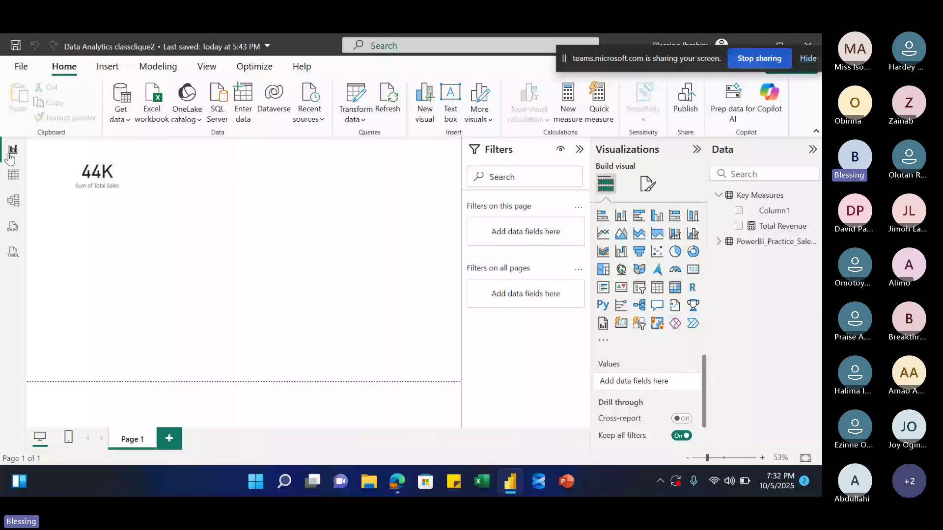
- Add a second card visual to Page 1 and show the Total Revenue measure in it
click(113, 174)
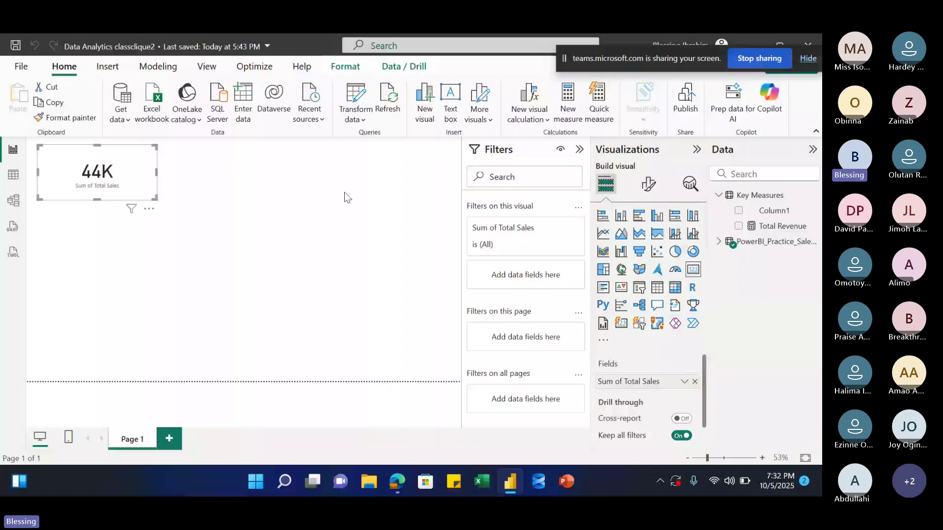
click(226, 215)
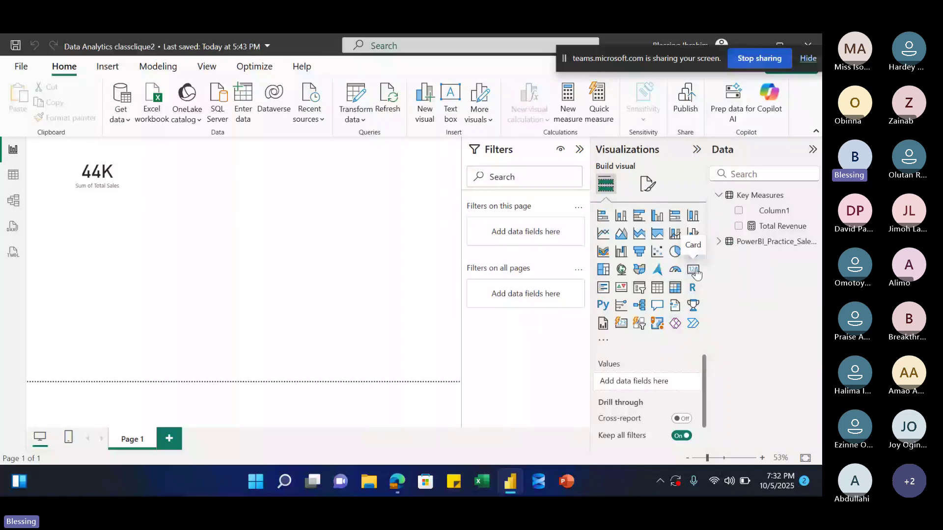
click(695, 270)
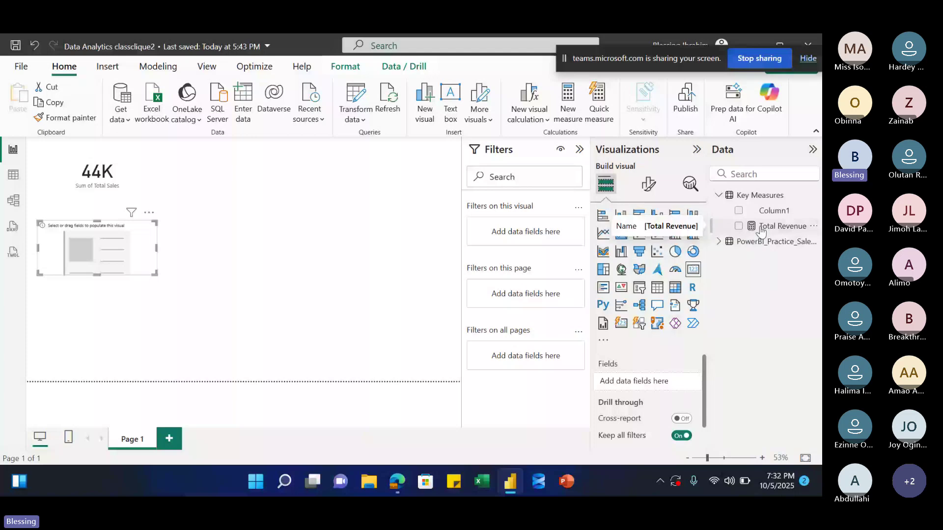
click(738, 227)
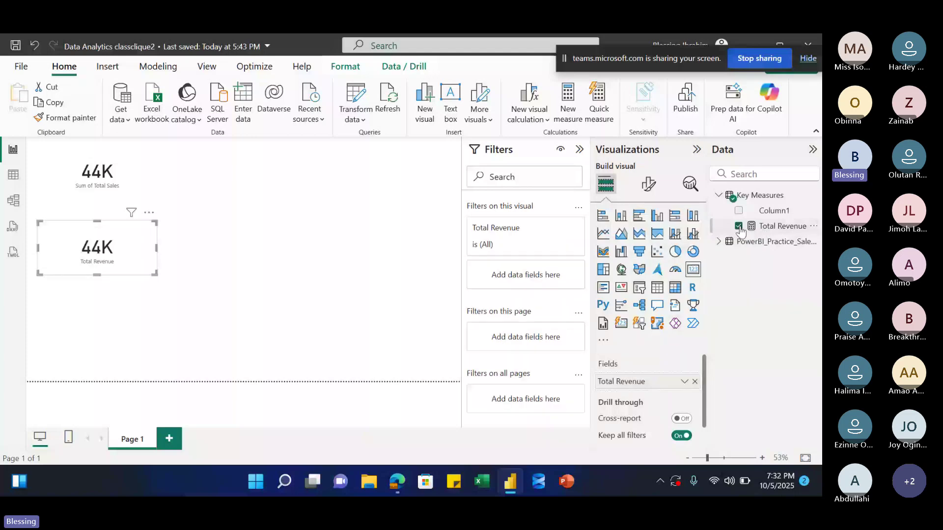
- Move the Total Revenue card up beside the Total Sales card, aligned with it along the page's upper edge
drag(108, 250, 206, 186)
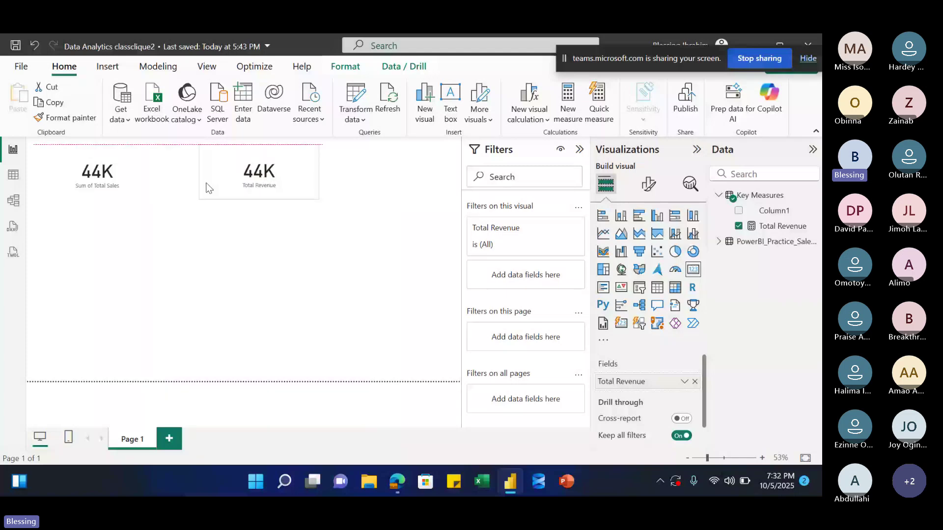
drag(206, 182, 206, 181)
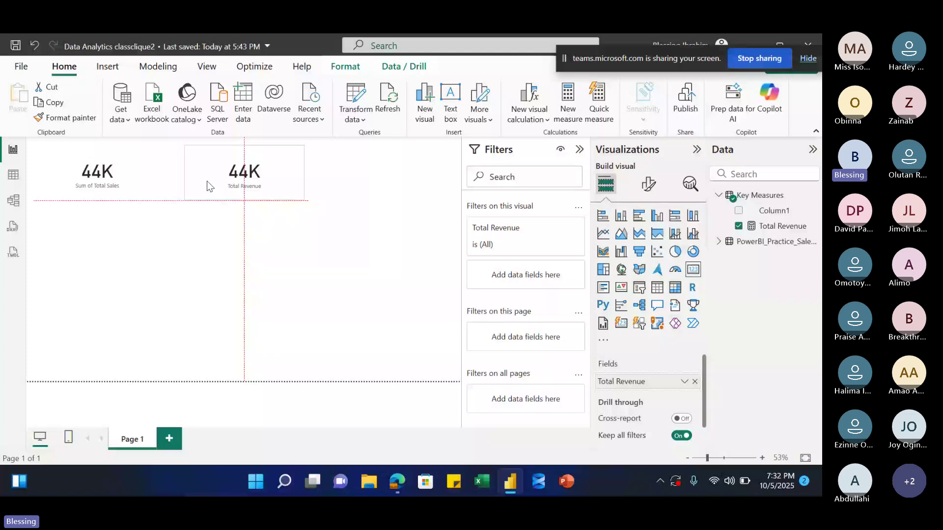
drag(207, 181, 194, 181)
- Review the aggregation options for the Sum of Total Sales card's field without changing them
click(107, 185)
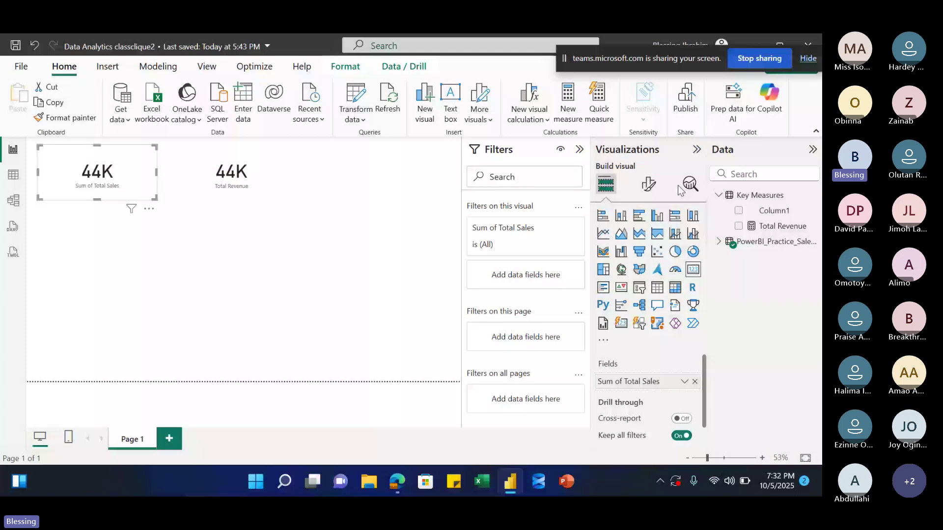
click(684, 382)
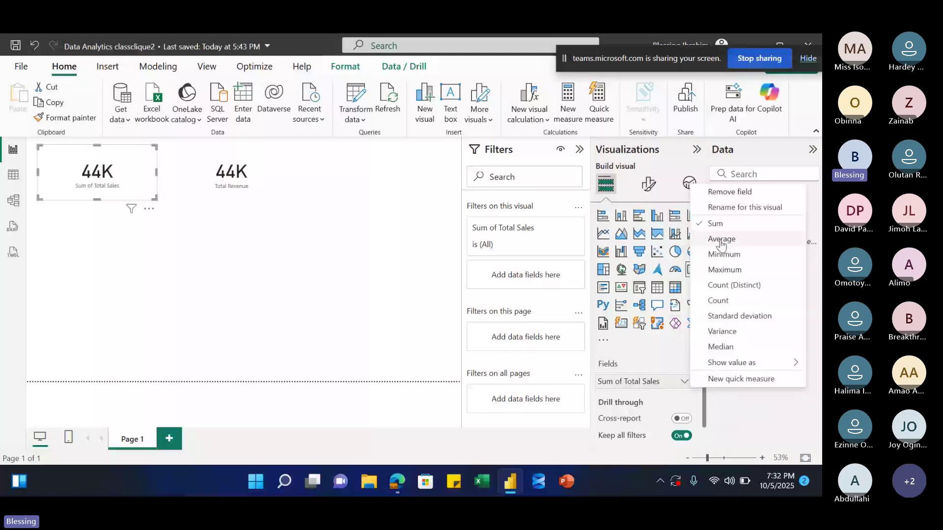
click(217, 190)
- Select the Total Revenue card and shift it slightly farther from the Total Sales card
click(217, 190)
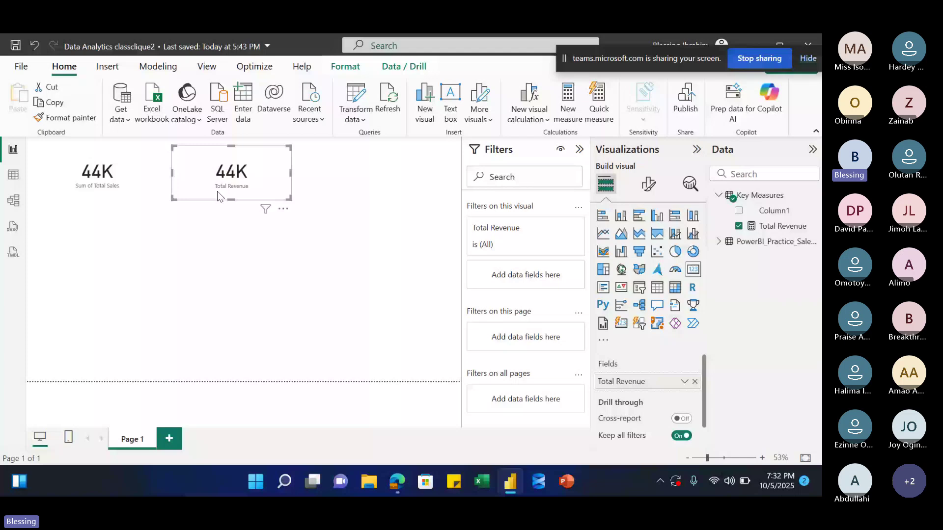
drag(218, 195, 58, 199)
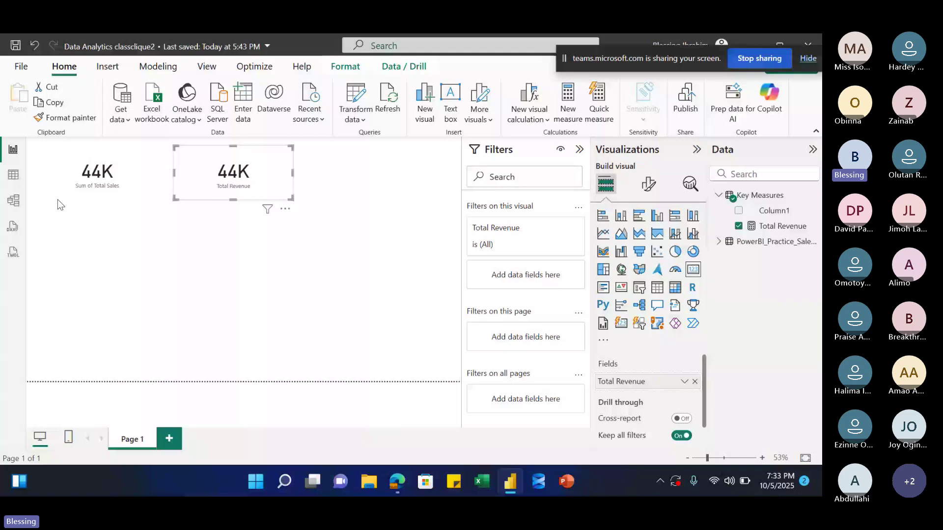
- Review the aggregation options available for the Total Sales field on the Sum of Total Sales card
click(57, 198)
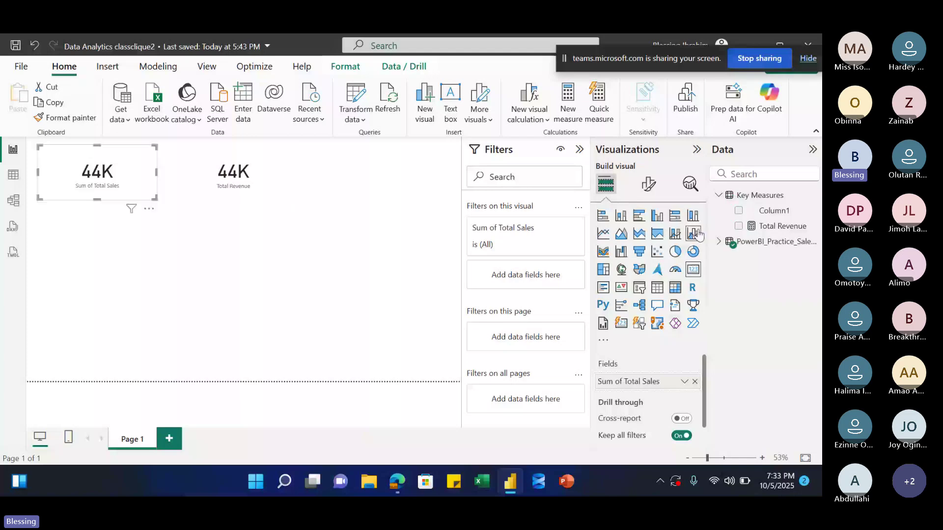
click(684, 381)
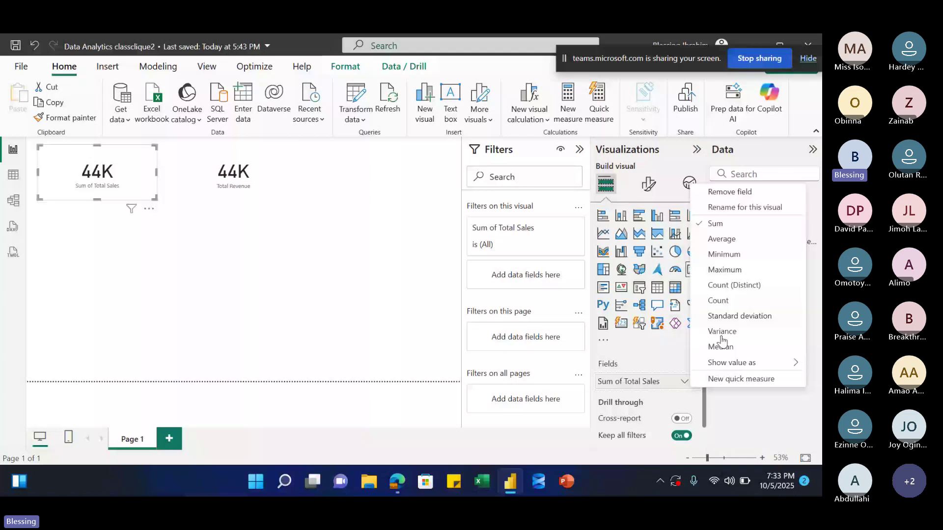
click(191, 273)
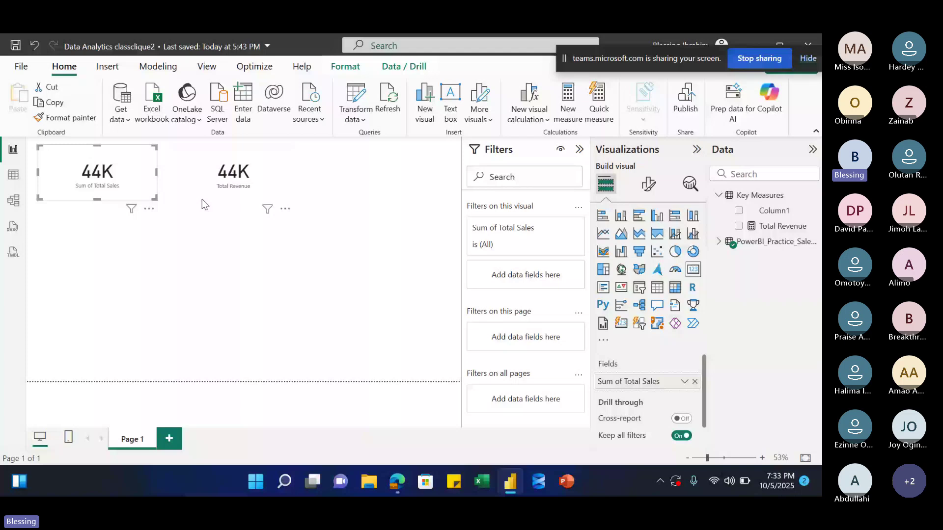
- Move the Total Revenue card closer to the Sum of Total Sales card
click(207, 186)
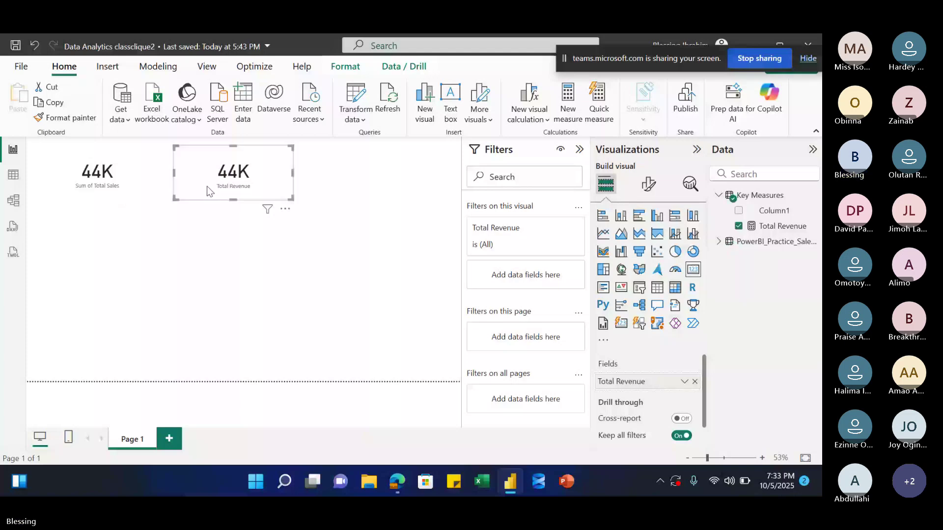
drag(207, 186, 199, 189)
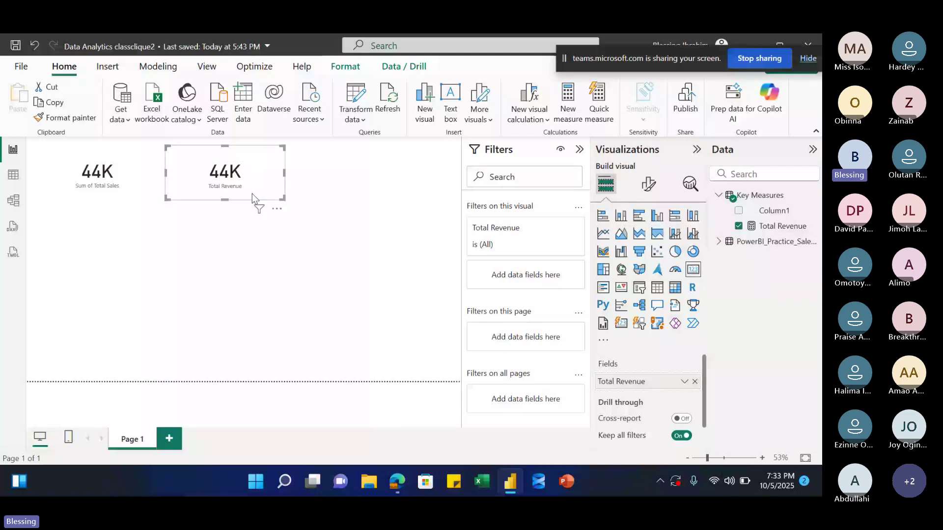
drag(252, 193, 225, 189)
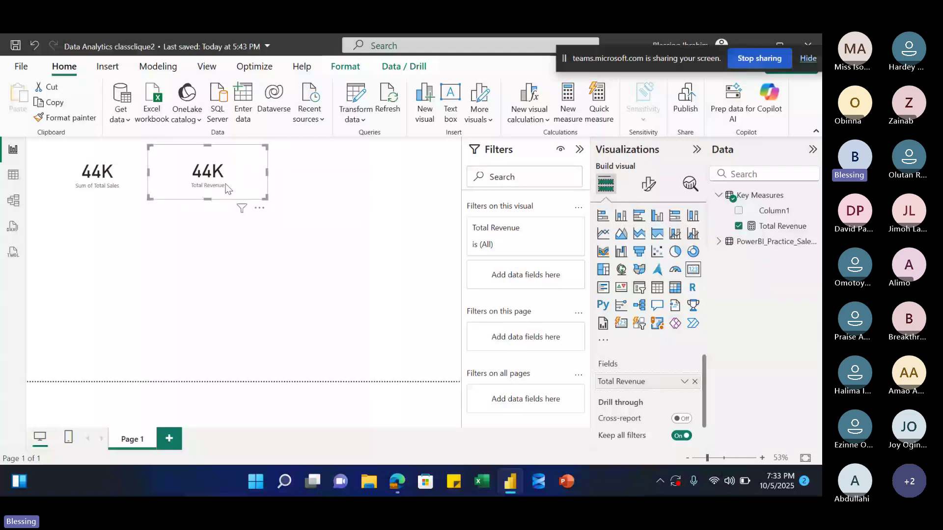
click(343, 221)
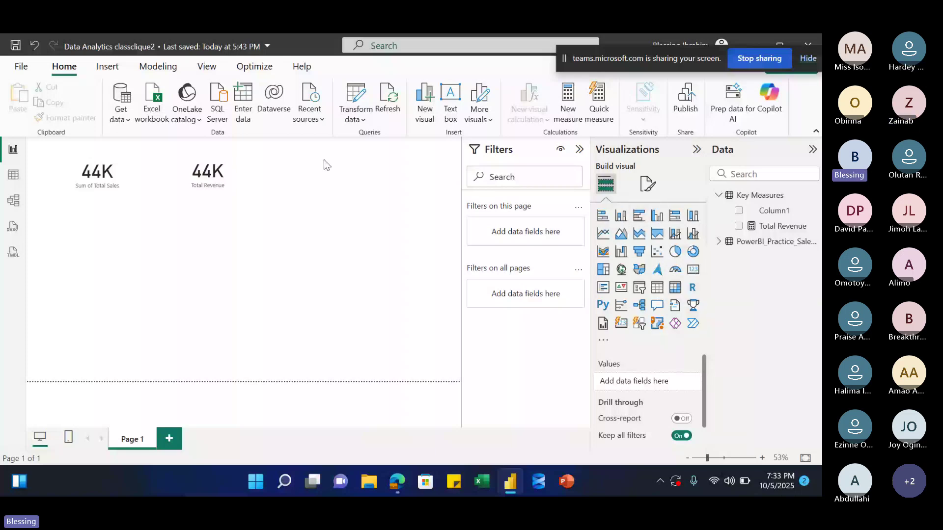
- Add a text box below the cards listing SUM, AVG, MAX, MIN and COUNT on separate lines
click(146, 271)
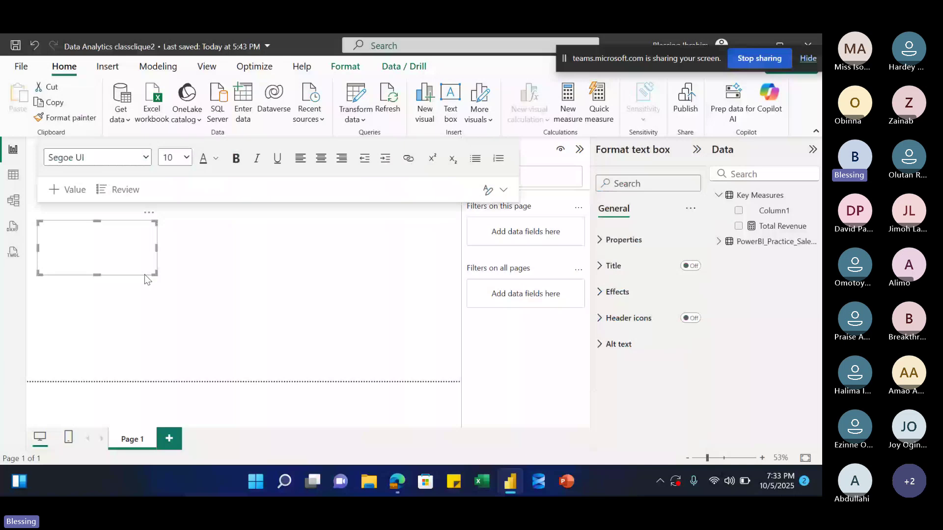
click(62, 228)
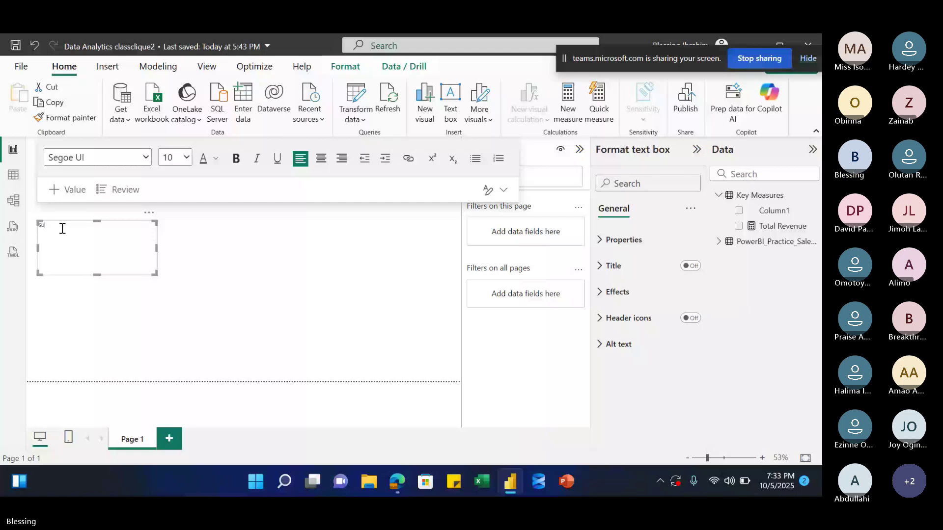
text(Su)
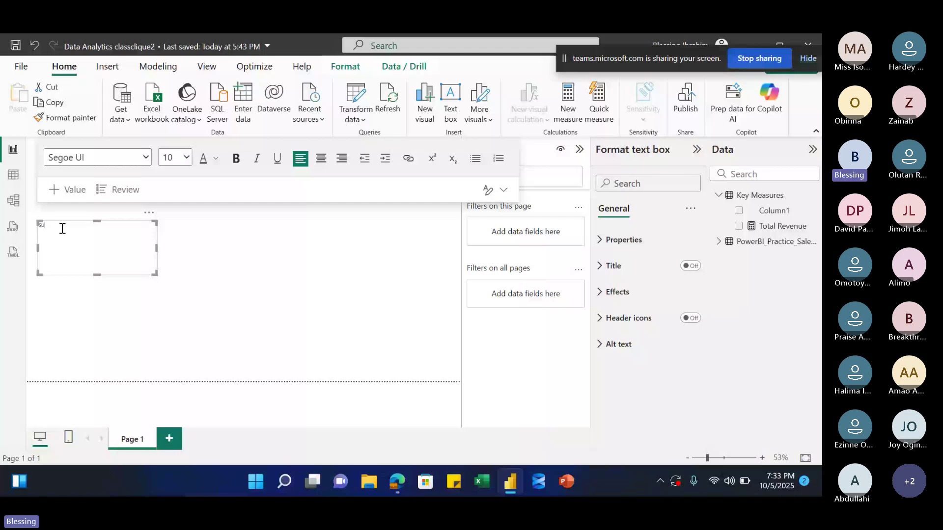
text(M)
key(Return)
text(AVG)
key(Return)
text(MA)
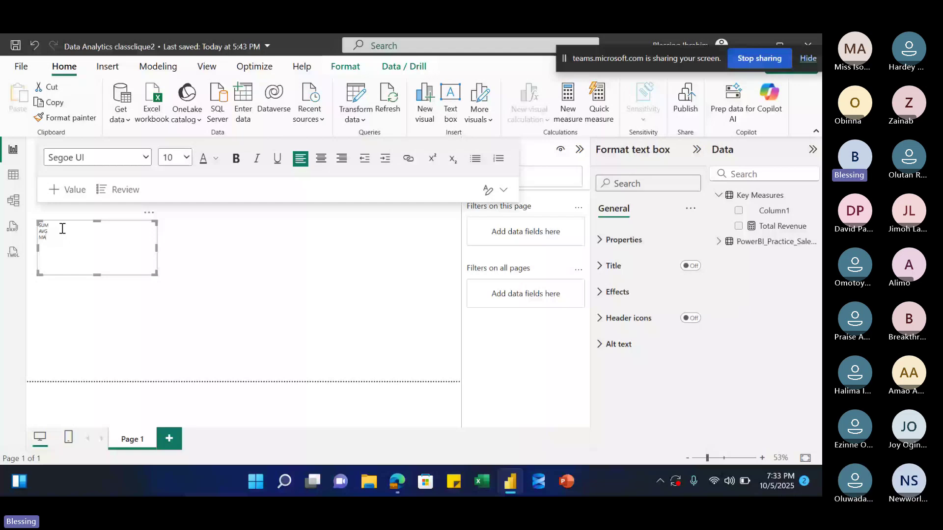
text(X)
key(Return)
text(MIN)
key(Return)
text(CO)
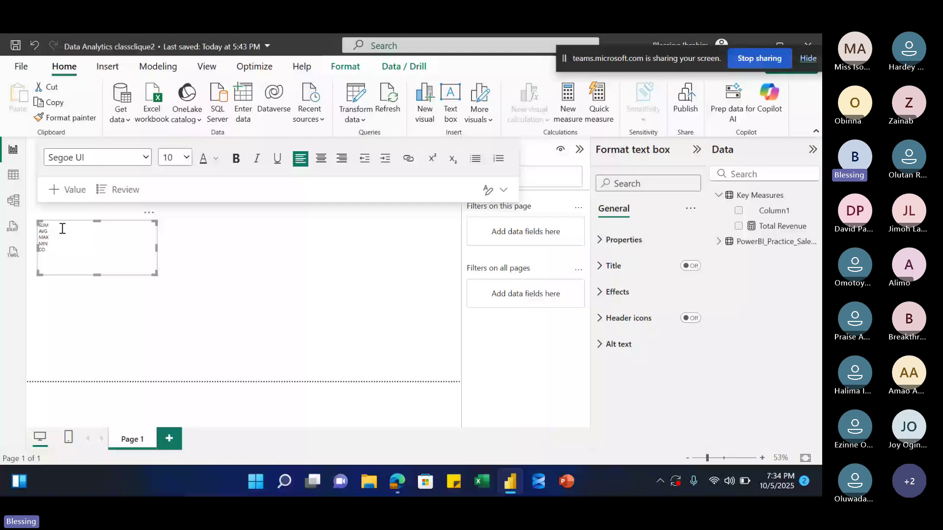
text(UNT)
- Set the function list's font size to 24 and enlarge its text box to fit all five lines
key(ctrl+a)
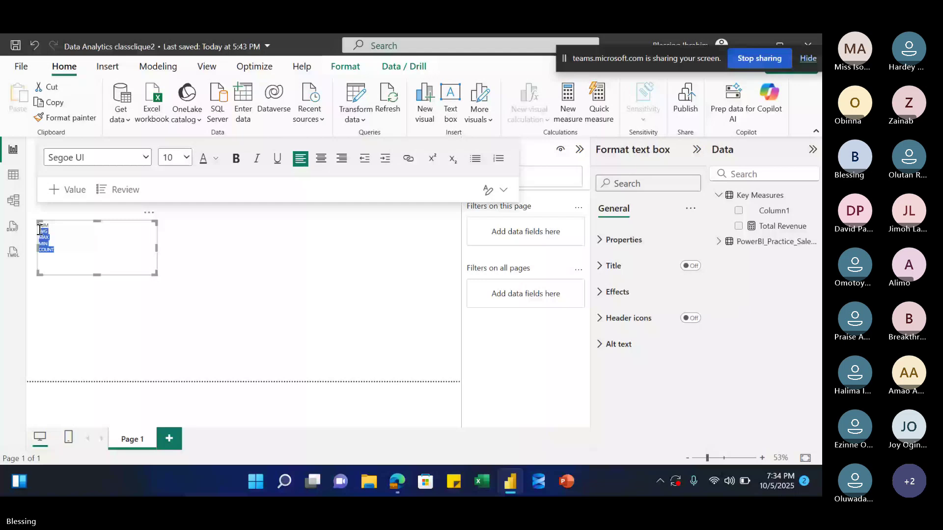
click(186, 159)
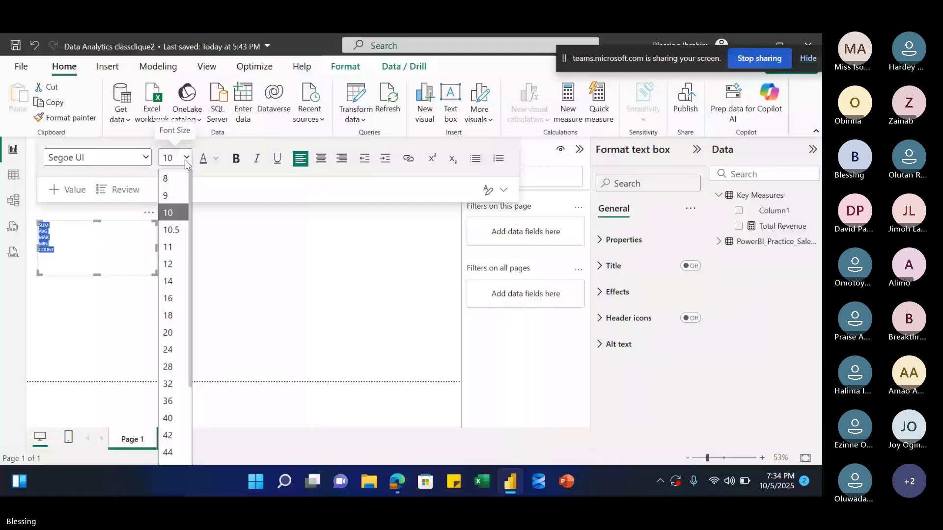
click(169, 265)
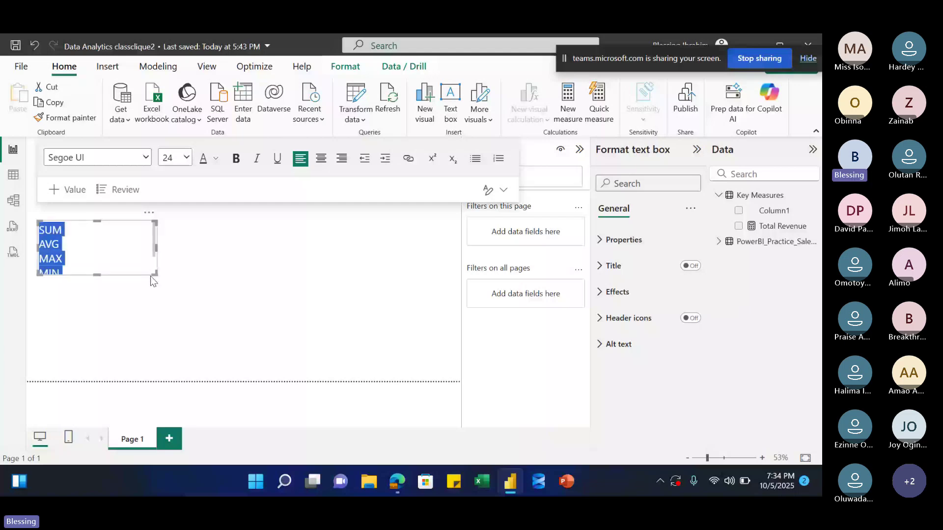
drag(151, 277, 172, 326)
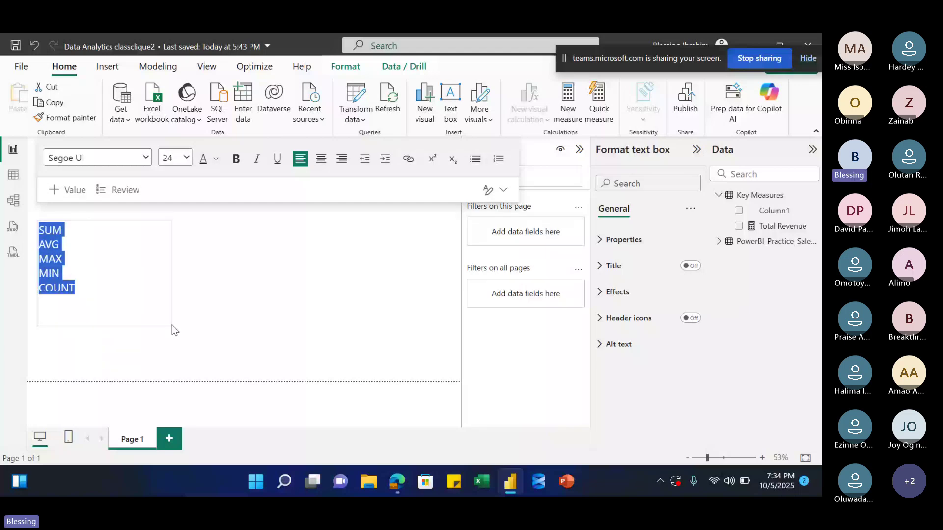
click(173, 330)
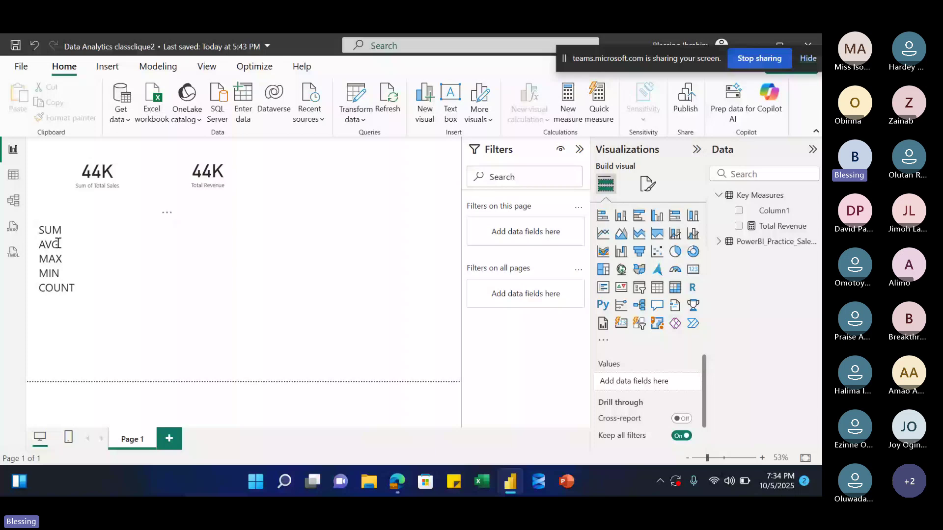
drag(57, 243, 45, 247)
double_click(45, 247)
click(654, 145)
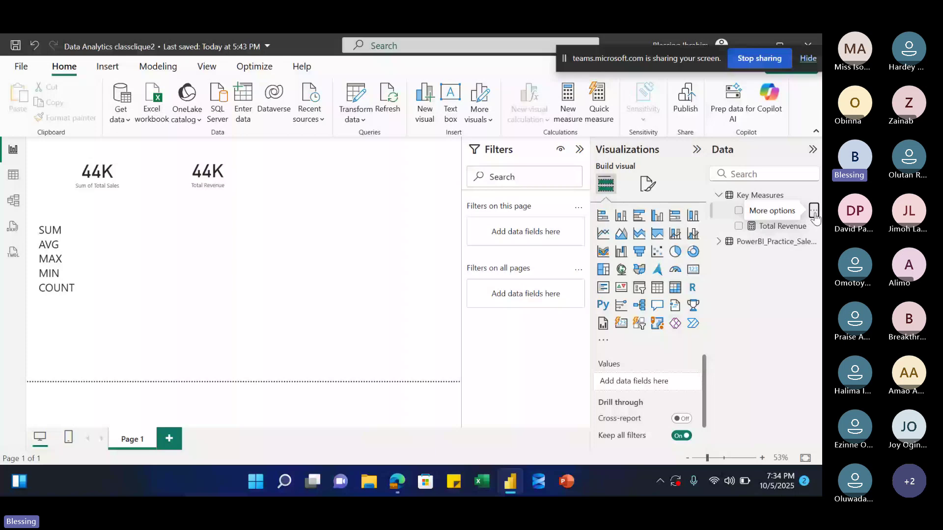
- Delete Column1 of the Key Measures table from the model
click(814, 211)
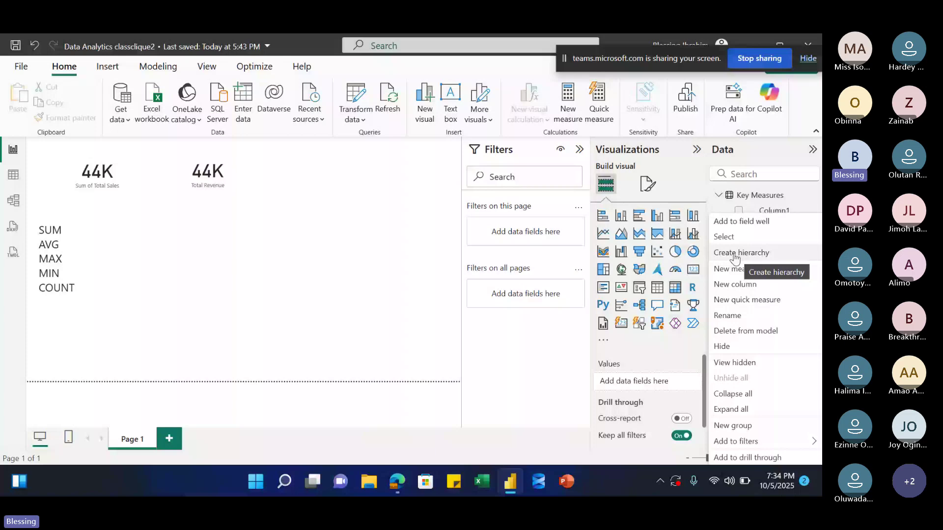
click(745, 331)
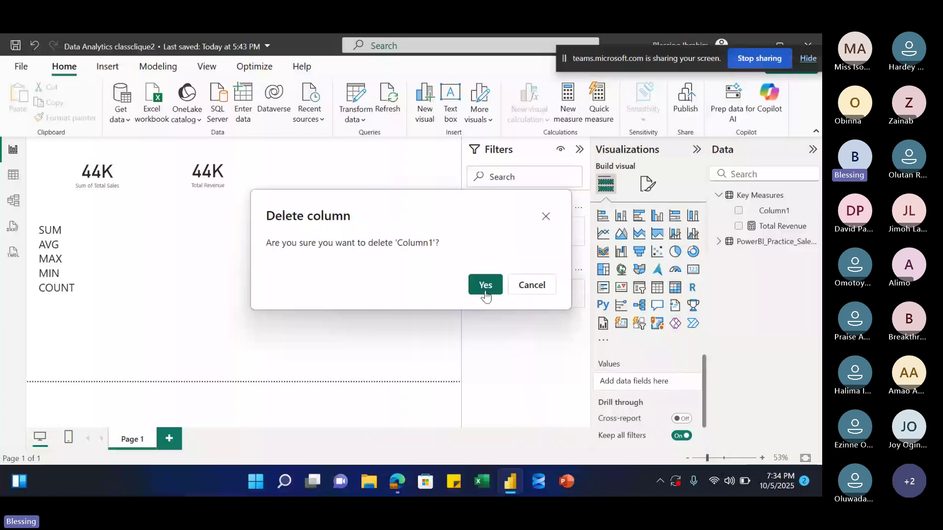
click(485, 291)
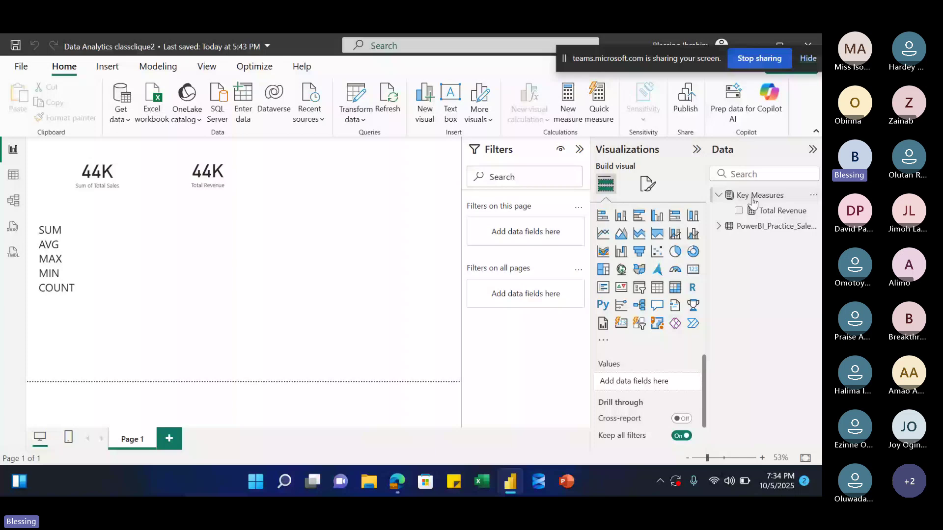
- Start a new measure in the Key Measures table and name it Avg Qty sold
click(568, 103)
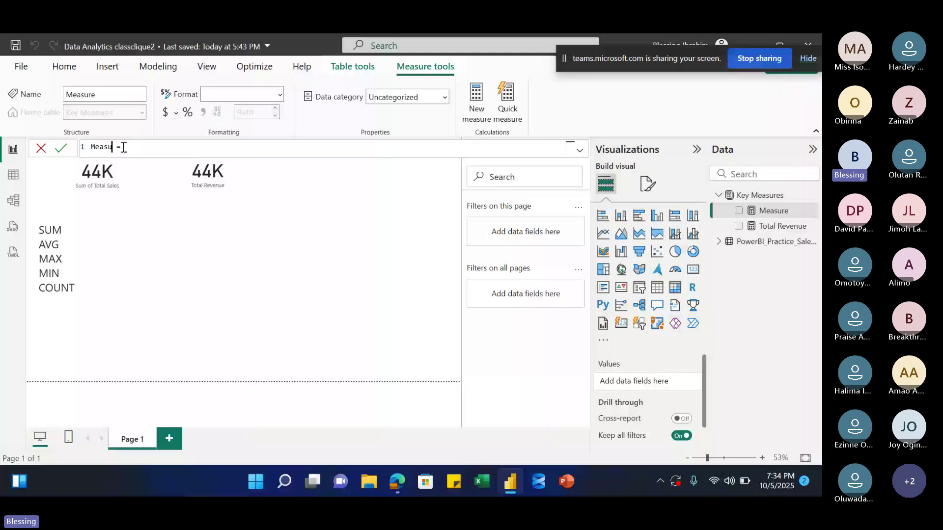
key(BackSpace)
key(BackSpace)
key(BackSpace)
key(BackSpace)
key(BackSpace)
text(Avg Qtys)
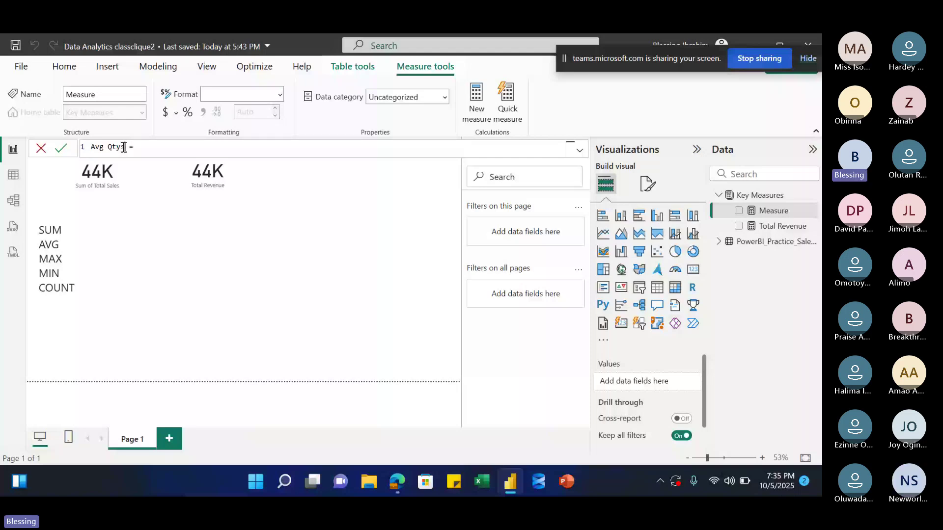
text(old)
click(120, 147)
click(155, 149)
- Define the Avg Qty sold measure as AVERAGE('PowerBI_Practice_Sales_Month1(in)'[Quantity]) and commit it
text(A)
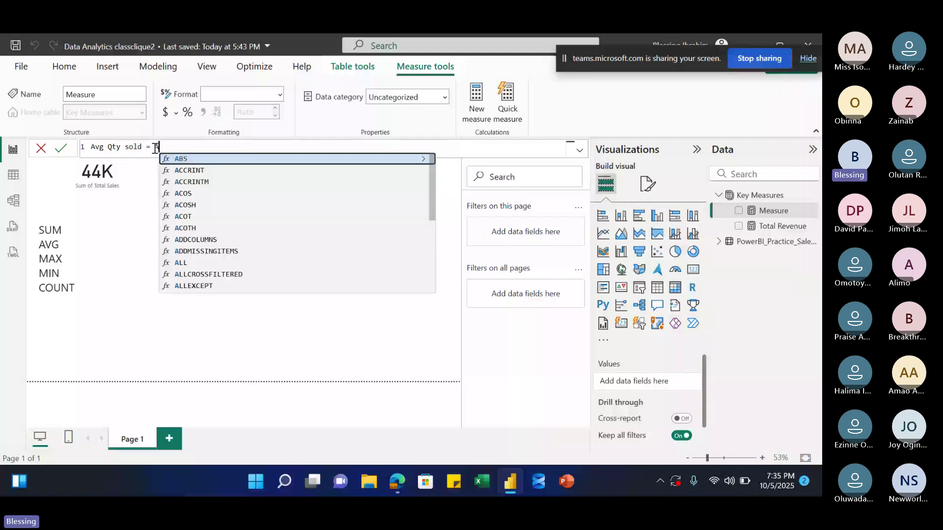
text(V)
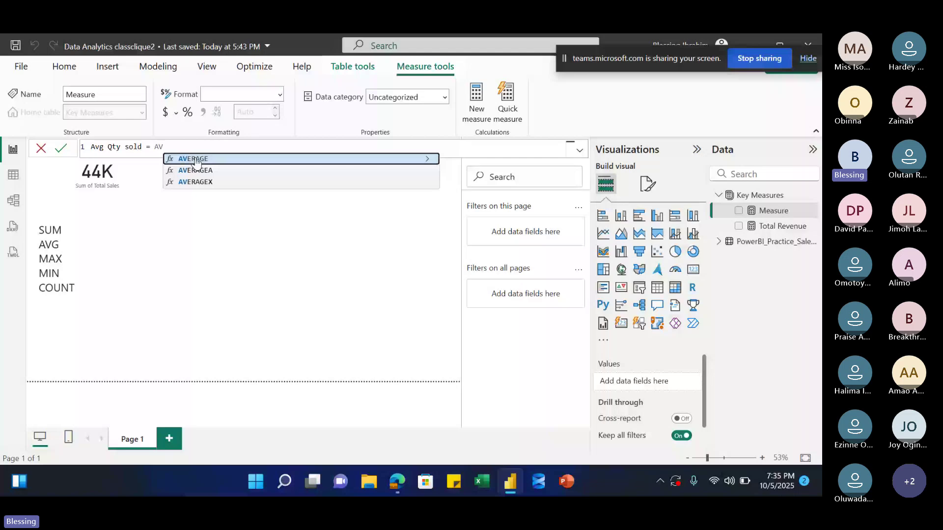
click(196, 159)
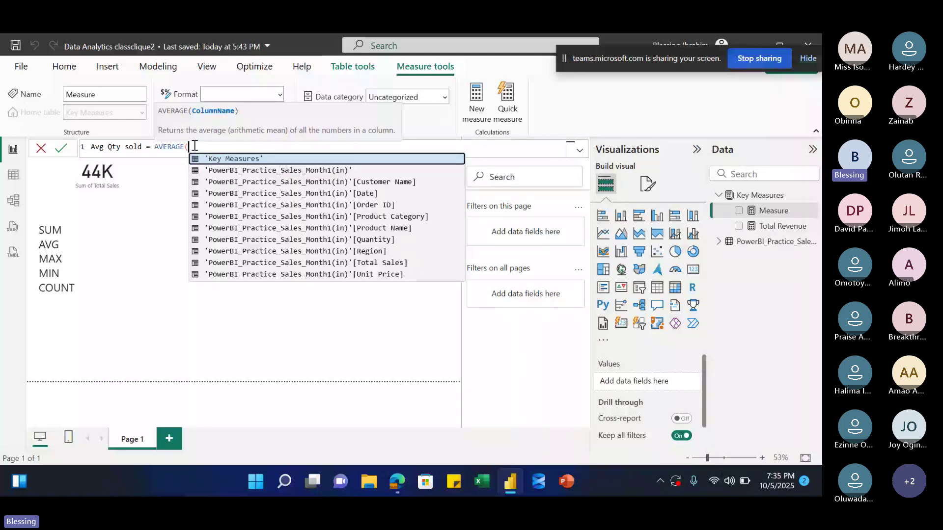
text(Q)
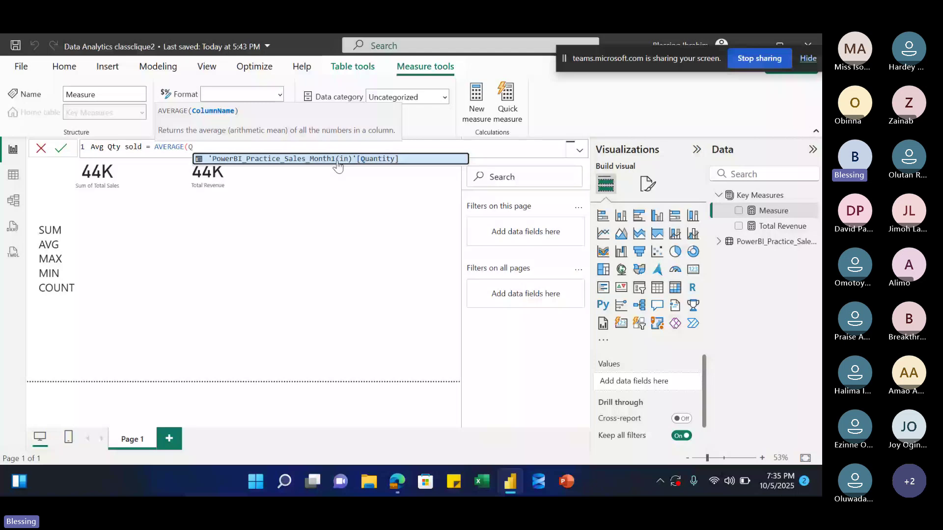
click(370, 159)
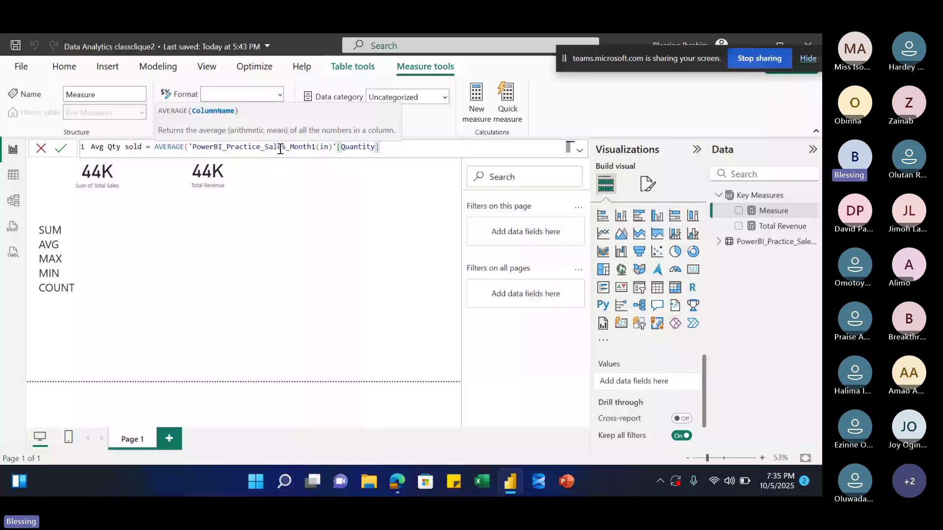
text())
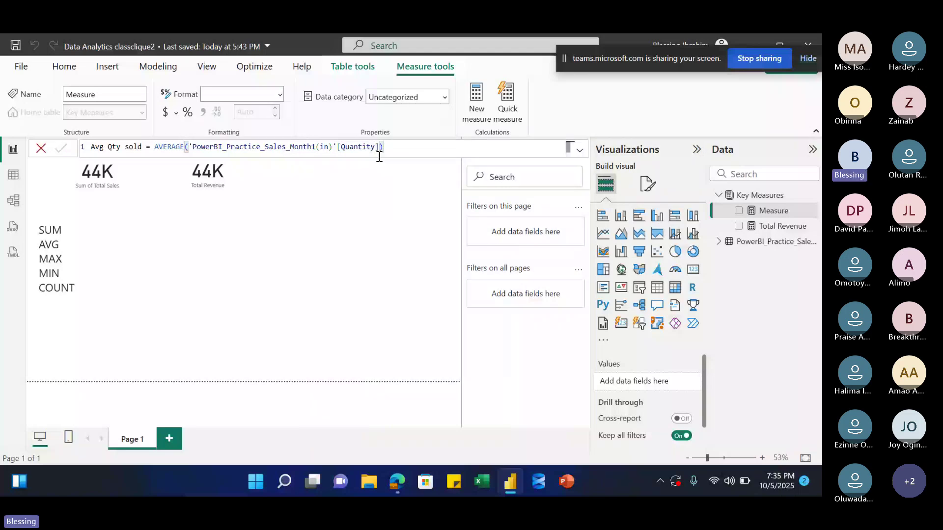
key(Return)
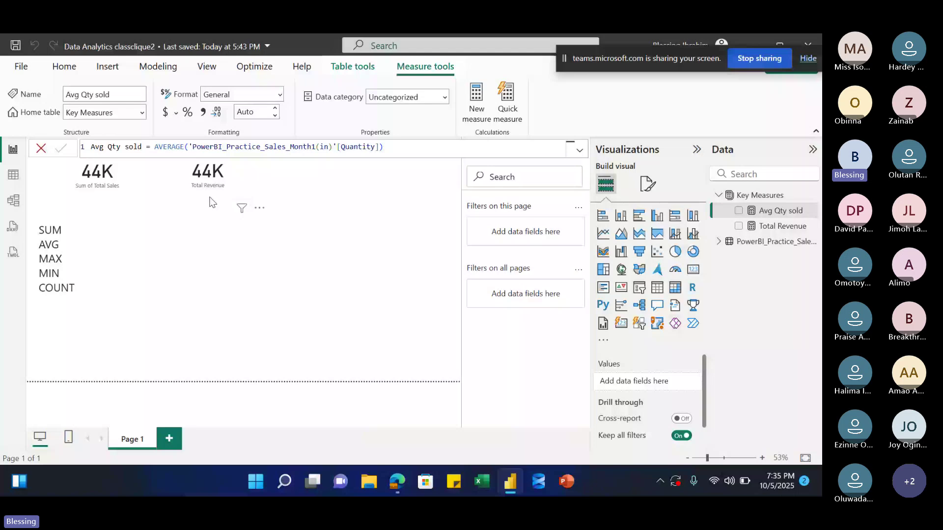
- Add a new card showing Avg Qty sold below the function list and make it narrower
click(233, 195)
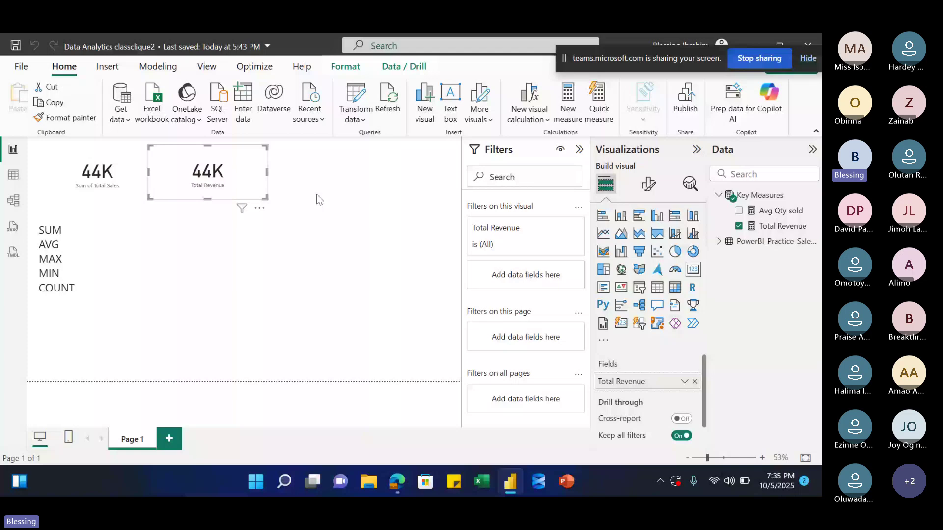
click(389, 209)
click(621, 323)
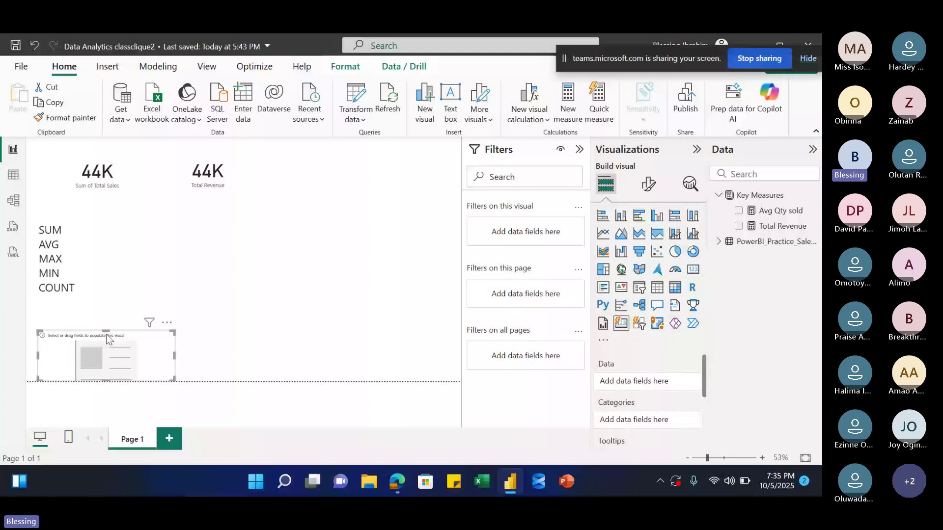
drag(106, 334, 106, 317)
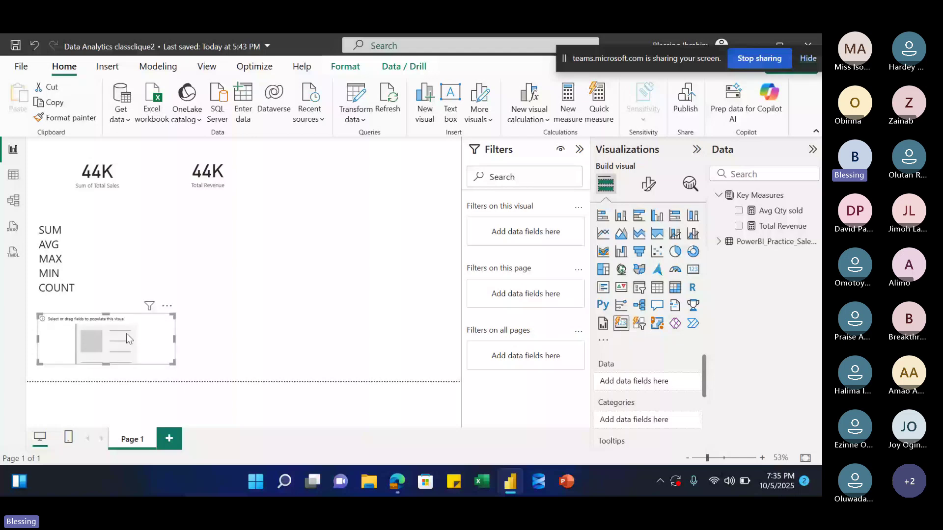
click(738, 211)
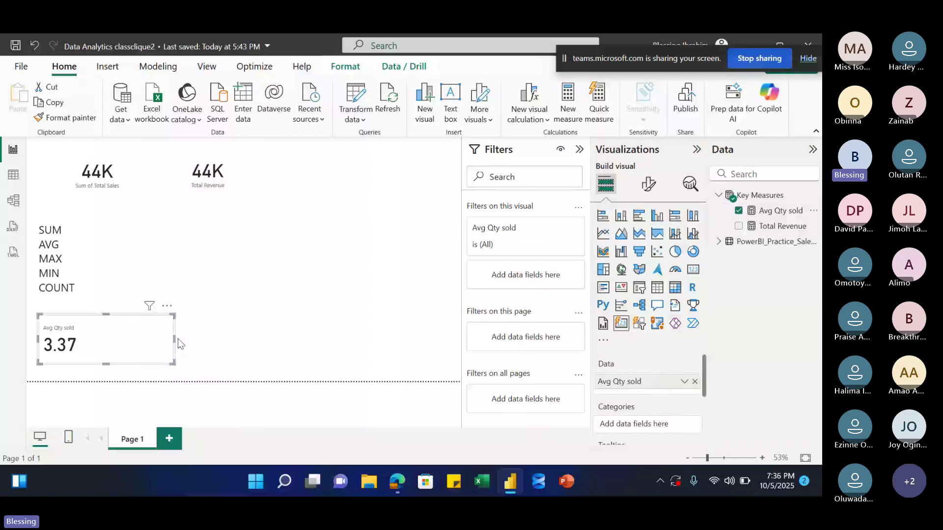
drag(177, 340, 109, 351)
drag(63, 268, 33, 268)
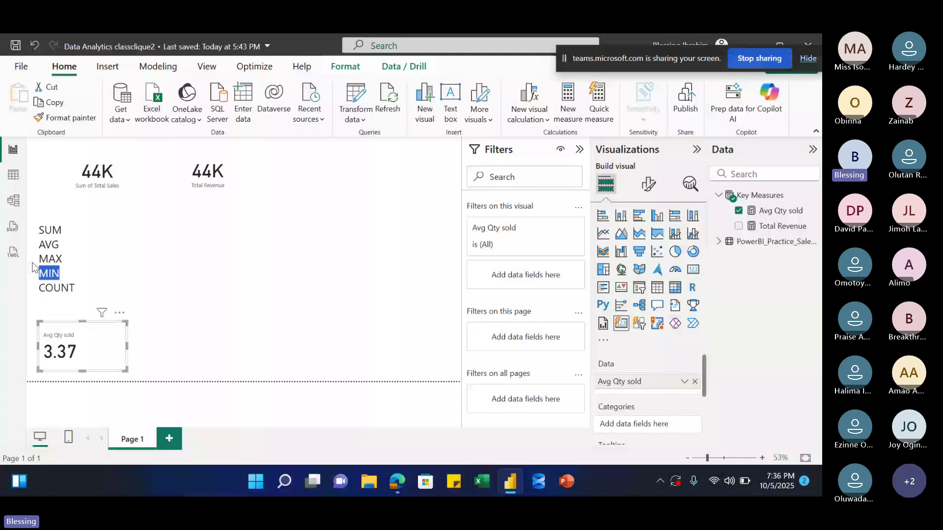
- Start a new measure in the Key Measures table and name it MaxPrice
double_click(50, 259)
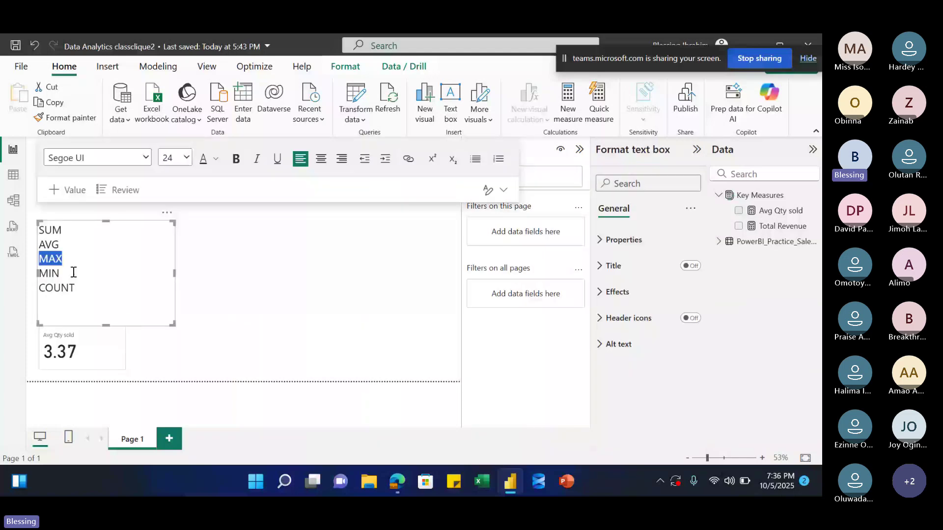
click(294, 275)
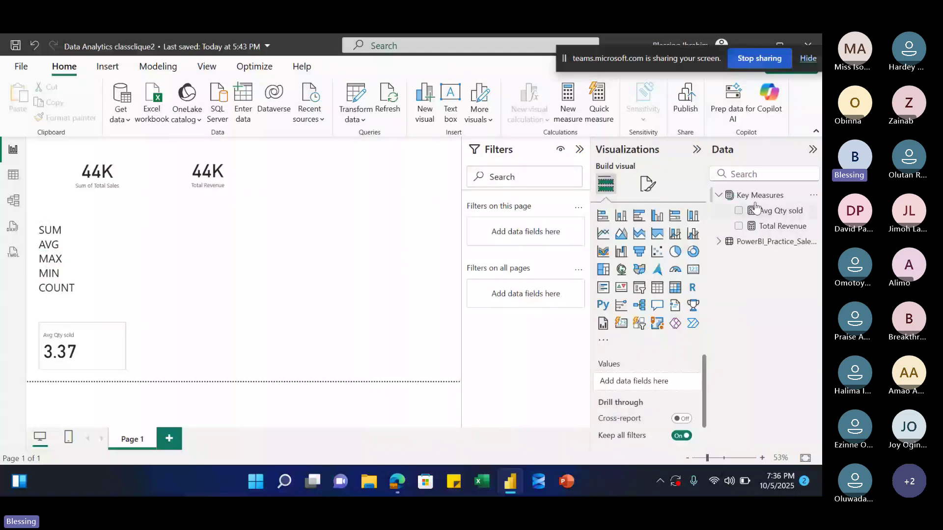
click(756, 196)
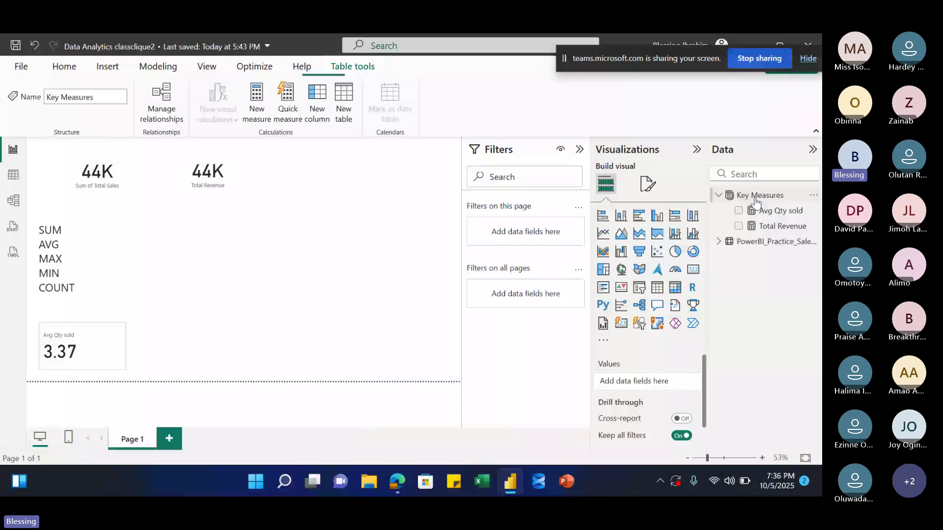
click(755, 198)
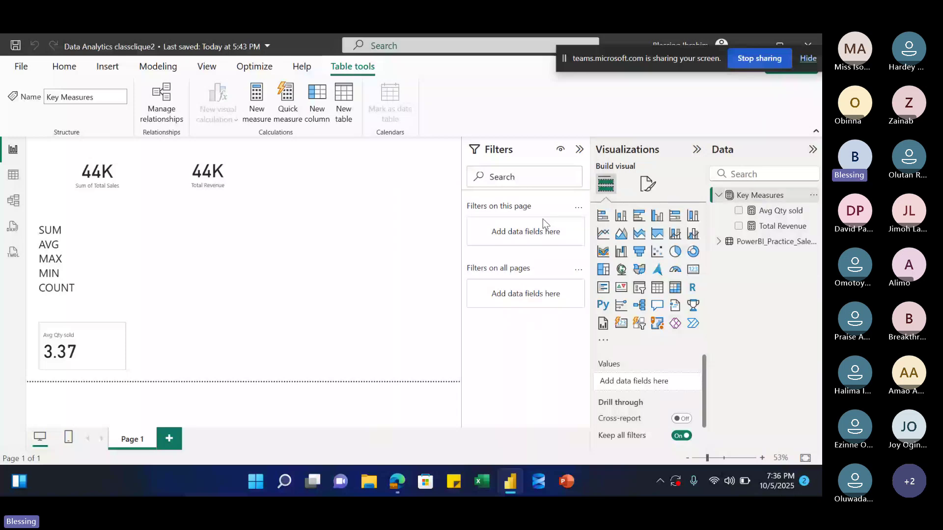
click(257, 103)
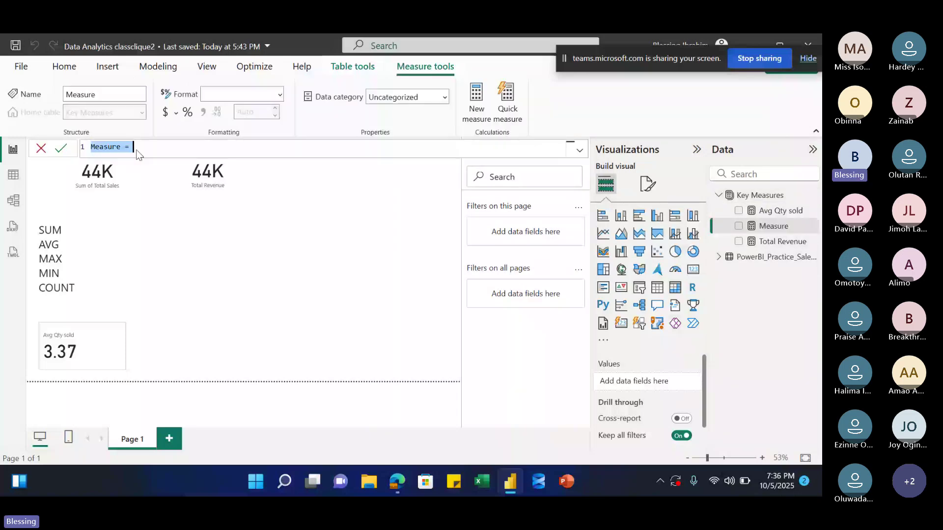
double_click(123, 147)
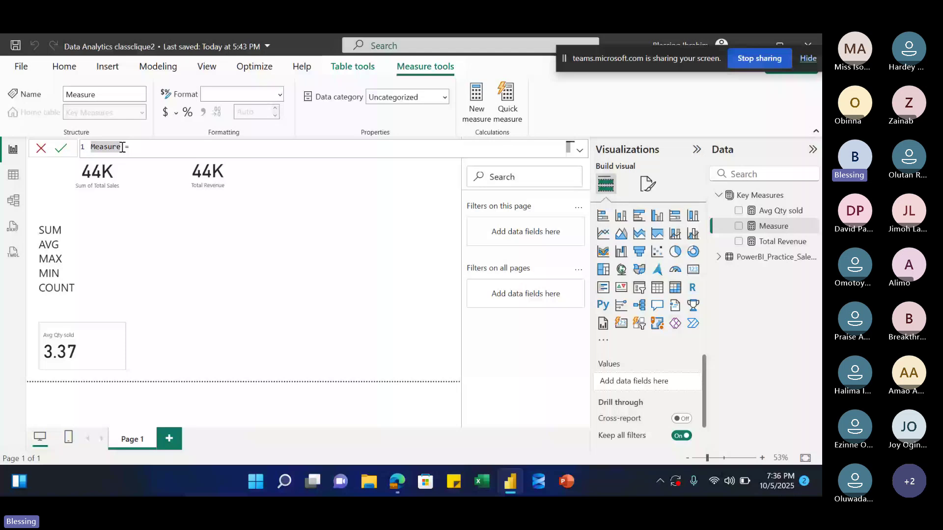
text(Max)
key(BackSpace)
text(Price)
- Define the MaxPrice measure as MAX('PowerBI_Practice_Sales_Month1(in)'[Unit Price]) and commit it
text(MAX)
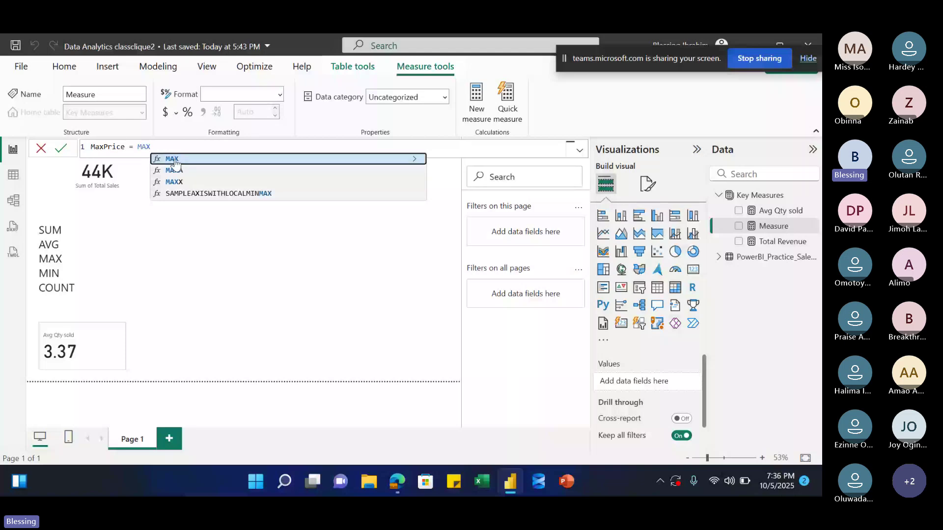
click(174, 160)
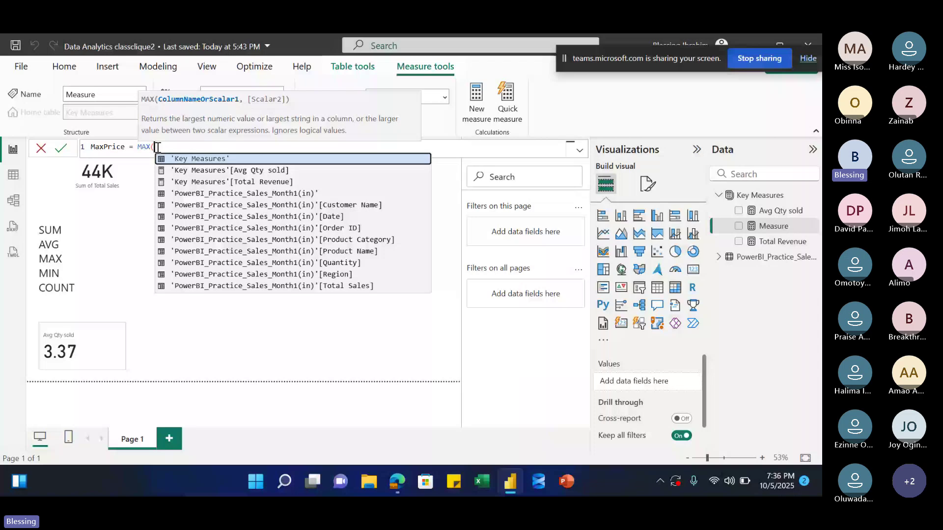
text(UN)
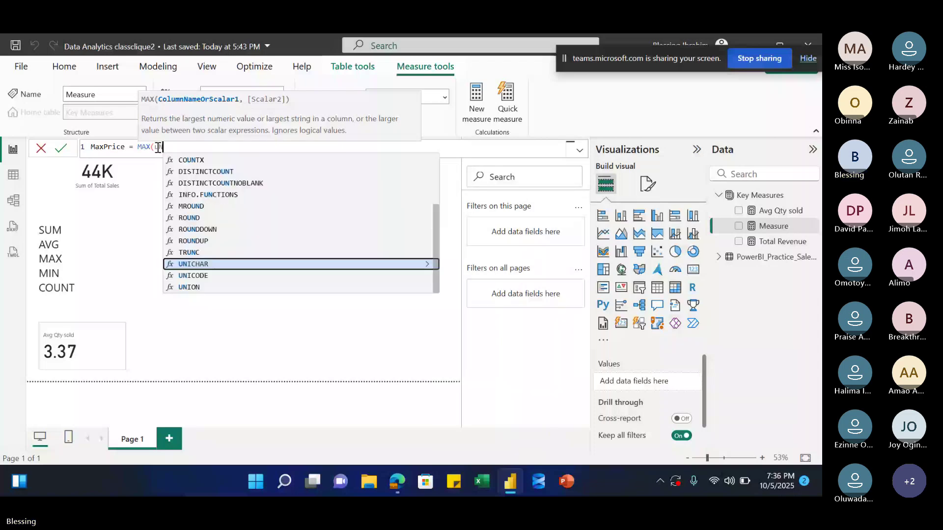
key(BackSpace)
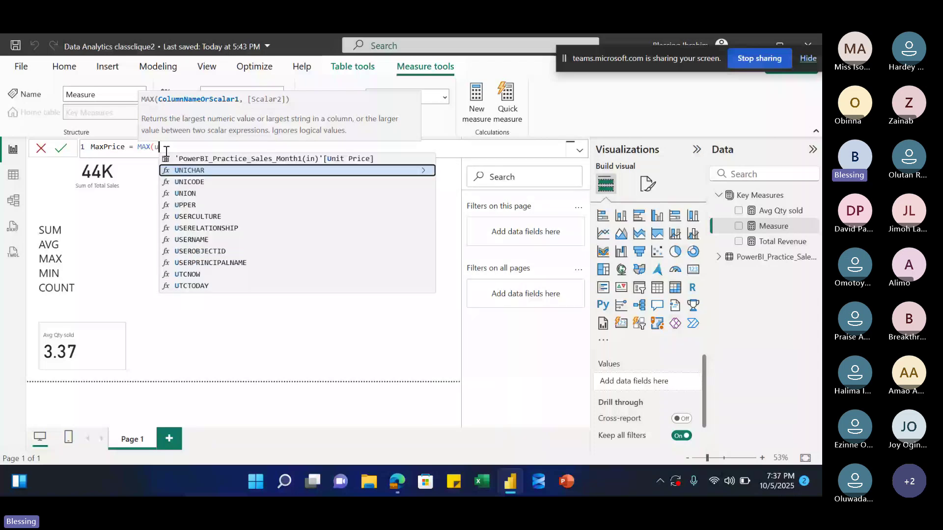
text(ni)
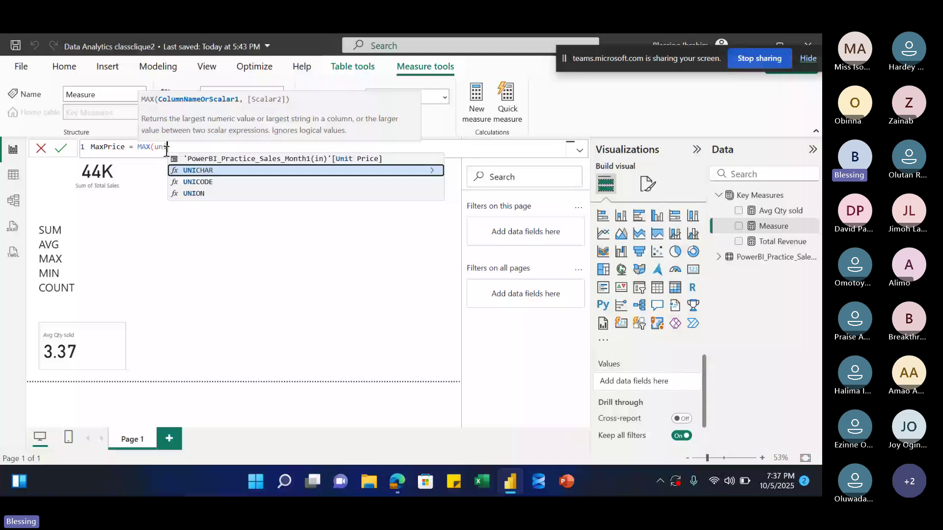
text(t)
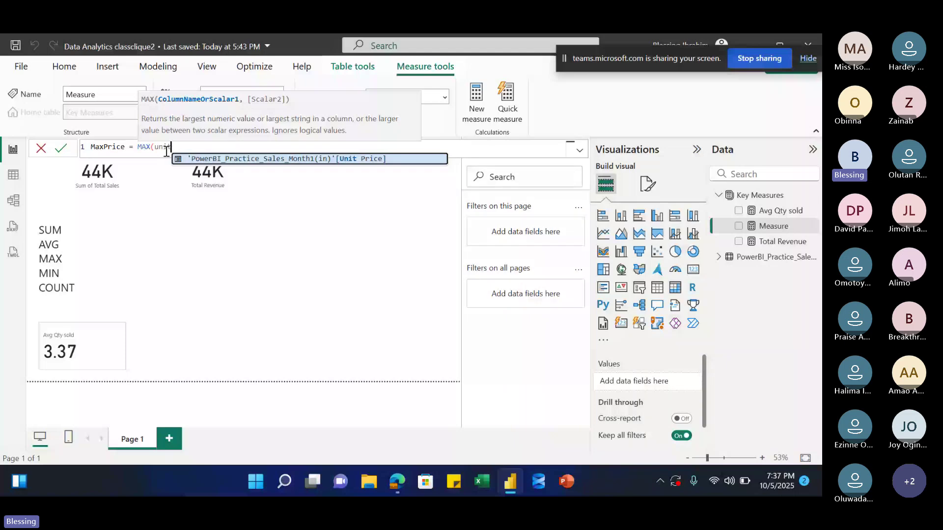
click(214, 159)
text()'[U)
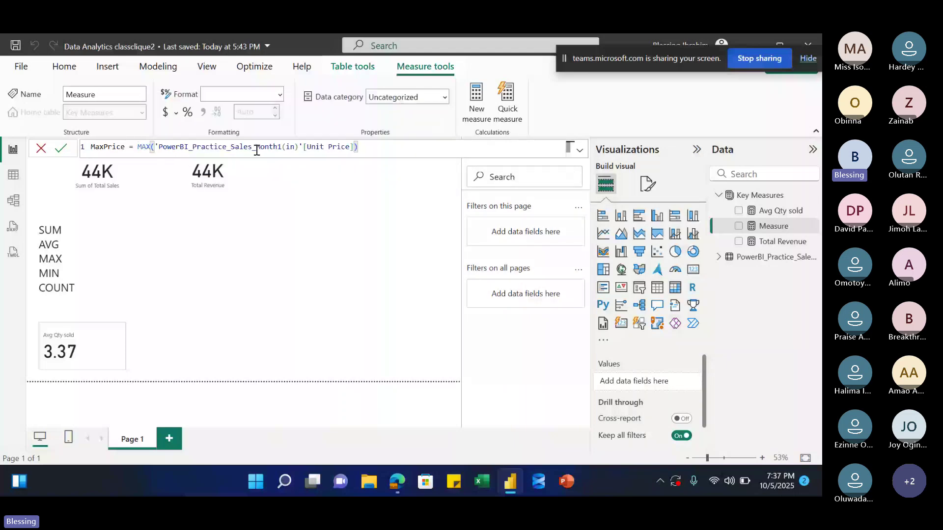
click(159, 147)
key(Return)
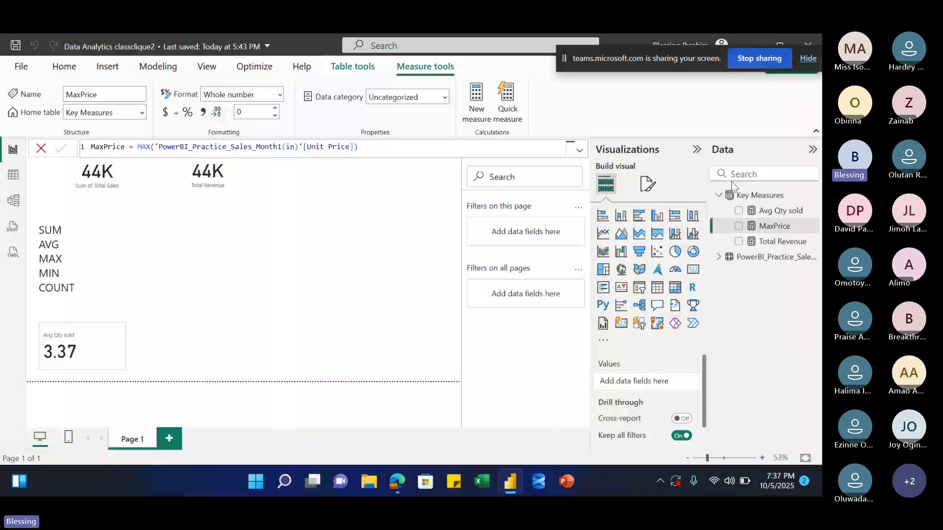
- Add MaxPrice to the Avg Qty sold card and widen the card to fit both values
click(98, 332)
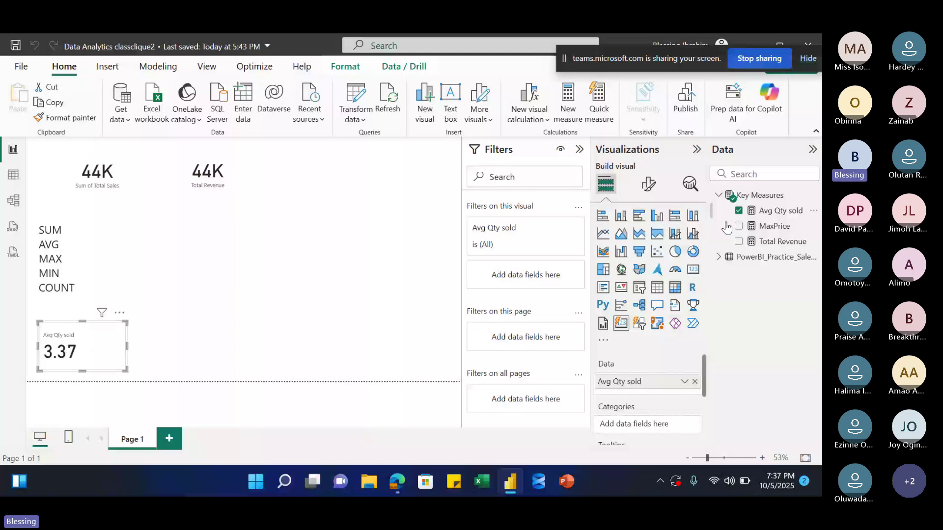
click(729, 225)
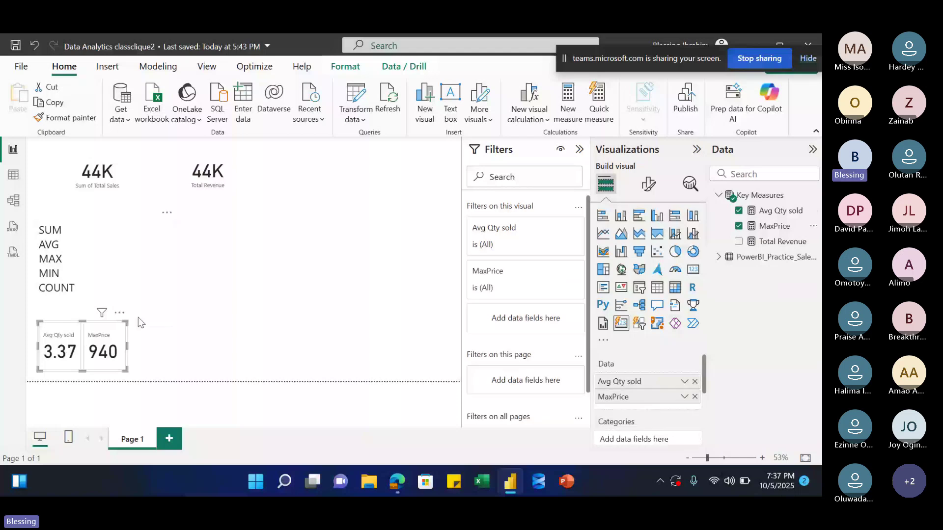
drag(127, 346, 156, 348)
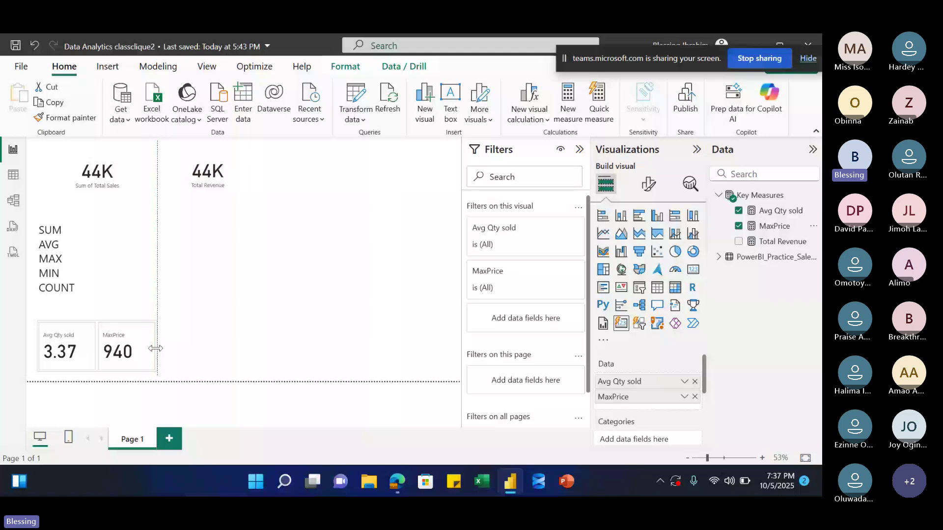
- Start another measure in the Key Measures table and name it MinPrice
right_click(755, 196)
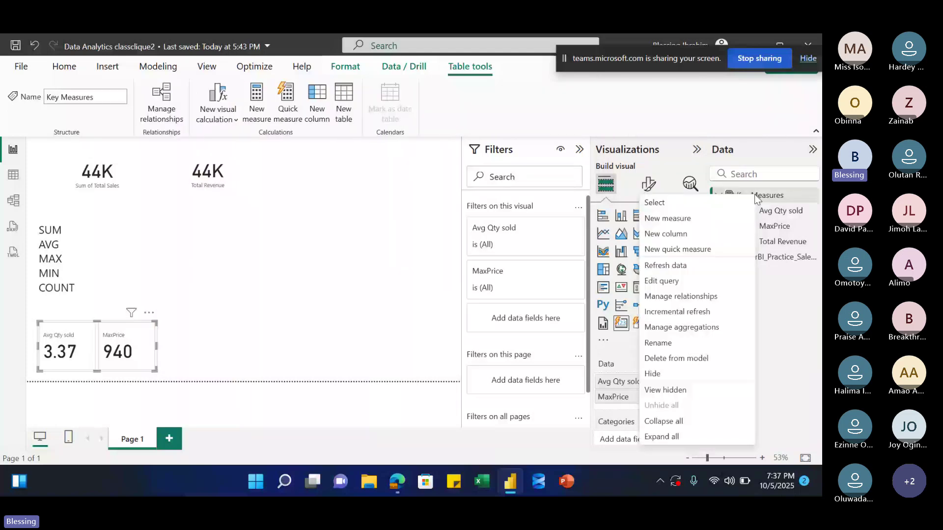
click(689, 218)
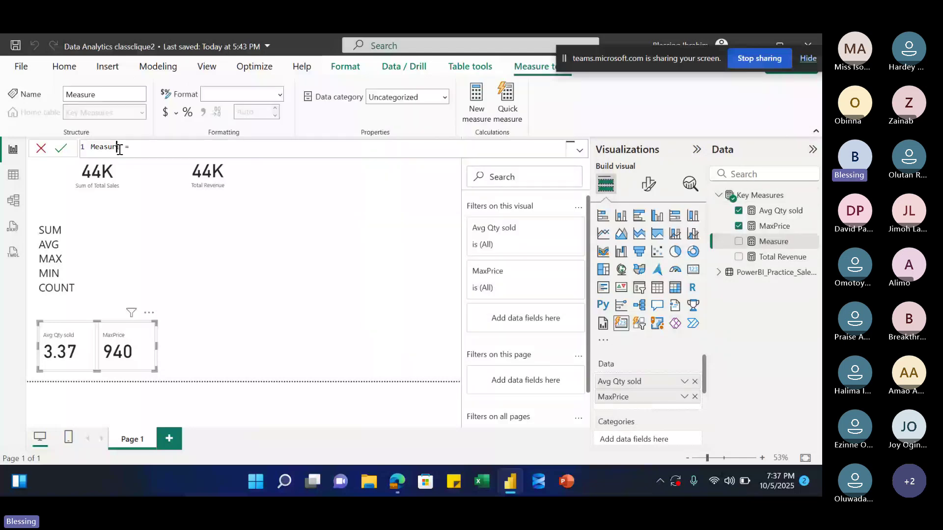
click(121, 149)
key(BackSpace)
key(BackSpace)
key(BackSpace)
key(BackSpace)
key(BackSpace)
key(BackSpace)
key(BackSpace)
text(MinP)
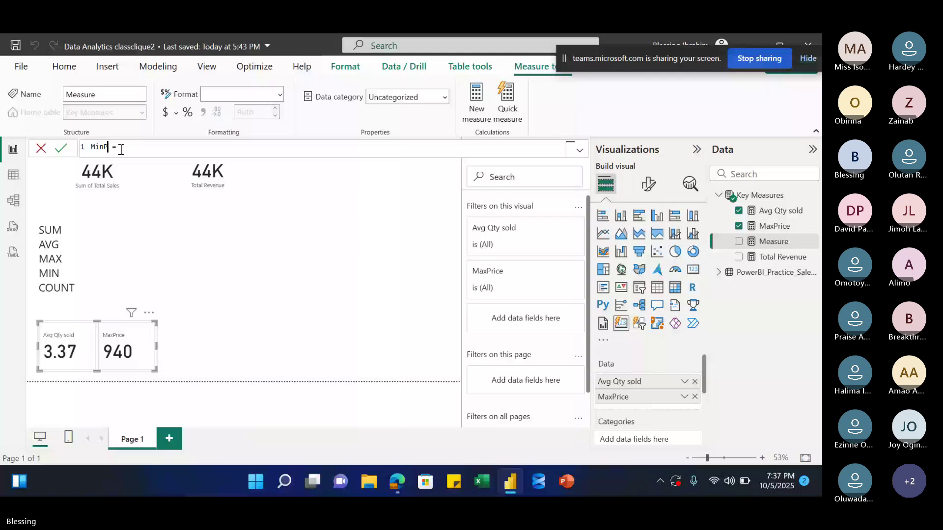
text(ro)
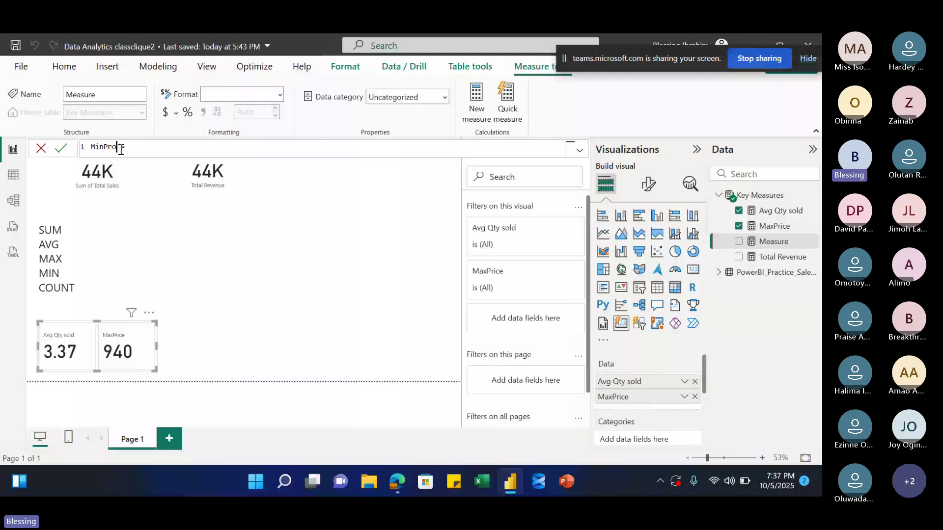
key(BackSpace)
text(ice = )
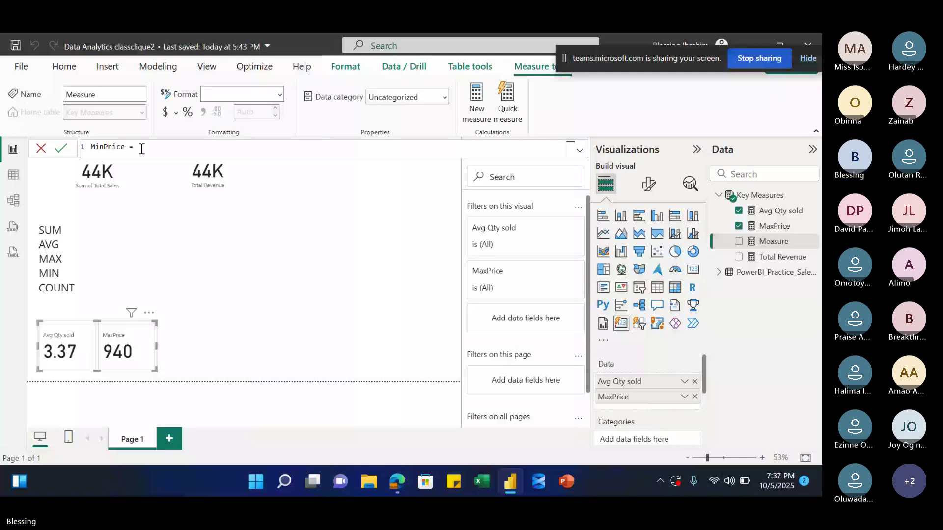
- Define the MinPrice measure as MIN('PowerBI_Practice_Sales_Month1(in)'[Unit Price]) and commit it
text(MI)
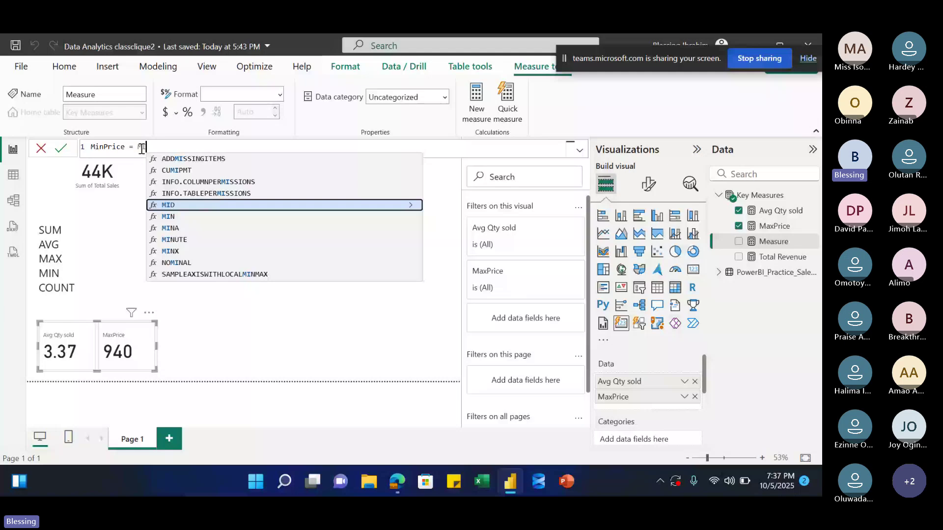
text(N()
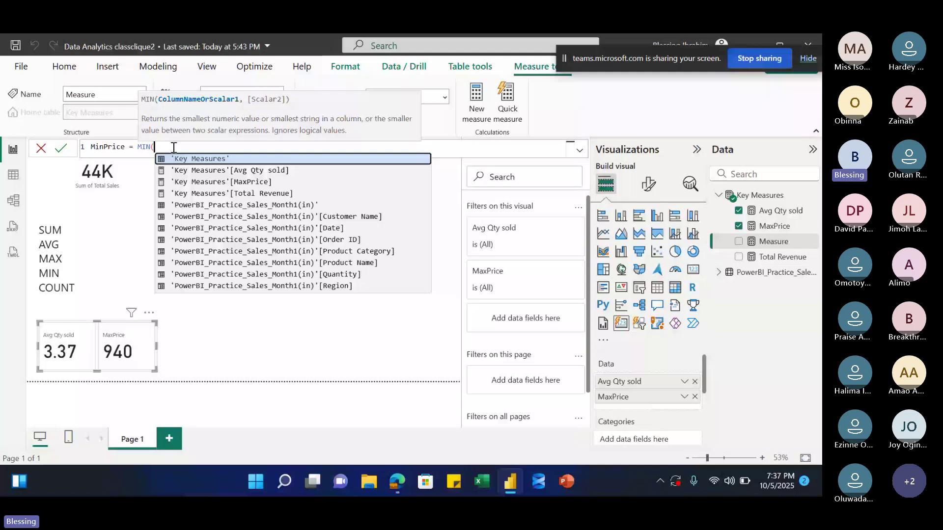
text(unit)
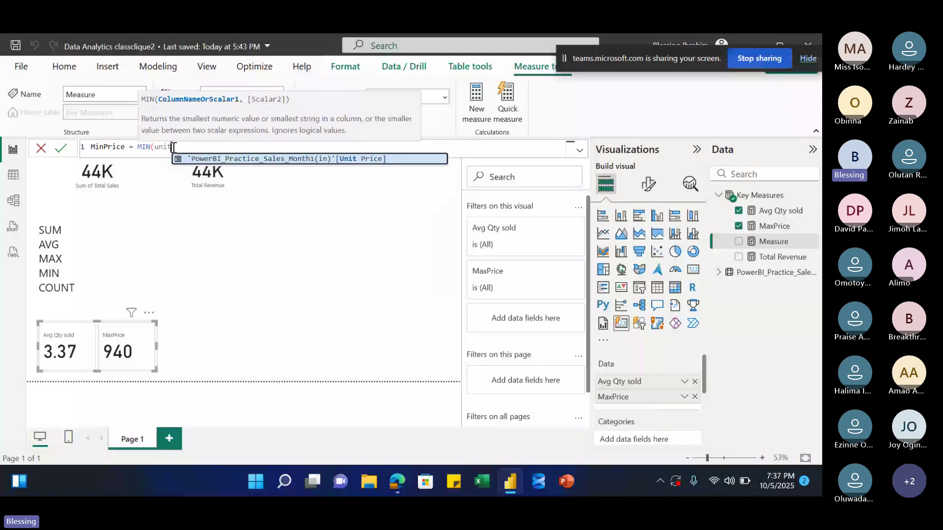
click(206, 159)
text()'[U)
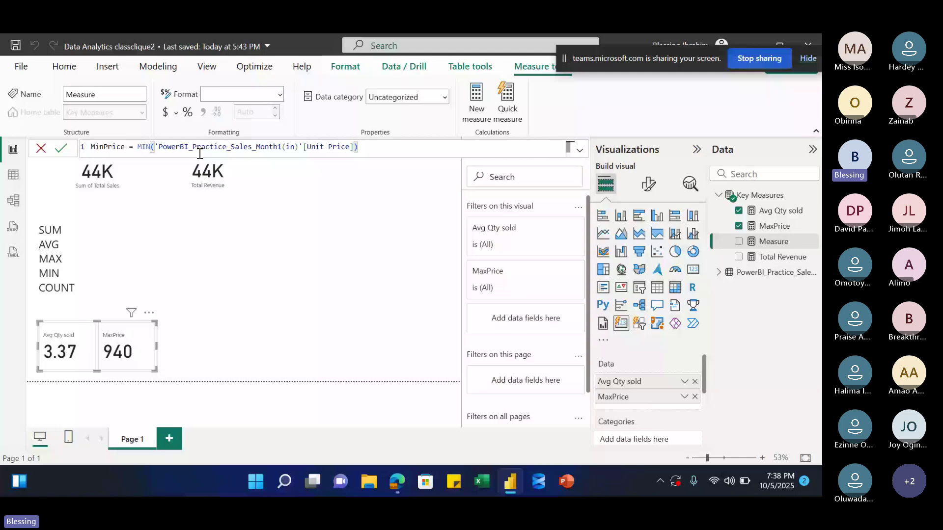
key(Return)
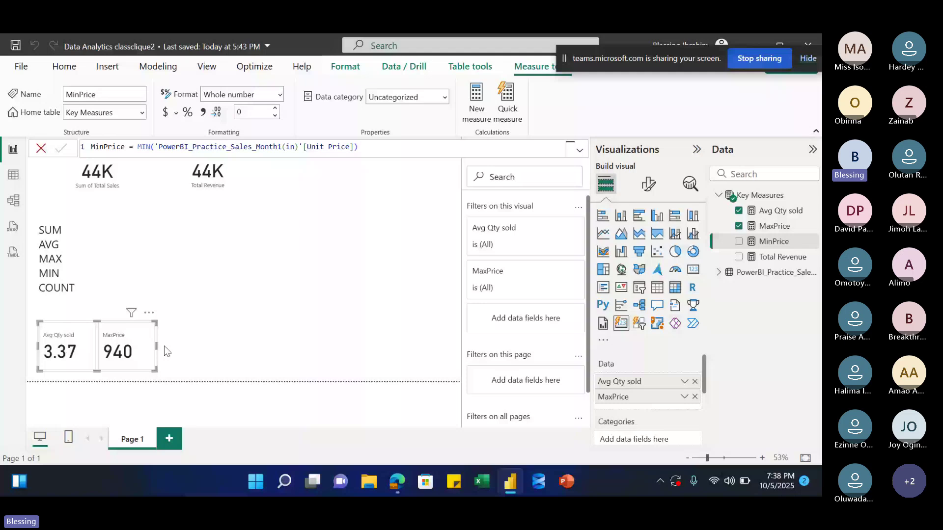
- Add MinPrice to the card with Avg Qty sold and MaxPrice, and widen the card to fit three values
drag(156, 346, 175, 346)
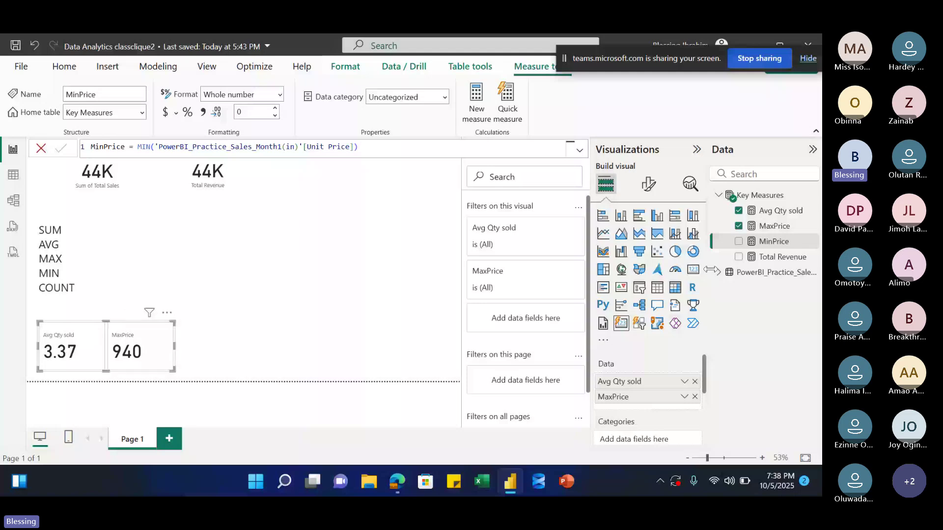
click(739, 242)
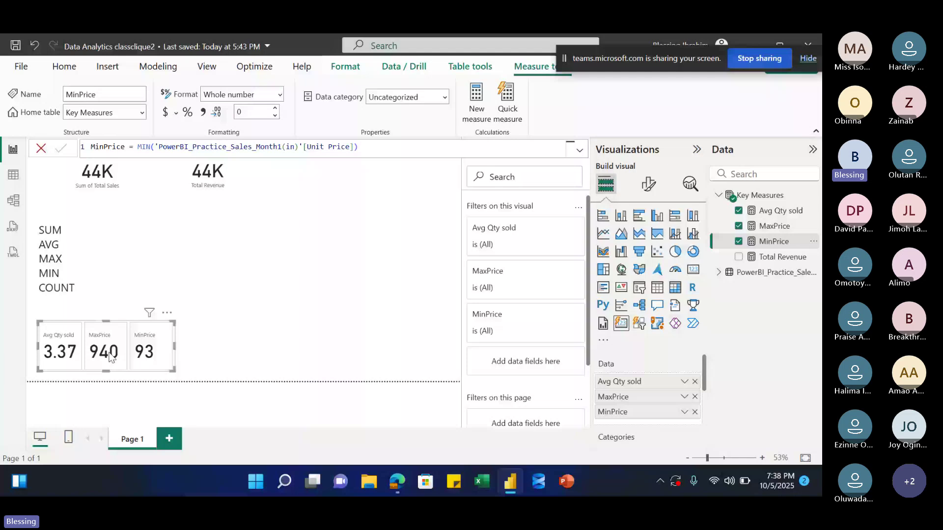
click(185, 352)
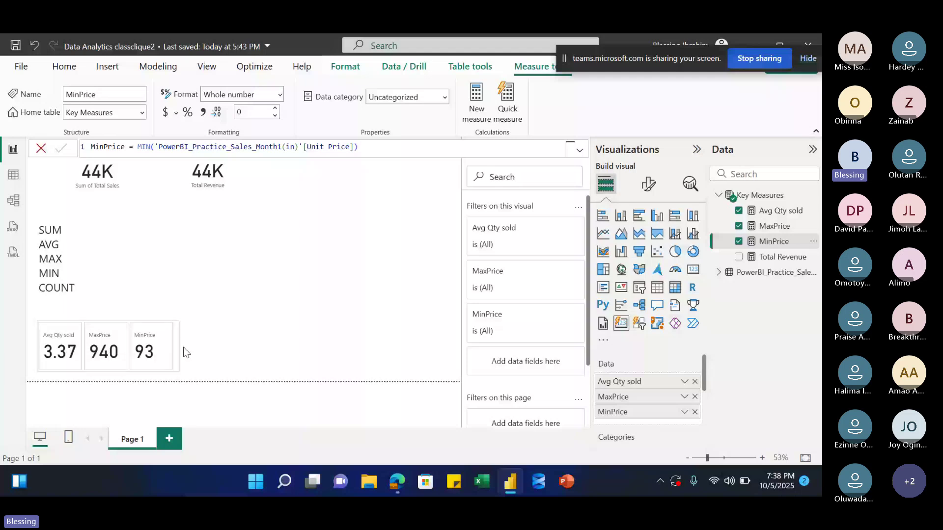
drag(185, 352, 198, 346)
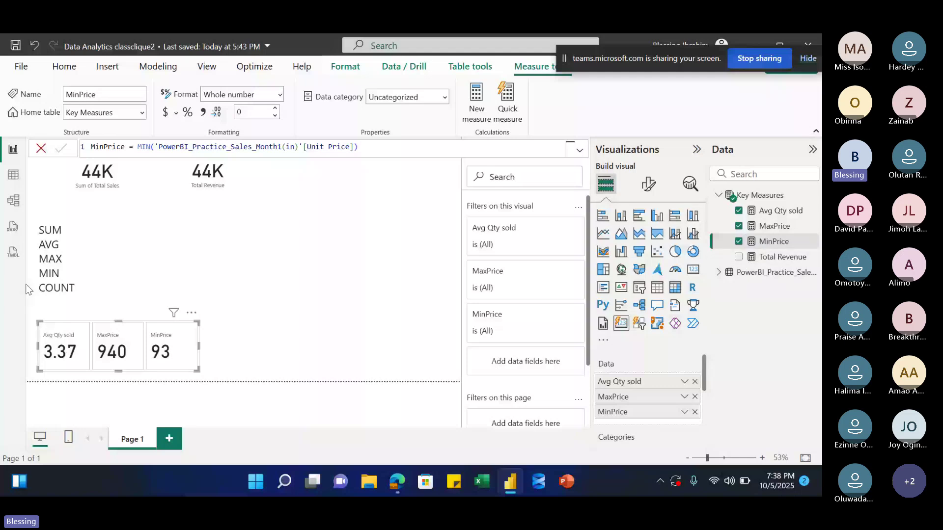
- Start a new measure in the Key Measures table and name it Total Orders
double_click(55, 287)
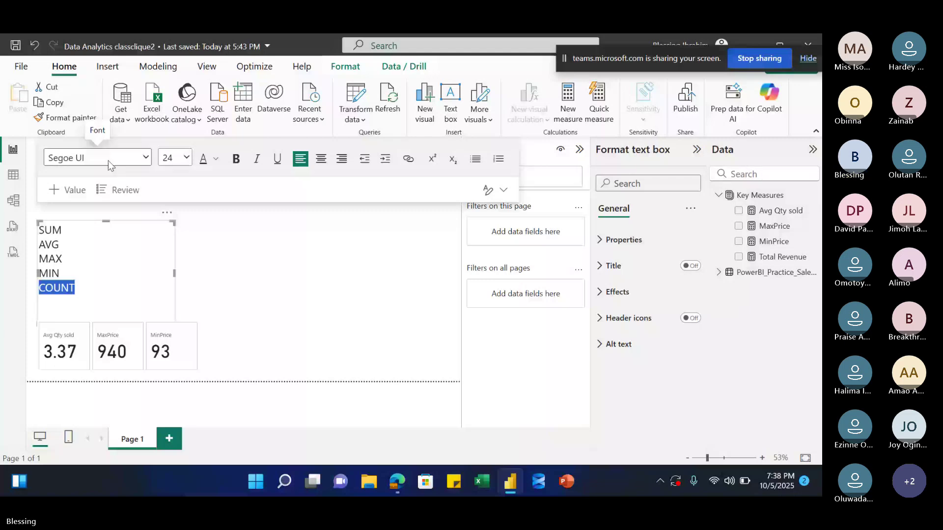
click(219, 263)
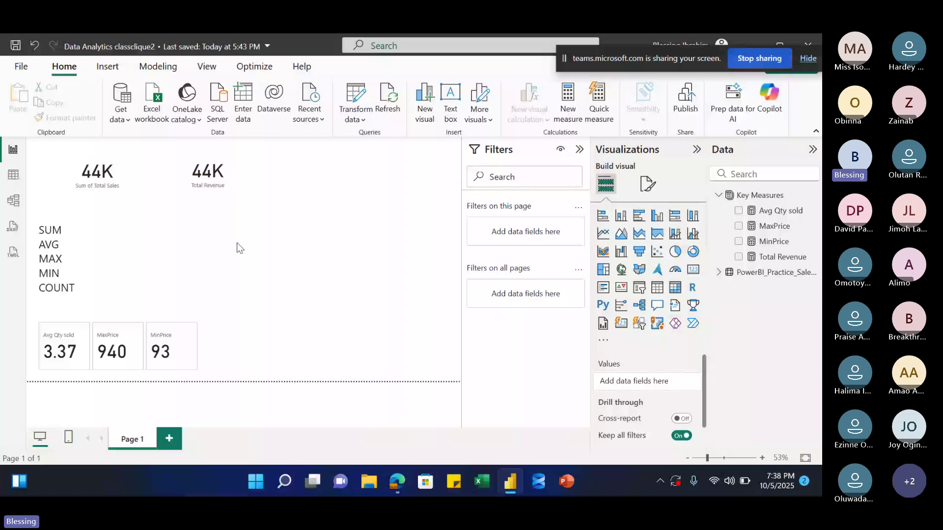
right_click(754, 196)
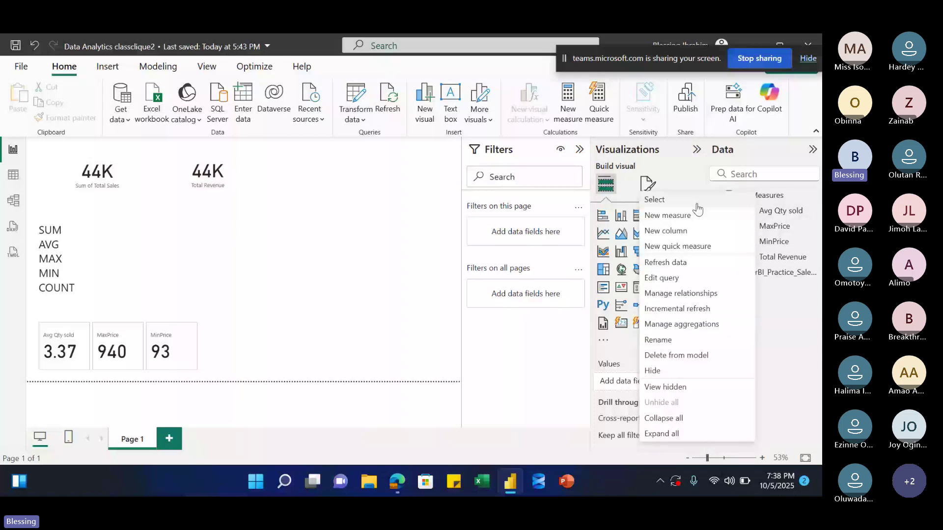
key(Escape)
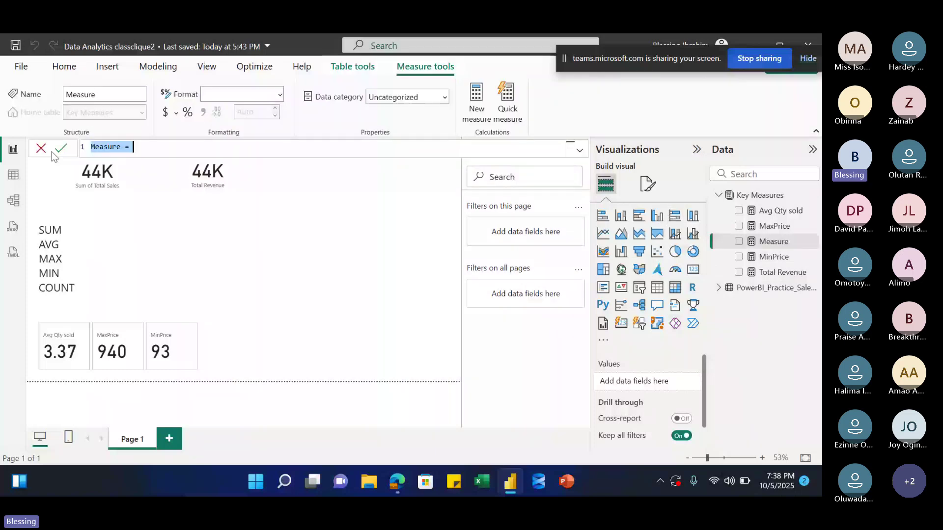
click(123, 148)
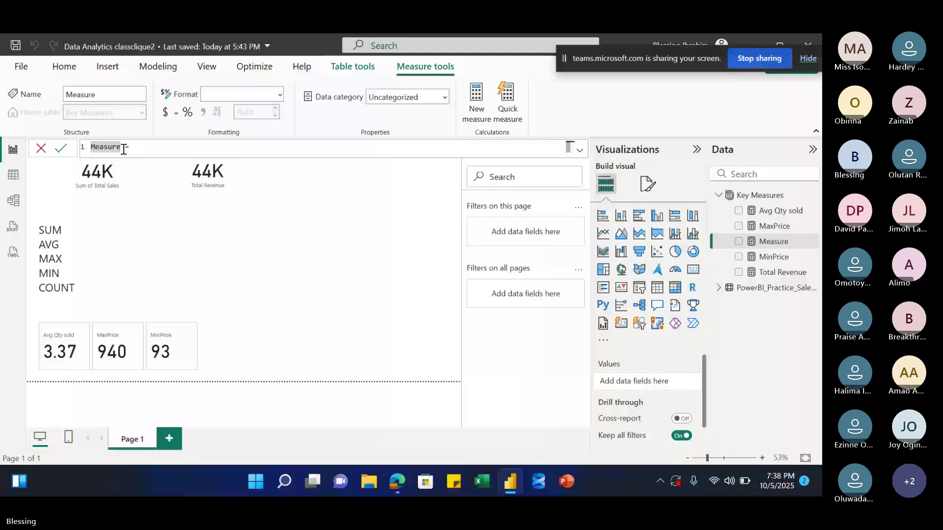
text(Total)
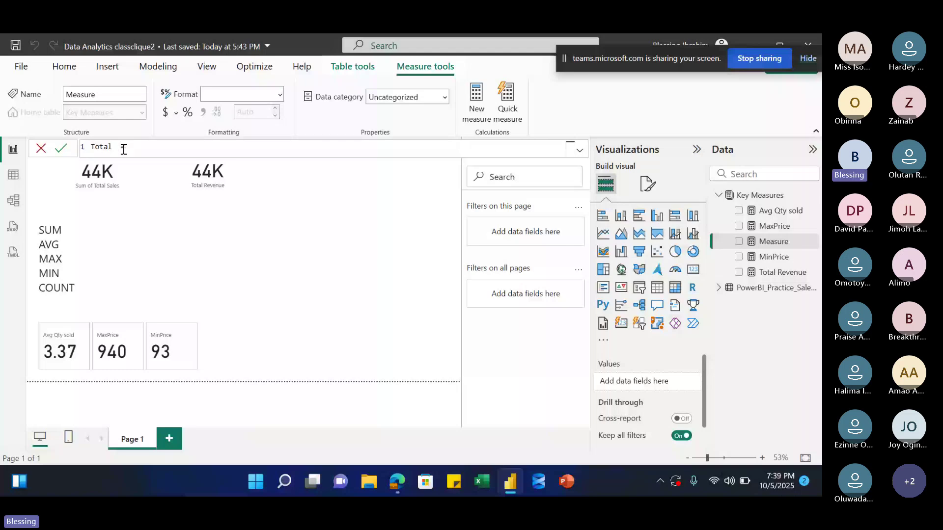
text( Orders =)
- Define the Total Orders measure as COUNT('PowerBI_Practice_Sales_Month1(in)'[Order ID]) and commit it
click(169, 148)
text(COU)
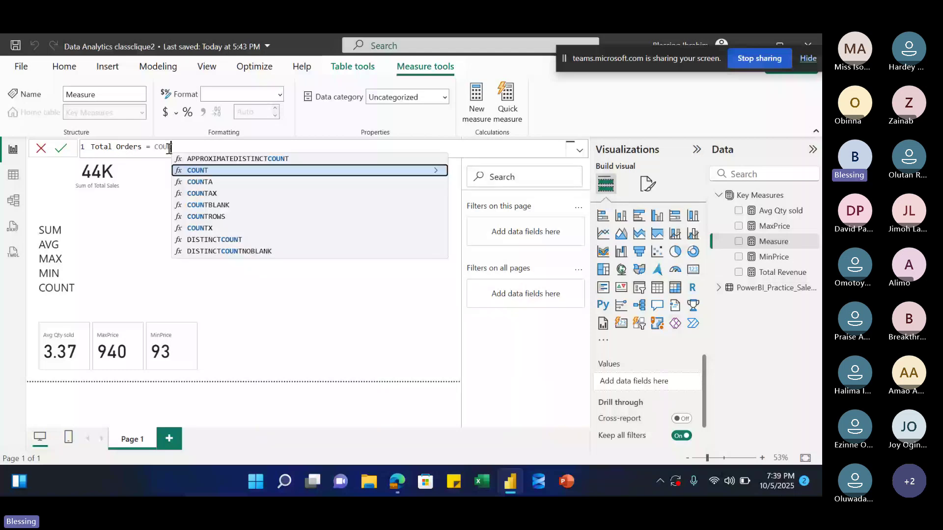
key(Tab)
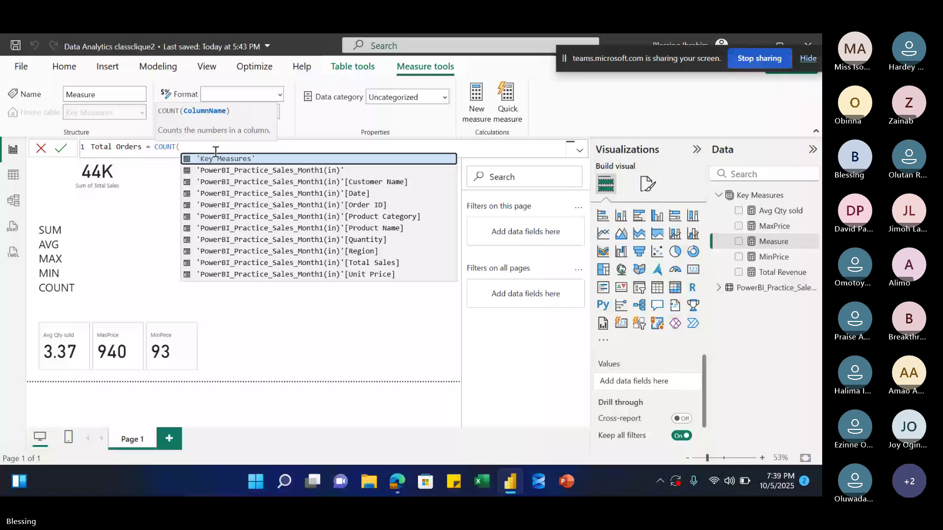
text(Ord)
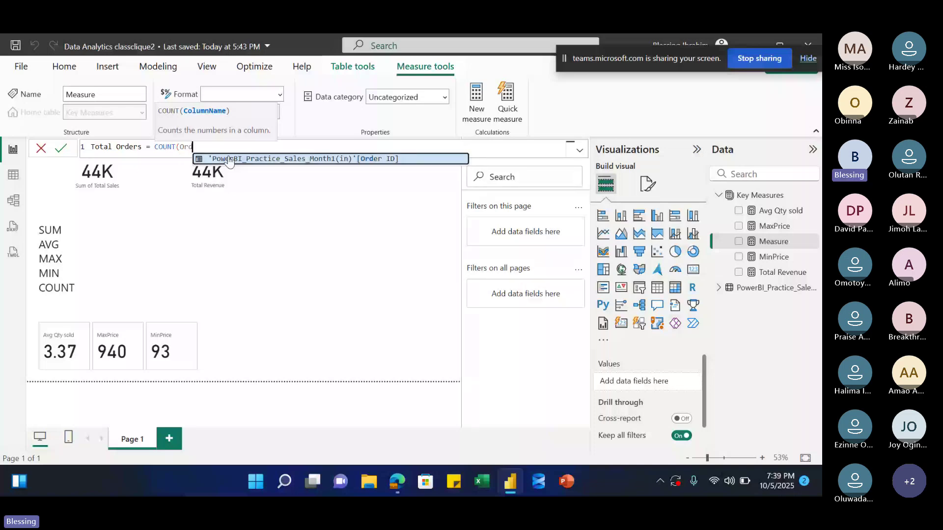
click(228, 159)
text())
key(Return)
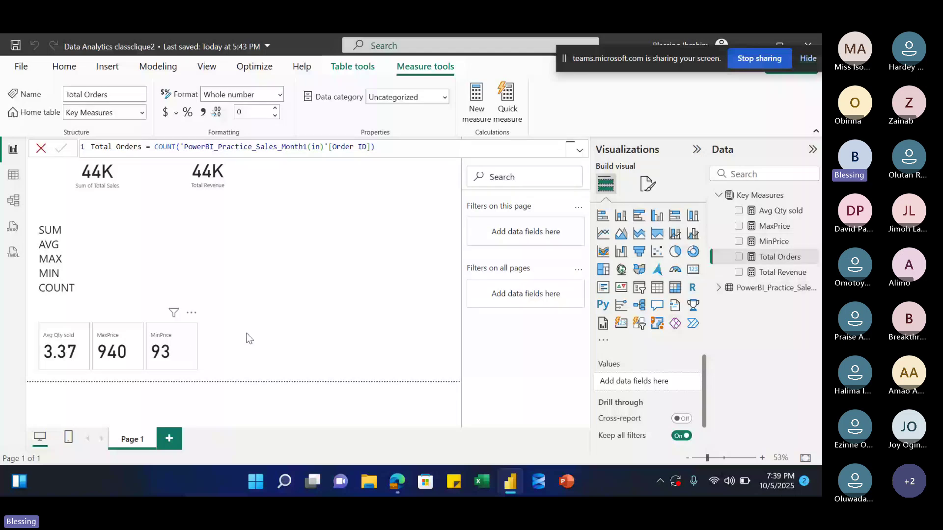
- Add Total Orders to the card with Avg Qty sold, MaxPrice and MinPrice, and widen the card across most of the page
click(191, 346)
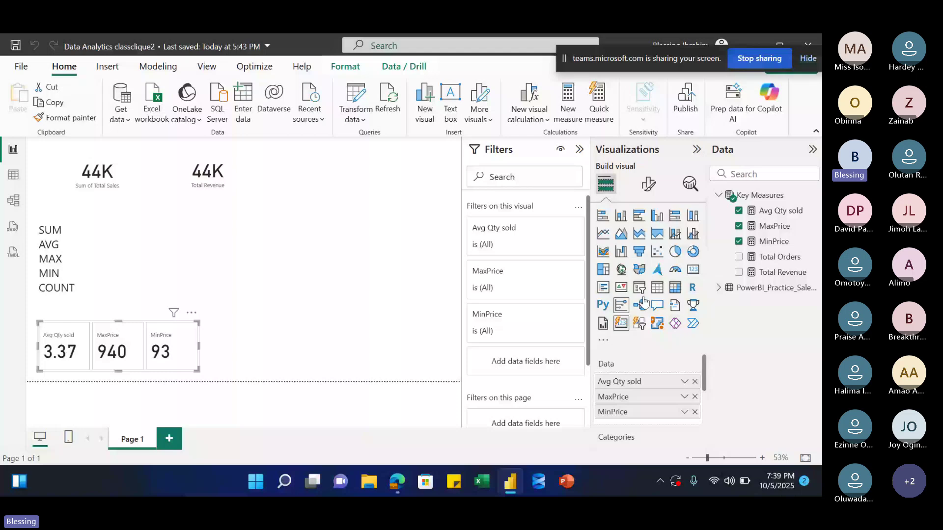
click(739, 258)
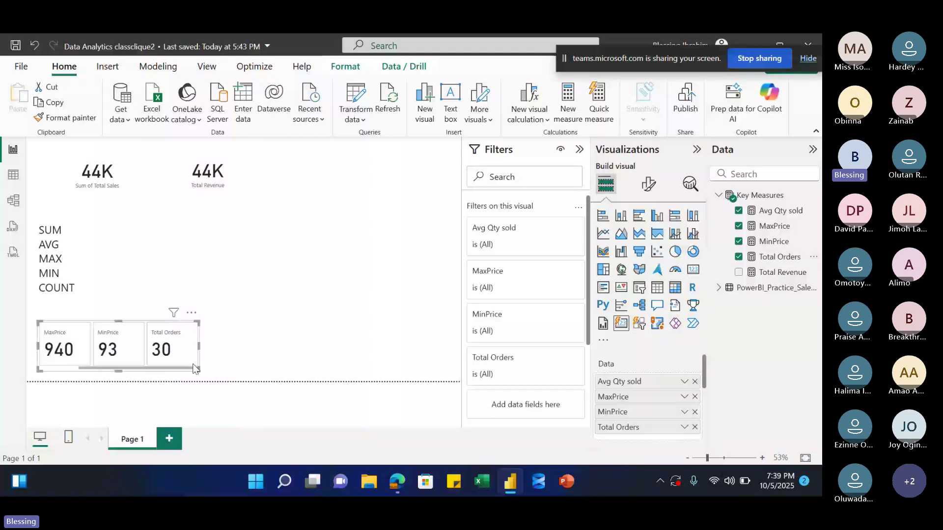
drag(195, 367, 141, 372)
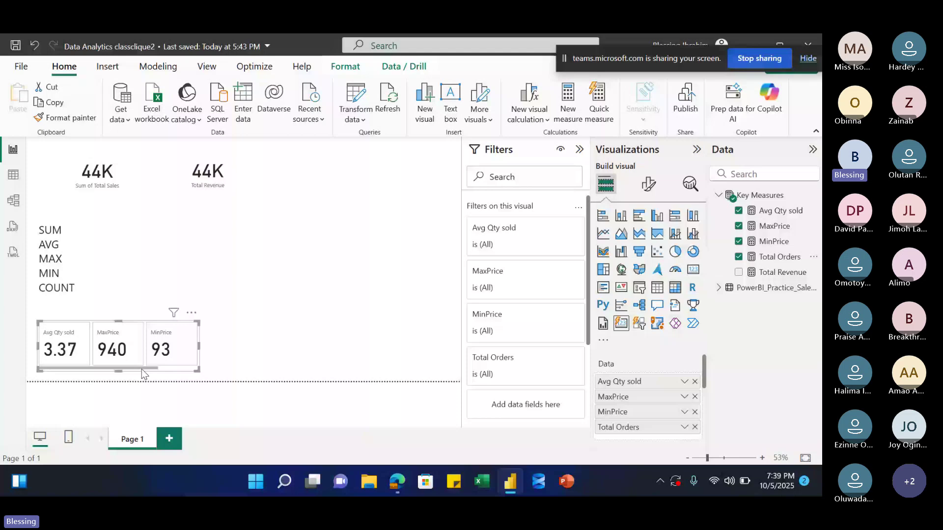
drag(199, 346, 402, 346)
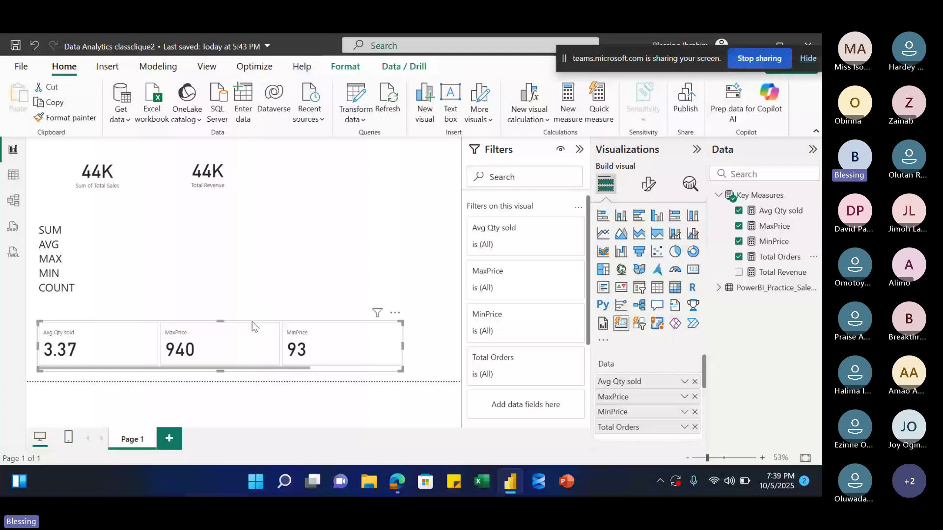
- Set the card layout's maximum cards shown to 10 and move the card to the page's lower-left corner
click(646, 189)
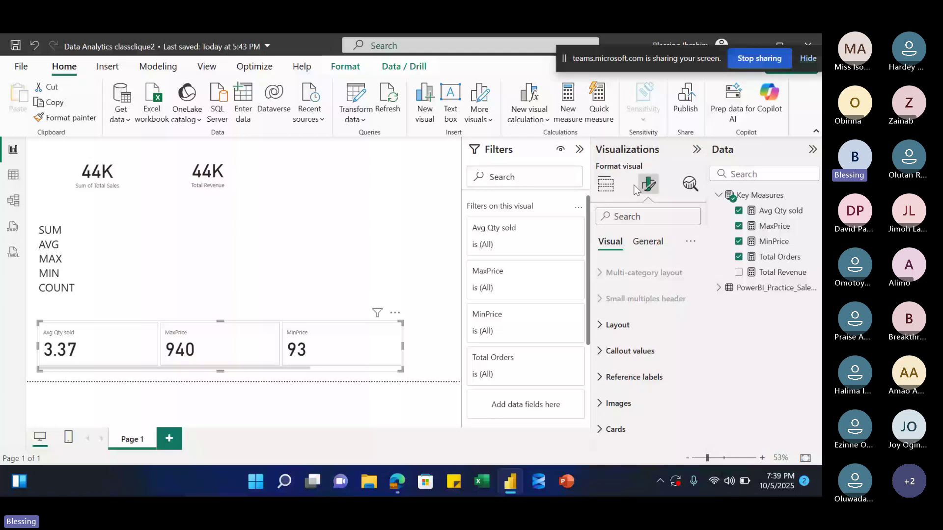
click(615, 325)
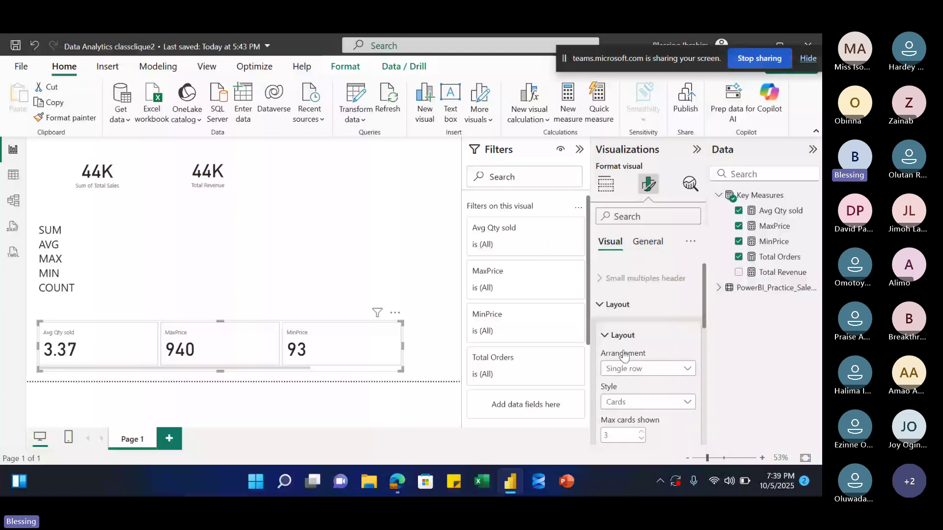
scroll(629, 369, down, 1)
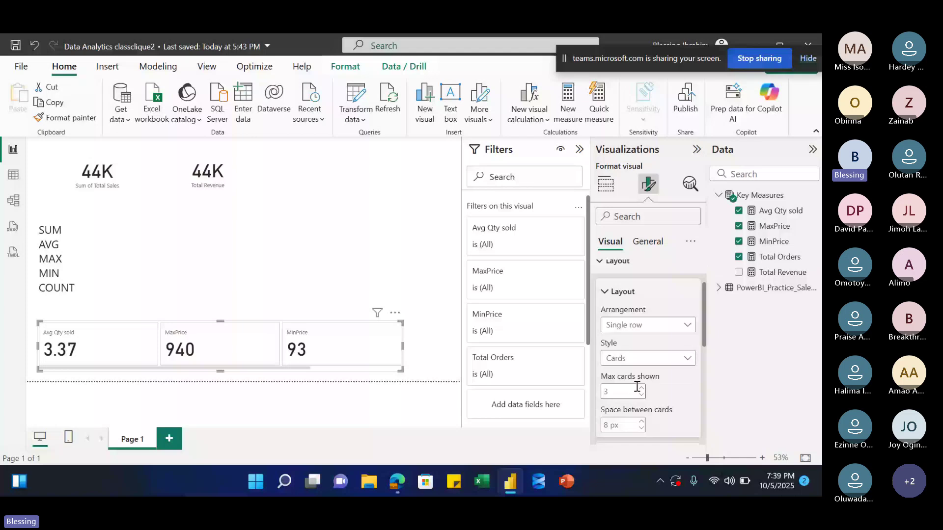
click(641, 388)
click(641, 387)
click(641, 388)
click(641, 388)
click(641, 388)
click(641, 388)
click(641, 388)
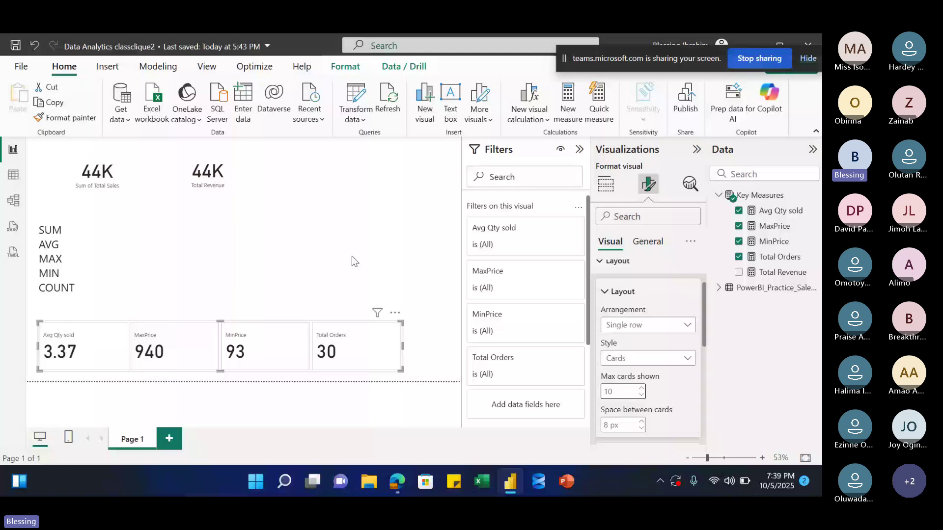
drag(384, 366, 373, 376)
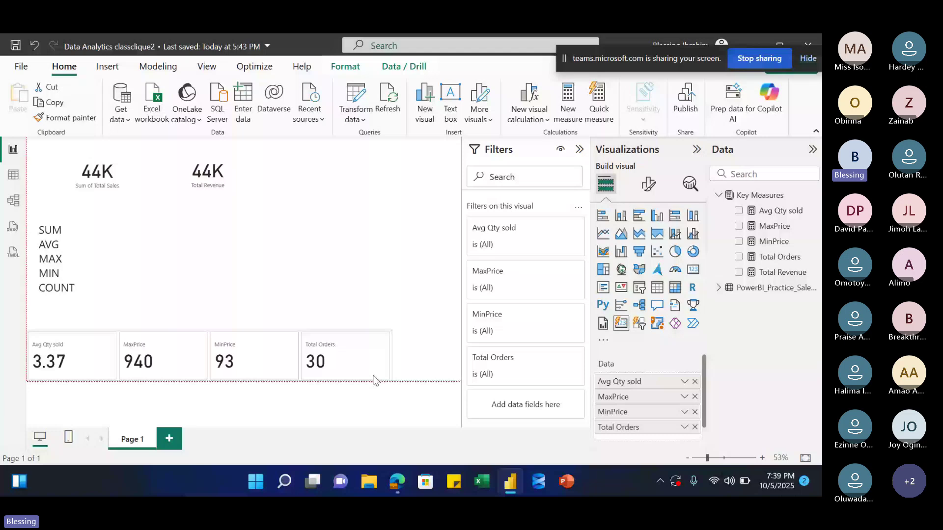
click(336, 216)
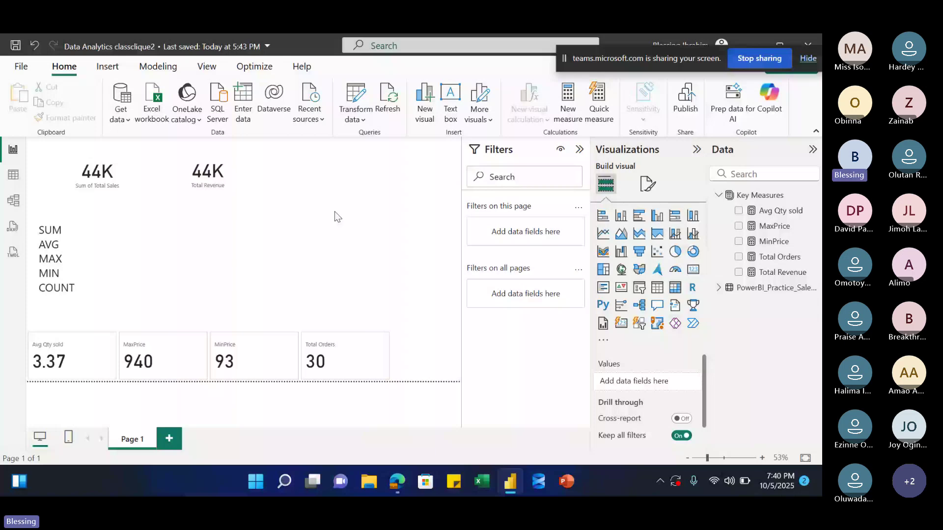
- Start another measure in the Key Measures table and name it Total ProductCat
right_click(751, 196)
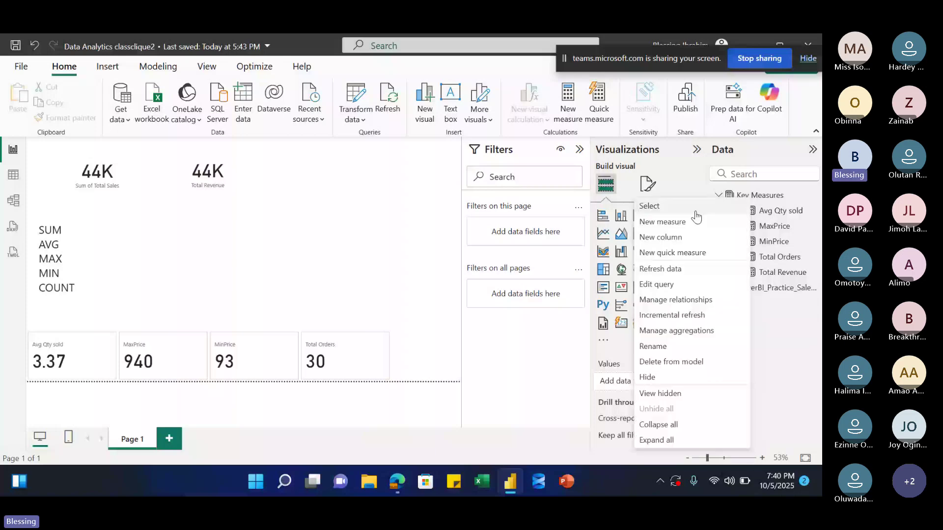
click(524, 222)
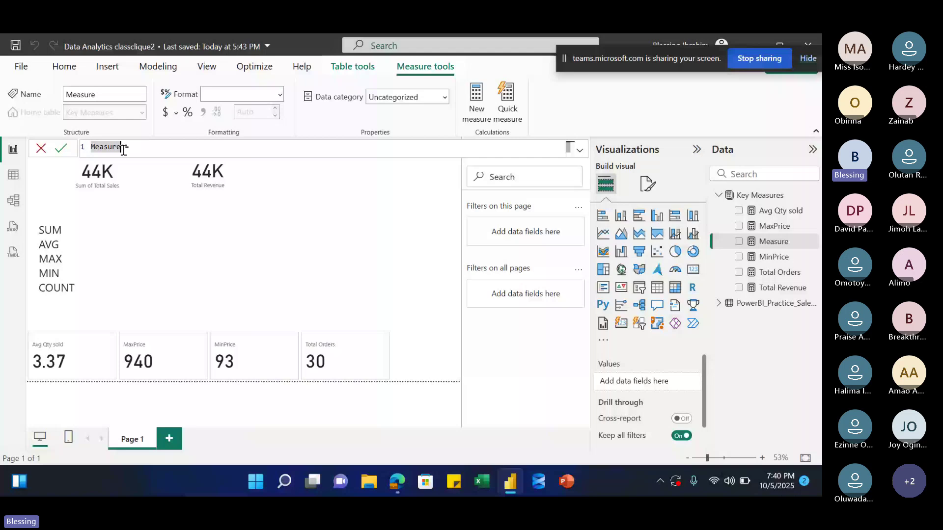
text(Measu)
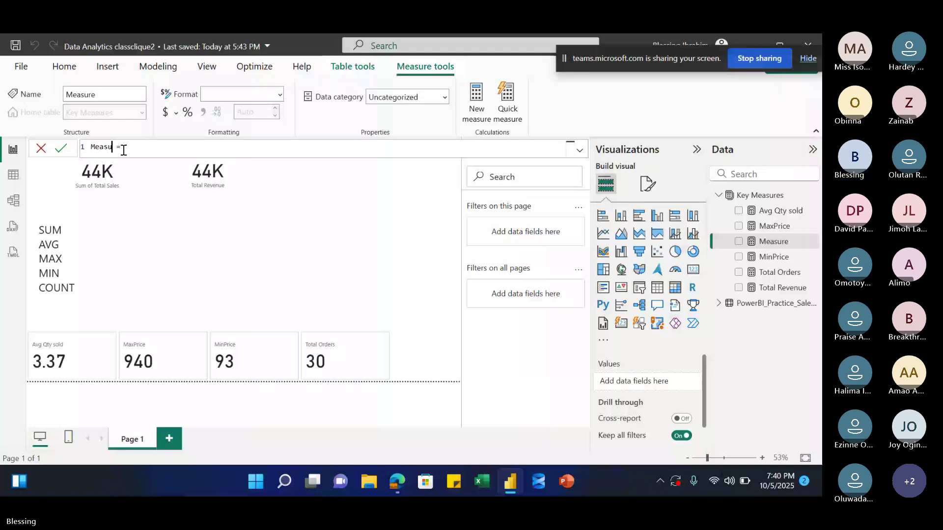
key(BackSpace)
key(BackSpace)
key(BackSpace)
key(BackSpace)
key(BackSpace)
text(Tota)
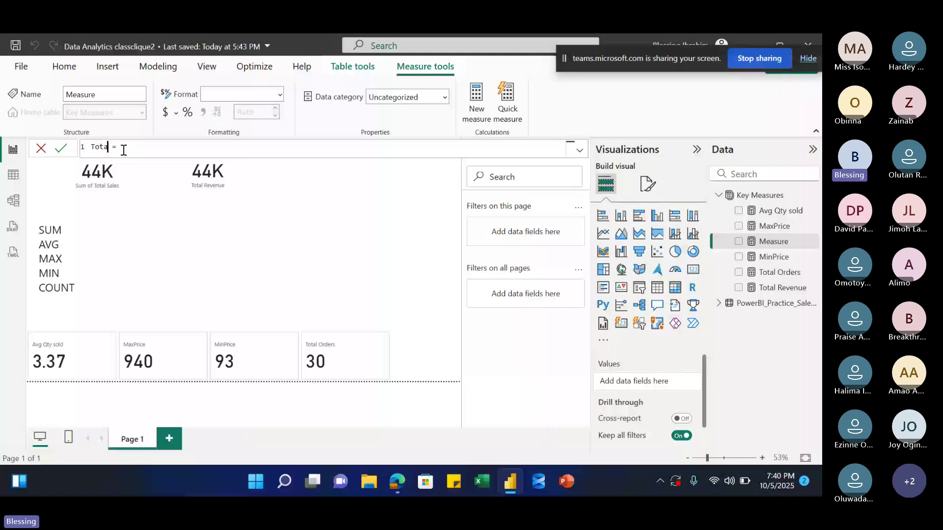
text(l ProductCat)
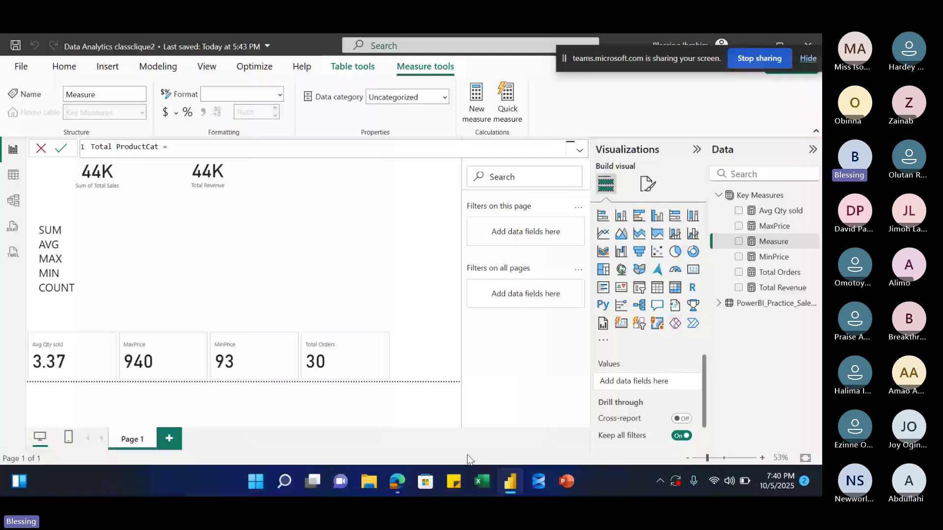
- Switch to the Teams meeting in the browser to mute the microphone, and return to Power BI
click(396, 482)
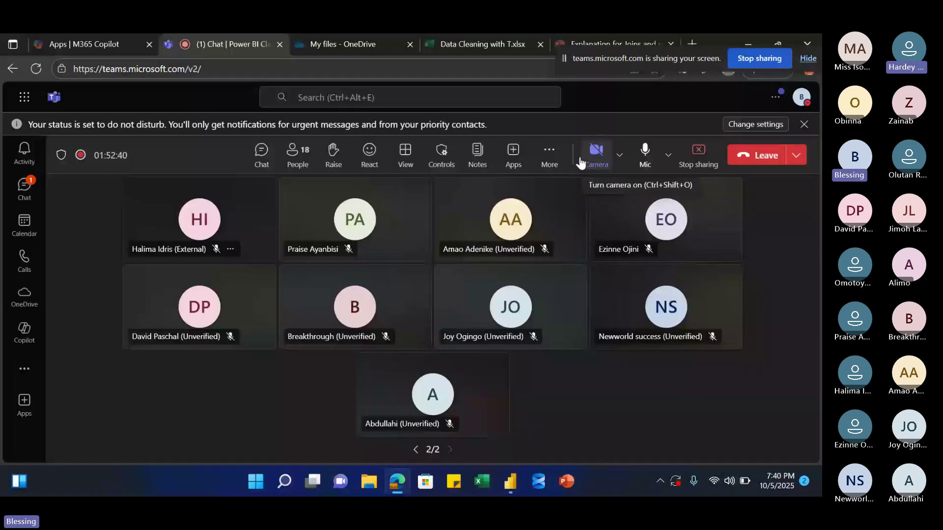
click(645, 162)
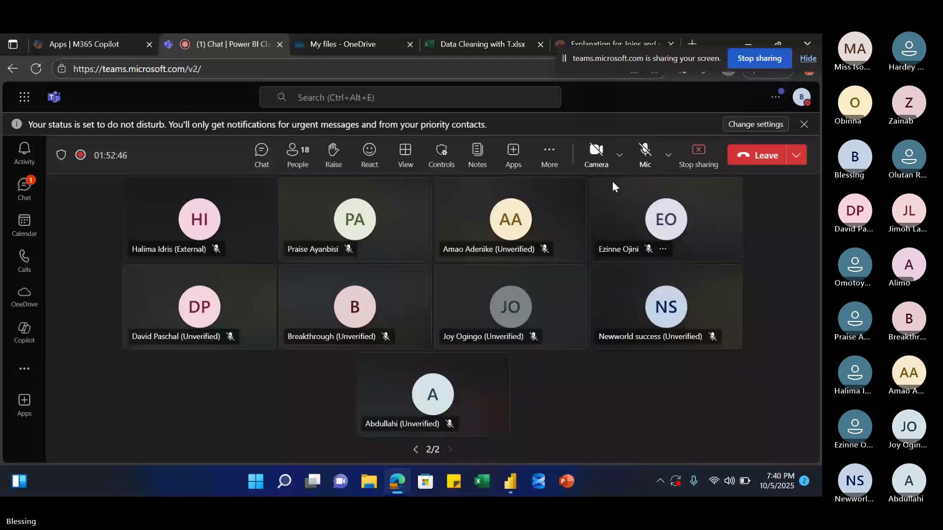
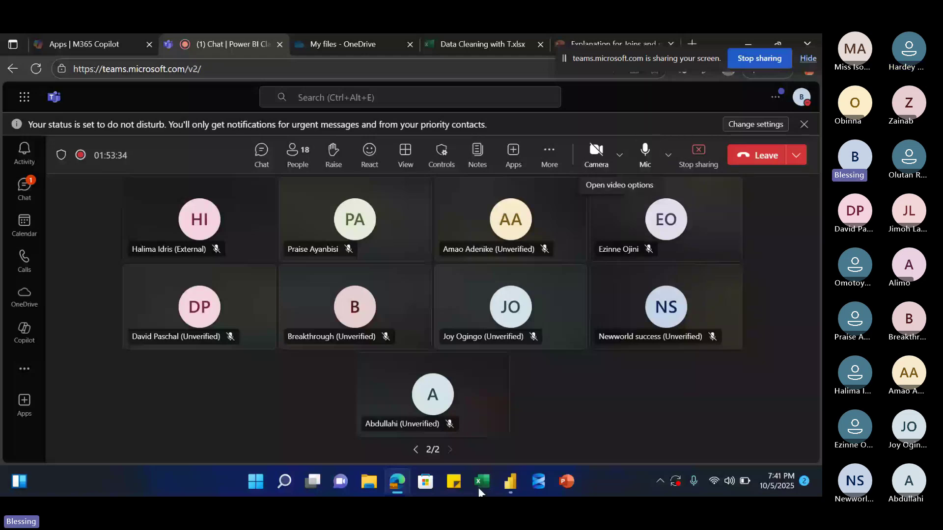
click(510, 481)
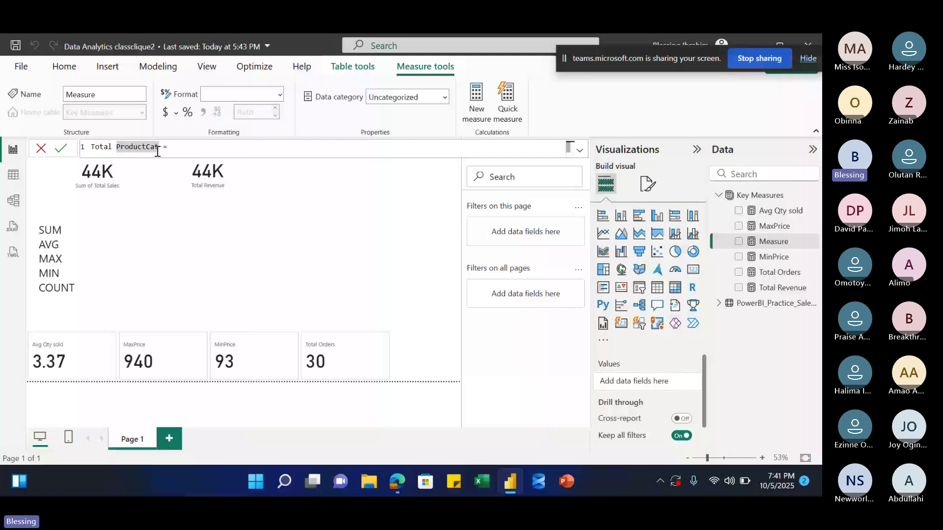
- Define the Total ProductCat measure as COUNT('PowerBI_Practice_Sales_Month1(in)'[Product Category]) and commit it
click(173, 148)
text(C)
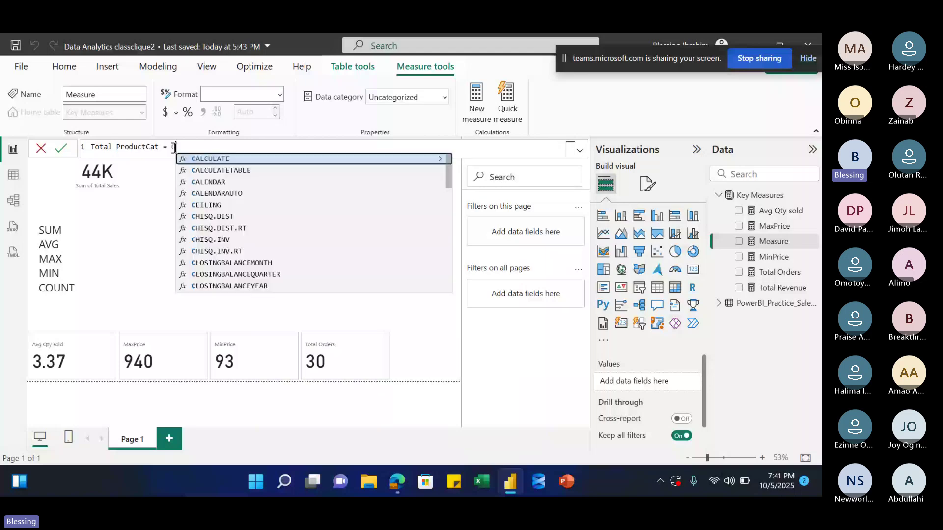
text(OUNT()
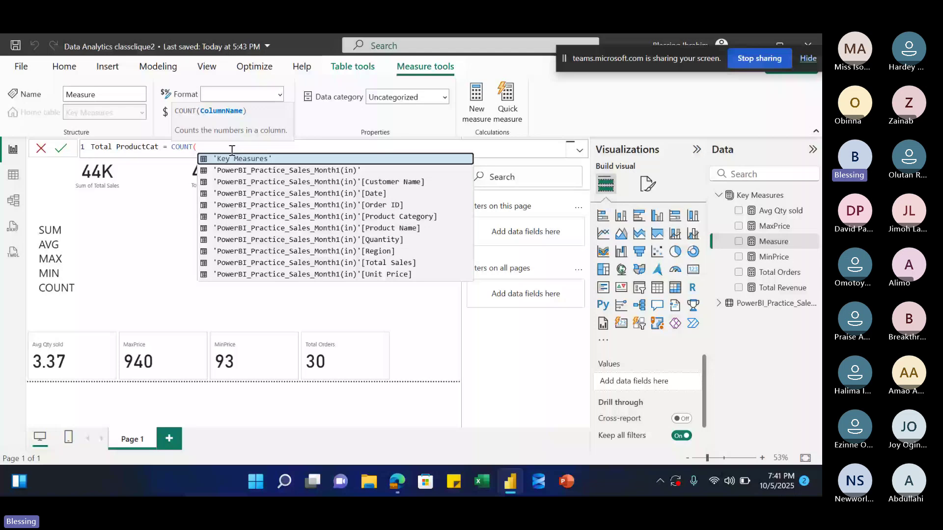
text(pro)
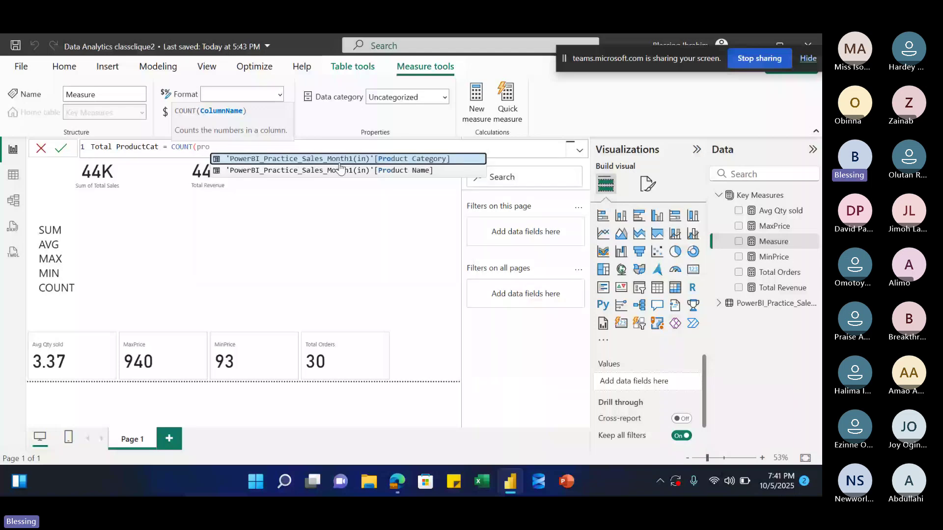
click(340, 162)
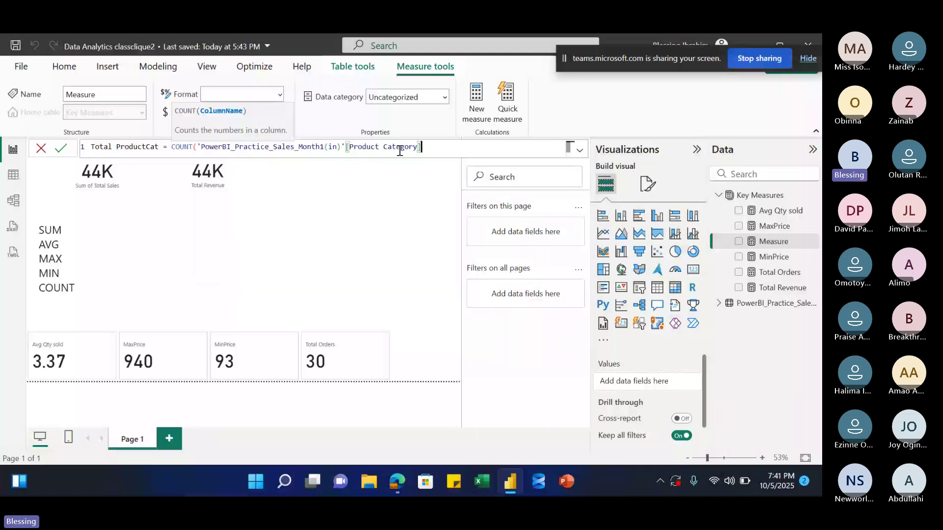
text())
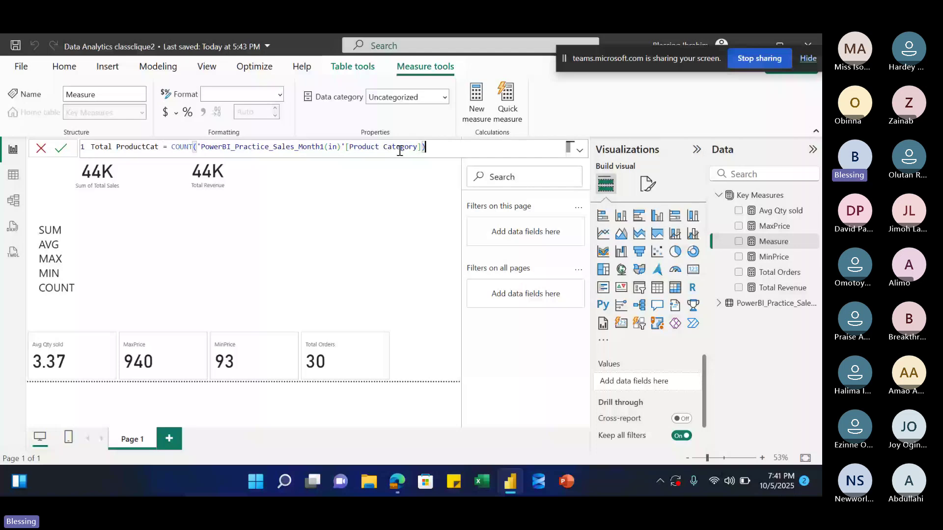
key(Return)
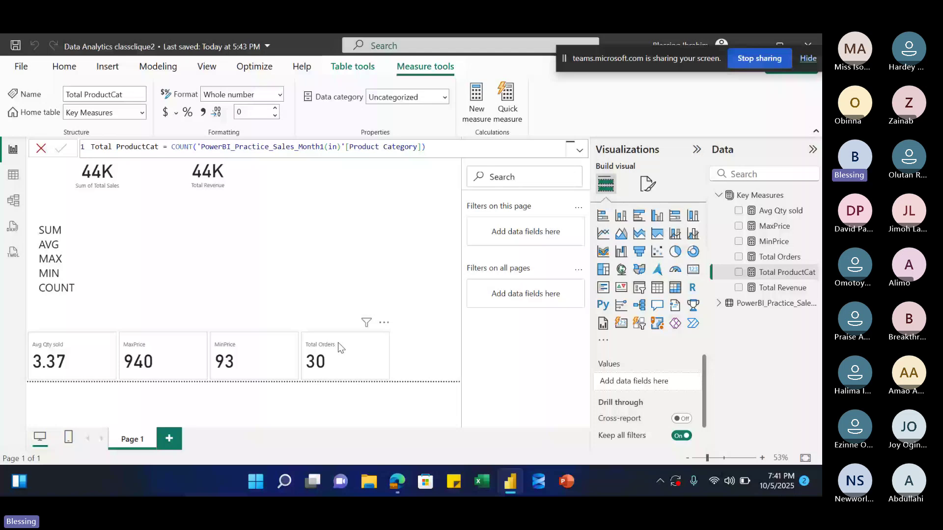
- Add the Total ProductCat measure to the multi-value card at the page's lower edge
click(337, 343)
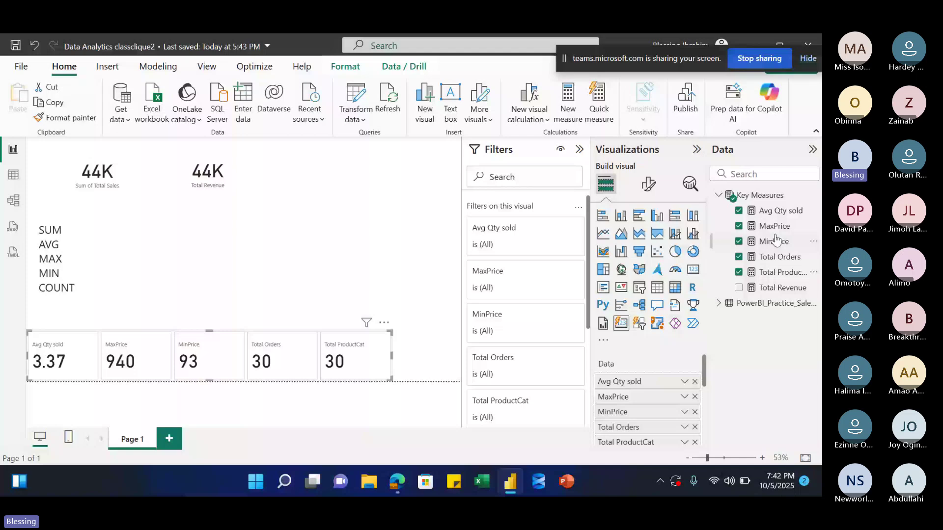
- Create a new measure in the Key Measures table and name it No.ProductCat
right_click(742, 195)
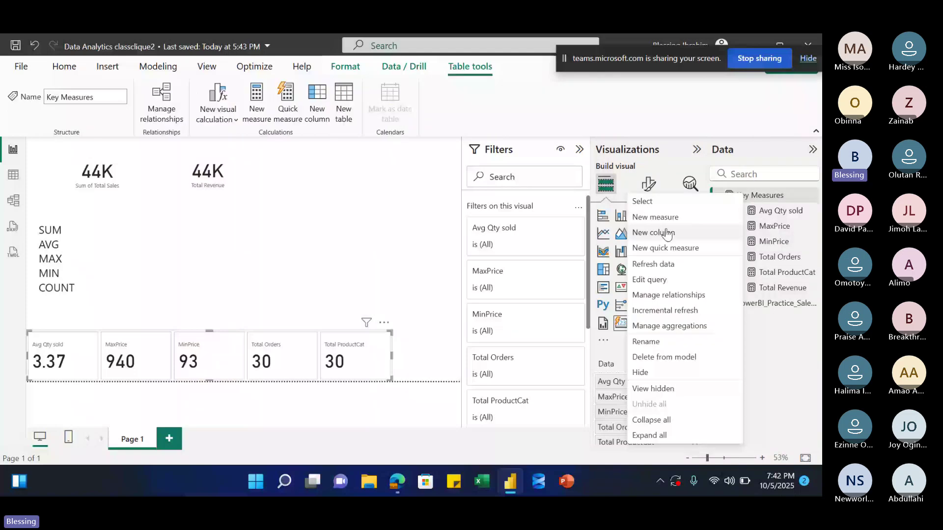
click(345, 217)
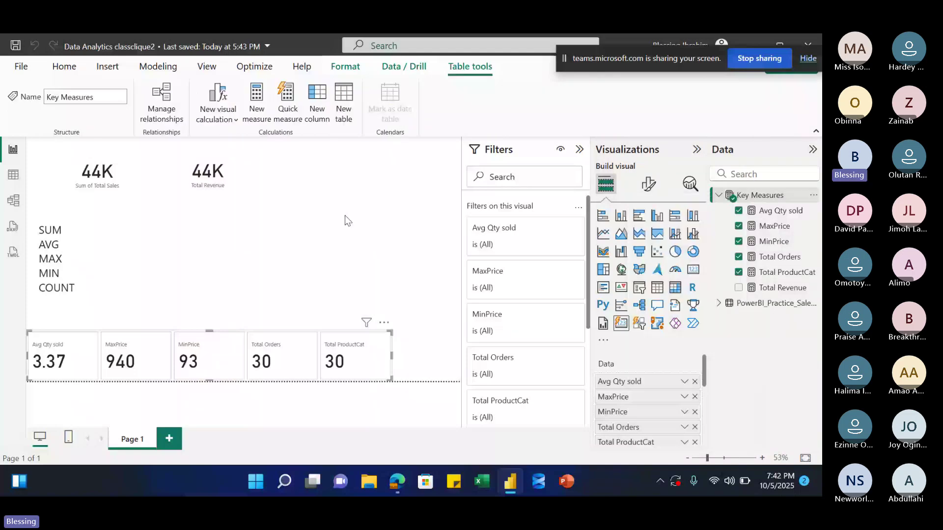
click(257, 101)
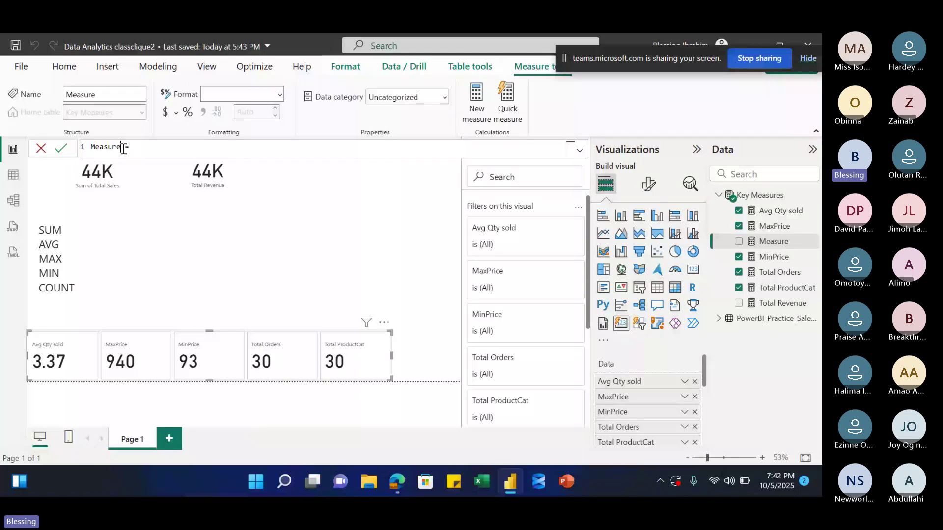
double_click(123, 149)
key(BackSpace)
text(No.Produ)
text(ctCat)
- Define No.ProductCat as DISTINCTCOUNT('PowerBI_Practice_Sales_Month1(in)'[Product Category]) and commit the measure
click(164, 149)
text(Di)
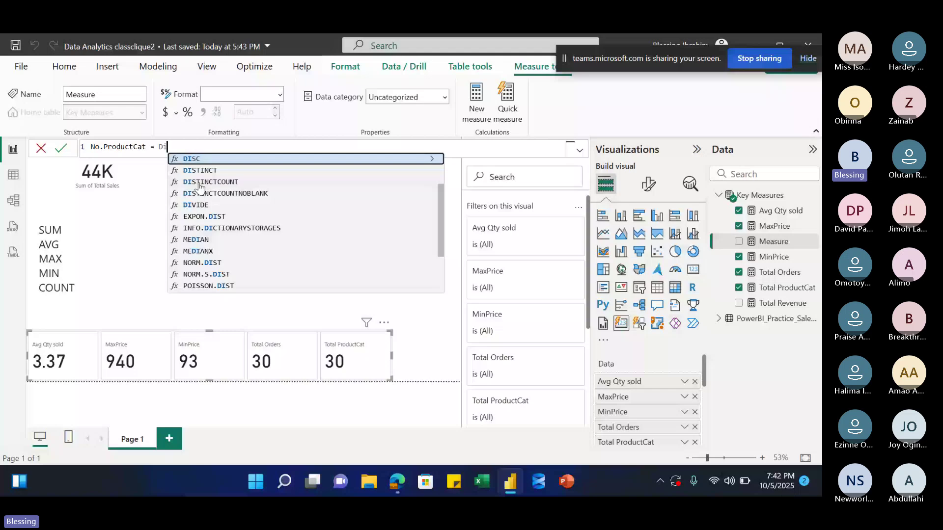
click(199, 183)
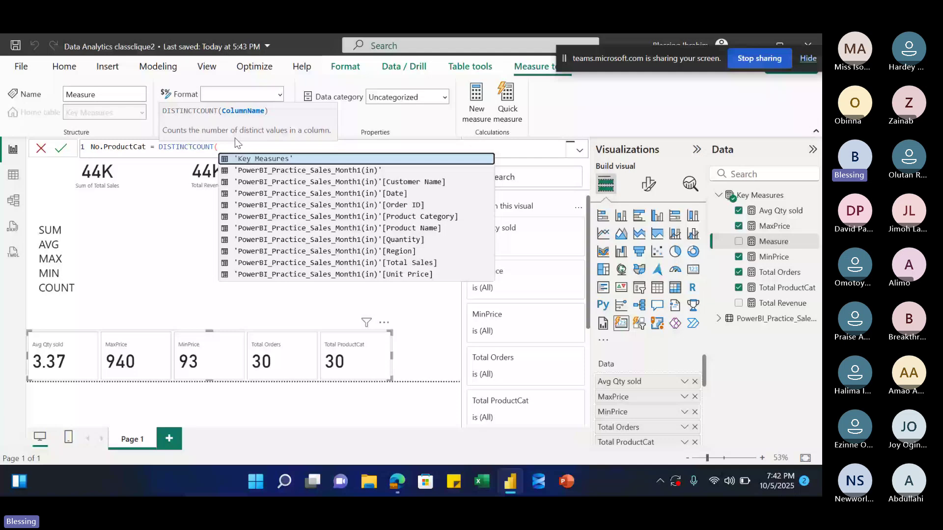
text(produ)
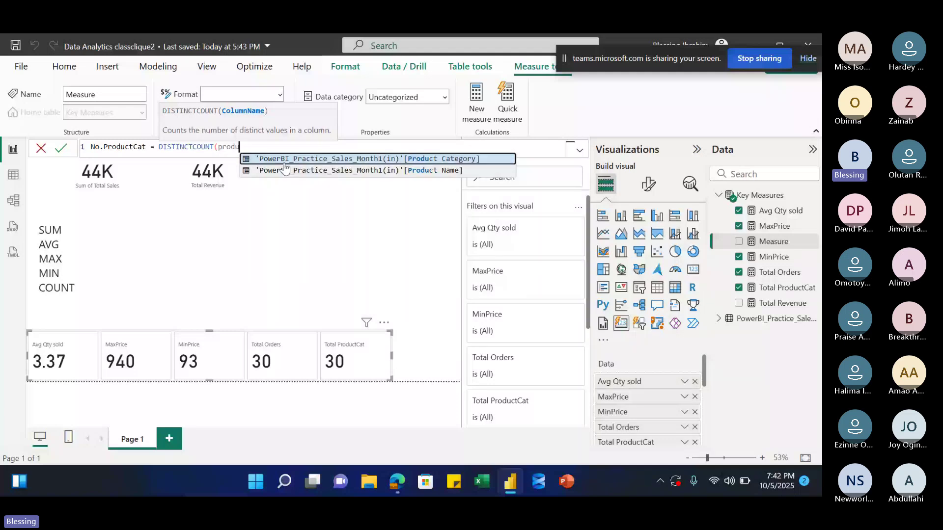
click(284, 162)
text())
key(Return)
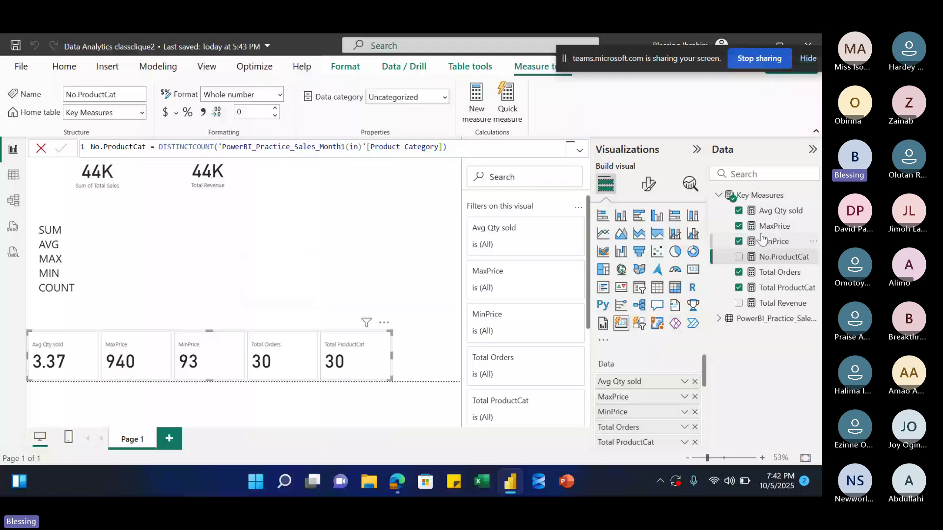
- Add No.ProductCat to the multi-value card and widen the card slightly
click(738, 257)
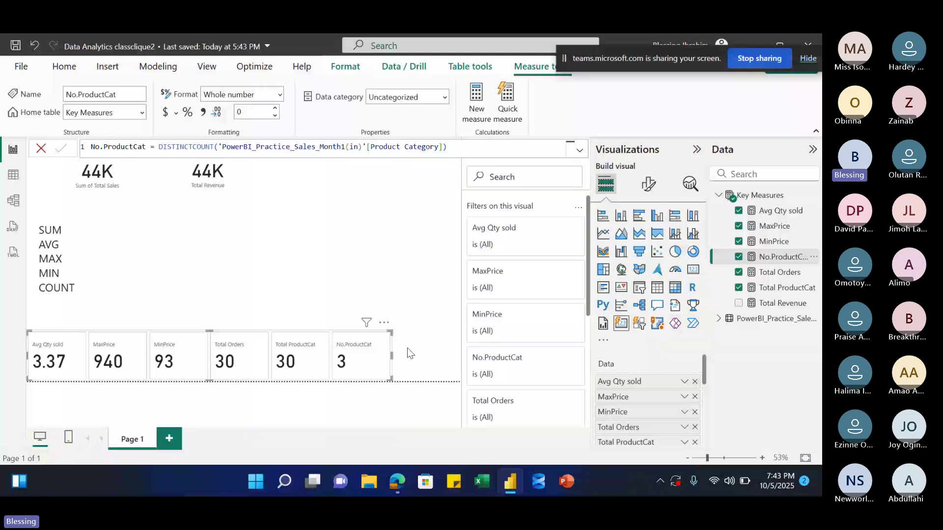
drag(407, 348, 413, 349)
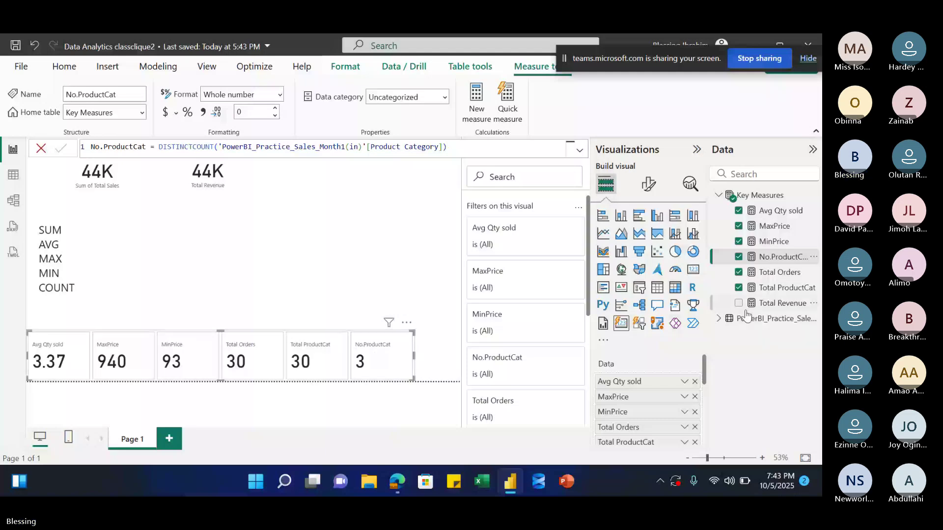
- Examine the Product Category values in the PowerBI_Practice_Sales_Month1(in) data table, and return to the report
click(13, 176)
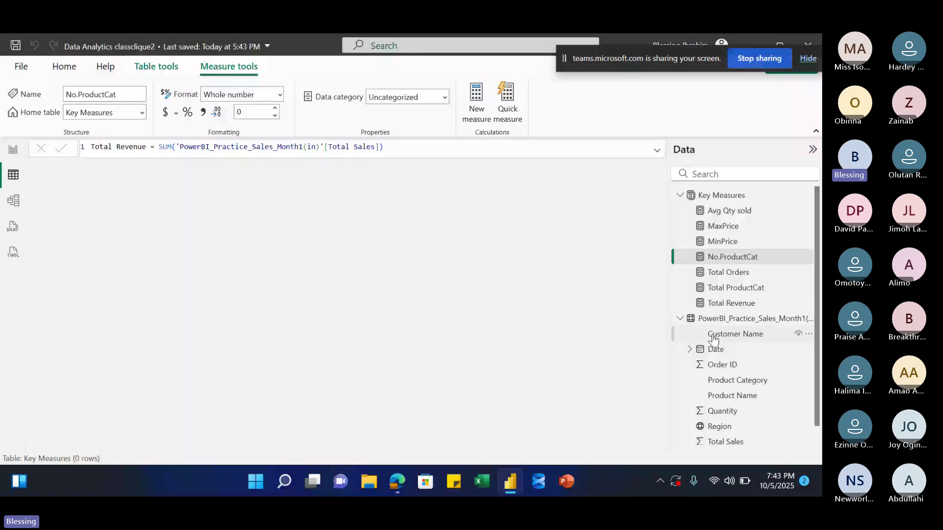
click(737, 319)
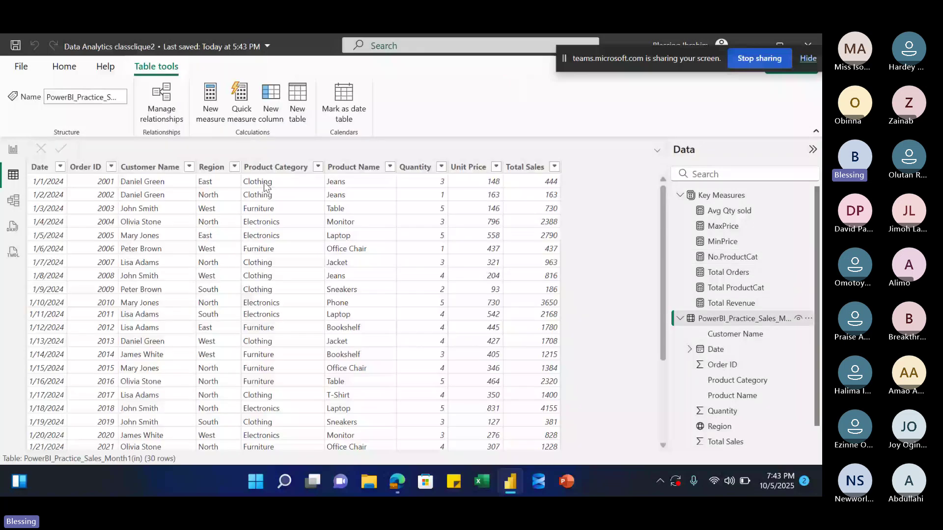
click(13, 150)
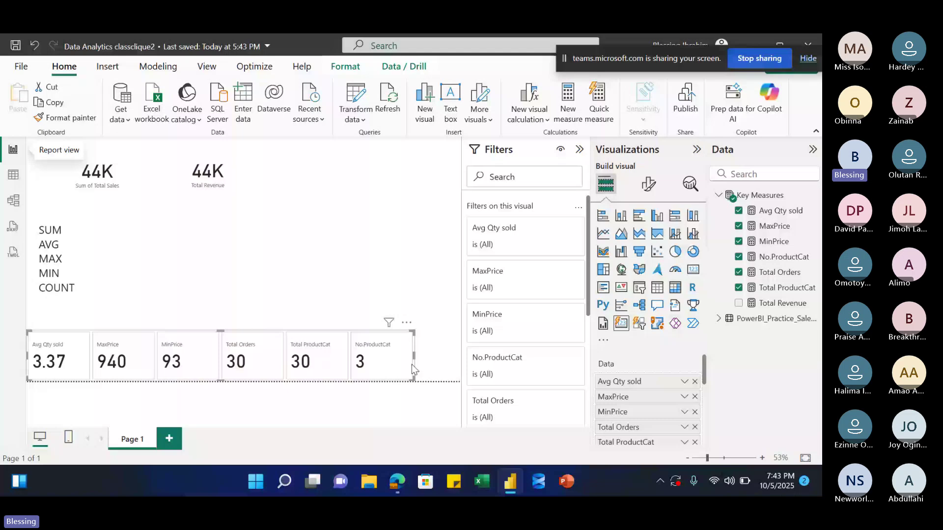
- Narrow the text box listing the aggregation functions and place a copy of it beside the original
click(86, 292)
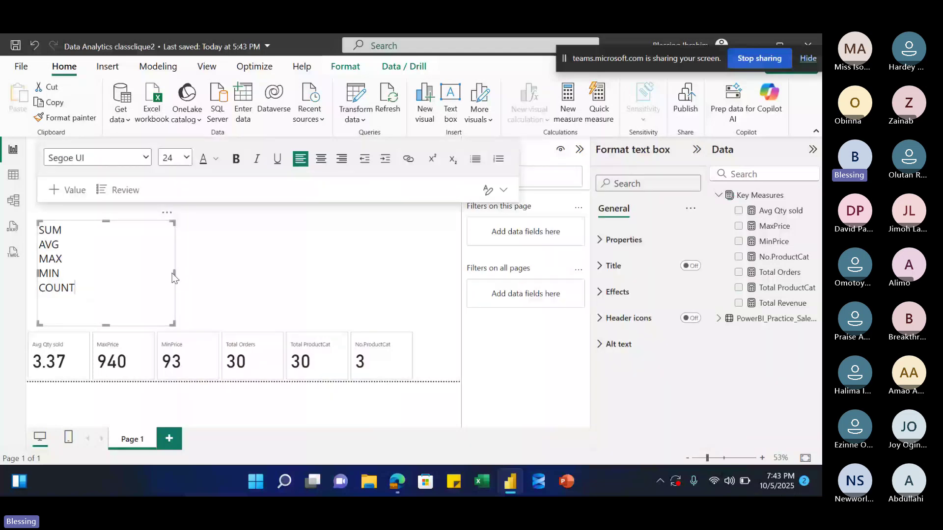
drag(173, 274, 96, 272)
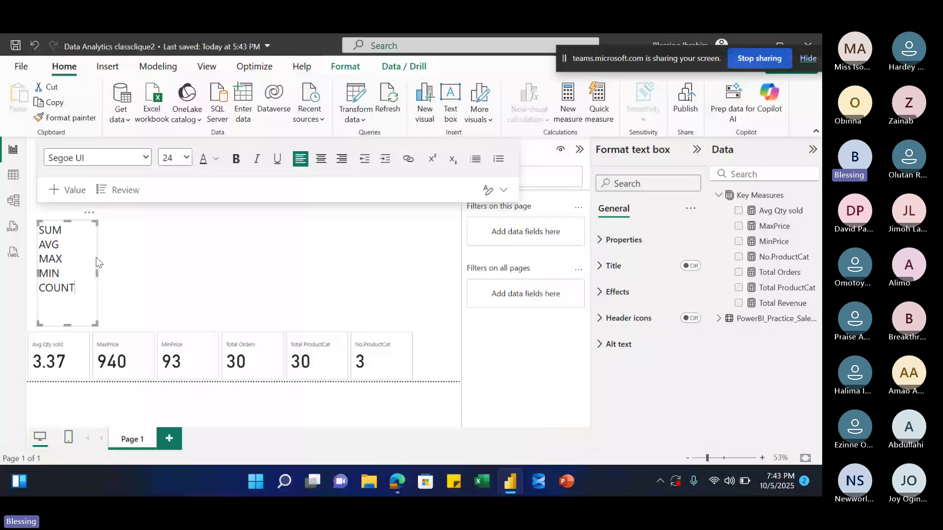
drag(97, 261, 177, 252)
key(ctrl+v)
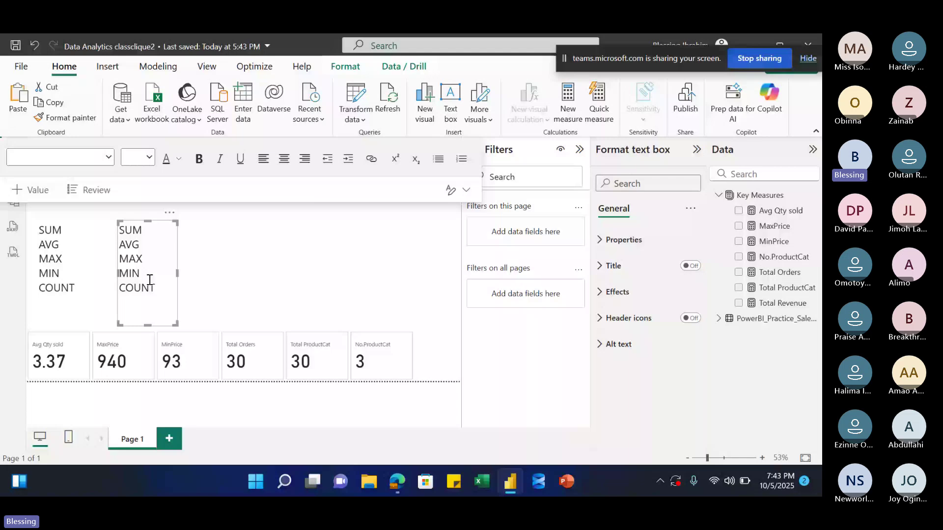
- Replace the copied text box's content with SUMX, AVGX, MAXX and MINX on separate lines
double_click(150, 281)
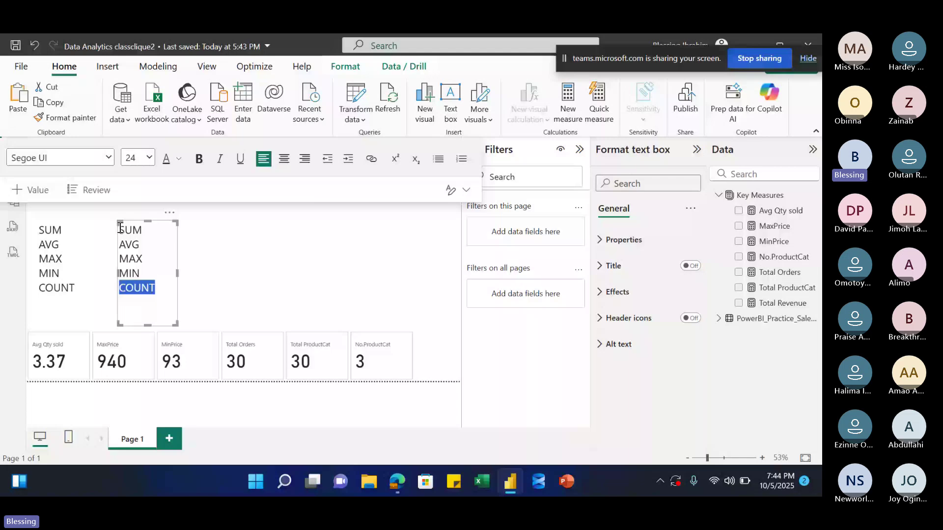
drag(163, 290, 120, 231)
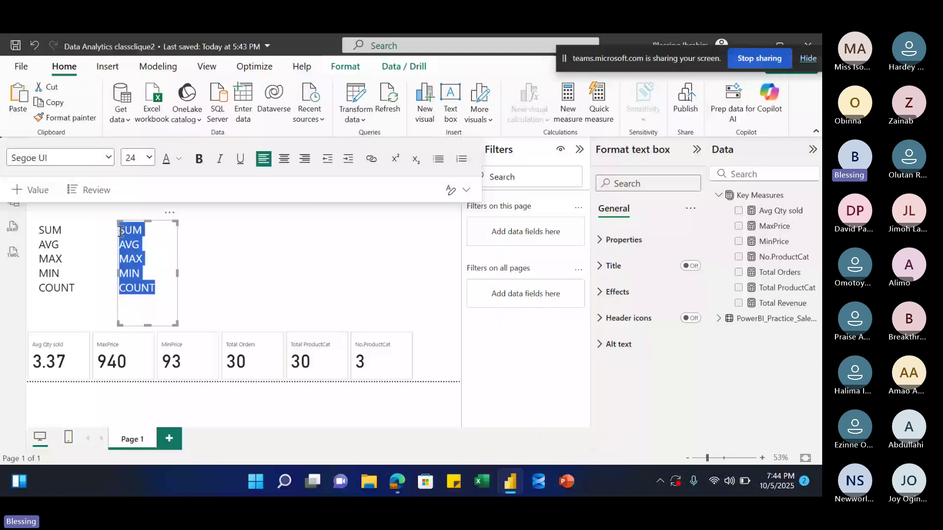
key(Delete)
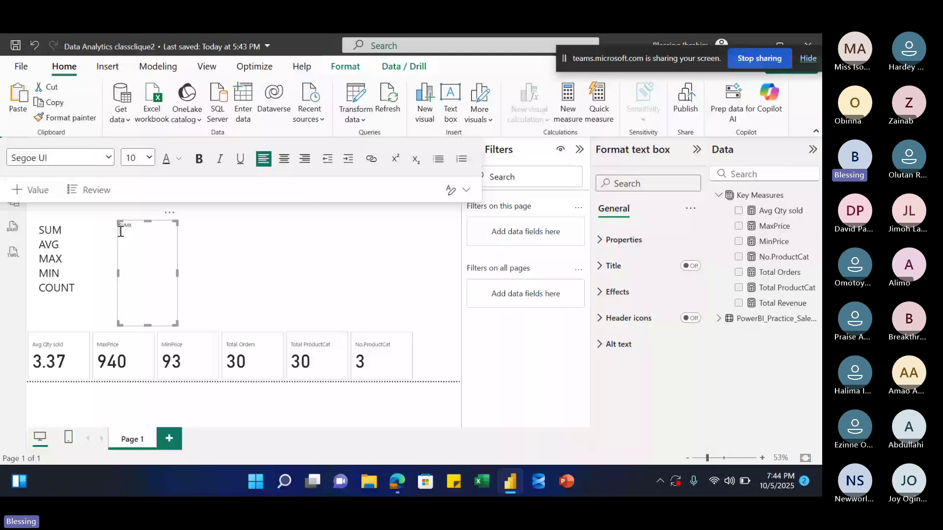
key(Return)
text(AVGX )
text(MIN)
key(BackSpace)
key(BackSpace)
text(AXX)
key(Return)
text(MINX)
- Shorten the new text box to fit its list and set all its text to font size 16
drag(147, 324, 148, 257)
key(ctrl+a)
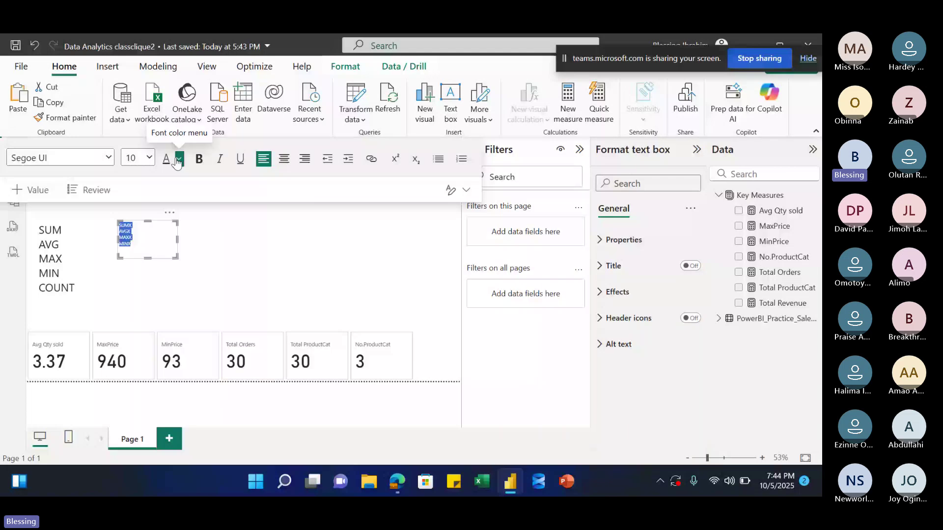
click(149, 157)
click(161, 261)
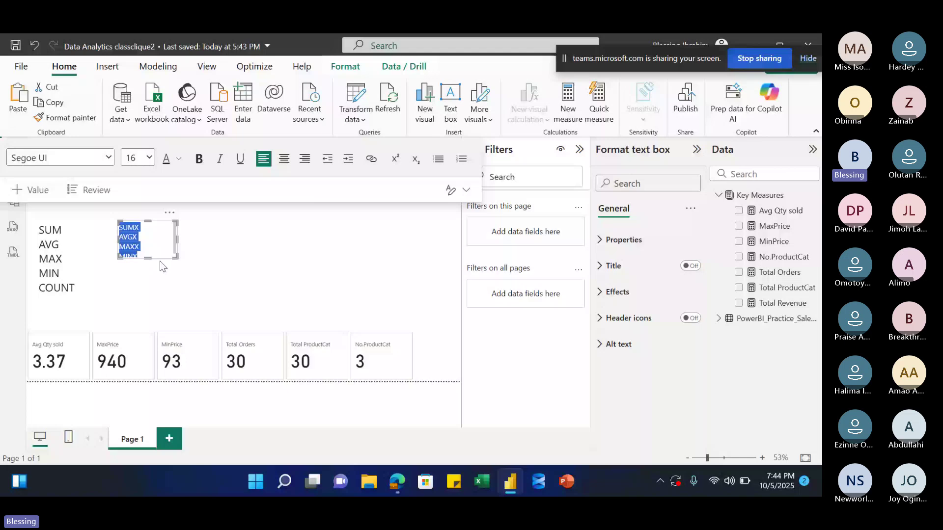
click(160, 261)
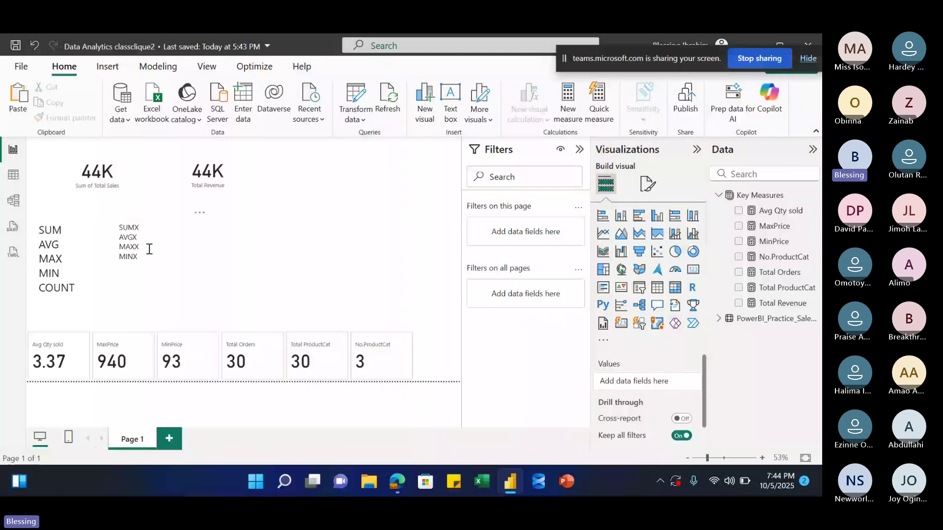
- Examine the Quantity column and its neighbours in the PowerBI_Practice_Sales_Month1(in) data table, and return to the report
click(771, 319)
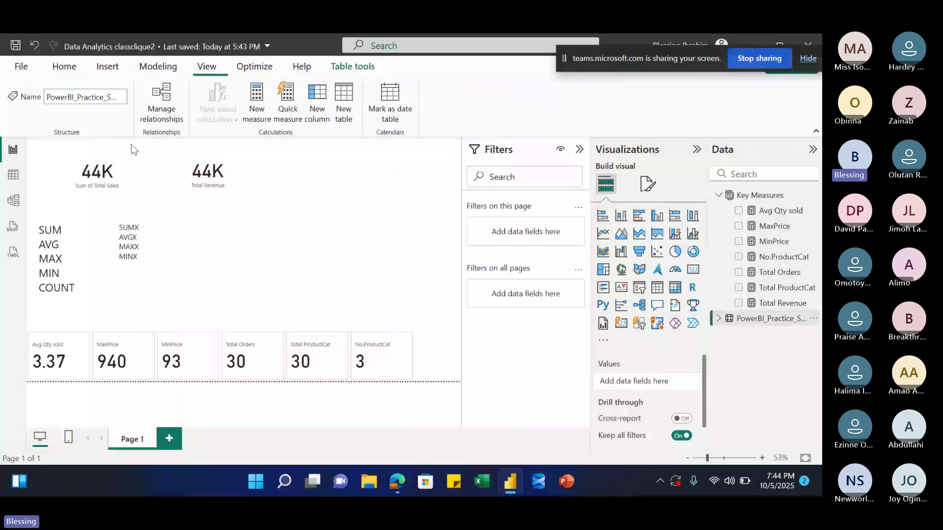
click(13, 175)
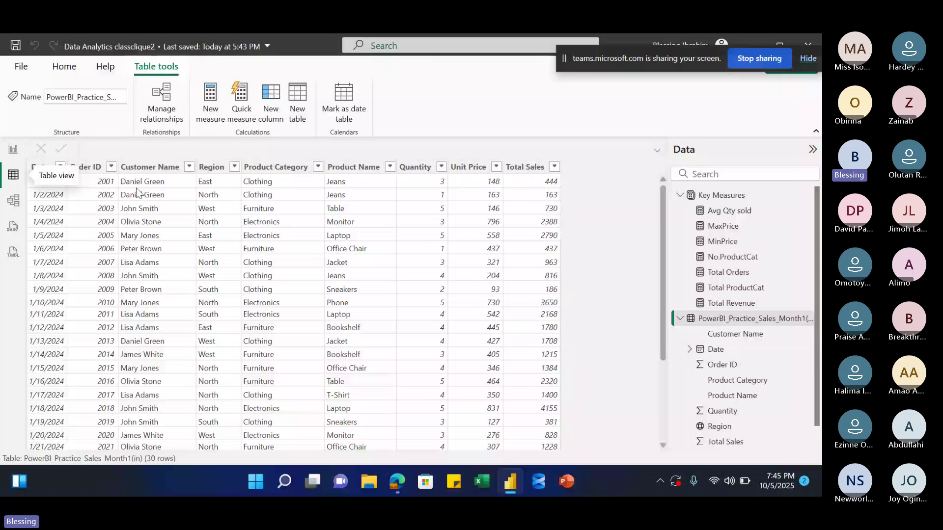
click(15, 152)
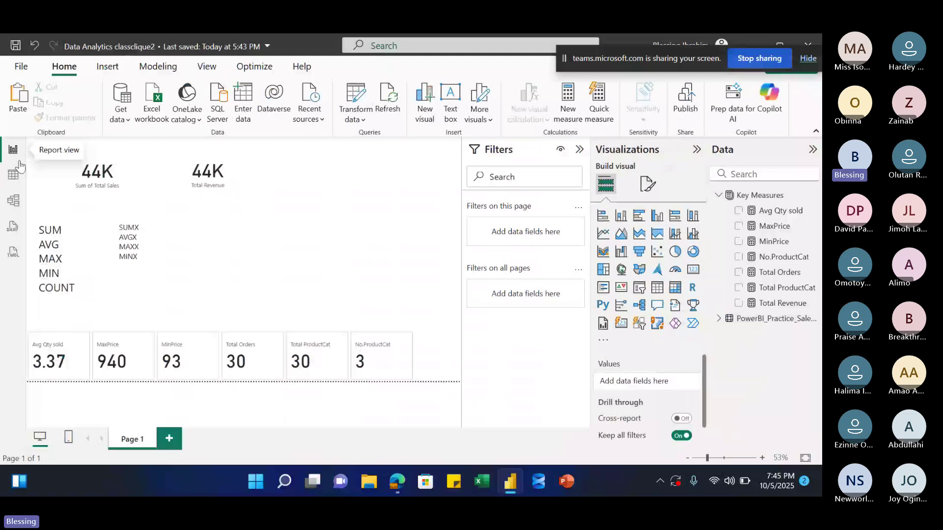
click(15, 174)
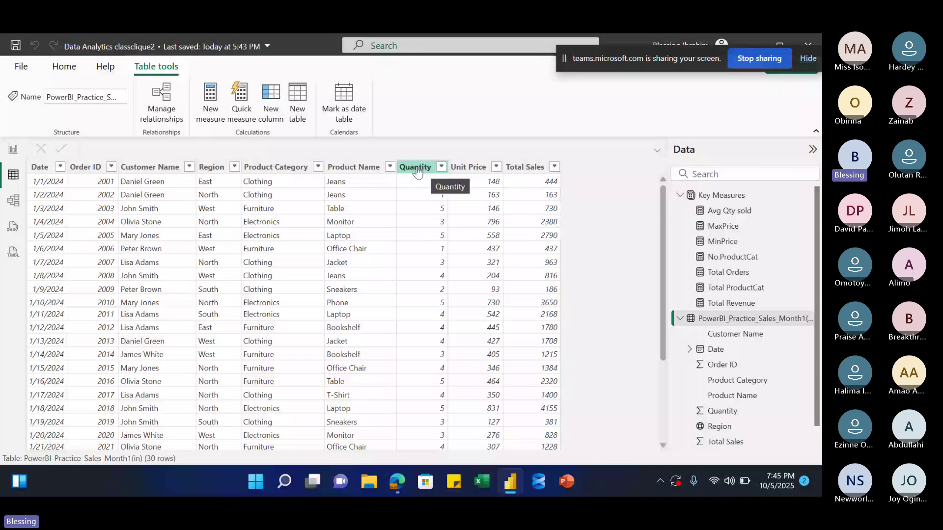
click(13, 150)
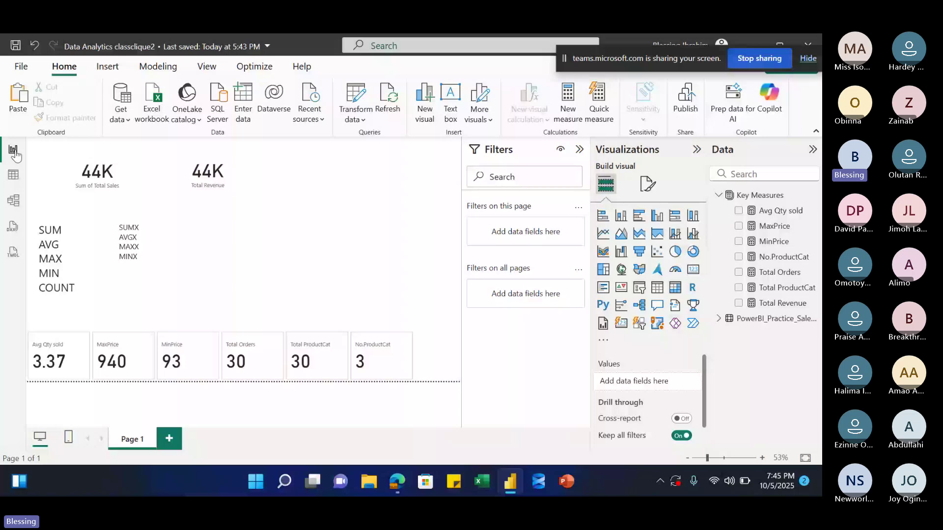
- Create a new measure in the Key Measures table and name it Total Revenue 2
right_click(761, 195)
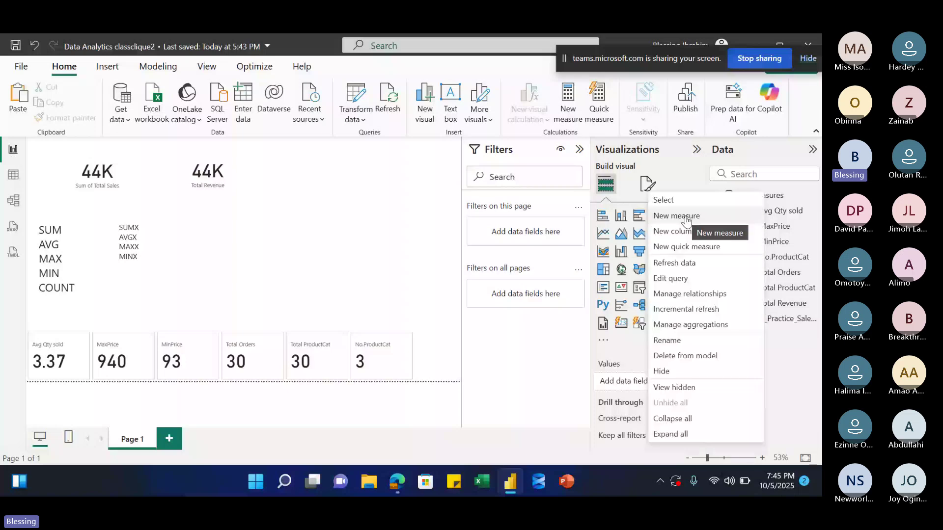
click(686, 222)
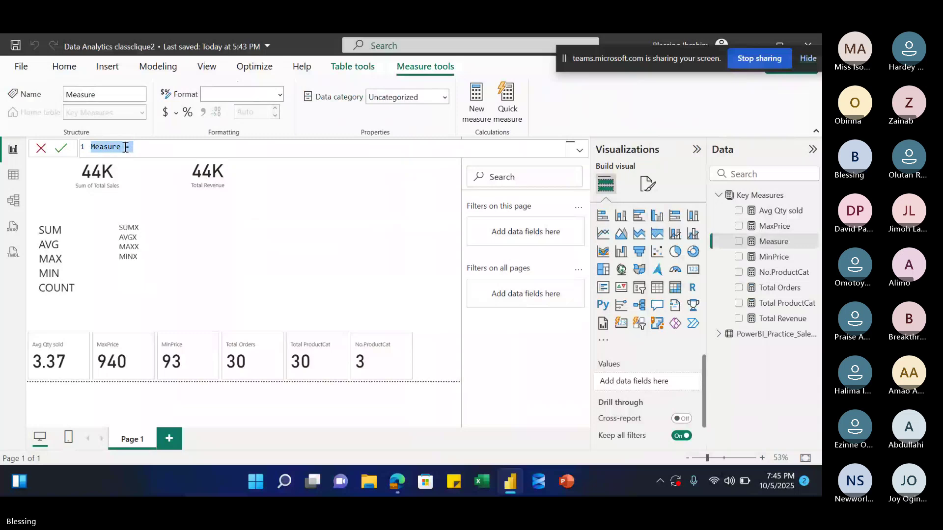
click(125, 147)
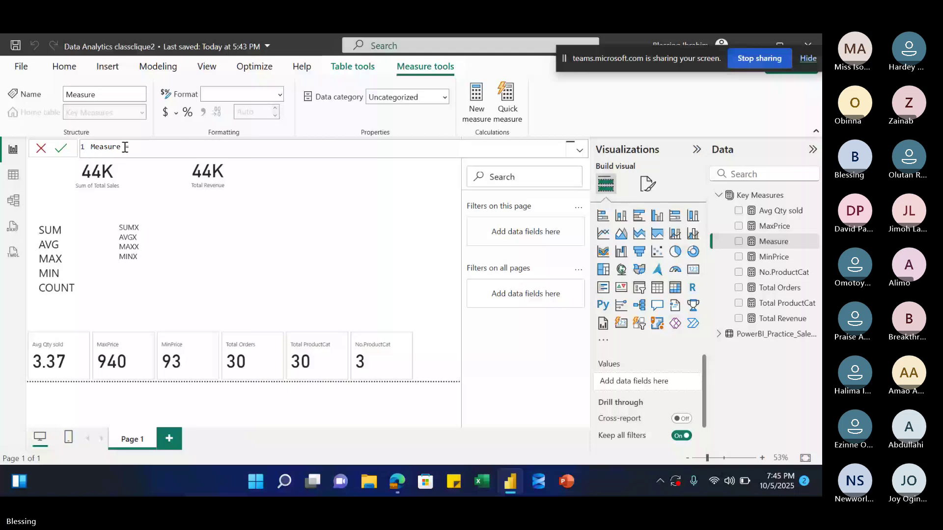
key(ctrl+BackSpace)
text(Total Reve)
text(nue 2)
- Define Total Revenue 2 as SUMX over the PowerBI_Practice_Sales_Month1(in) table, multiplying its Quantity column by its Unit Price column
key(End)
text(SUMX)
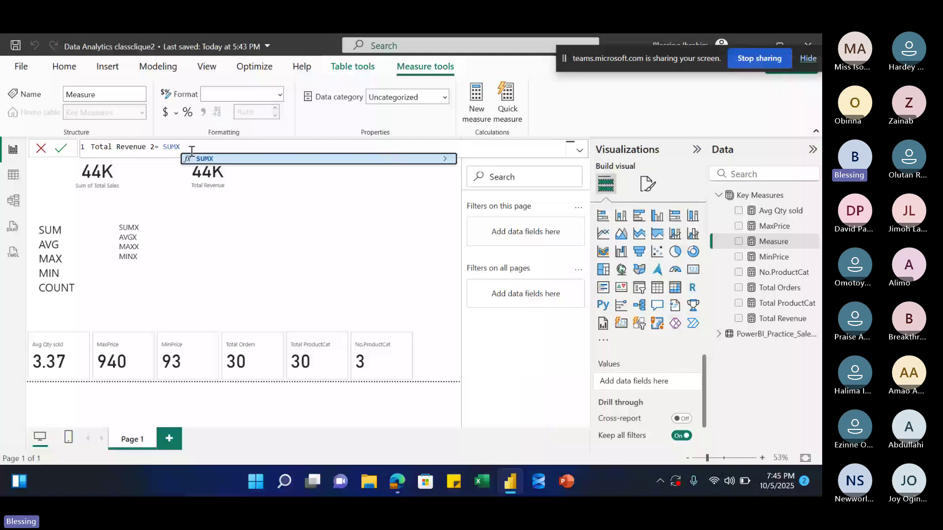
text(()
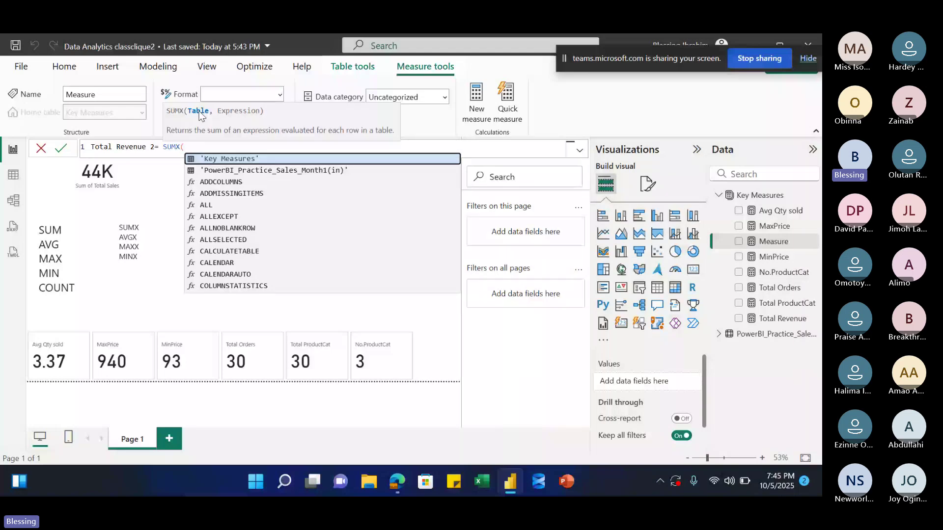
click(273, 170)
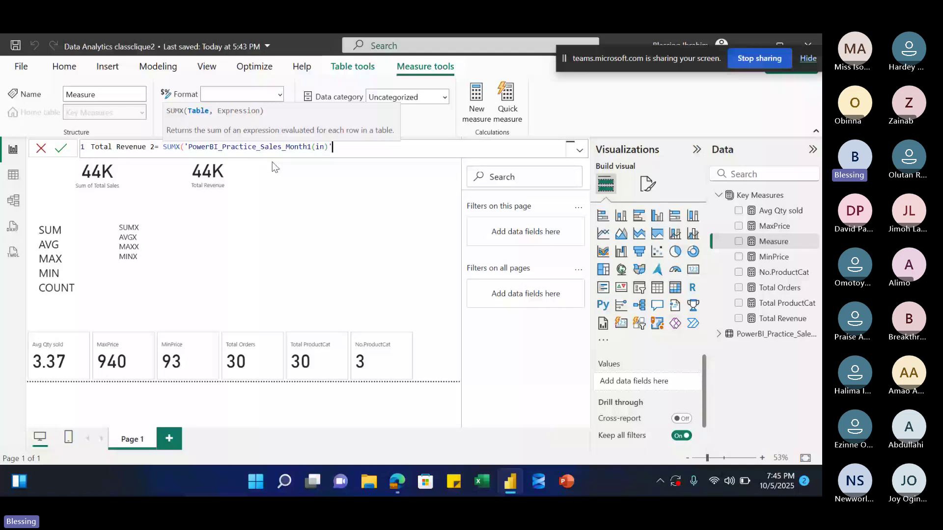
text(,)
text(Qu)
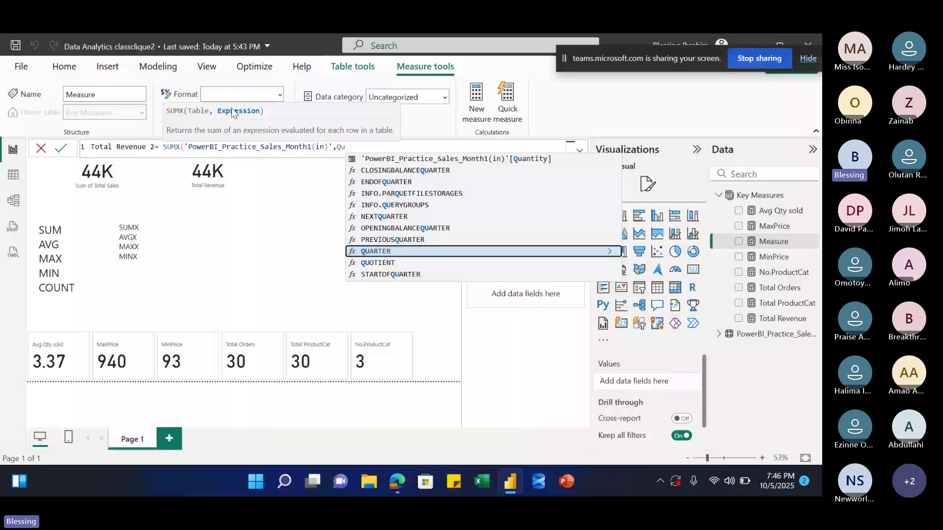
click(380, 158)
text(*)
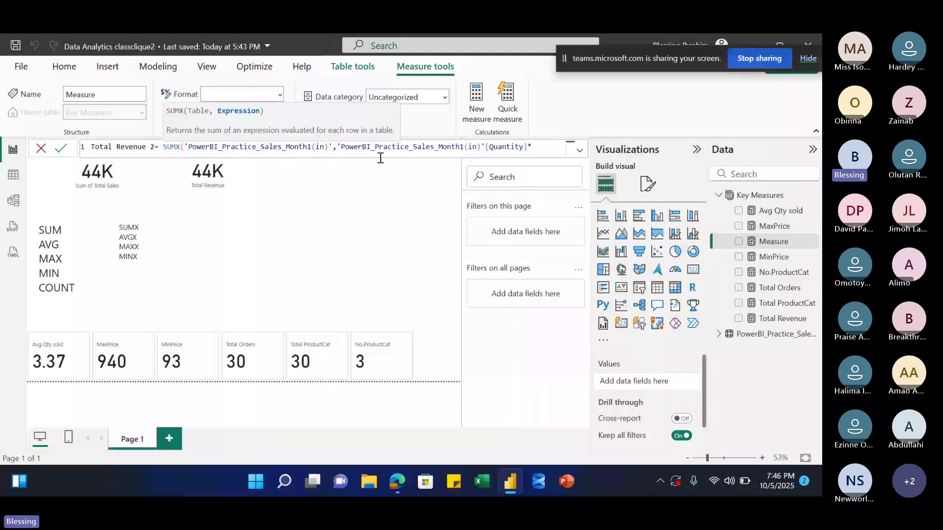
text('PowerBI_Practice_Sales_Month1(in)'[Unit Price])
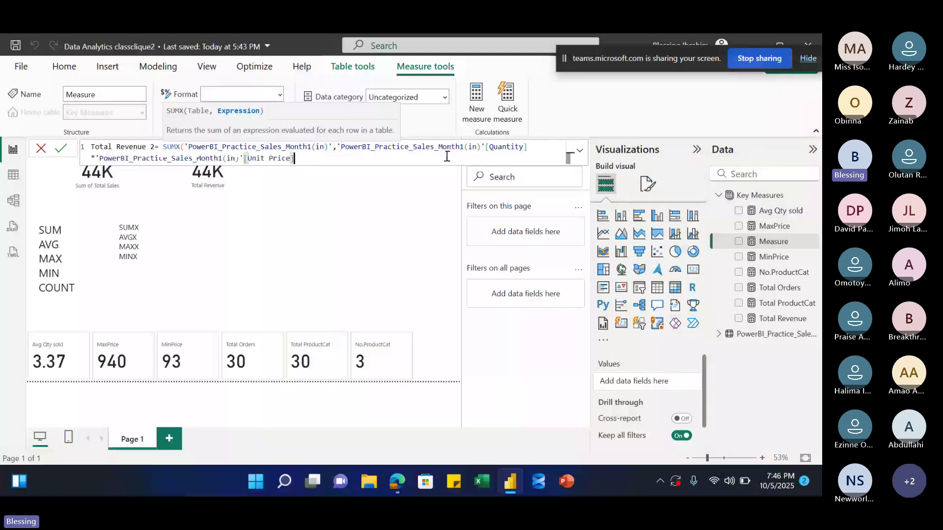
text())
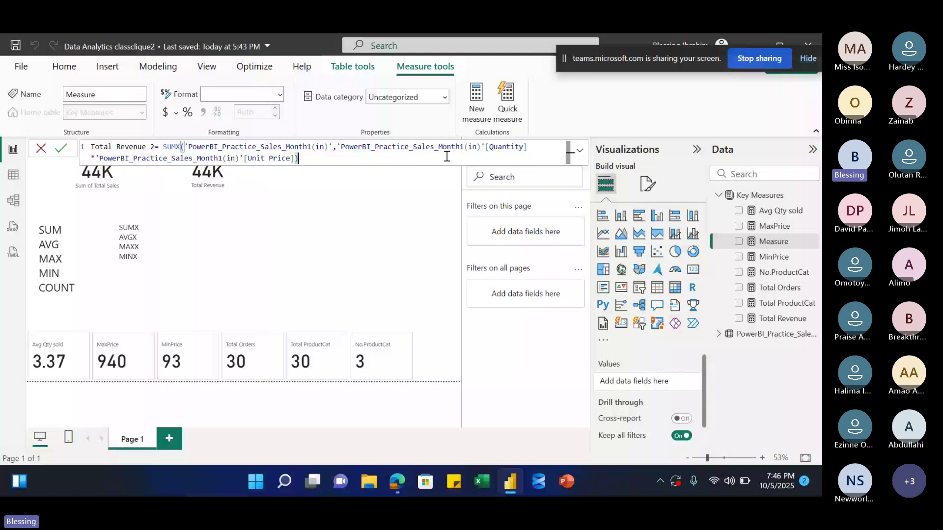
- Examine the table argument and the Quantity and Unit Price parts of the expression in the SUMX formula
drag(188, 147, 328, 148)
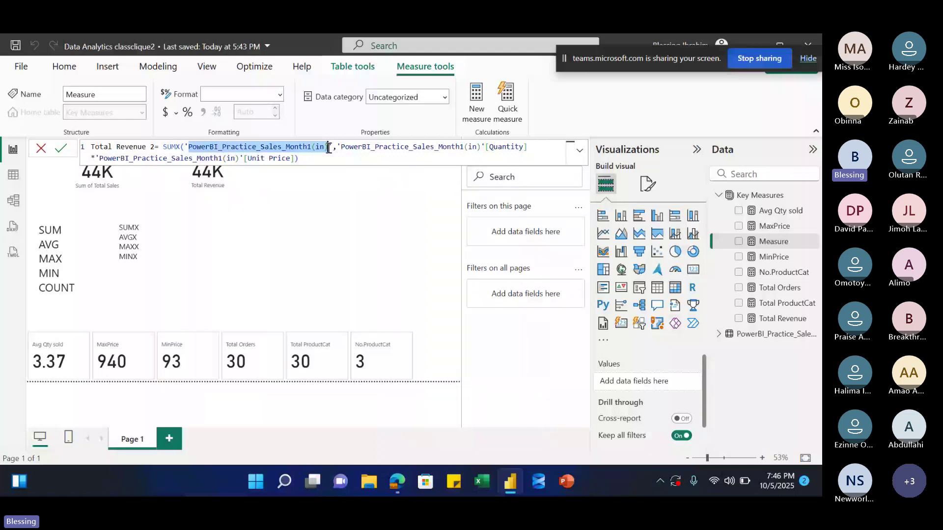
click(342, 148)
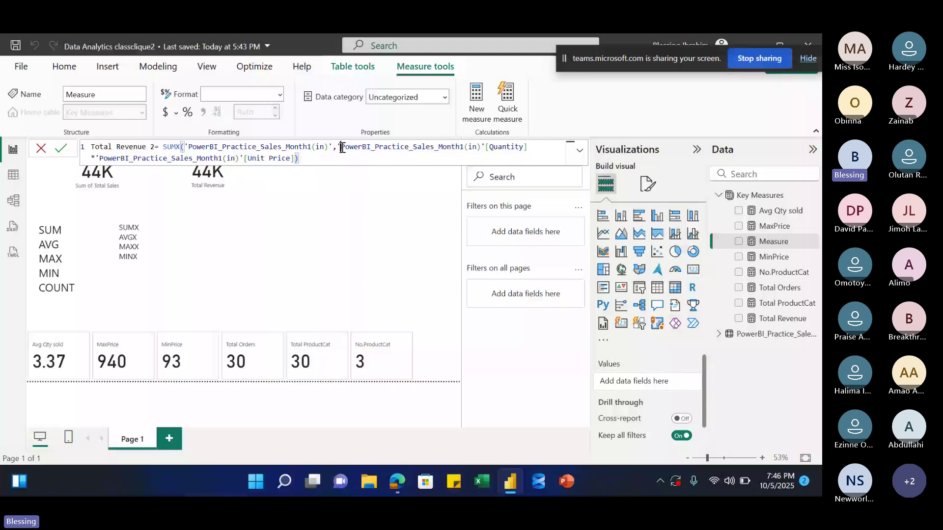
drag(298, 158, 115, 158)
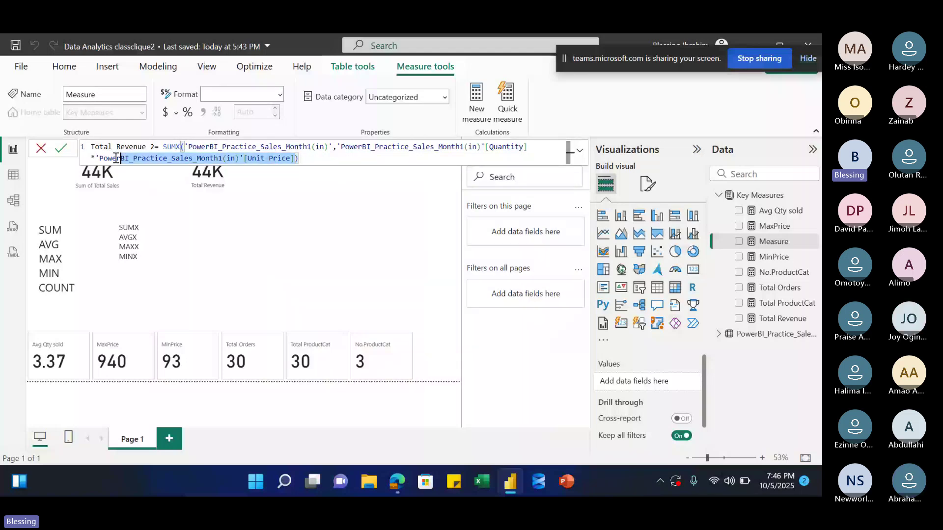
click(326, 149)
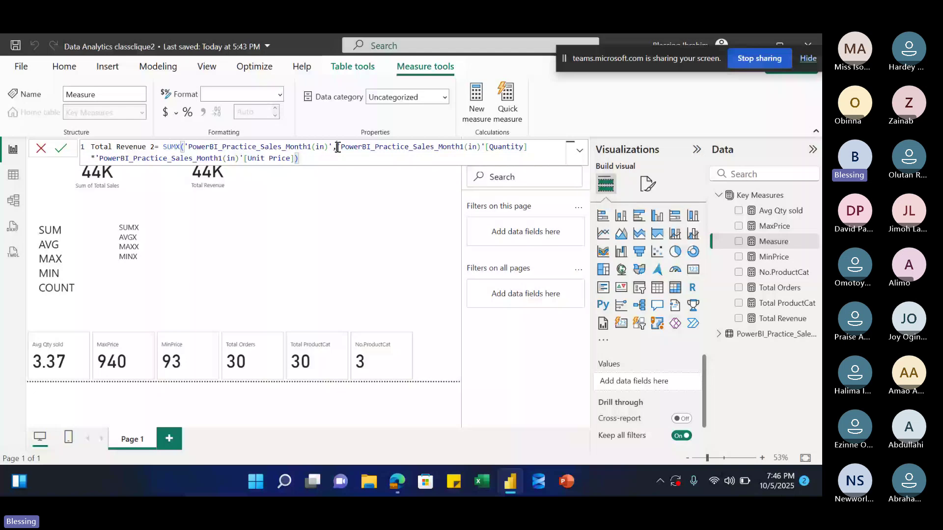
drag(337, 147, 532, 152)
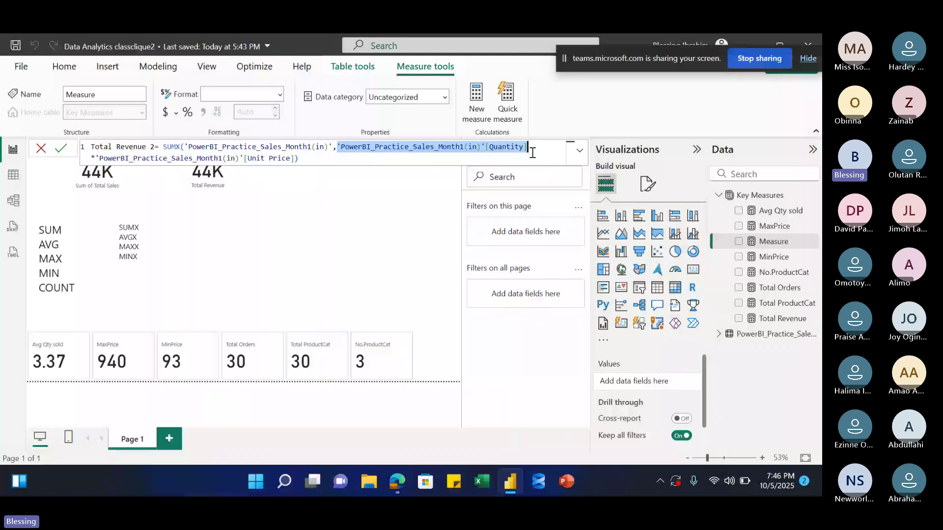
drag(298, 158, 255, 158)
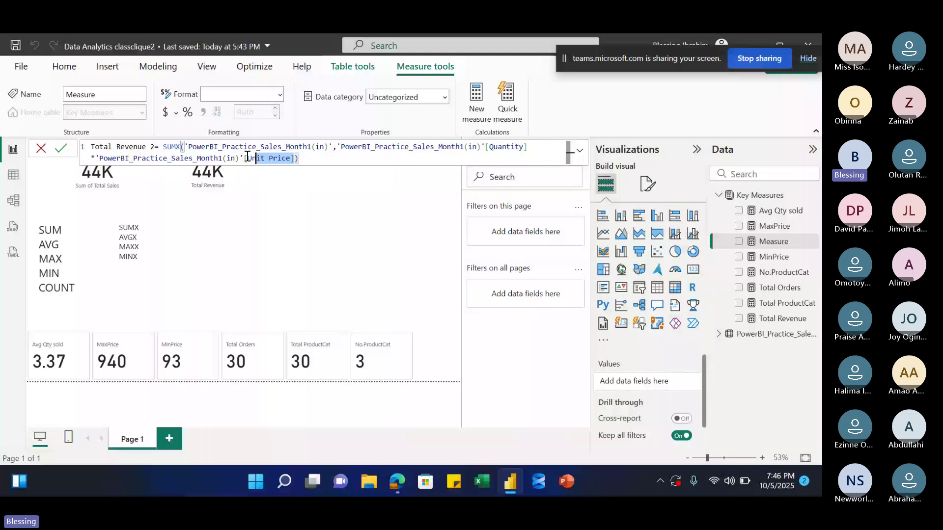
drag(248, 156, 182, 150)
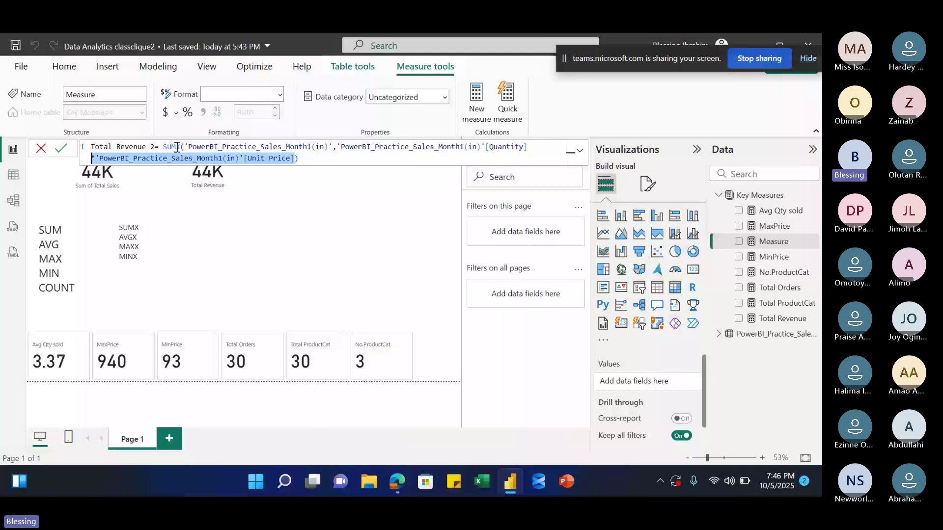
click(306, 158)
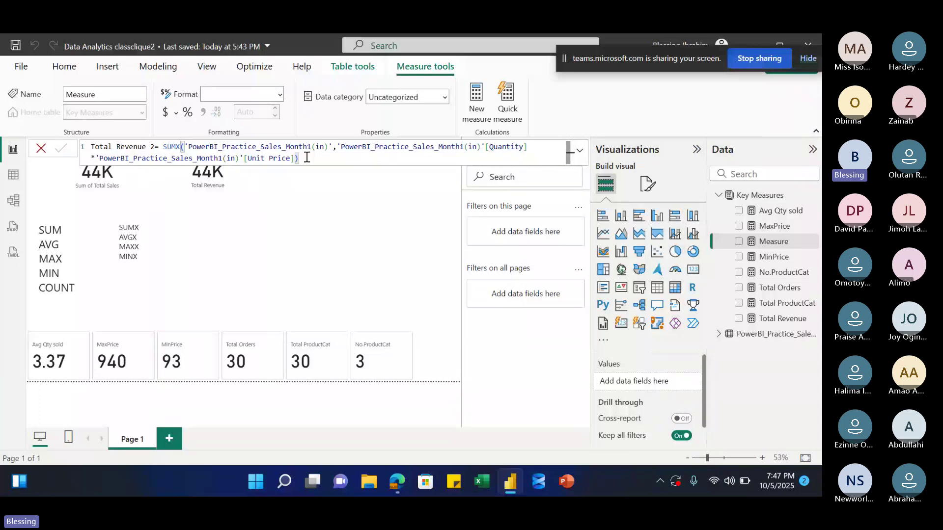
- Commit the Total Revenue 2 measure and add it to the multi-value card visual below the text boxes
key(Return)
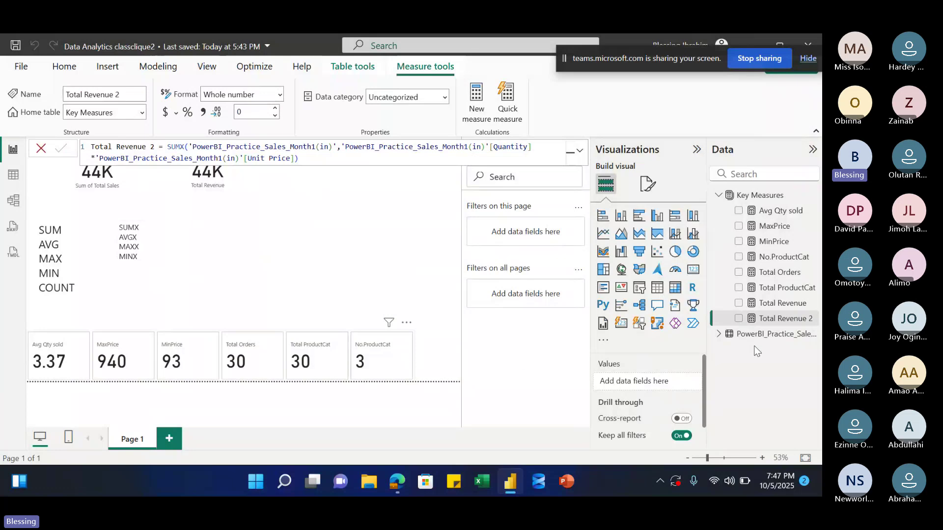
click(739, 319)
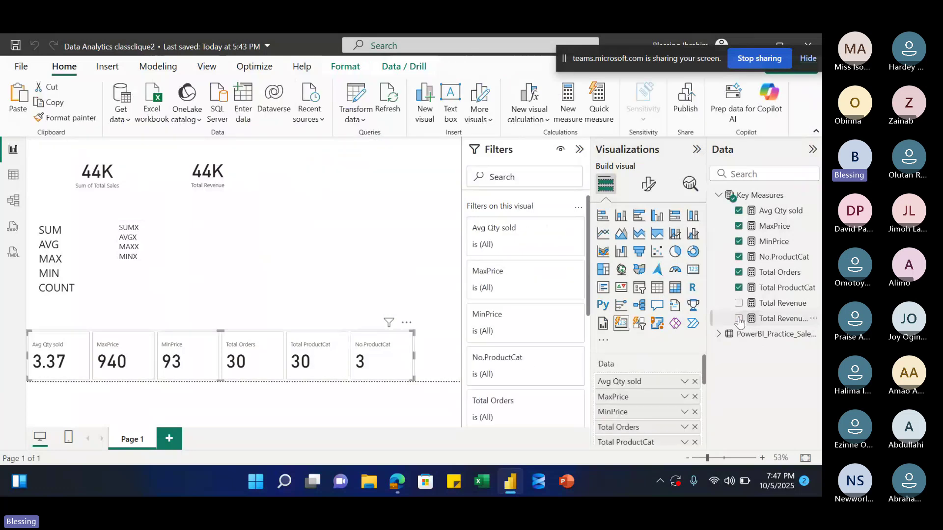
click(738, 319)
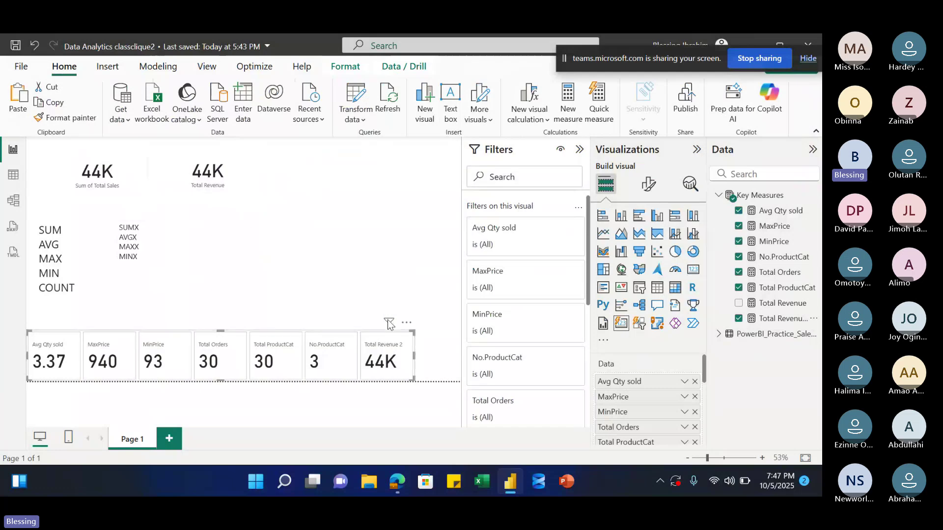
click(138, 235)
drag(118, 243, 137, 257)
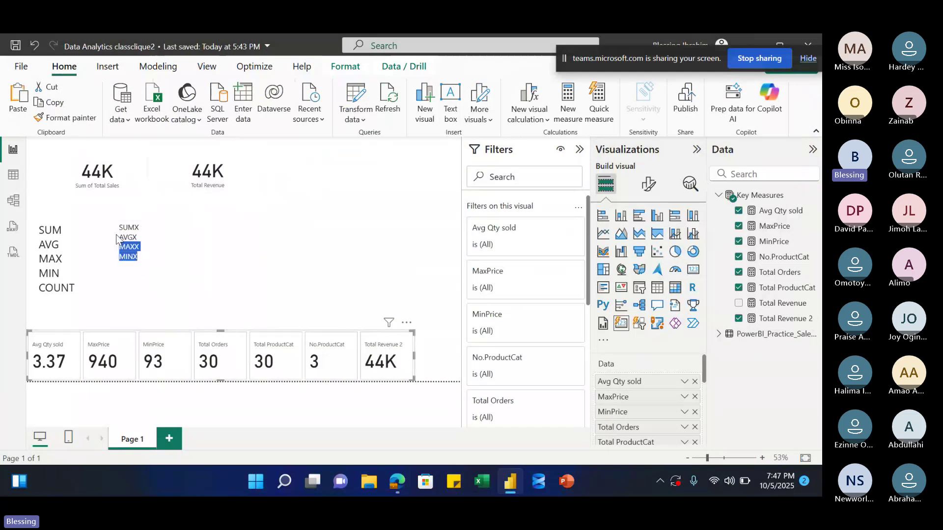
click(145, 239)
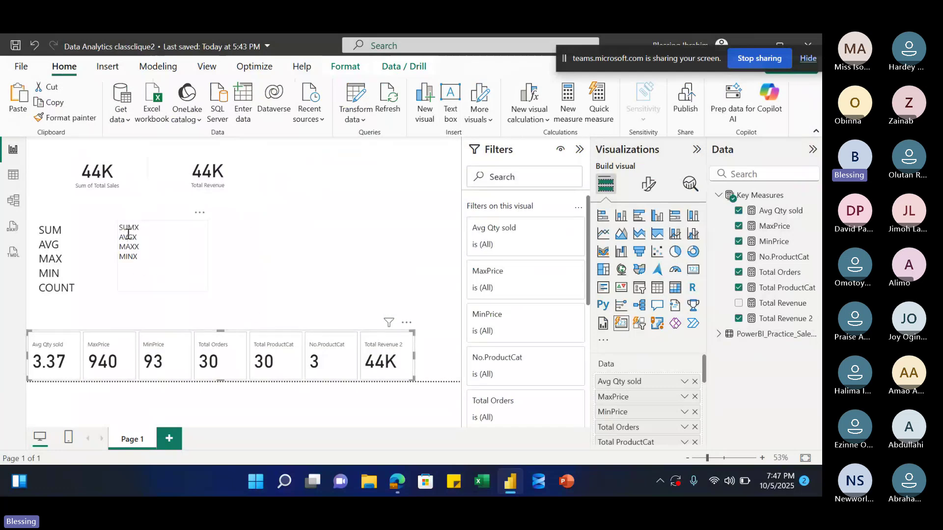
click(154, 237)
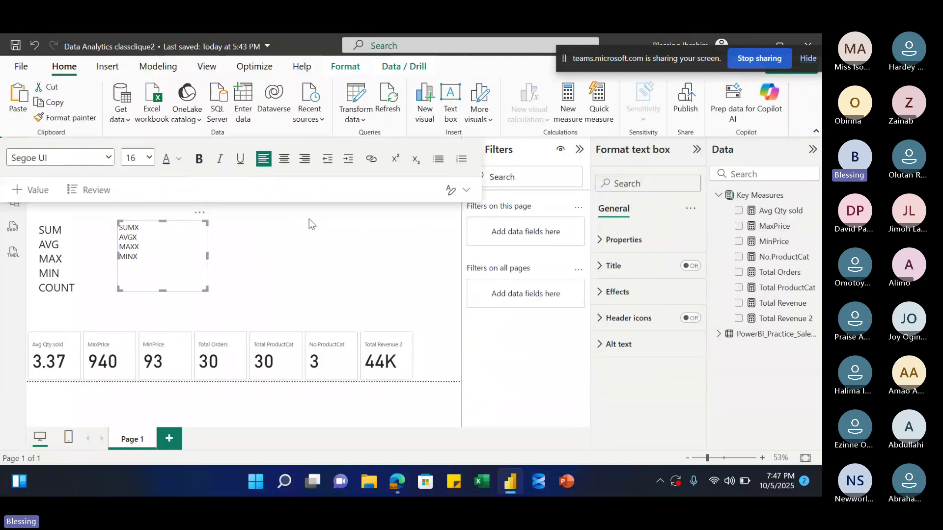
click(401, 250)
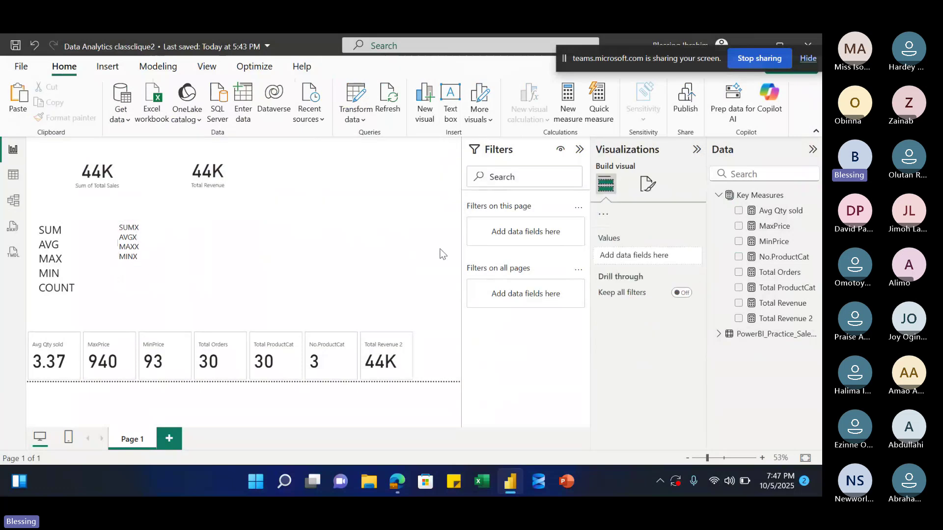
- Copy the whole Total Revenue 2 formula into a new measure in the Key Measures table
click(783, 320)
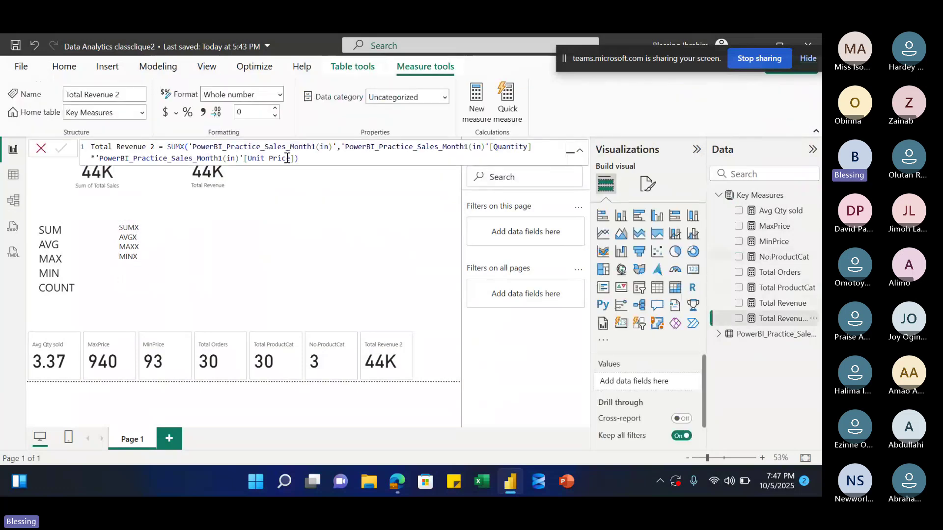
drag(301, 158, 154, 147)
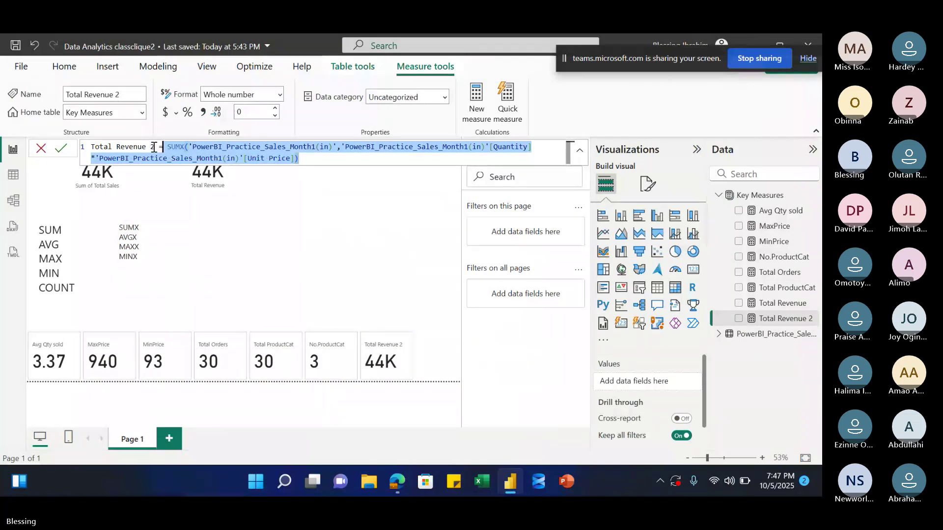
drag(154, 147, 87, 152)
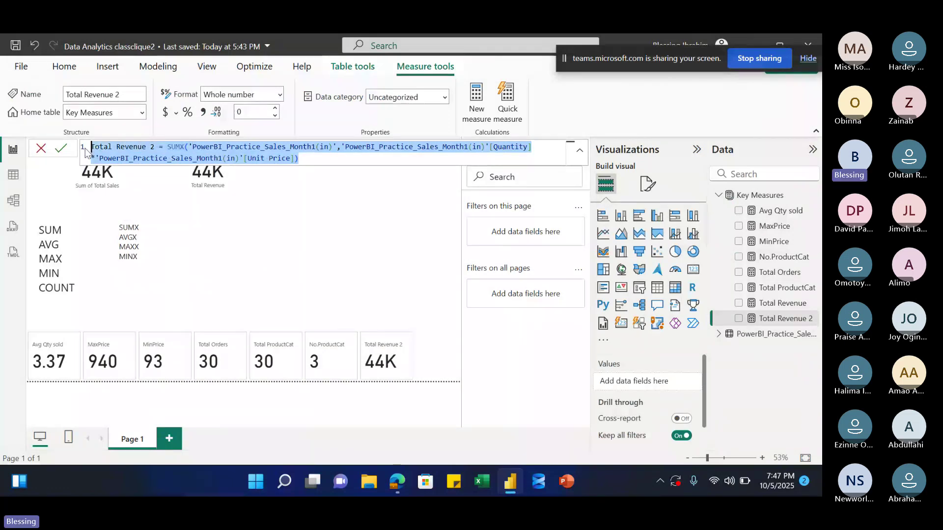
click(369, 154)
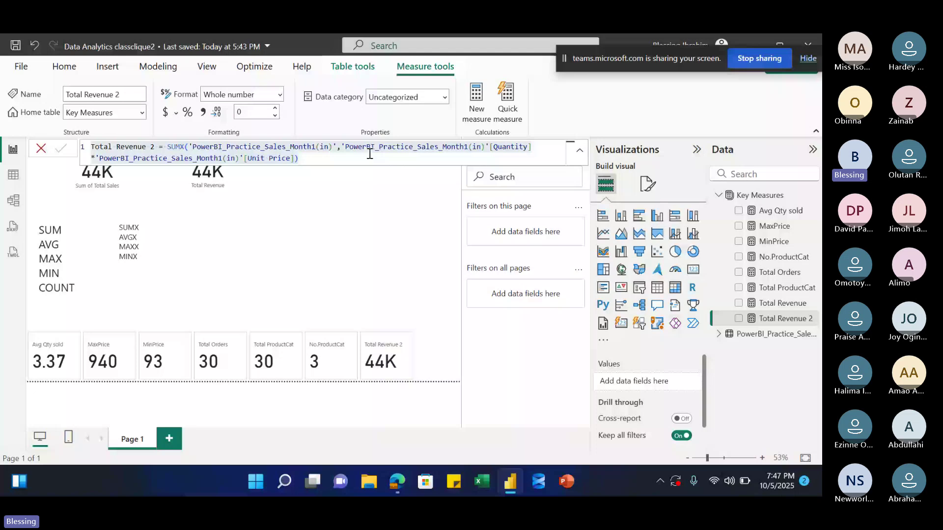
right_click(759, 195)
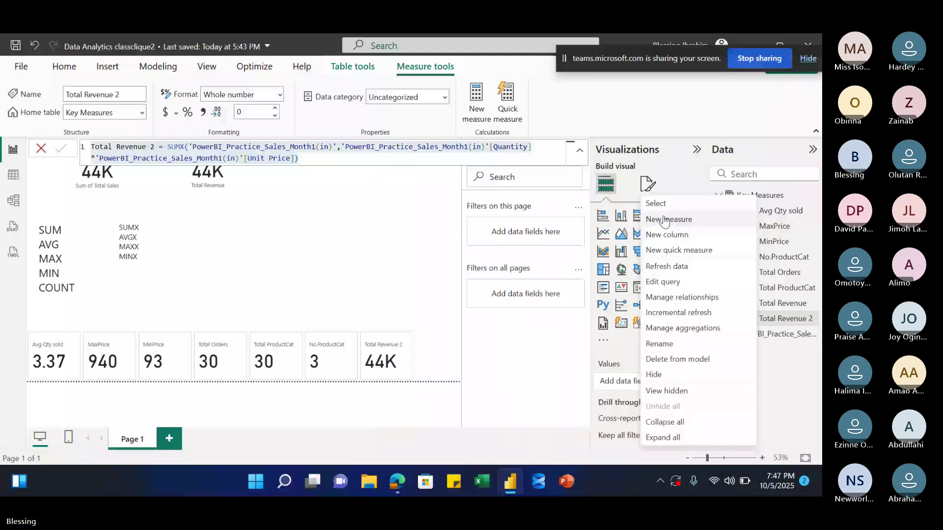
click(249, 196)
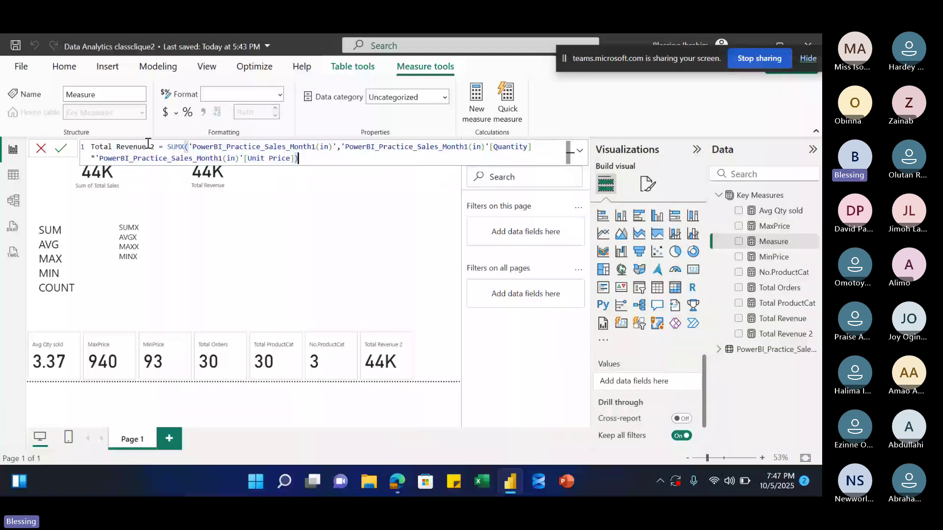
- Change the measure name in the pasted formula to Avg Revenue
drag(155, 146, 92, 145)
text(Av)
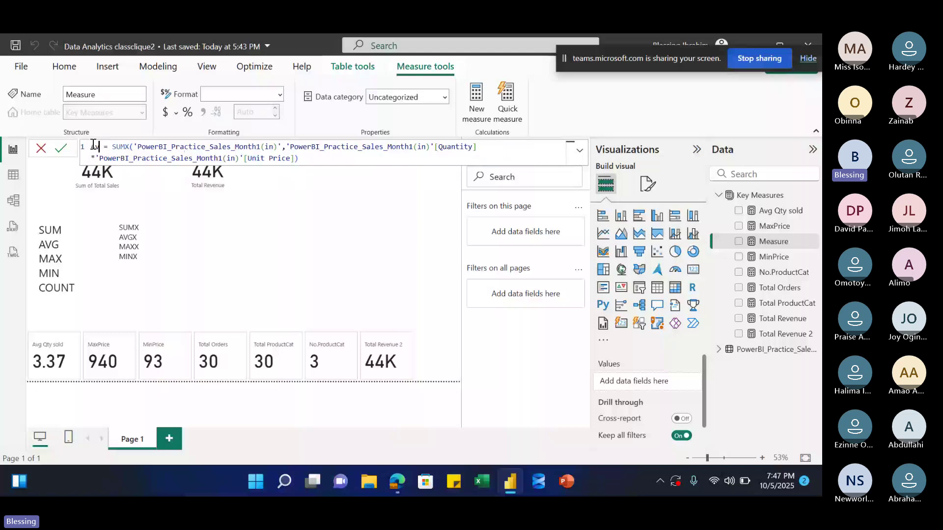
text(g Revenue)
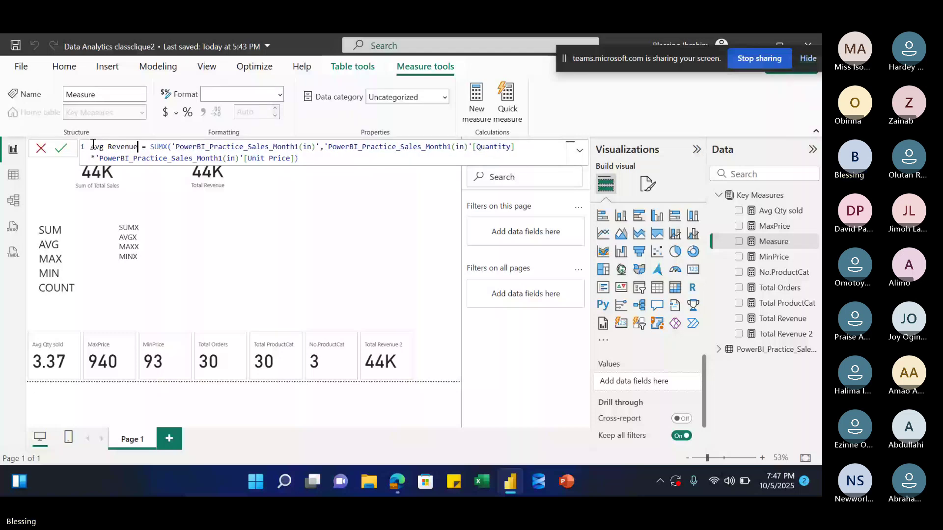
- Replace the SUMX function in the Avg Revenue formula with AVERAGEX, keeping the same table and expression arguments
double_click(168, 147)
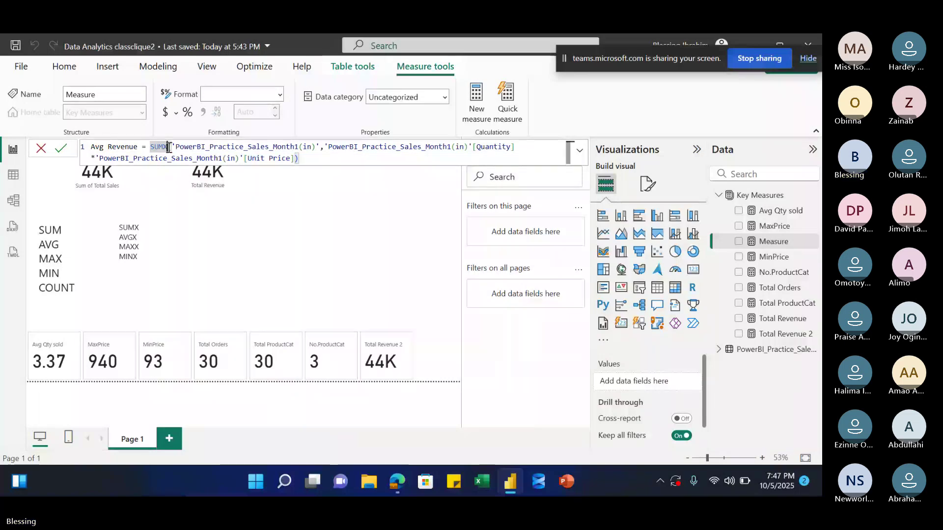
key(BackSpace)
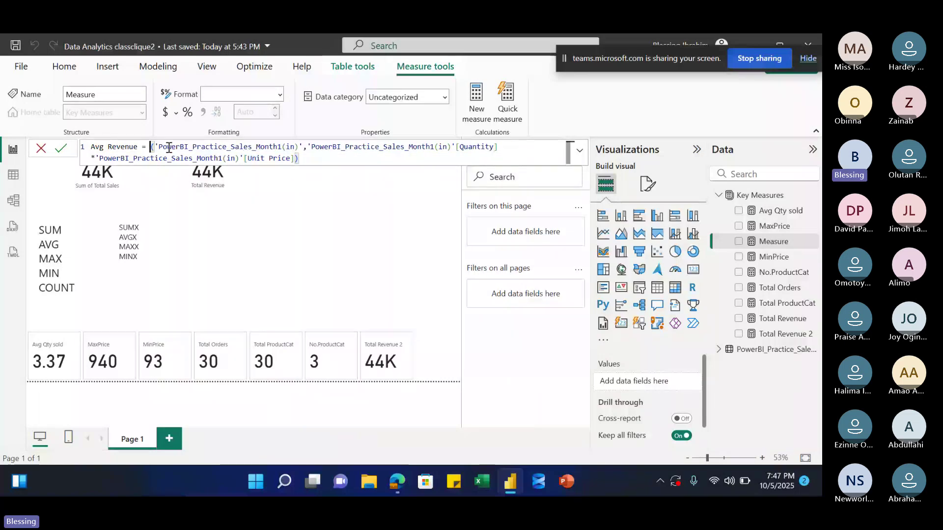
text(AVGX)
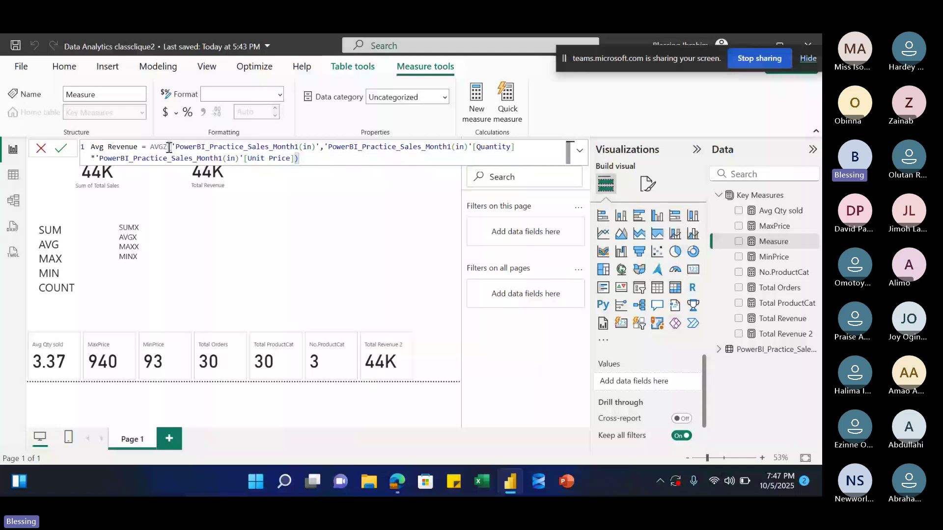
key(BackSpace)
key(BackSpace)
click(191, 193)
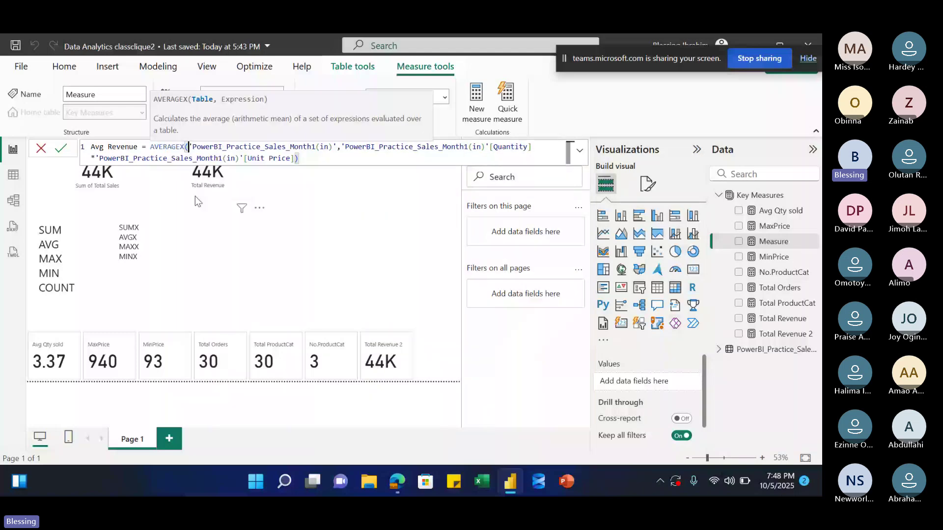
click(340, 158)
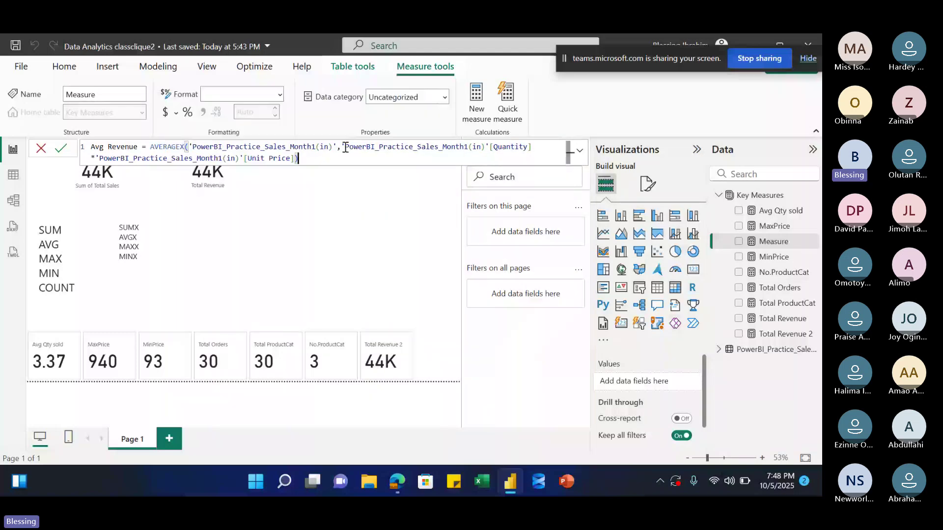
- Check the Quantity times Unit Price expression in the AVERAGEX formula and commit the Avg Revenue measure
click(345, 148)
drag(345, 147, 531, 147)
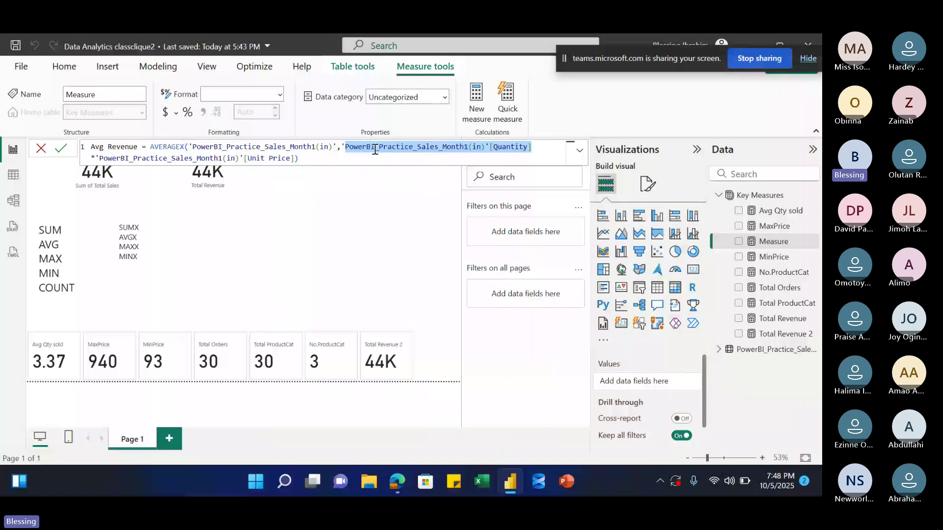
drag(299, 158, 213, 156)
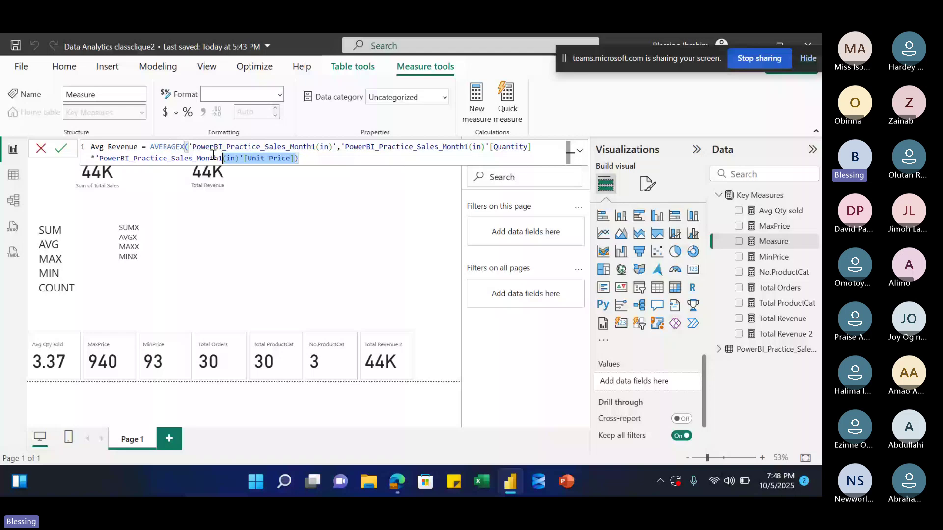
drag(213, 156, 306, 156)
key(Return)
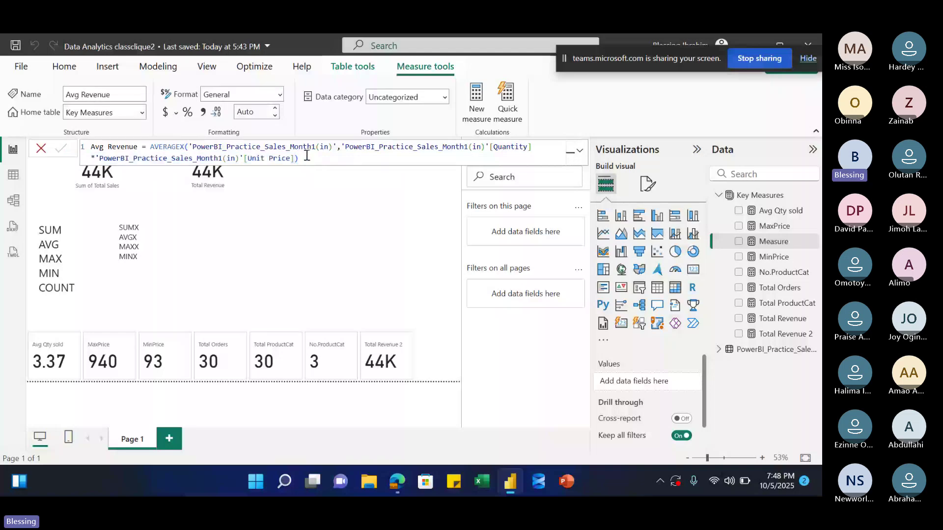
- Add Avg Revenue to the multi-value card, widen the card to the page edge and position it just above the page's lower boundary
click(395, 376)
drag(416, 355, 461, 356)
drag(332, 341, 325, 312)
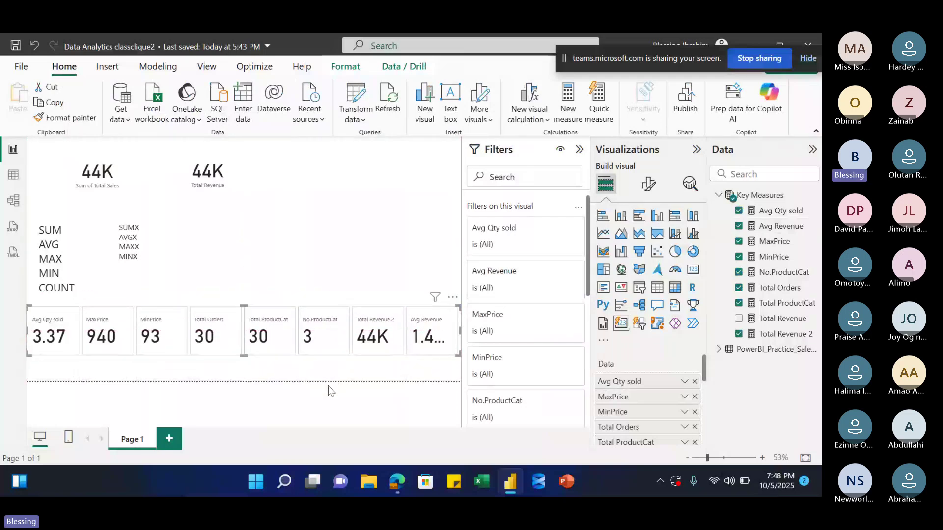
click(359, 368)
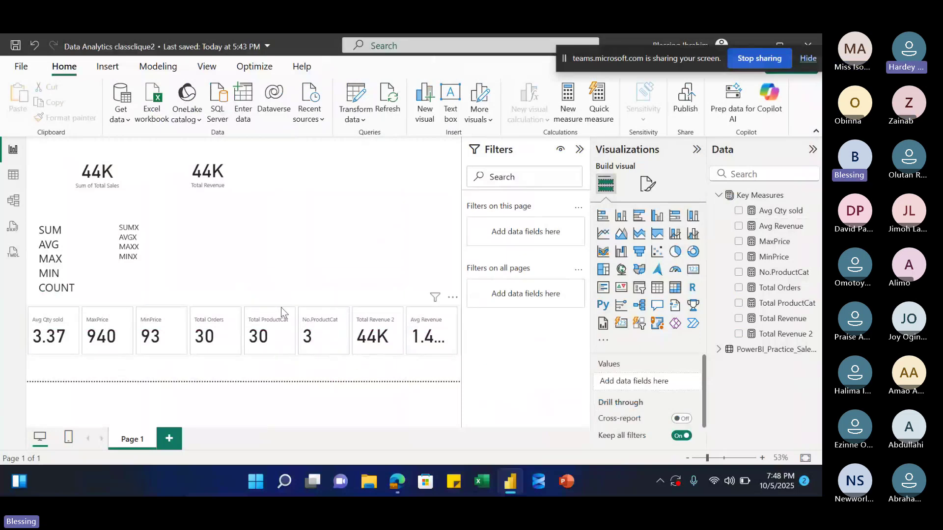
mouse_move(281, 310)
mouse_down()
mouse_move(282, 322)
mouse_move(270, 320)
mouse_up()
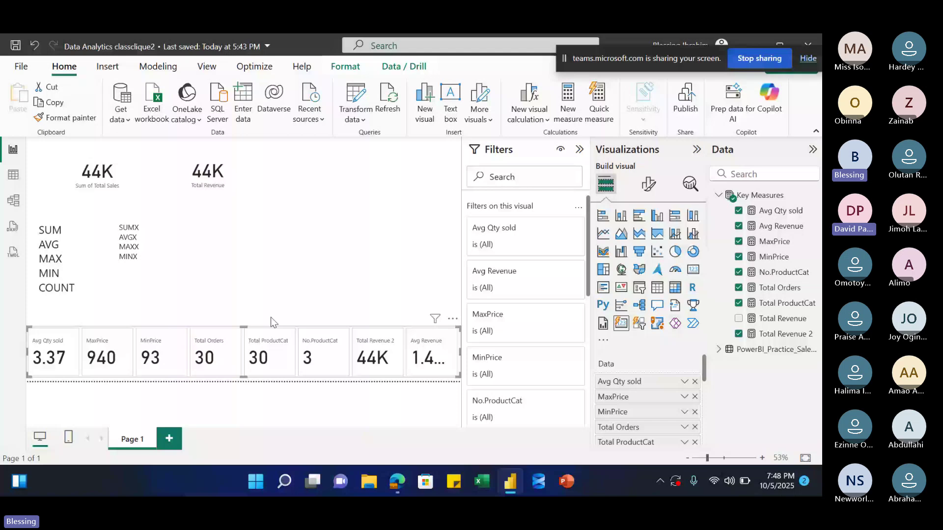
- Move the text box listing SUMX, AVGX, MAXX and MINX closer to the SUM, AVG, MAX, MIN, COUNT list
double_click(195, 293)
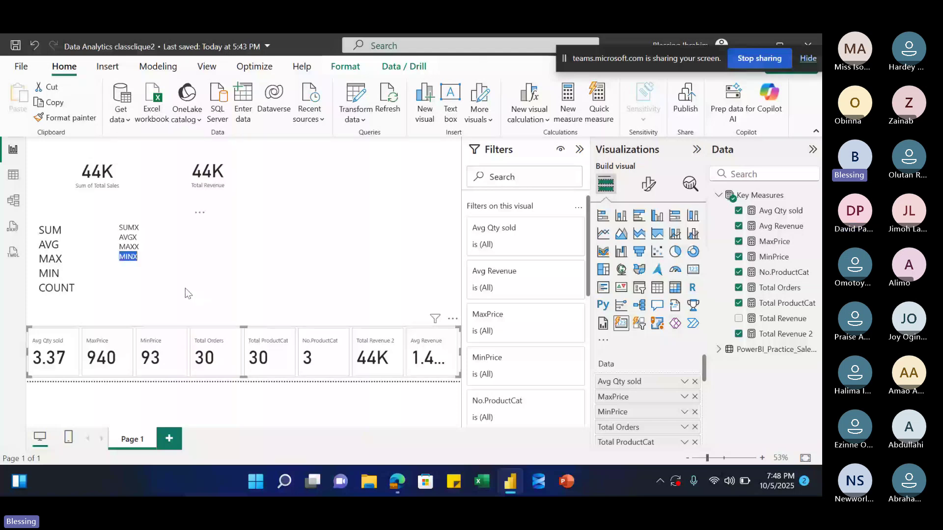
drag(188, 293, 166, 300)
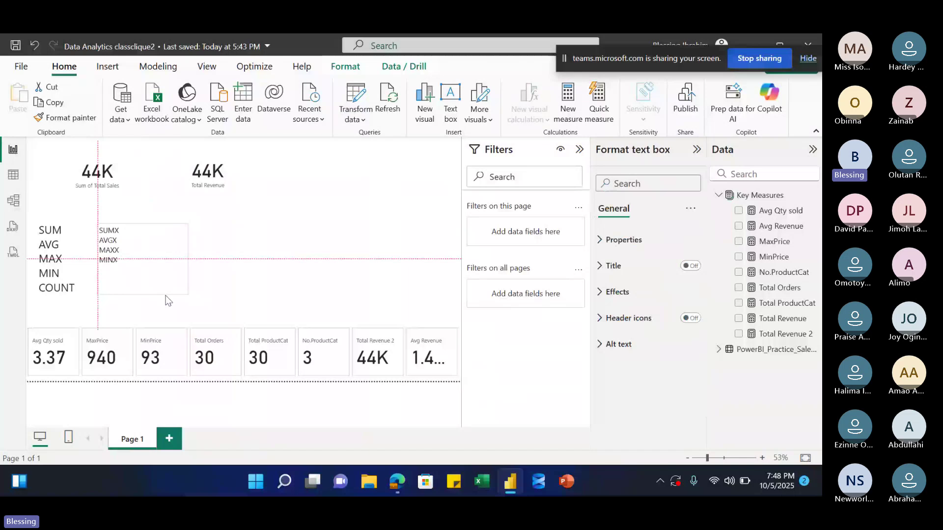
drag(166, 301, 167, 299)
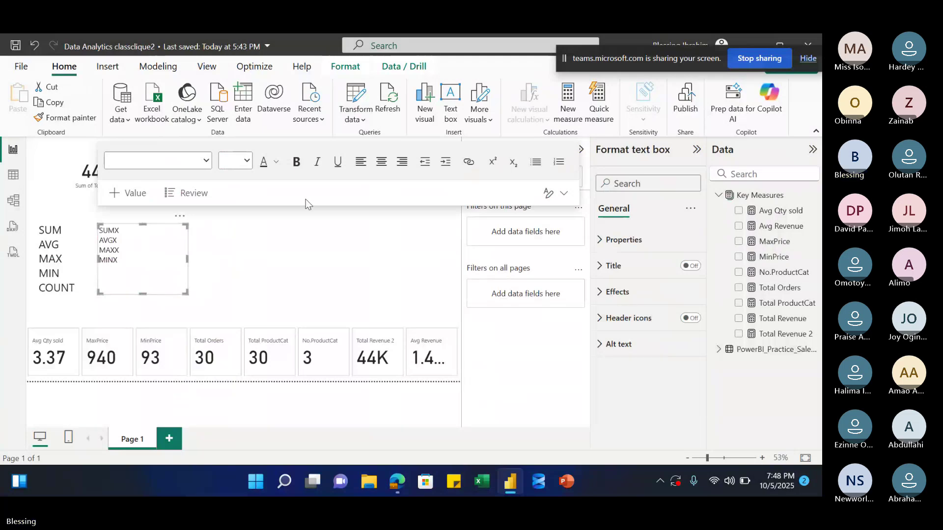
- Open the PowerBI_Practice_Sales_Month1(in) table's data and start a new calculated column named Qty Type
click(14, 176)
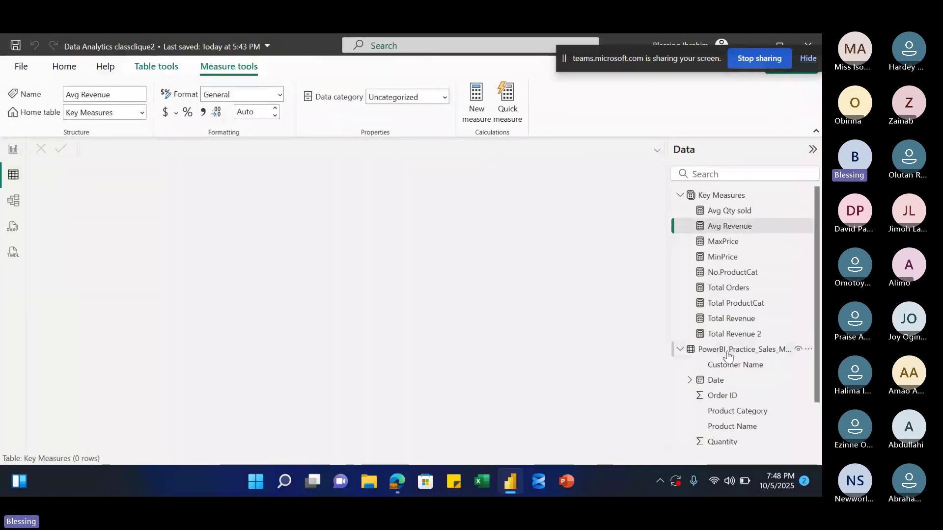
click(732, 352)
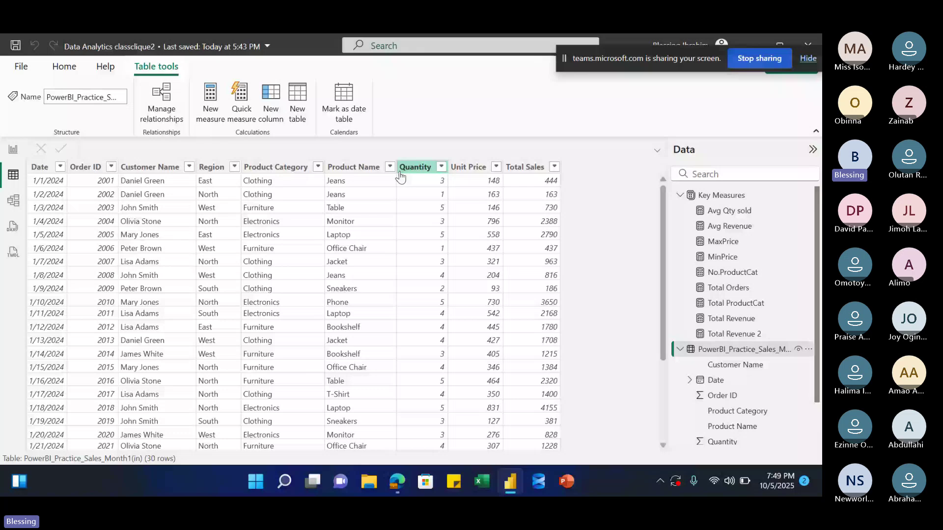
click(271, 98)
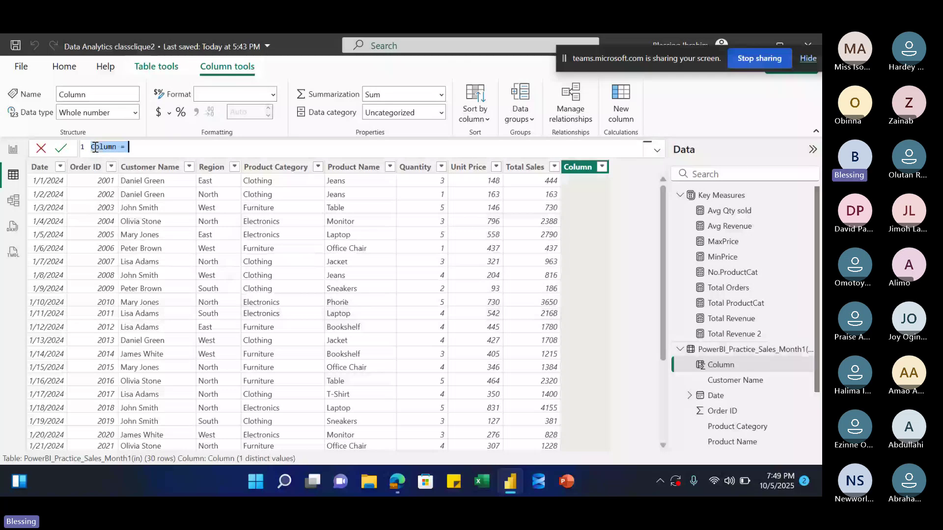
click(121, 147)
key(BackSpace)
key(BackSpace)
key(BackSpace)
key(BackSpace)
key(BackSpace)
key(BackSpace)
text(Qty =)
key(BackSpace)
key(BackSpace)
text(Type=)
key(Left)
- Write an IF function for Qty Type that tests whether Quantity equals 1 and returns "Single Item" when true
text(IF)
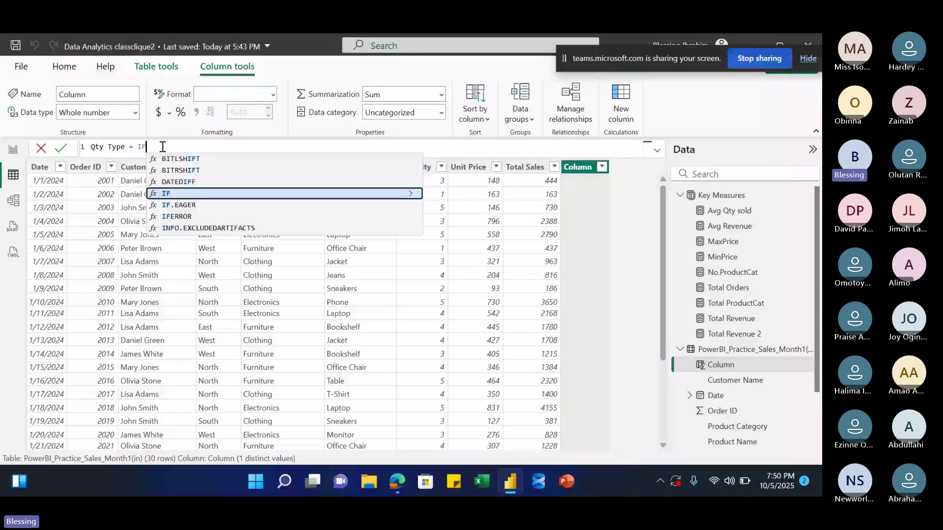
text(()
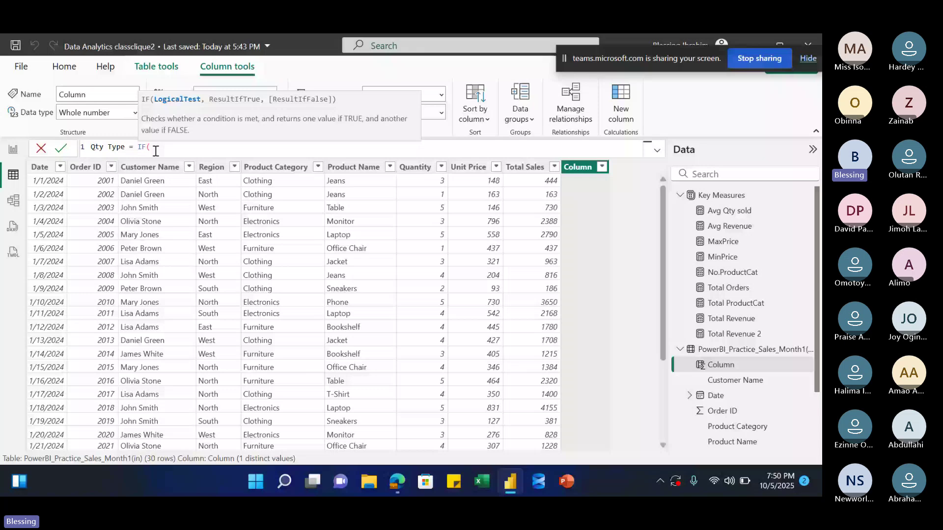
text(Quan)
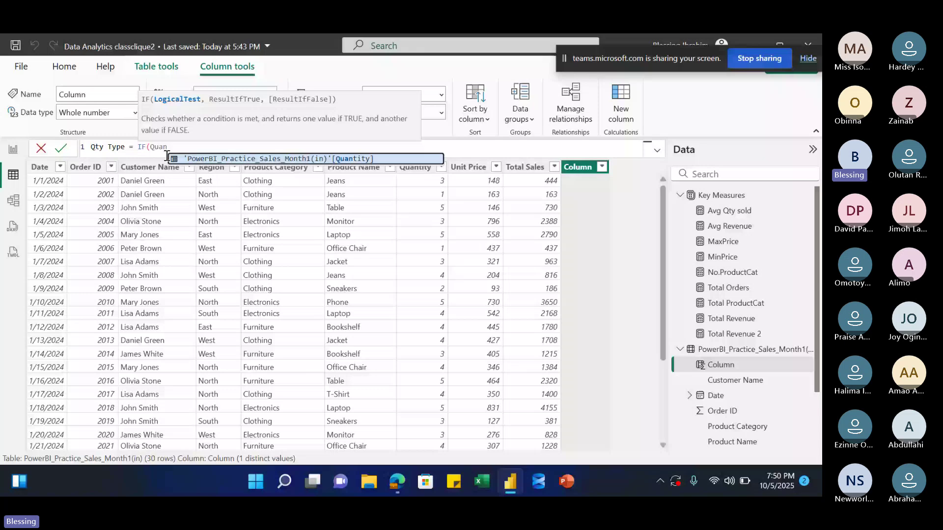
key(Tab)
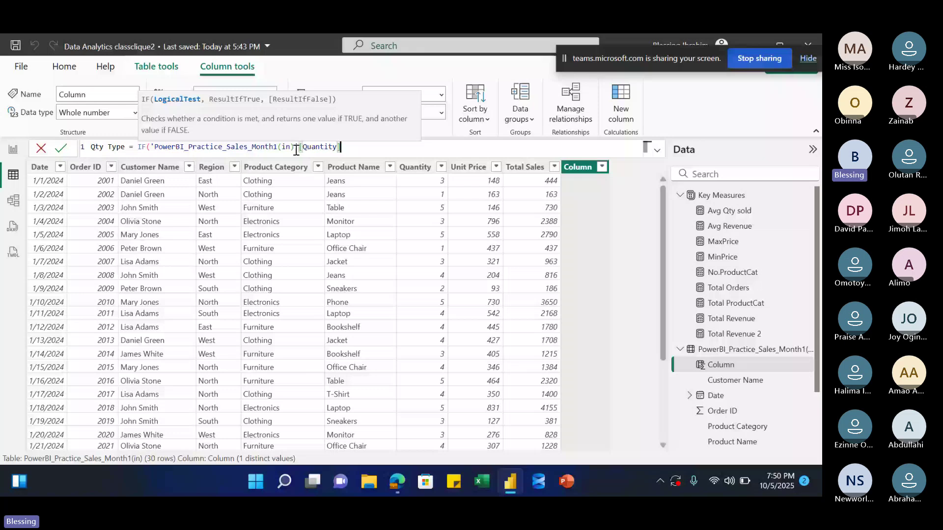
text(=)
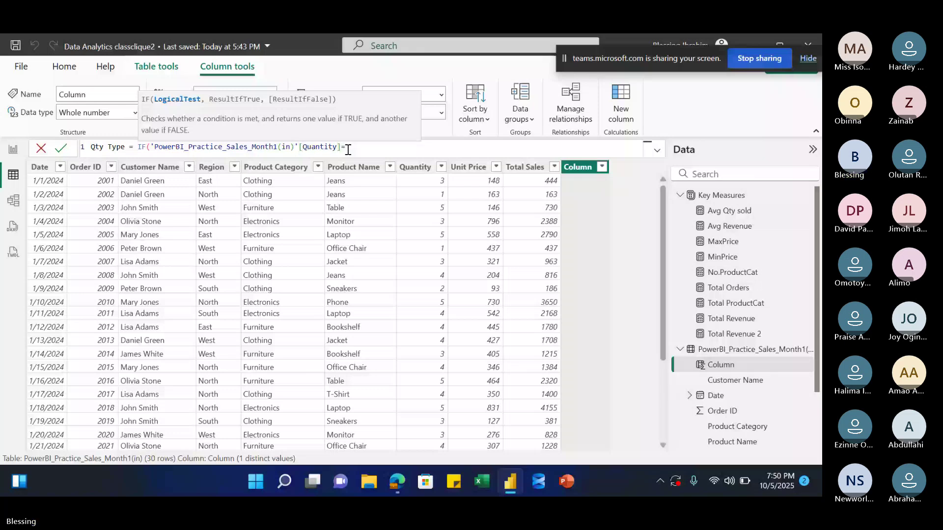
text(1,"Sin)
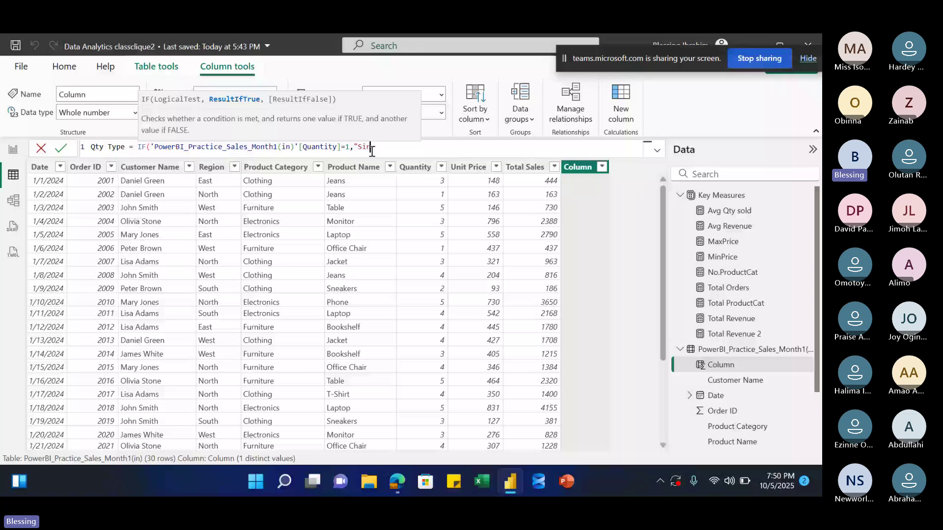
text(gle Ite)
text(m",)
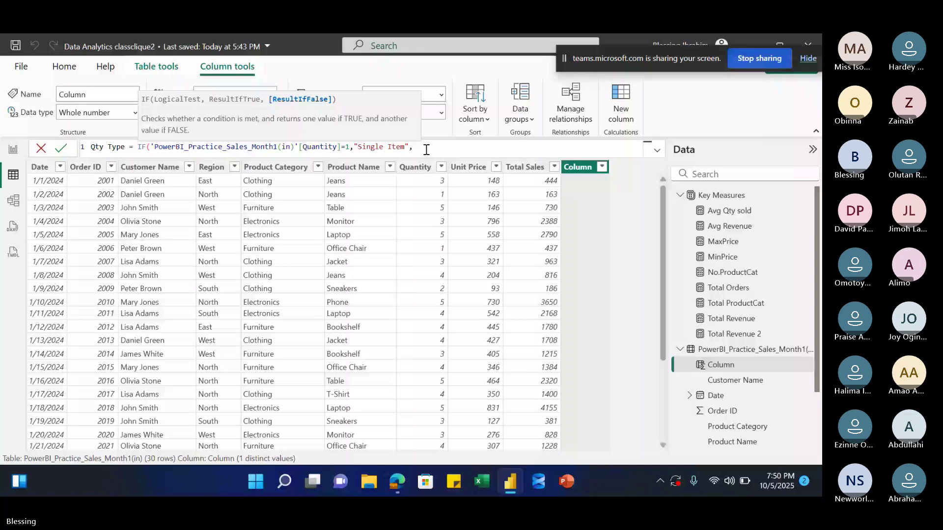
- Complete the Qty Type formula with "Multiple Item" as the false result and commit the column
text(:)
key(BackSpace)
text(")
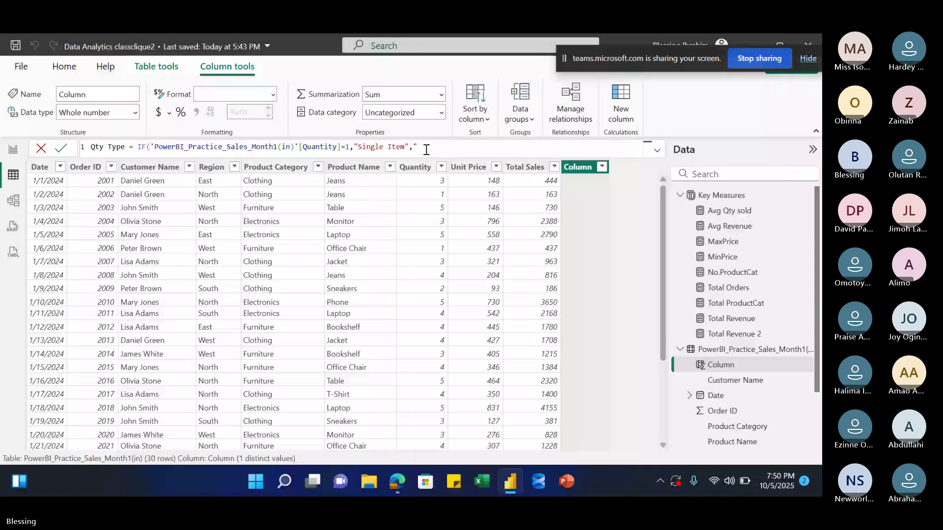
text(Multiple )
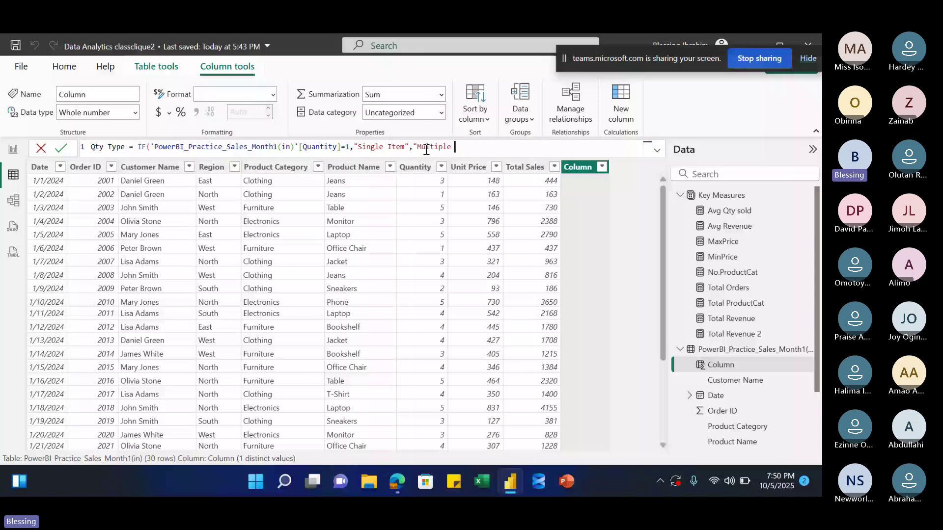
text(Item"))
double_click(349, 148)
key(End)
key(Return)
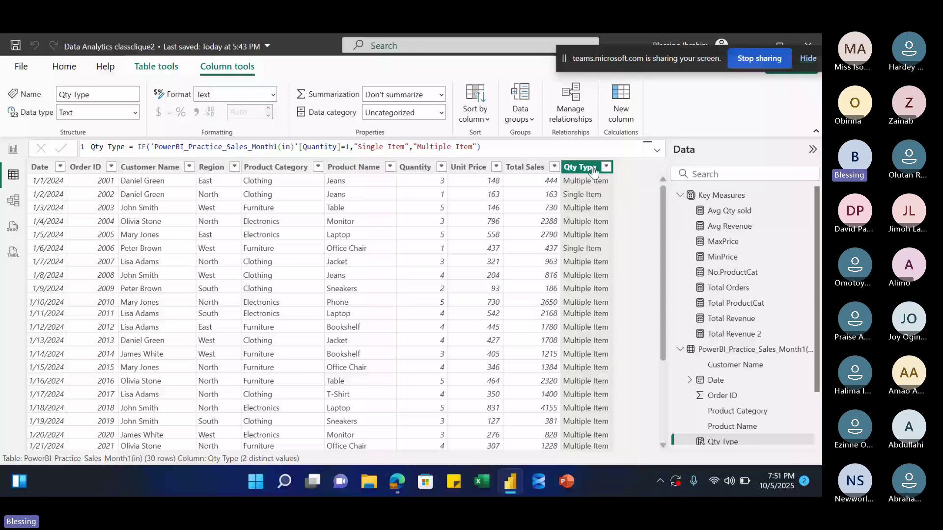
drag(817, 278, 818, 288)
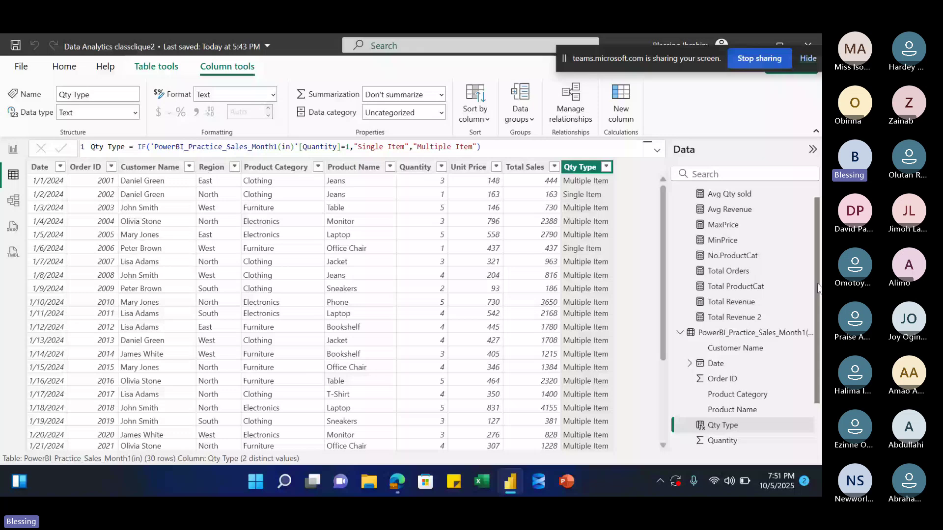
scroll(705, 381, down, 2)
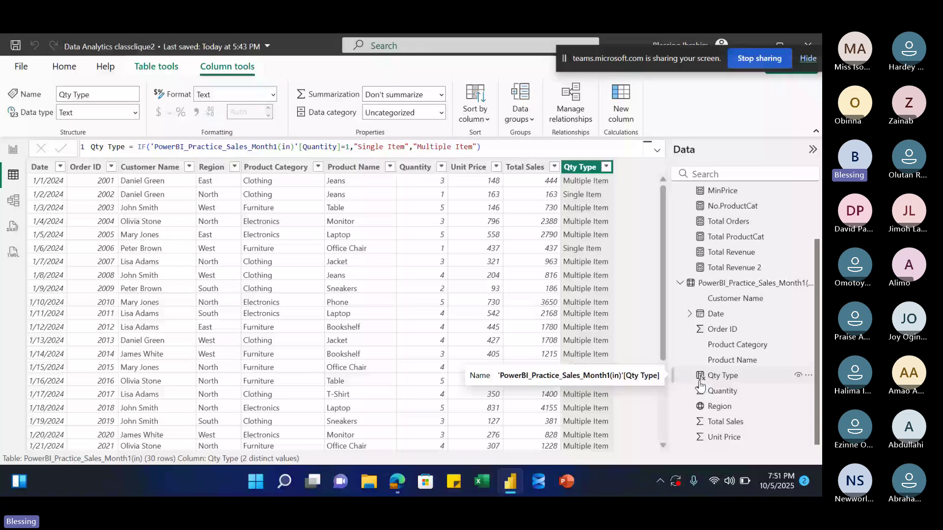
scroll(711, 290, up, 2)
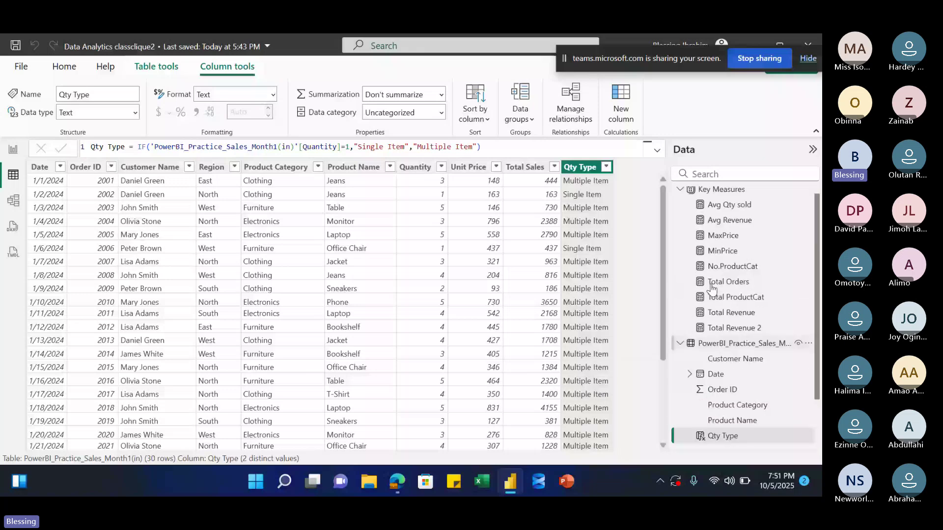
scroll(707, 284, up, 1)
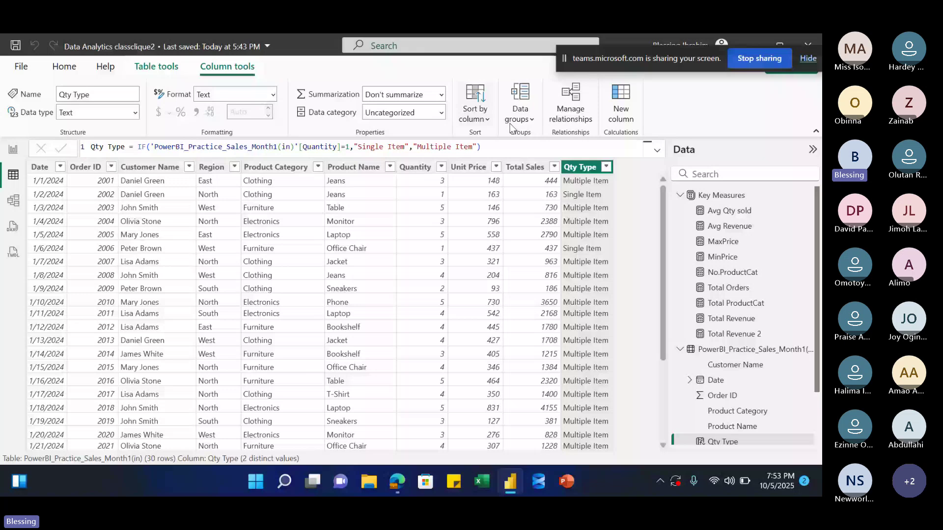
- Start another calculated column in the sales table and name it Year
click(623, 105)
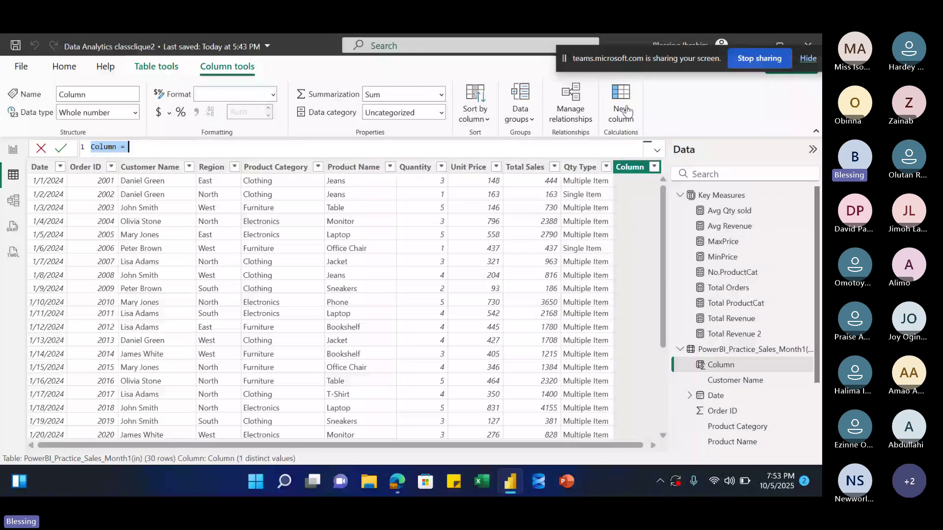
click(114, 145)
double_click(113, 146)
text(Year)
click(143, 146)
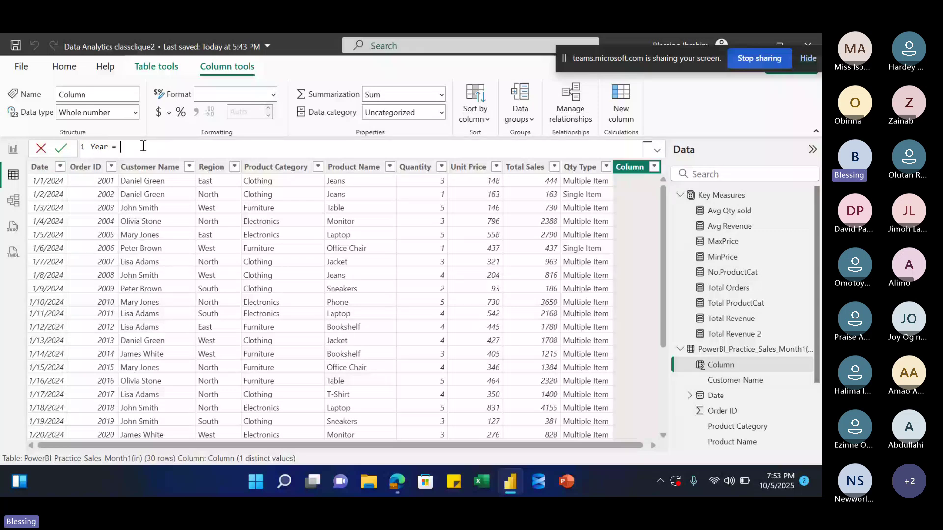
- Define the Year column as the YEAR function of the sales table's Date column and commit it
text(YE)
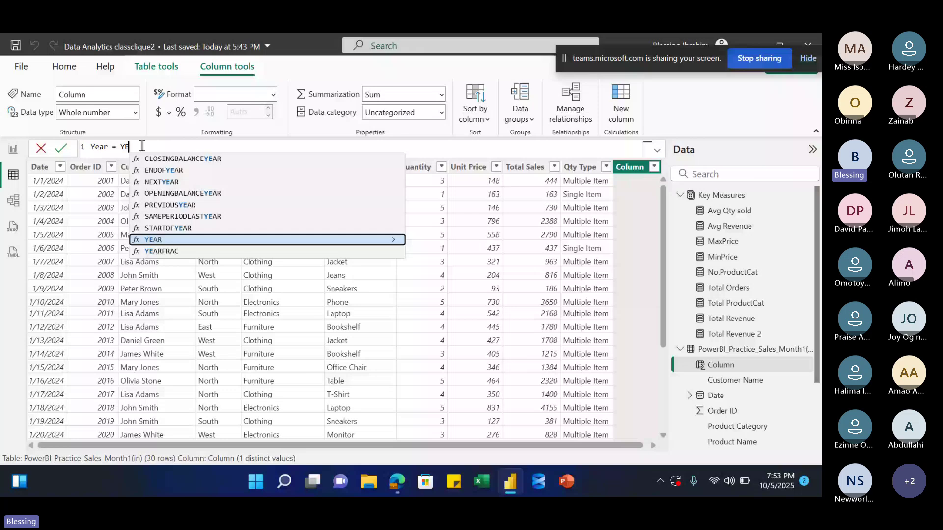
key(Tab)
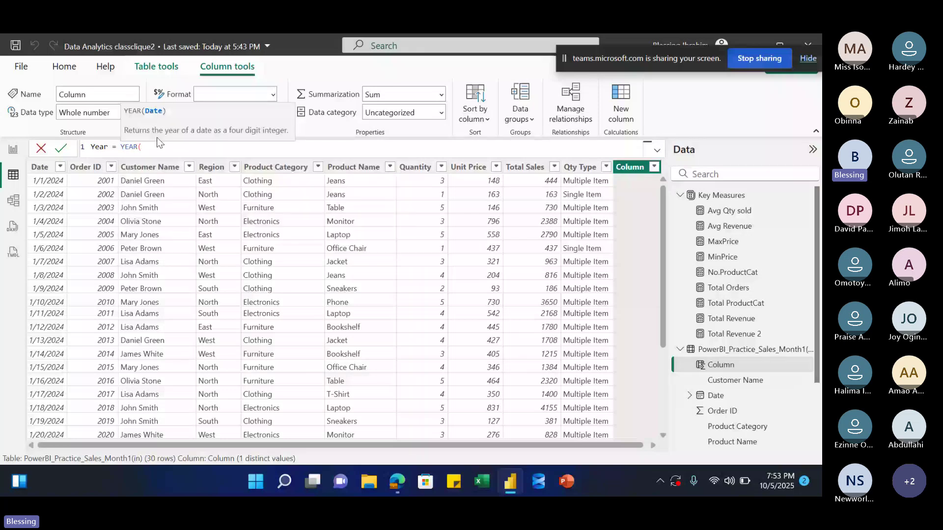
text(Date)
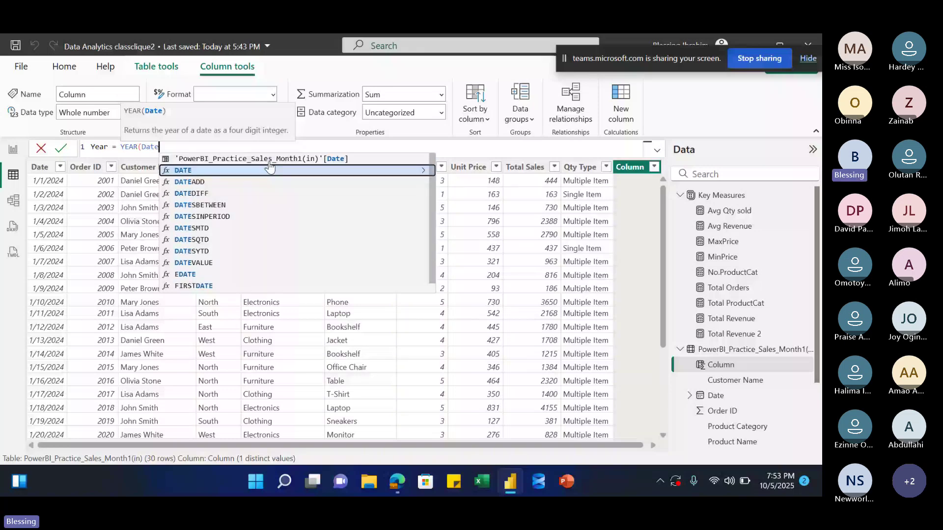
click(269, 161)
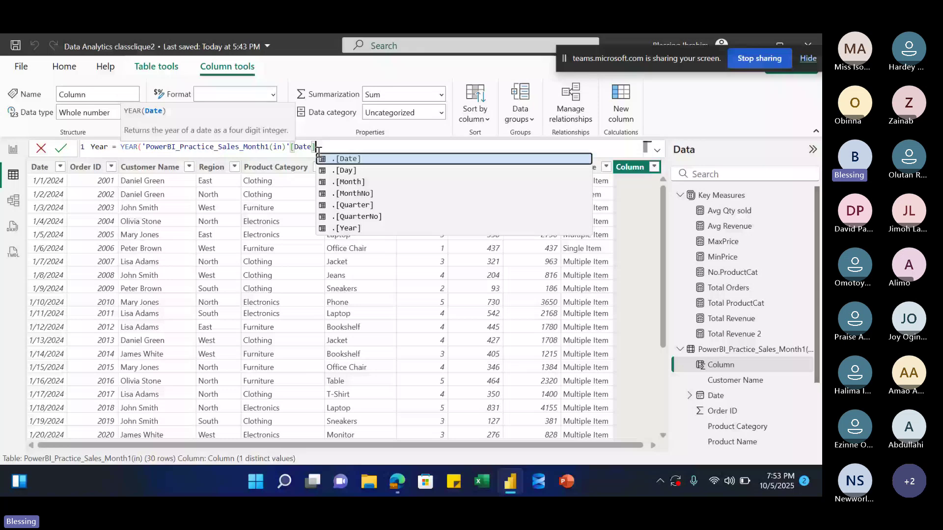
text())
key(Return)
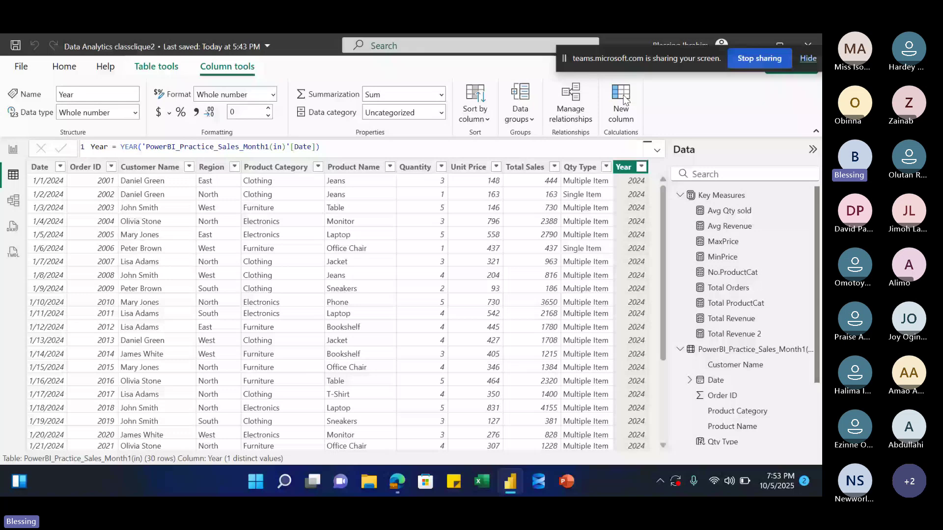
click(556, 70)
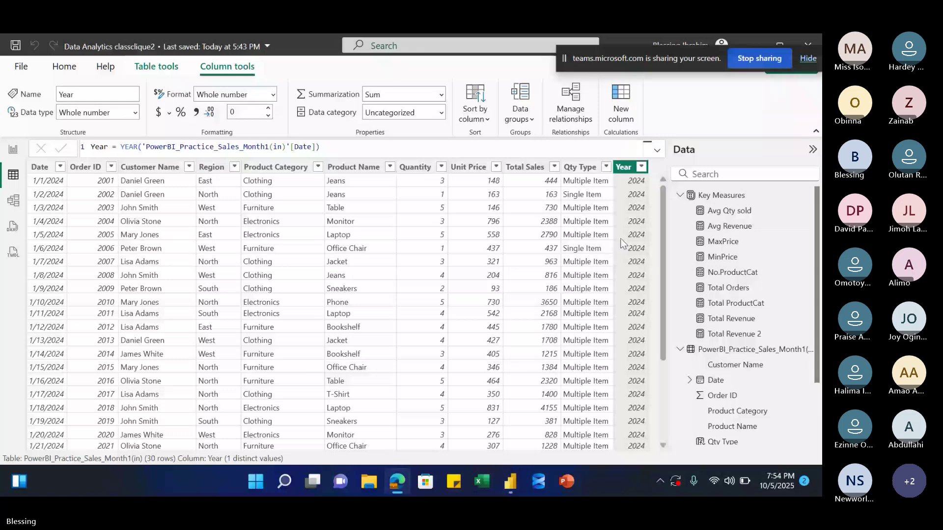
drag(563, 63, 57, 50)
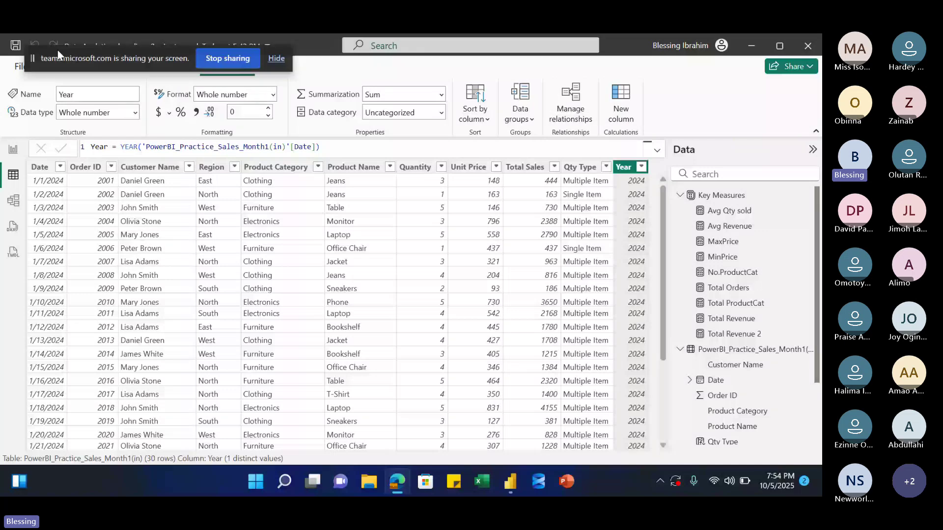
- Add another calculated column to the sales table and name it Month No
click(621, 100)
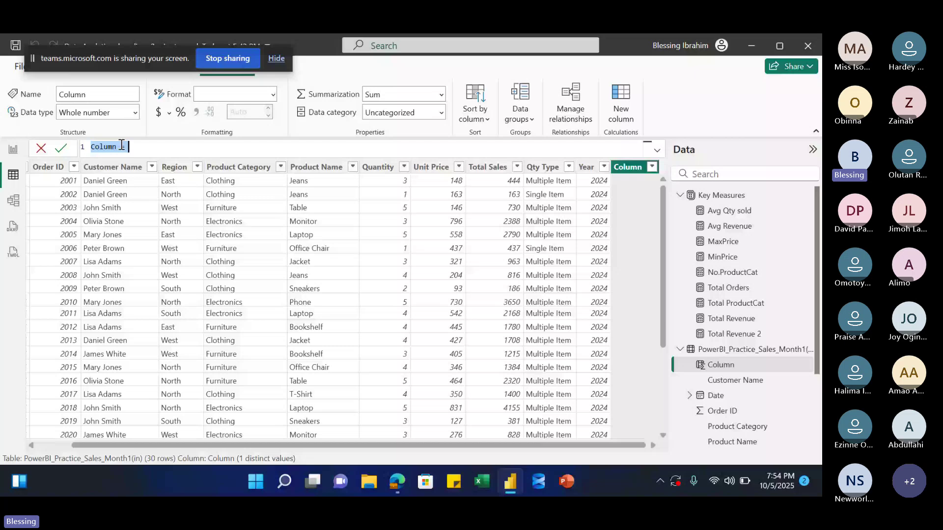
key(BackSpace)
text(Month No)
click(145, 146)
- Define the Month No column as the MONTH function of the sales table's Date column and commit it
text(MO)
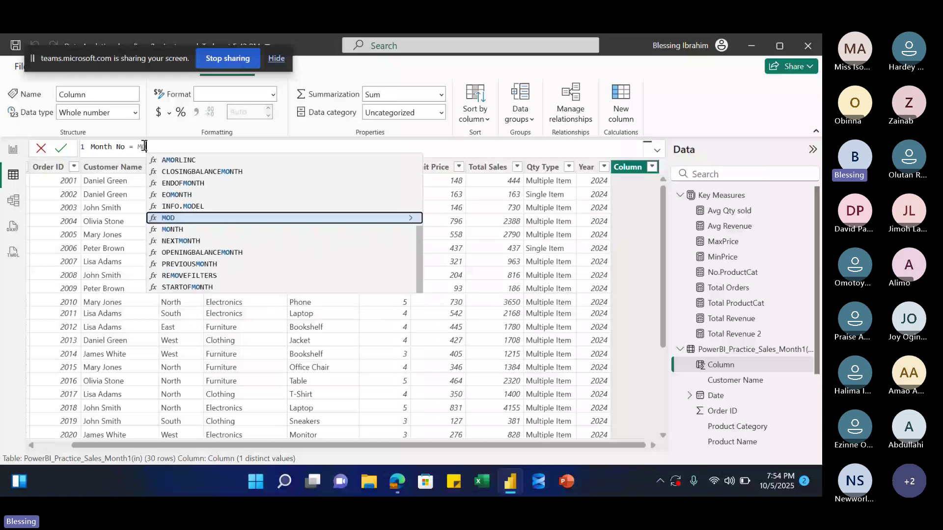
text(NTH)
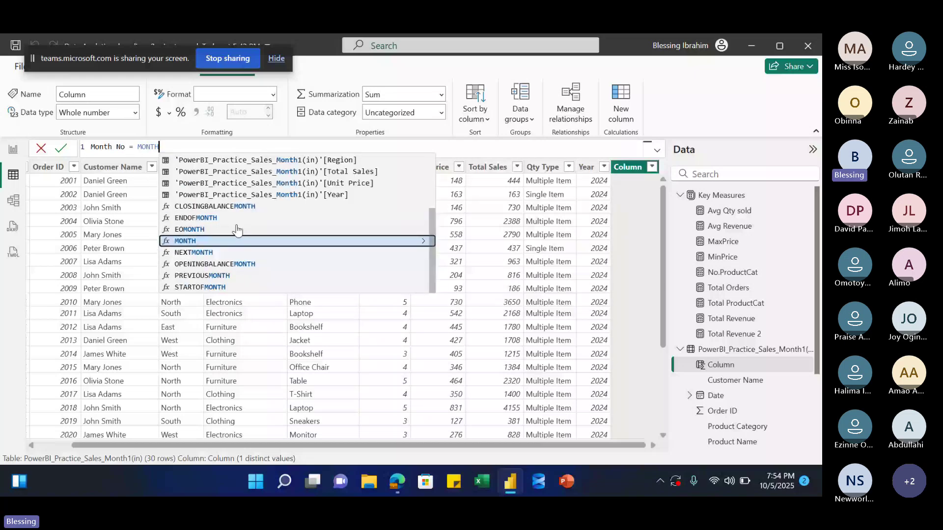
click(211, 240)
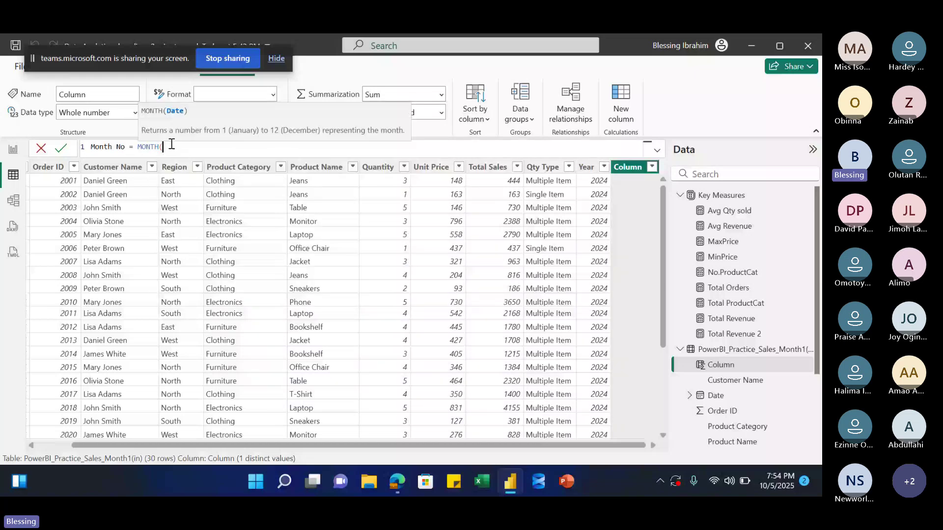
text(Date)
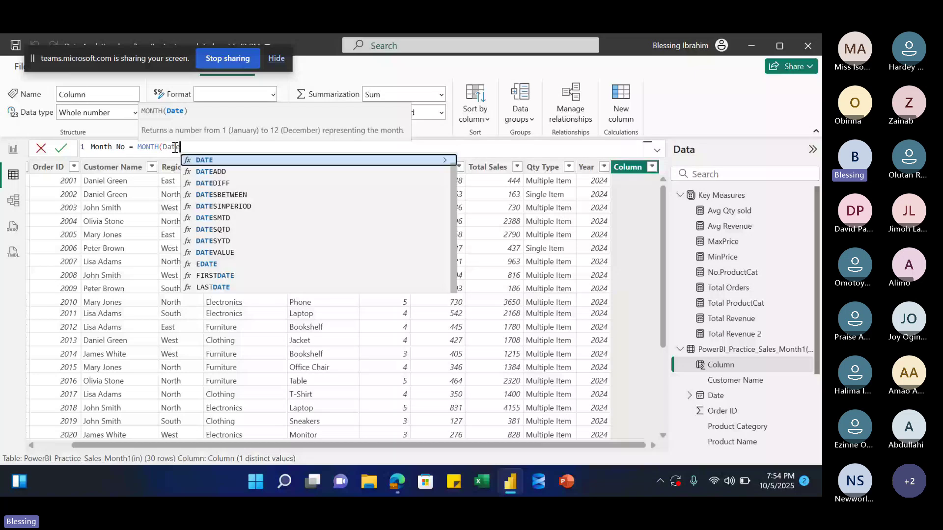
click(306, 159)
text())
key(Return)
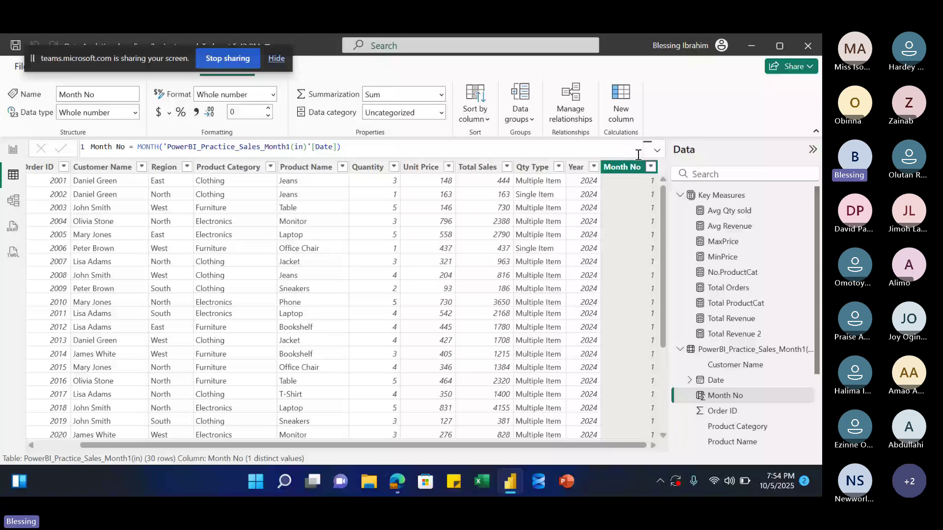
- Add a calculated column named MonthName to the sales table and begin its formula with the FORMAT function
click(623, 103)
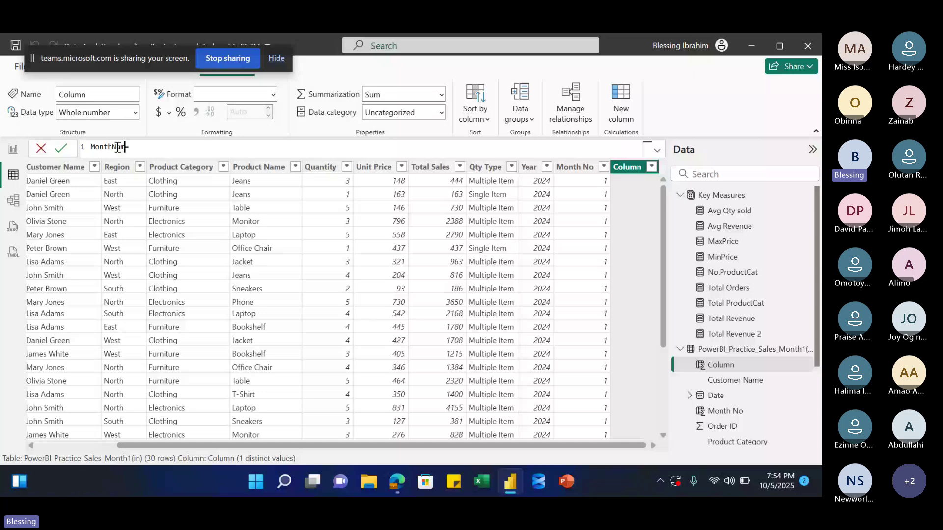
text(e)
click(149, 145)
text(FROMAT)
double_click(152, 147)
text(FORMAT(M)
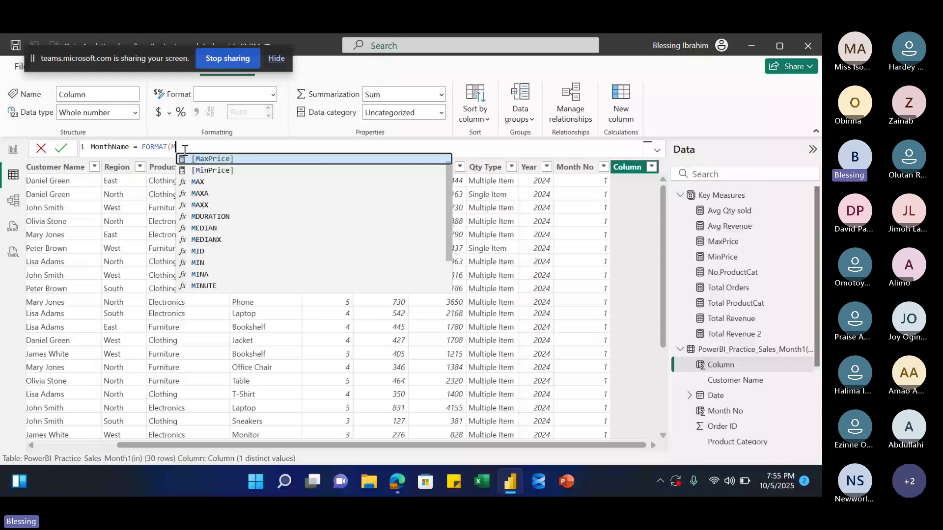
key(BackSpace)
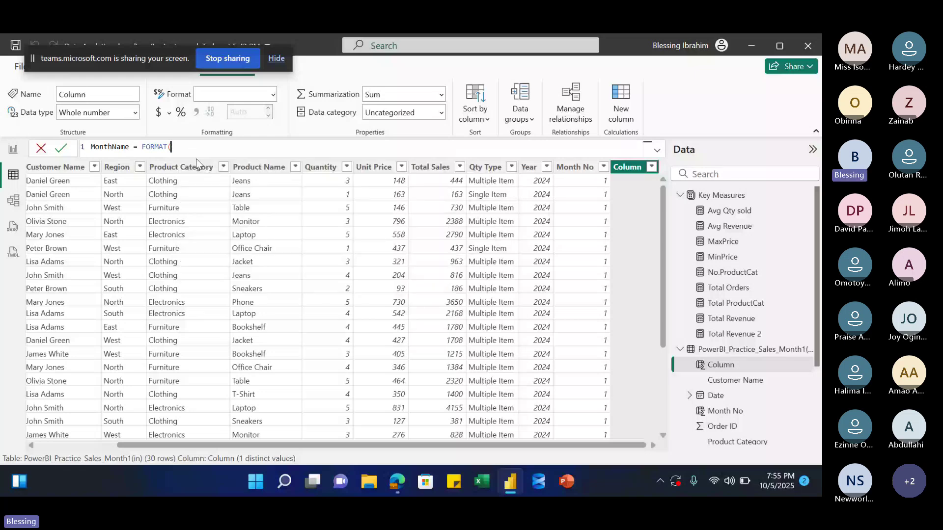
- Complete MonthName's FORMAT function with the sales table's Date column and the format code "MMMM", and commit the column
click(185, 149)
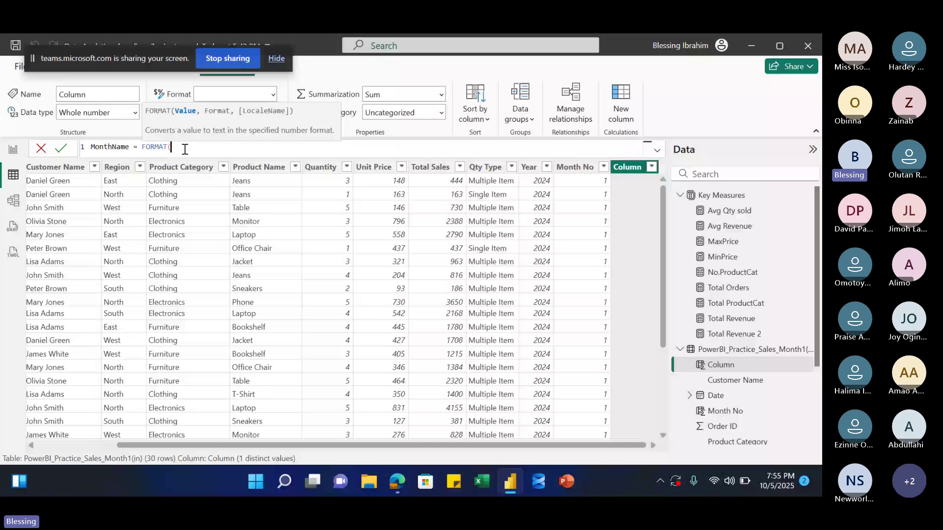
text(Dat)
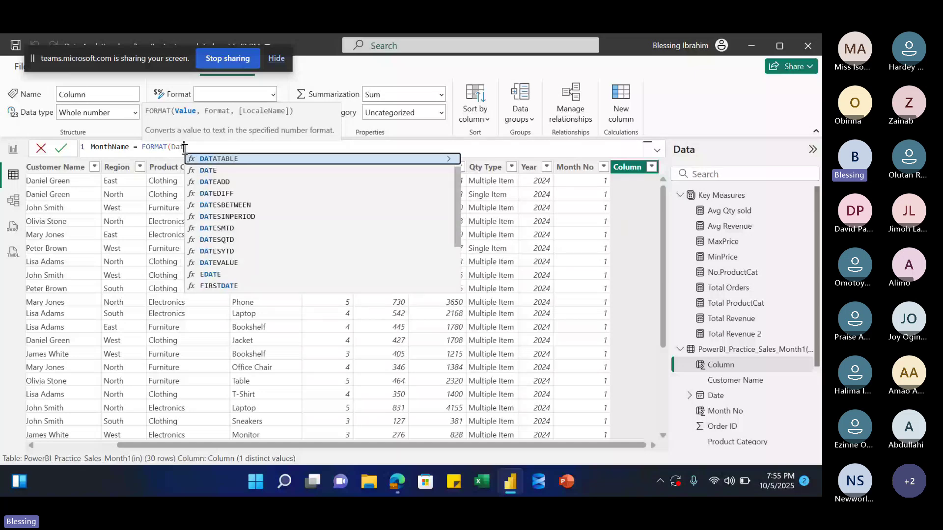
text('PowerBI_Practice_Sales_Month1(in)'[Date],)
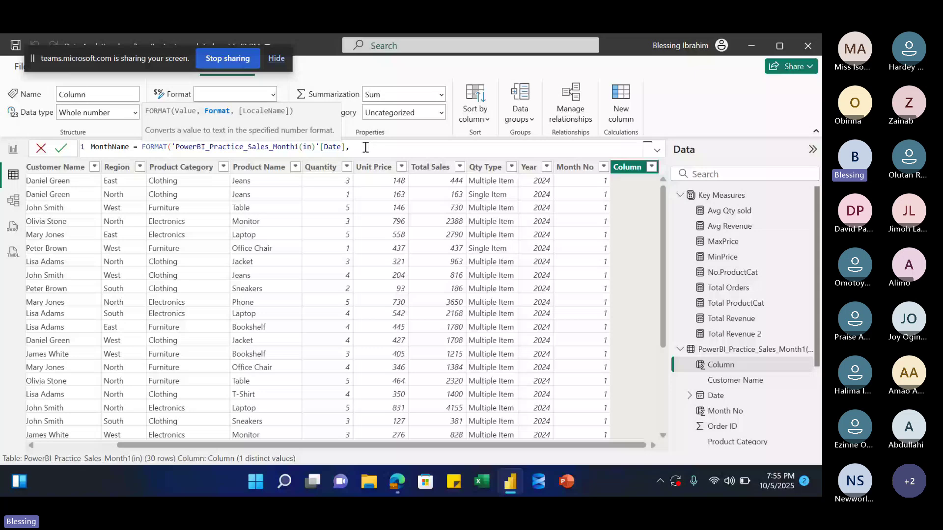
text("M)
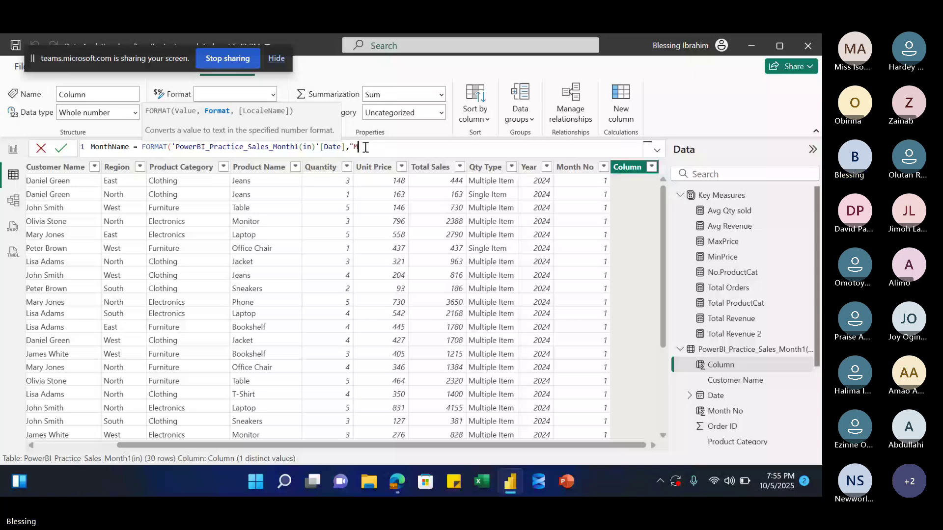
text(MMM"))
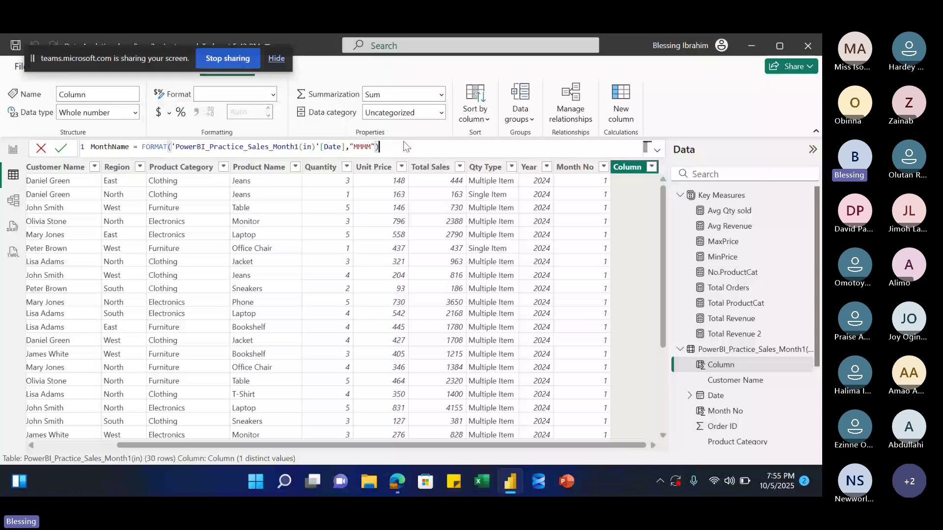
key(Return)
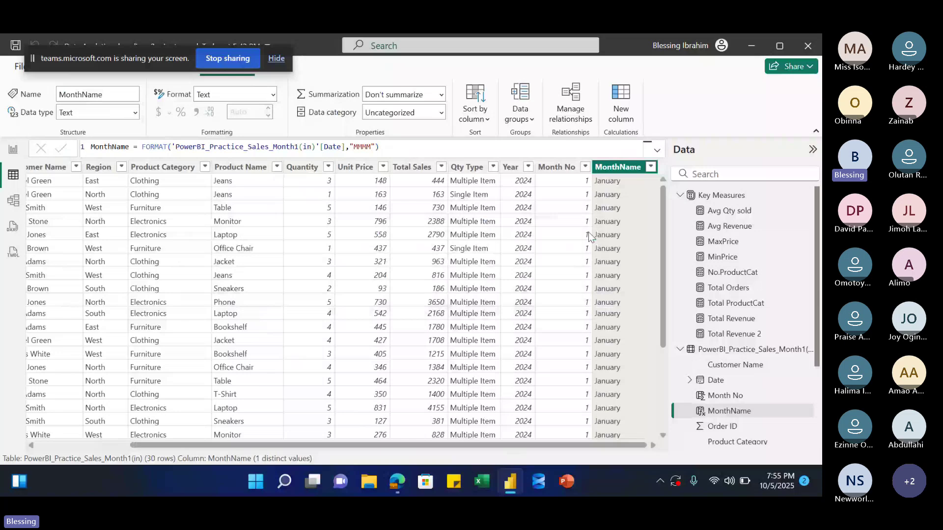
- Change the format code in the MonthName formula to "MMM" and commit it
double_click(371, 145)
text(MMM)
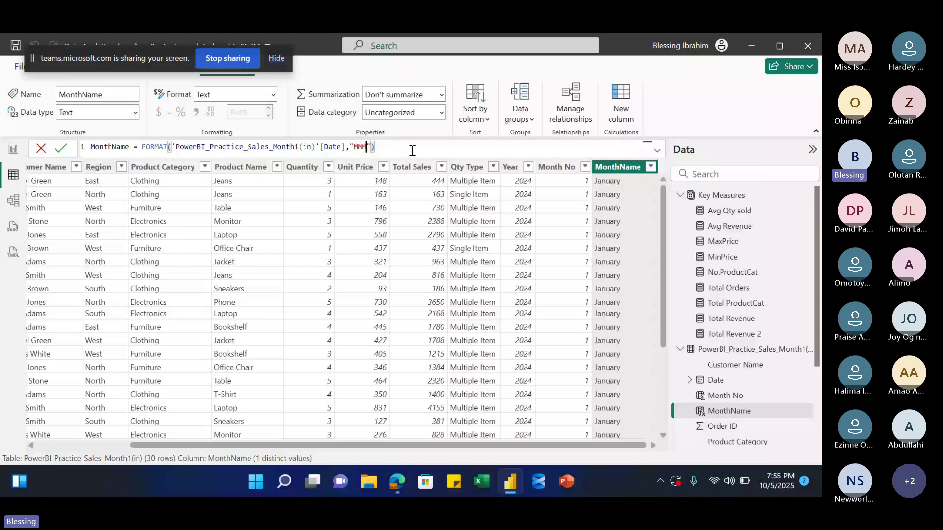
key(Return)
- Set the MonthName formula's format code back to "MMMM" and commit it
click(368, 147)
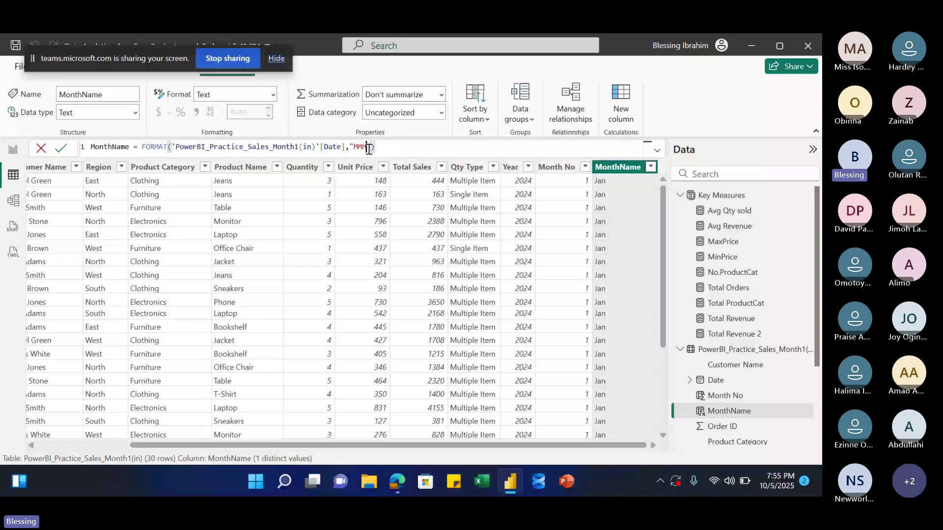
double_click(368, 148)
text(MMMM)
key(Return)
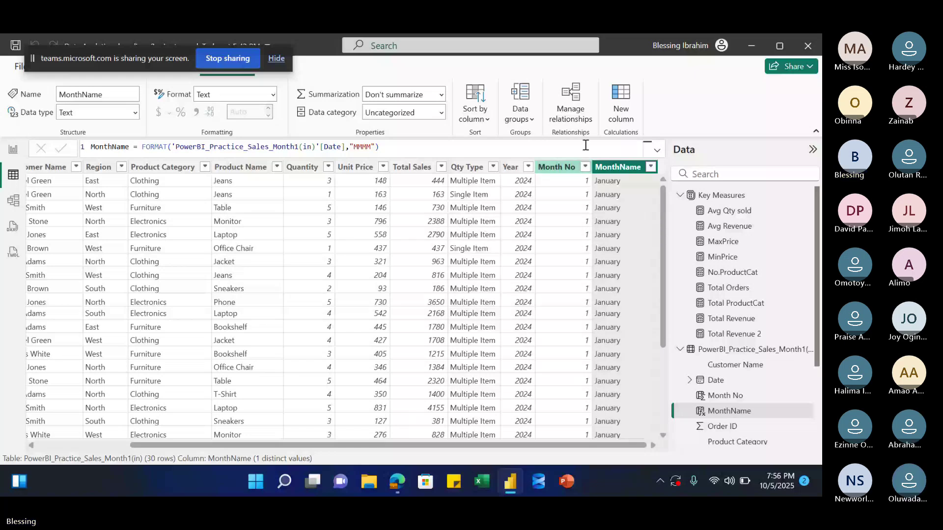
- Add another calculated column to the sales table and name it Quater
click(621, 104)
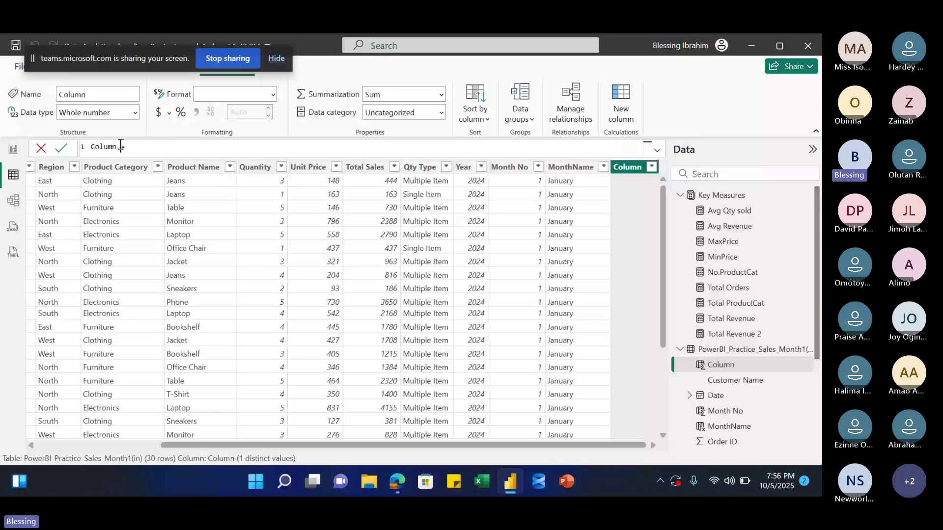
key(BackSpace)
key(BackSpace)
key(BackSpace)
key(BackSpace)
key(BackSpace)
key(BackSpace)
key(BackSpace)
text(C)
text(uant)
text(r)
- Define the Quater column as the QUARTER function of the sales table's Date column and commit it
text(Q)
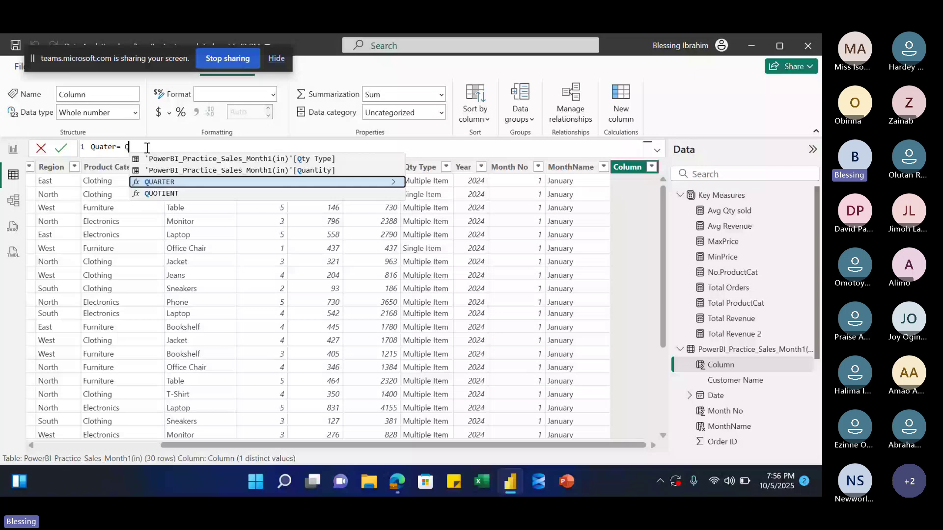
key(Tab)
text(D)
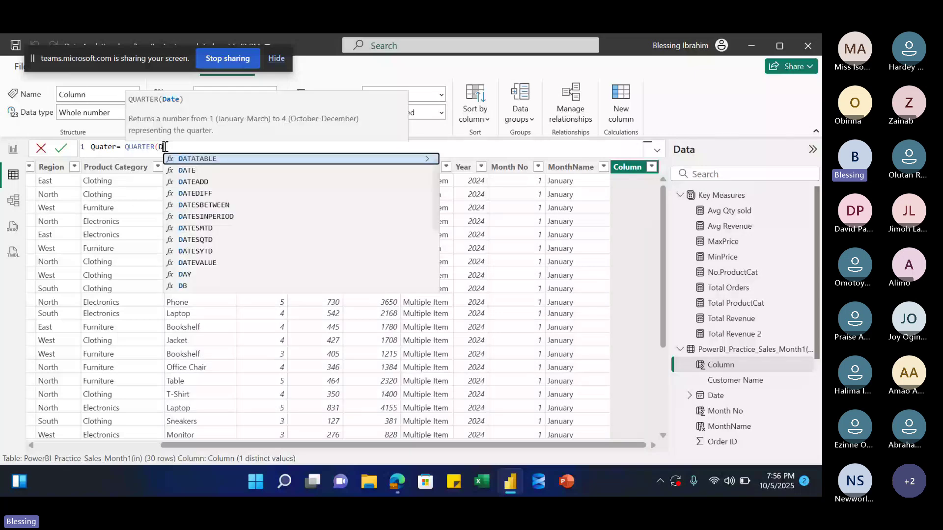
text(ate)
key(Tab)
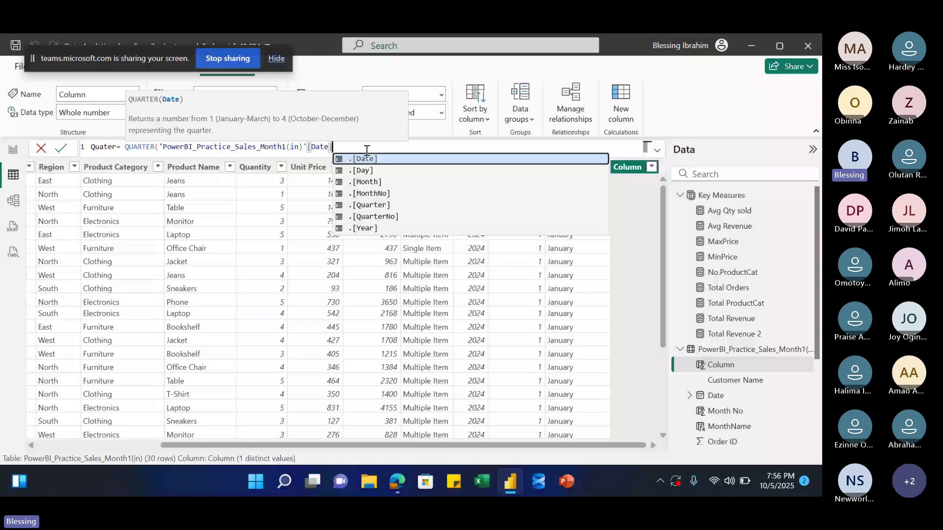
text())
key(Return)
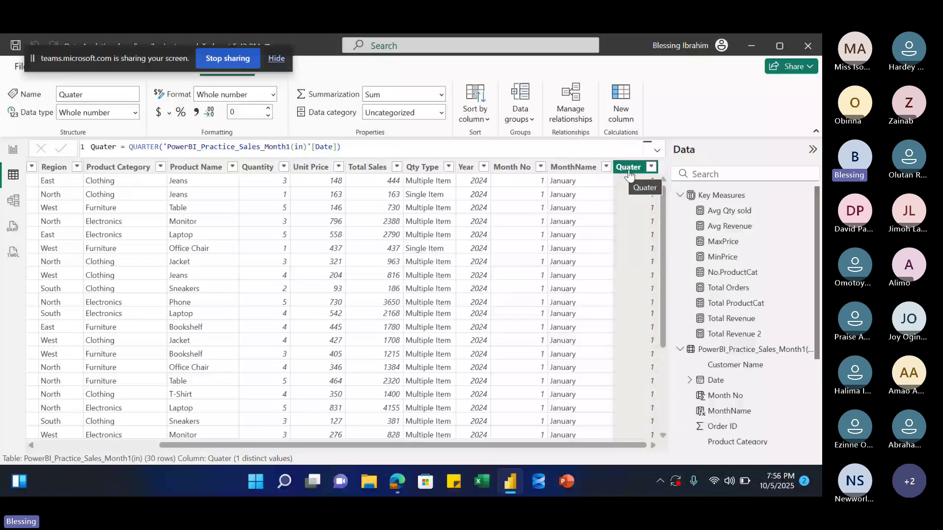
- Add another calculated column to the sales table and name it QuaterID
click(622, 101)
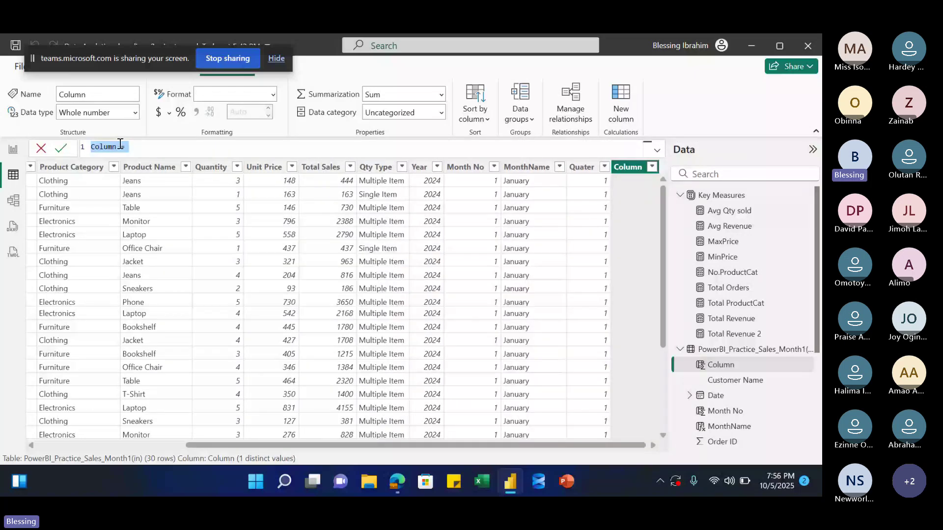
text(=)
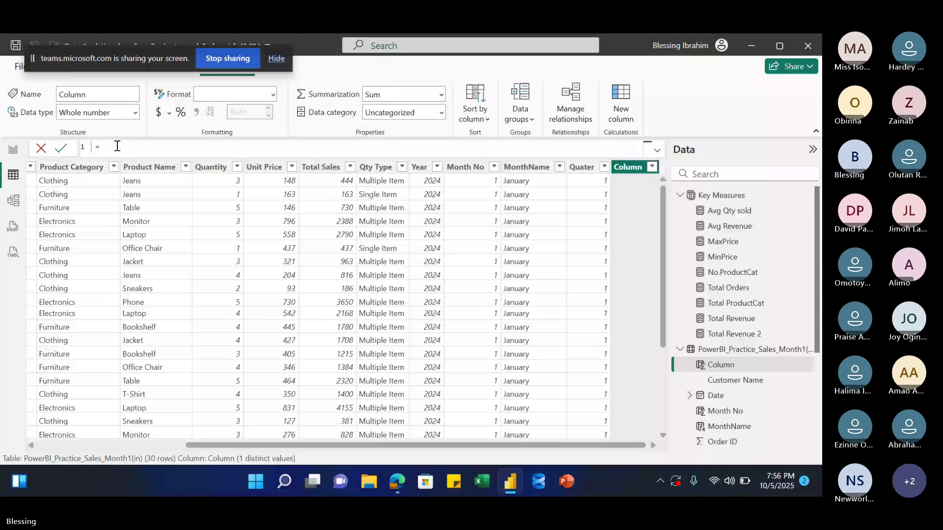
text(QuaterID)
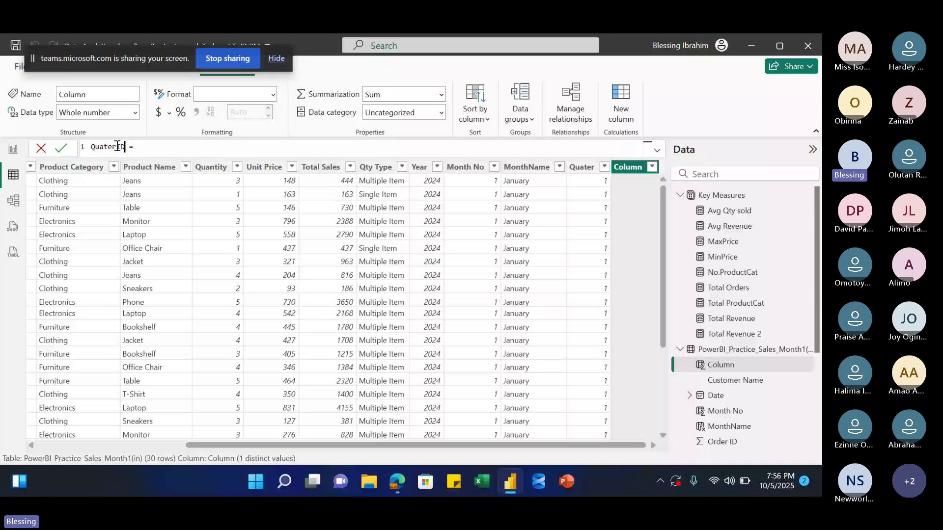
- Define QuaterID as the FORMAT function of the sales table's Date column with format code "\QQ" and commit it
click(140, 146)
text(FORMAT)
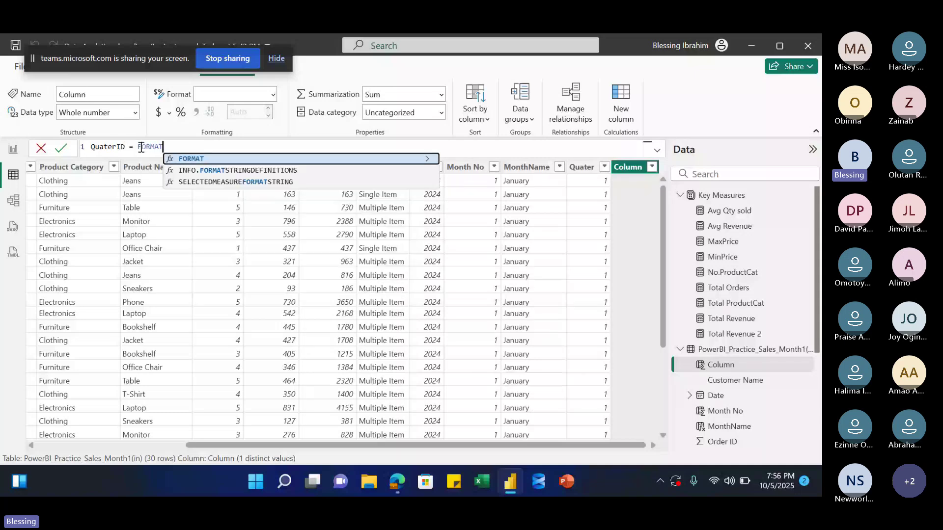
text(()
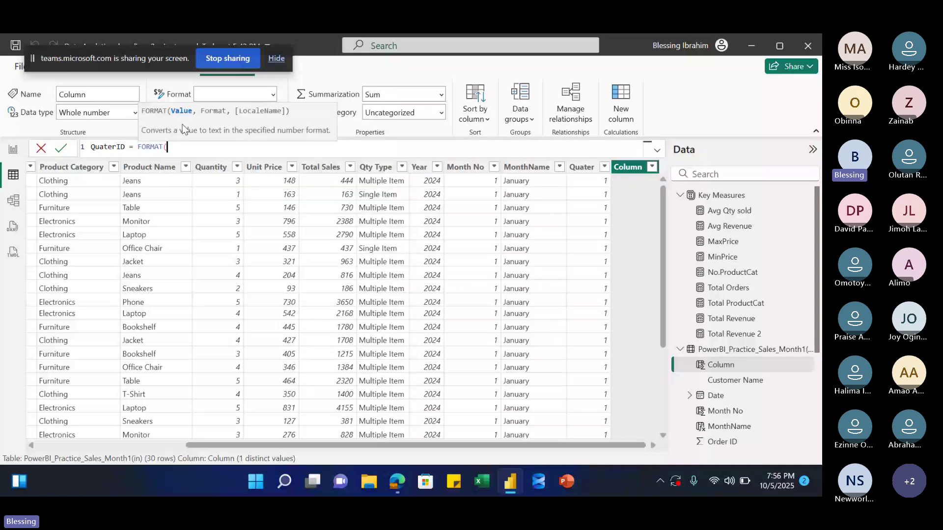
text(Date)
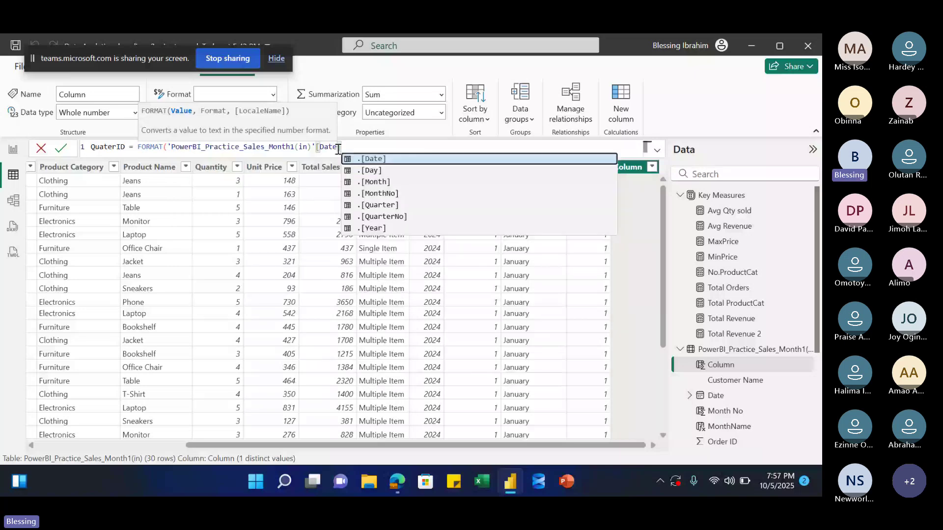
text(],)
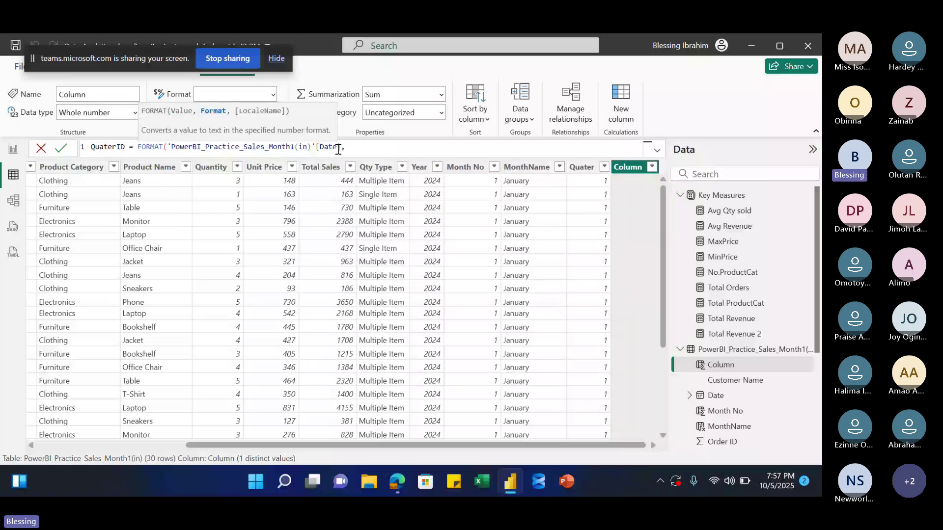
text("\)
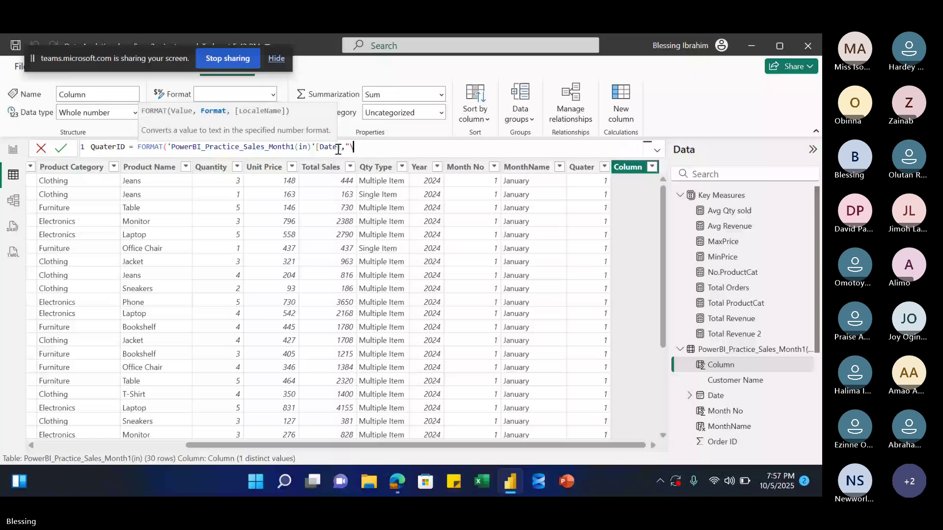
text(QQ")
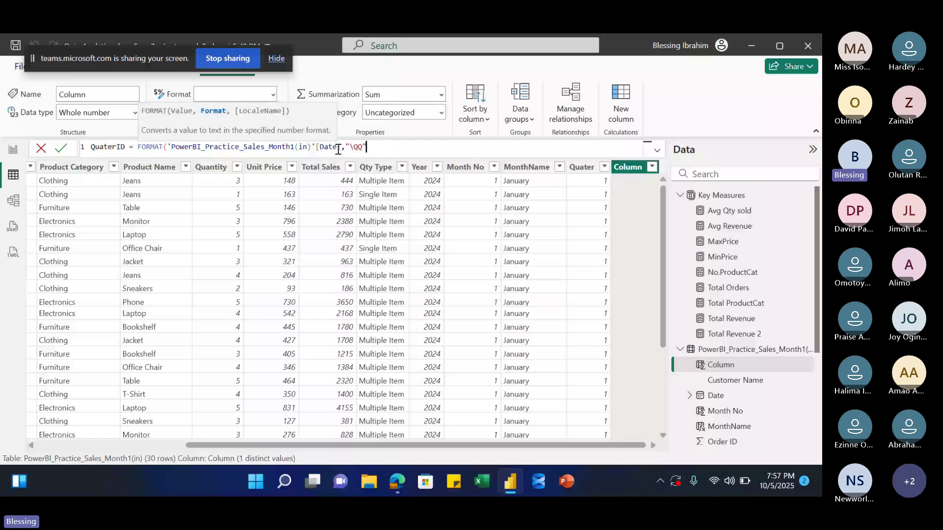
text())
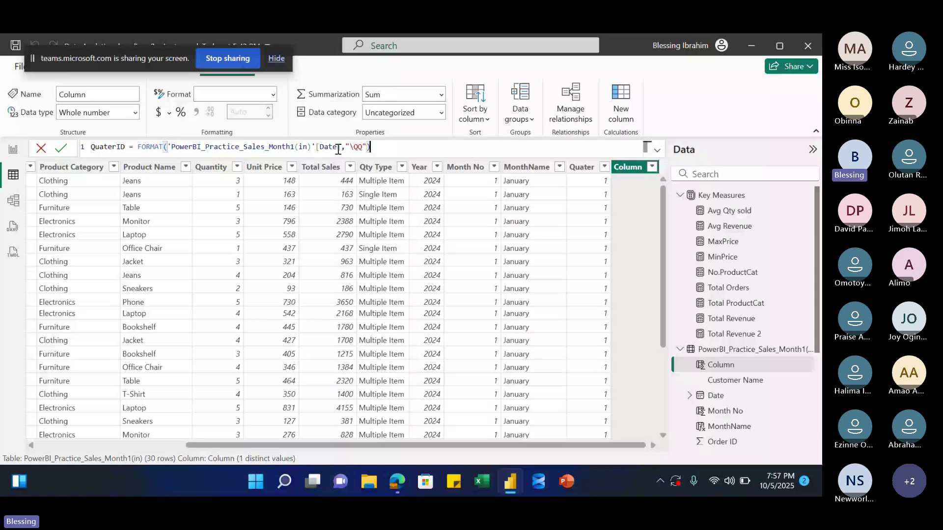
key(Return)
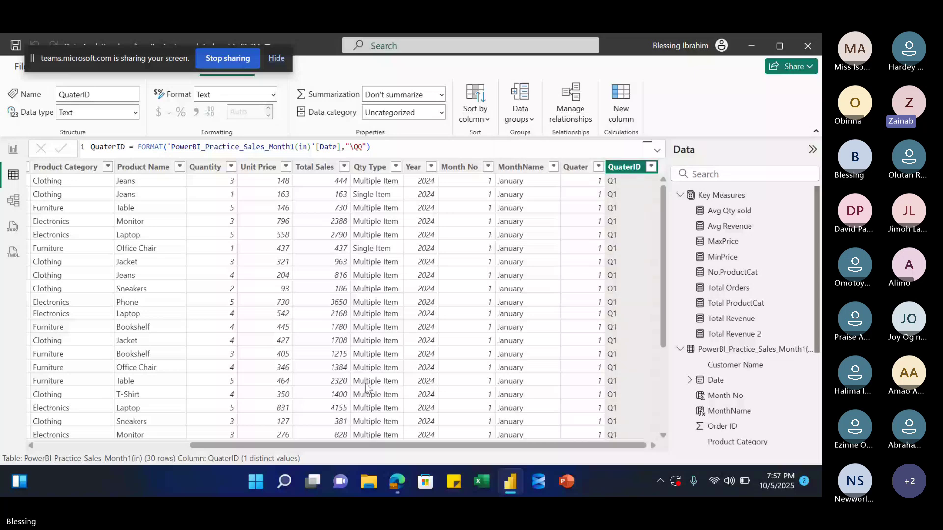
- Switch to the Teams meeting in the browser
click(397, 484)
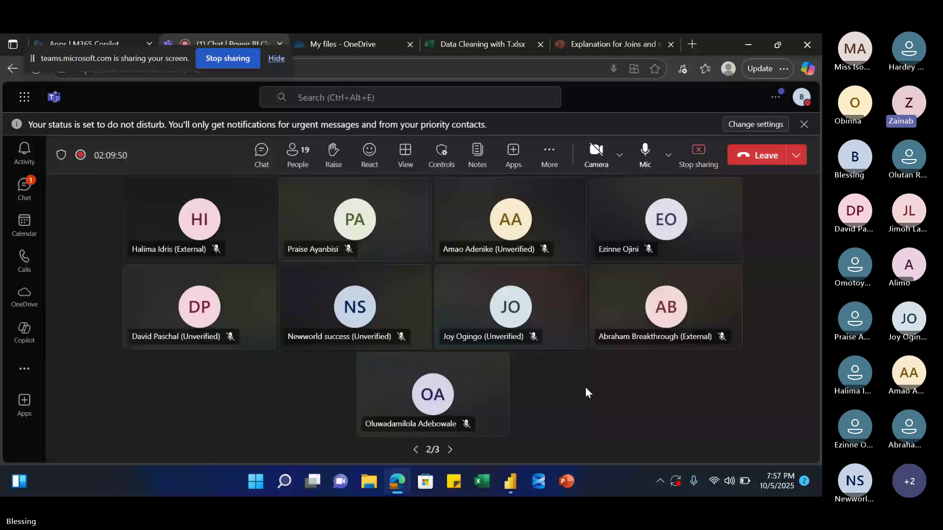
- Switch back to Power BI and add a calculated column named MonthShort to the sales table
click(415, 449)
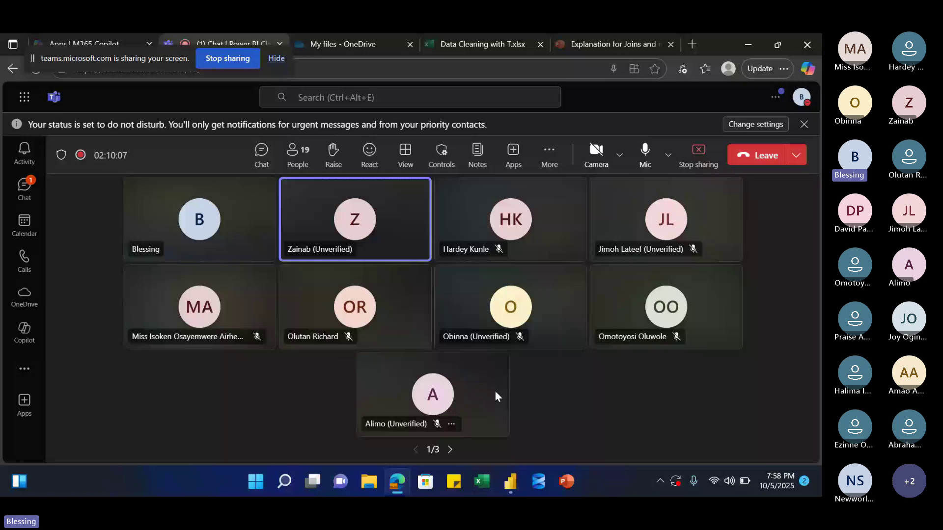
click(510, 480)
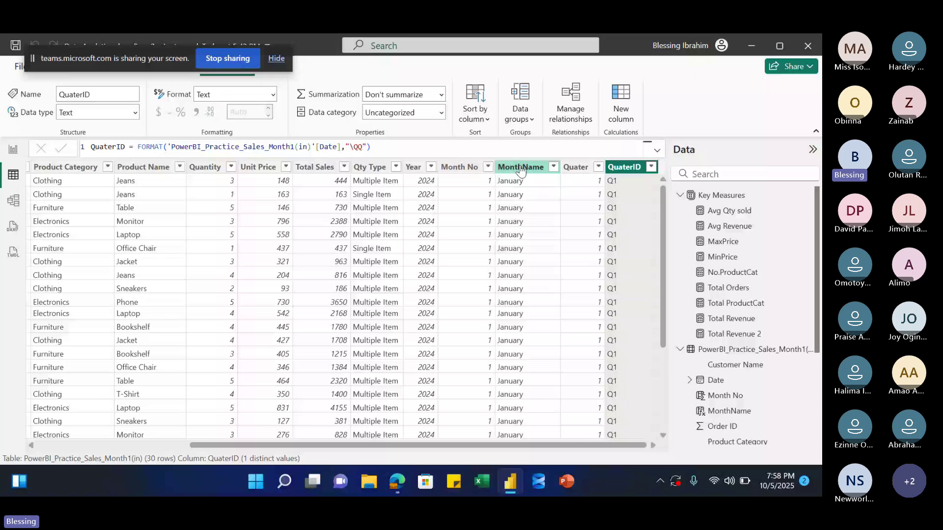
click(621, 113)
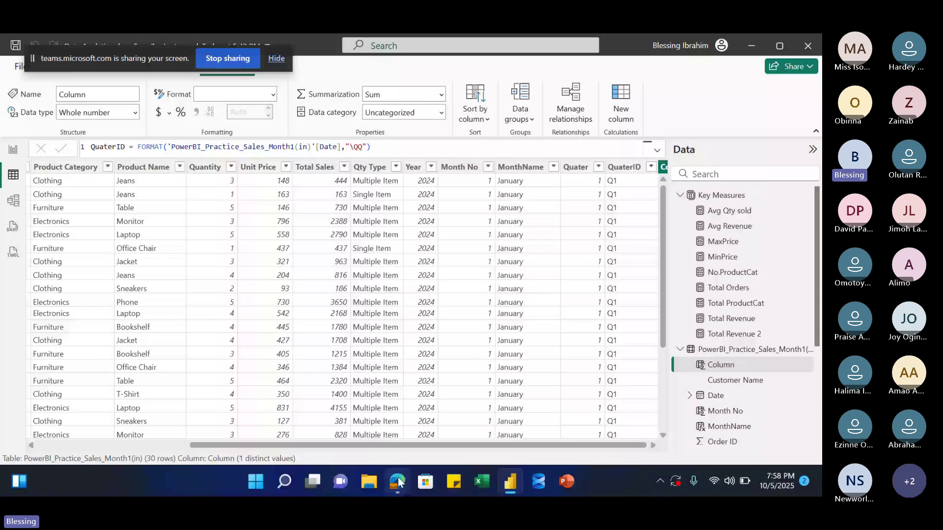
click(121, 151)
key(BackSpace)
key(BackSpace)
key(BackSpace)
key(BackSpace)
key(BackSpace)
key(BackSpace)
key(BackSpace)
text(M)
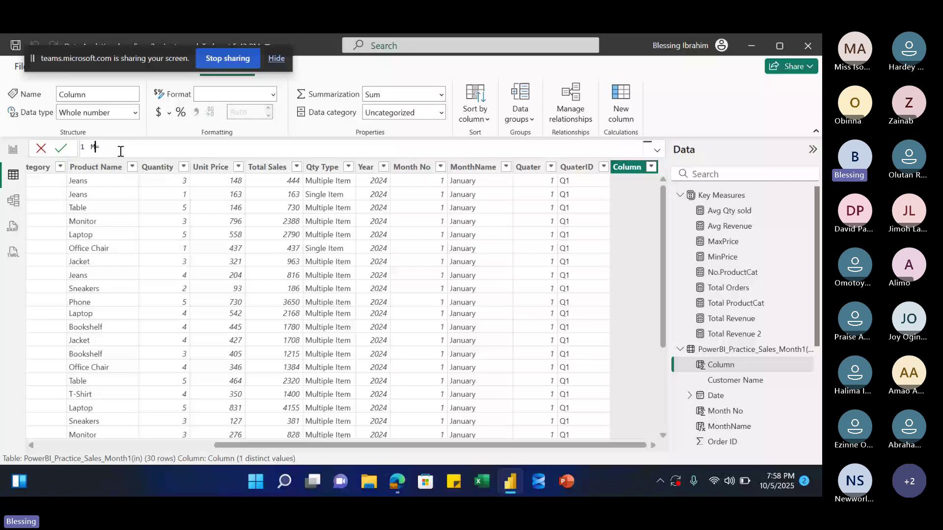
text(onthS)
text(ho)
text(rt)
- Define MonthShort as the LEFT function returning 3 characters of the sales table's MonthName column and commit it
click(146, 149)
text(LEFT)
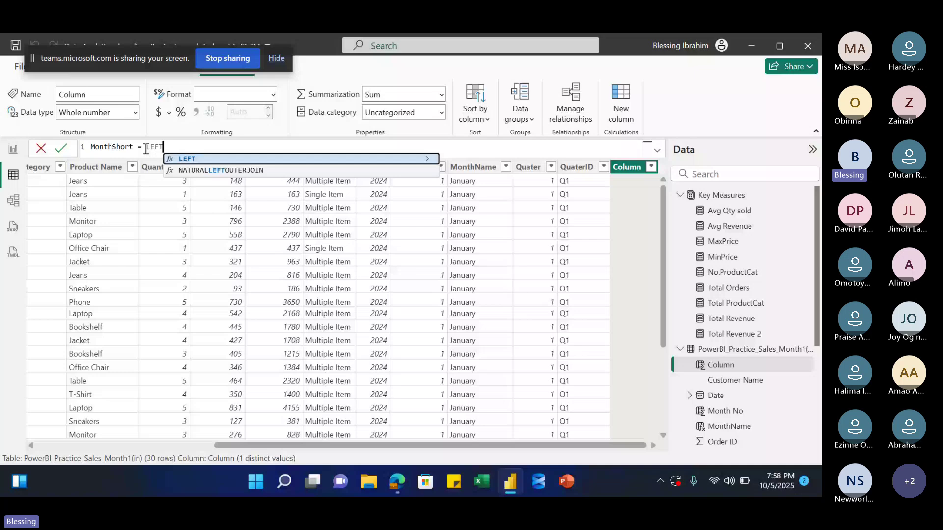
text(()
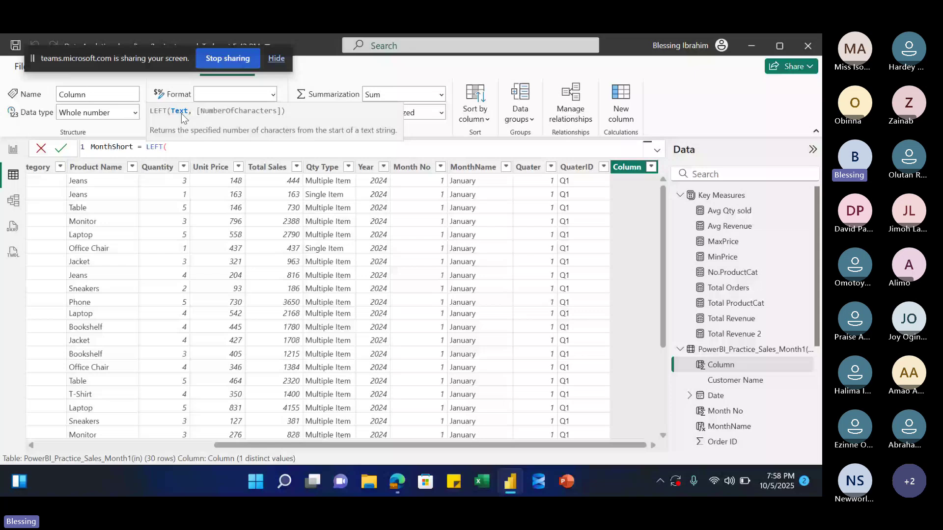
text(M)
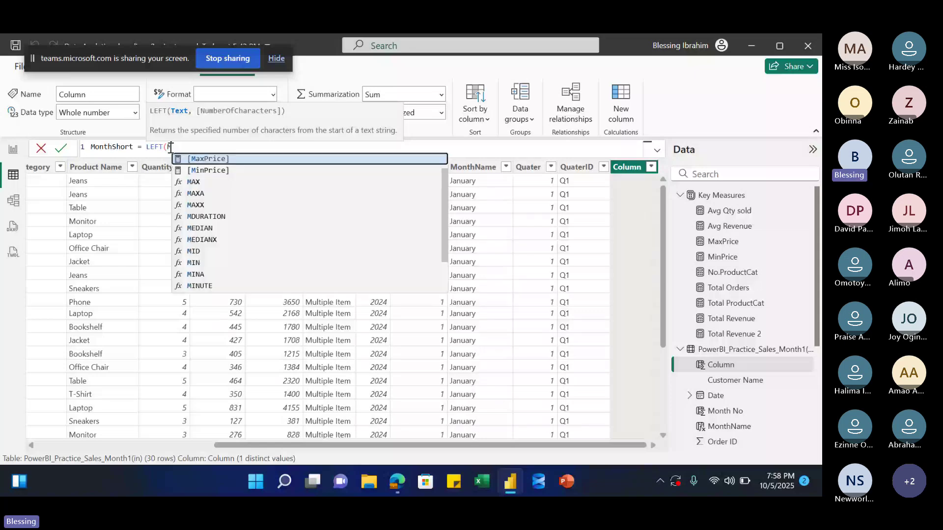
text(onth)
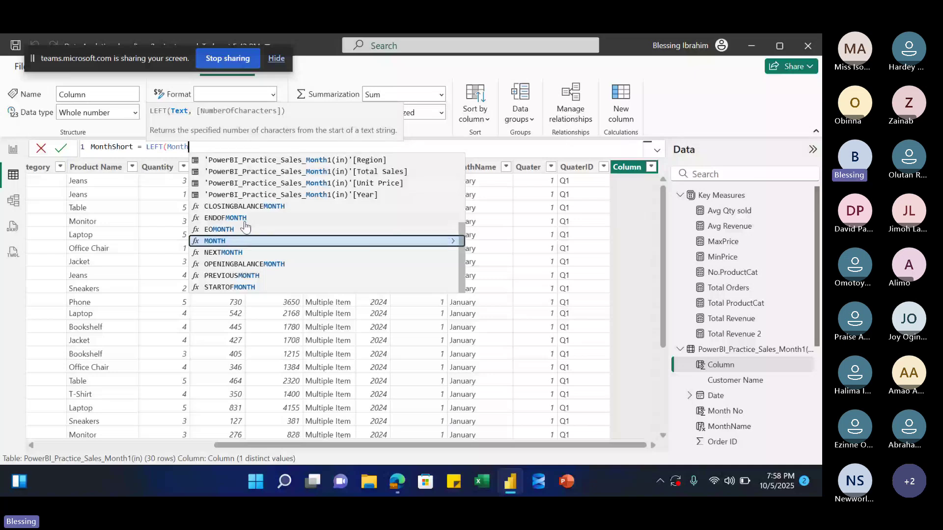
scroll(245, 226, up, 3)
click(240, 206)
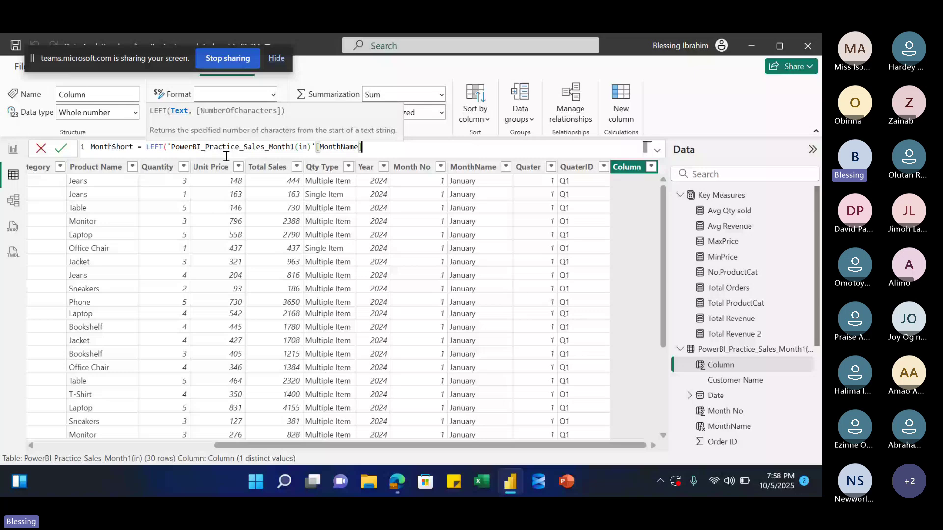
text(,)
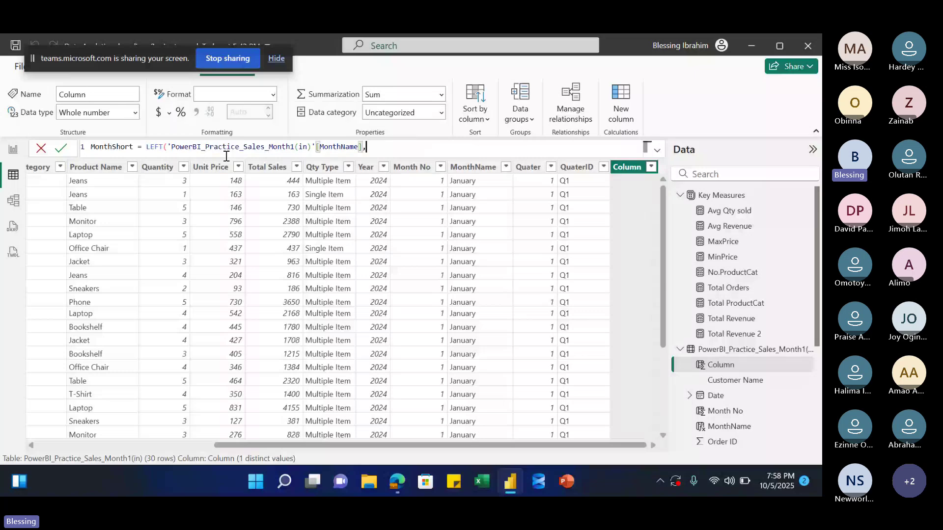
text(3)
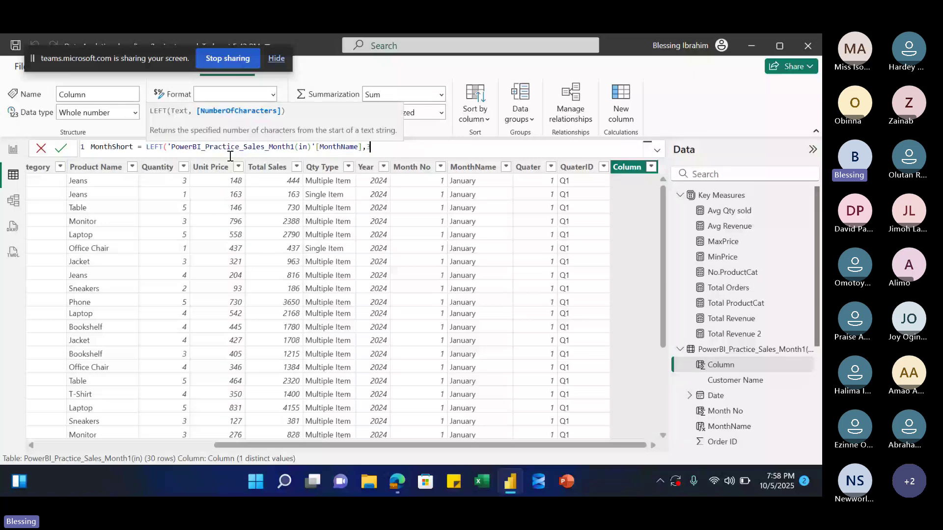
text())
key(Return)
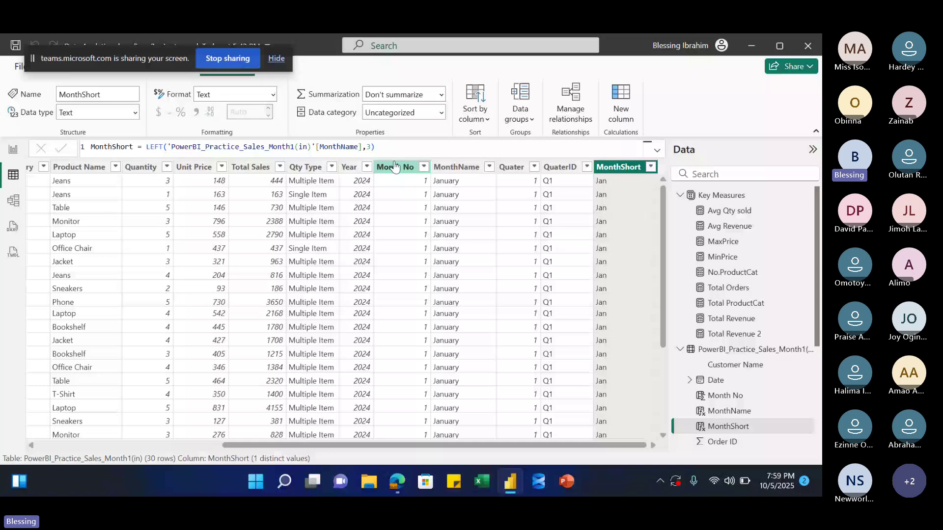
- Add another calculated column to the sales table and name it LengthofMonth
click(621, 107)
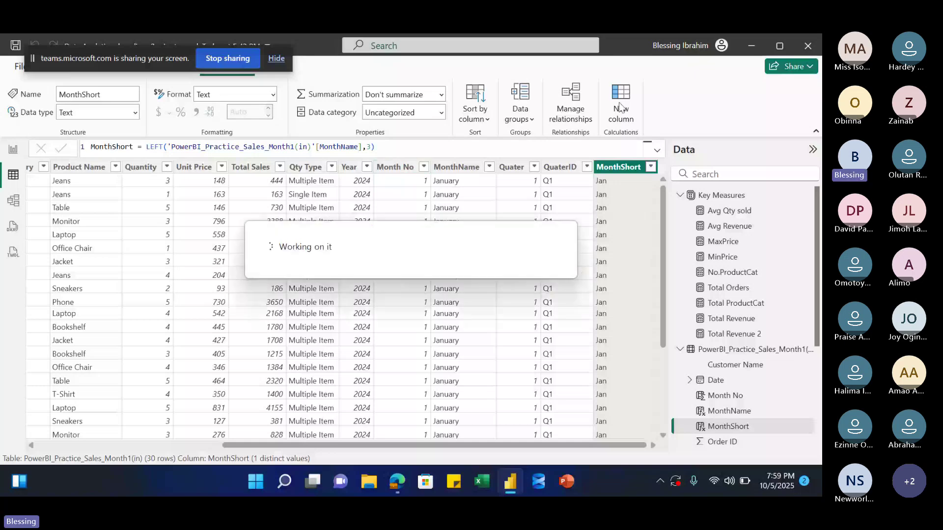
click(117, 148)
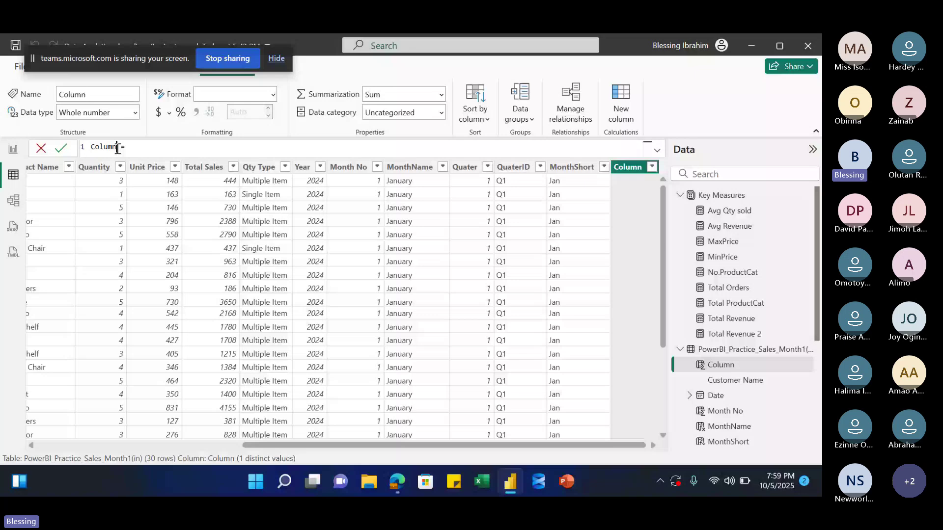
key(BackSpace)
key(BackSpace)
key(BackSpace)
key(BackSpace)
key(BackSpace)
key(BackSpace)
text(Len)
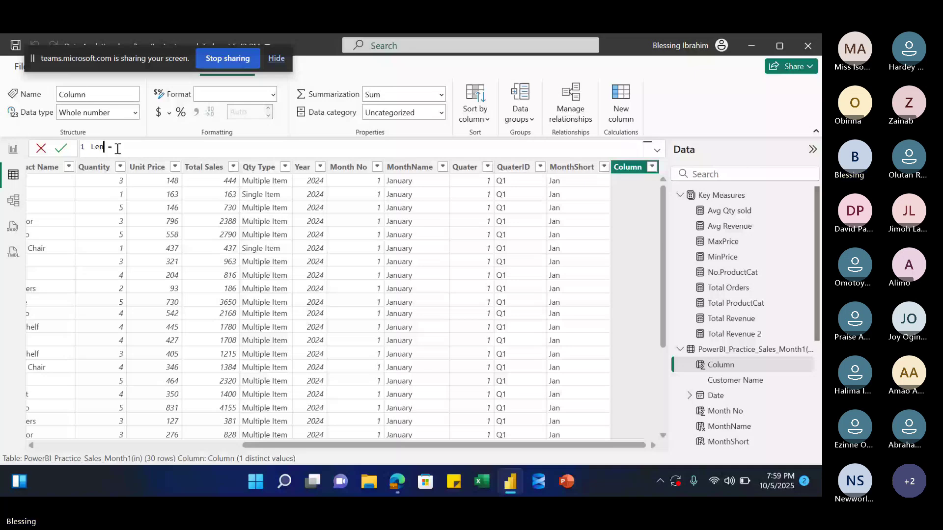
text(gthOf)
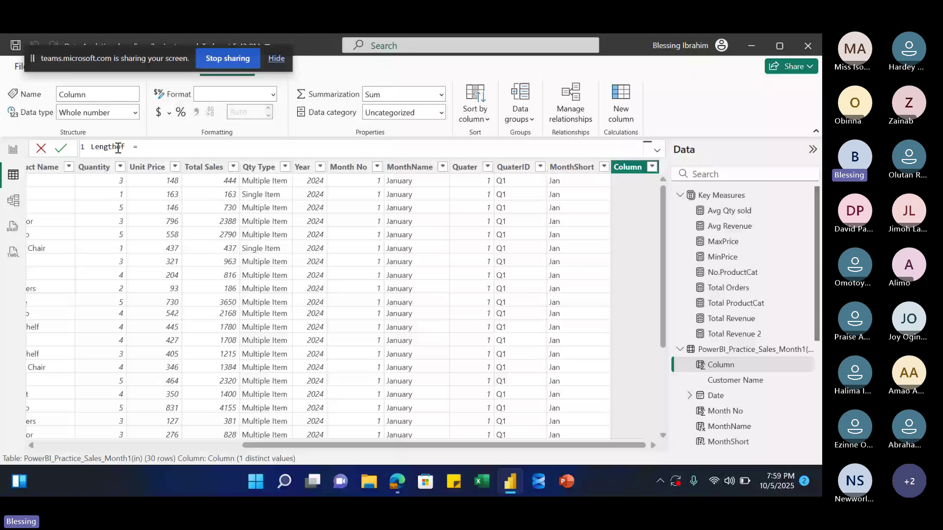
text(M)
text(onth)
text(h)
- Define LengthofMonth as the LEN function of the sales table's MonthName column and commit it
click(183, 150)
text(LEMN)
key(BackSpace)
key(BackSpace)
text(N)
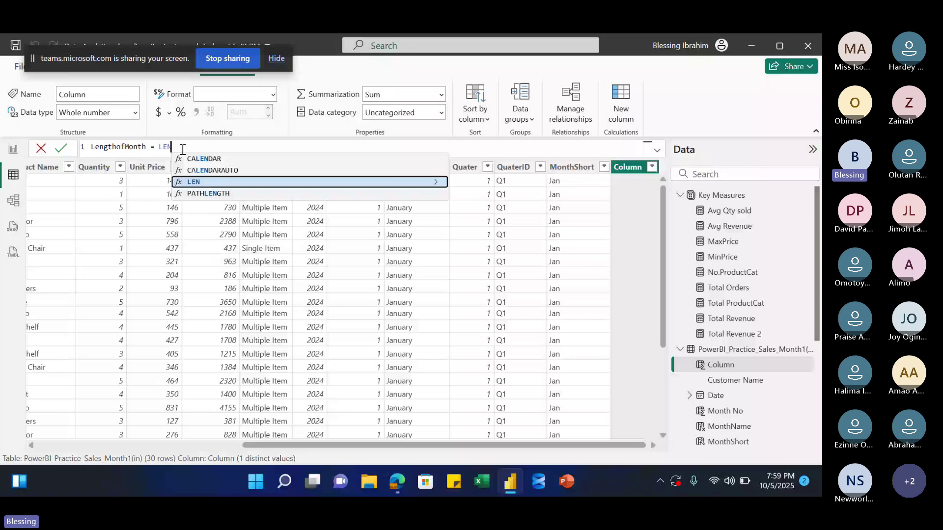
text(()
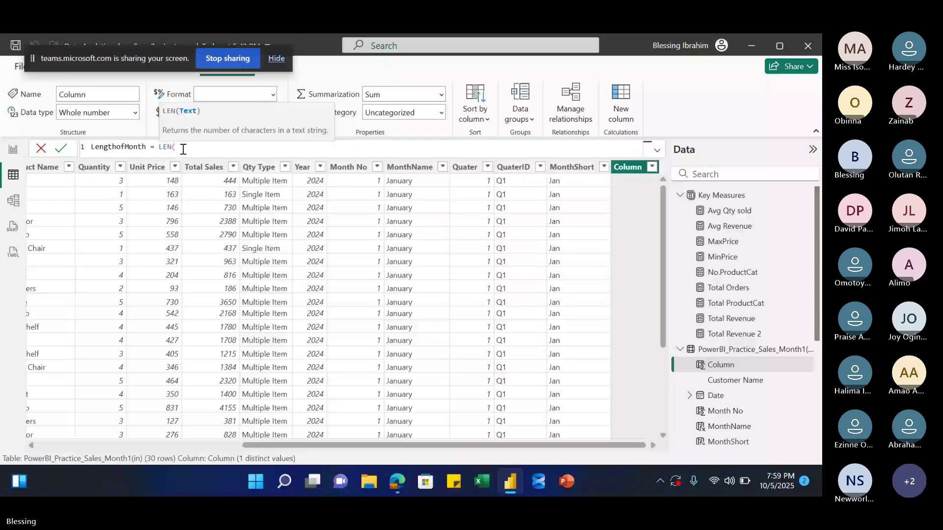
text(Month)
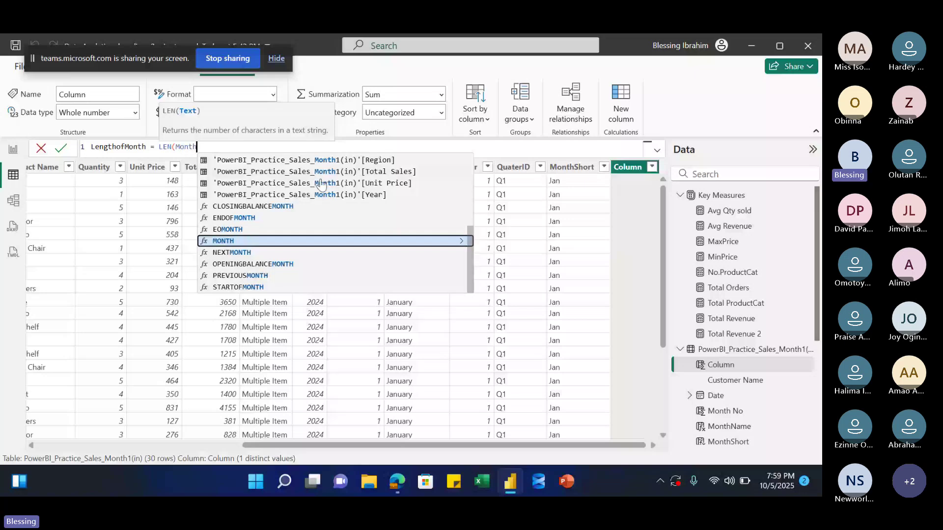
scroll(322, 184, up, 3)
click(279, 158)
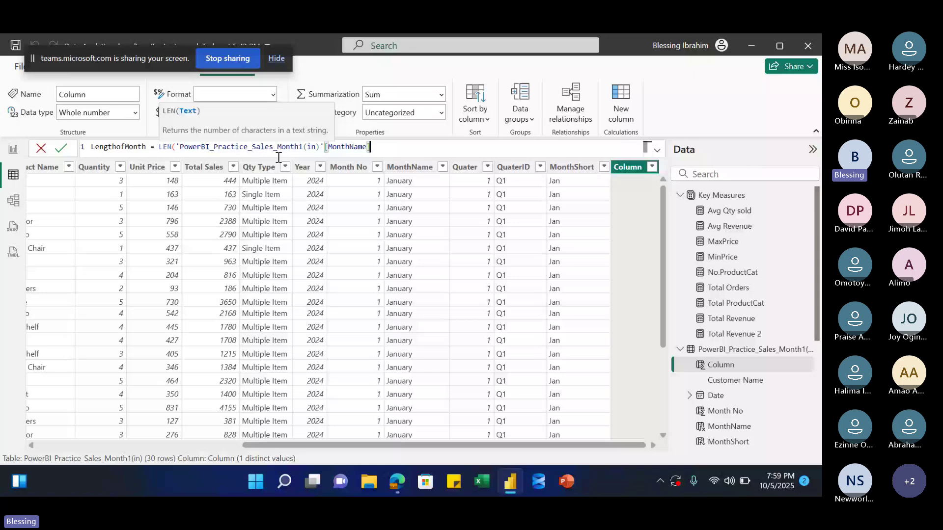
text())
key(Return)
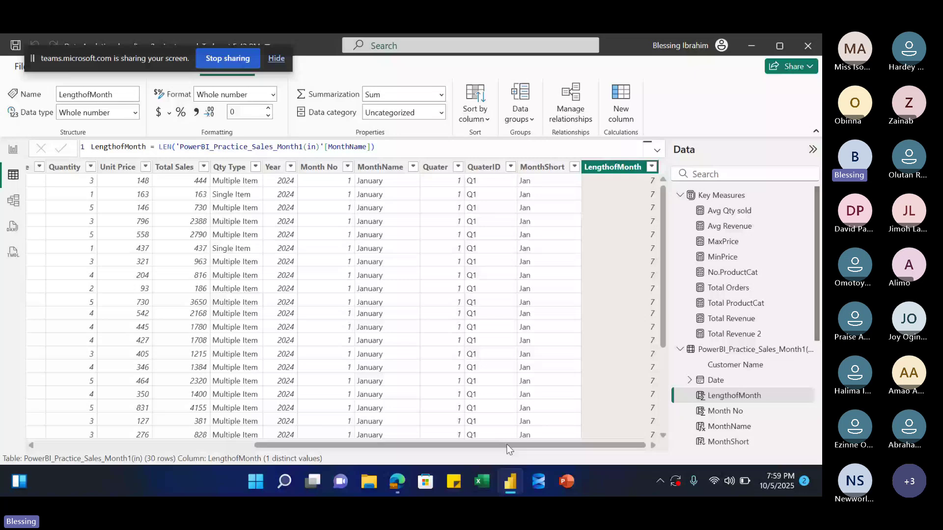
- Add another calculated column to the sales table and name it "Capitalized monthName"
click(379, 147)
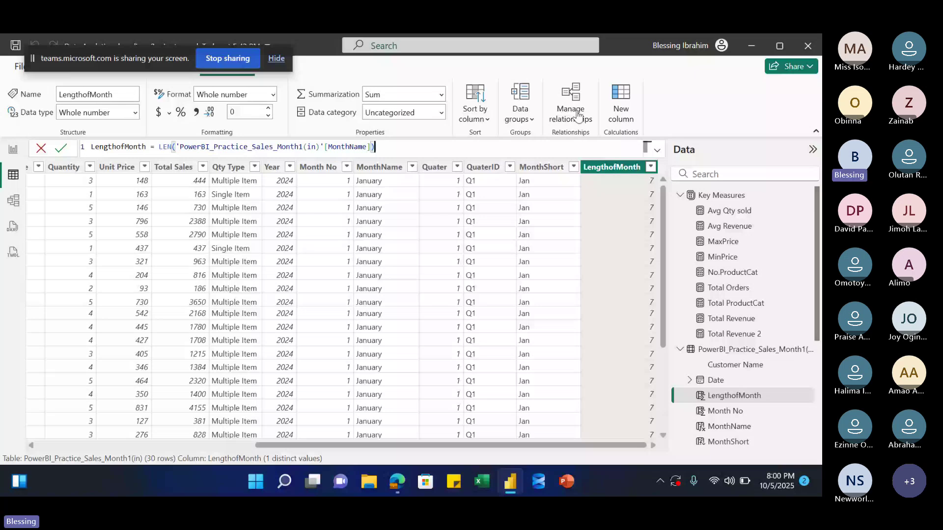
click(377, 181)
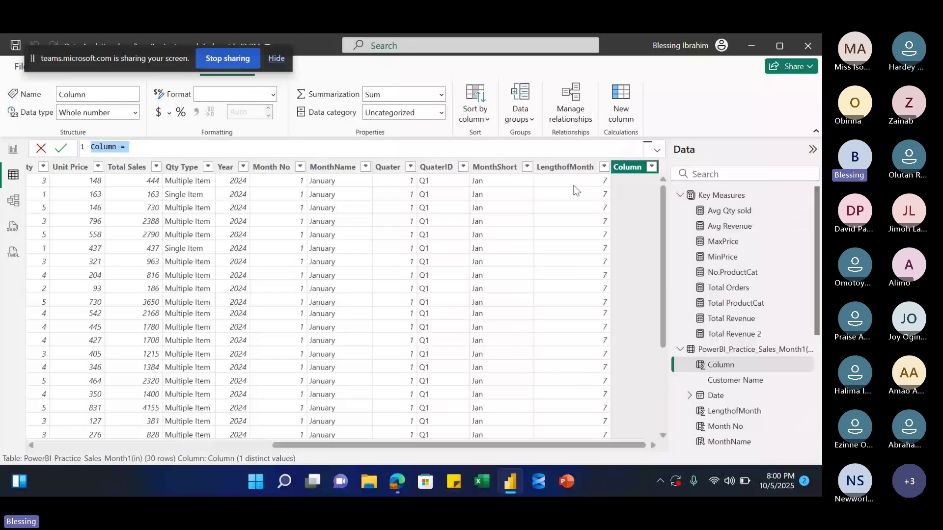
click(119, 146)
key(BackSpace)
key(BackSpace)
key(BackSpace)
key(BackSpace)
key(BackSpace)
key(BackSpace)
text(Capi)
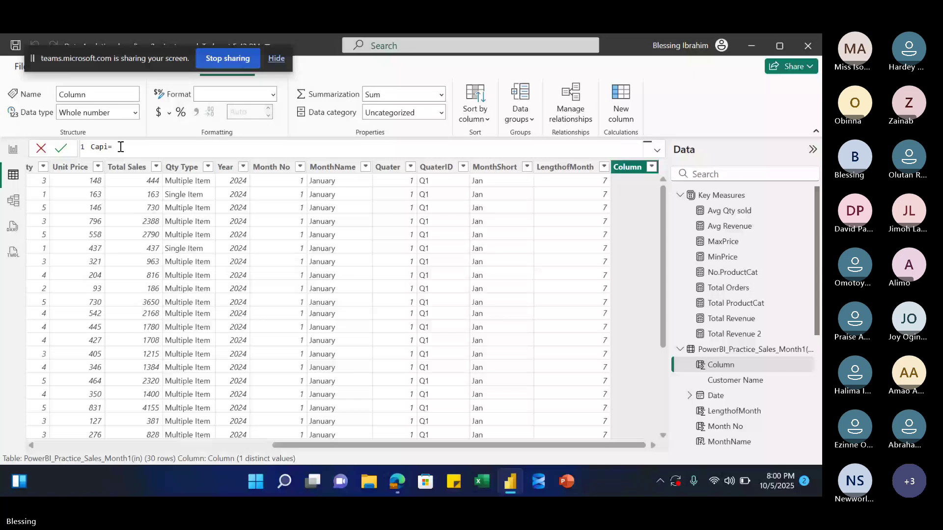
text(talized m)
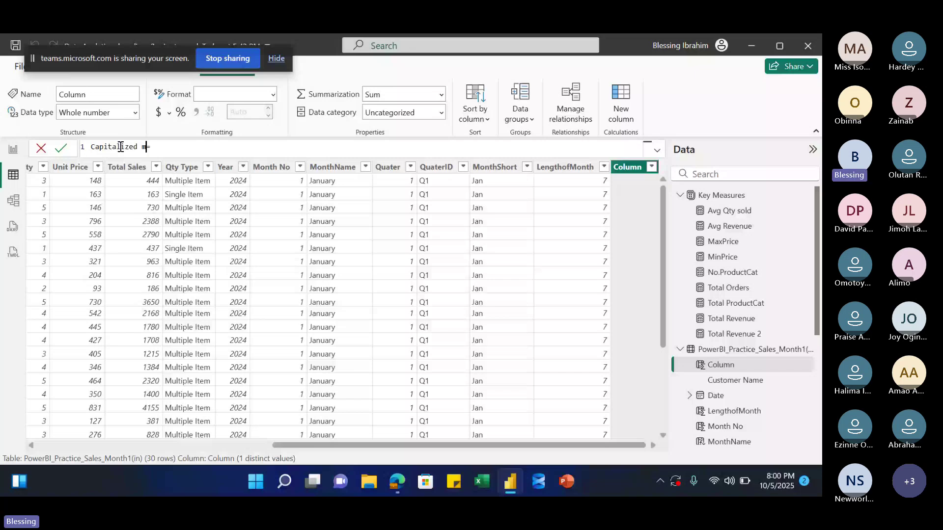
text(onthName)
key(BackSpace)
- Define Capitalized monthName as the UPPER function of the sales table's MonthName column and commit it
text(= UPPER)
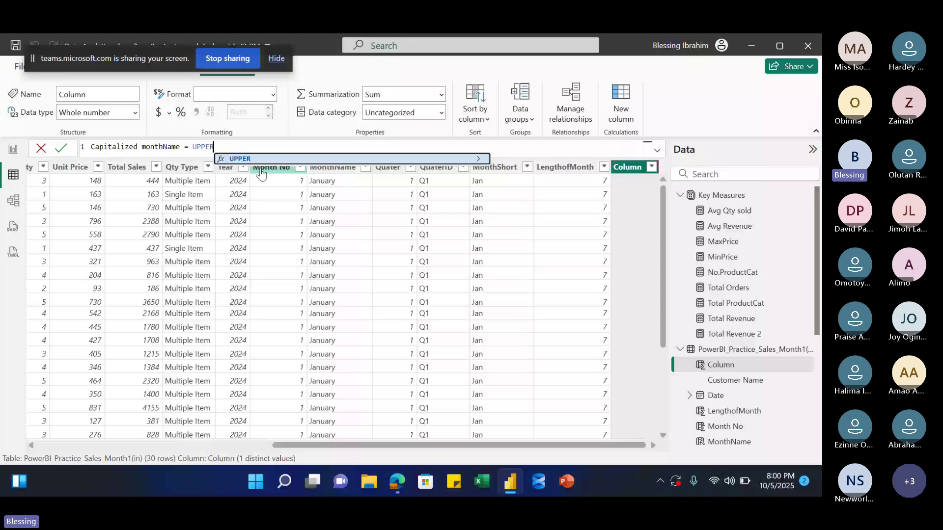
text(()
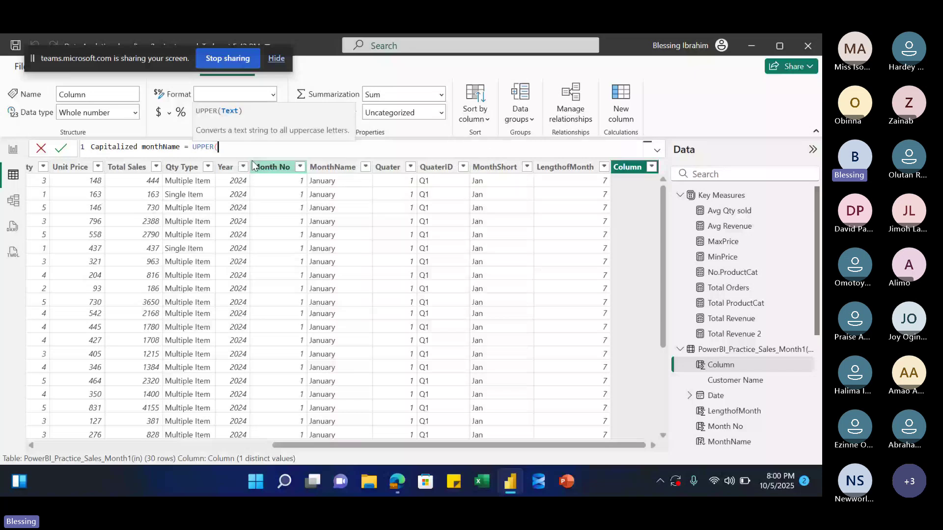
text(M)
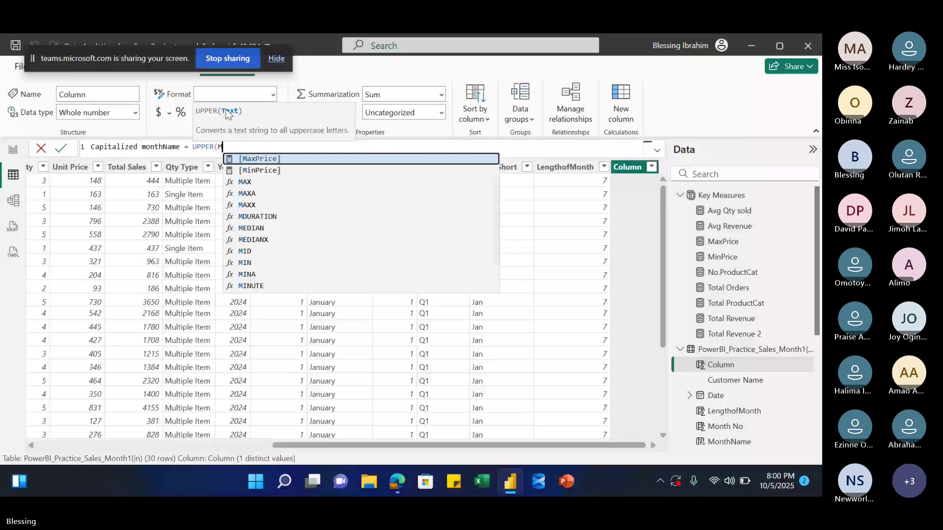
text(onthn)
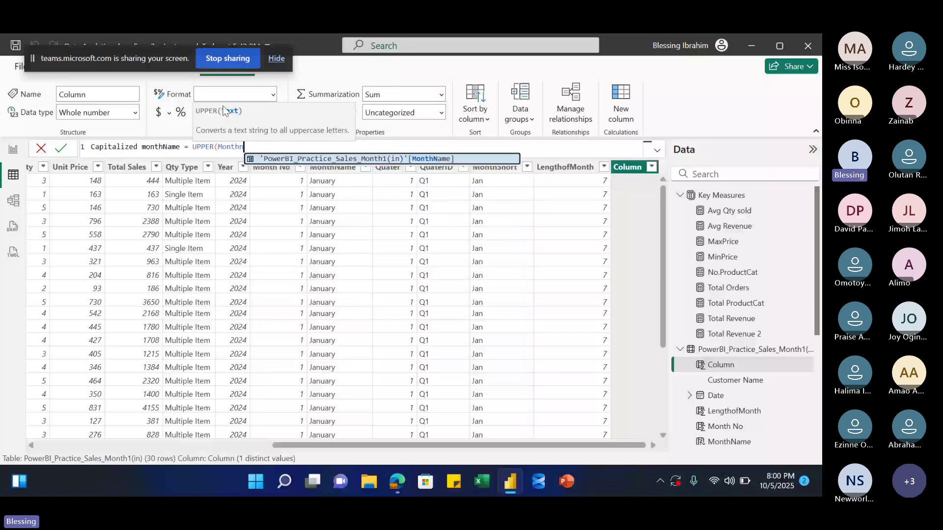
text(ame)
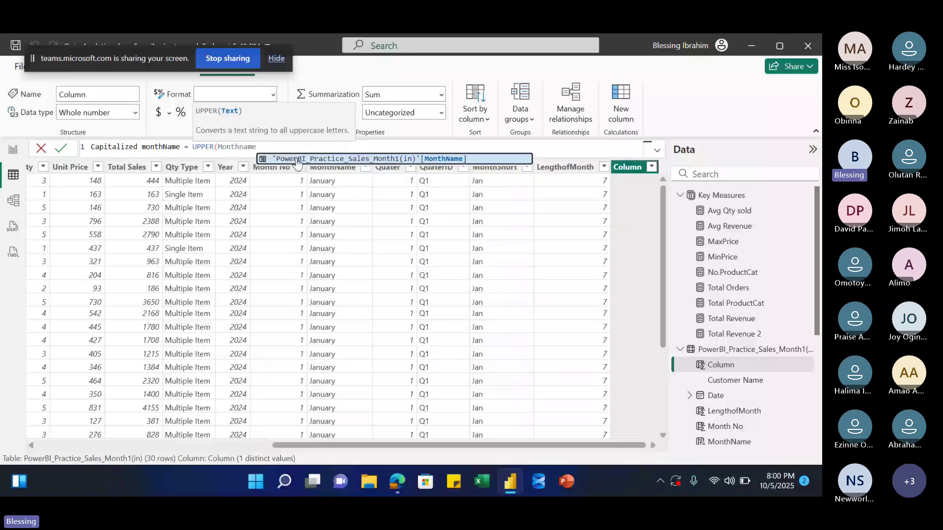
click(297, 158)
text()'[MonthN)
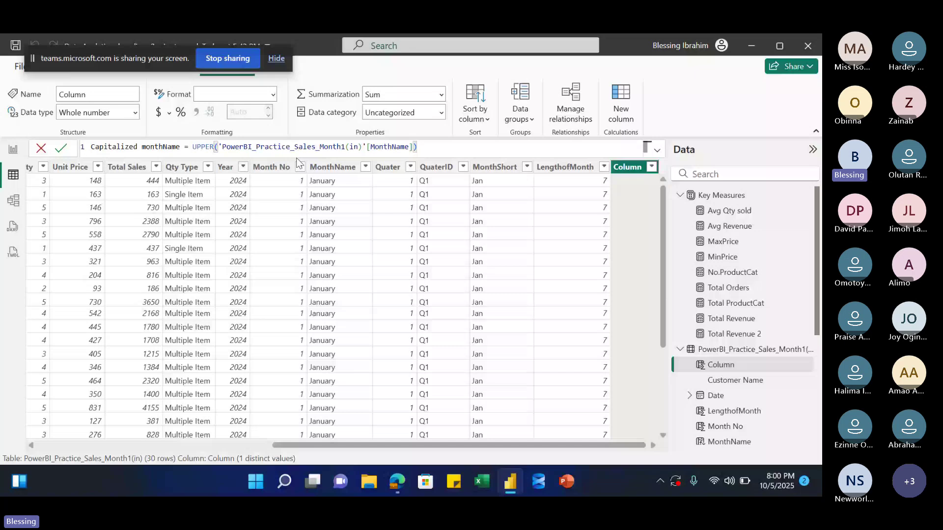
key(Return)
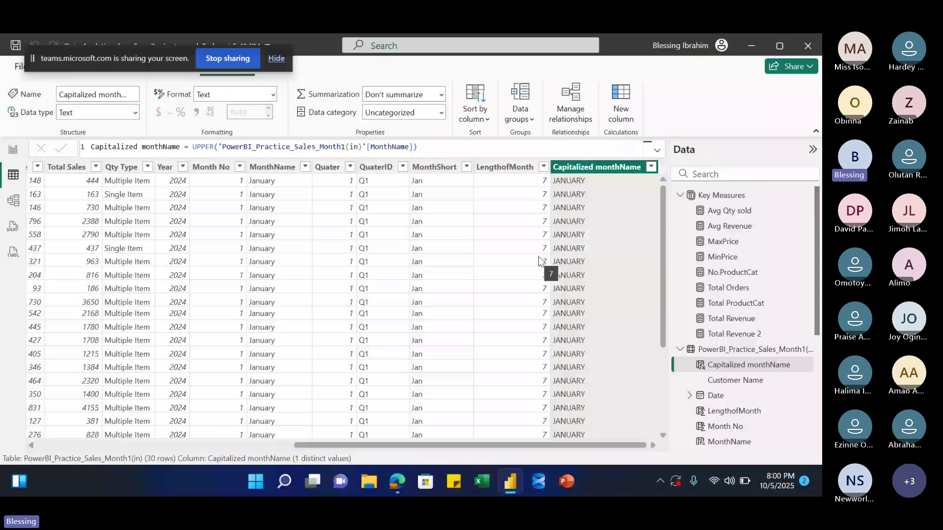
- Switch to Microsoft Edge, search the web for "Daxguide" in a new tab and open the DAX Guide website
mouse_move(392, 484)
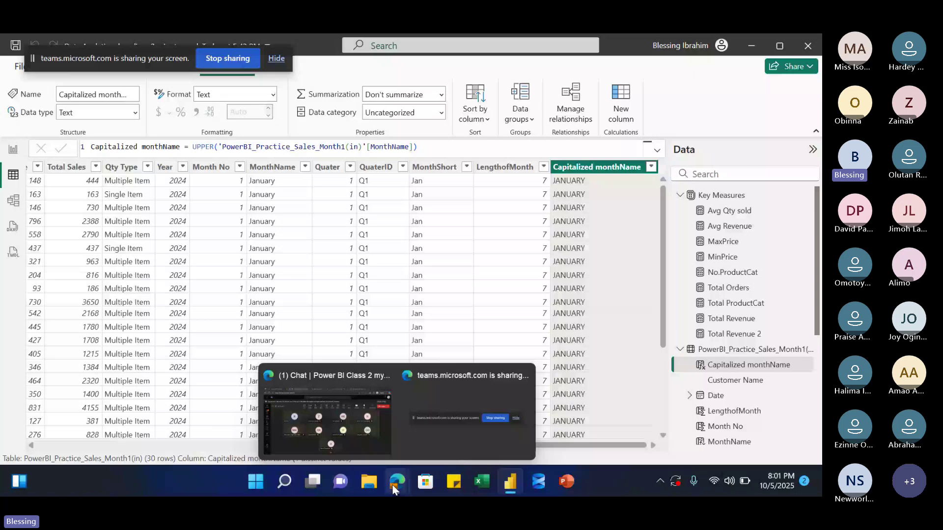
click(396, 485)
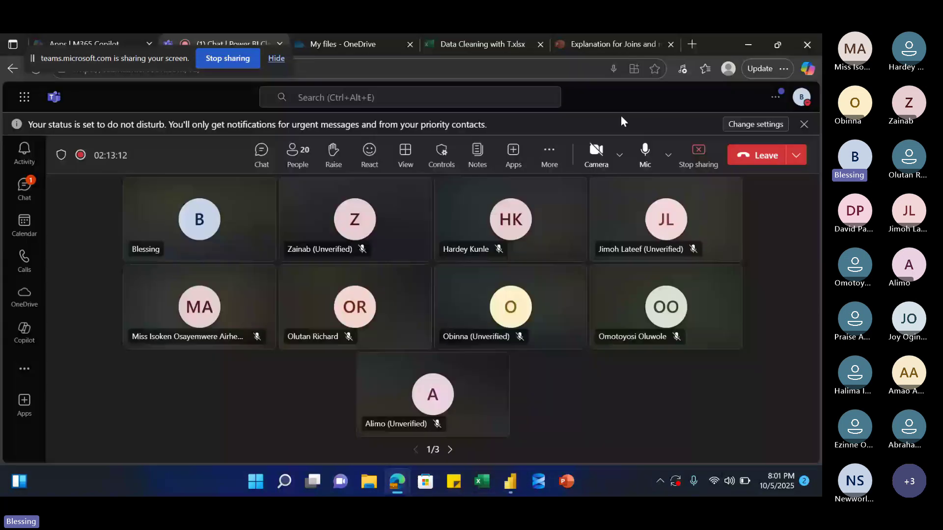
click(691, 45)
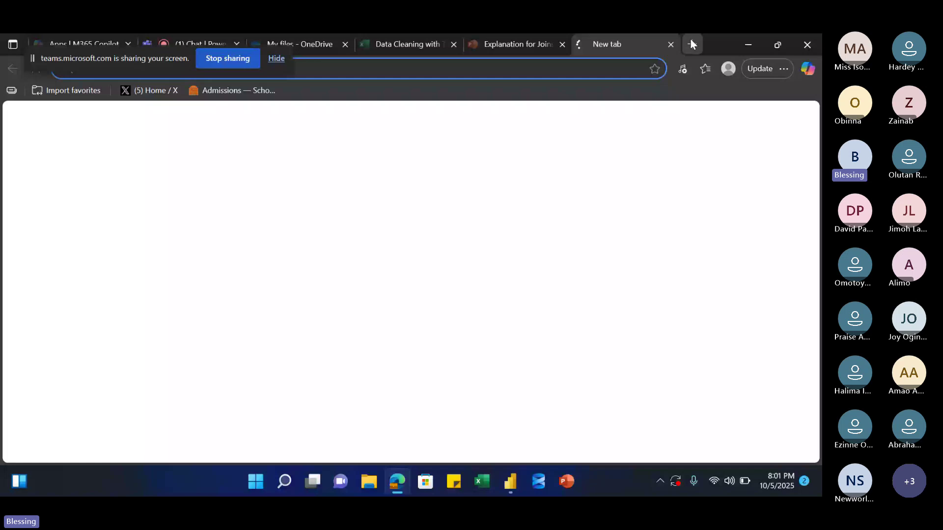
text(Dax)
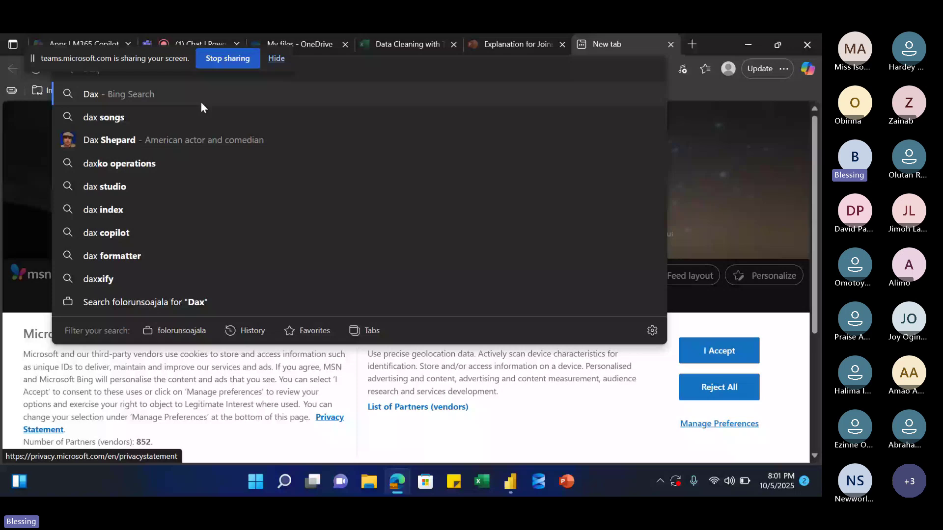
text(guide)
key(Return)
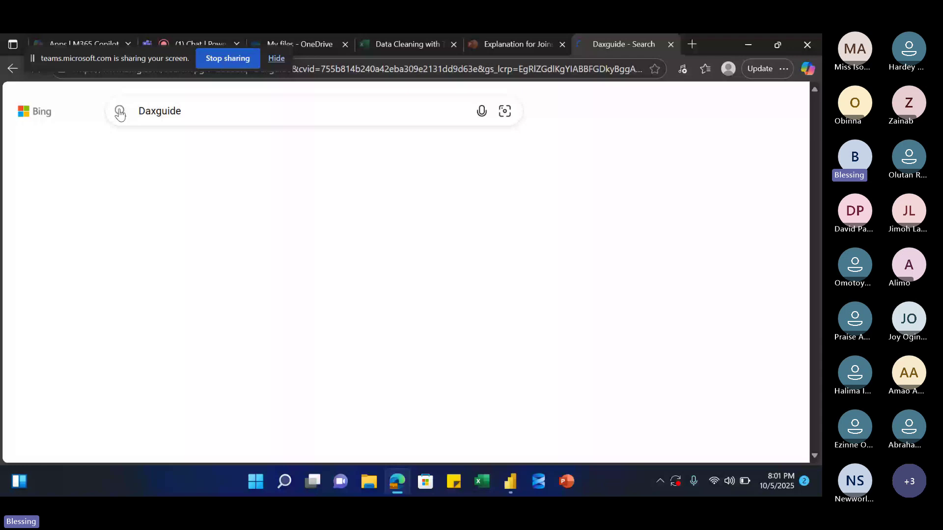
click(139, 211)
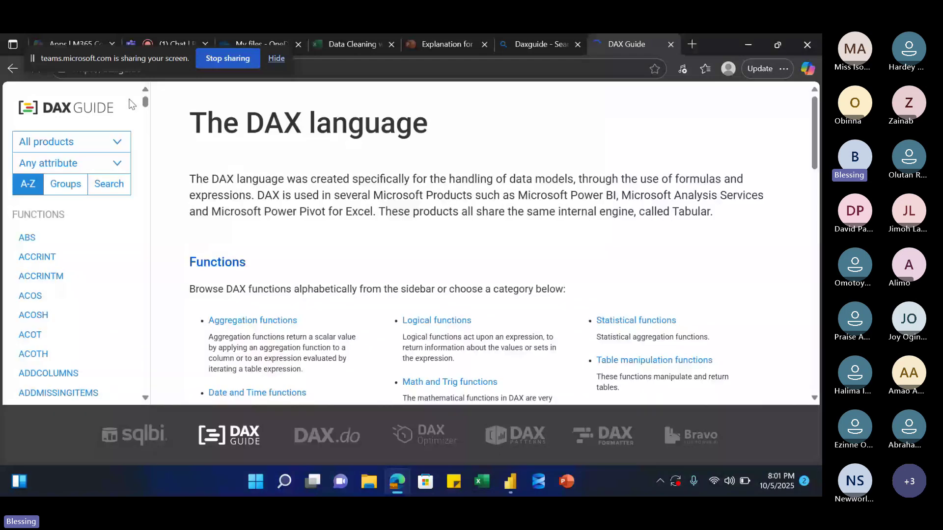
- Browse the alphabetical DAX function list and open the CALCULATE function's reference page
mouse_move(145, 104)
mouse_down()
mouse_move(148, 154)
mouse_move(161, 101)
mouse_up()
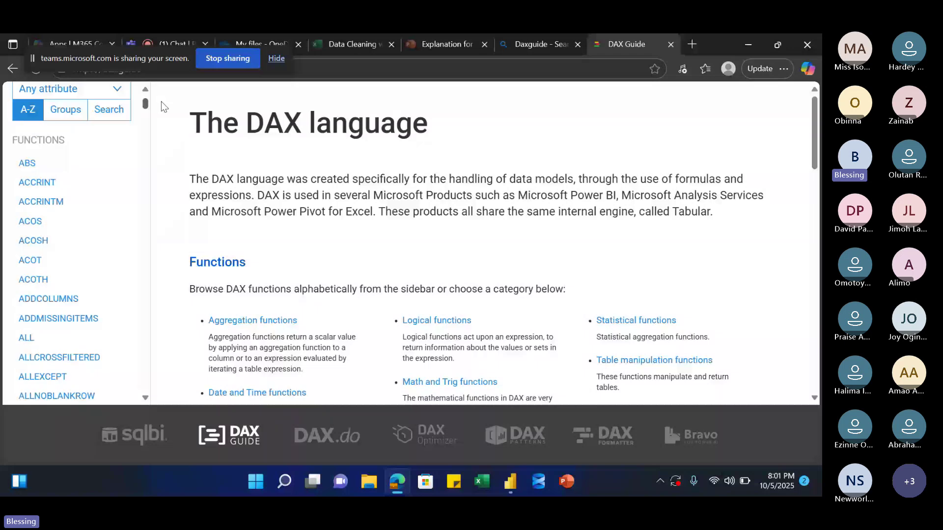
scroll(74, 225, up, 2)
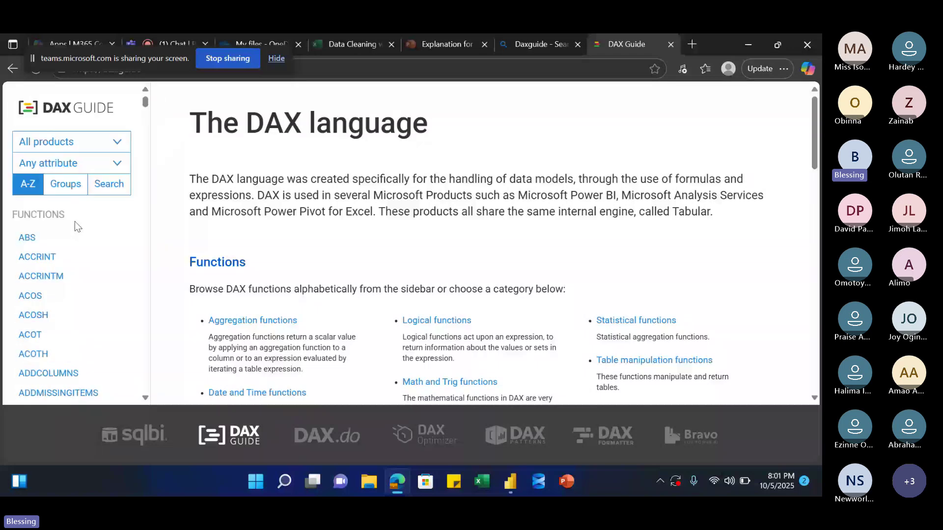
scroll(50, 280, down, 5)
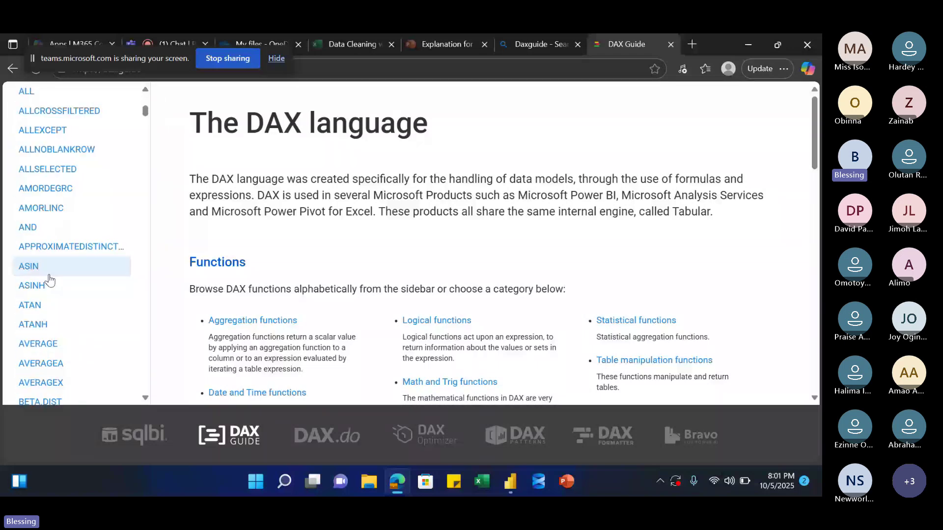
scroll(49, 279, down, 5)
click(47, 238)
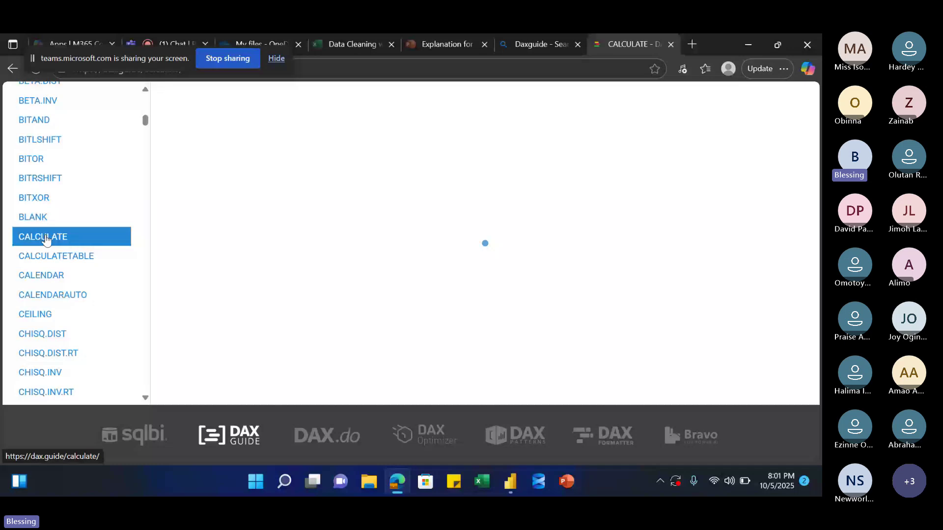
- Examine the CALCULATE page's parameters, return values, remarks and code examples, and return to its syntax section
scroll(213, 154, down, 3)
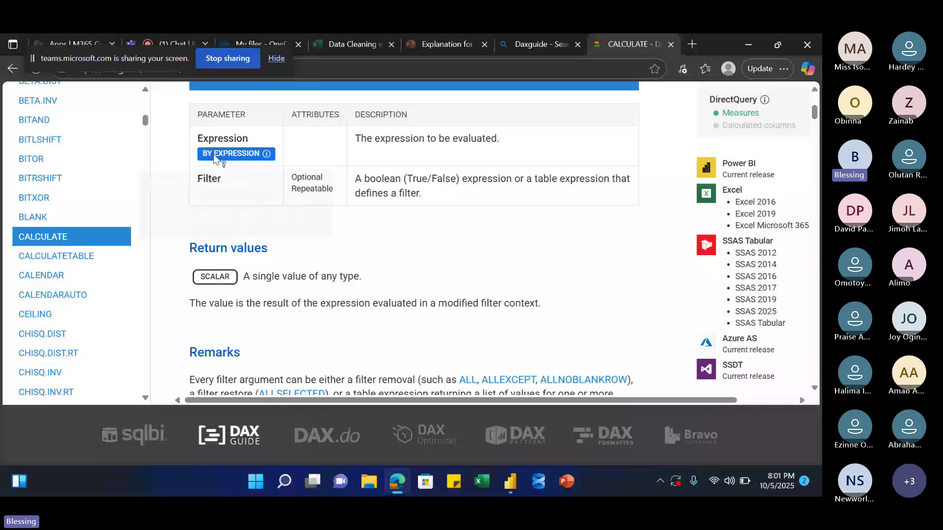
scroll(270, 201, down, 5)
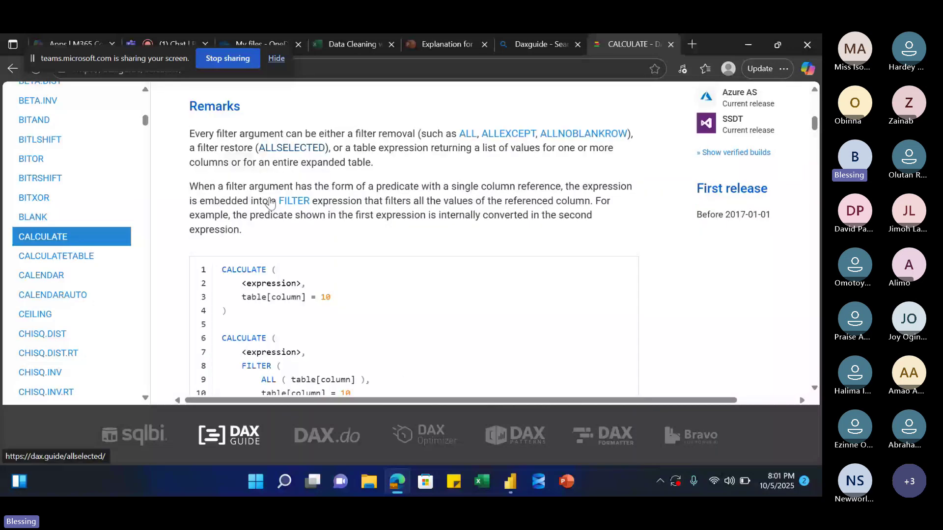
scroll(270, 201, down, 6)
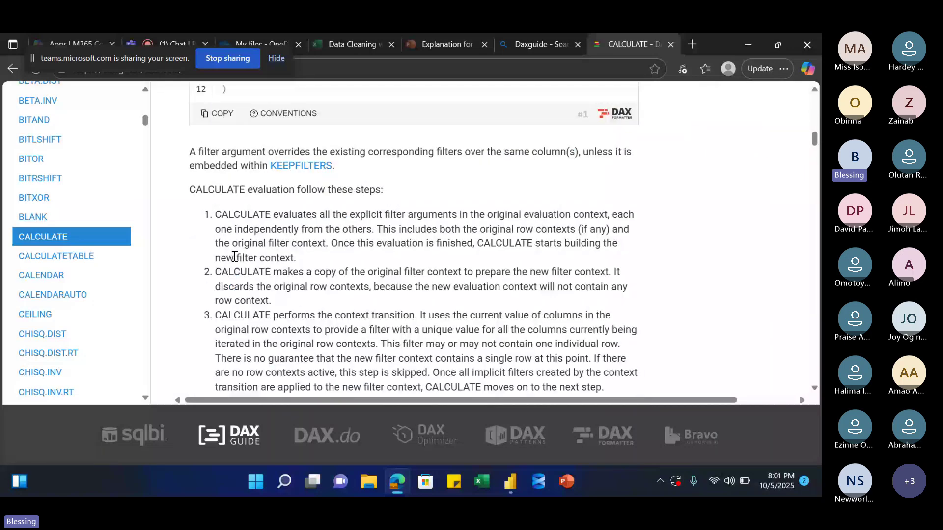
scroll(235, 255, down, 6)
scroll(234, 255, down, 1)
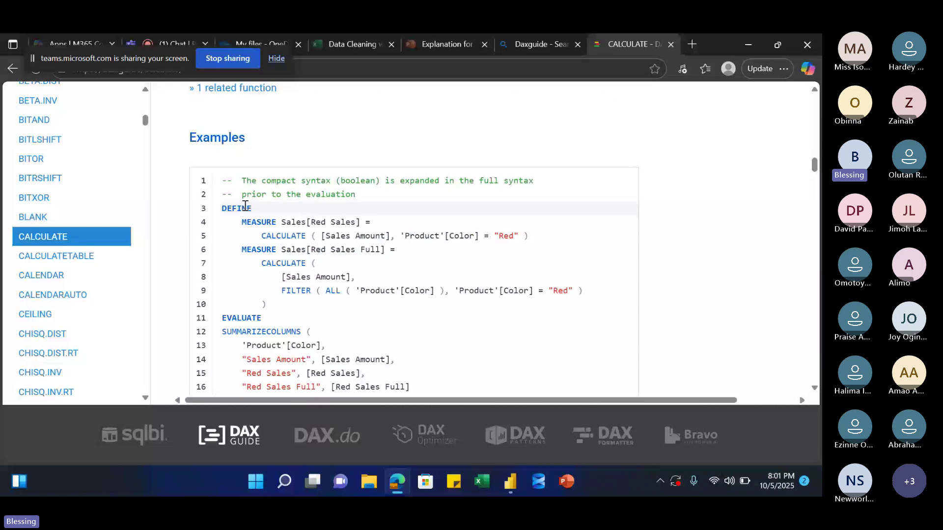
scroll(245, 205, down, 6)
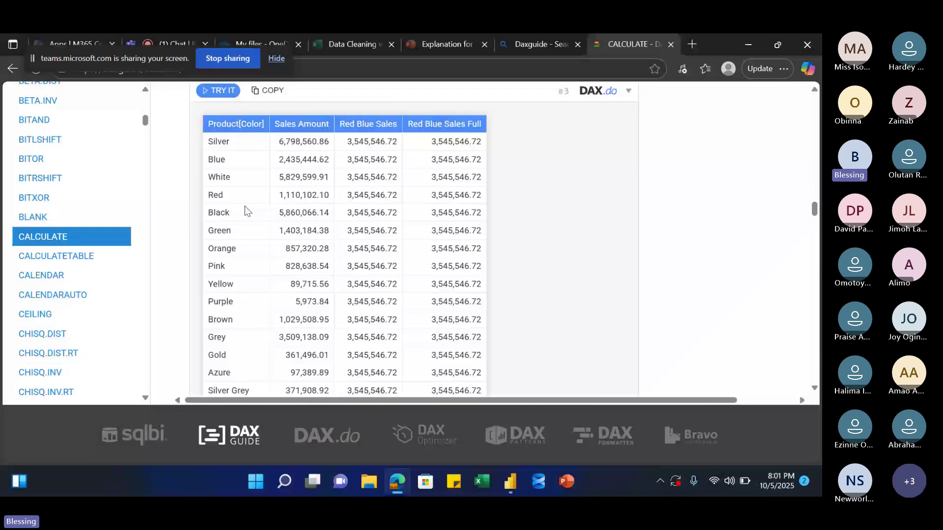
scroll(244, 205, down, 5)
scroll(245, 205, down, 6)
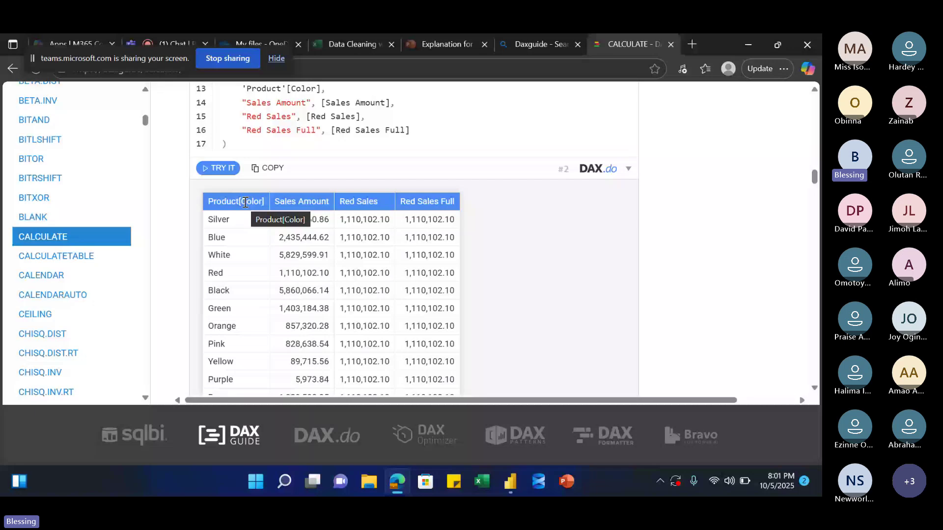
scroll(230, 144, up, 15)
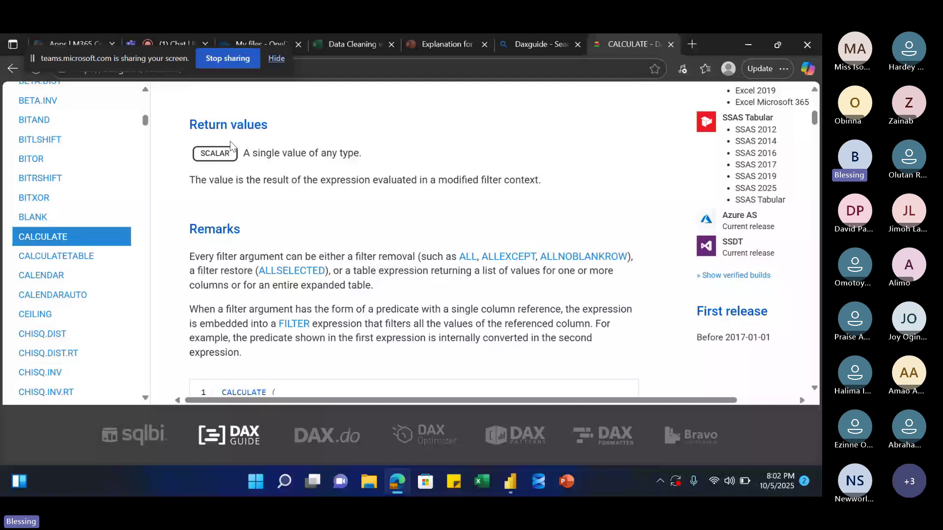
scroll(296, 174, up, 6)
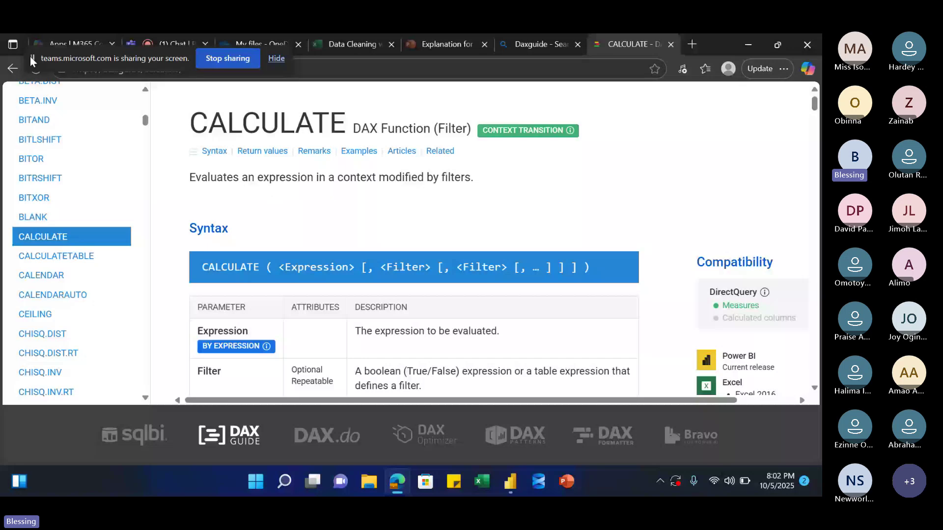
drag(31, 56, 7, 56)
mouse_move(509, 484)
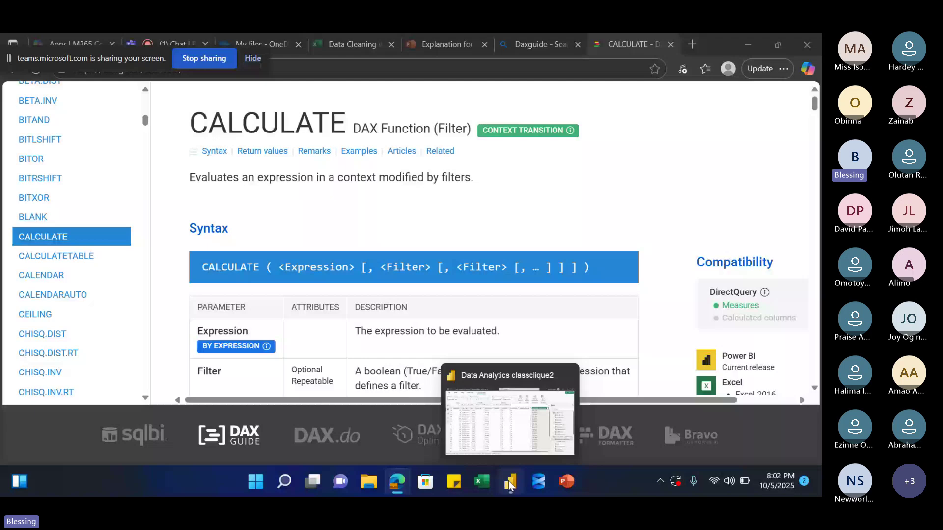
mouse_move(397, 481)
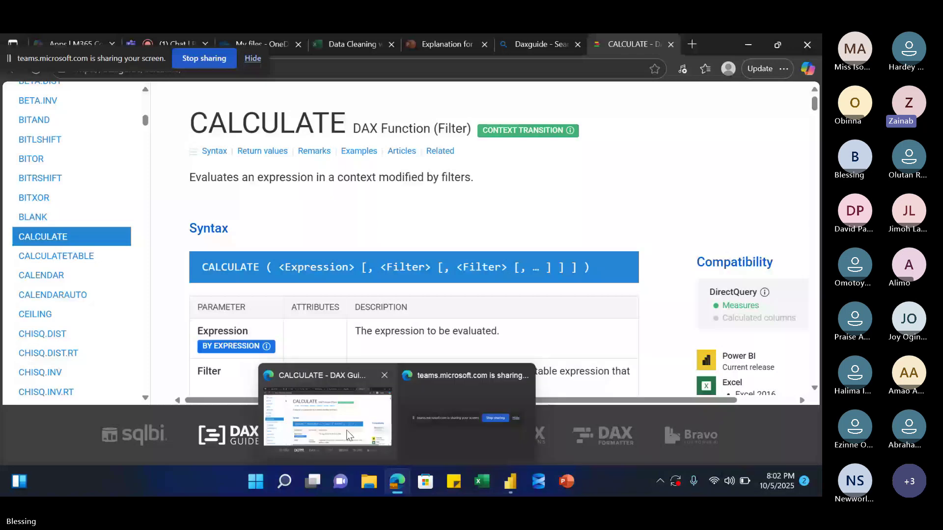
- Return to the Teams meeting and look through the pages of the participant gallery
click(152, 43)
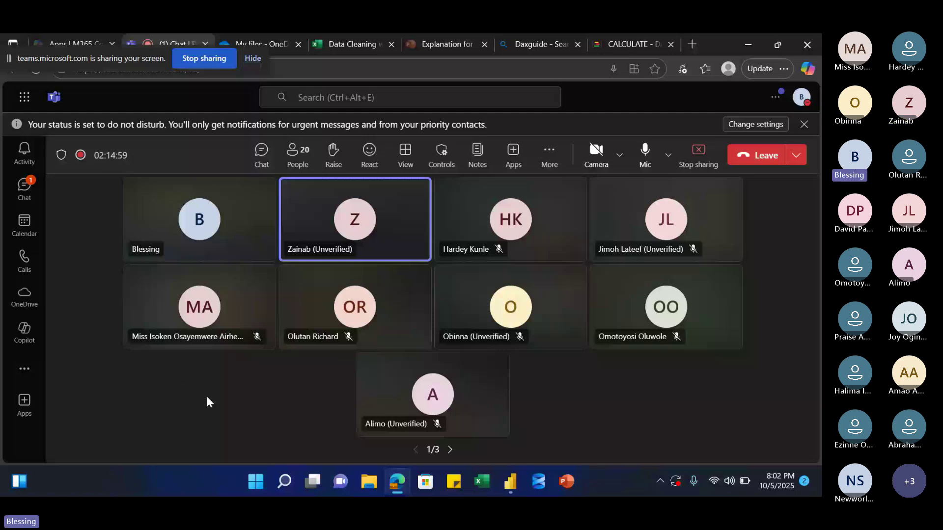
click(450, 450)
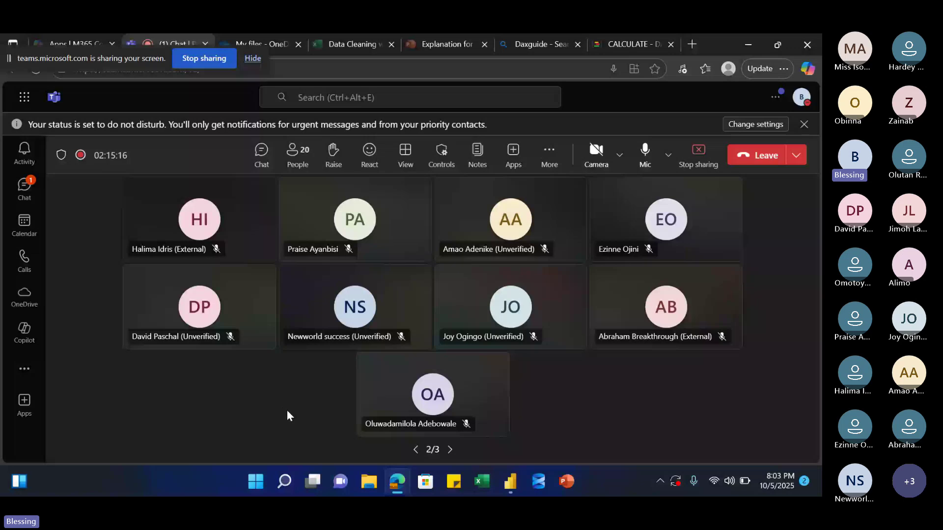
click(450, 451)
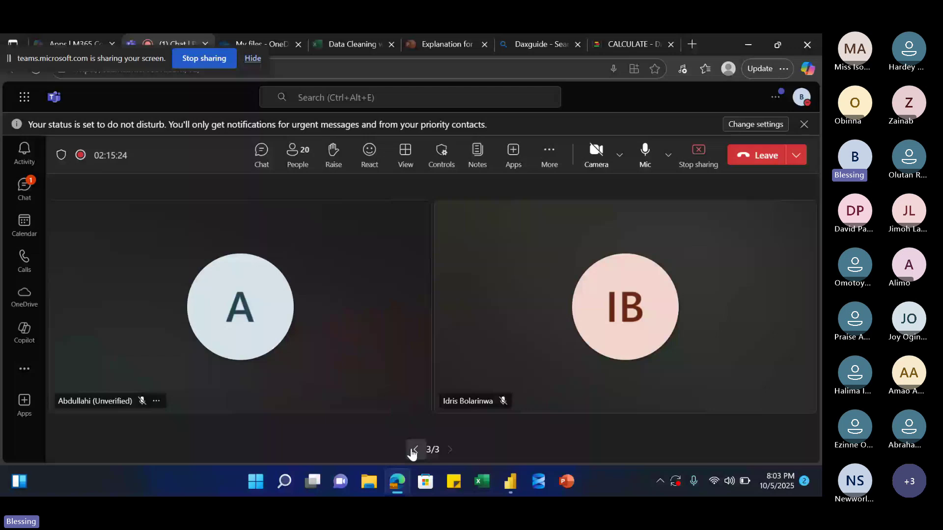
click(413, 451)
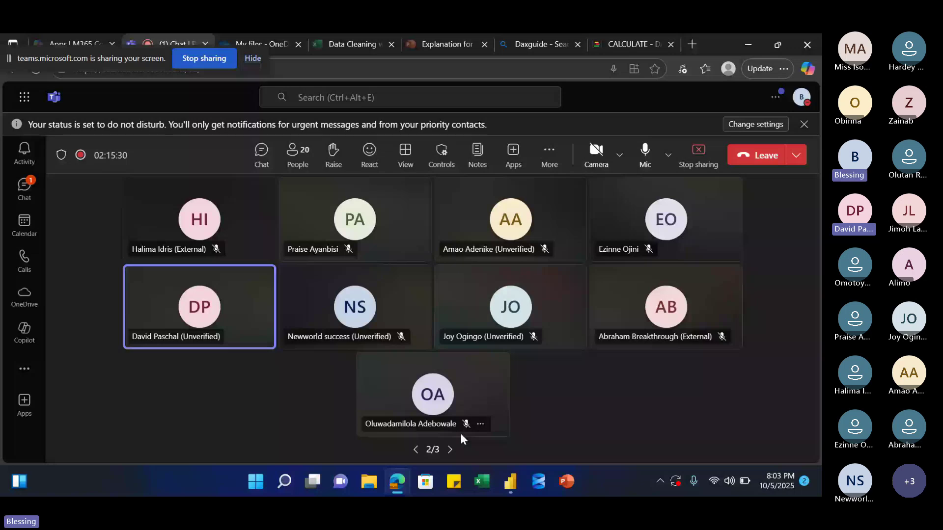
click(415, 451)
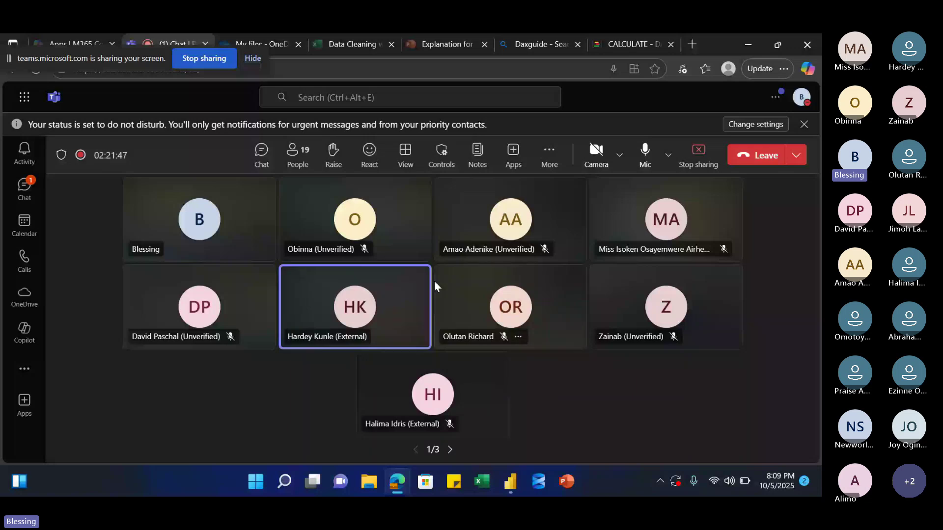
click(450, 450)
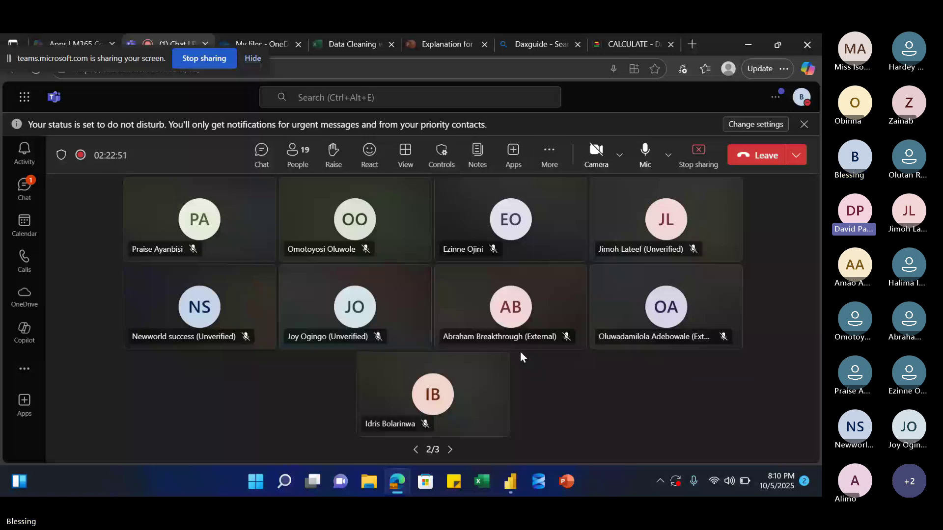
- Stop recording the Teams meeting
click(551, 155)
mouse_move(570, 196)
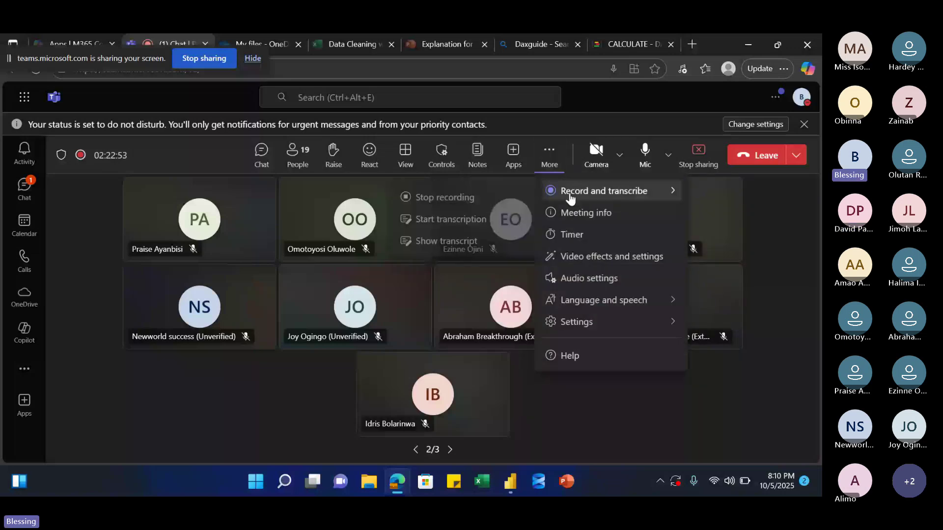
click(437, 197)
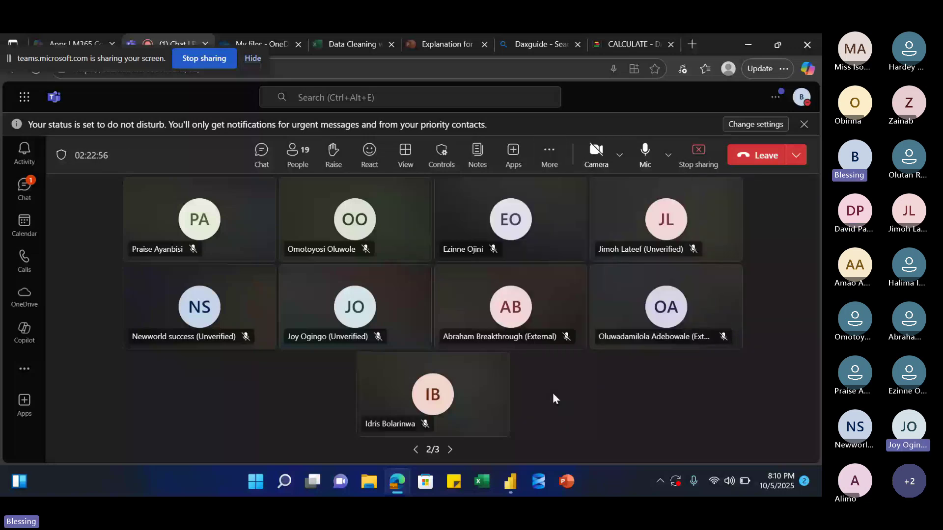